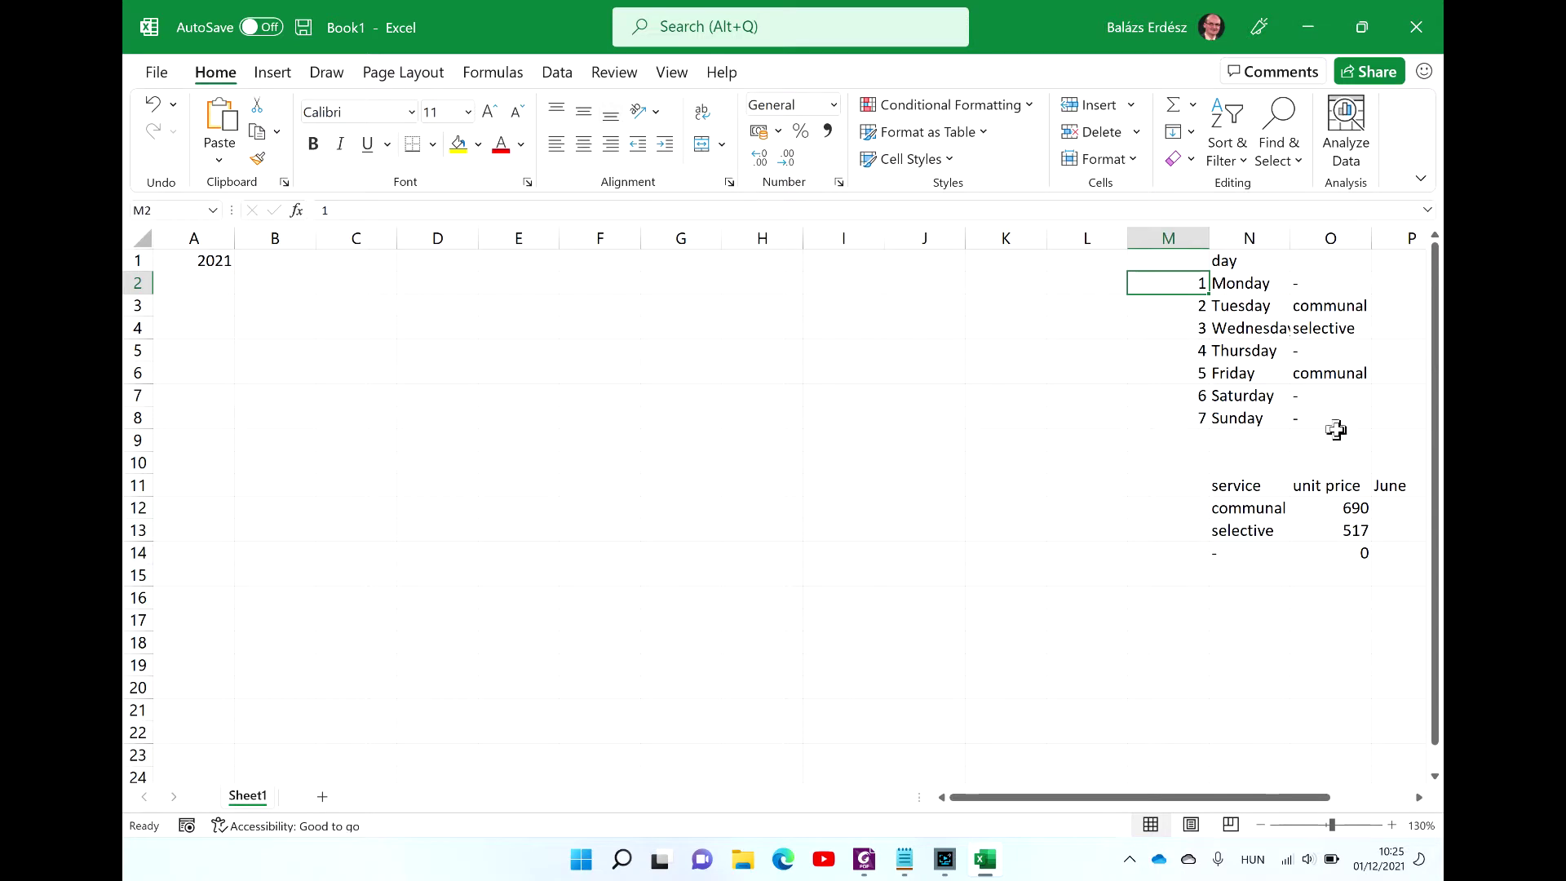
Step: Replace the year in cell A1 with the formula =YEAR(TODAY())
left_click(1338, 423)
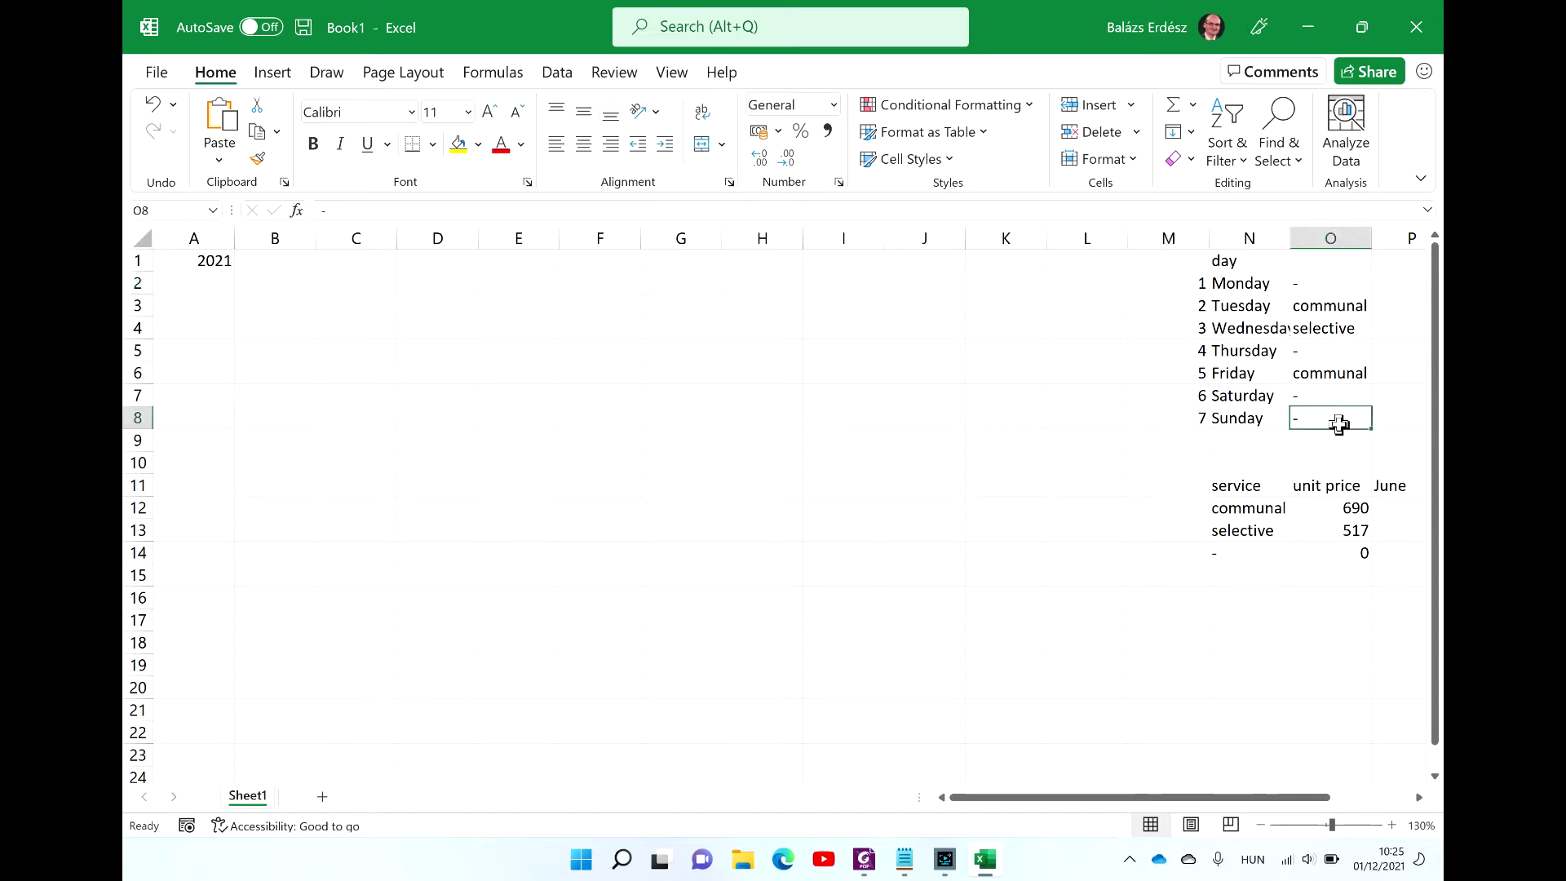
left_click(196, 260)
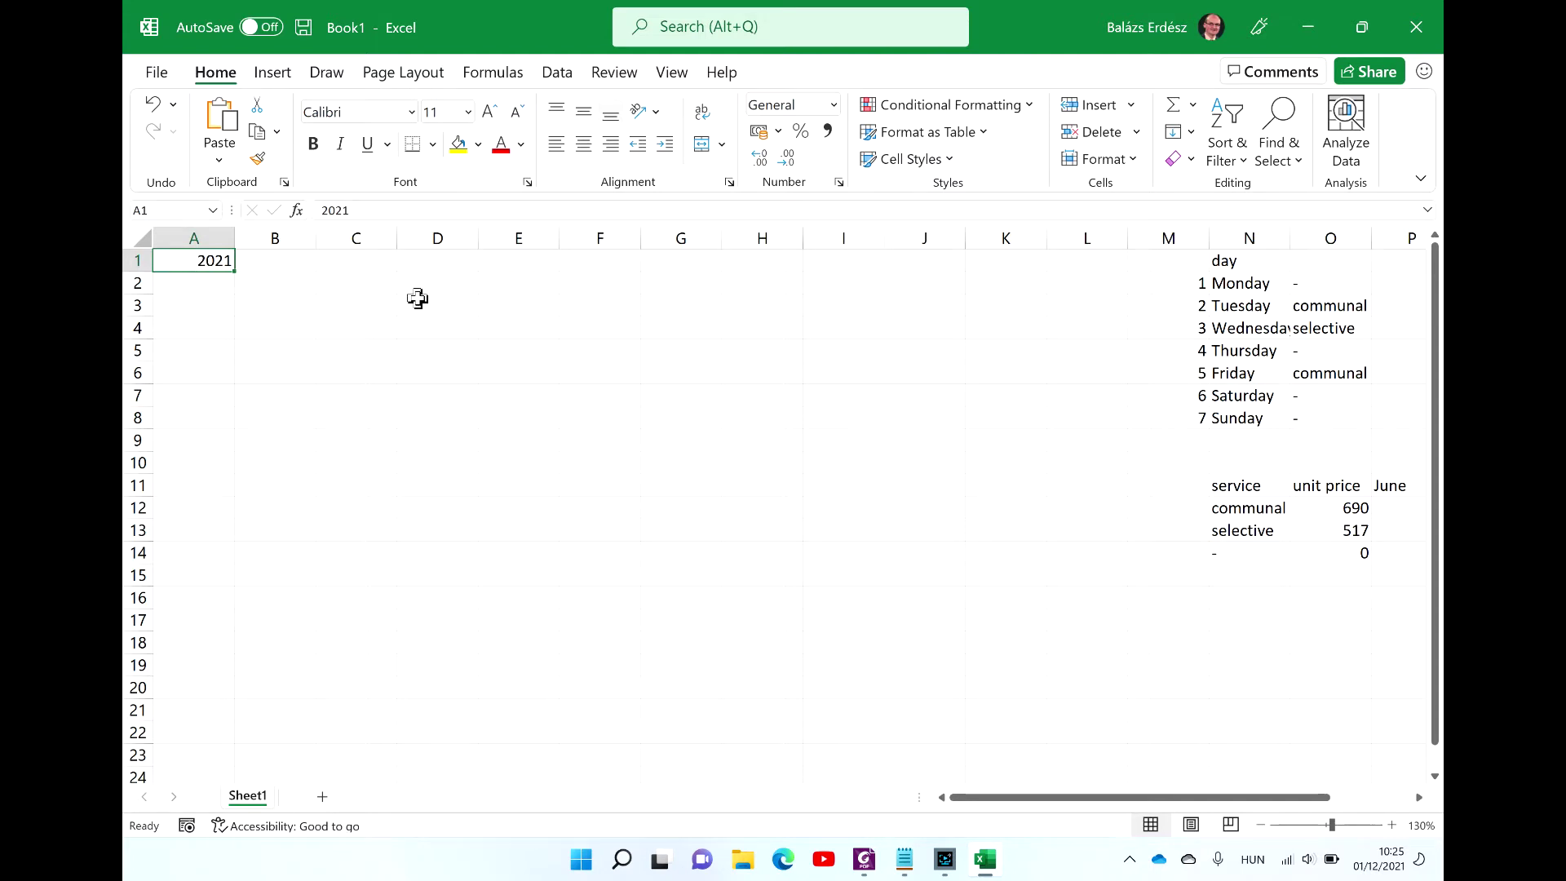
left_click(397, 216)
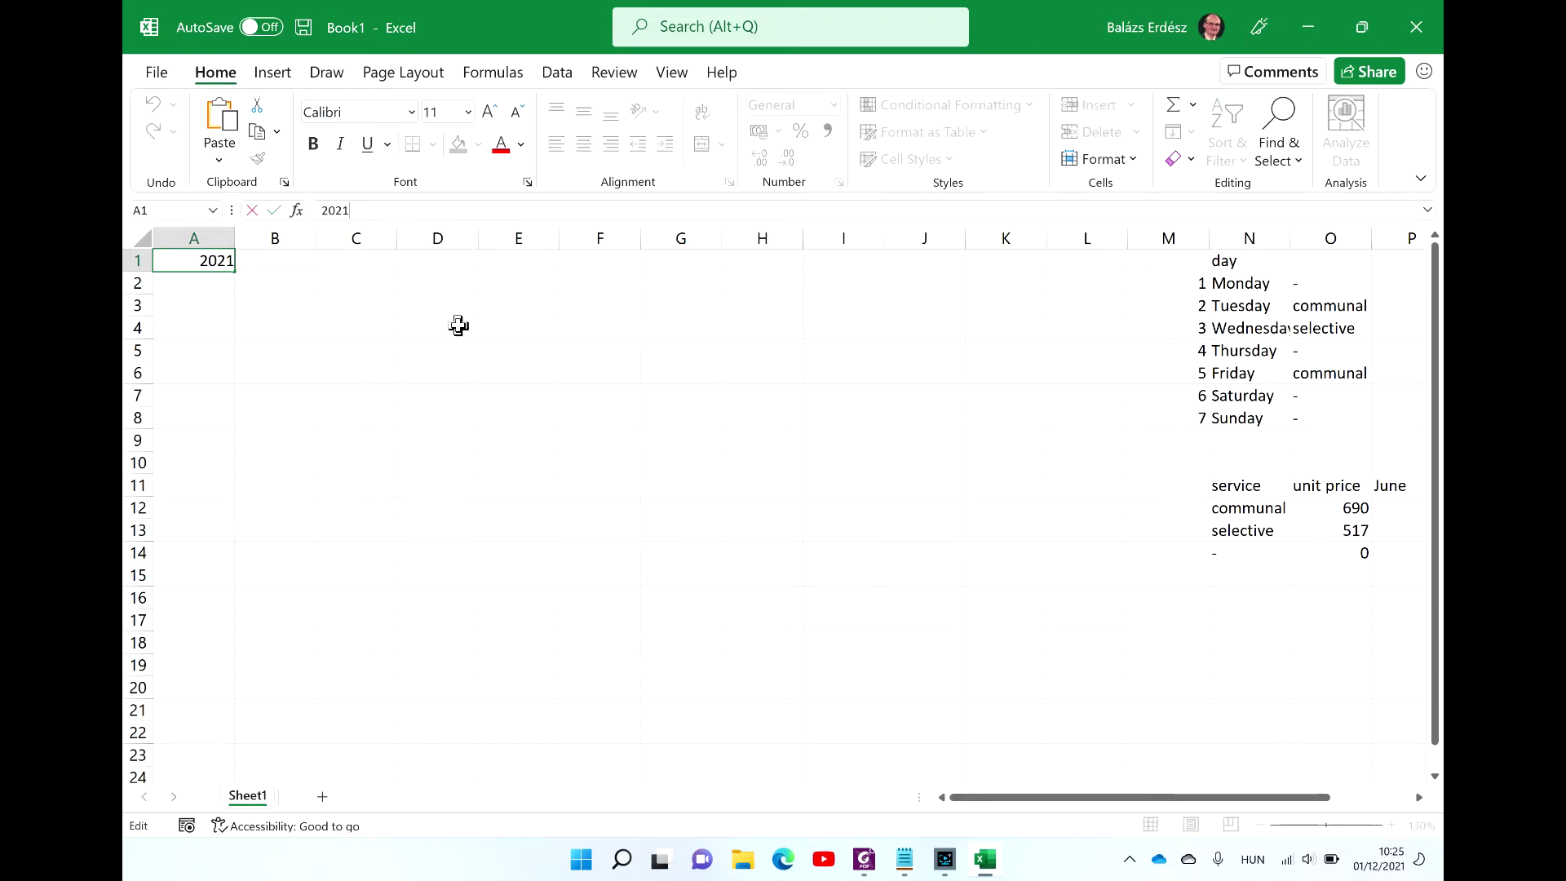
key("BackSpace")
key("BackSpace")
key("BackSpace")
key("BackSpace")
type("=")
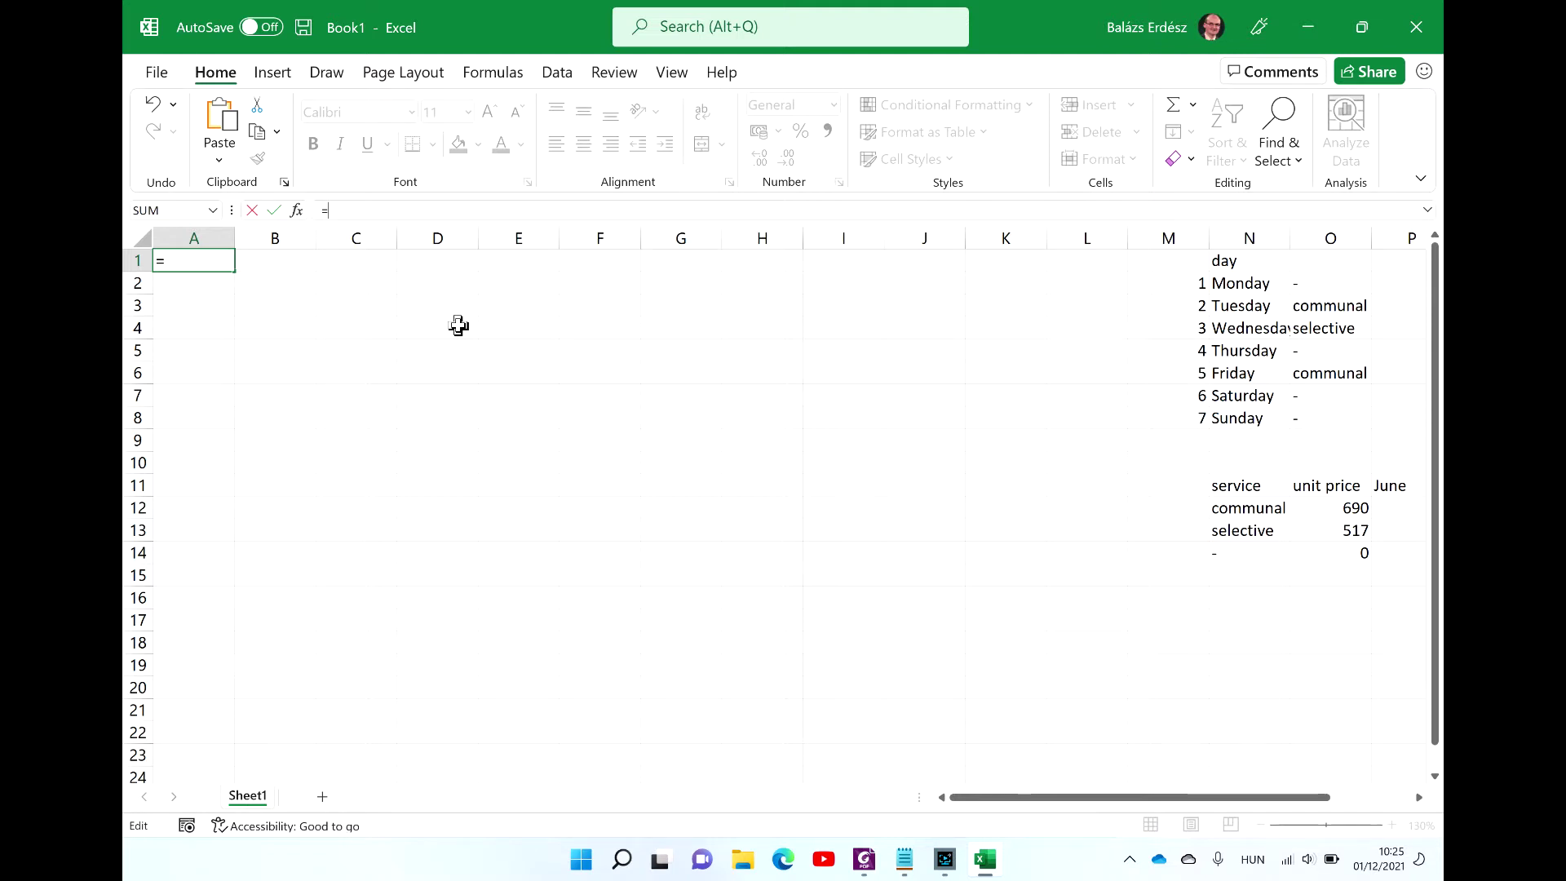
type("y")
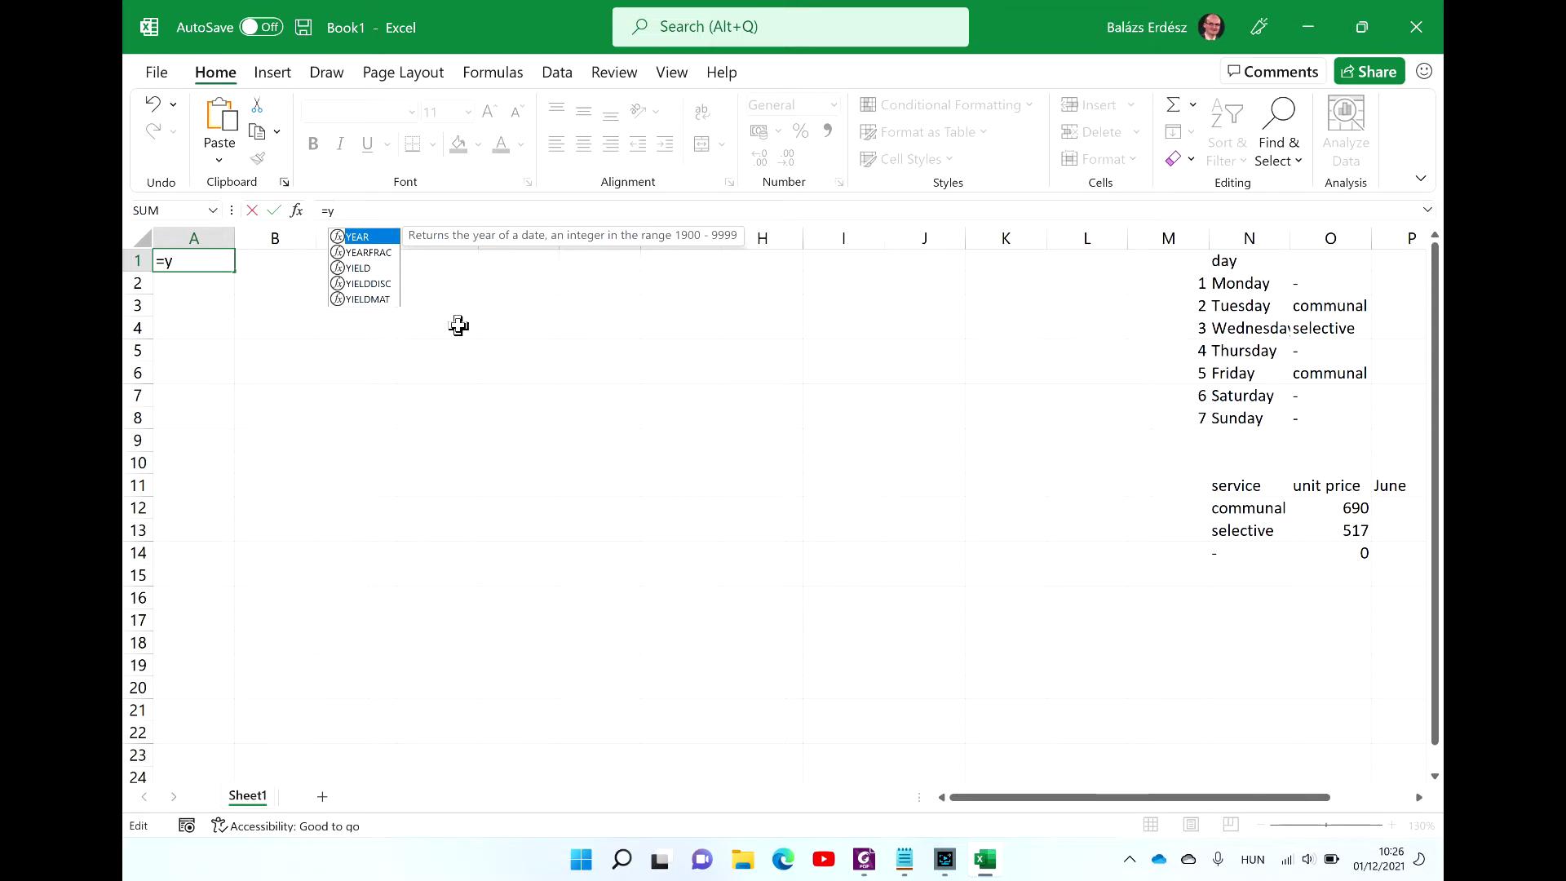
key("Tab")
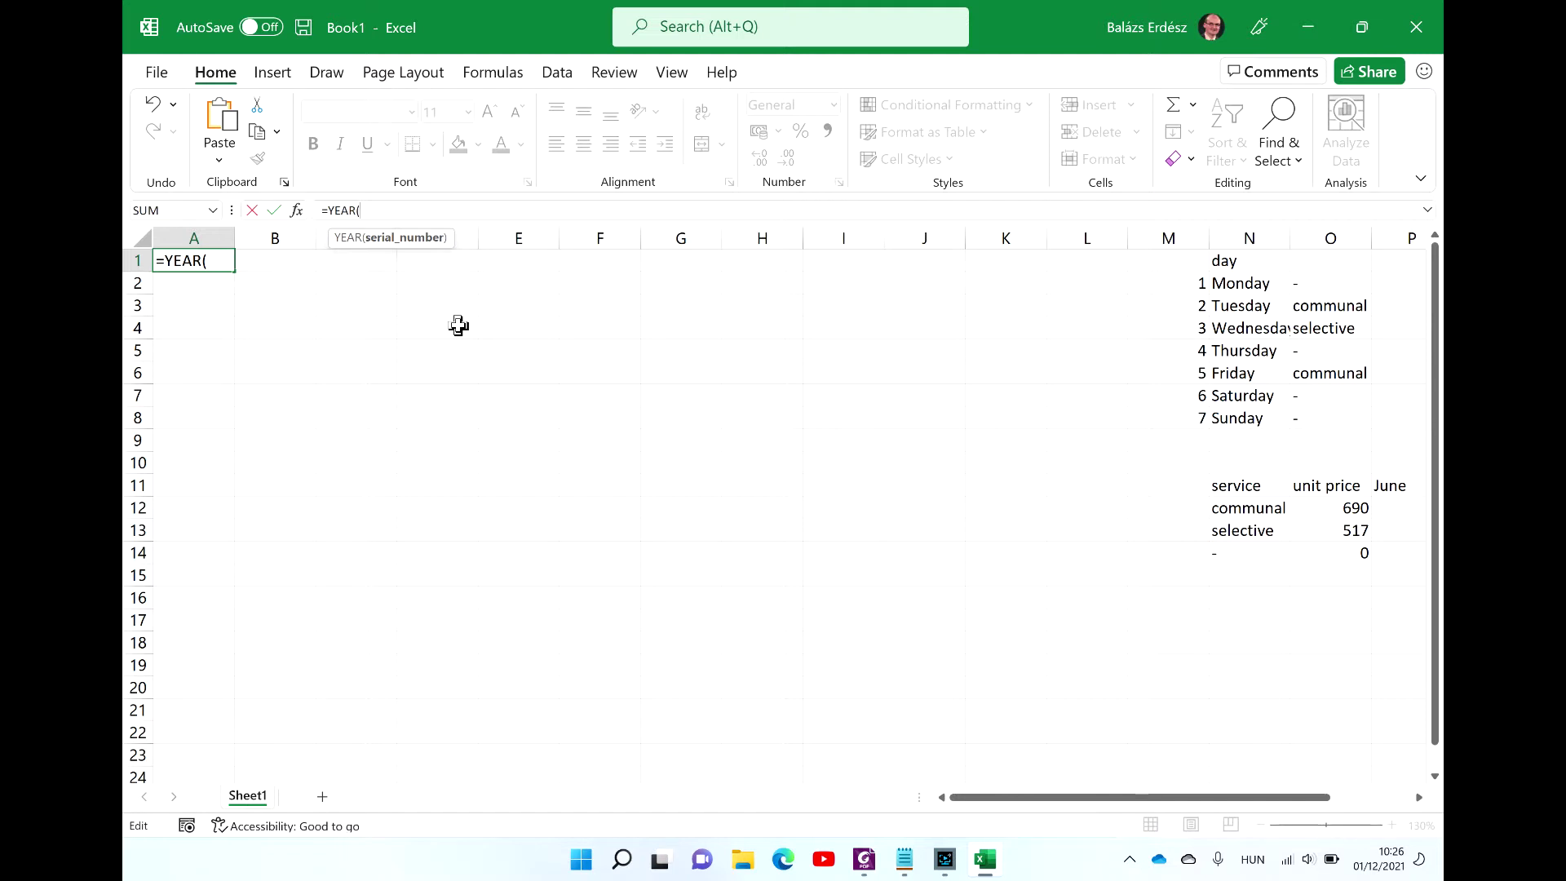
type("to")
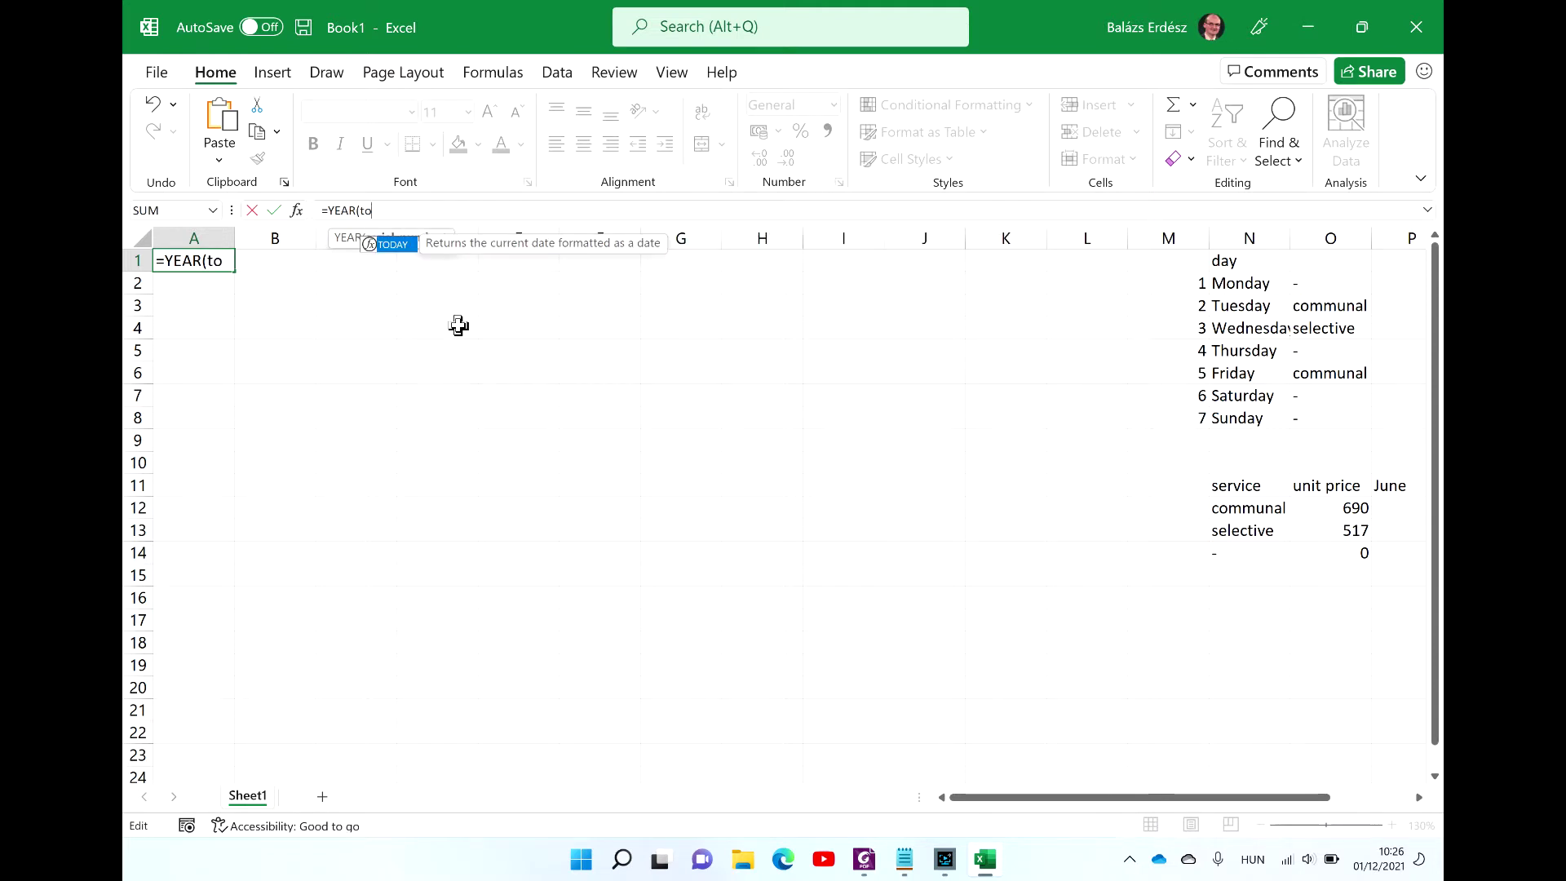
key("Tab")
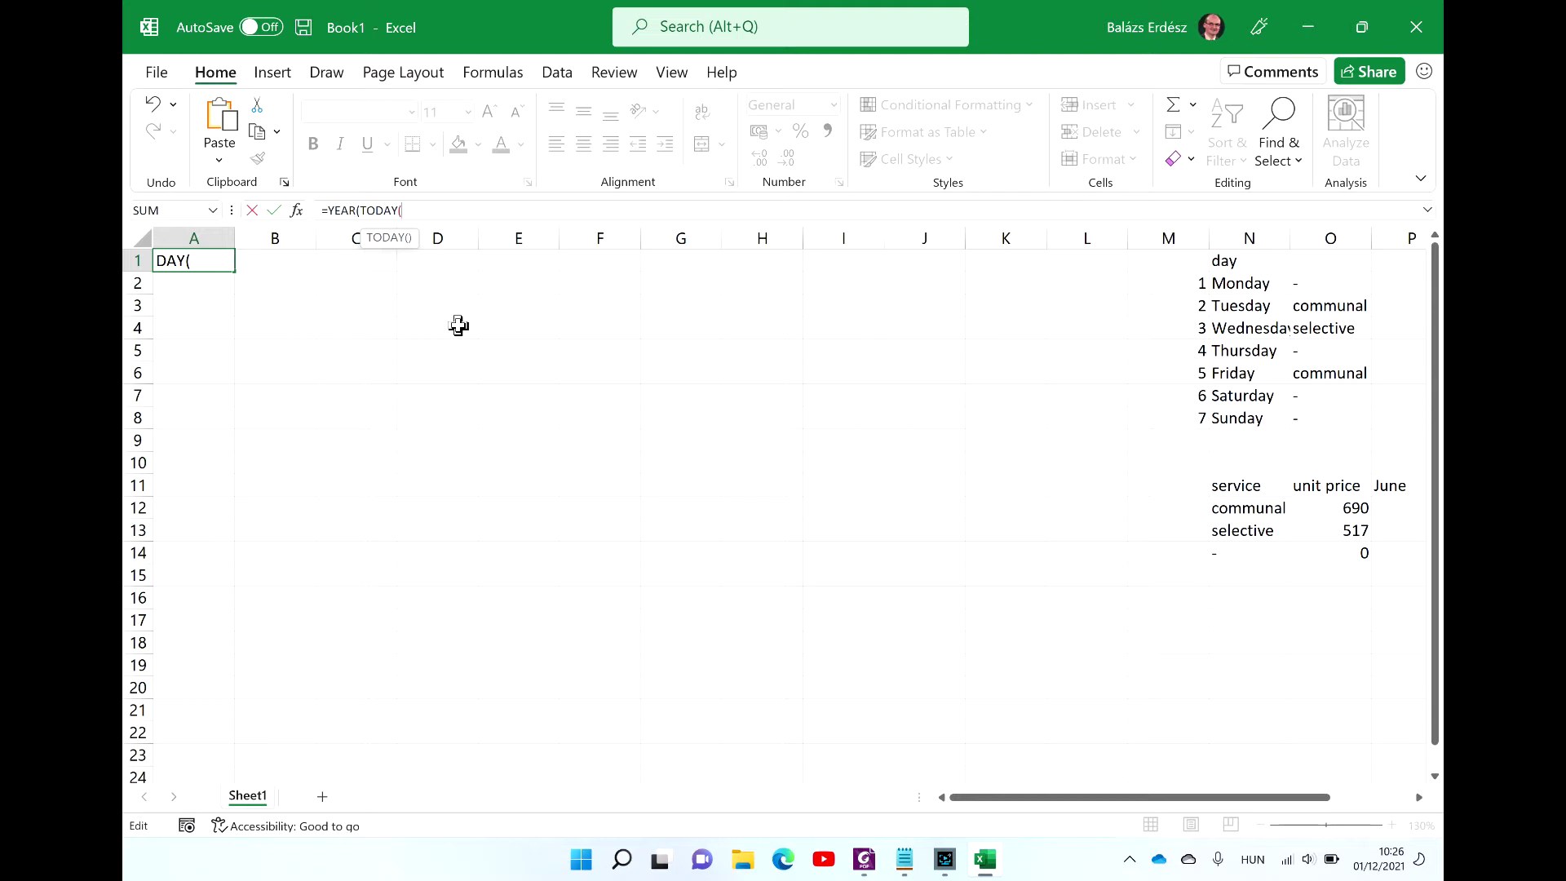
type("))")
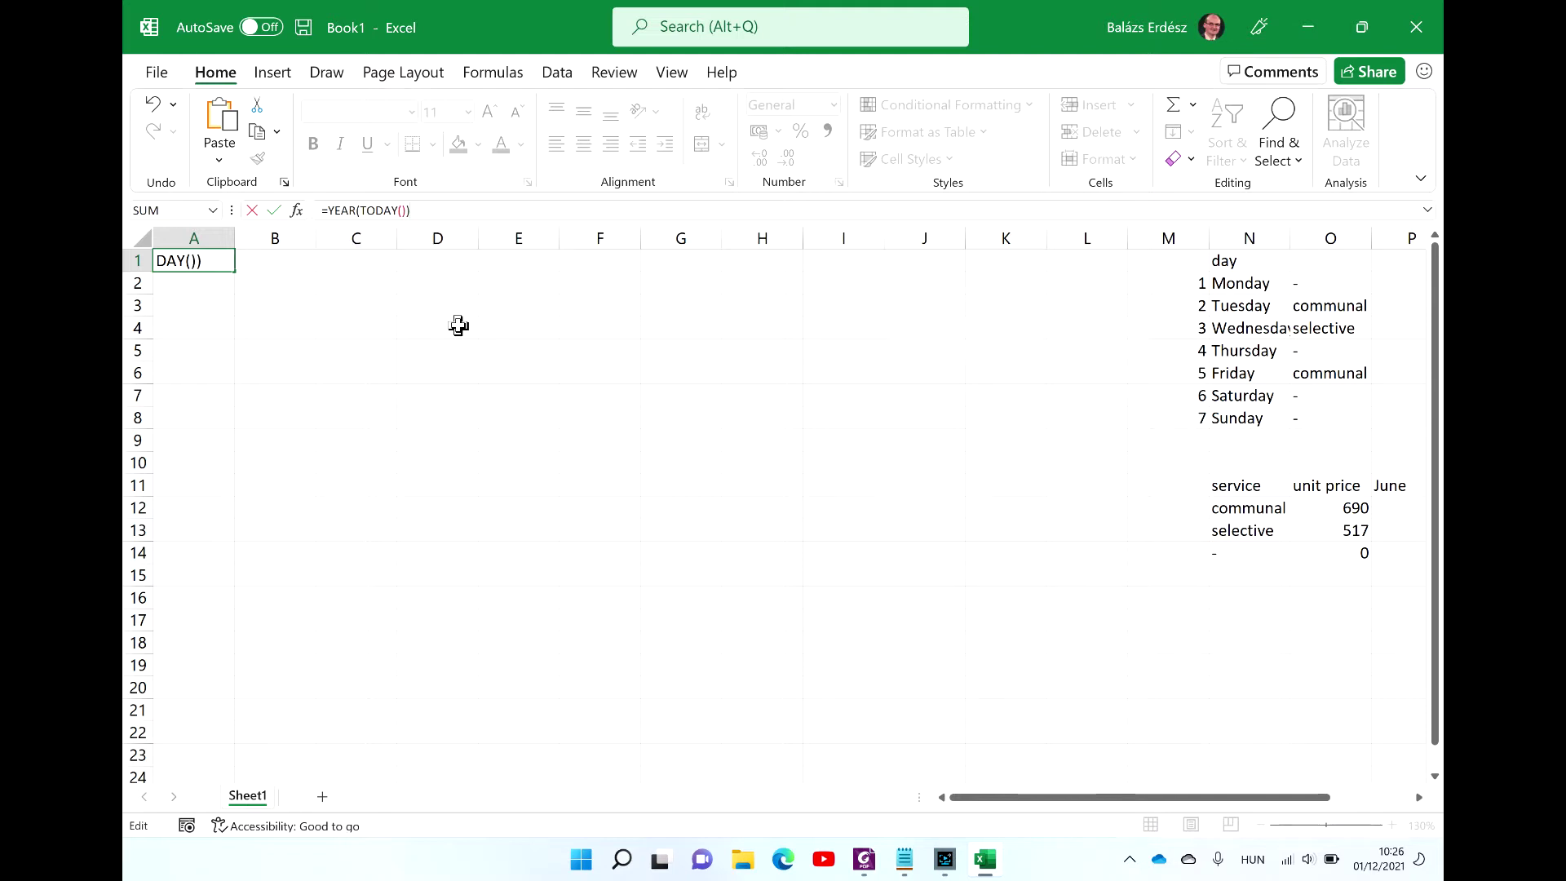
key("Return")
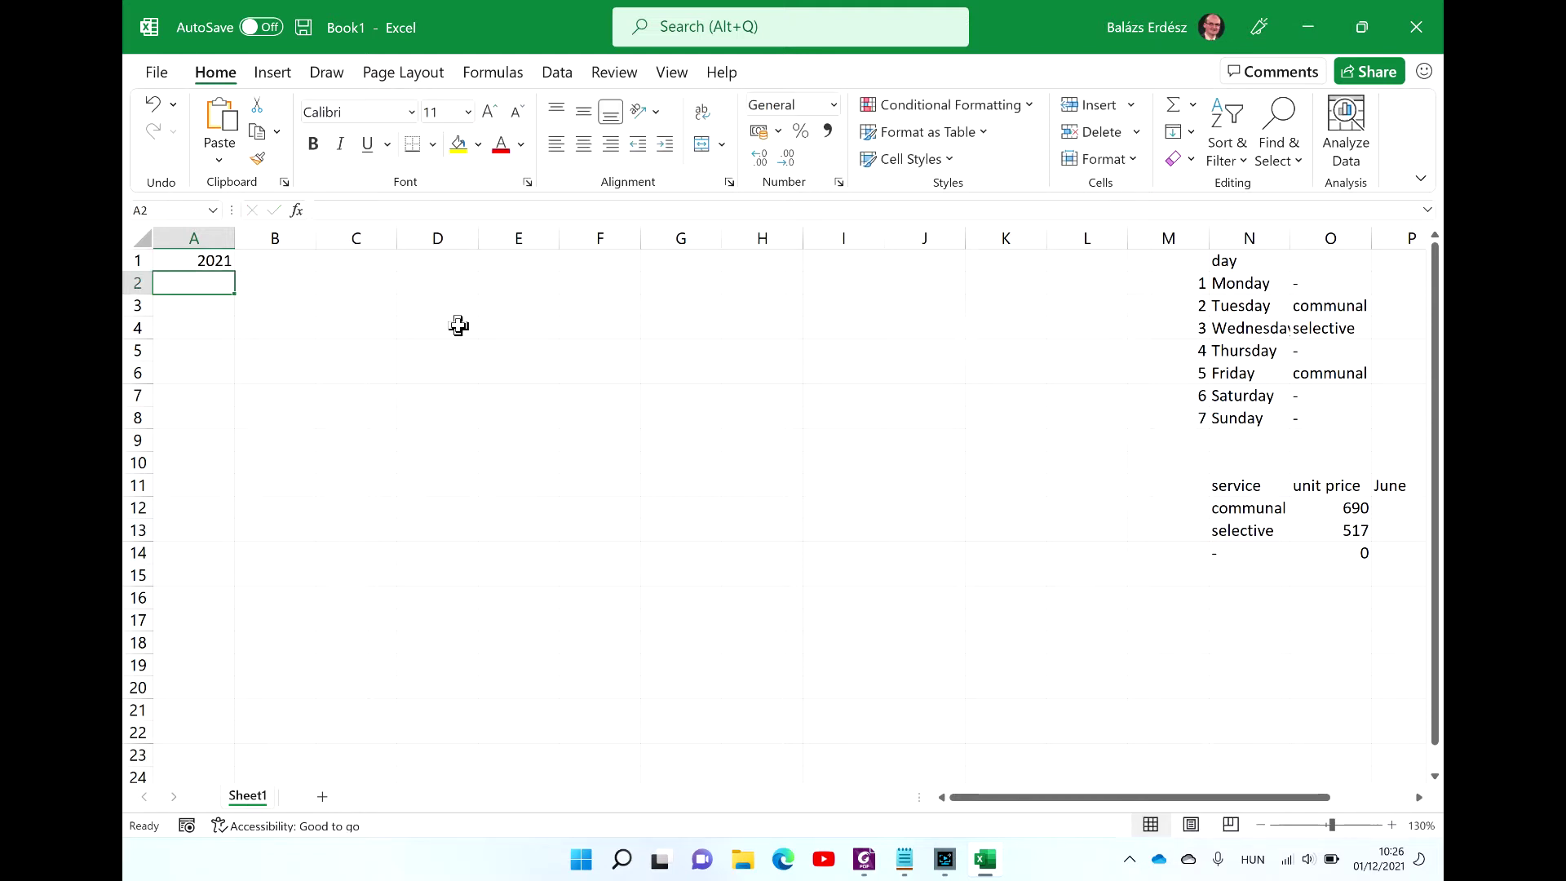
key("Up")
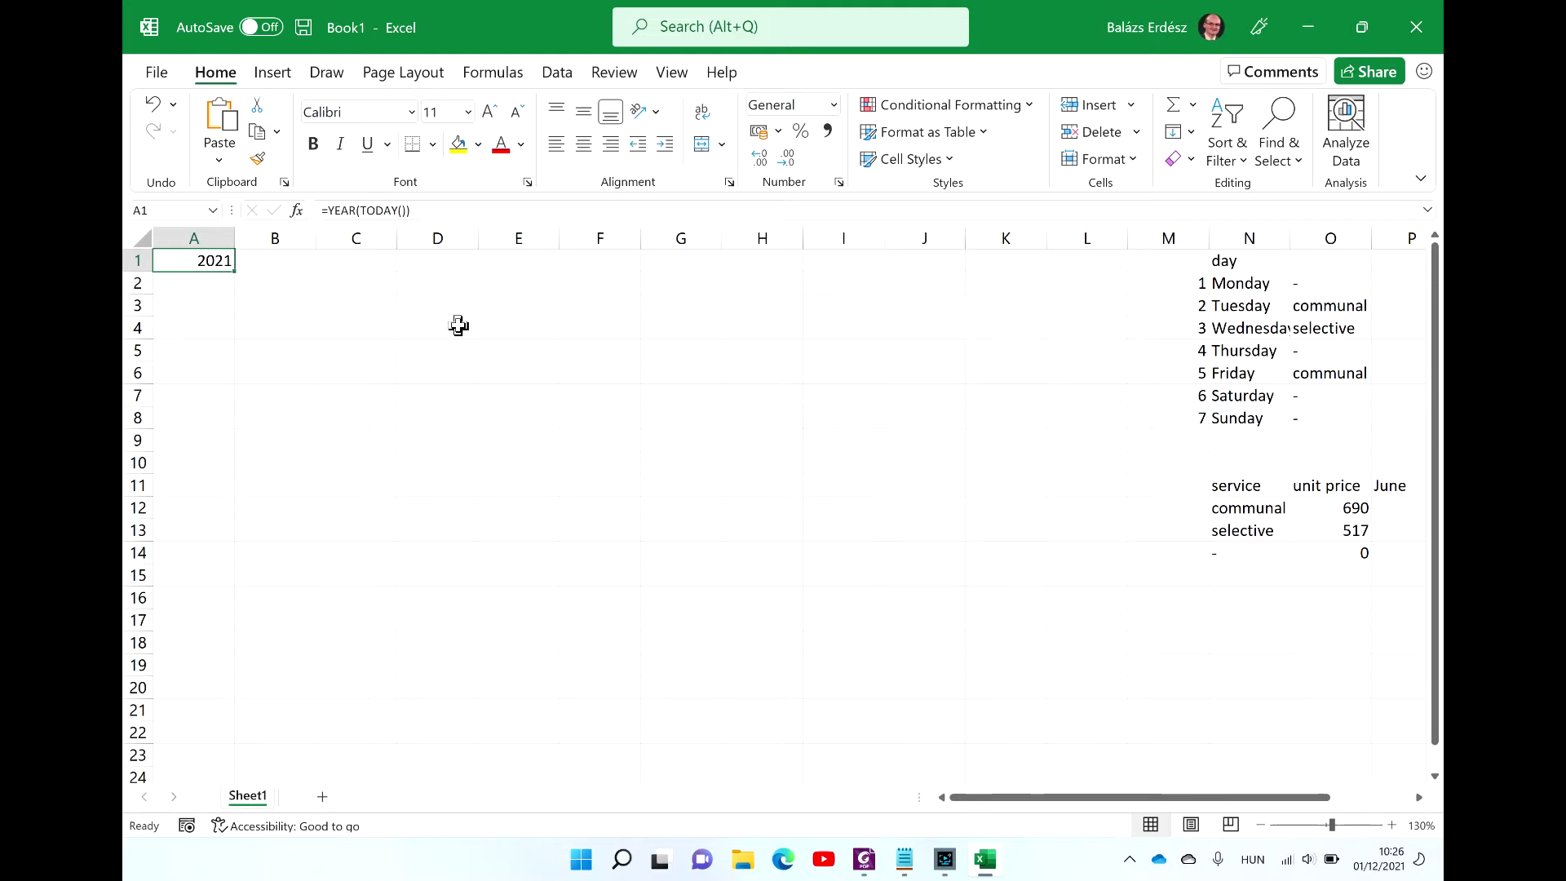
key("Down")
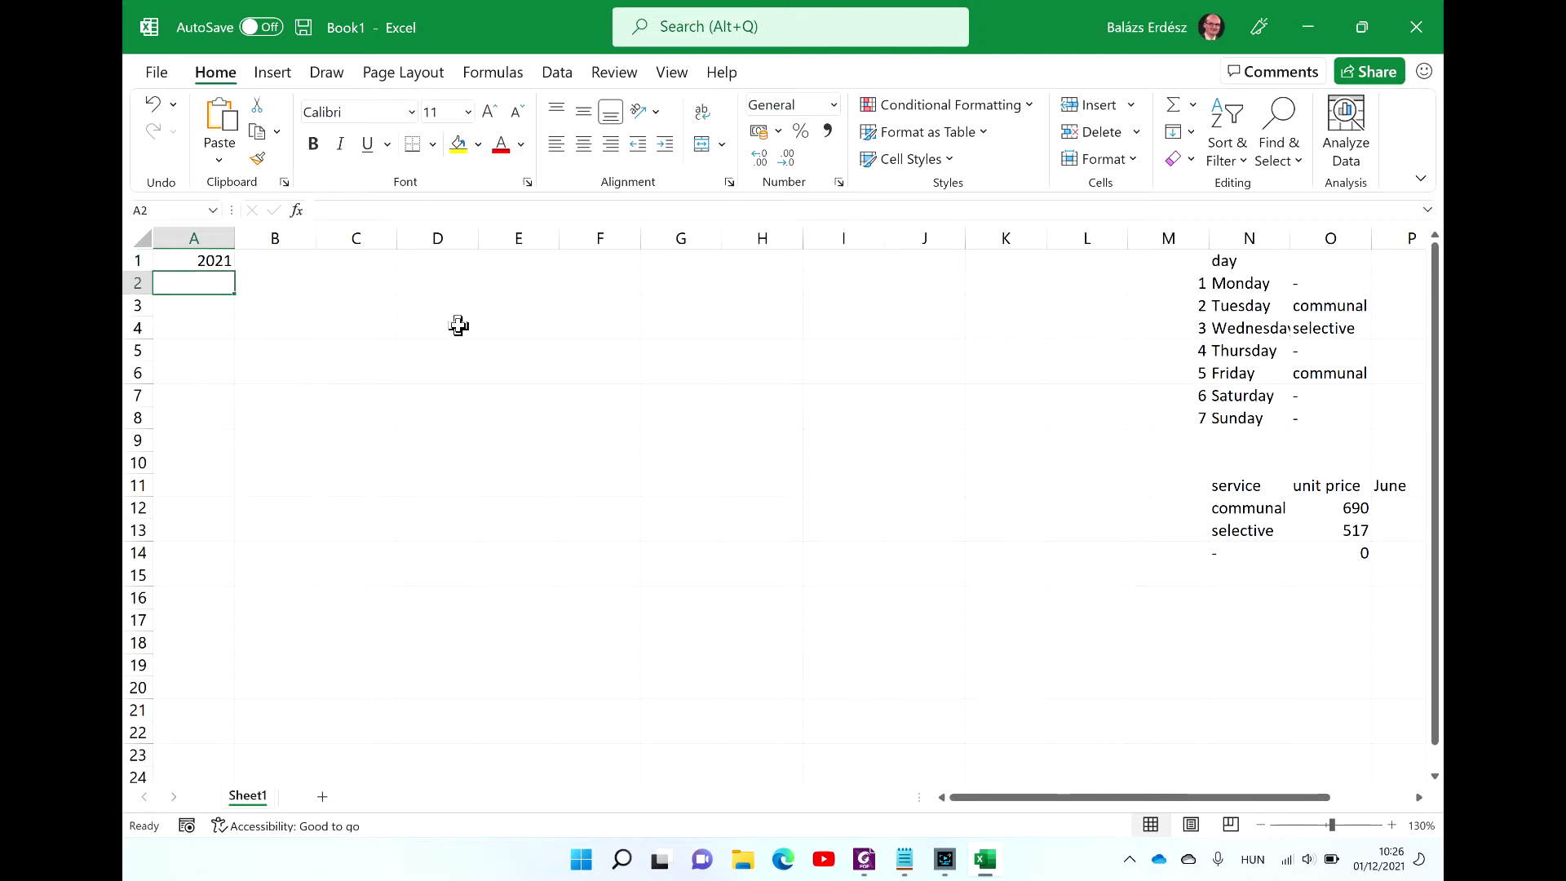
Step: Switch to the exercise PDF in Foxit PDF Editor and look up the required header row A2:L2 in the example table
key("alt+Tab")
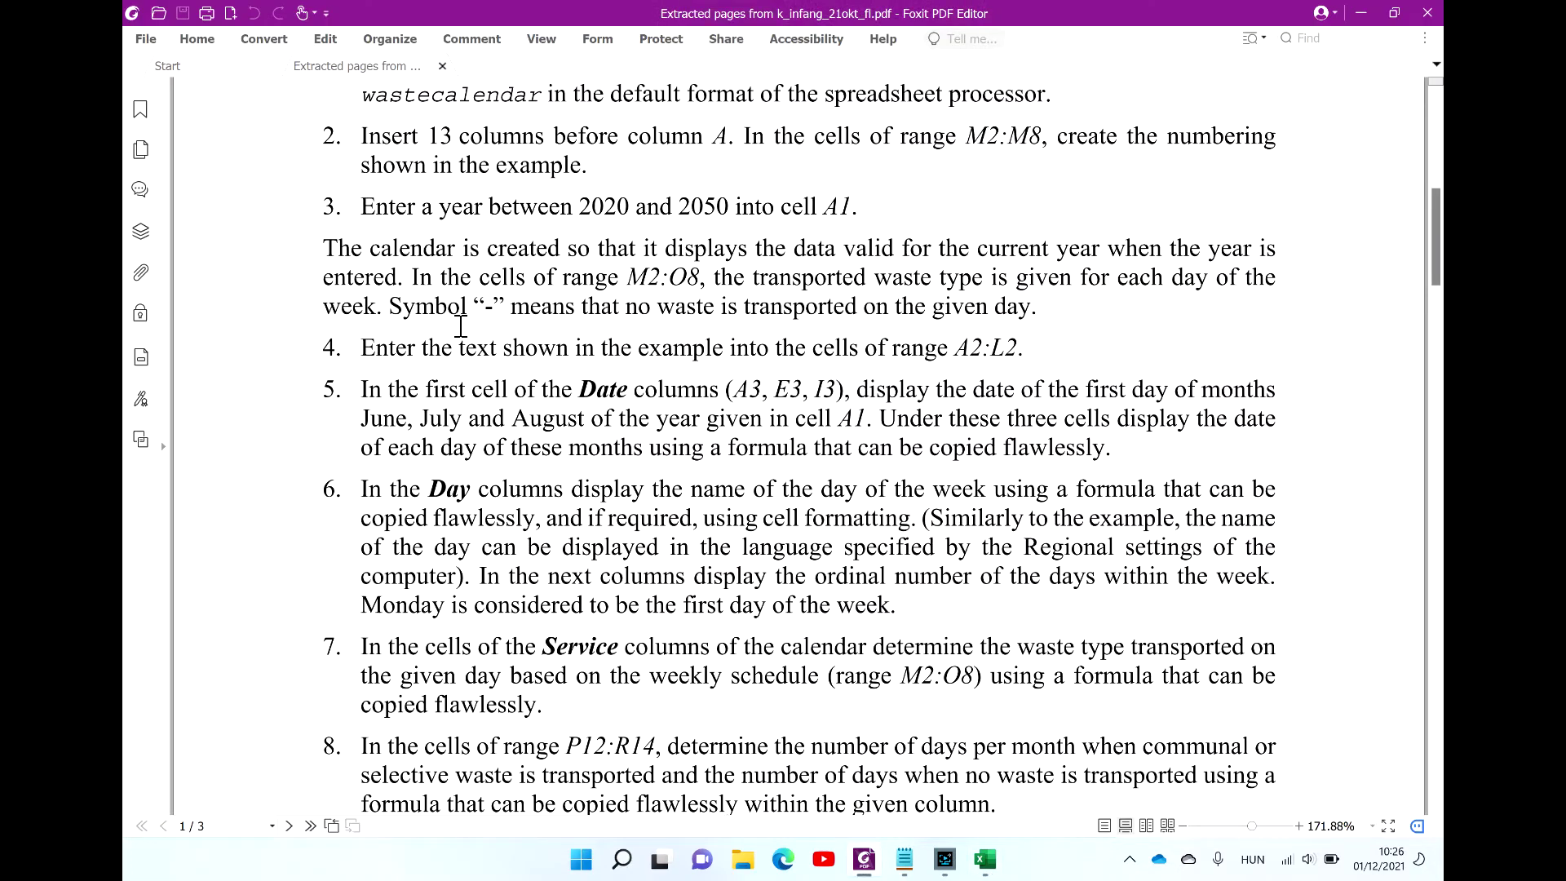
scroll(460, 326, "down", 3)
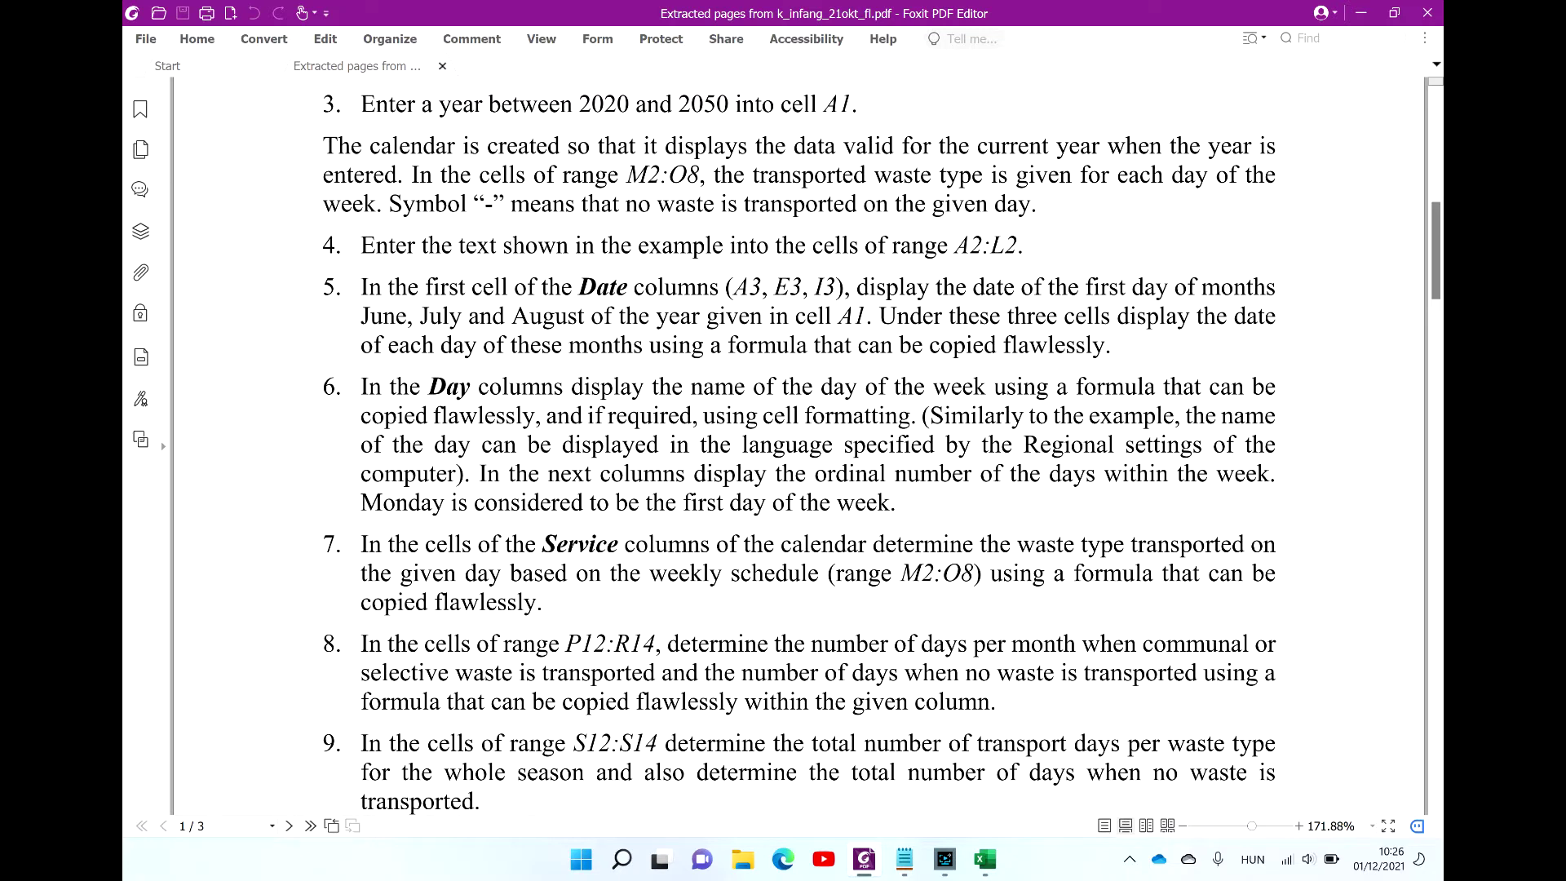
key("alt+Tab")
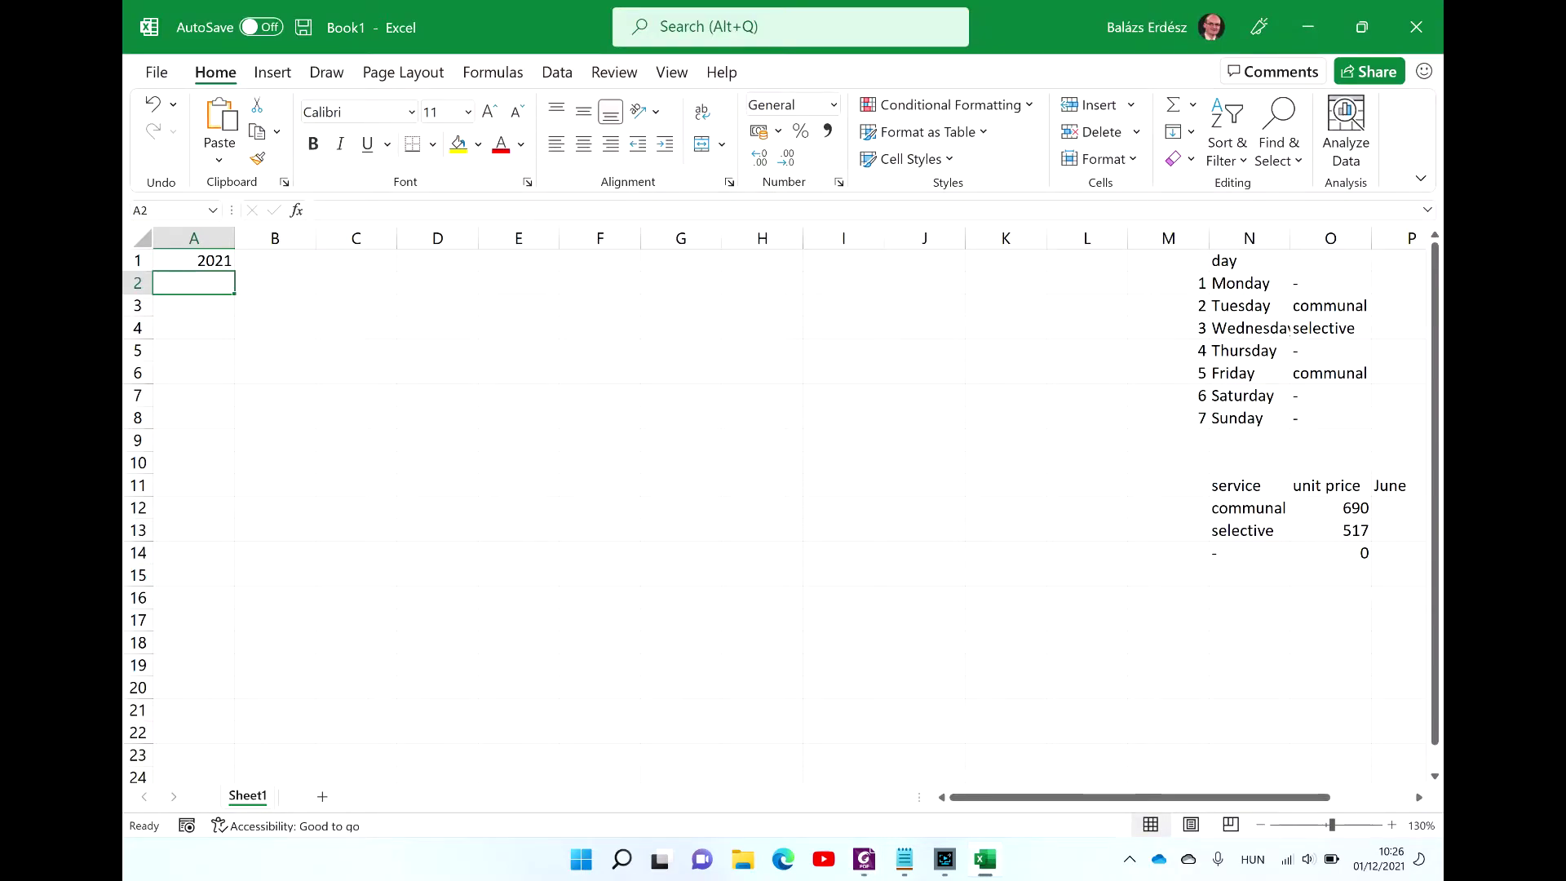
key("alt+Tab")
scroll(799, 448, "down", 10)
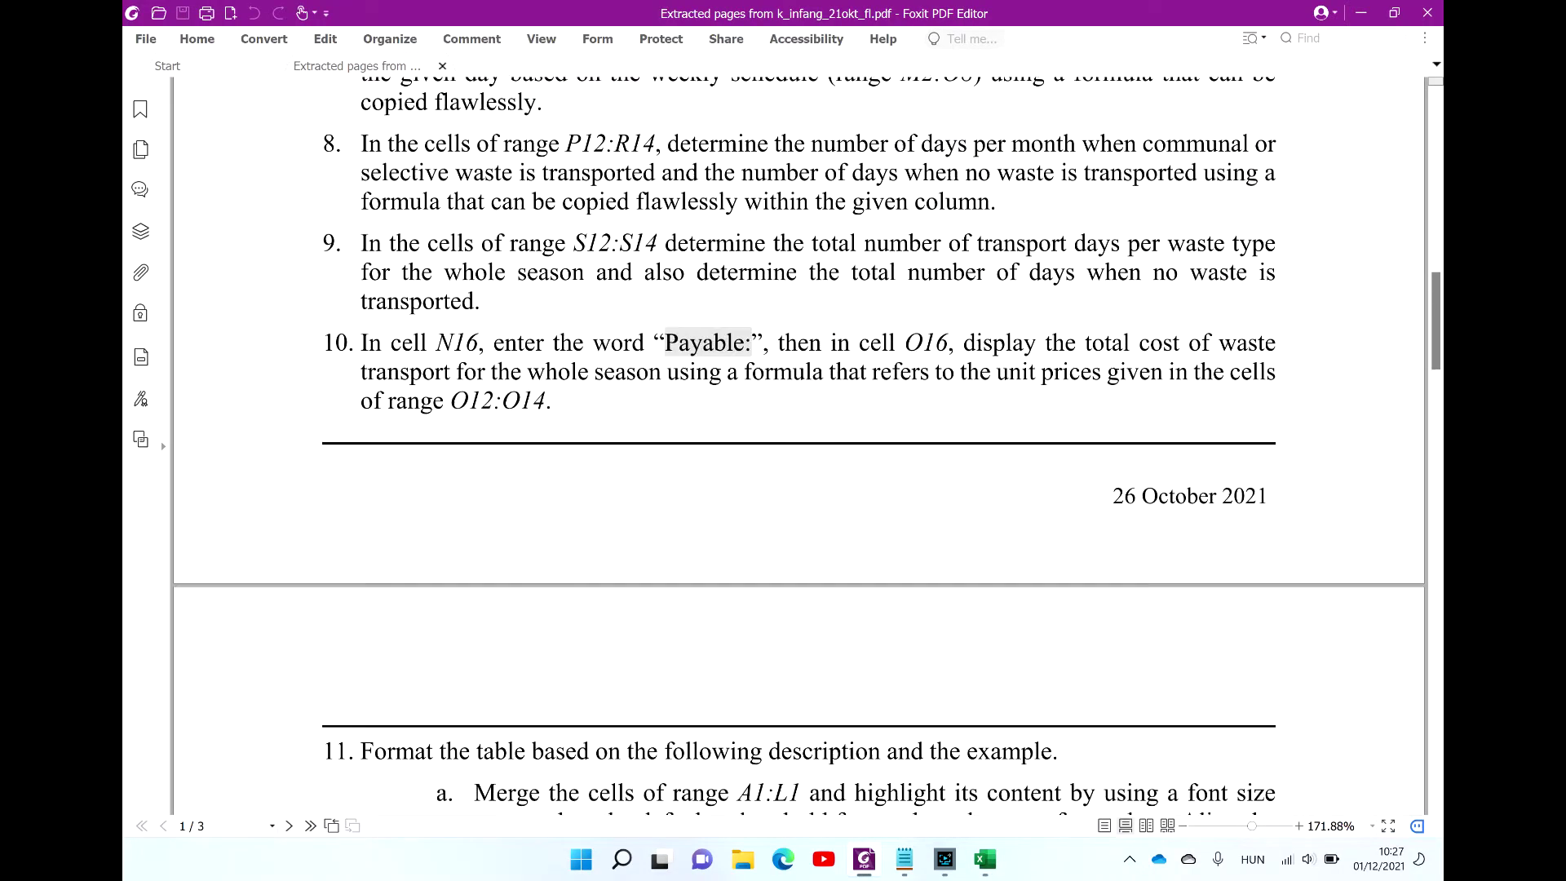
scroll(799, 448, "down", 15)
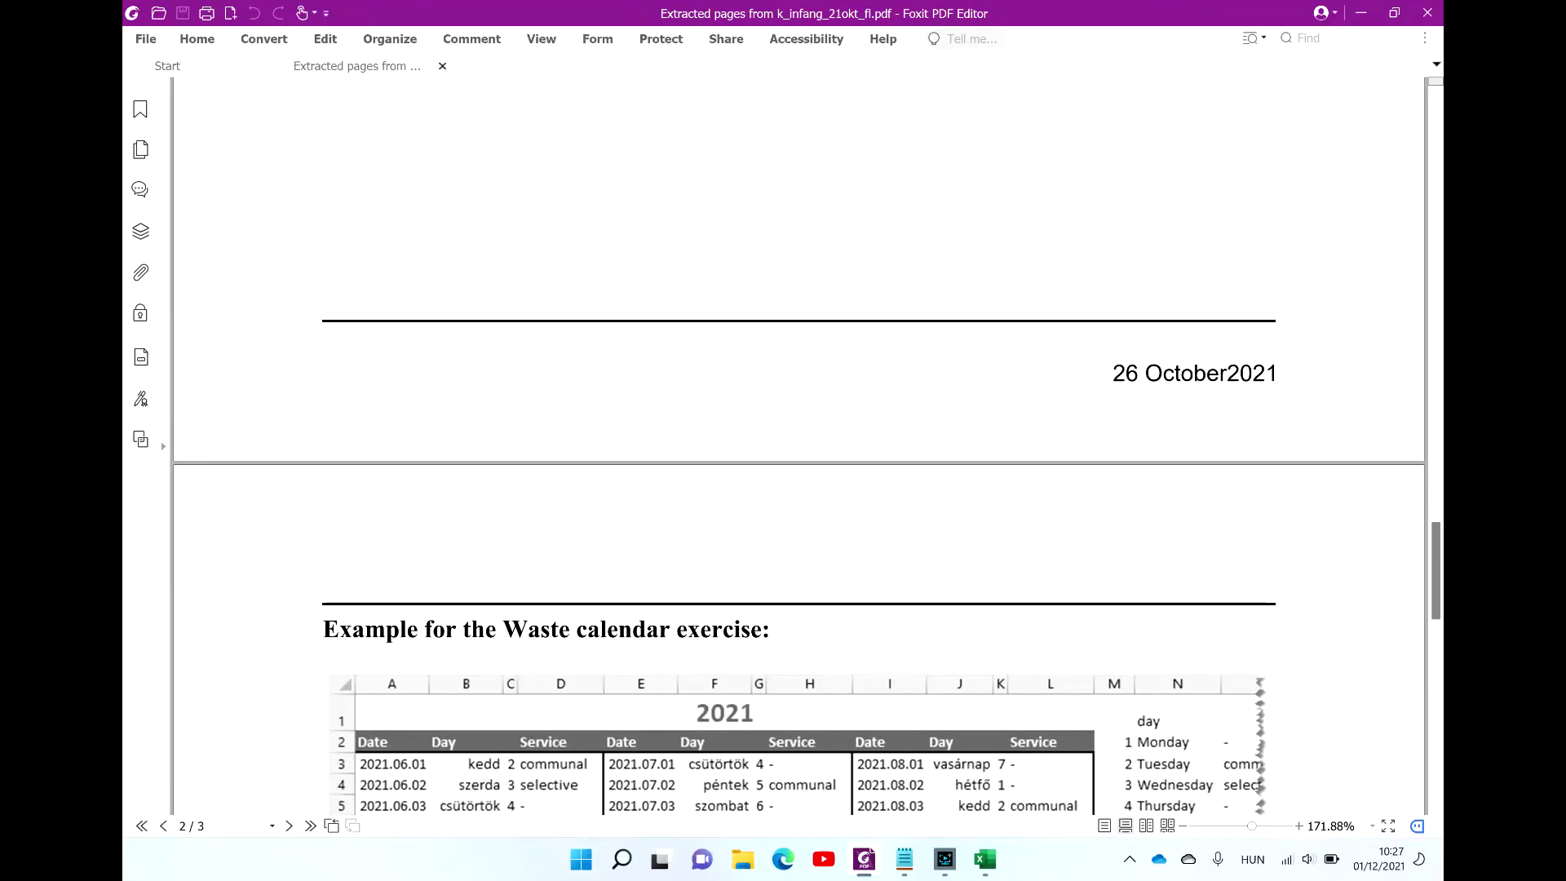
scroll(799, 449, "down", 8)
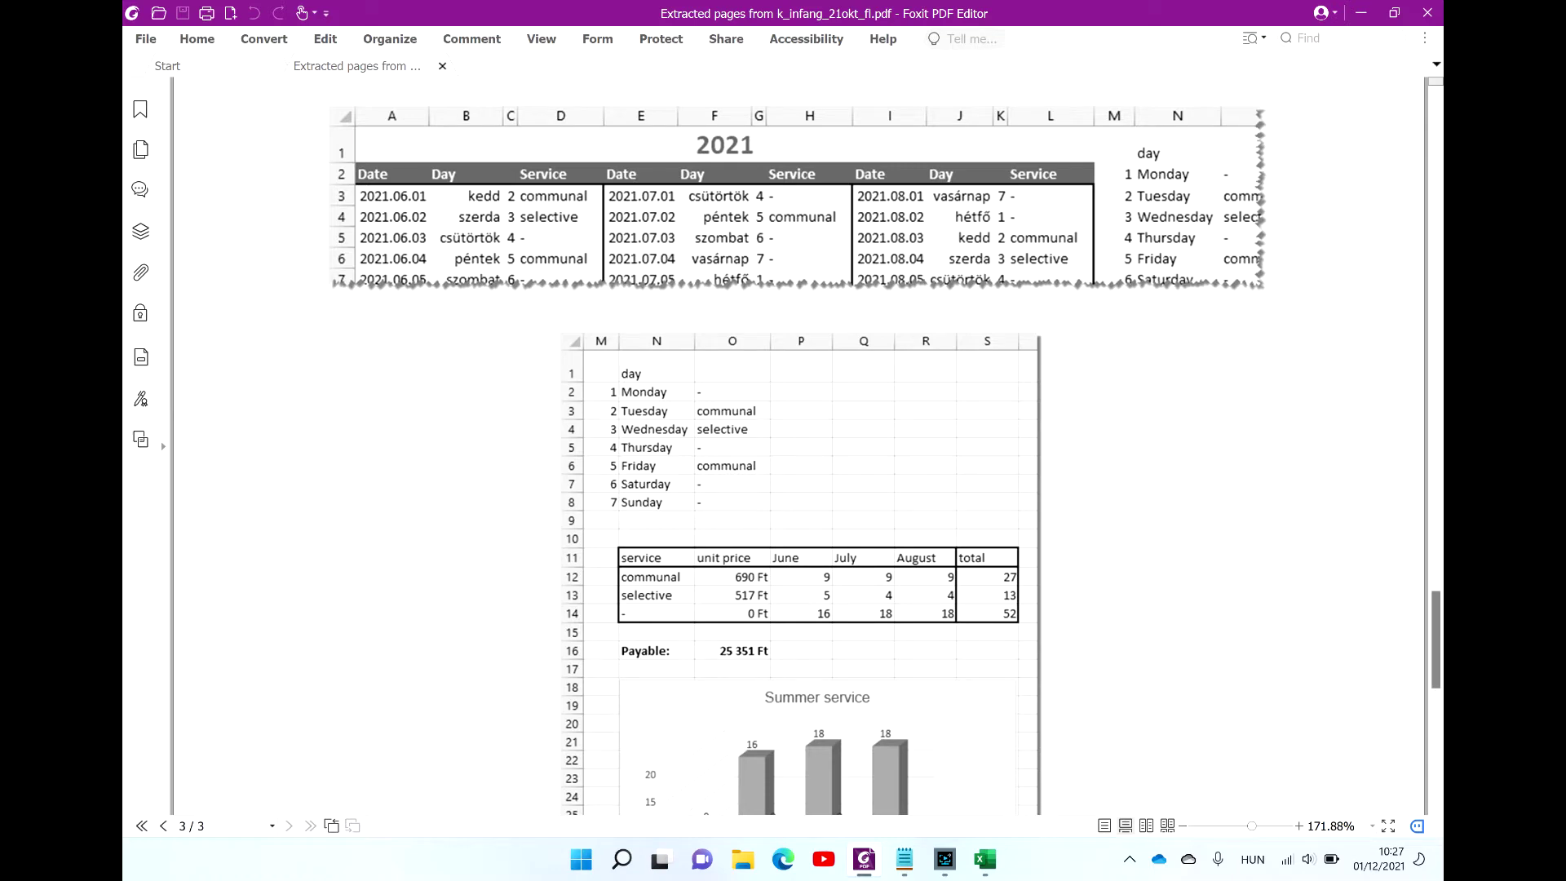
Step: Switch back to the Excel workbook and enter the headers Date, Day and Service in cells A2:C2
key("alt+Tab")
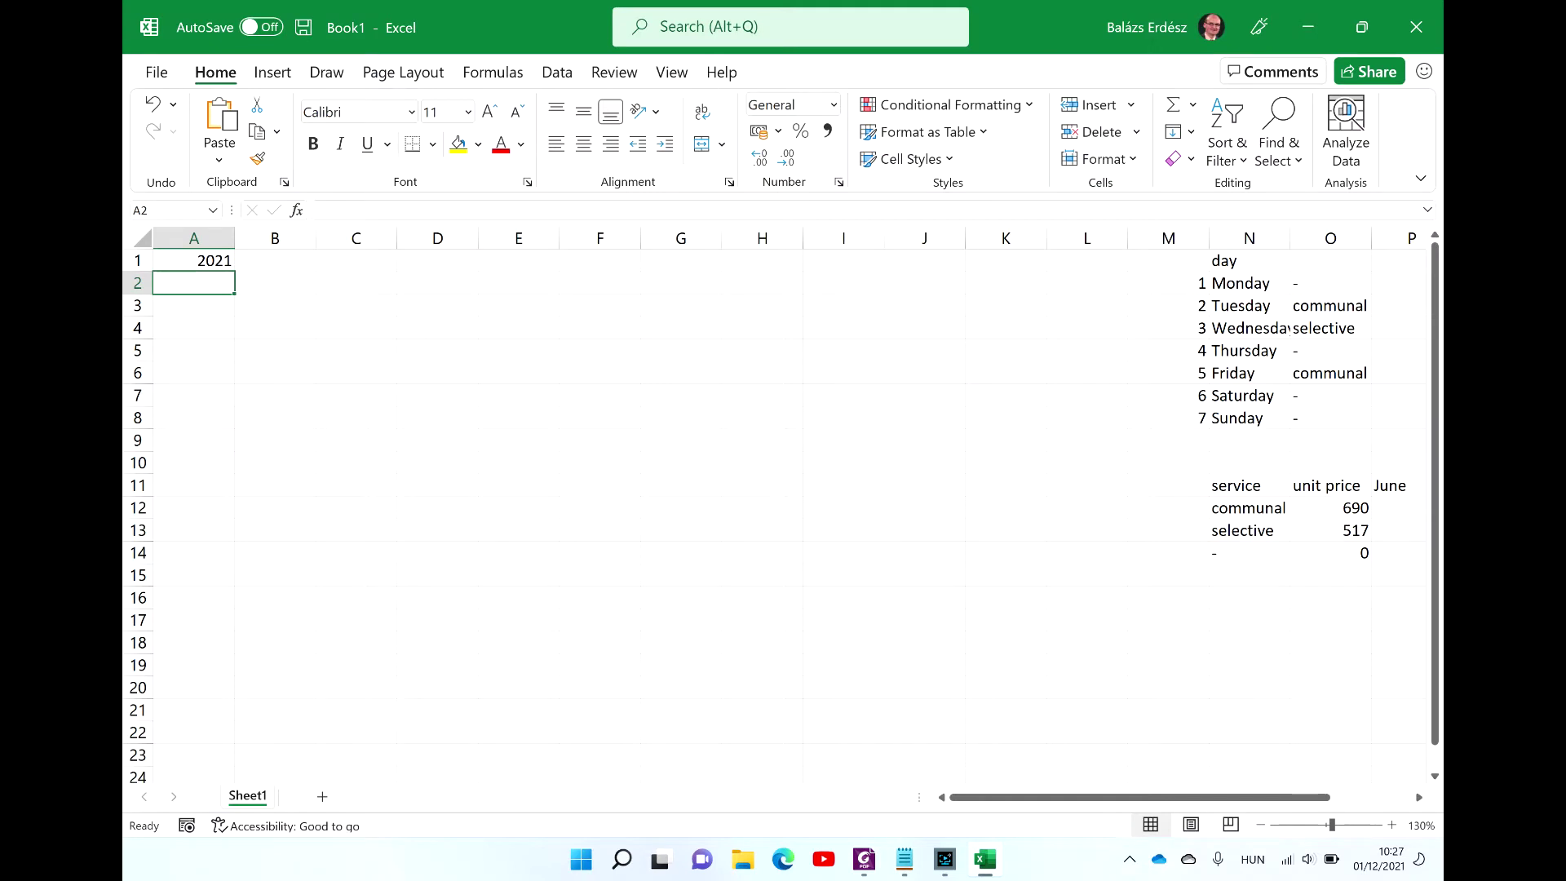
type("Date")
key("Tab")
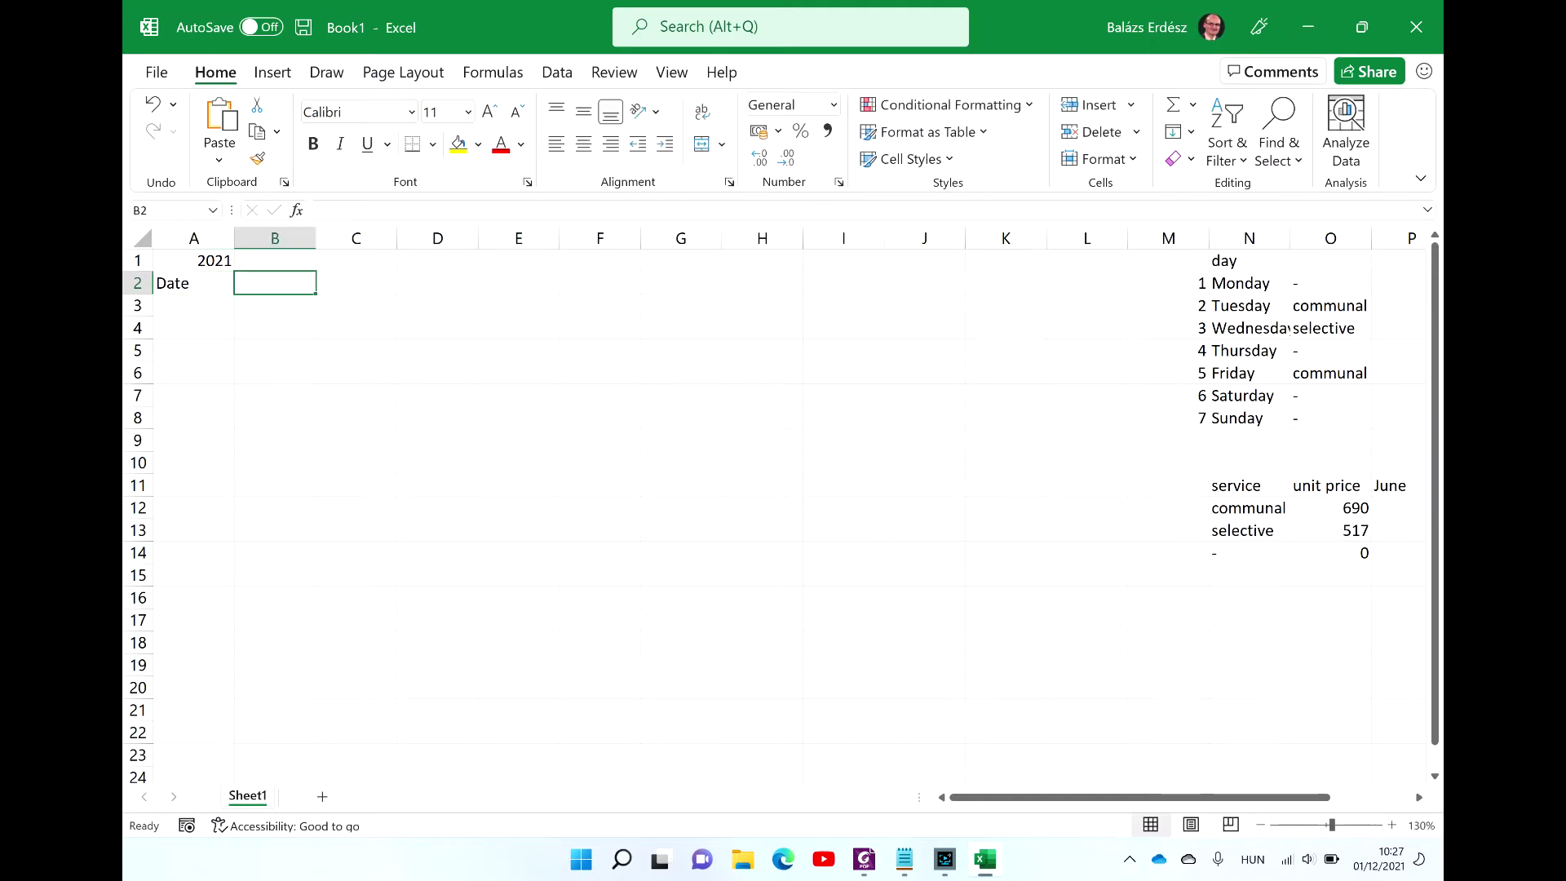
type("Day")
key("Tab")
type("S")
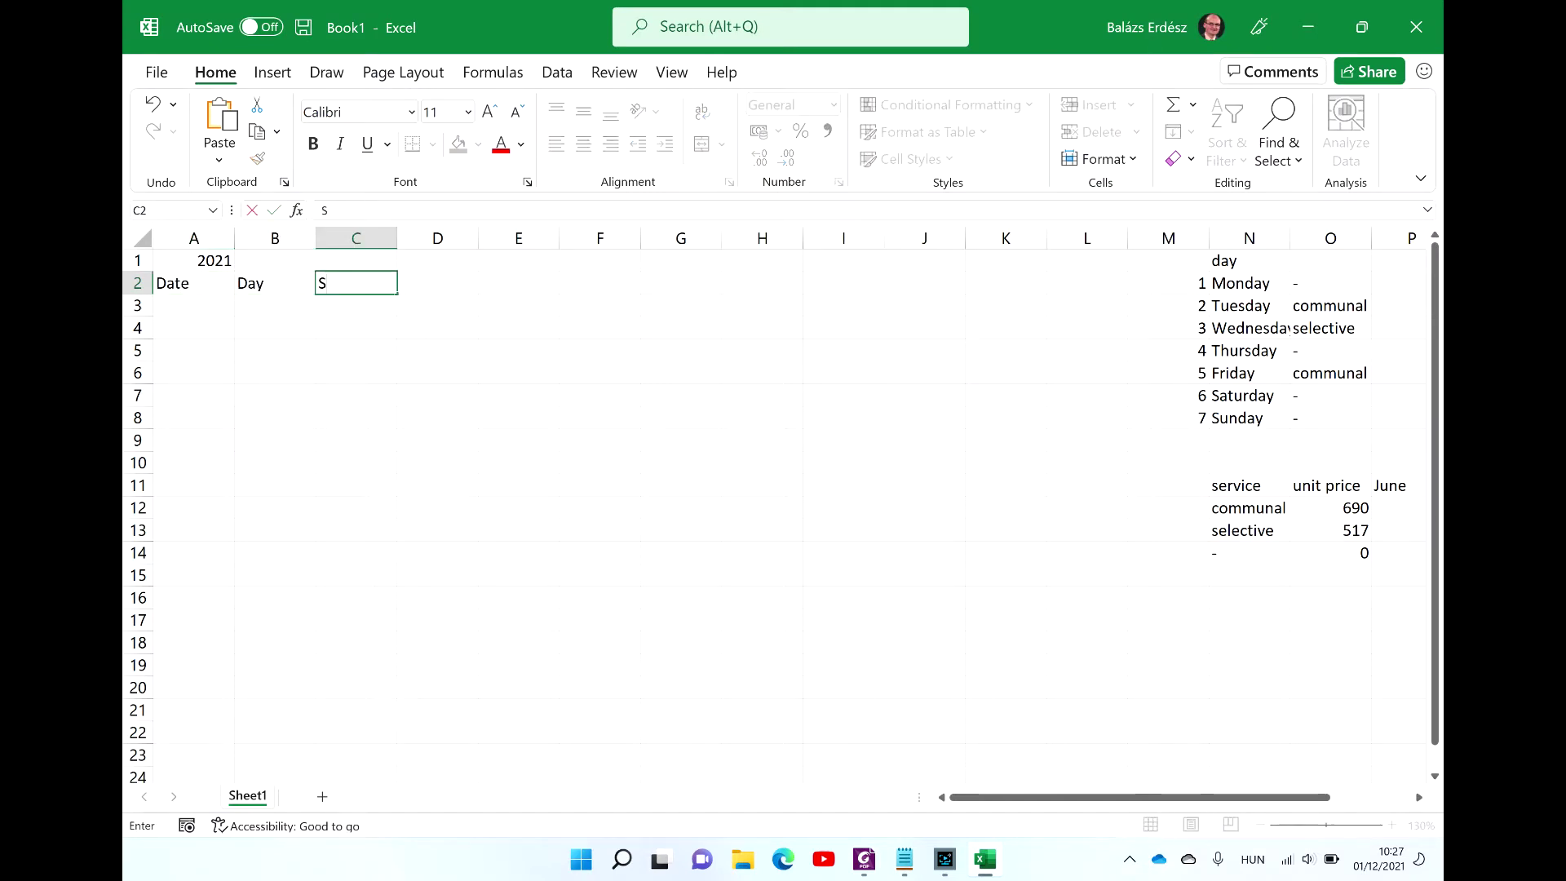
type("ervice")
key("Tab")
Step: Check the example in the PDF, and copy the A2:C2 headers to the cells starting at D2 and G2
key("alt+Tab")
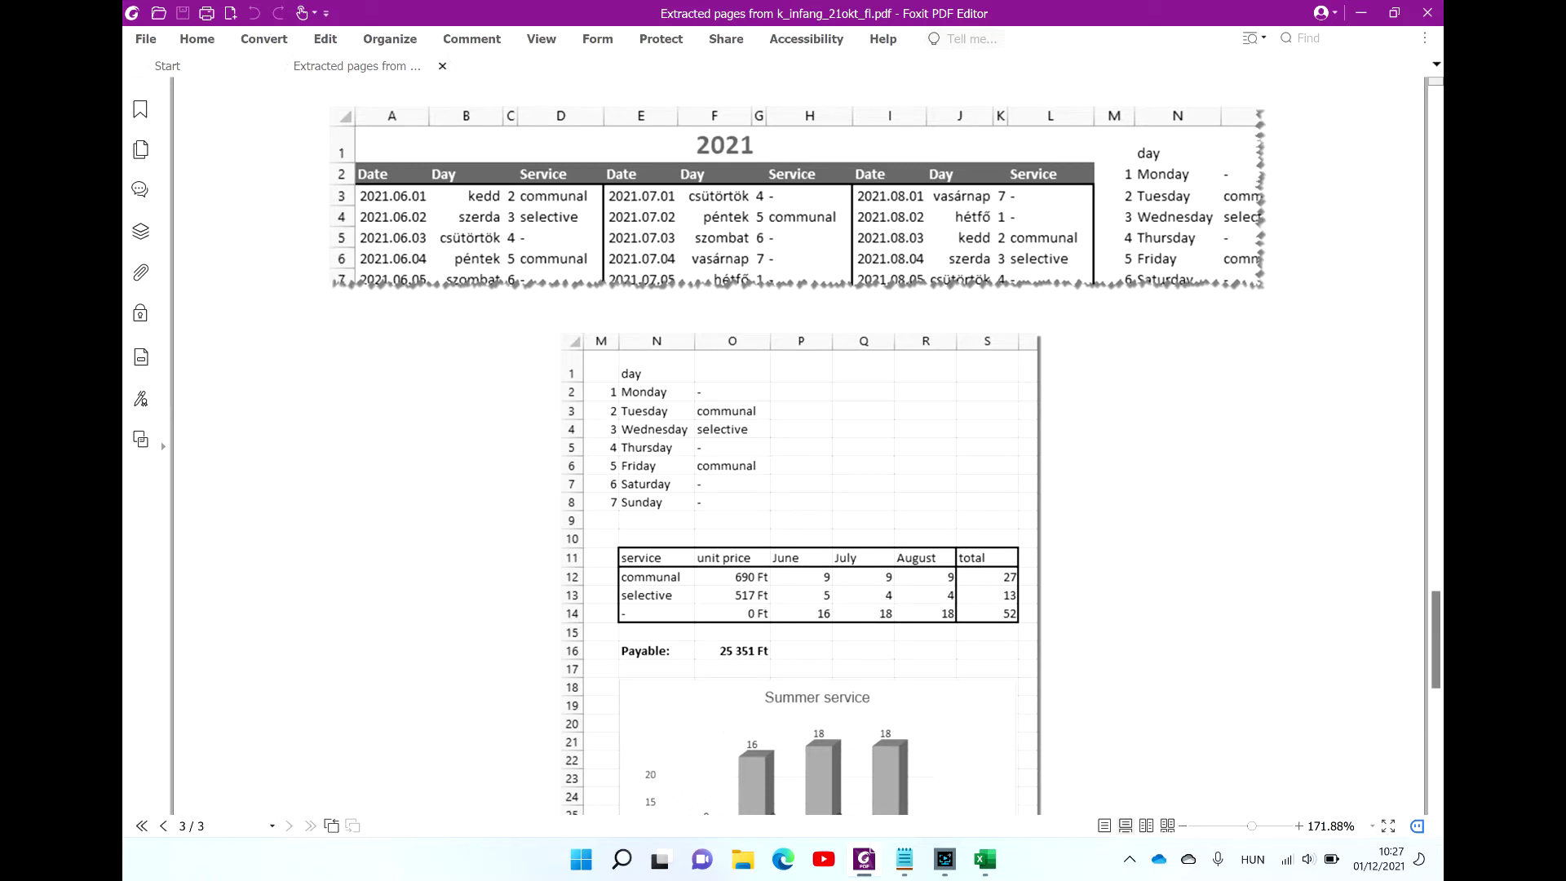
key("alt+Tab")
left_click(193, 283)
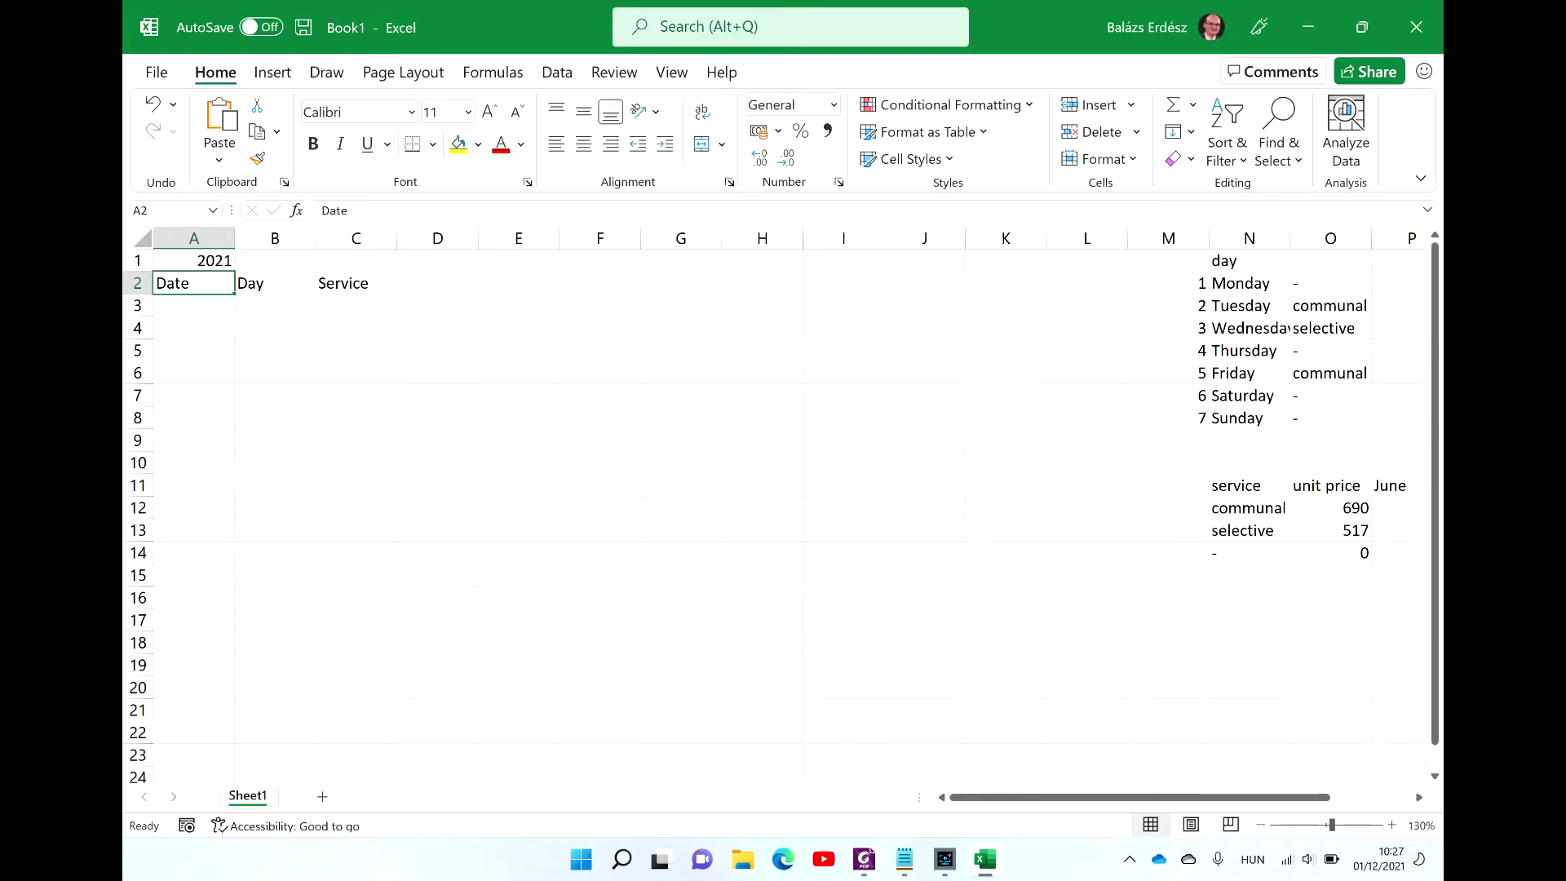
key("shift+Right")
key("shift+Right")
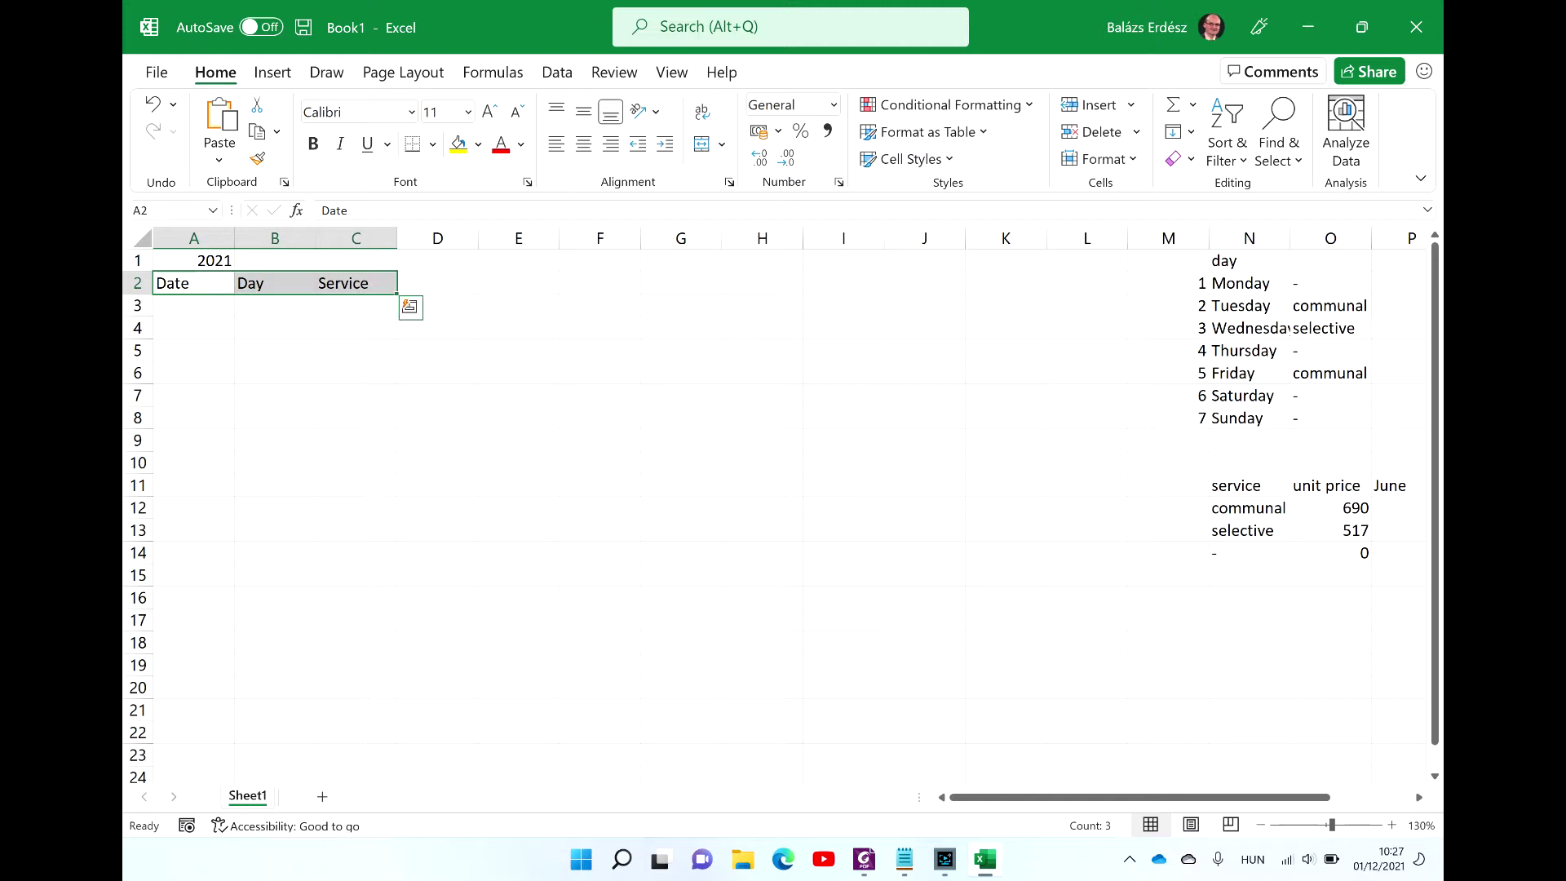
key("ctrl+c")
key("ctrl+q")
key("Right")
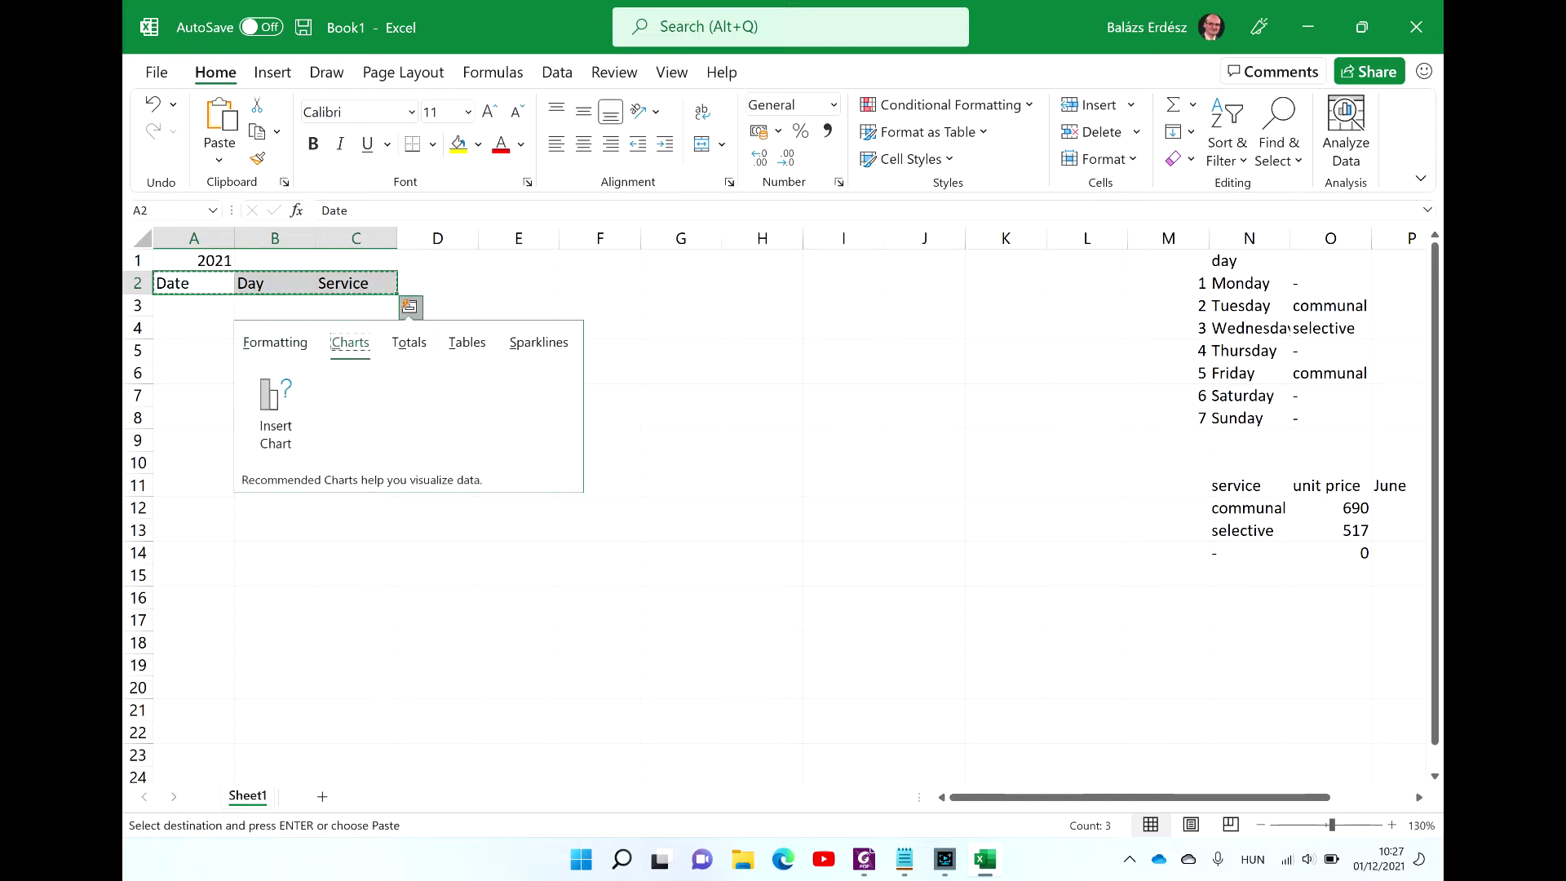
left_click(458, 282)
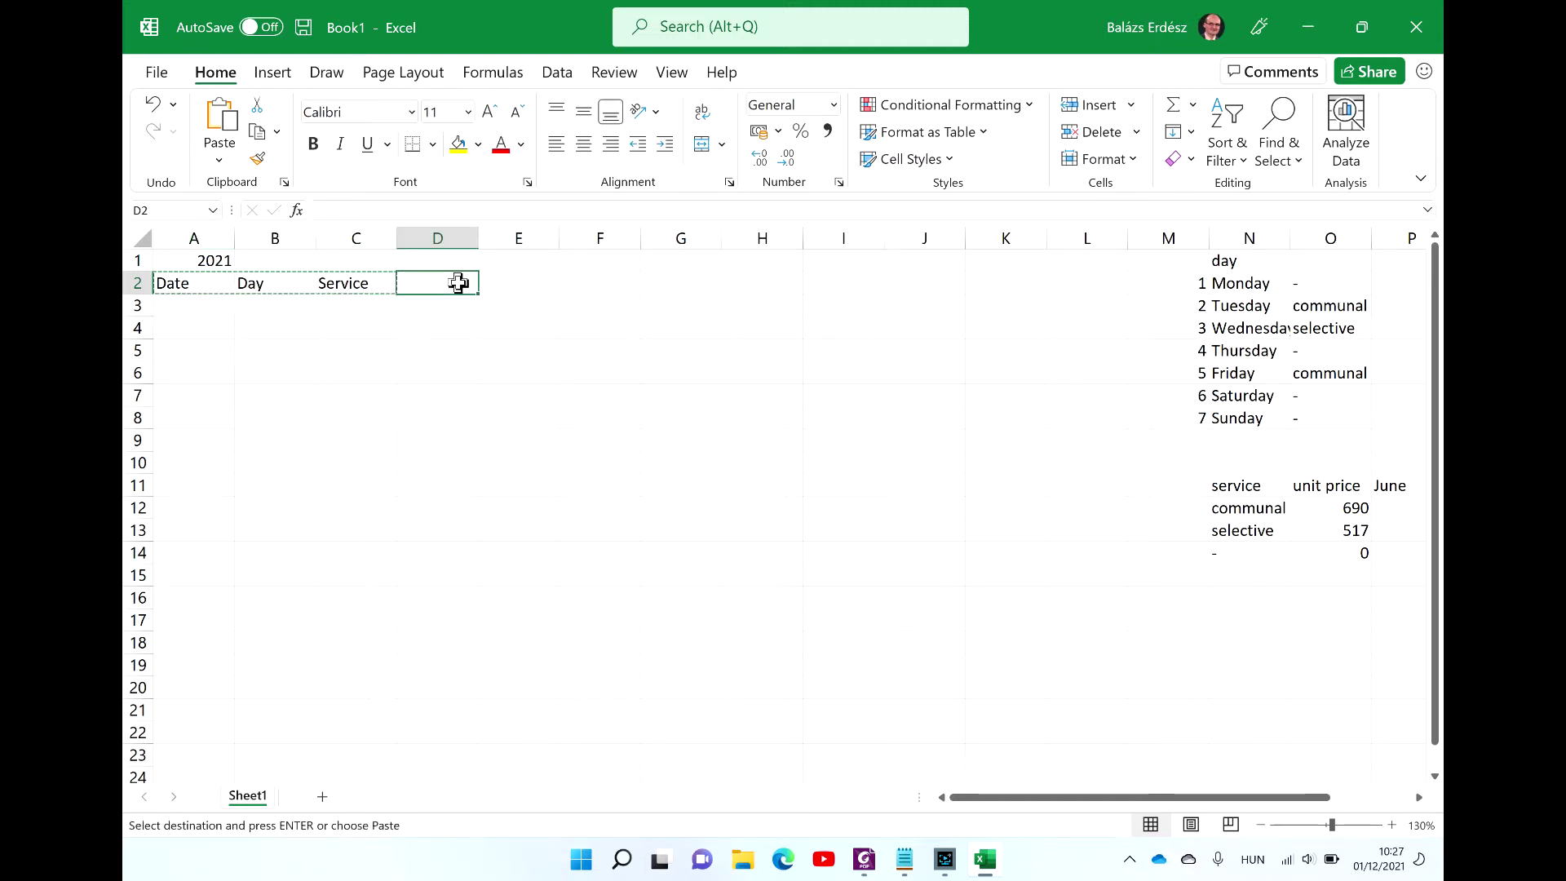
key("ctrl+v")
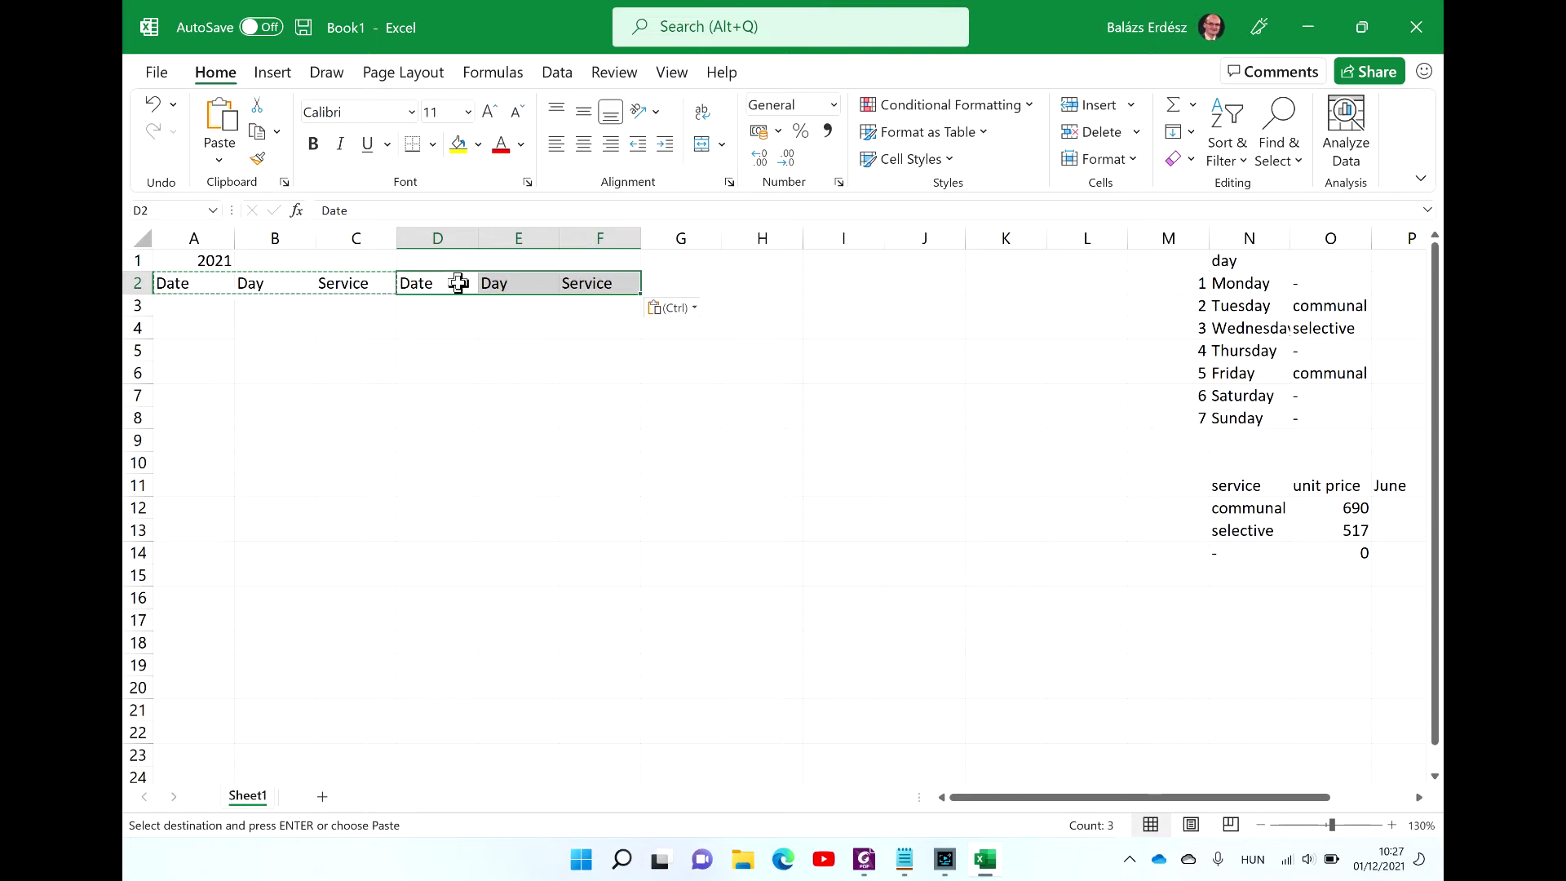
left_click(675, 280)
key("Return")
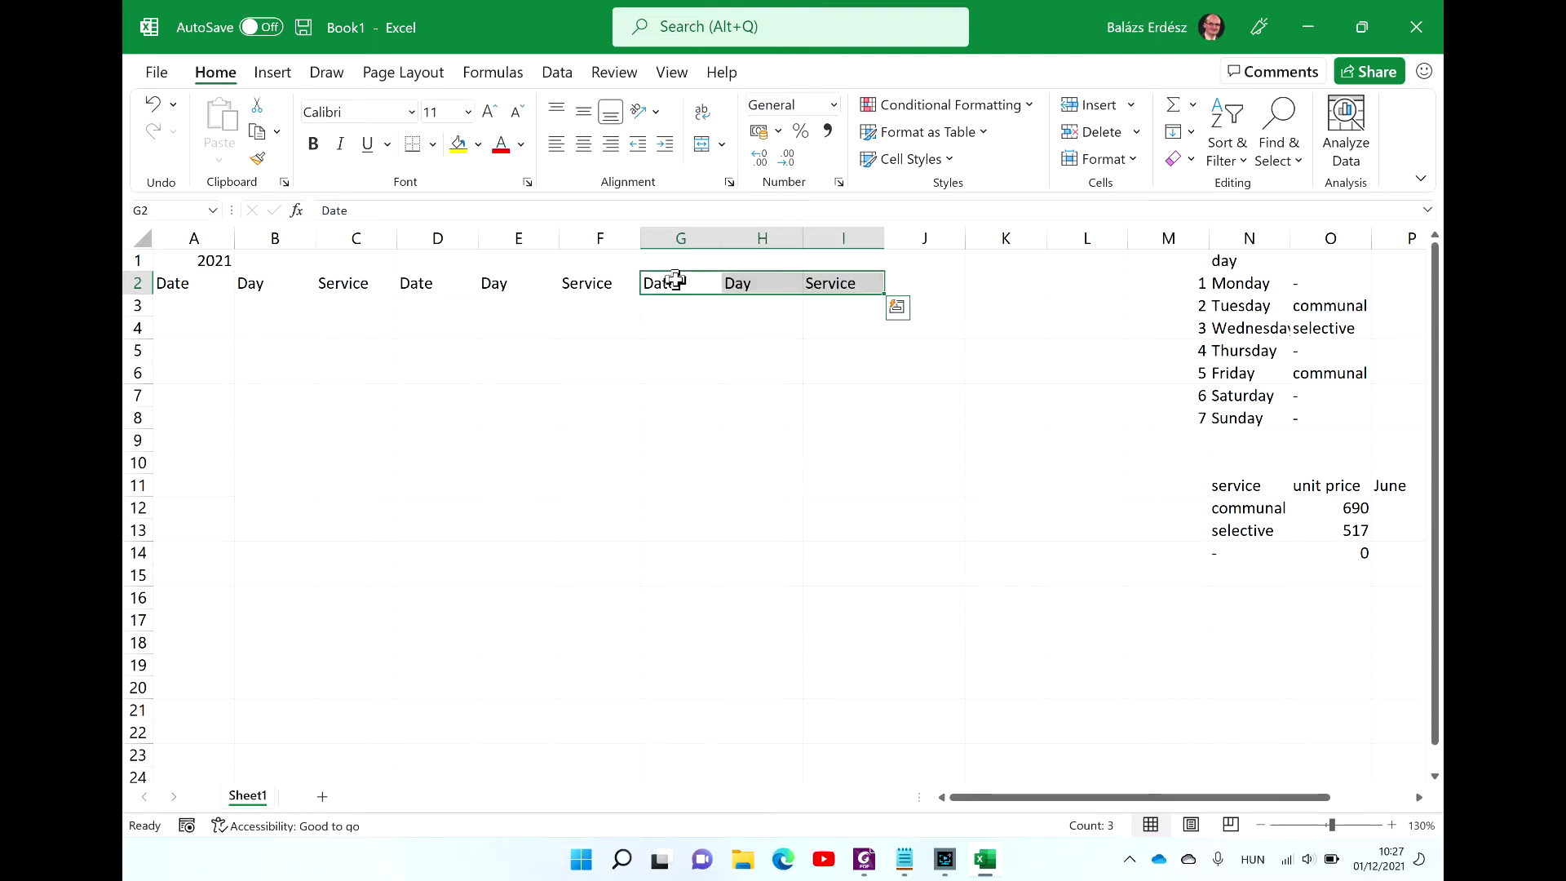
Step: Reread the PDF tasks on the A2:L2 header texts and the Date columns, and return to the workbook
key("Down")
key("Left")
key("Left")
key("Left")
key("Left")
key("Left")
key("Left")
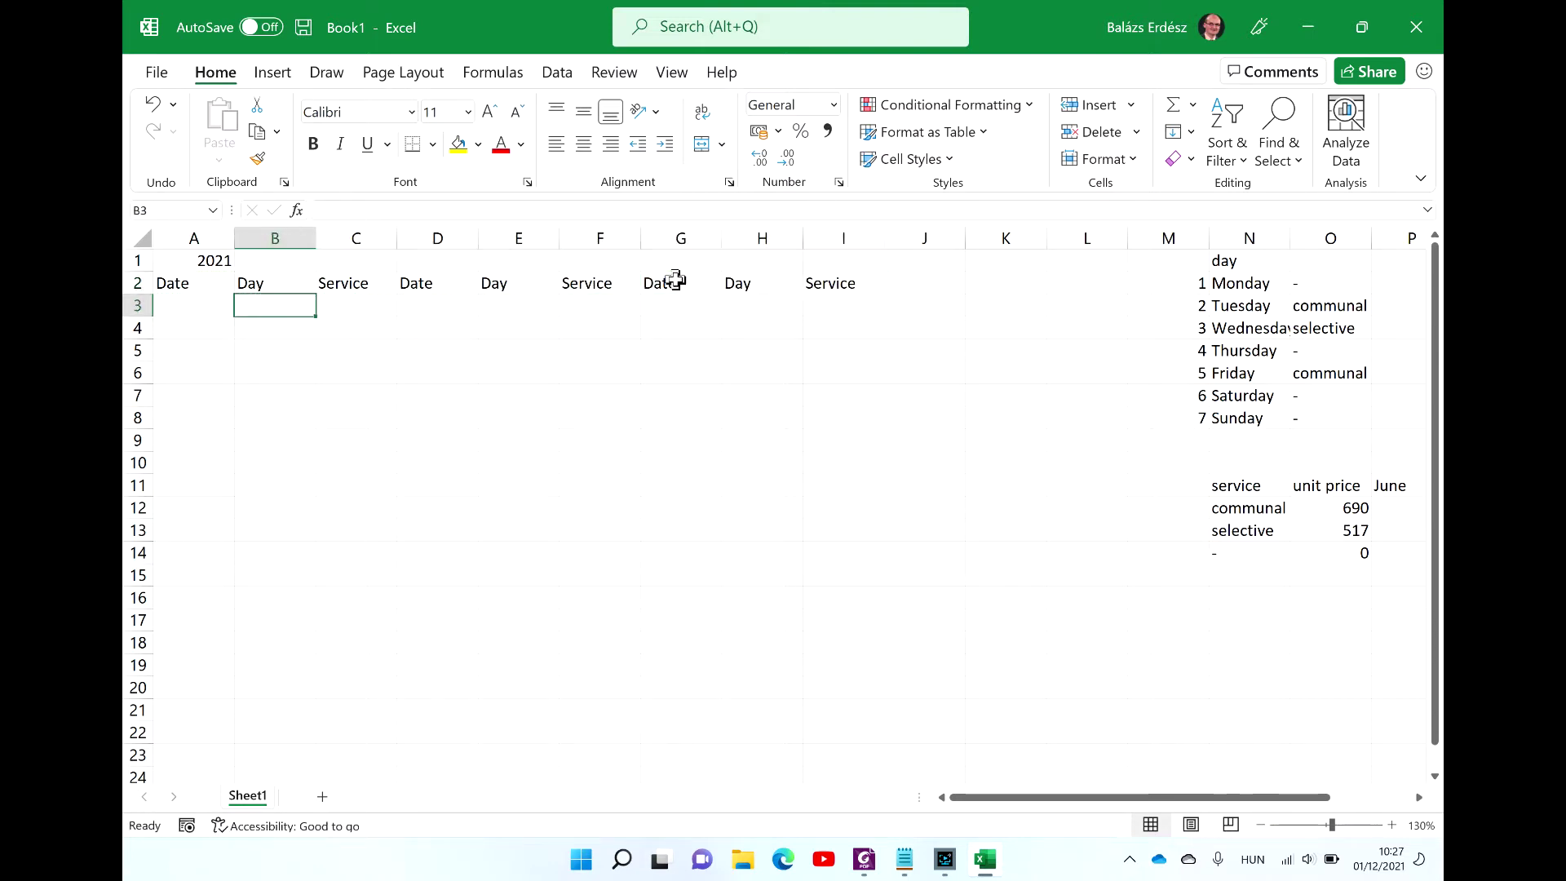
key("alt+Tab")
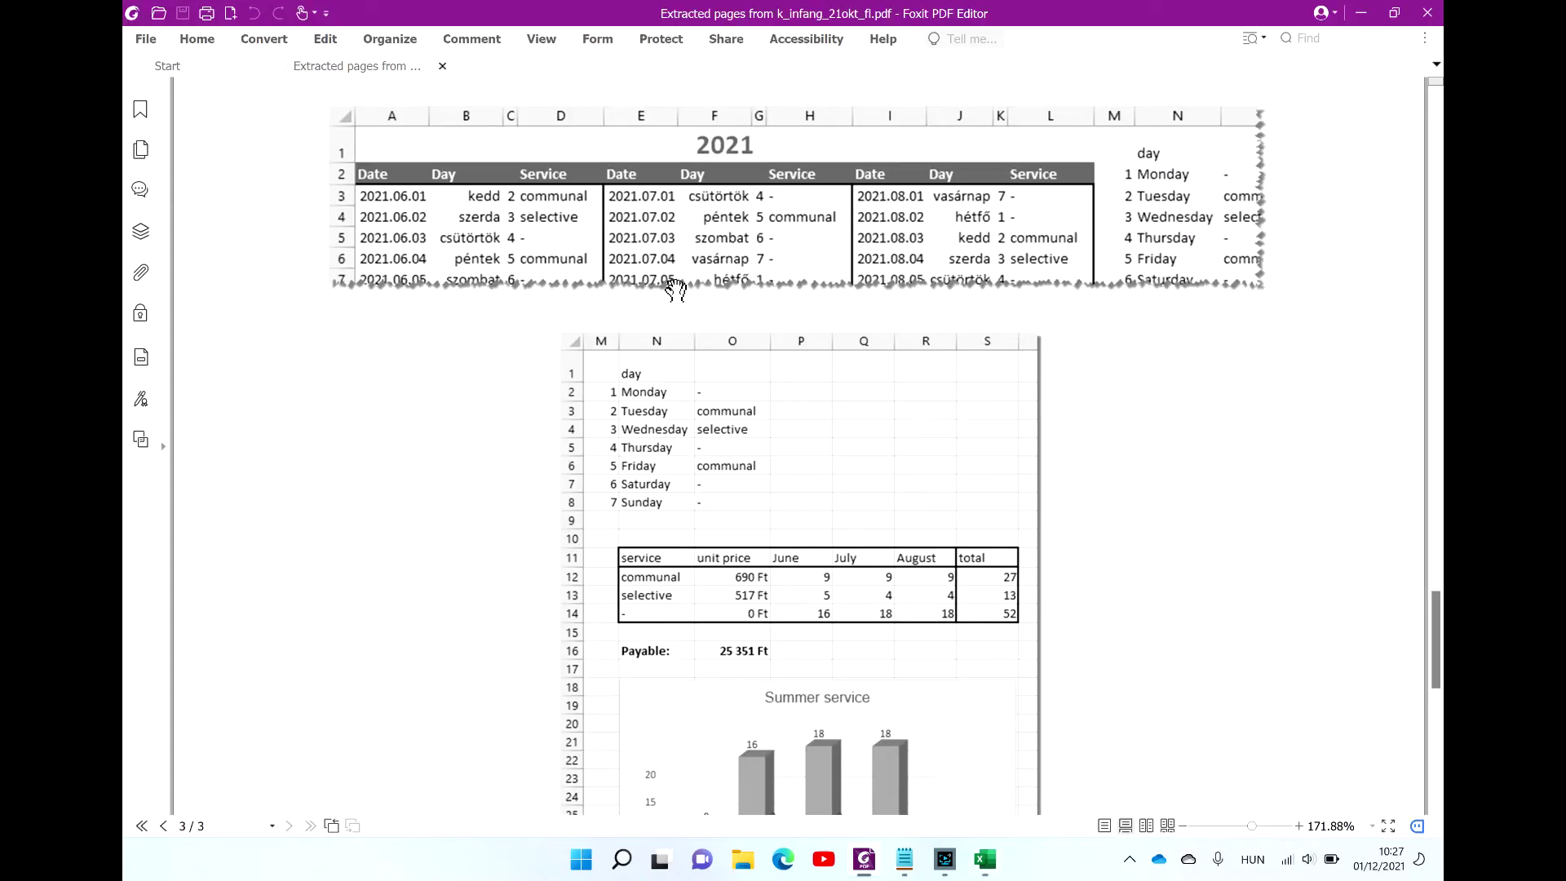
scroll(675, 289, "up", 15)
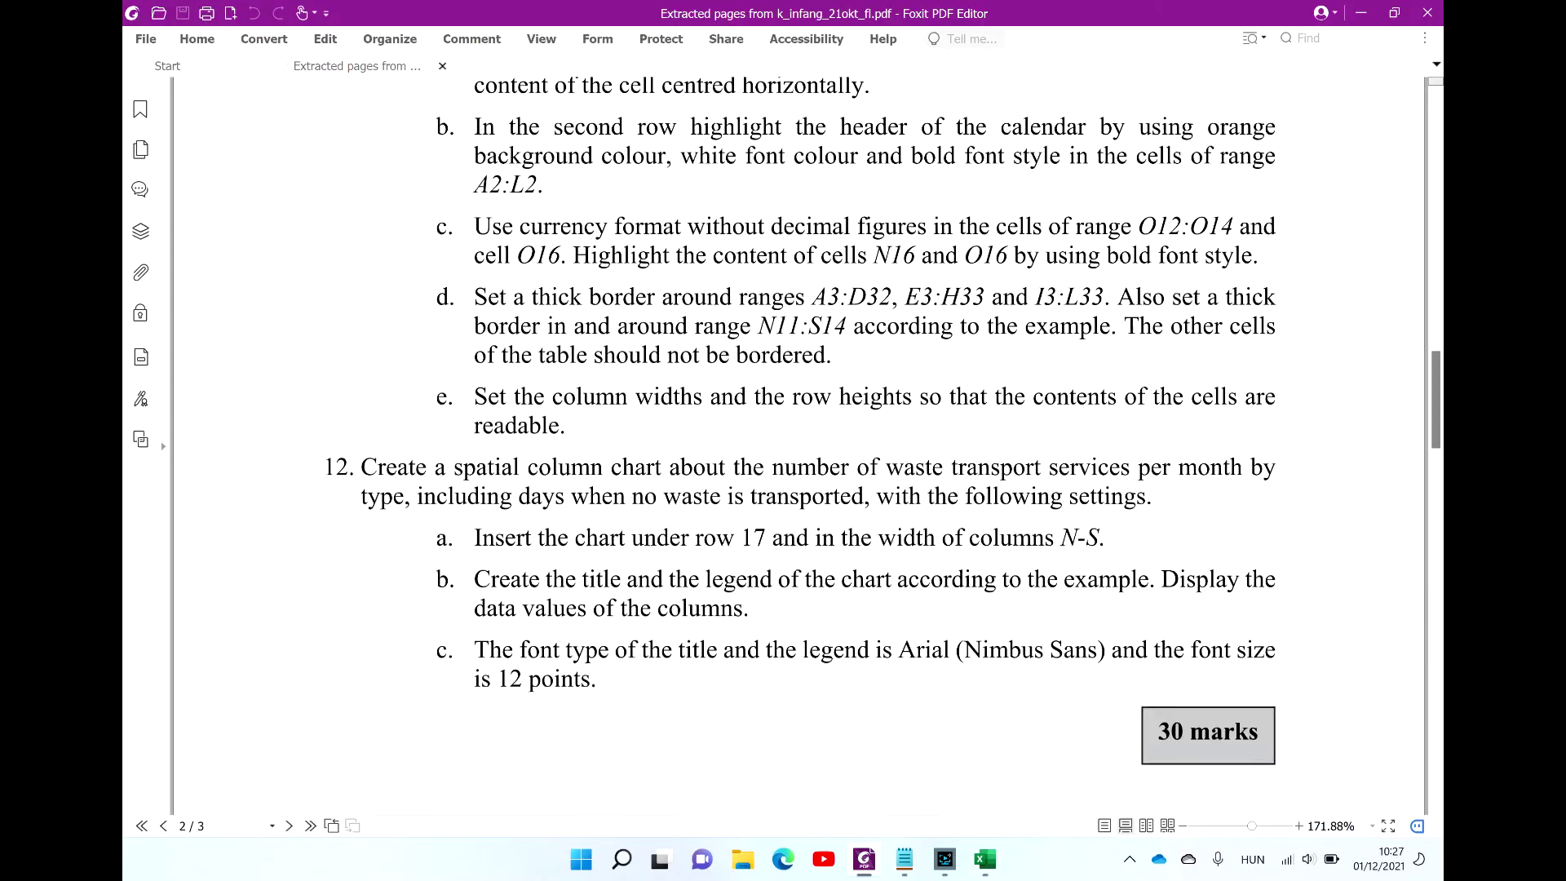
scroll(675, 289, "up", 10)
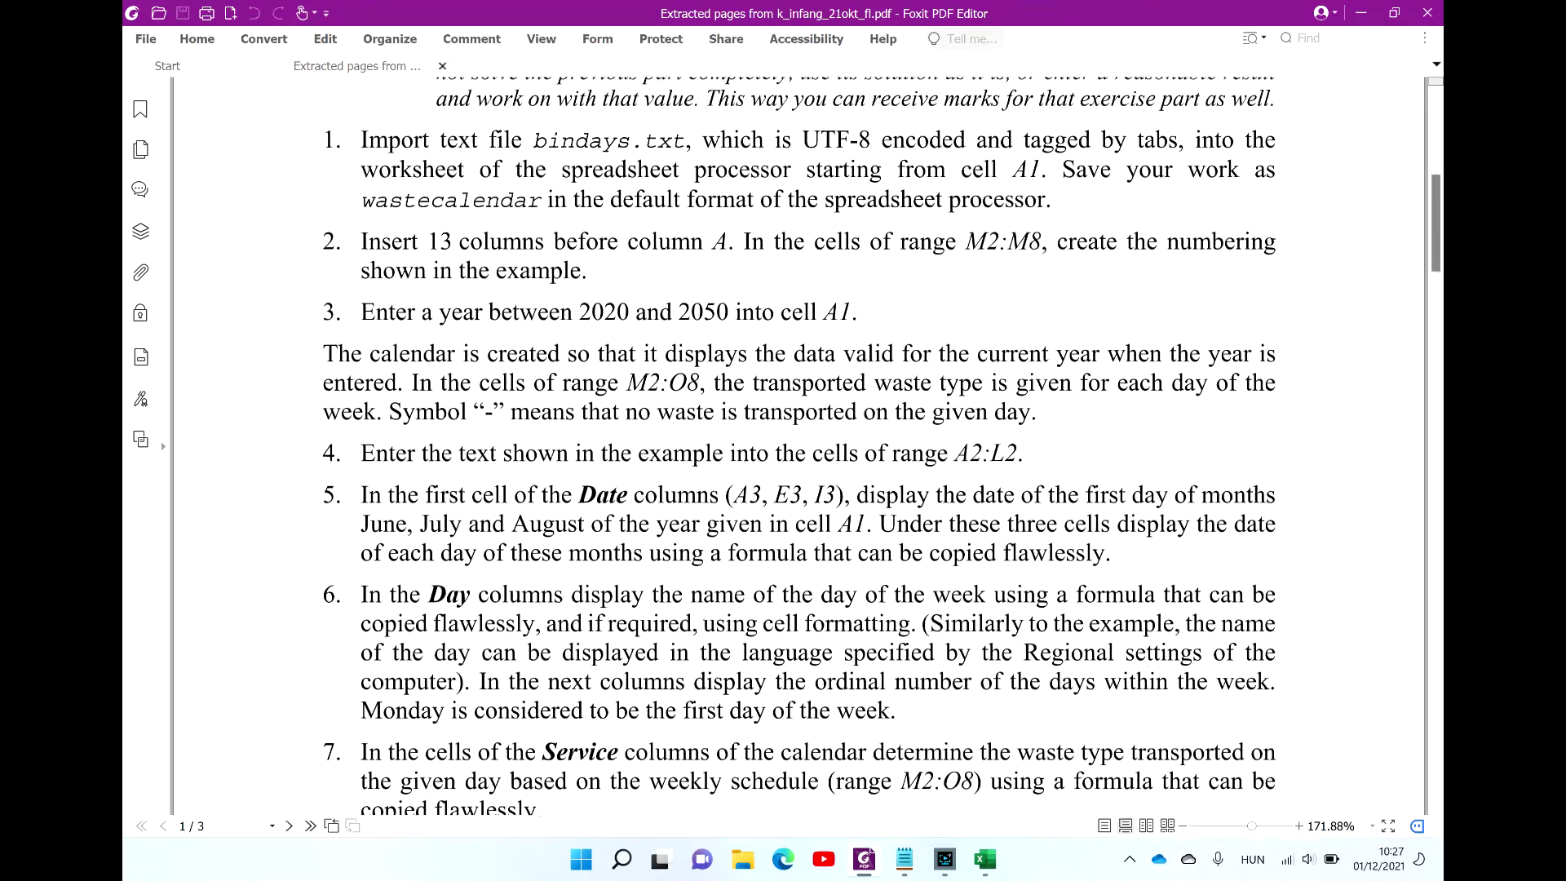
scroll(676, 289, "down", 2)
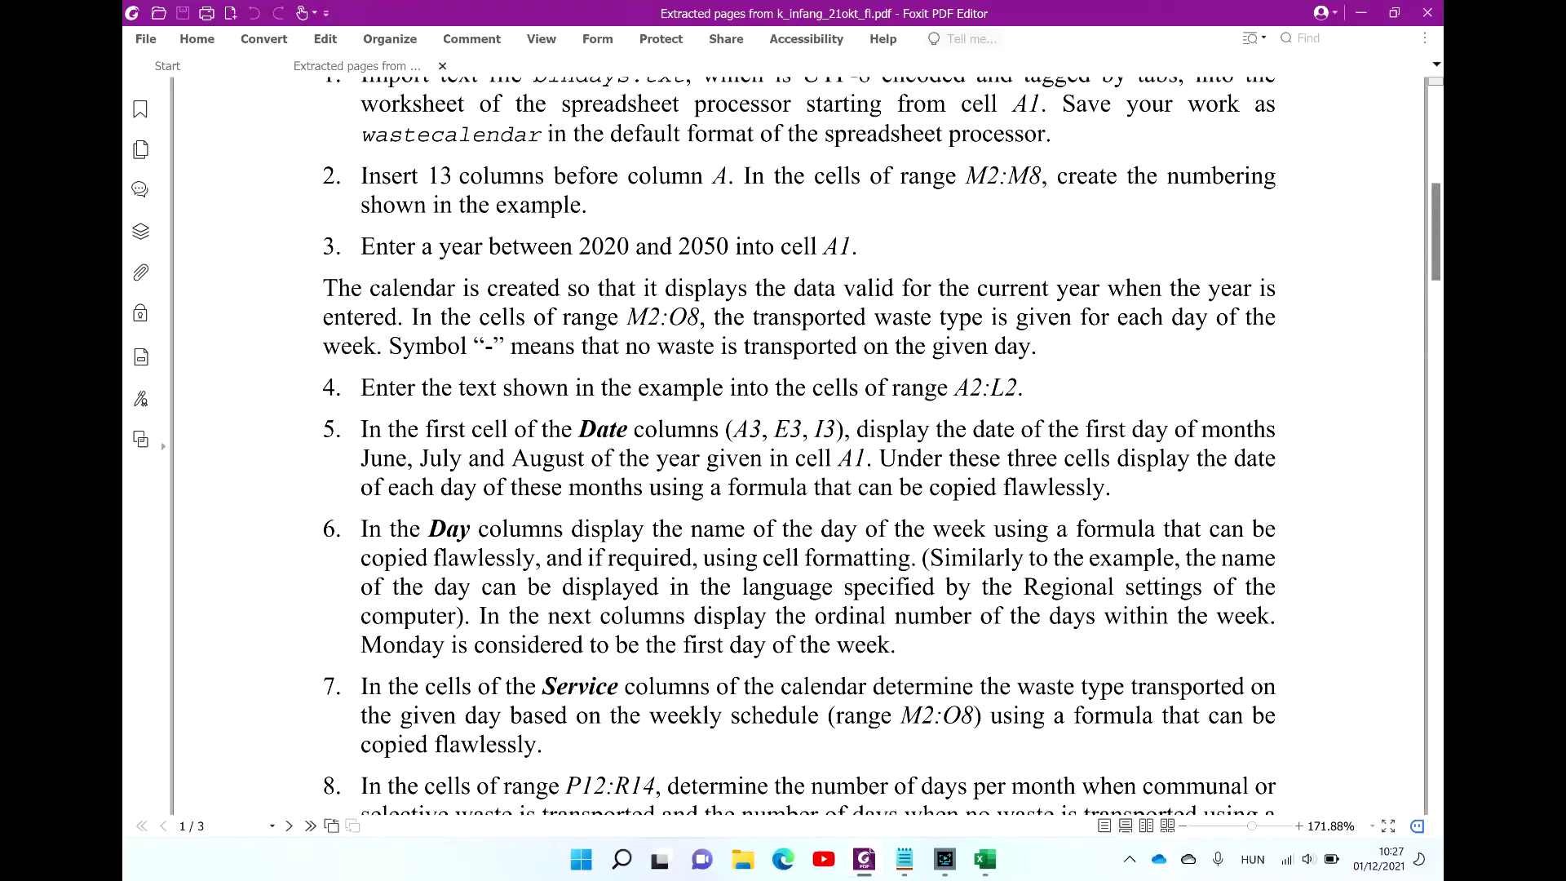
scroll(676, 289, "down", 1)
key("alt+Tab")
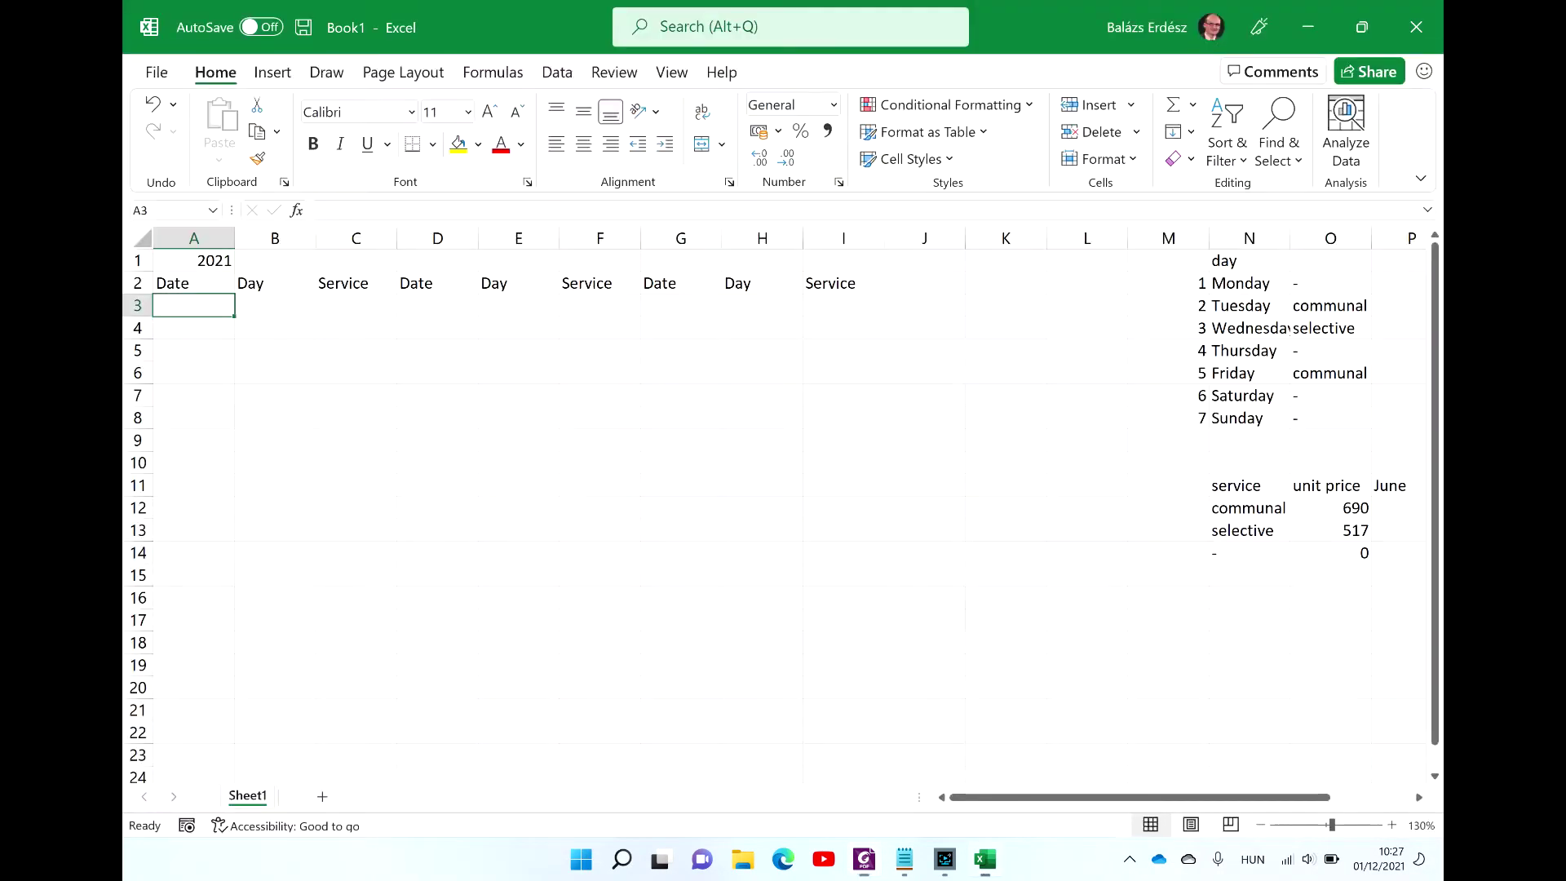
Step: Go through the row 2 header cells from A2 to I2 to check how far they extend
left_click(194, 283)
key("Right")
key("Right")
key("Right")
key("Right")
key("Right")
key("Right")
key("Right")
key("Right")
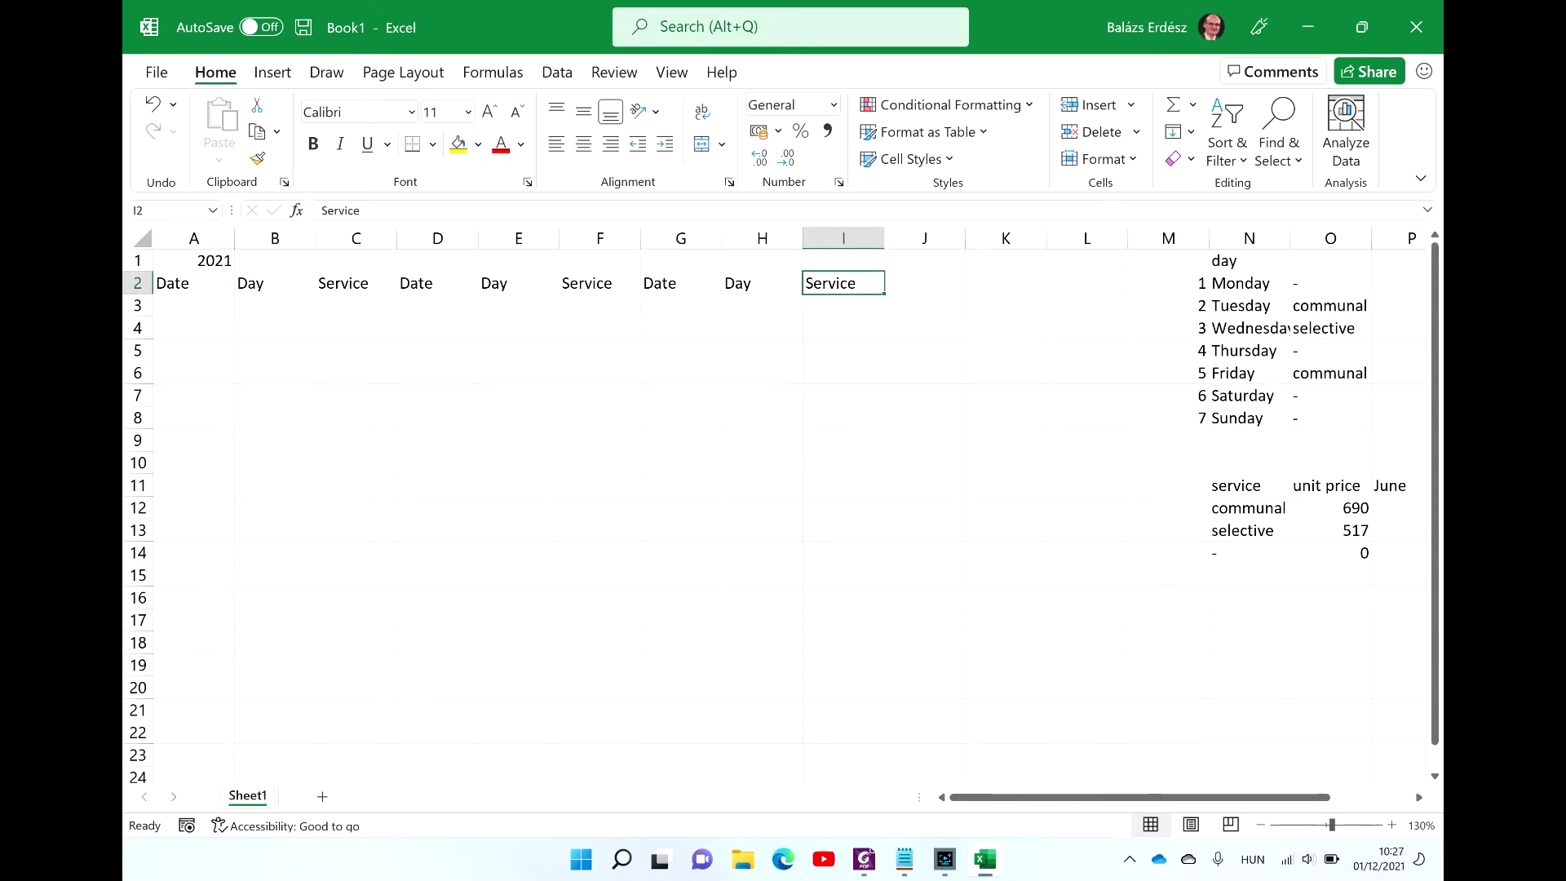
Step: Move to cell A3, reread the PDF task on the first cells of the Date columns, and return to the workbook
key("Left")
key("Left")
key("Left")
key("Left")
key("Left")
key("Left")
key("Left")
key("Left")
key("Down")
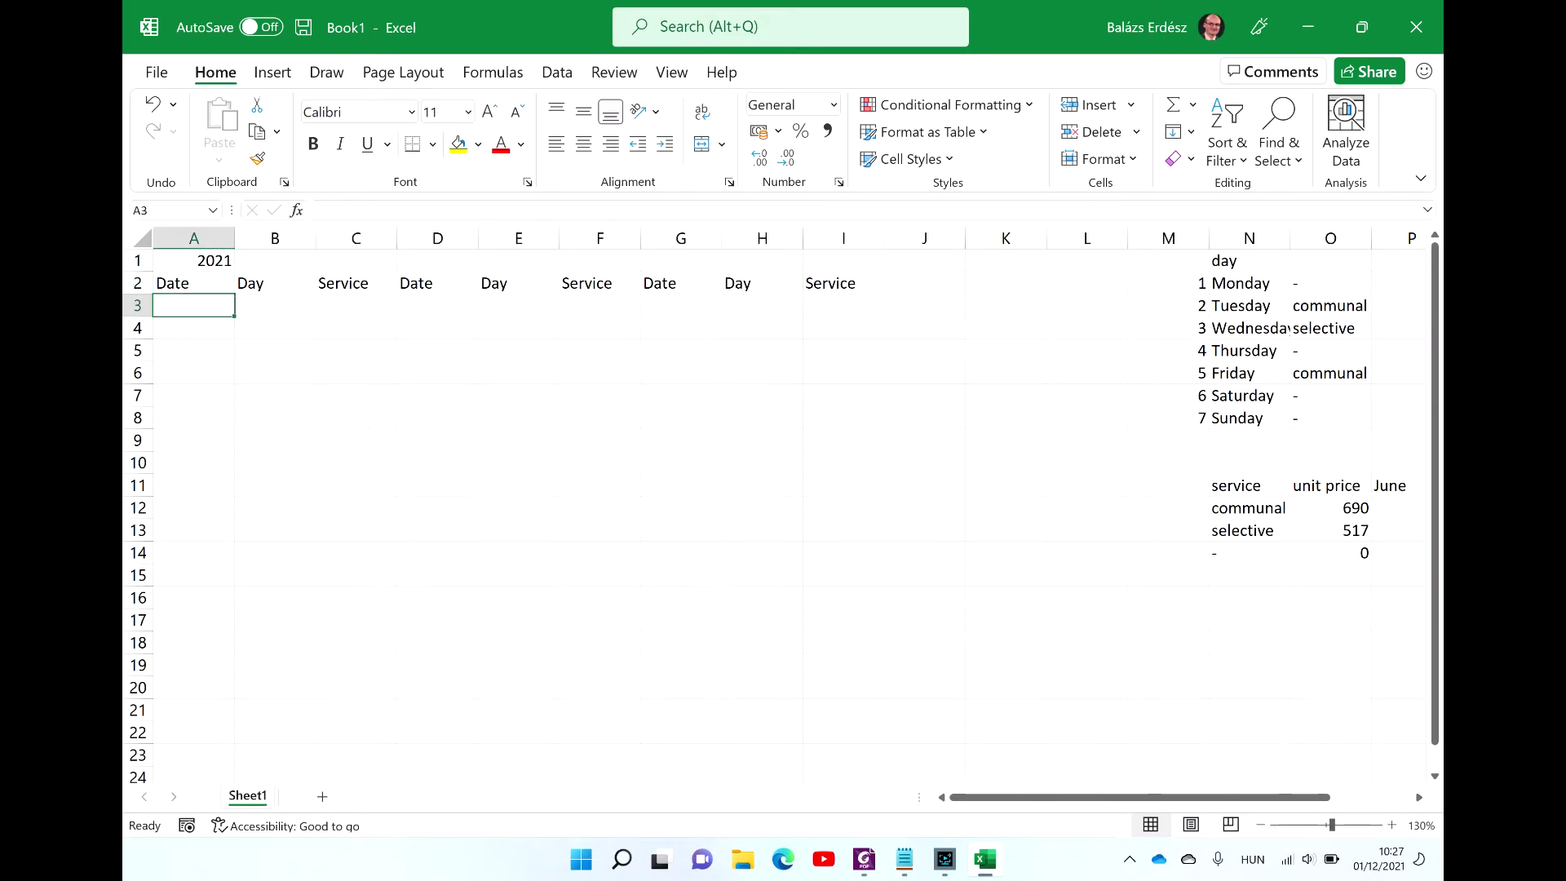
key("alt+Tab")
scroll(800, 449, "down", 3)
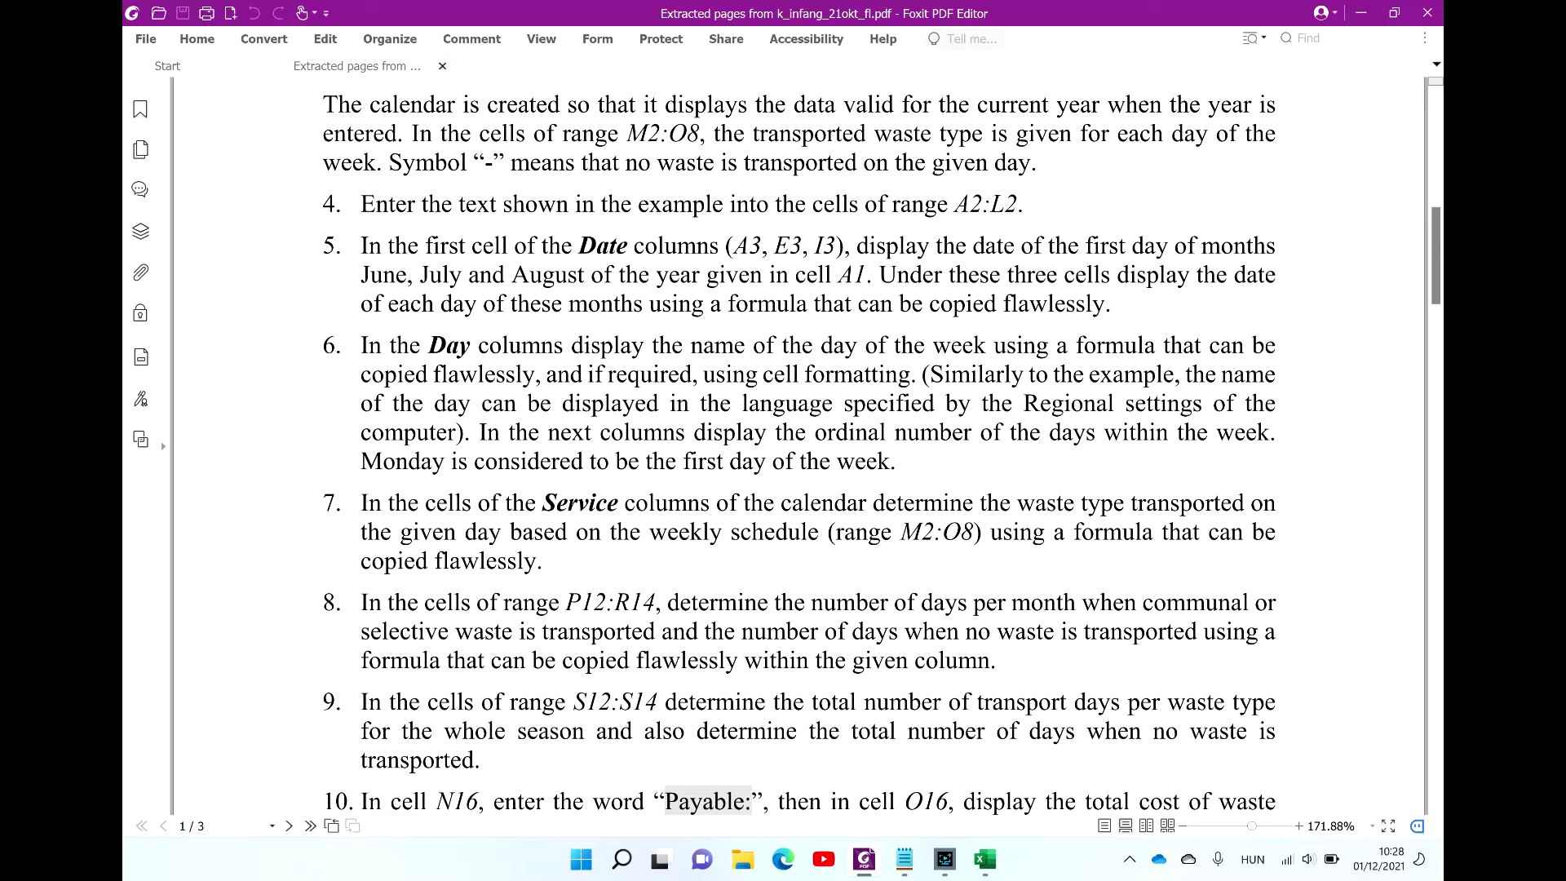
key("alt+Tab")
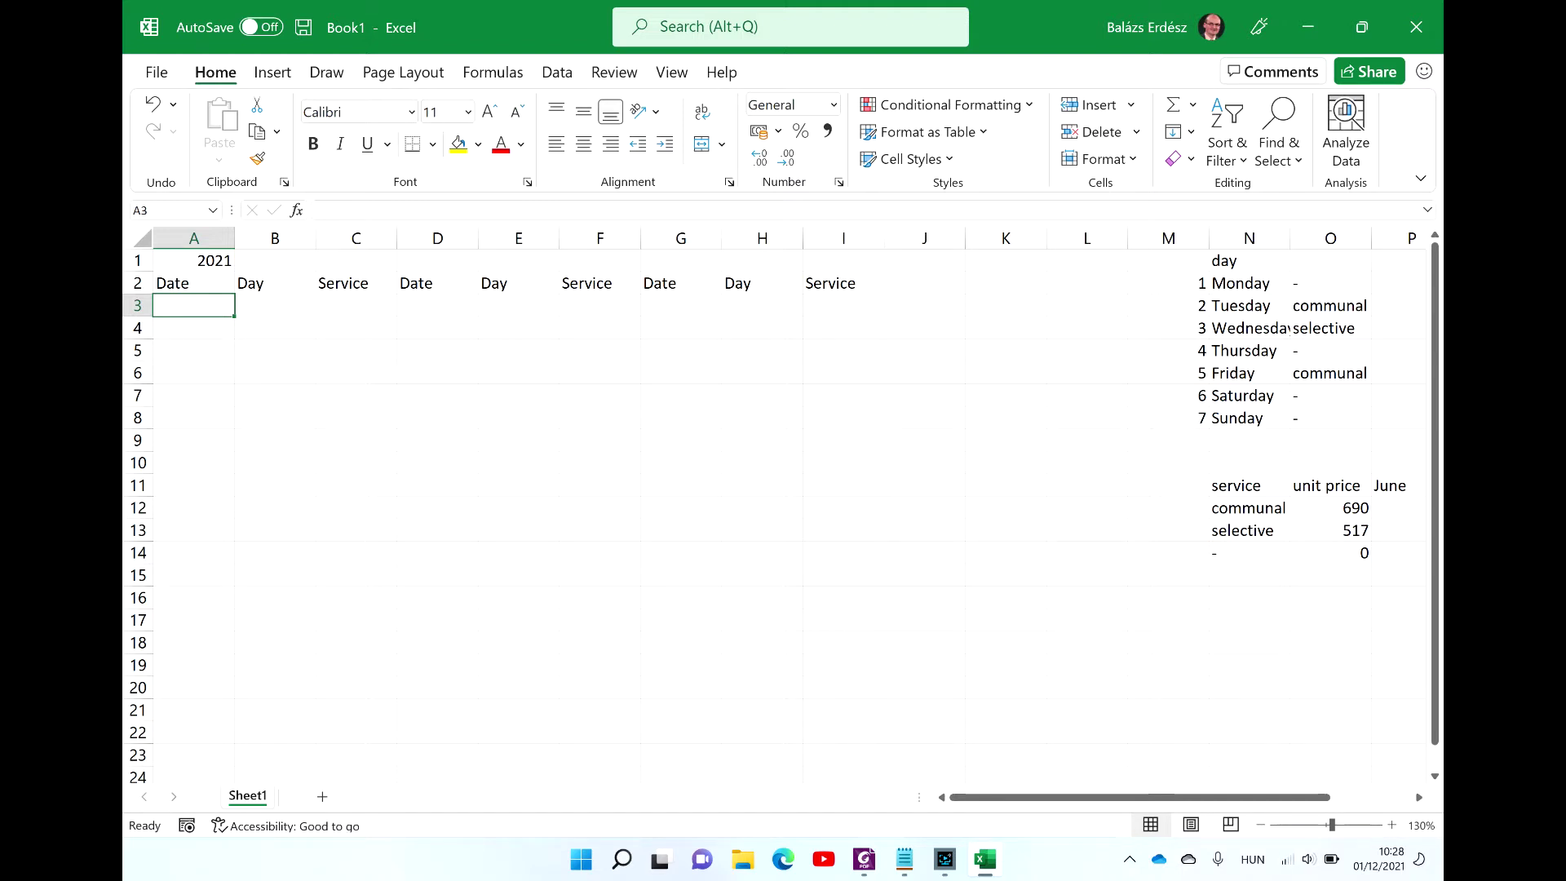
Step: Enter the formula =DATE(A1,6,1) in cell A3 using the DATE function's arguments: year A1, month 6, day 1
type("=")
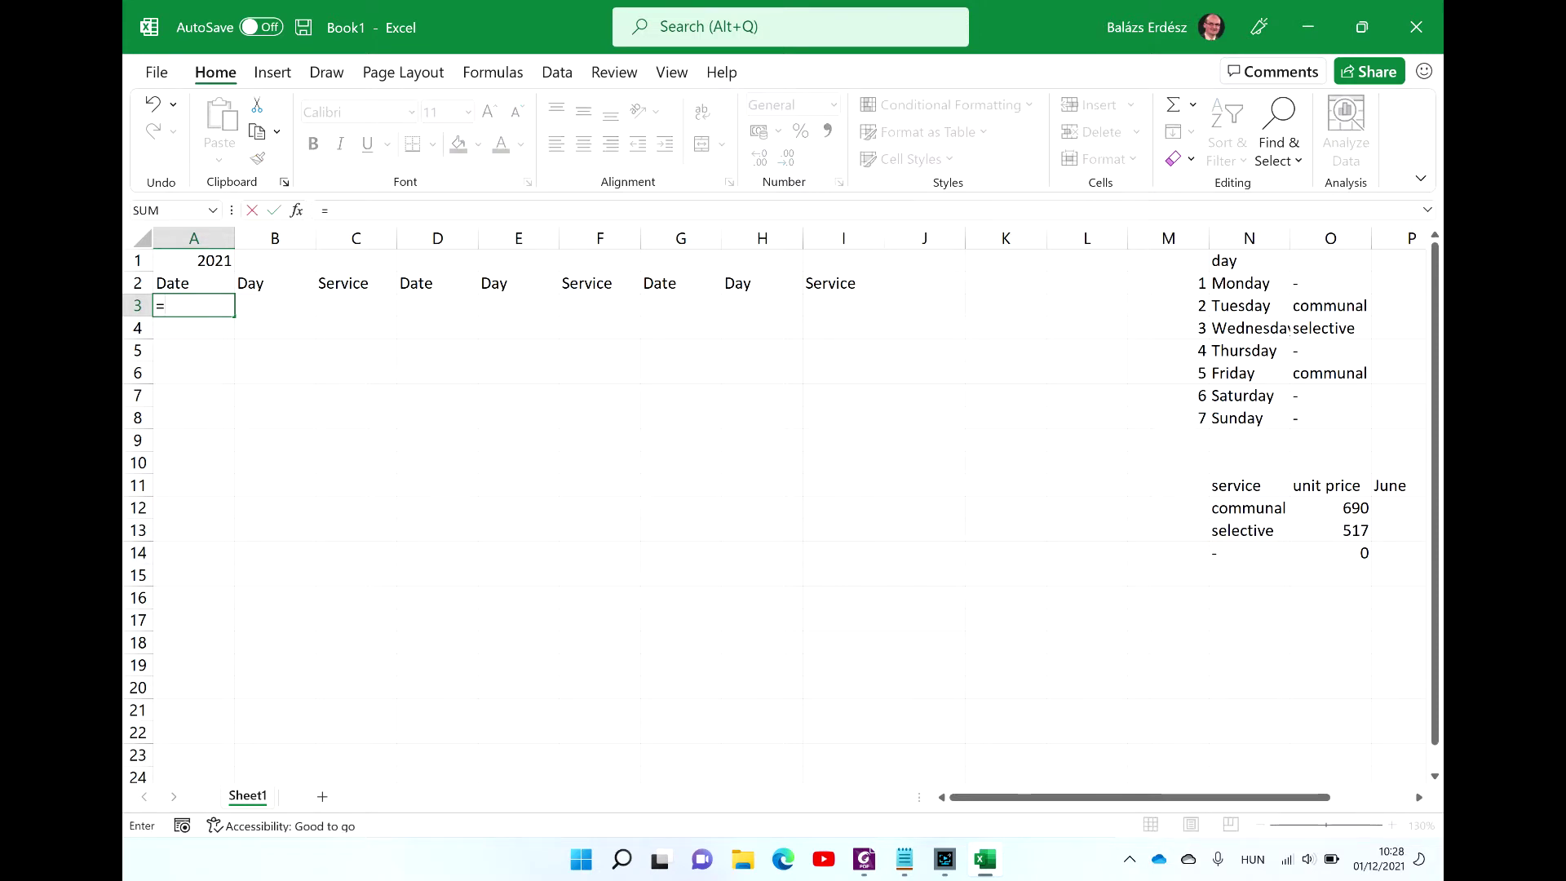
type("d")
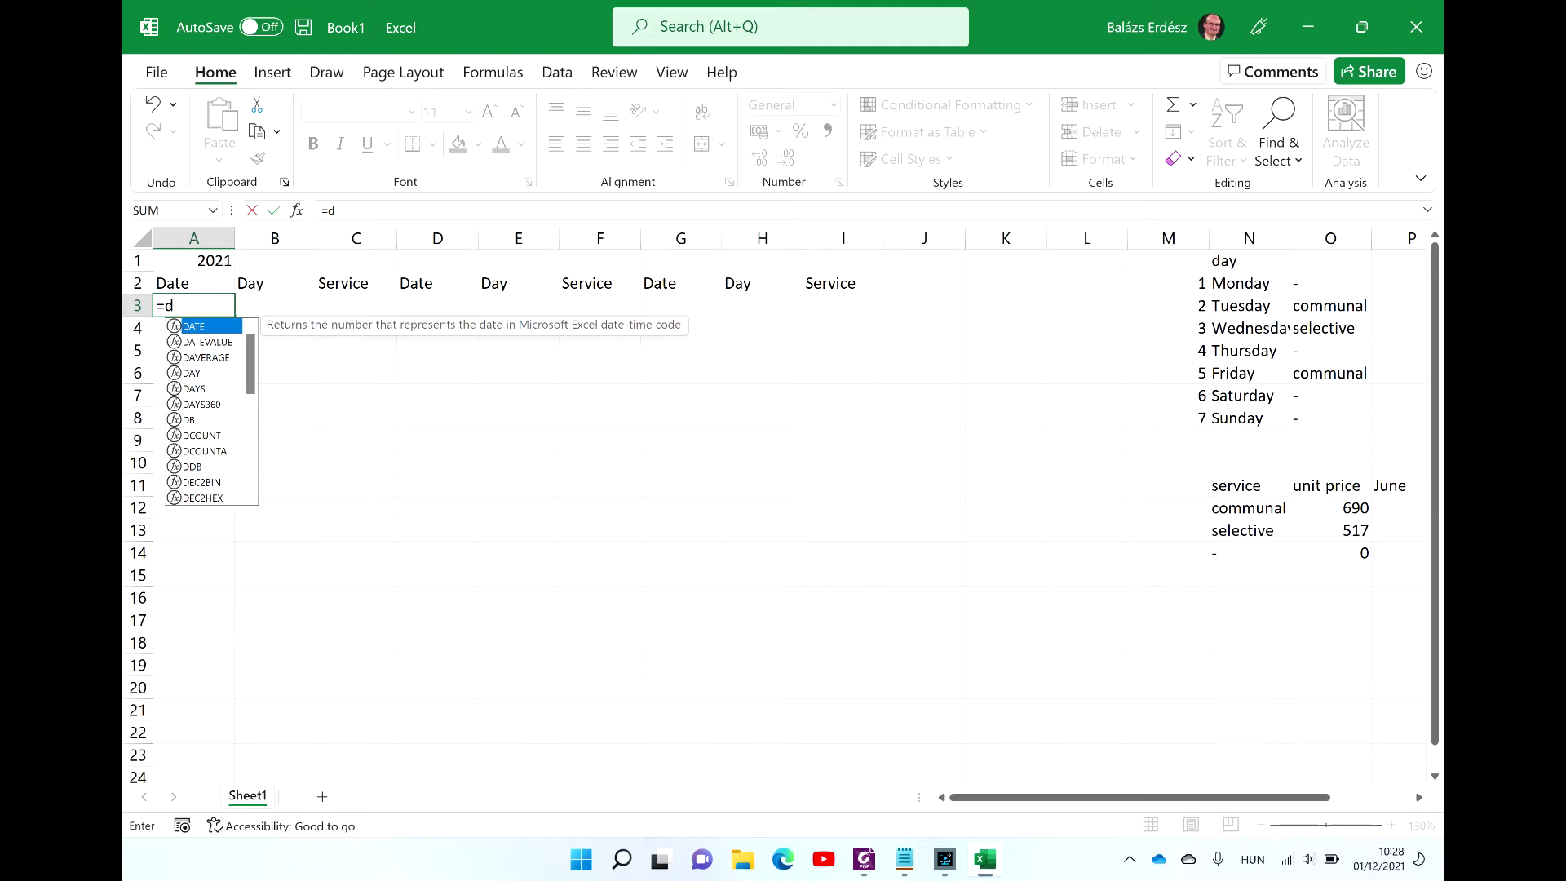
key("Tab")
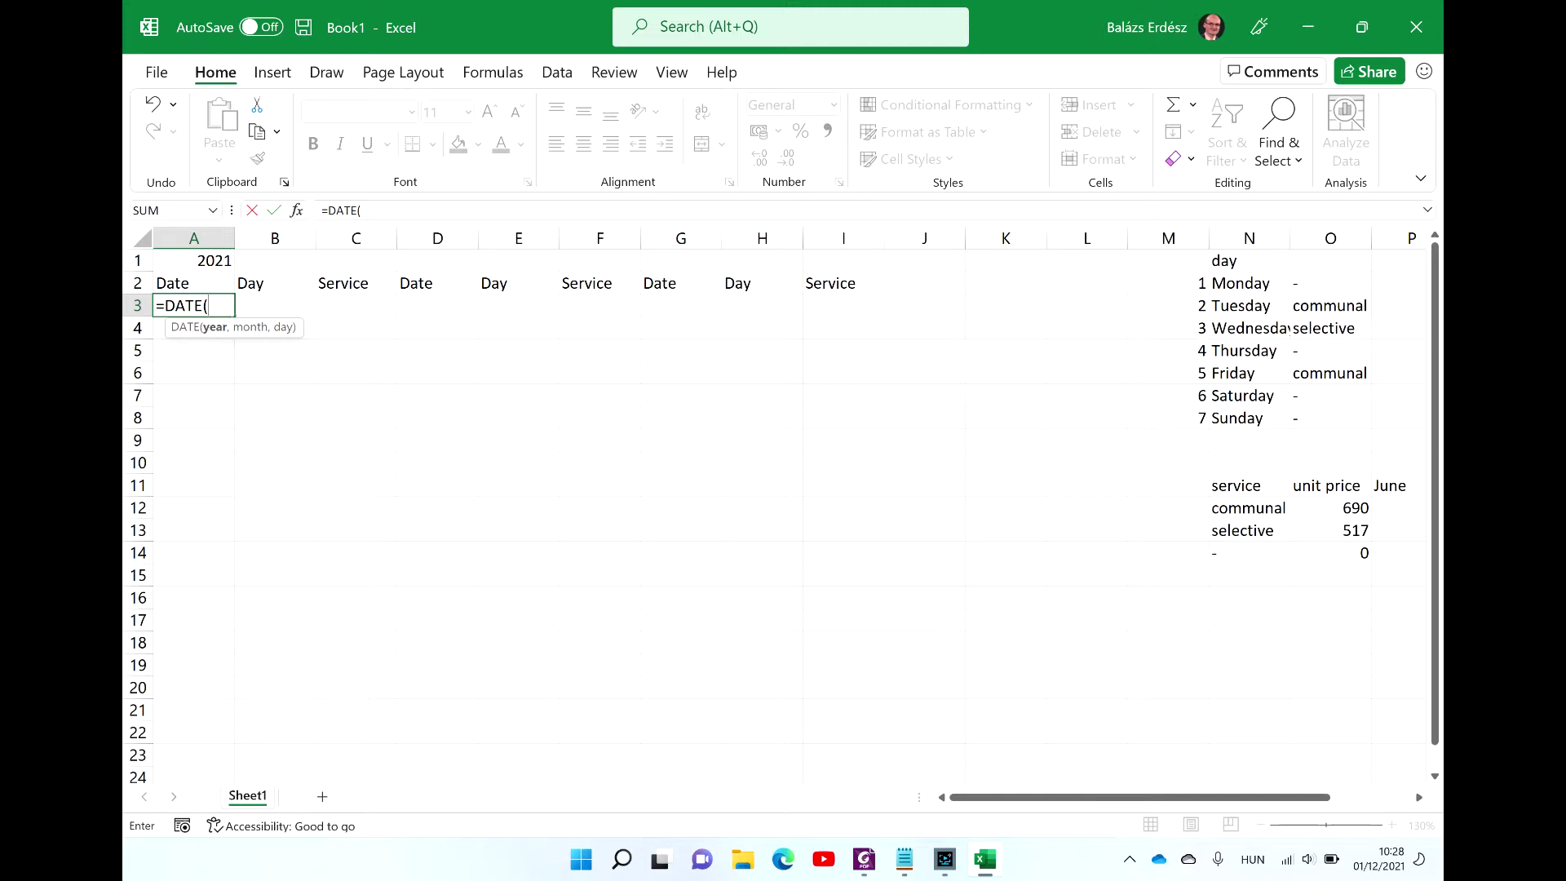
key("ctrl+a")
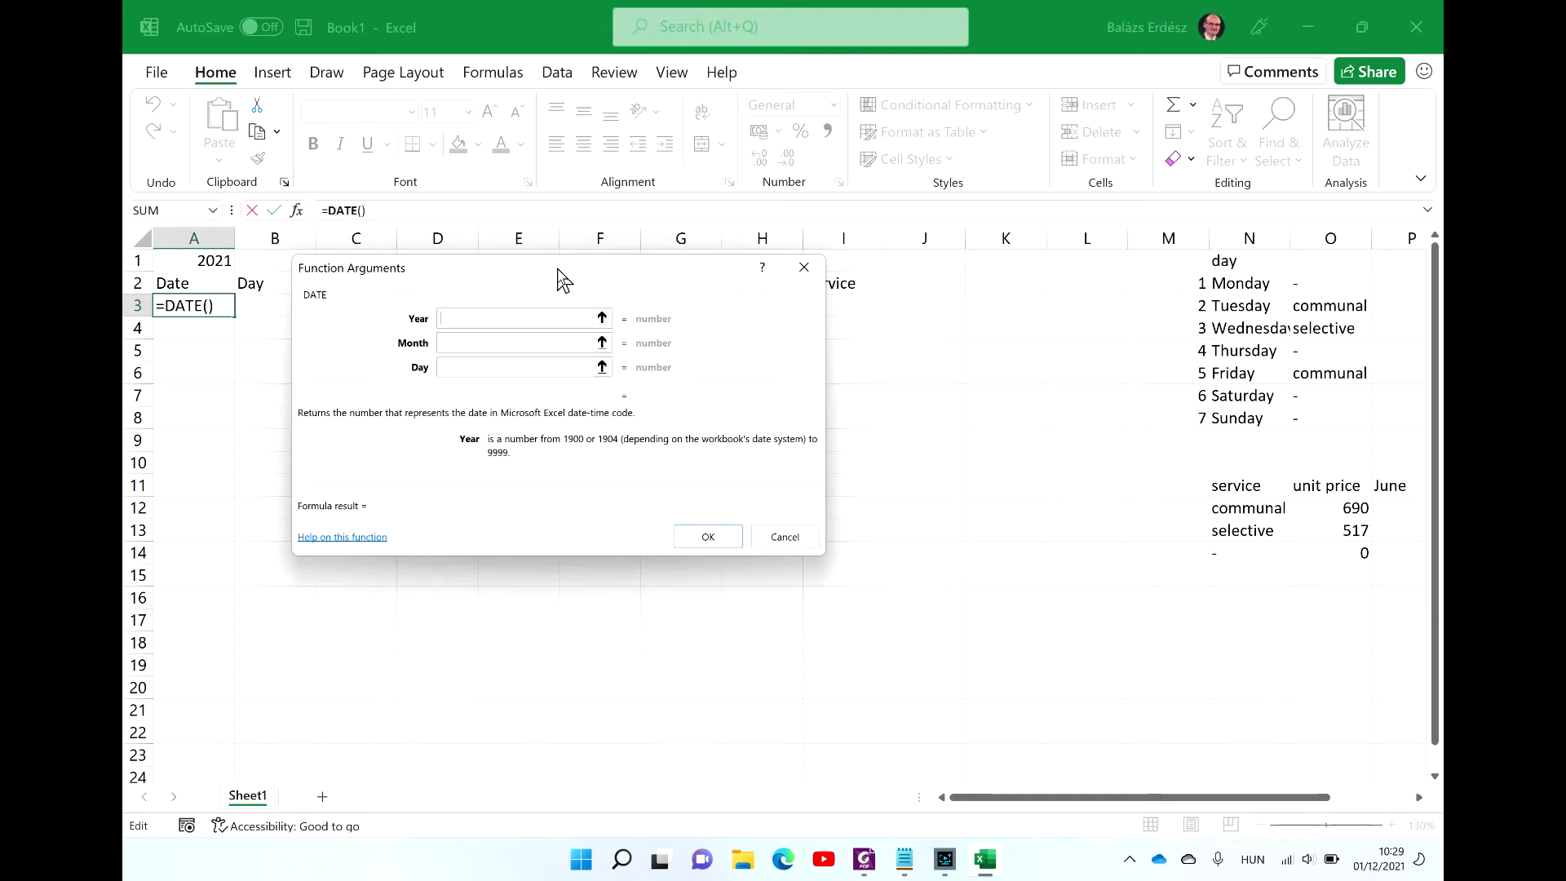
left_click_drag(557, 270, 662, 272)
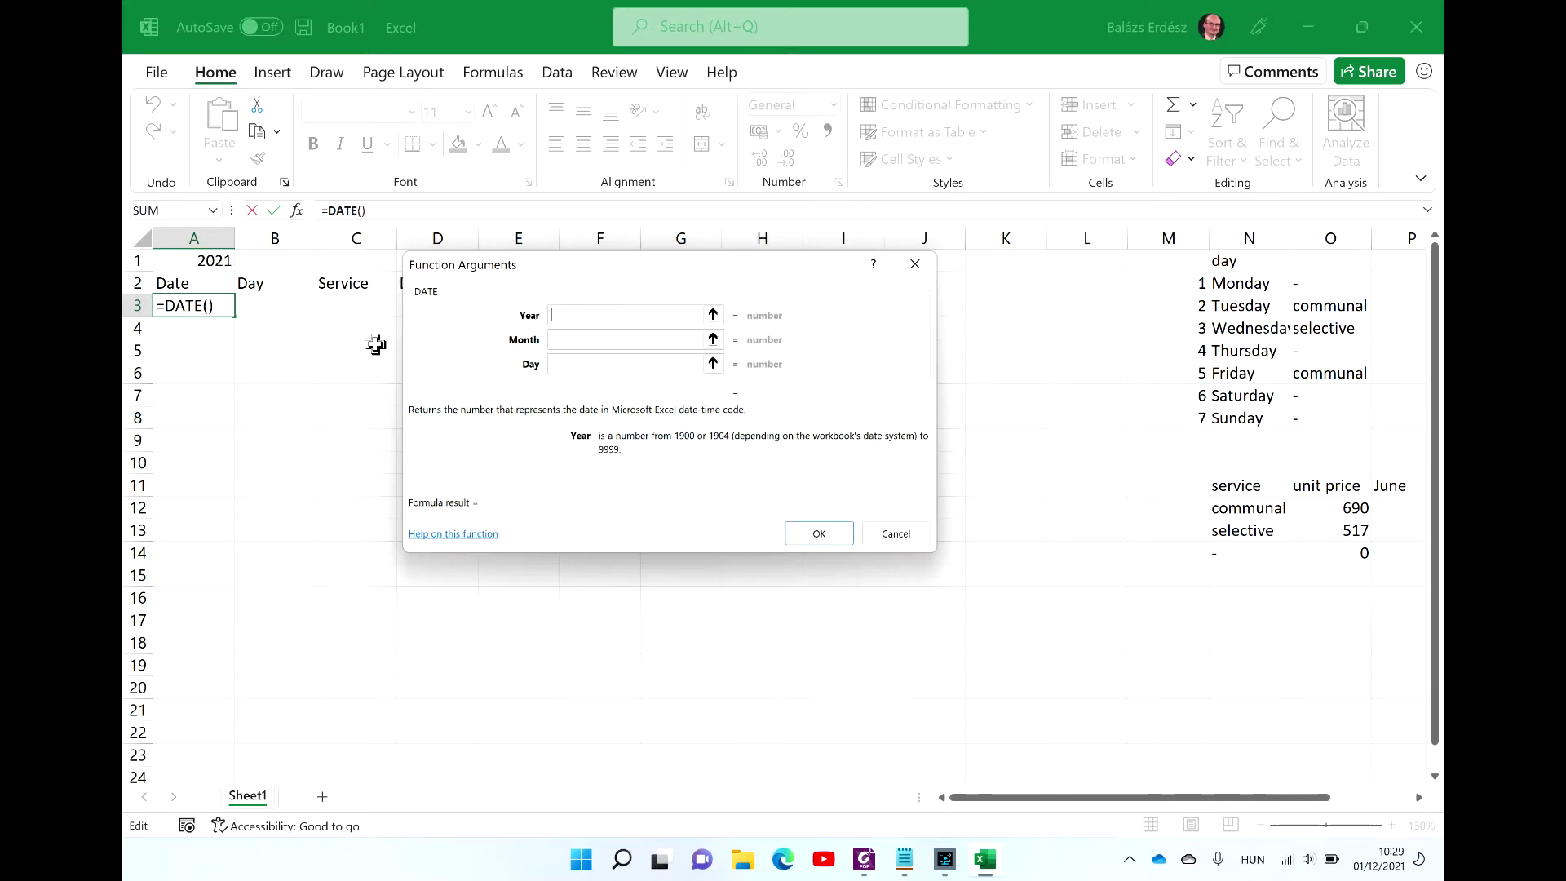
left_click(214, 263)
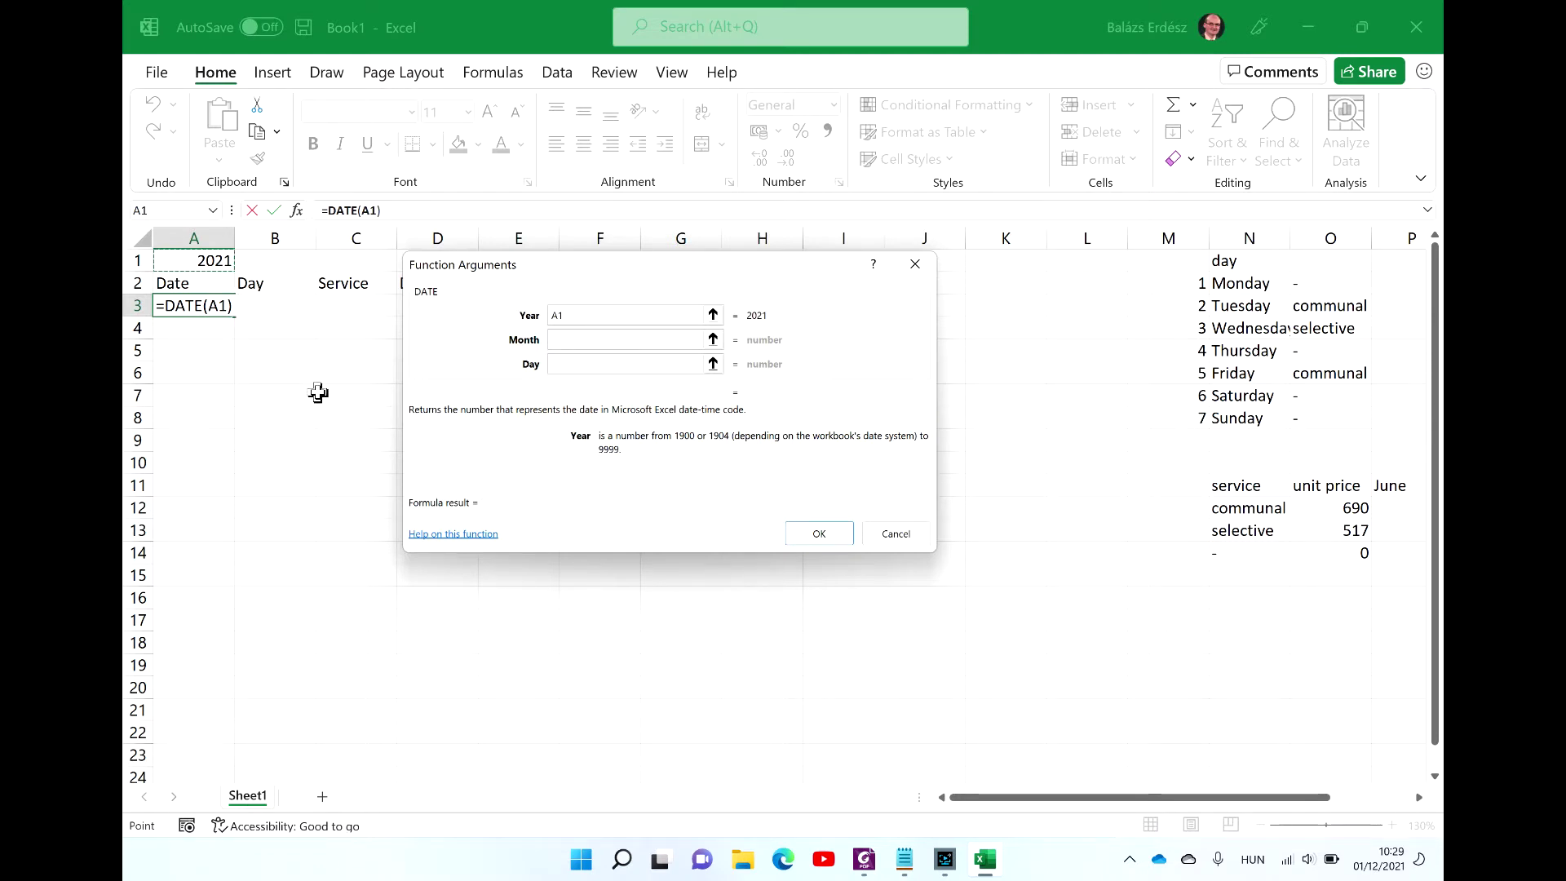
left_click(602, 340)
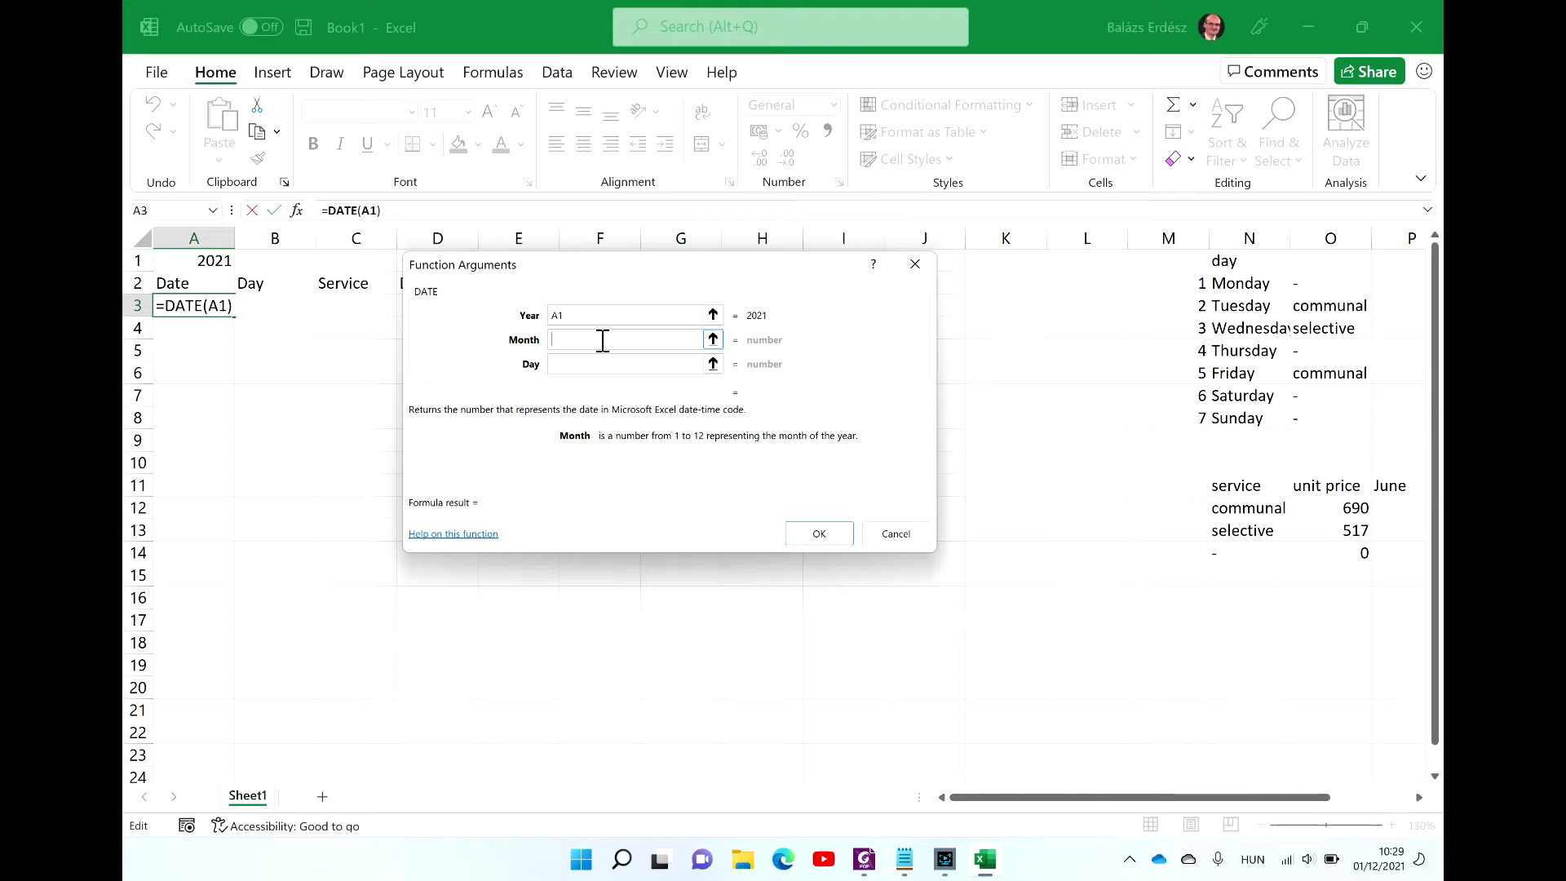
type("6")
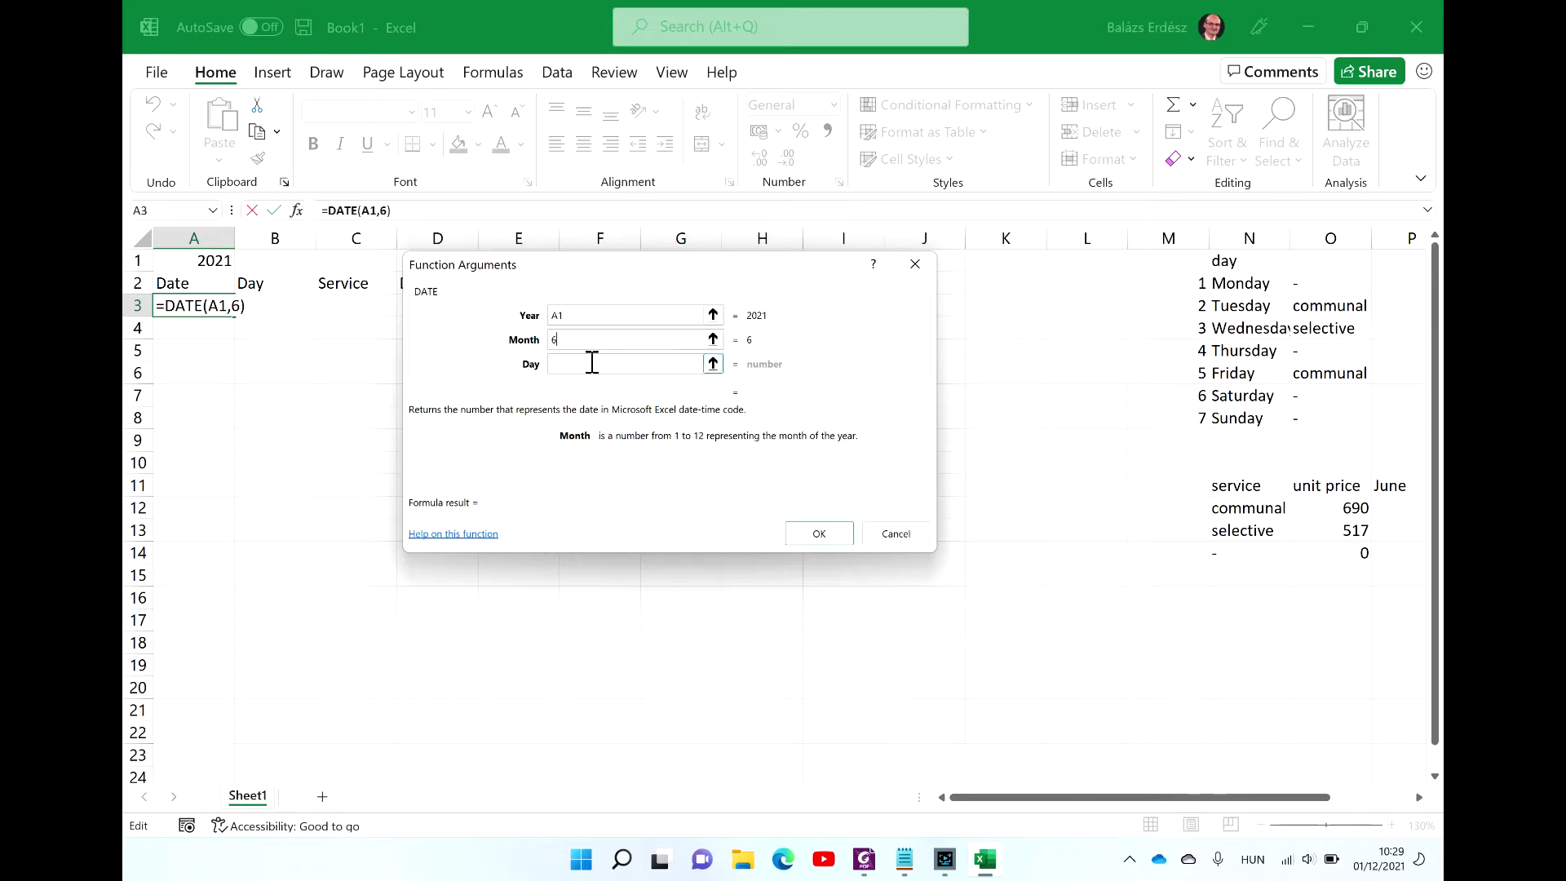
left_click(594, 365)
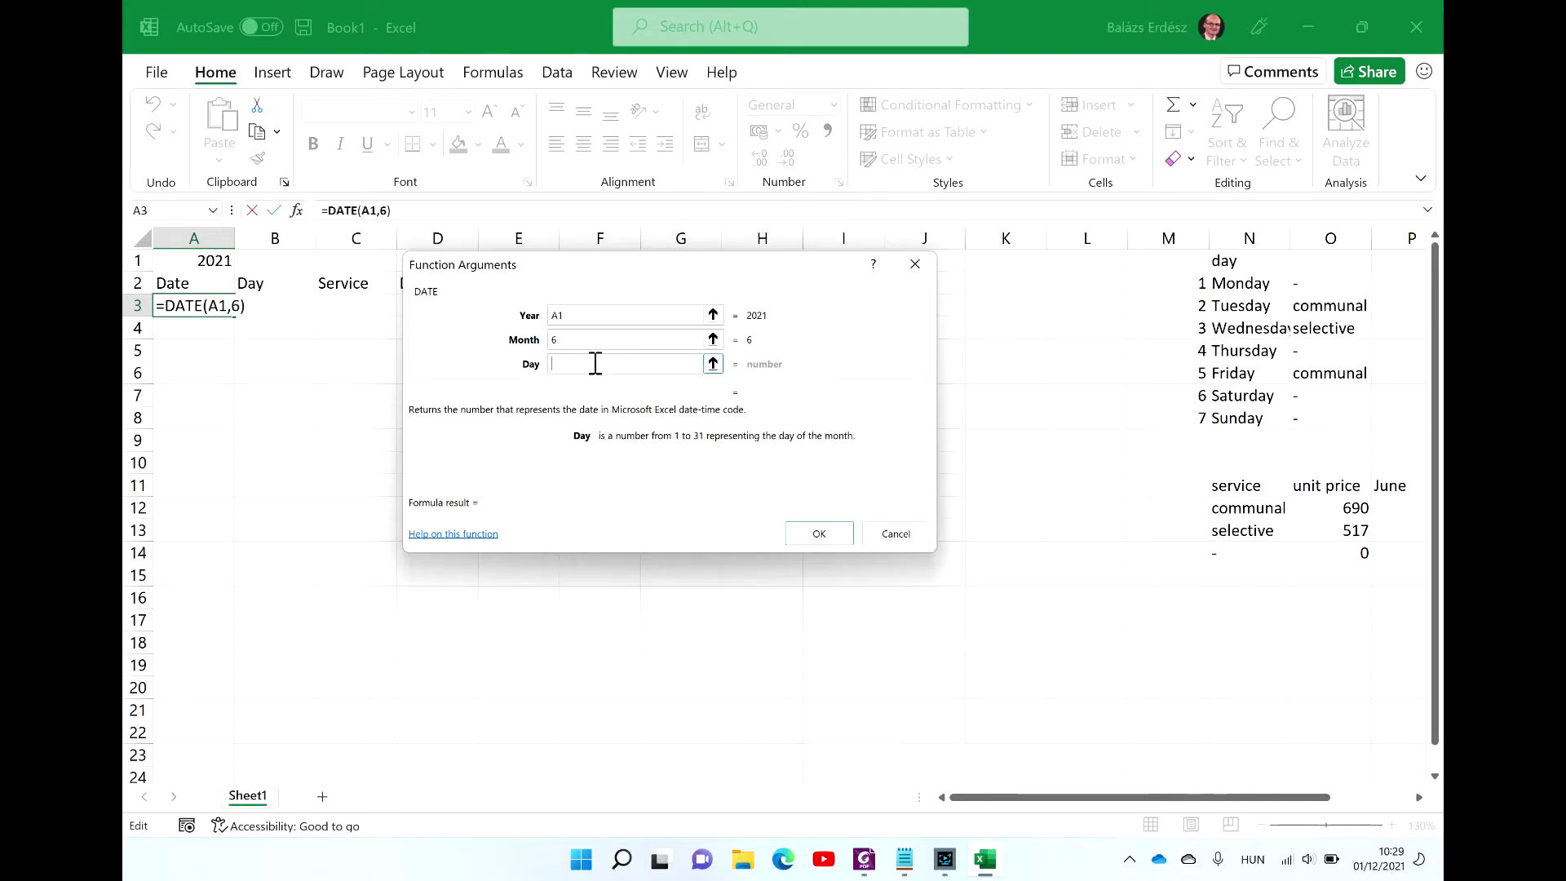
type("1")
left_click(819, 535)
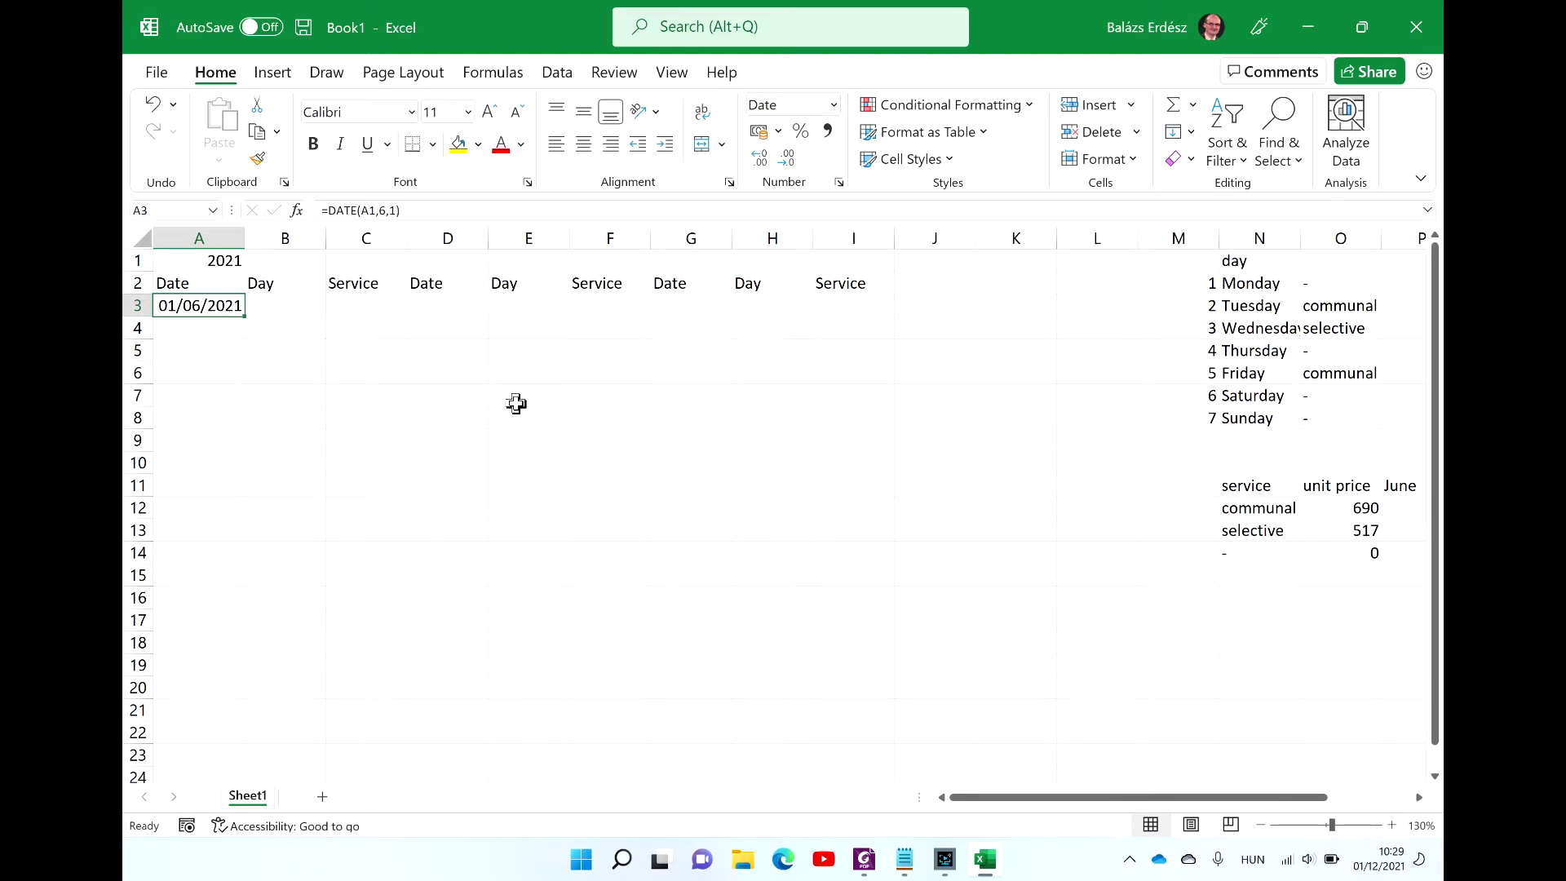
Step: Check cells D3 and G3, then examine the enlarged Waste calendar example on page 3 of the PDF and return to the workbook
left_click(464, 307)
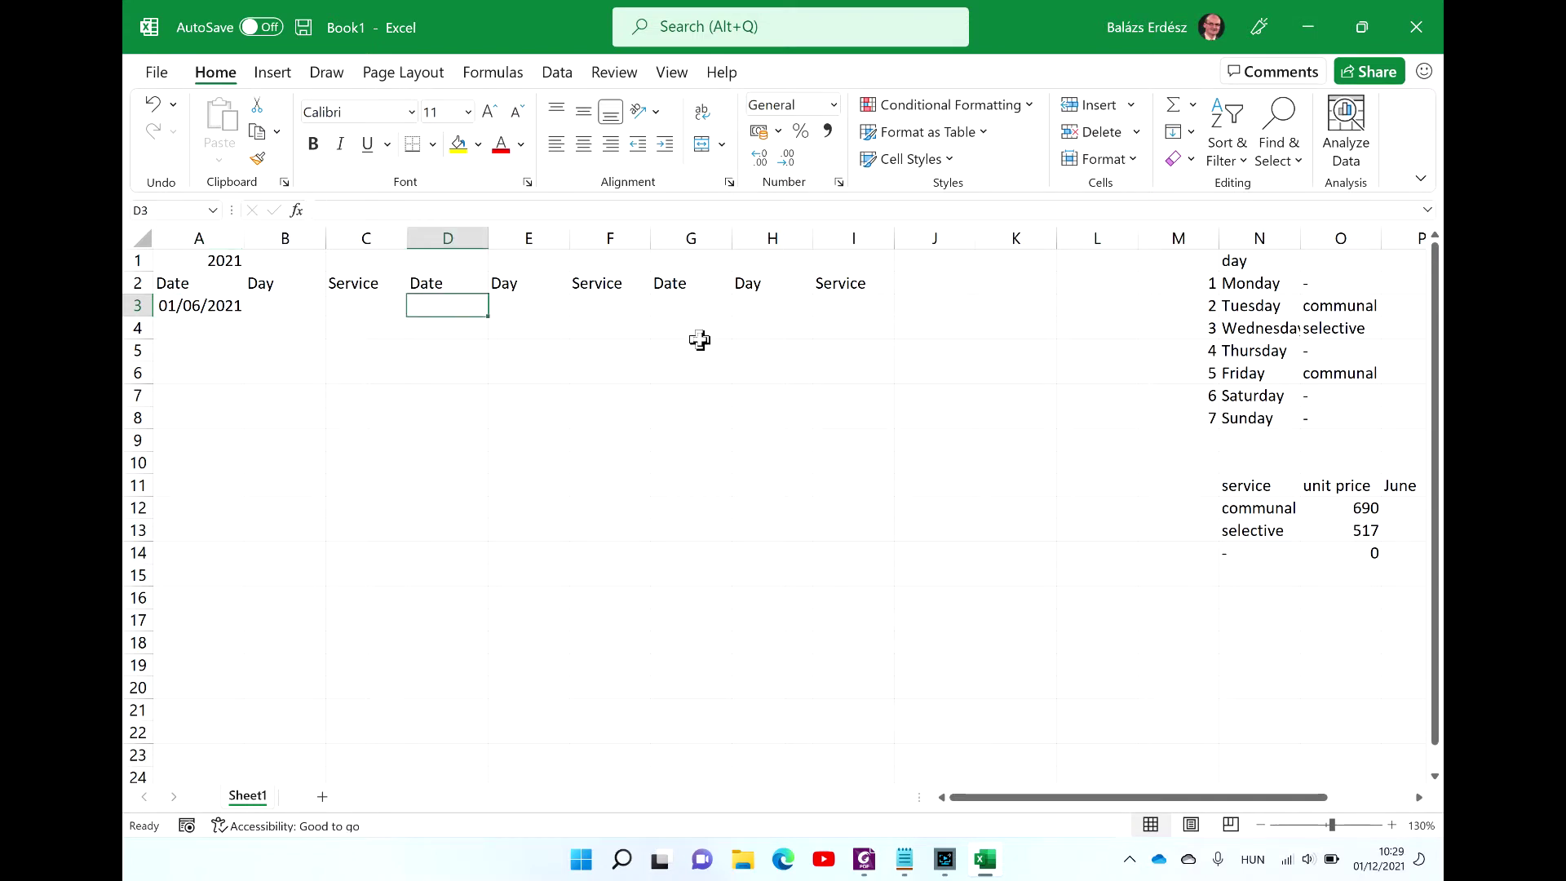
left_click(701, 308)
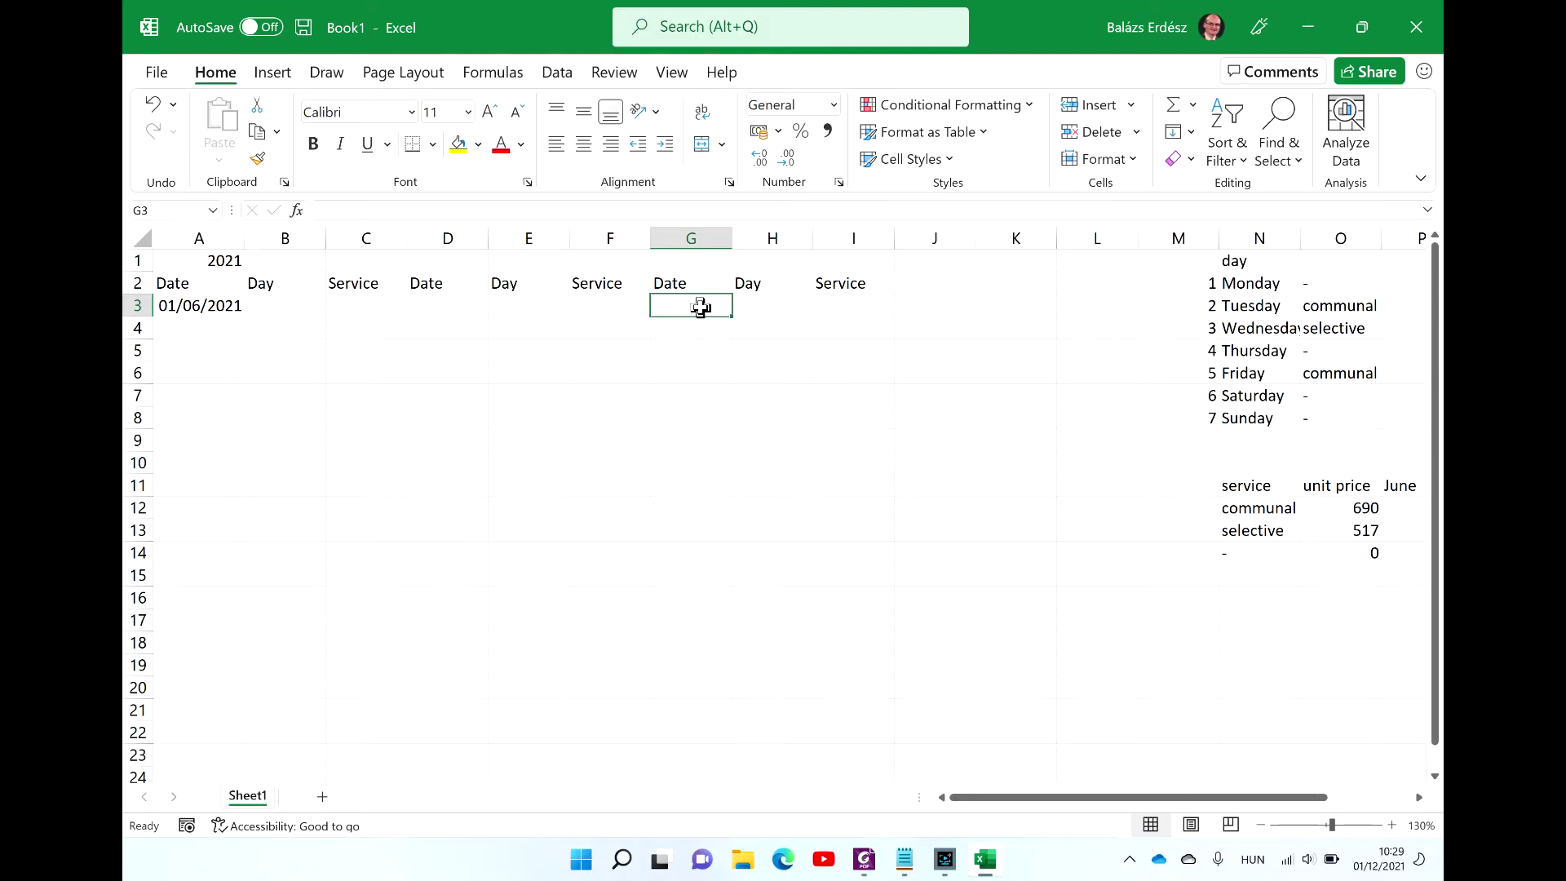
key("alt+Tab")
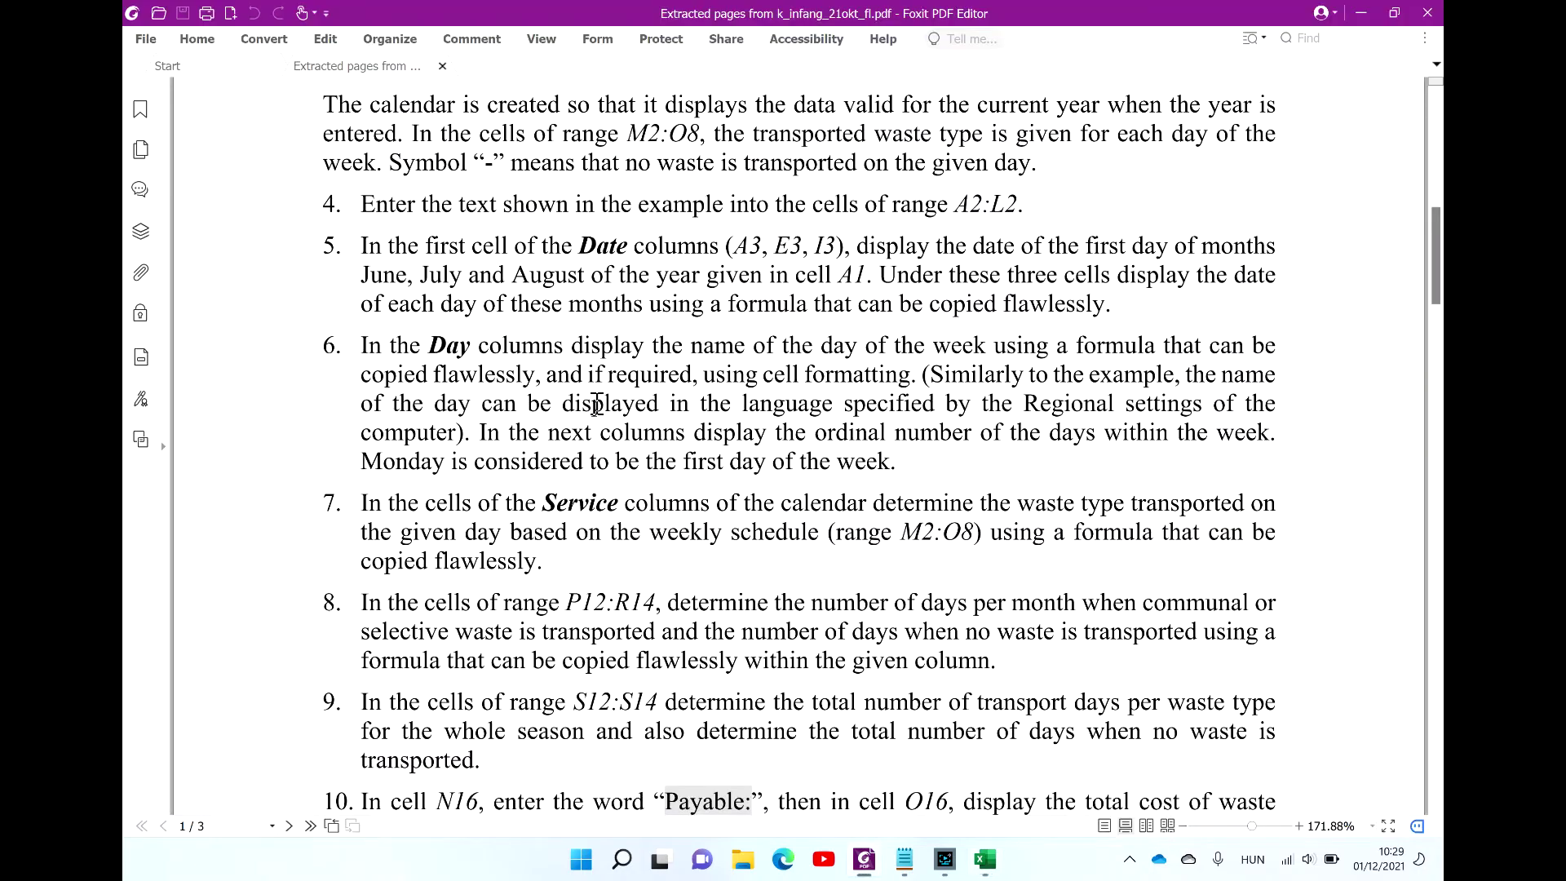
scroll(468, 500, "down", 1)
scroll(799, 440, "down", 10)
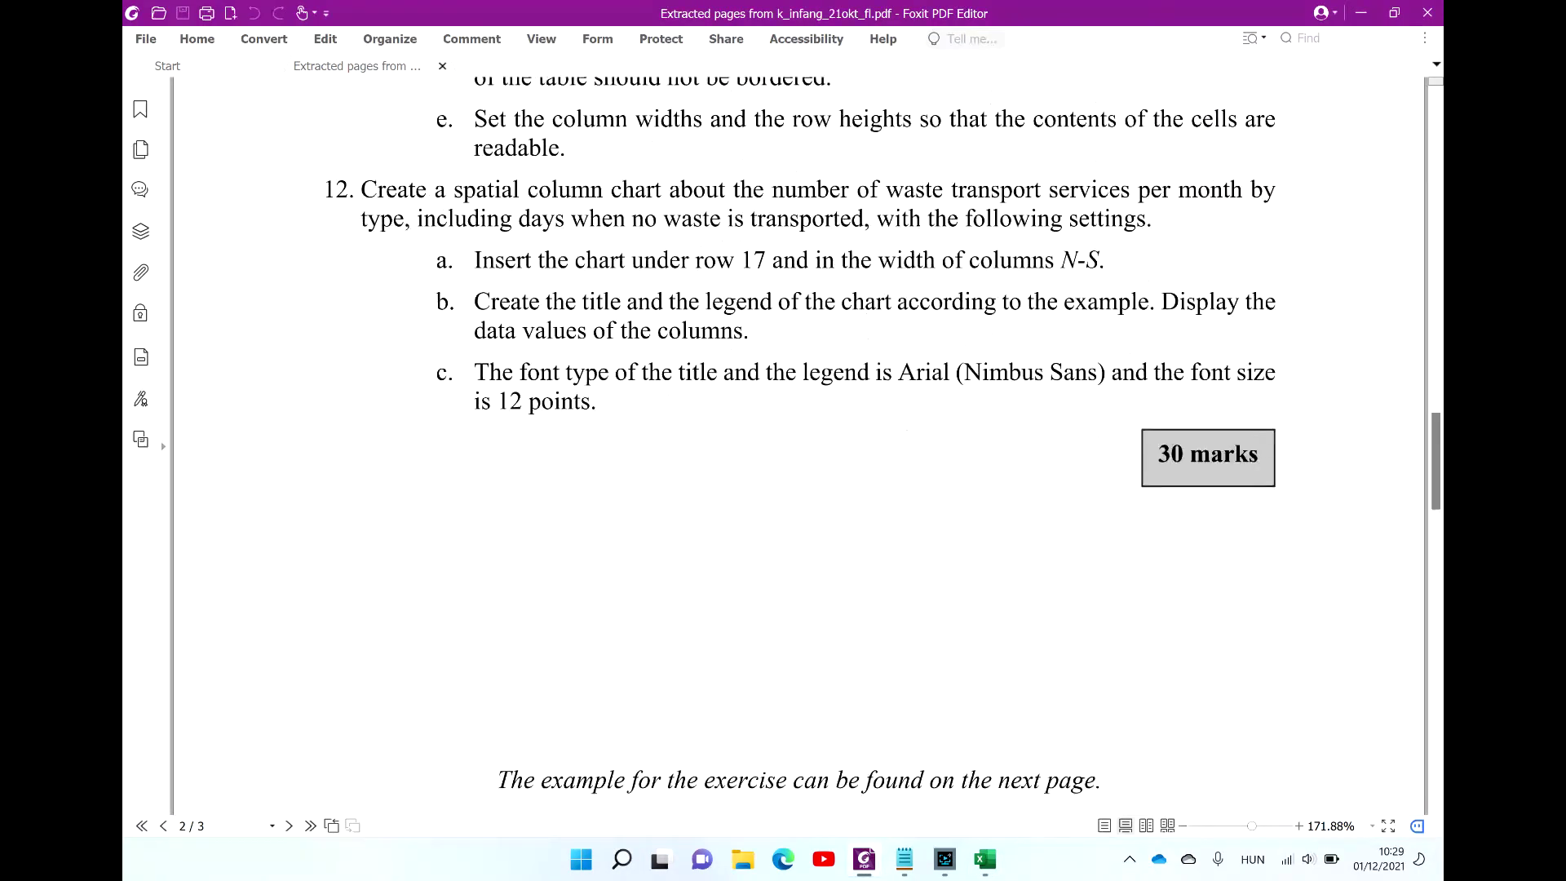
scroll(799, 440, "down", 4)
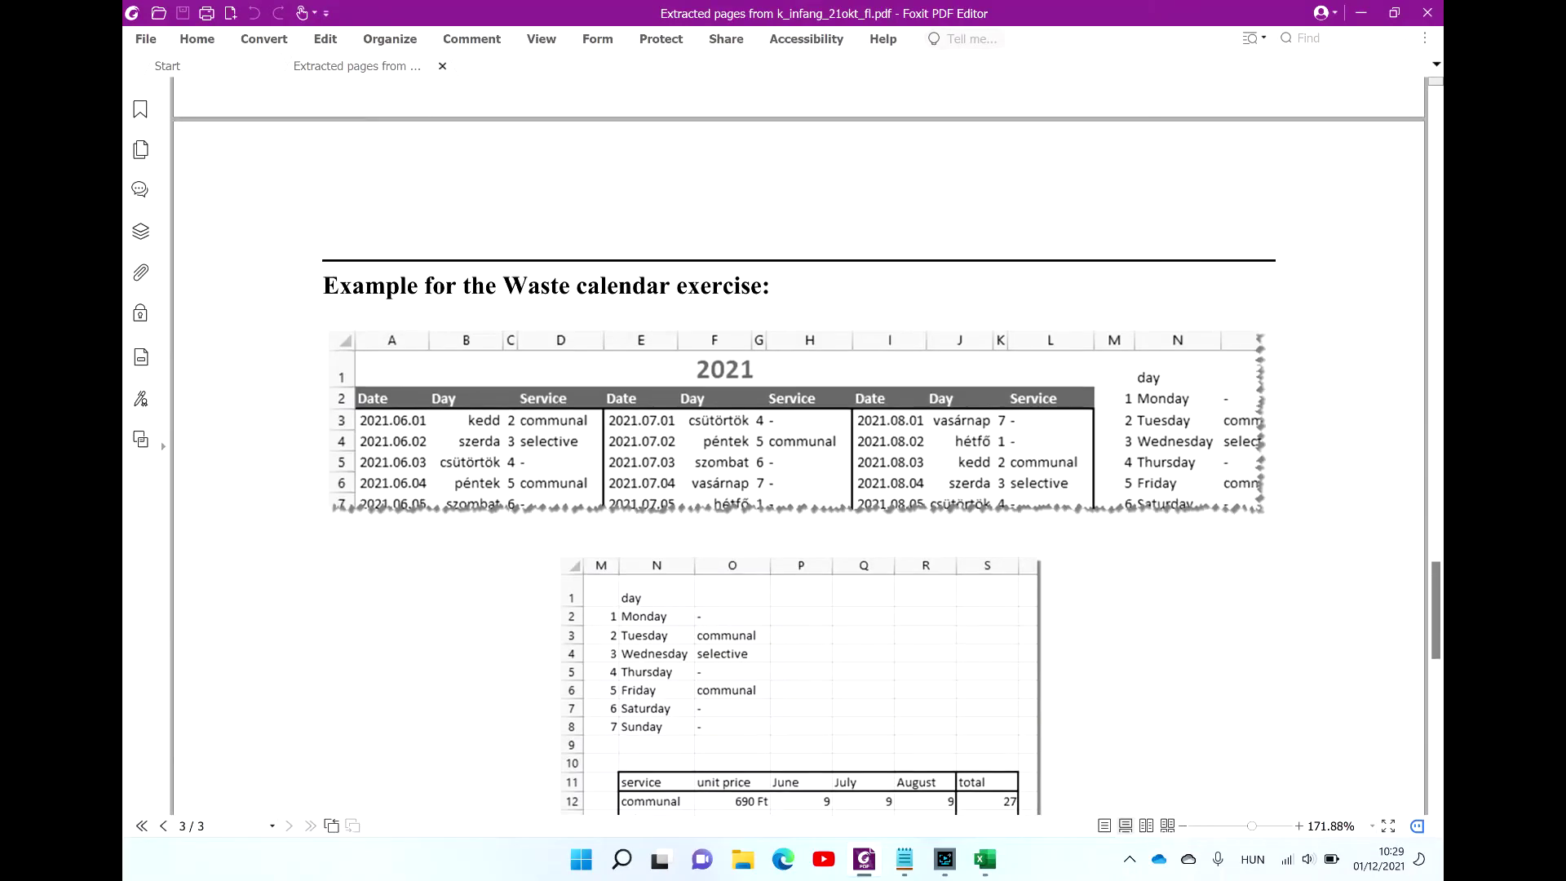
scroll(799, 441, "up", 2)
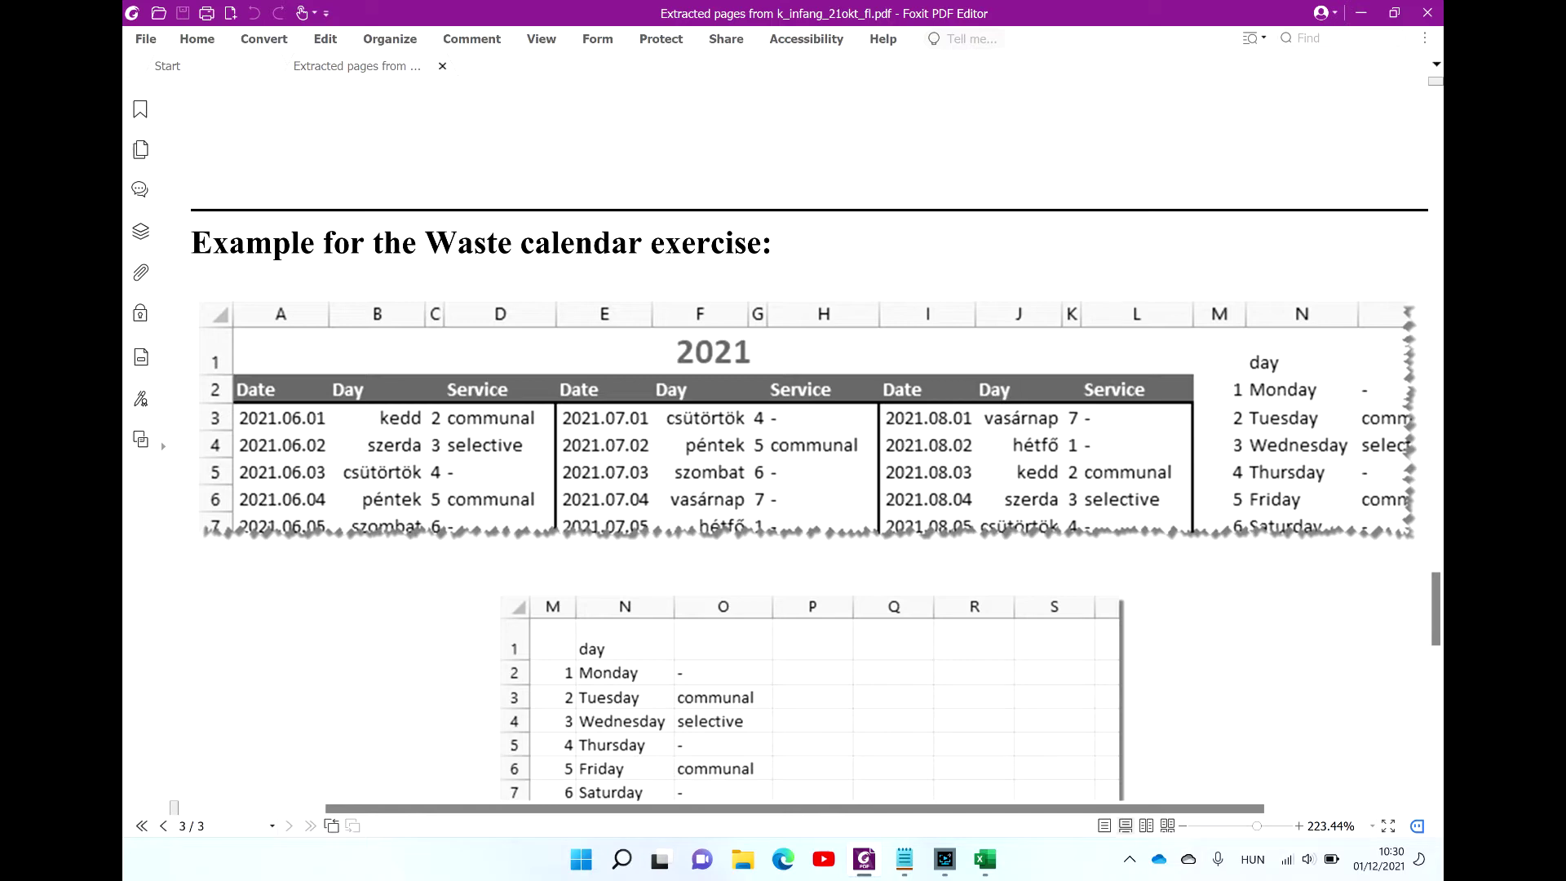
key("alt+Tab")
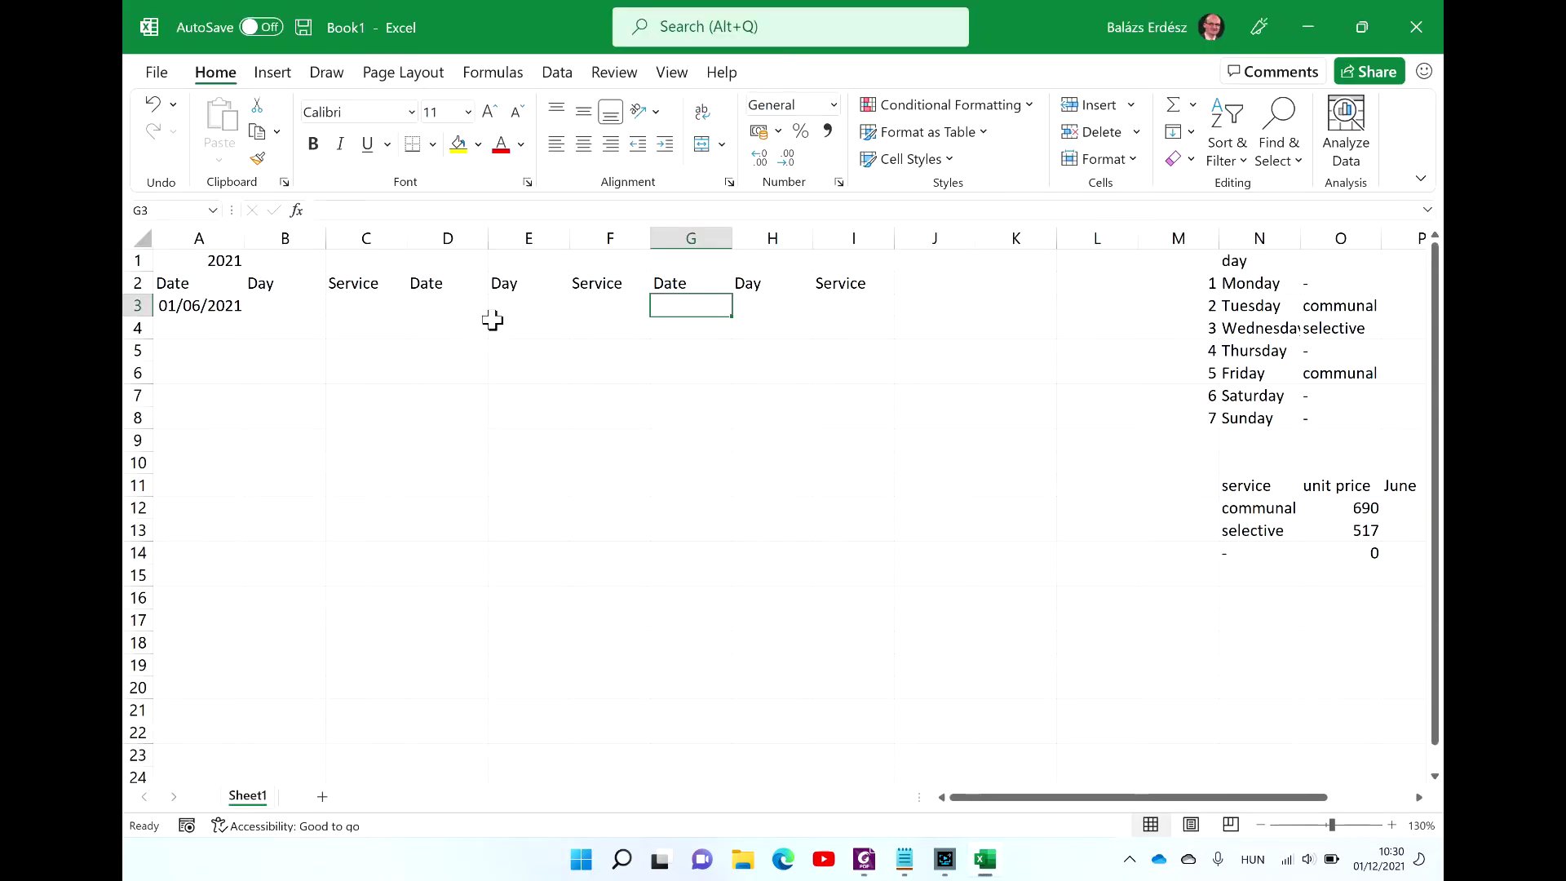
Step: Compare cells E3 and D3 in the workbook with the Date column positions in the PDF example
left_click(520, 305)
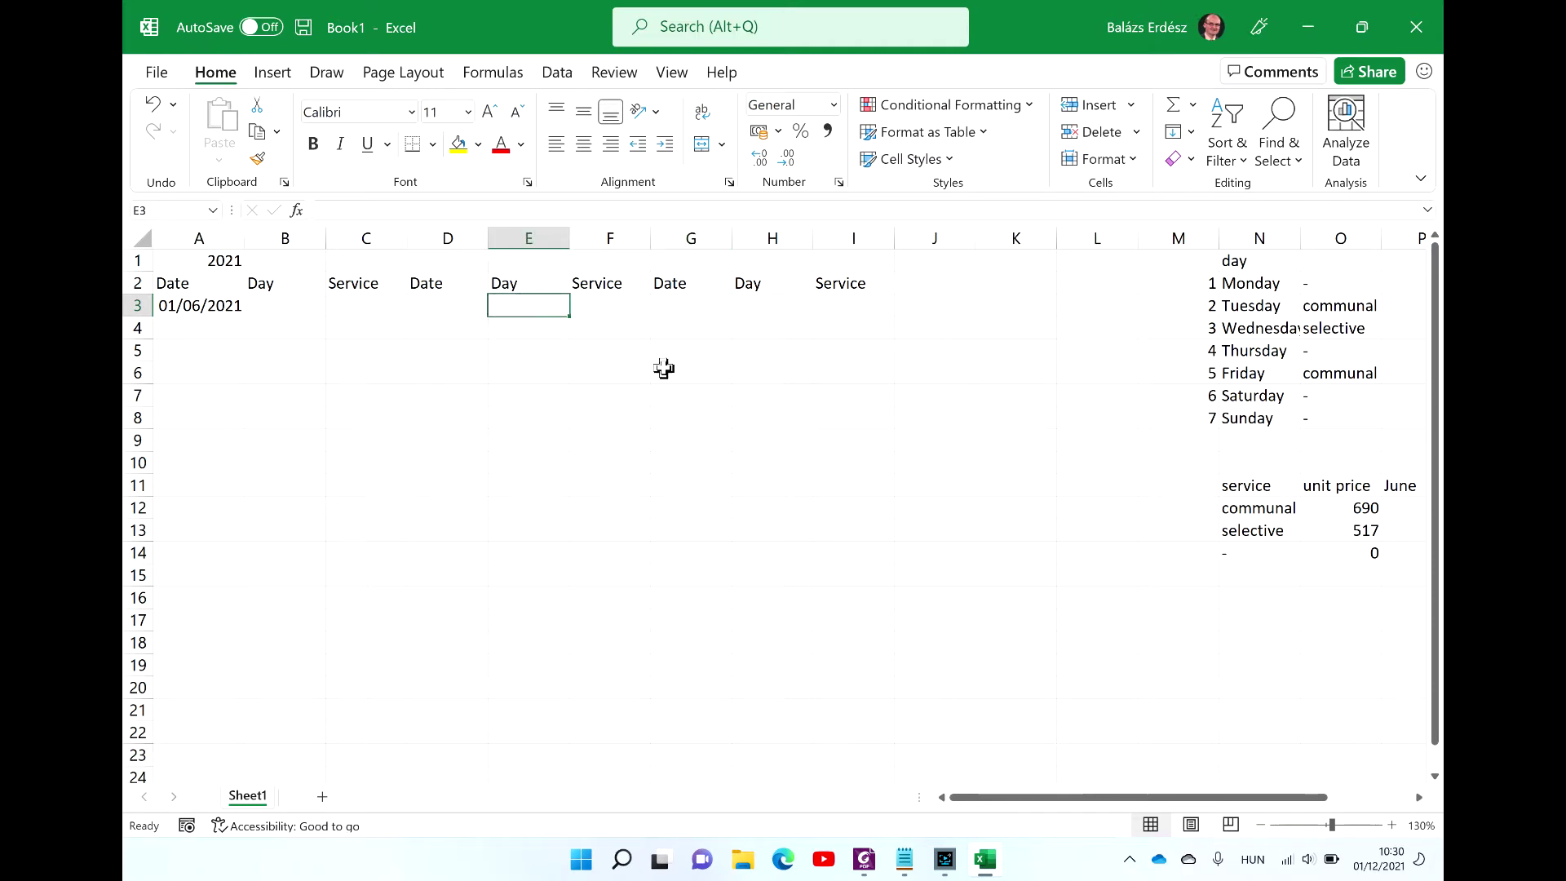
key("alt+Tab")
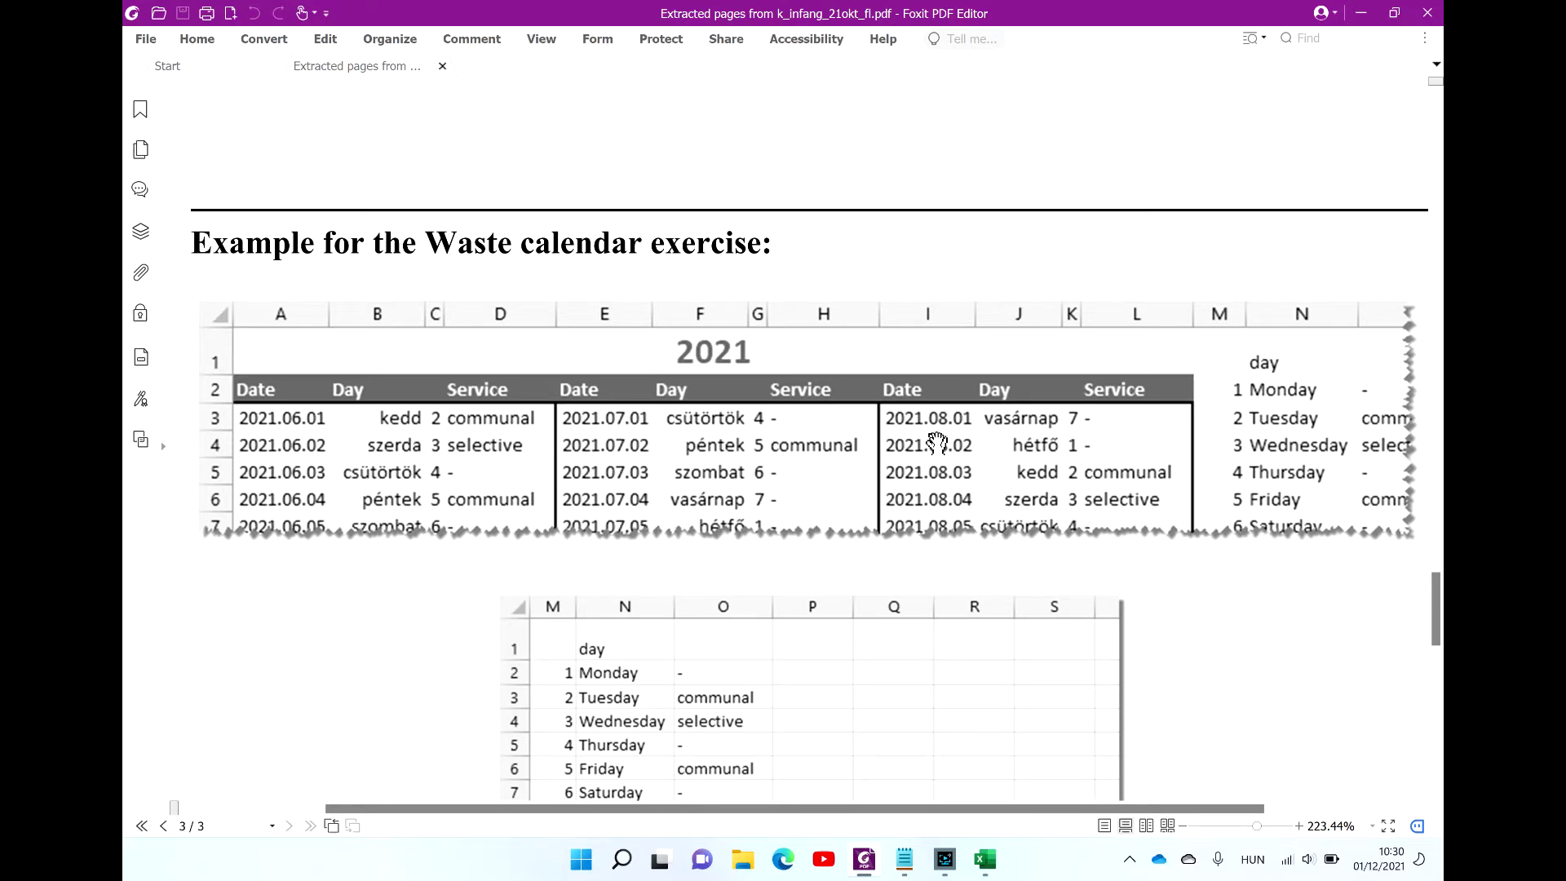
key("alt+Tab")
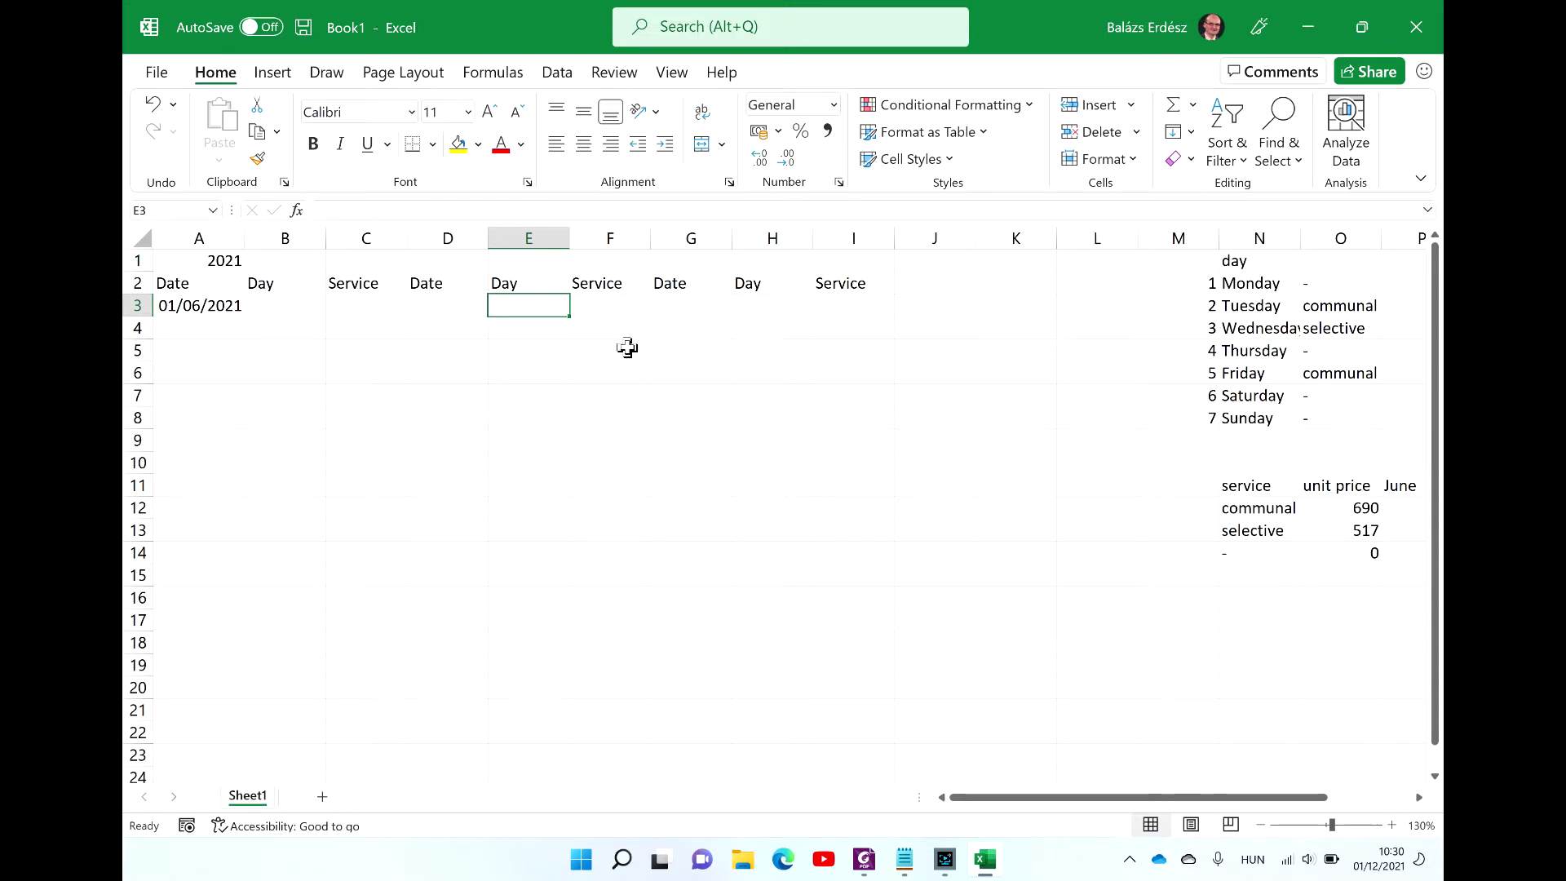
left_click(446, 310)
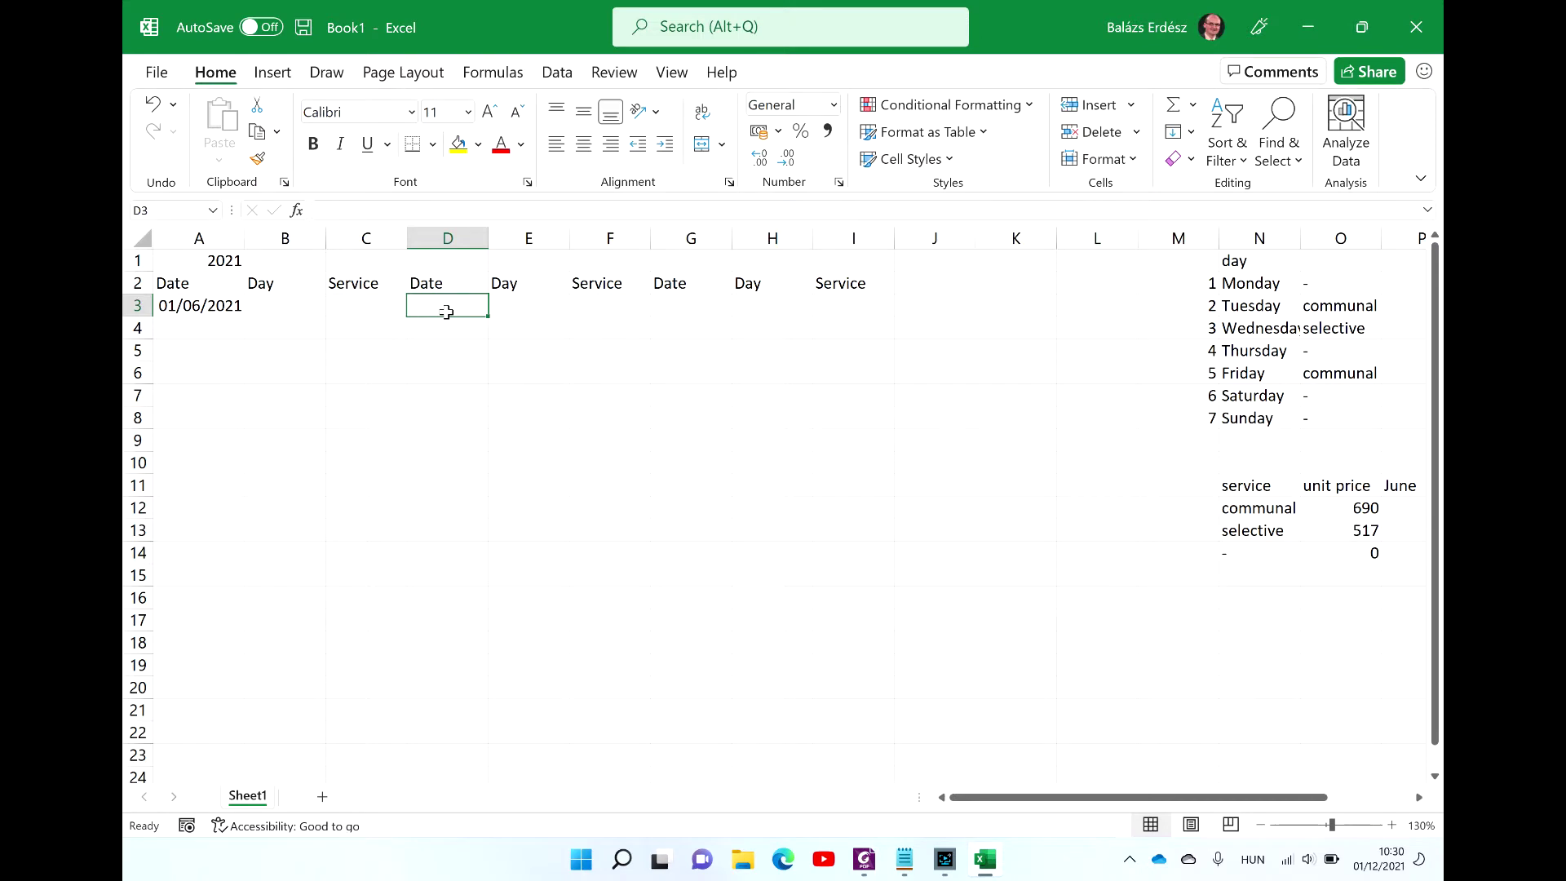
key("alt+Tab")
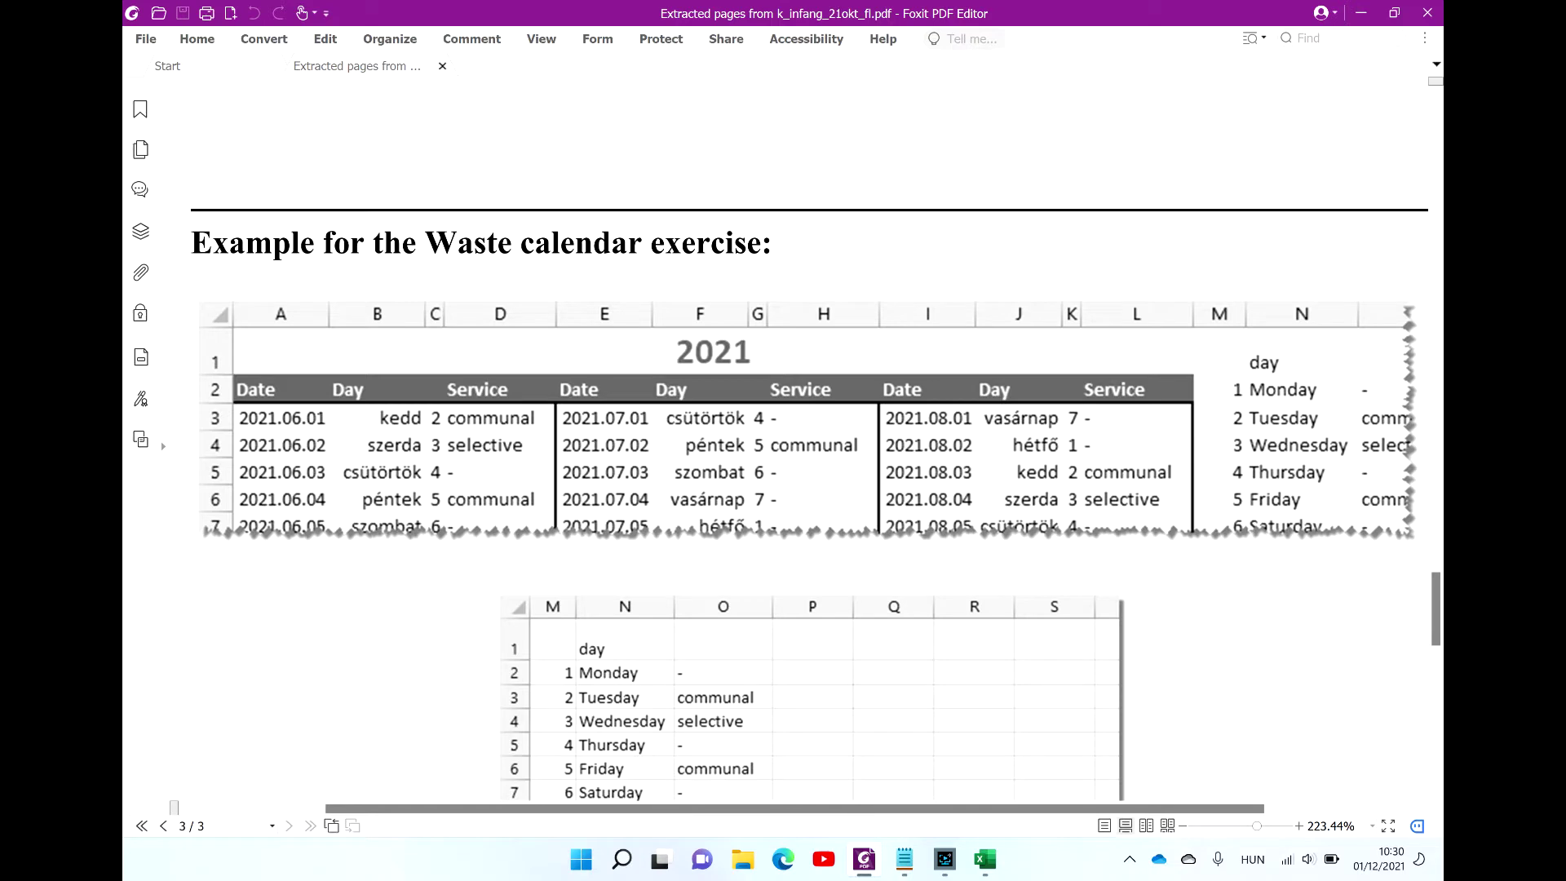
key("alt+Tab")
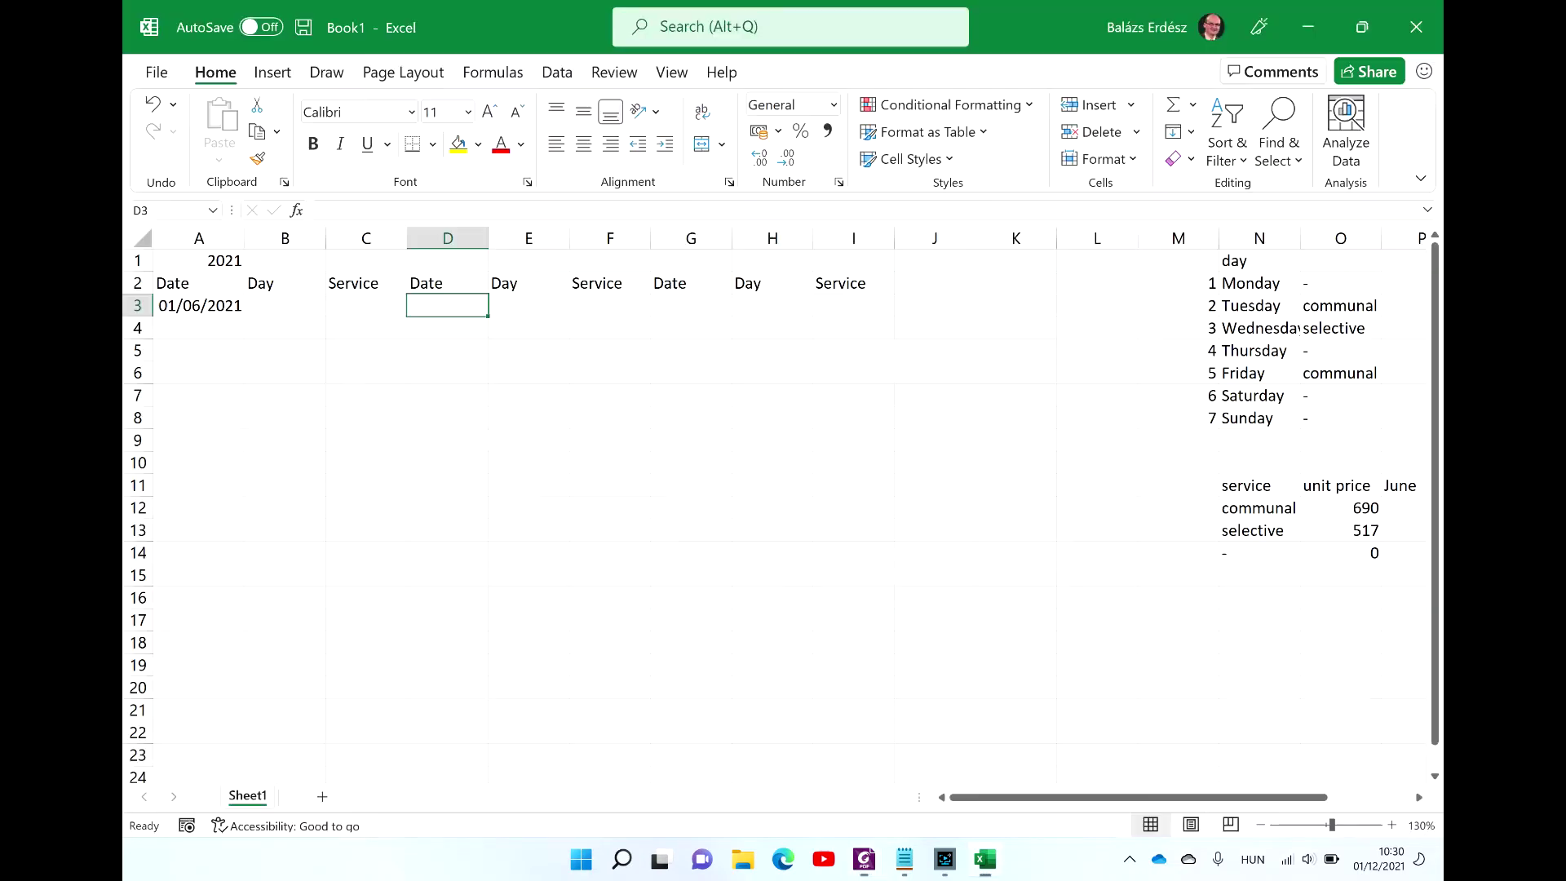
key("alt+Tab")
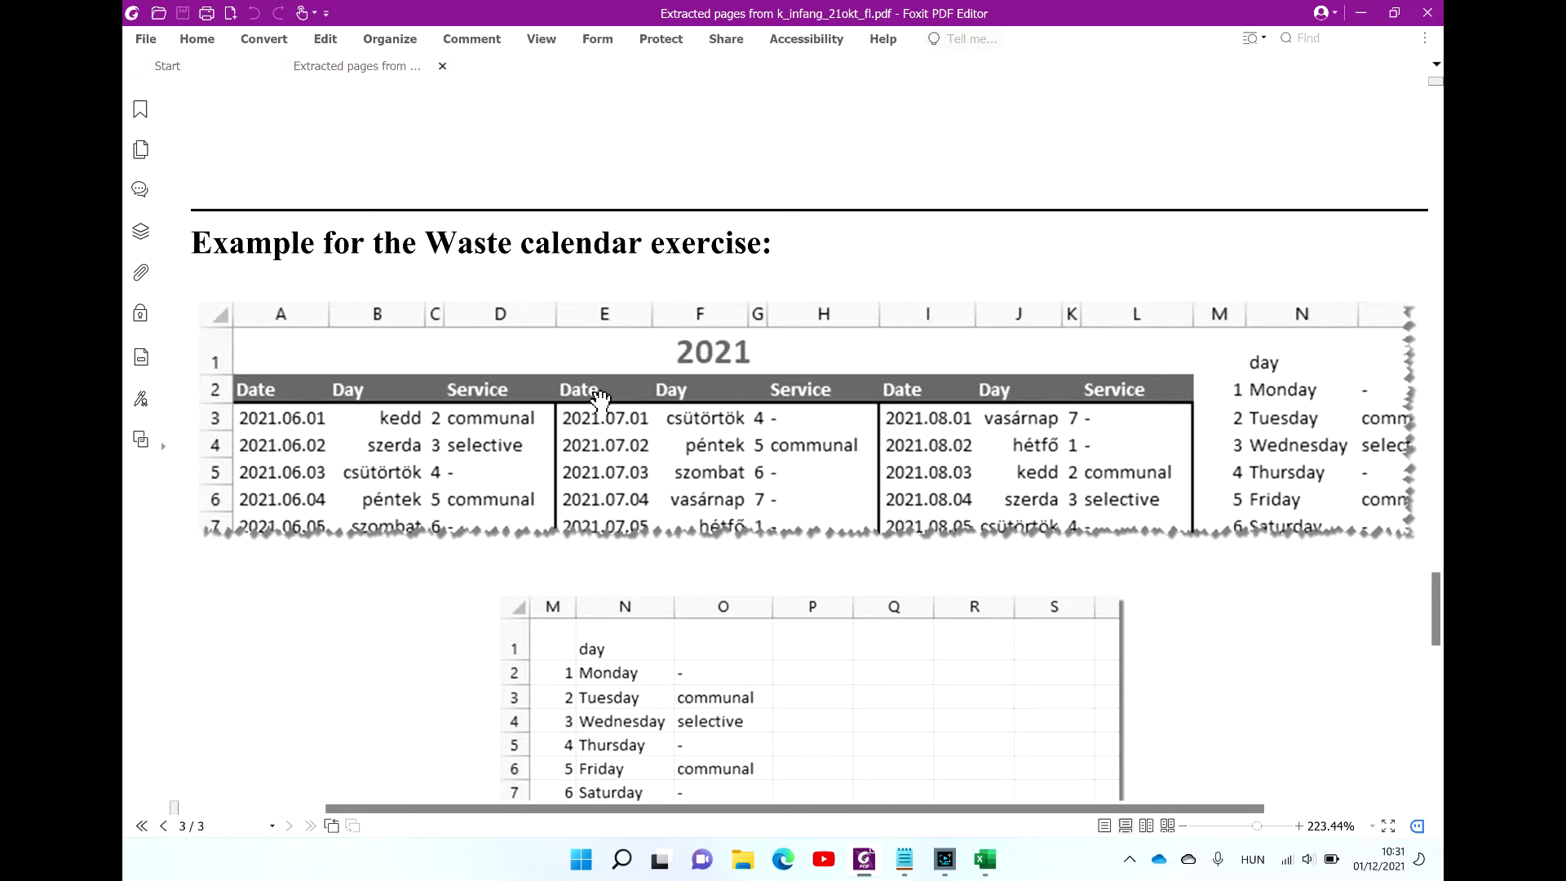
key("alt+Tab")
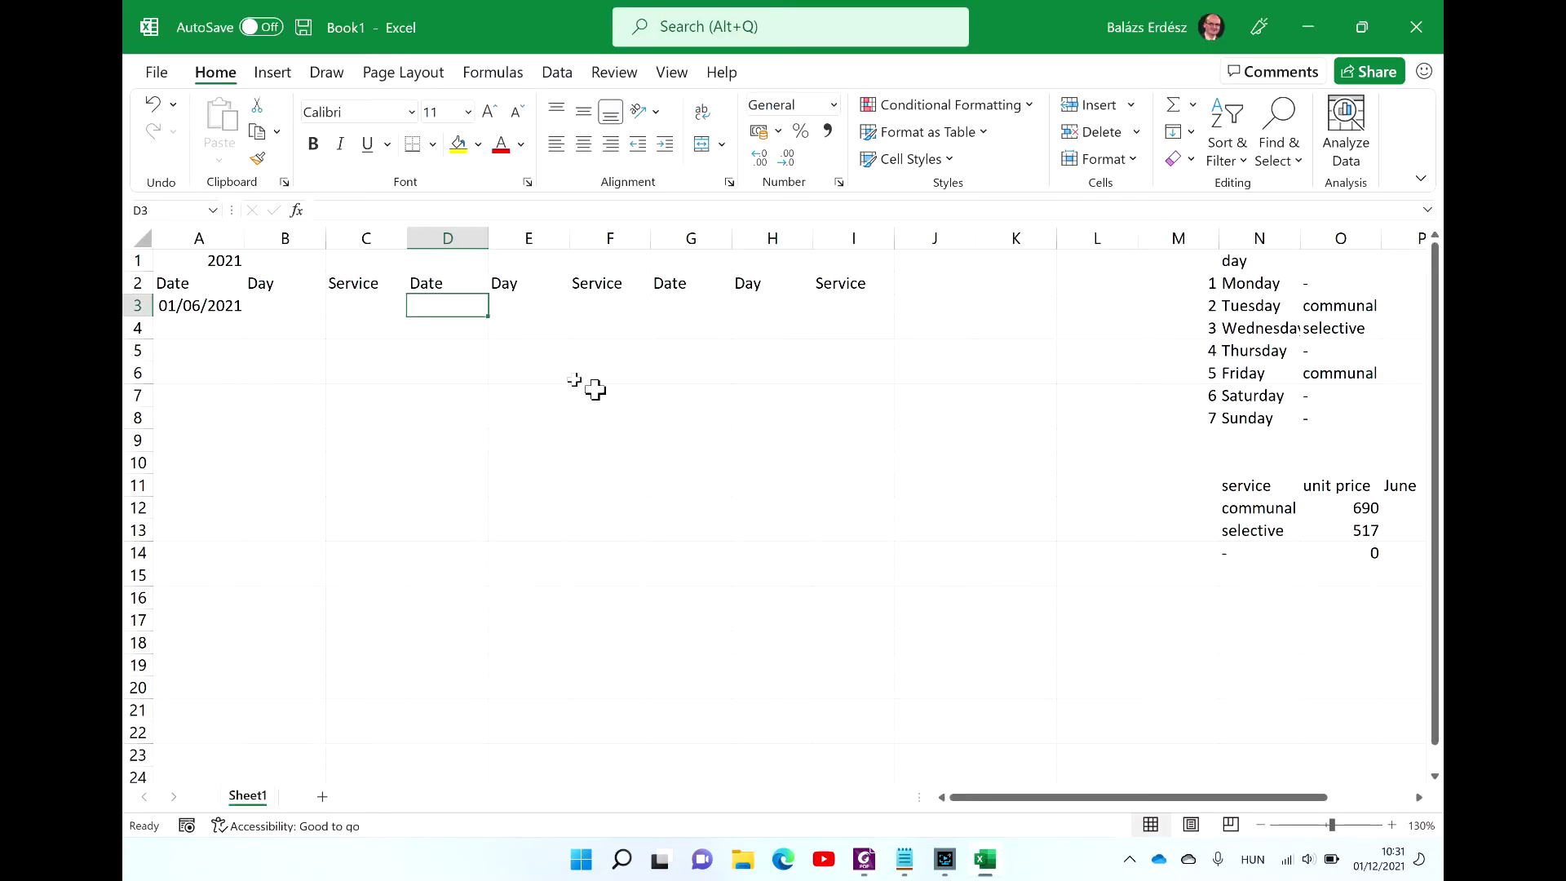
Step: Check the column layout in the PDF example, and move the headers in C2:I2 one column over to D2:J2
left_click(441, 286)
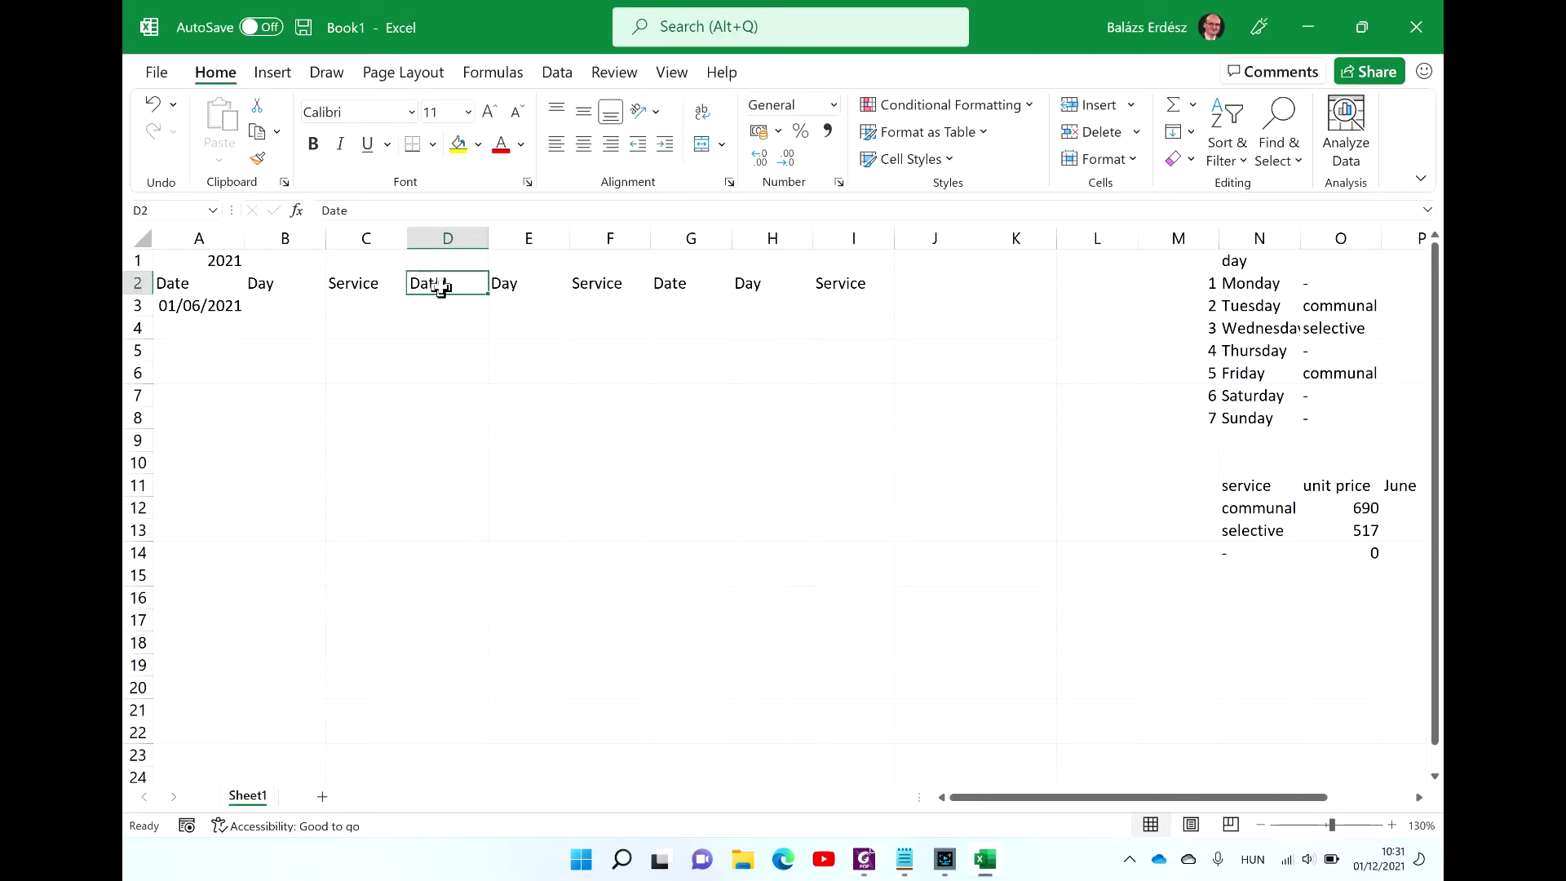
left_click(363, 289)
key("alt+Tab")
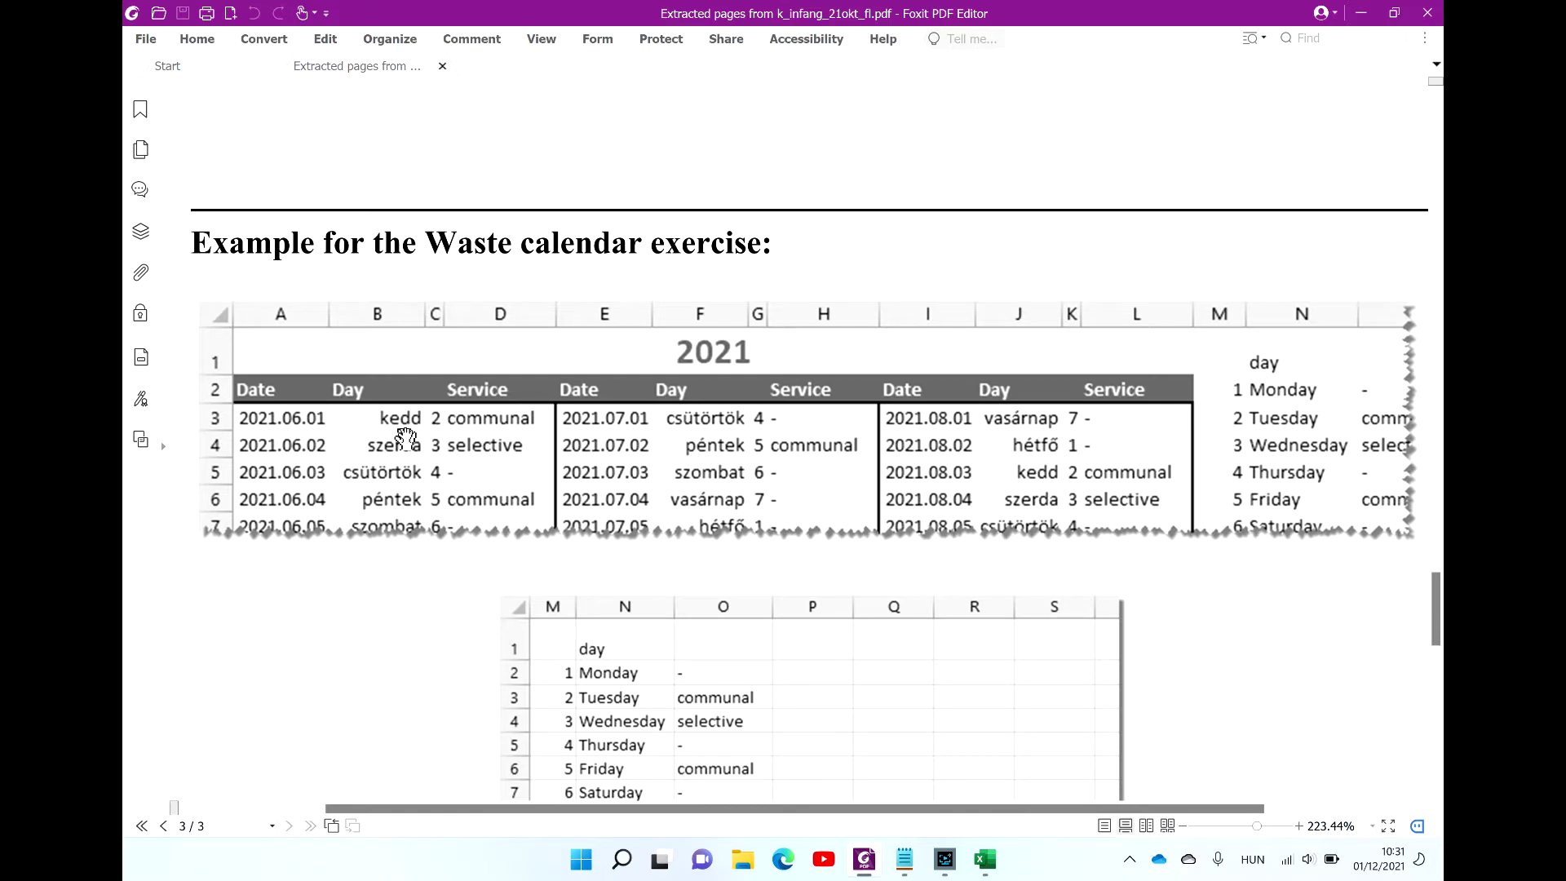
key("alt+Tab")
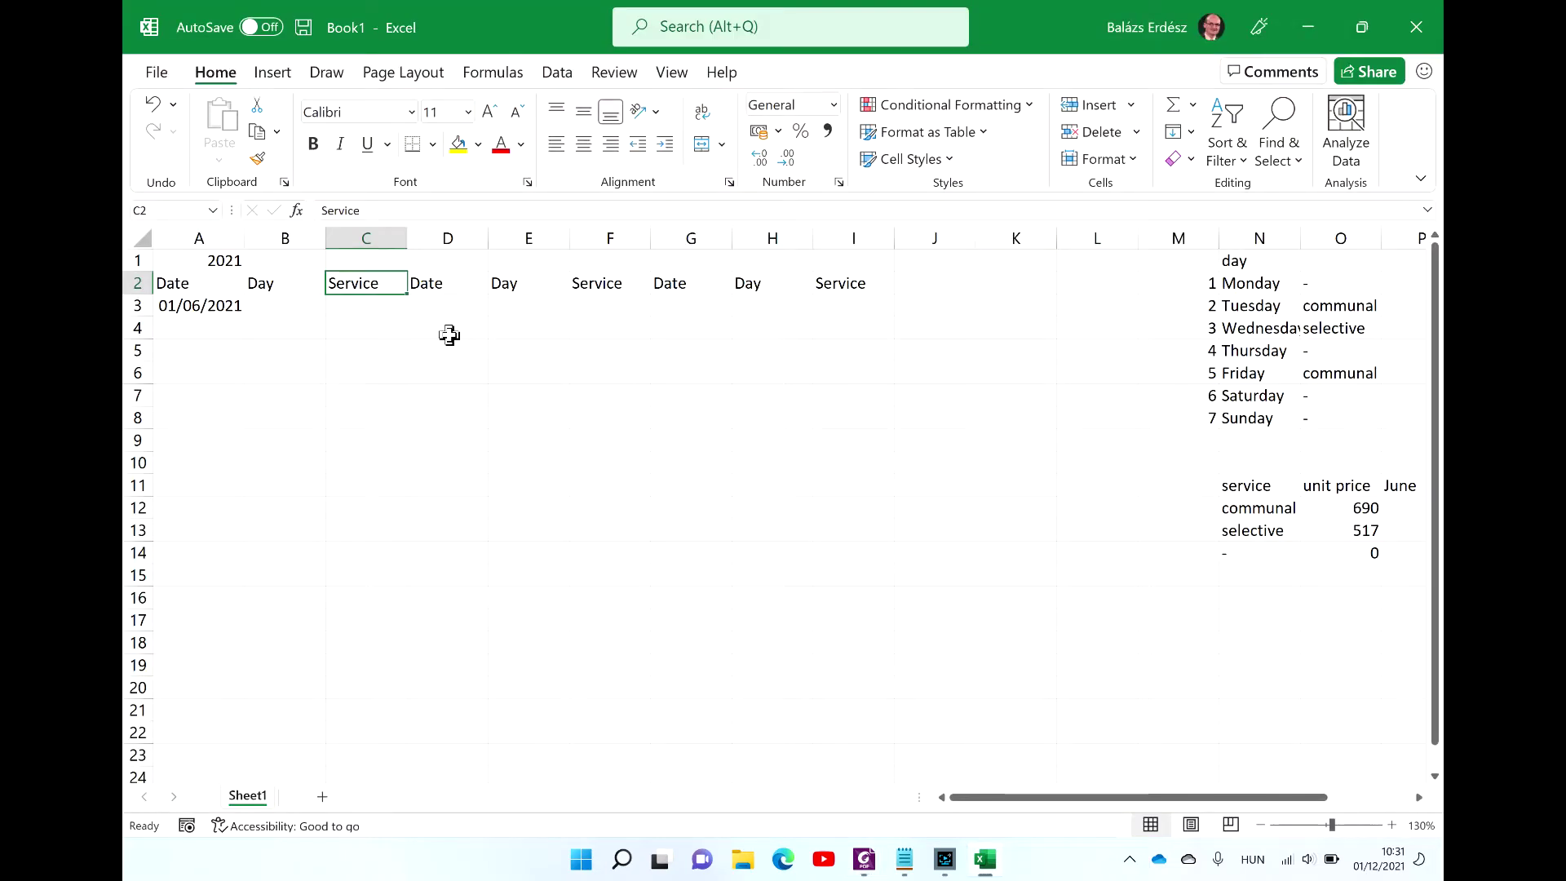
key("ctrl+shift+Right")
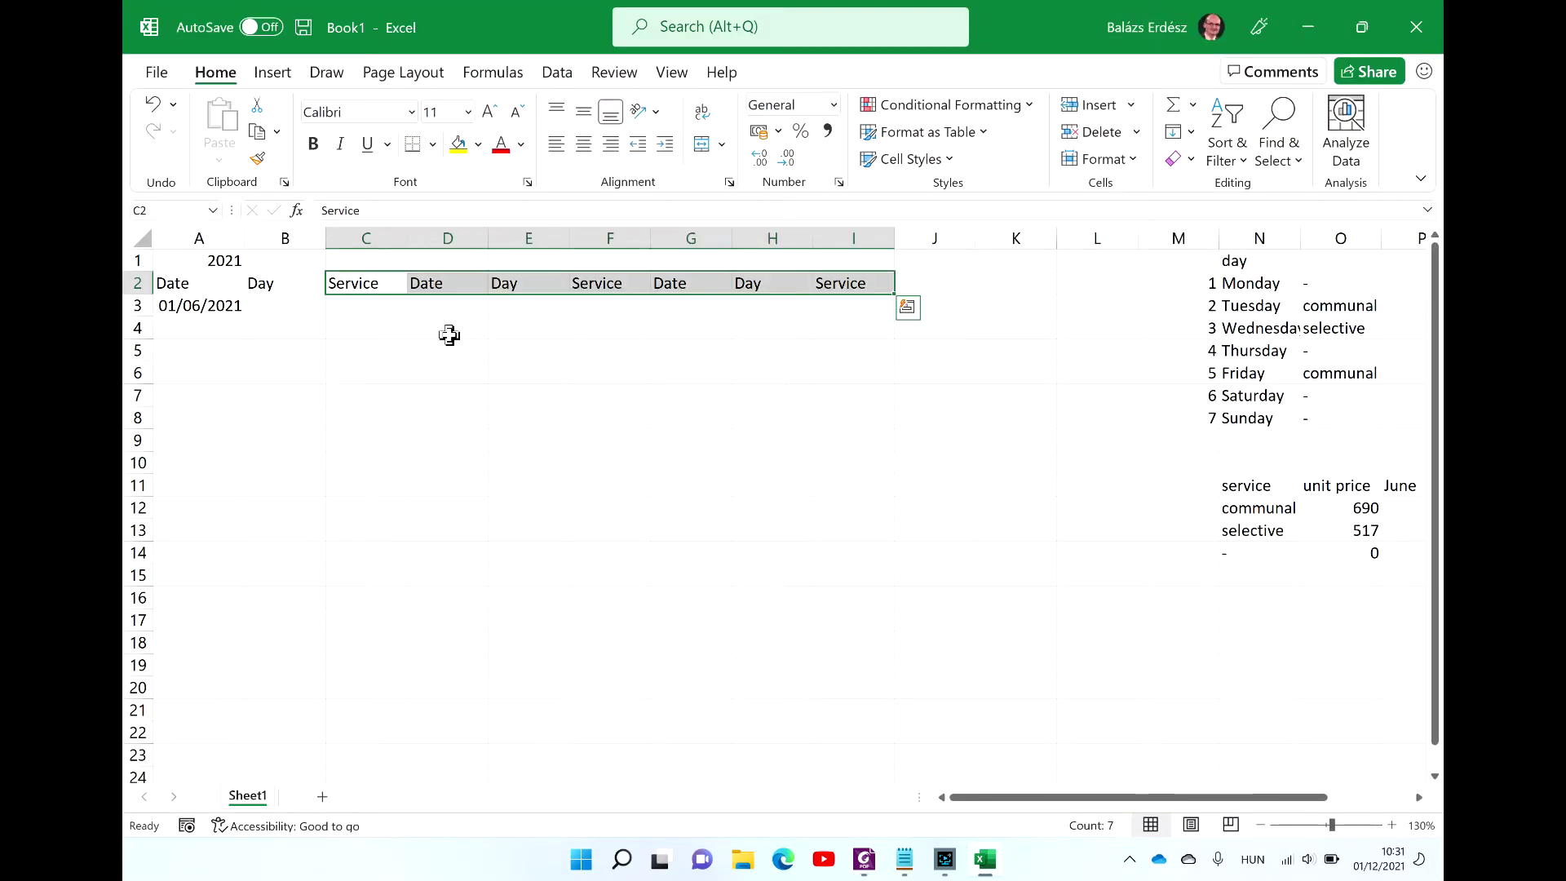
key("ctrl+c")
key("Right")
key("Return")
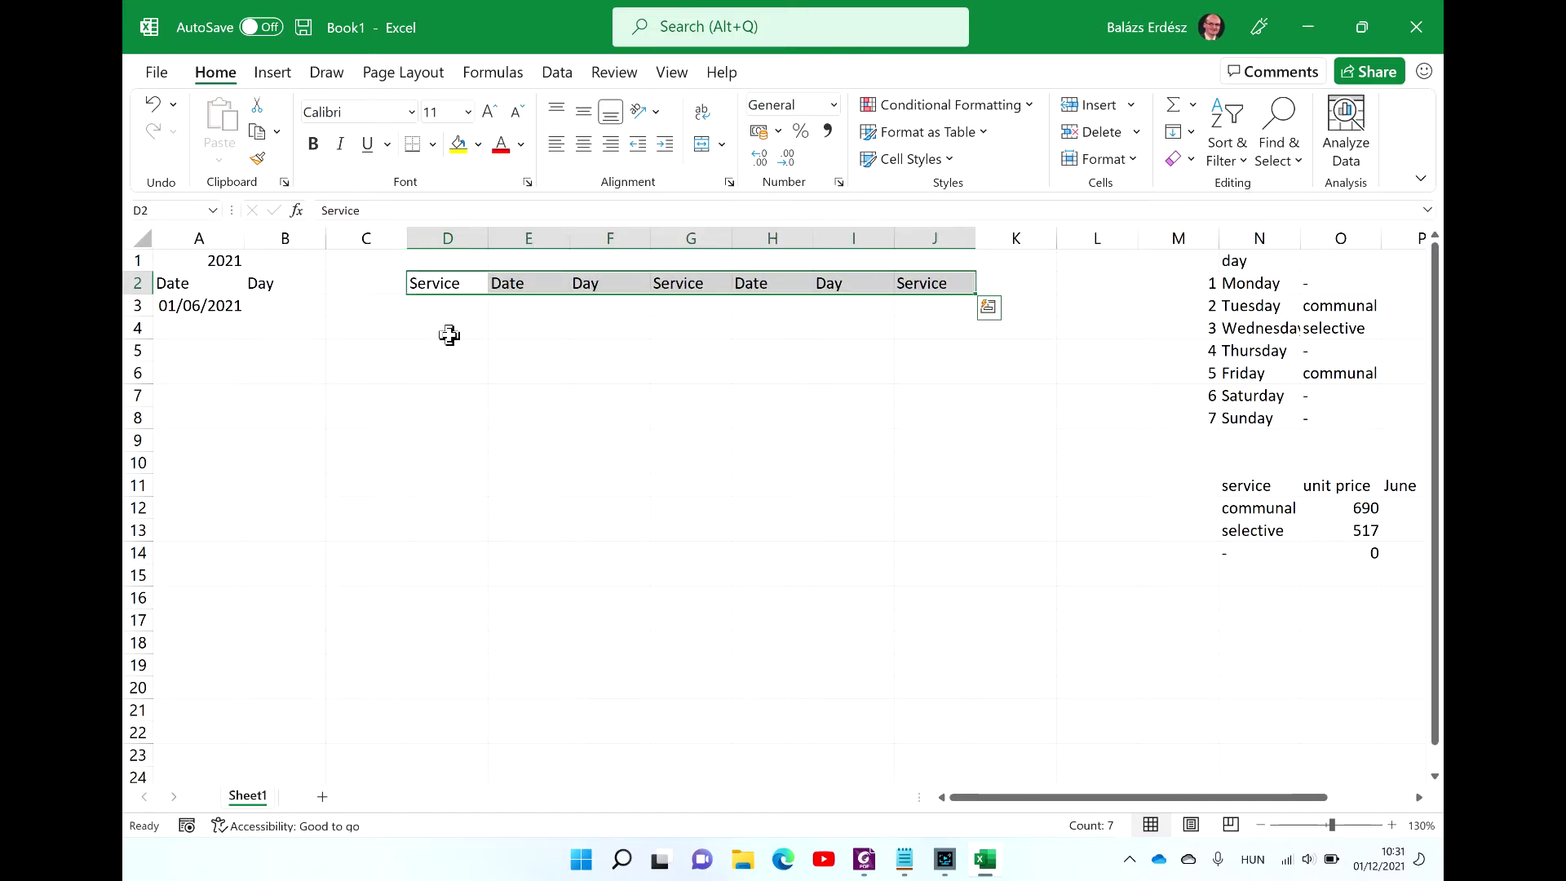
key("Left")
key("alt+Tab")
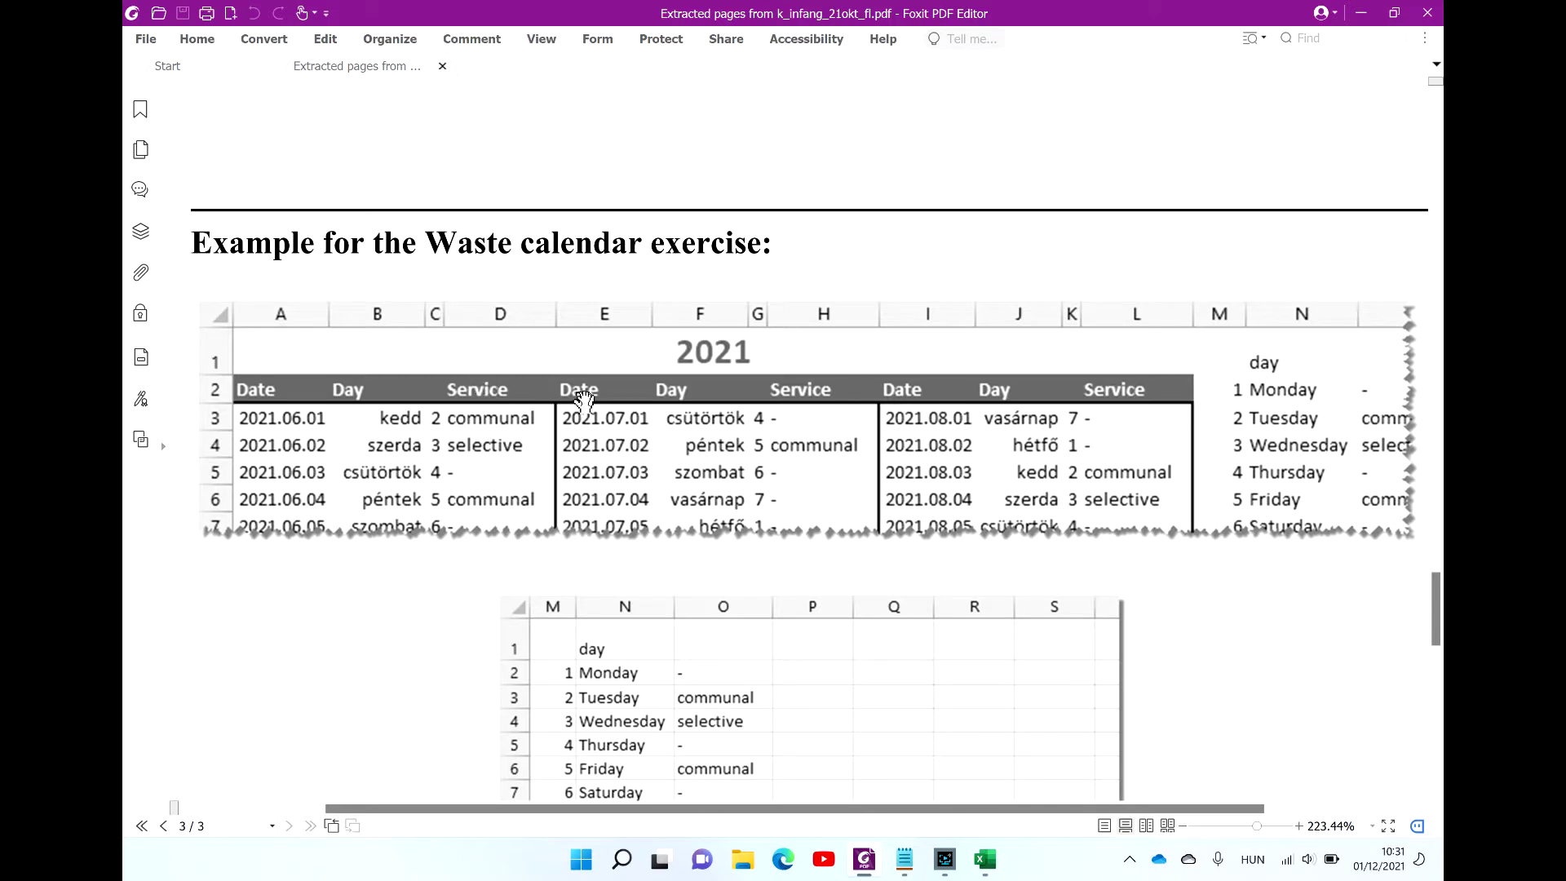
key("alt+Tab")
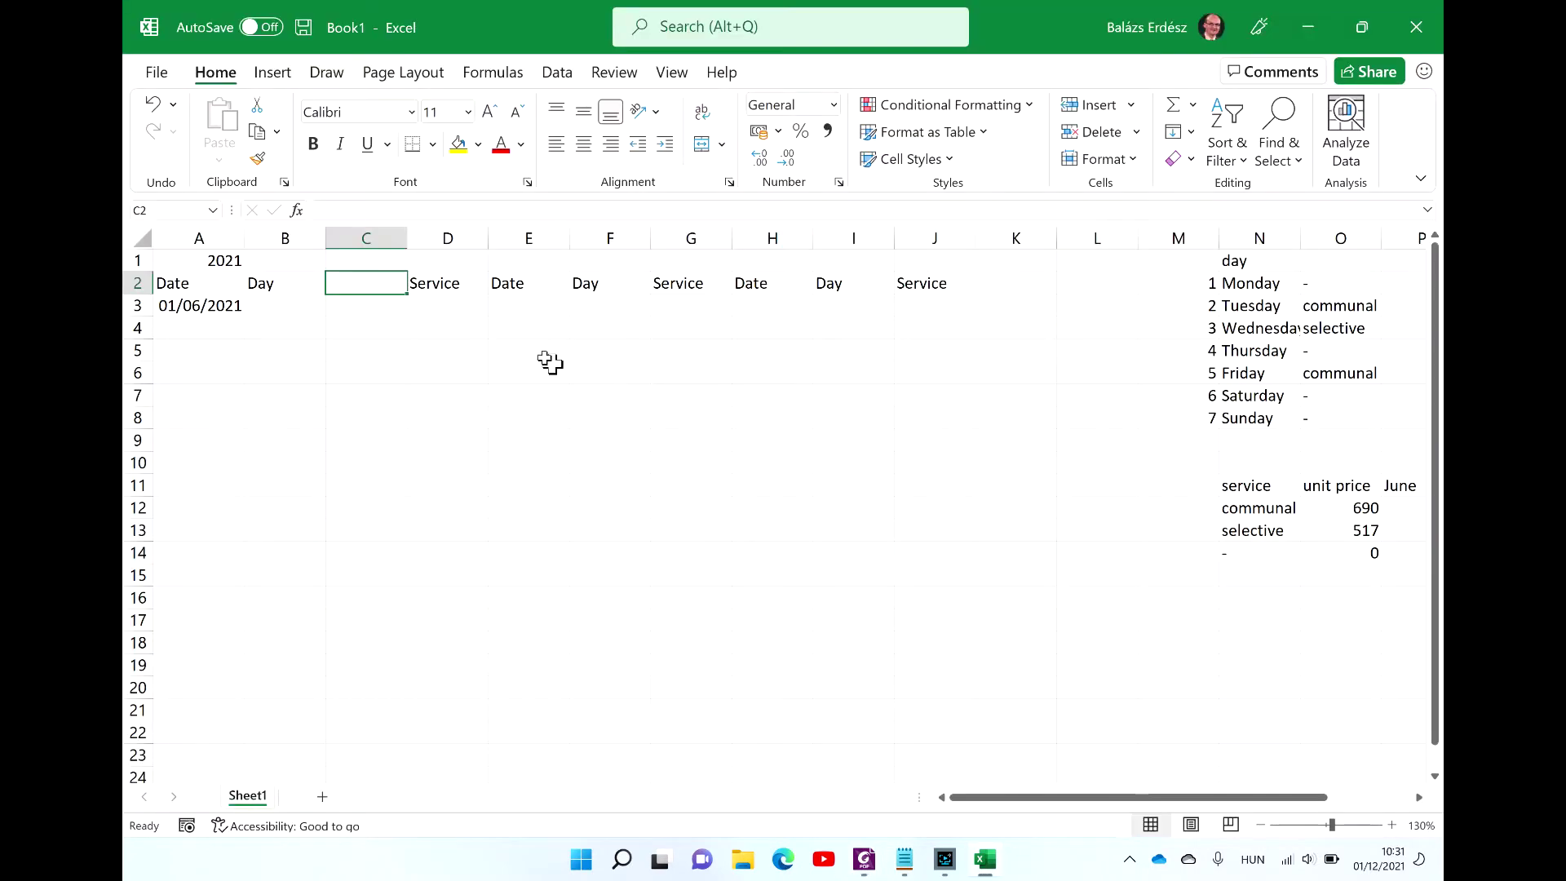
Step: Compare the header positions with the PDF example, and move the headers in G2:J2 one column over to H2:K2
left_click(532, 281)
key("alt+Tab")
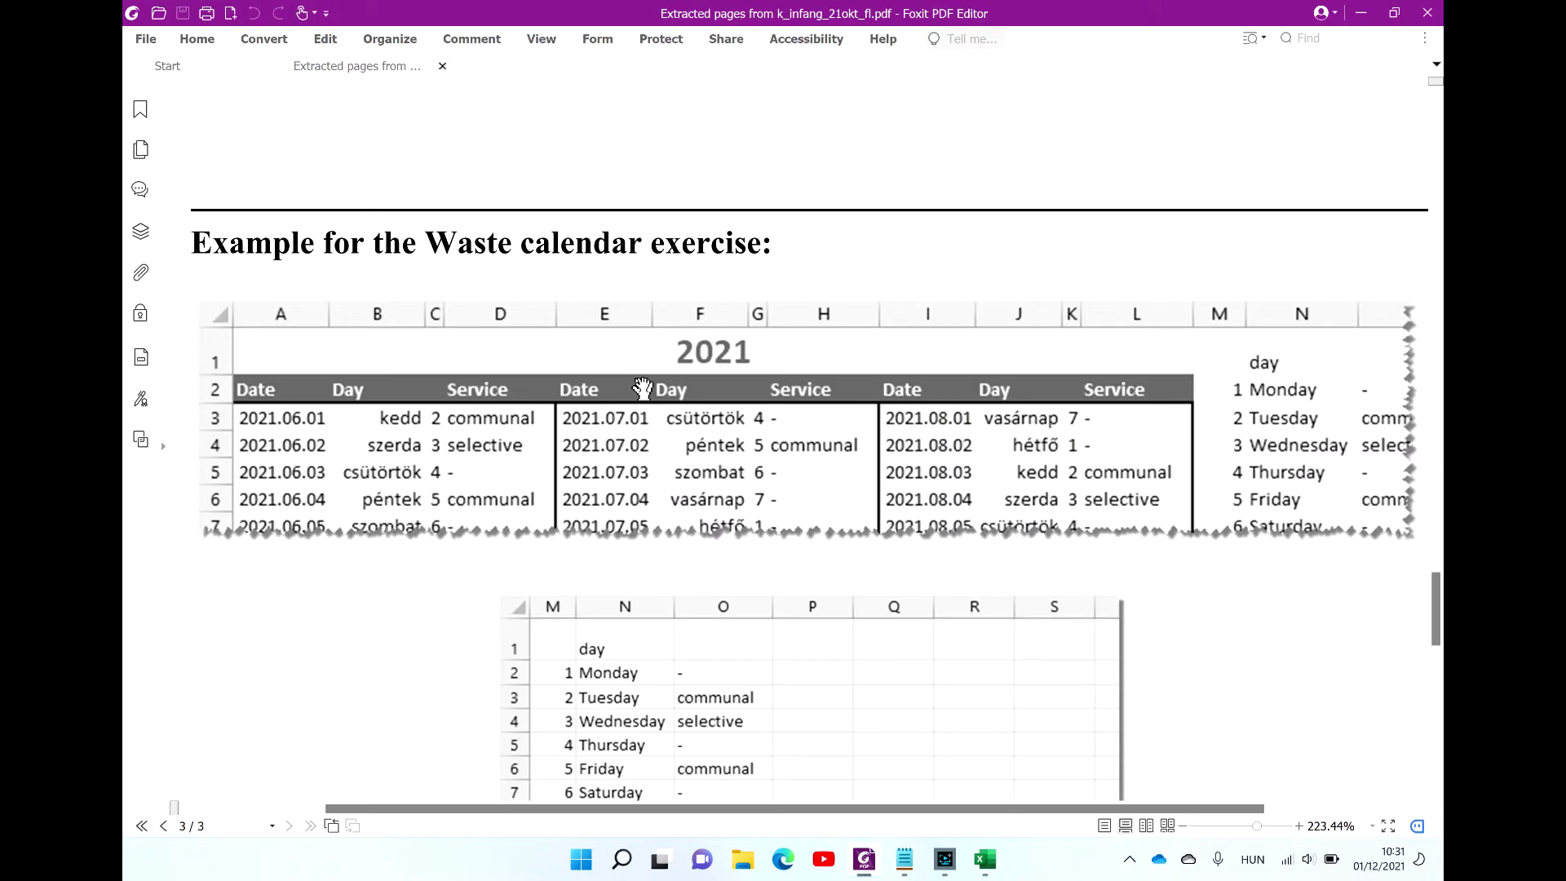
key("alt+Tab")
left_click(693, 284)
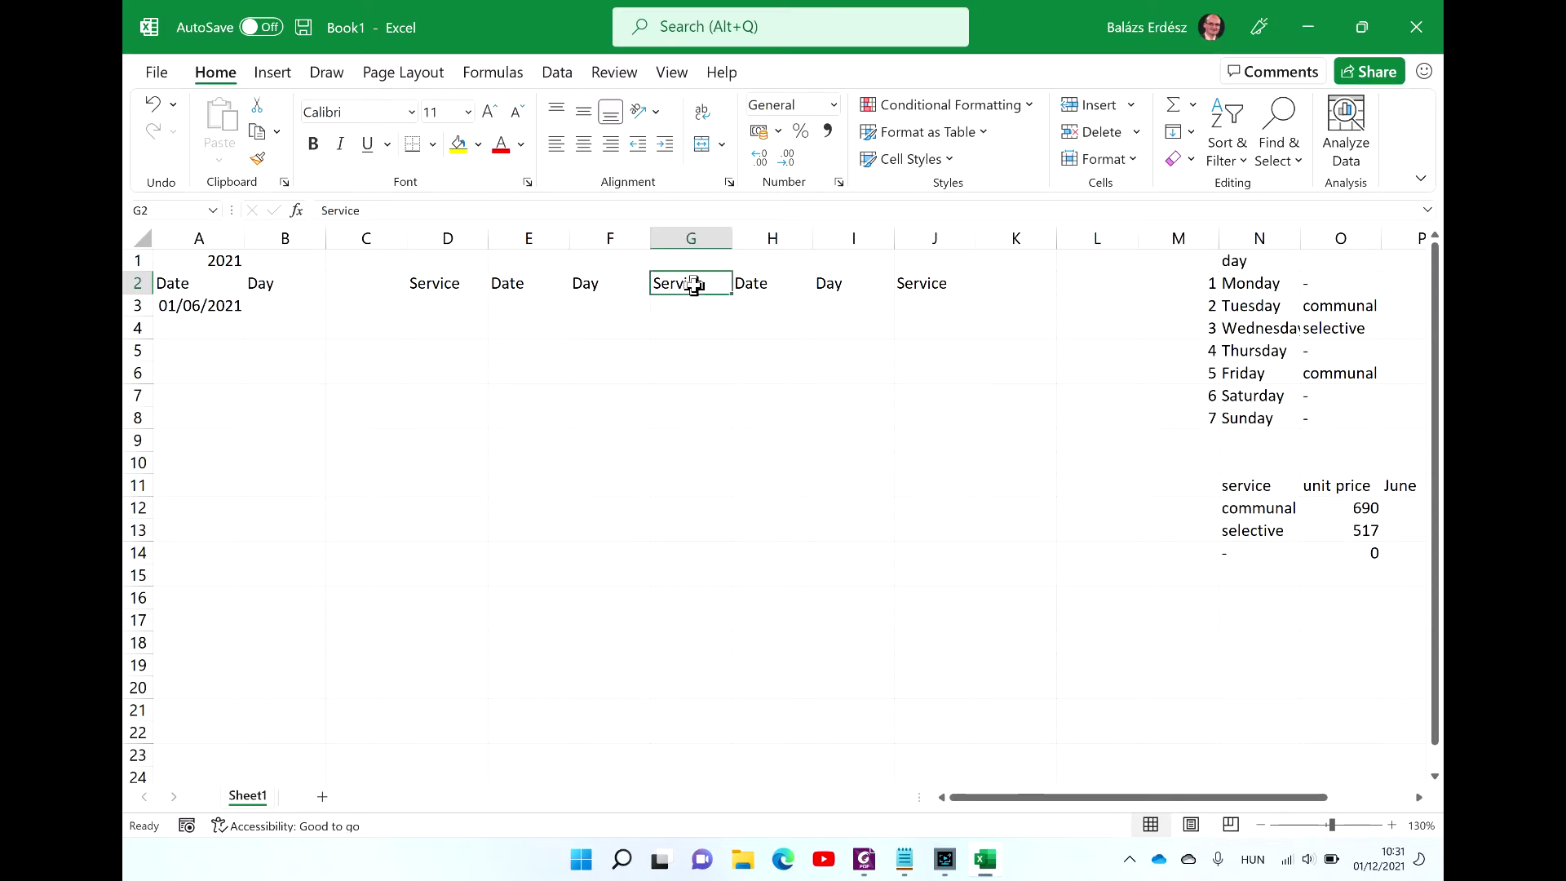
key("ctrl+shift+Right")
key("alt+Tab")
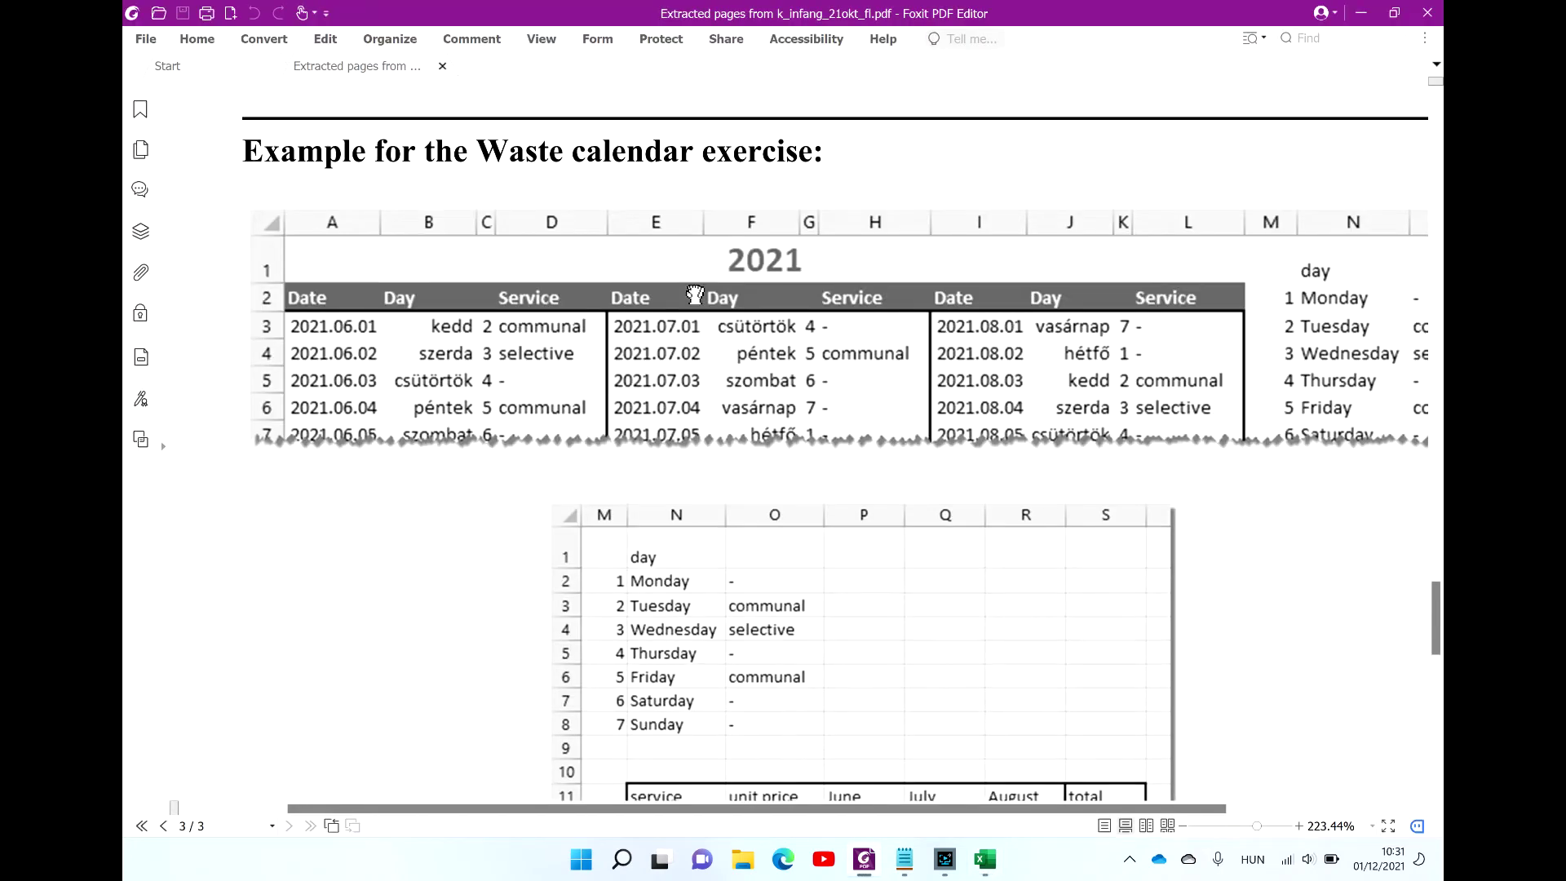
key("alt+Tab")
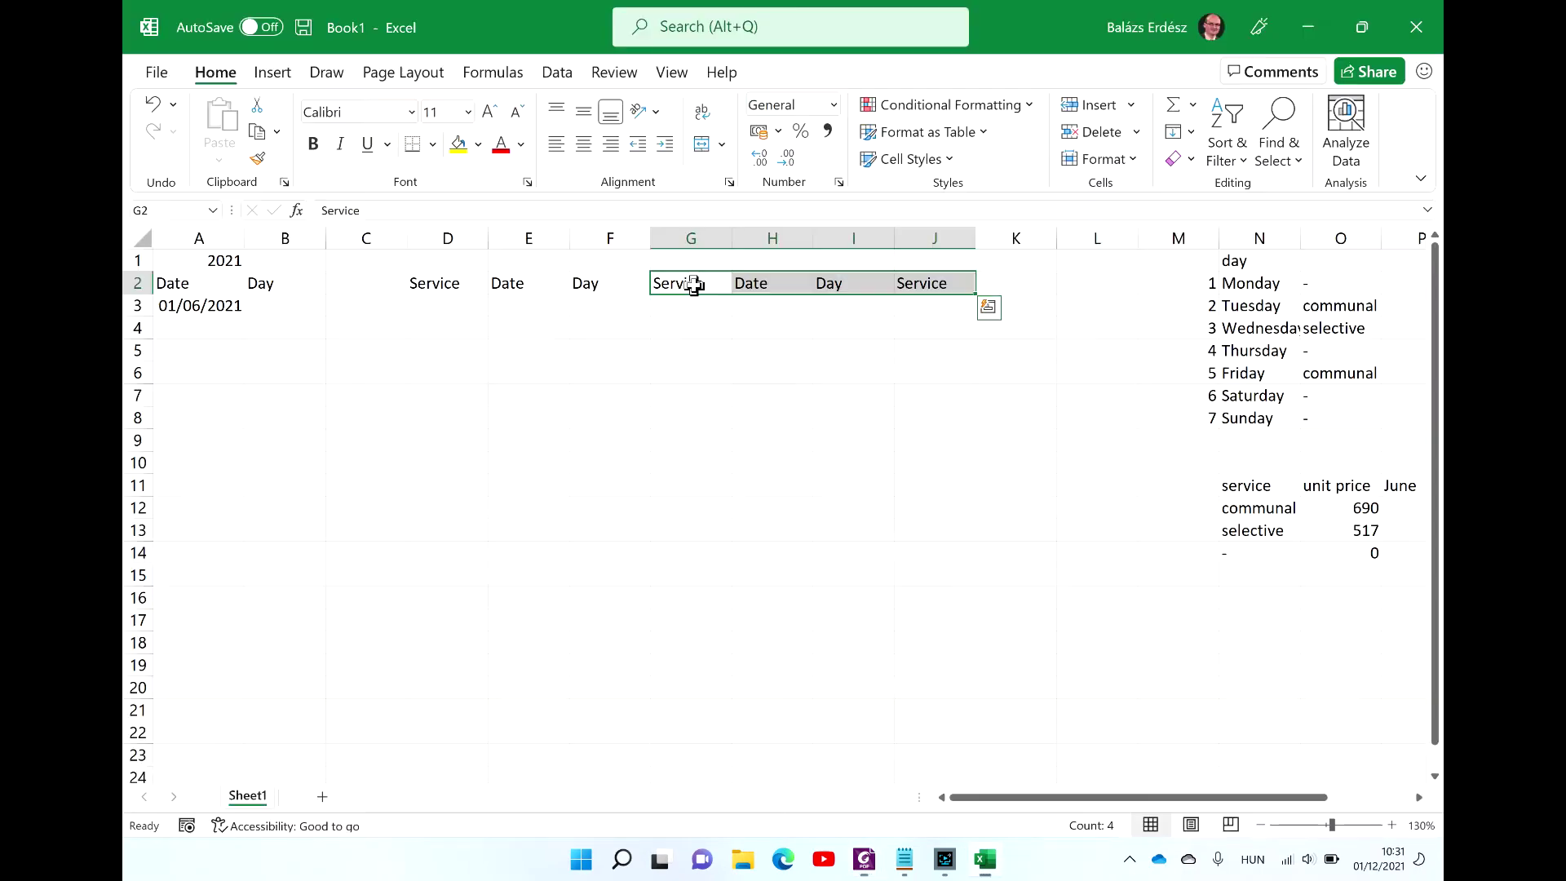
key("ctrl+c")
key("Right")
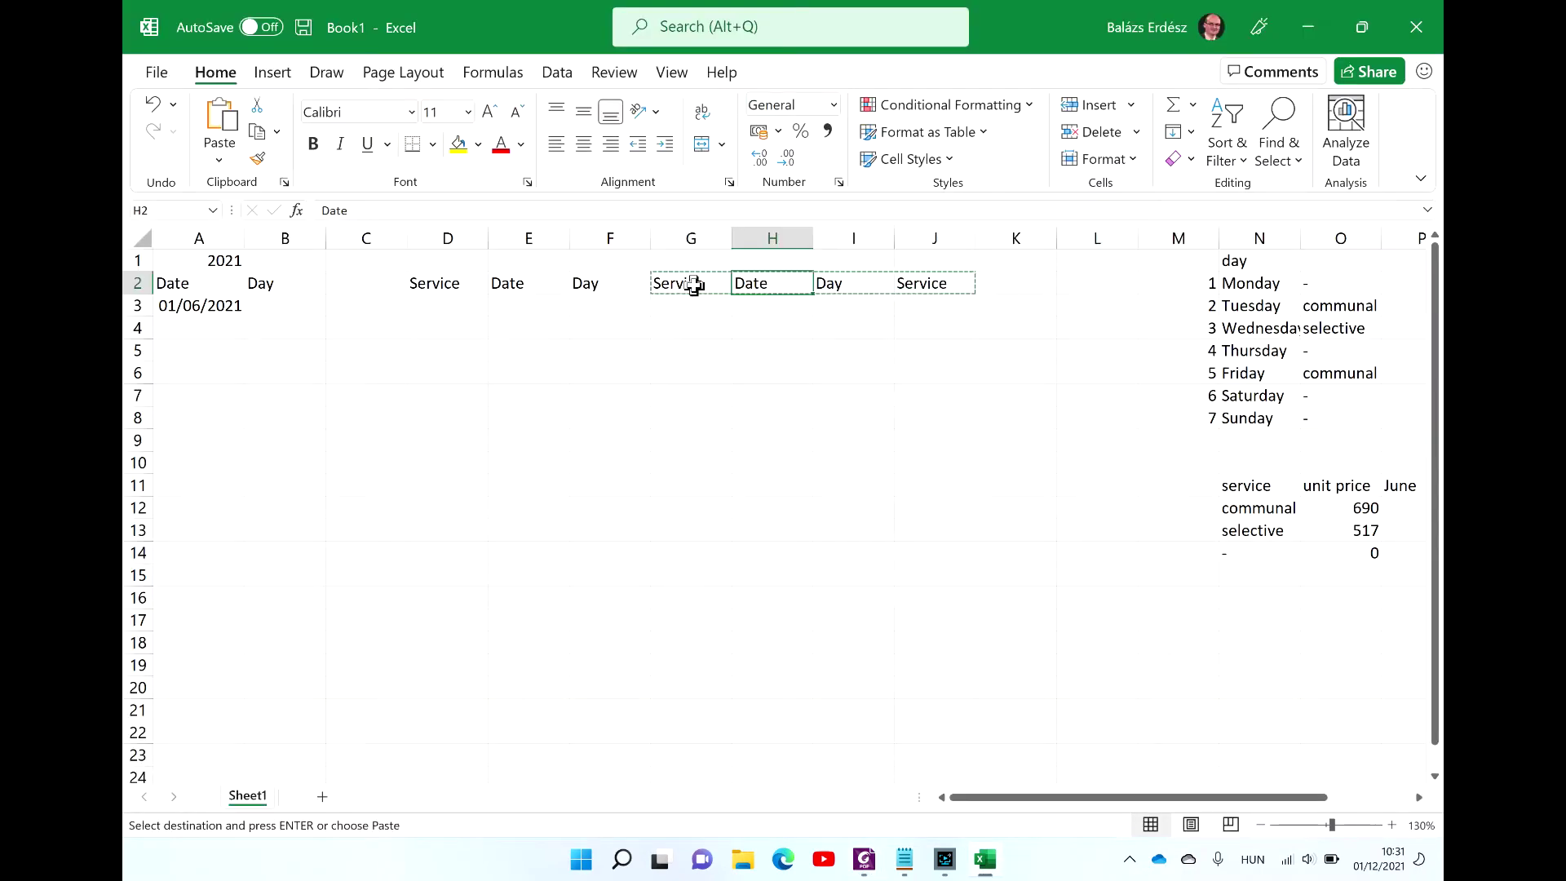
key("ctrl+v")
key("Right")
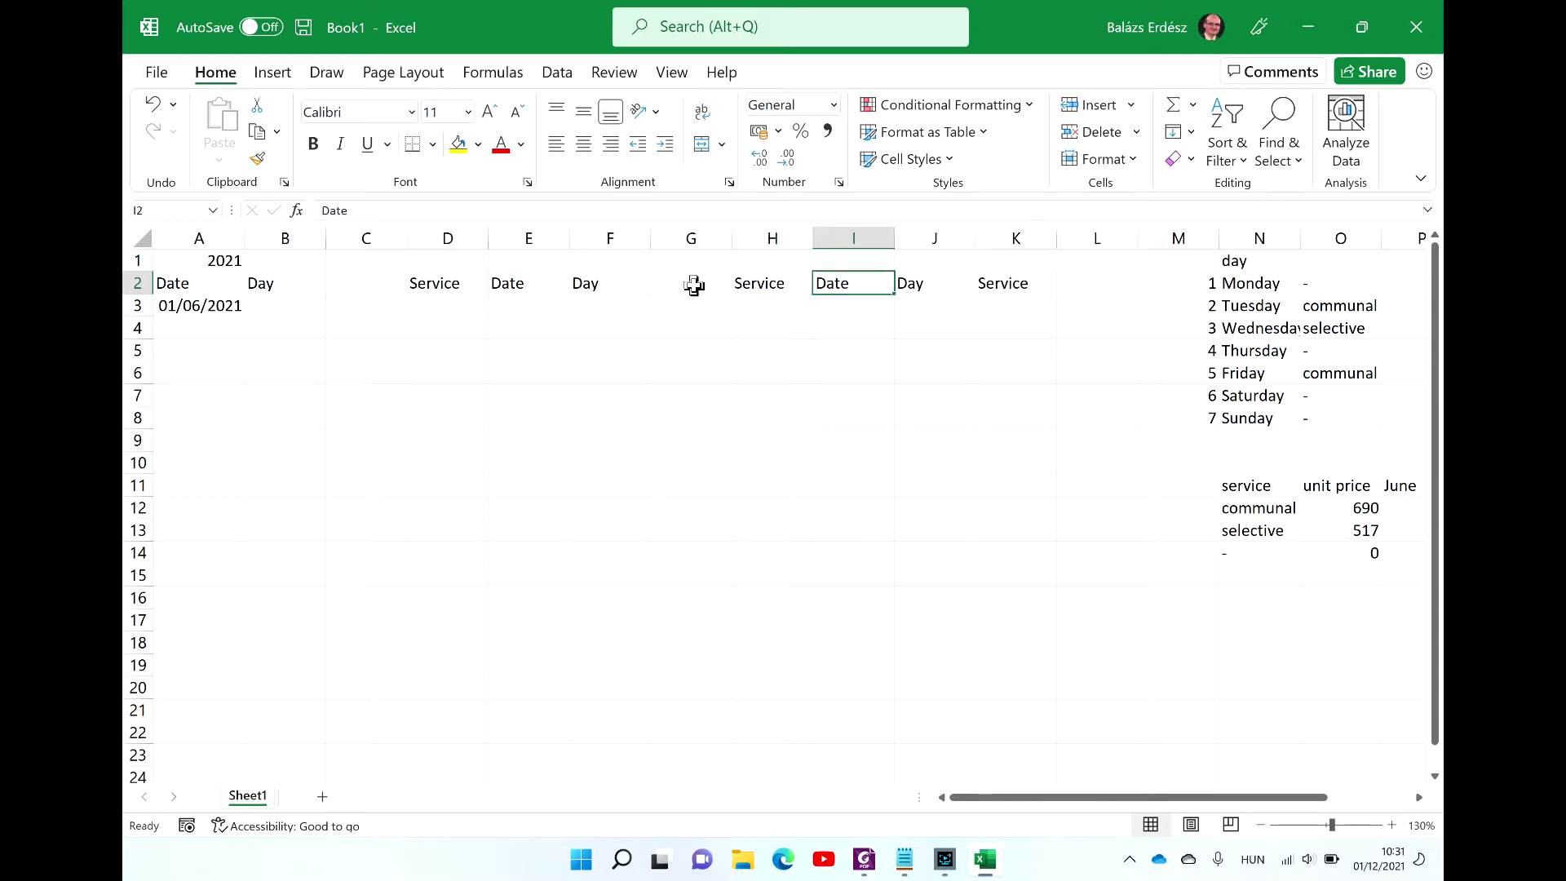
Step: Enter the formula =DATE(A1,7,1) in cell E3 using the DATE function's arguments: year A1, month 7, day 1
key("Down")
key("Left")
key("Left")
key("Left")
key("Left")
key("Left")
key("Left")
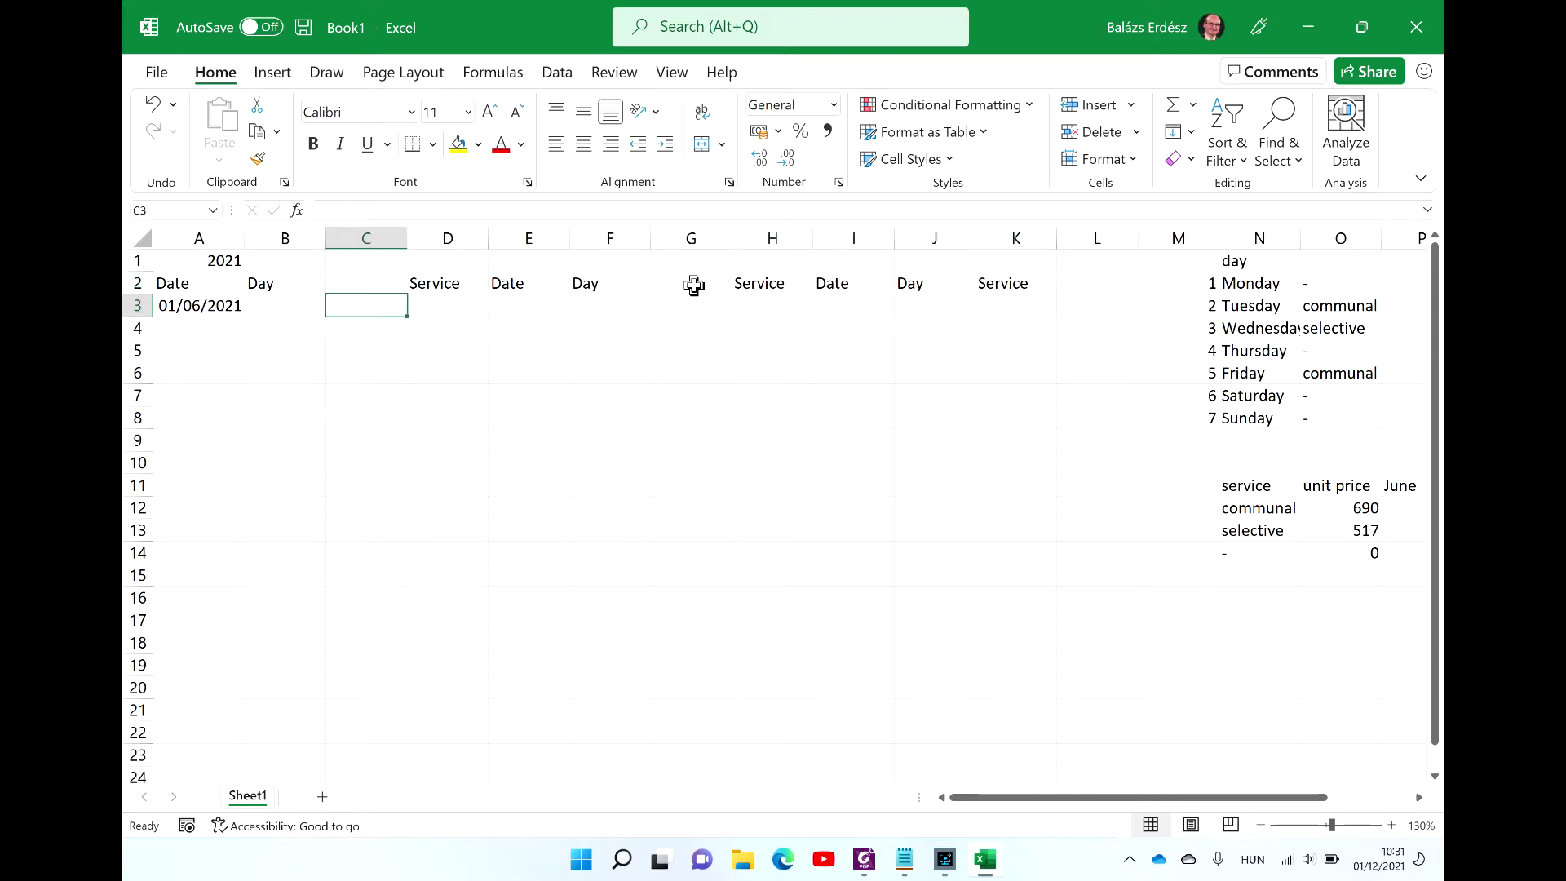
key("Right")
key("Right")
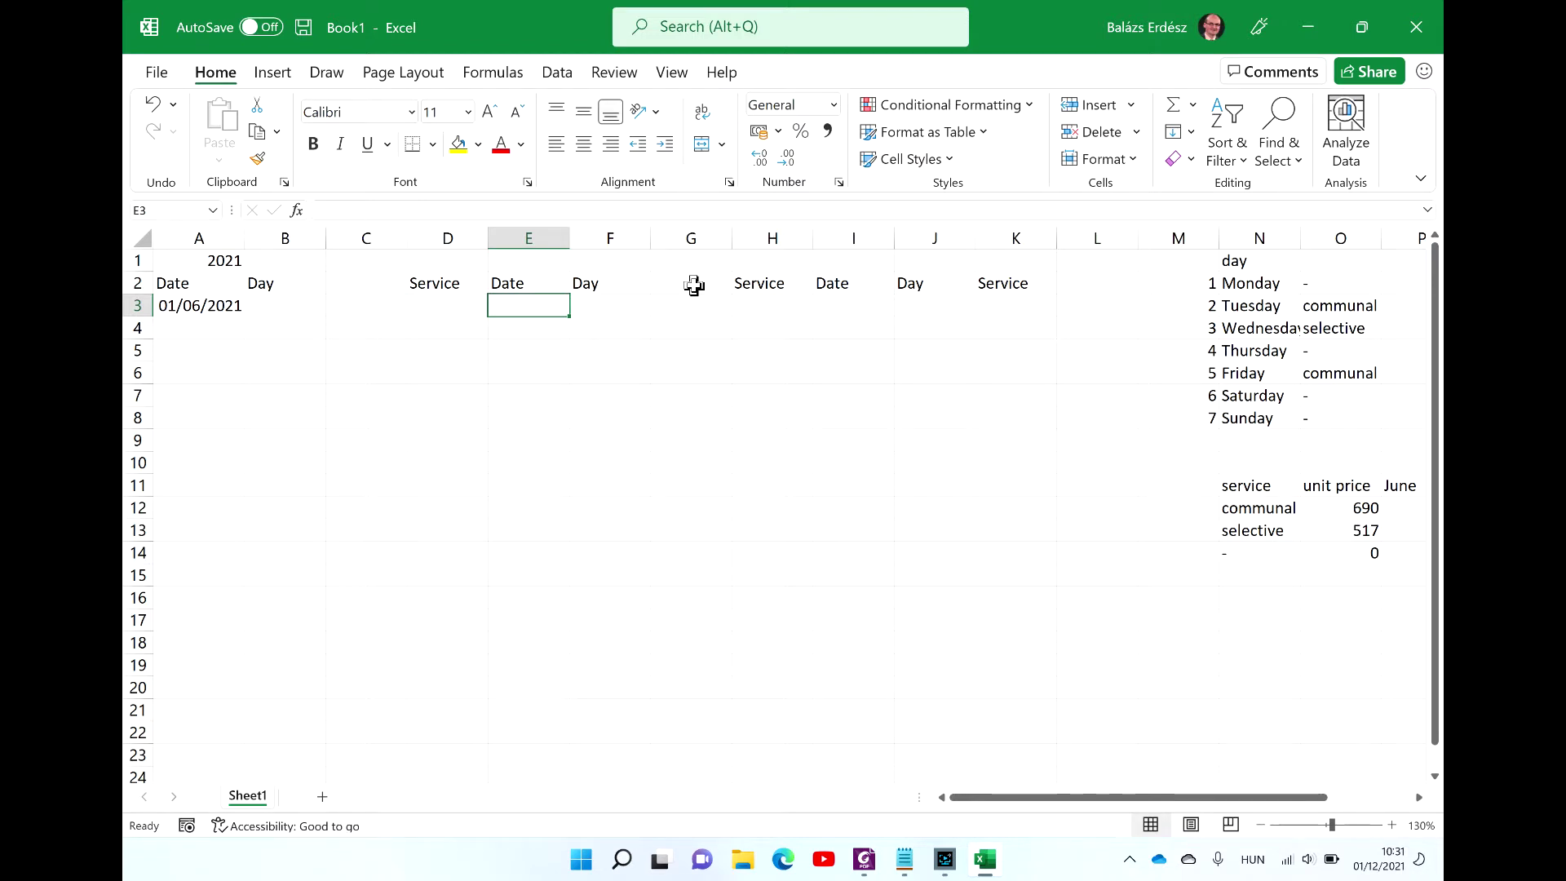
type("=")
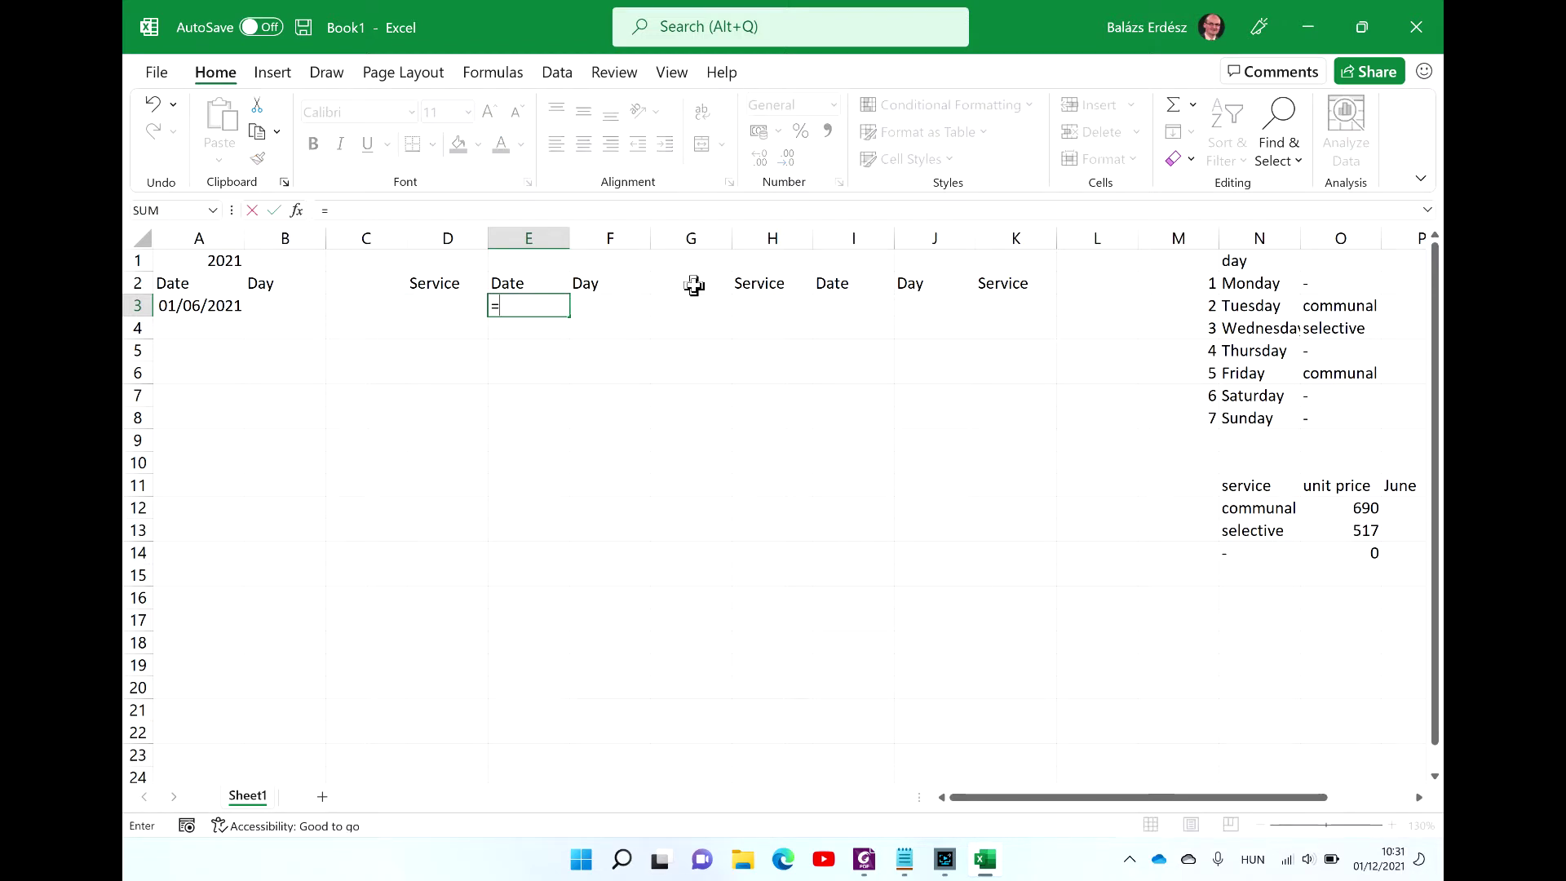
type("d")
key("Tab")
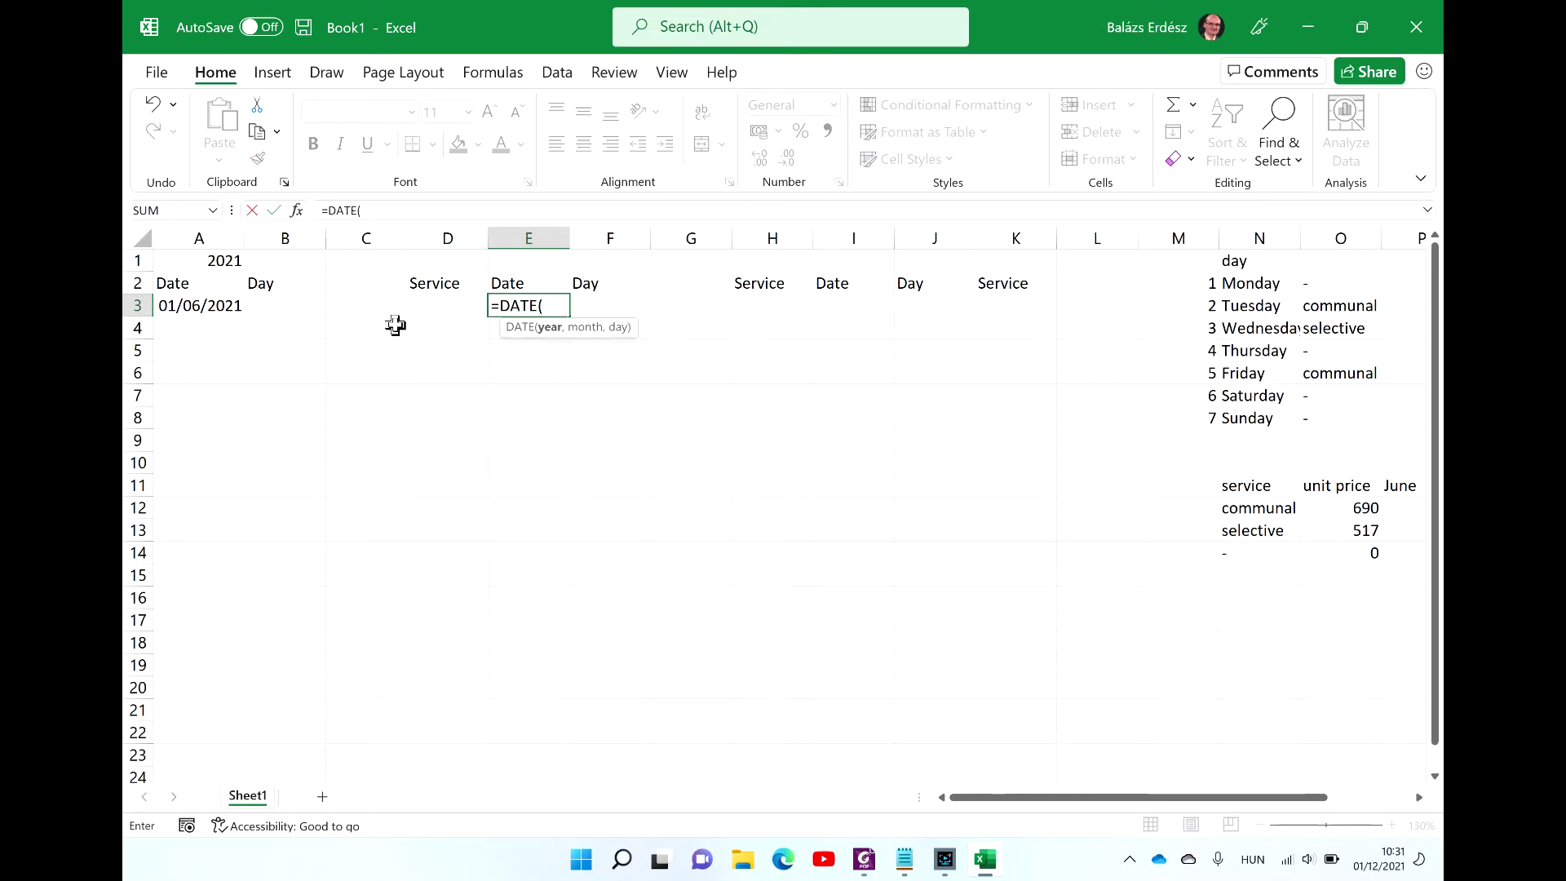
left_click(207, 266)
left_click(598, 334)
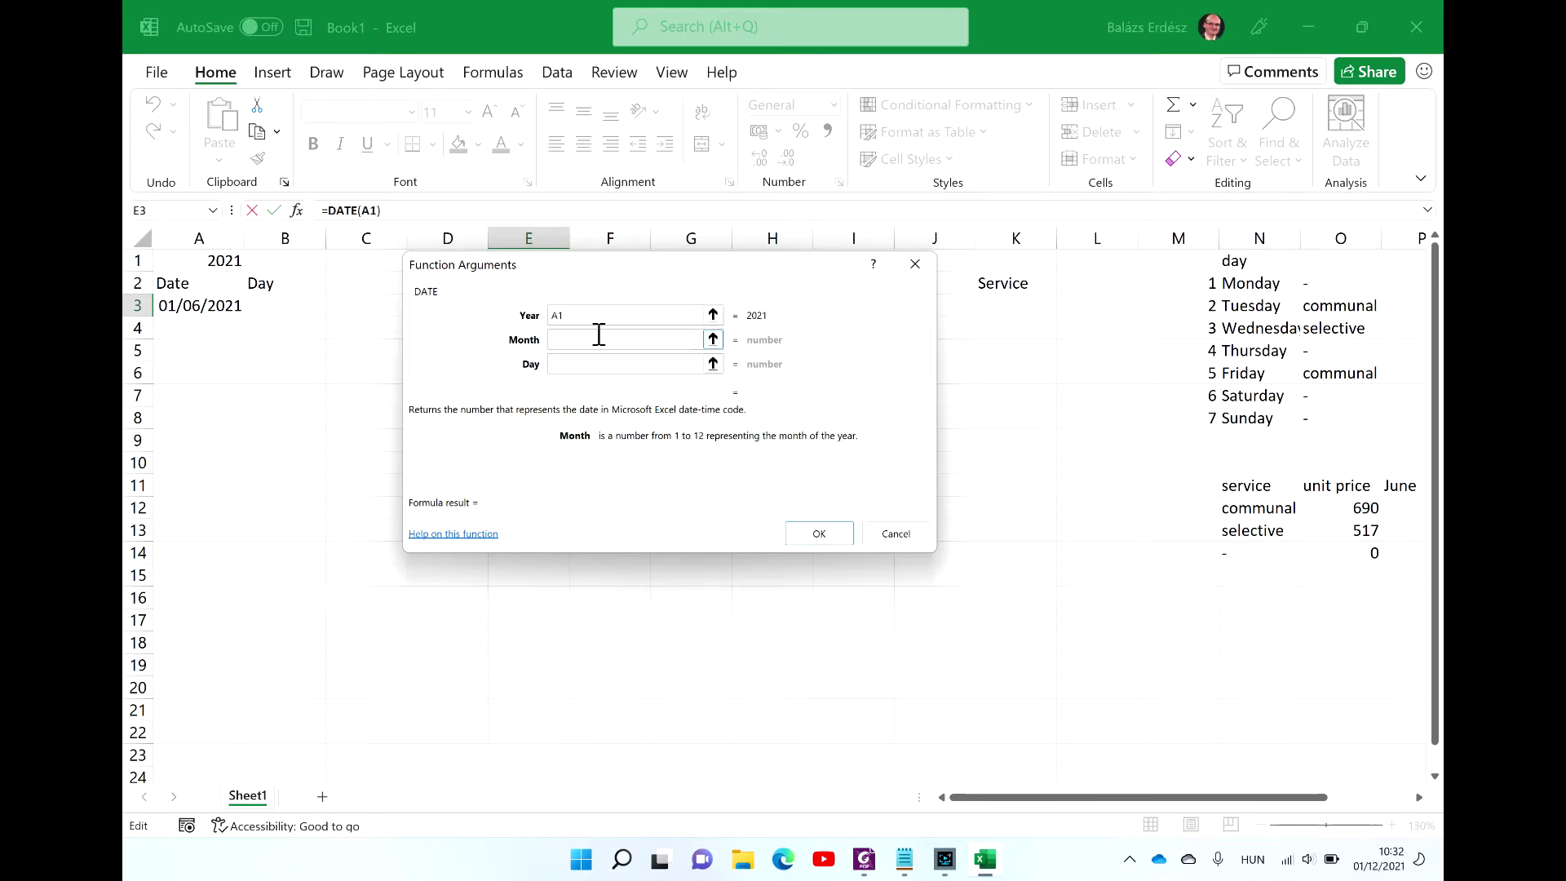
type("7")
key("Tab")
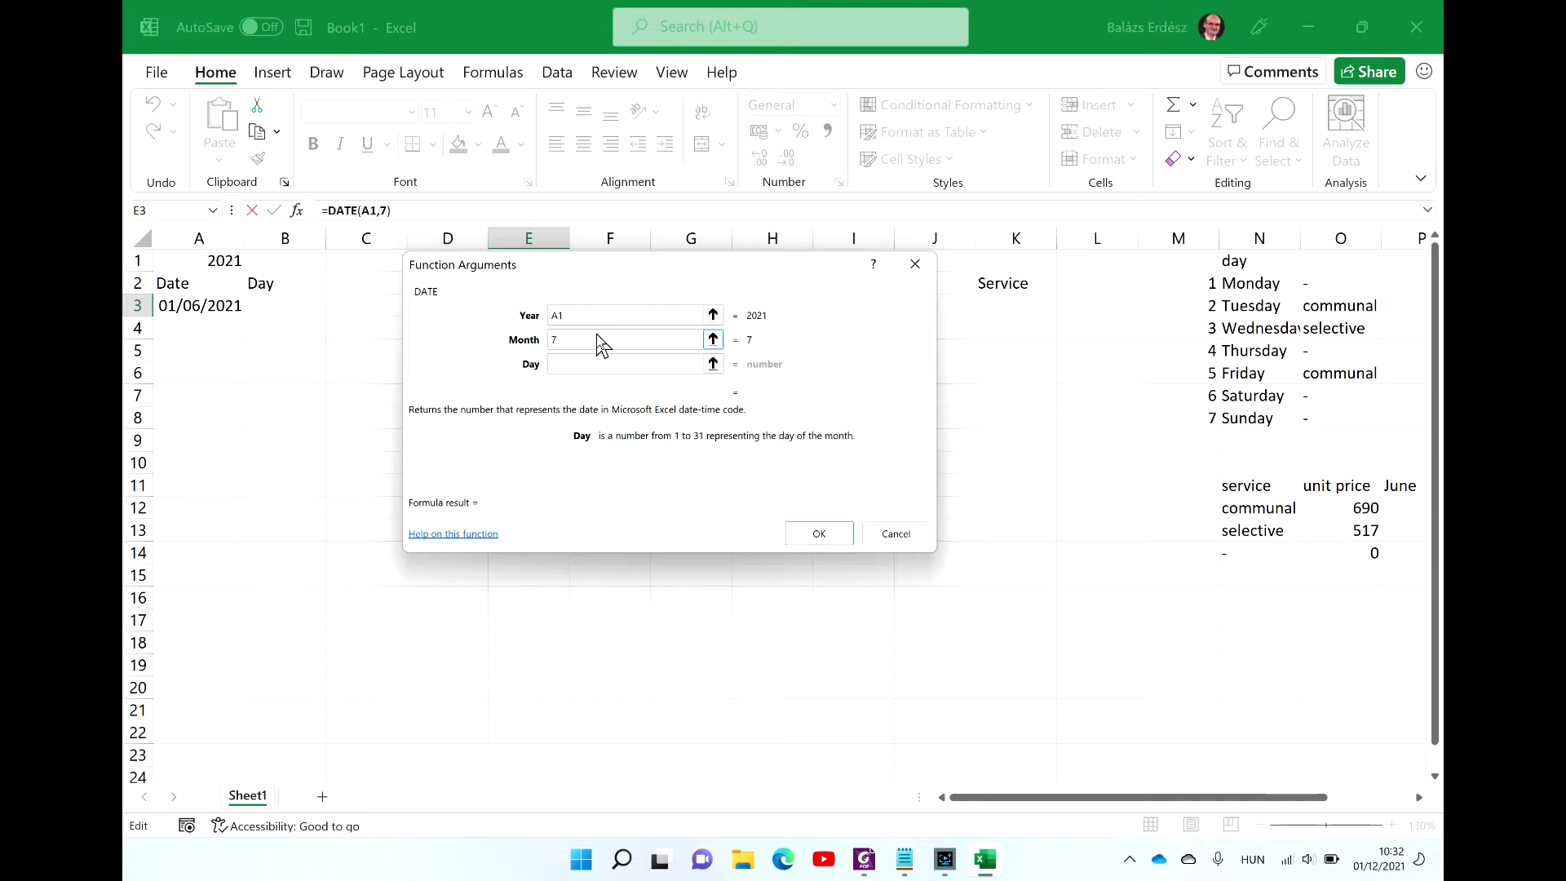
type("1")
key("Return")
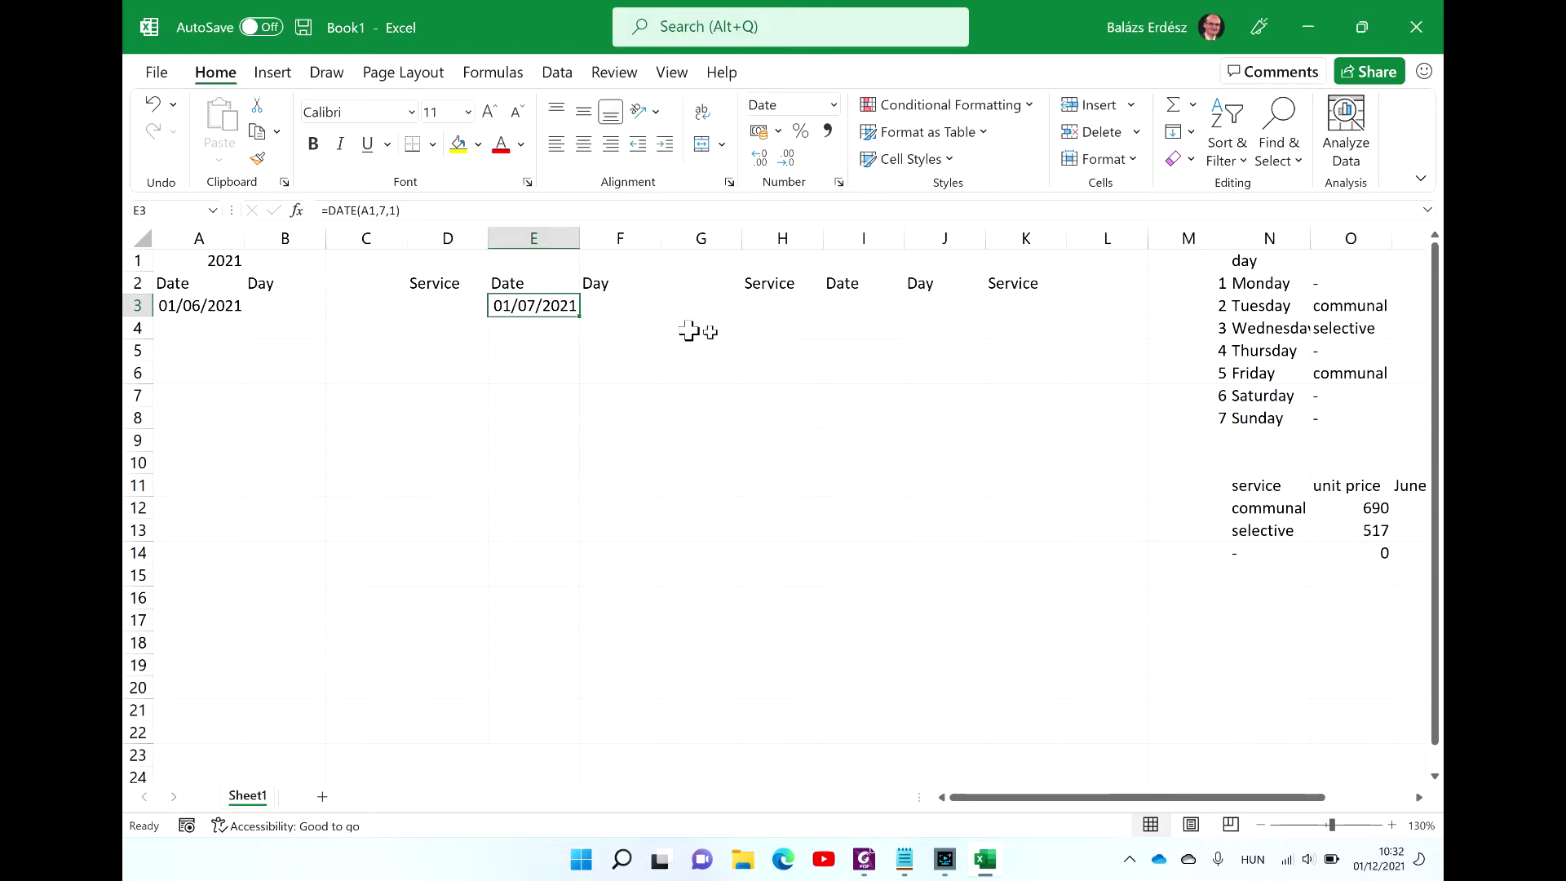
Step: Enter the formula =DATE(A1,8,1) in cell I3 for the first day of August
left_click(864, 312)
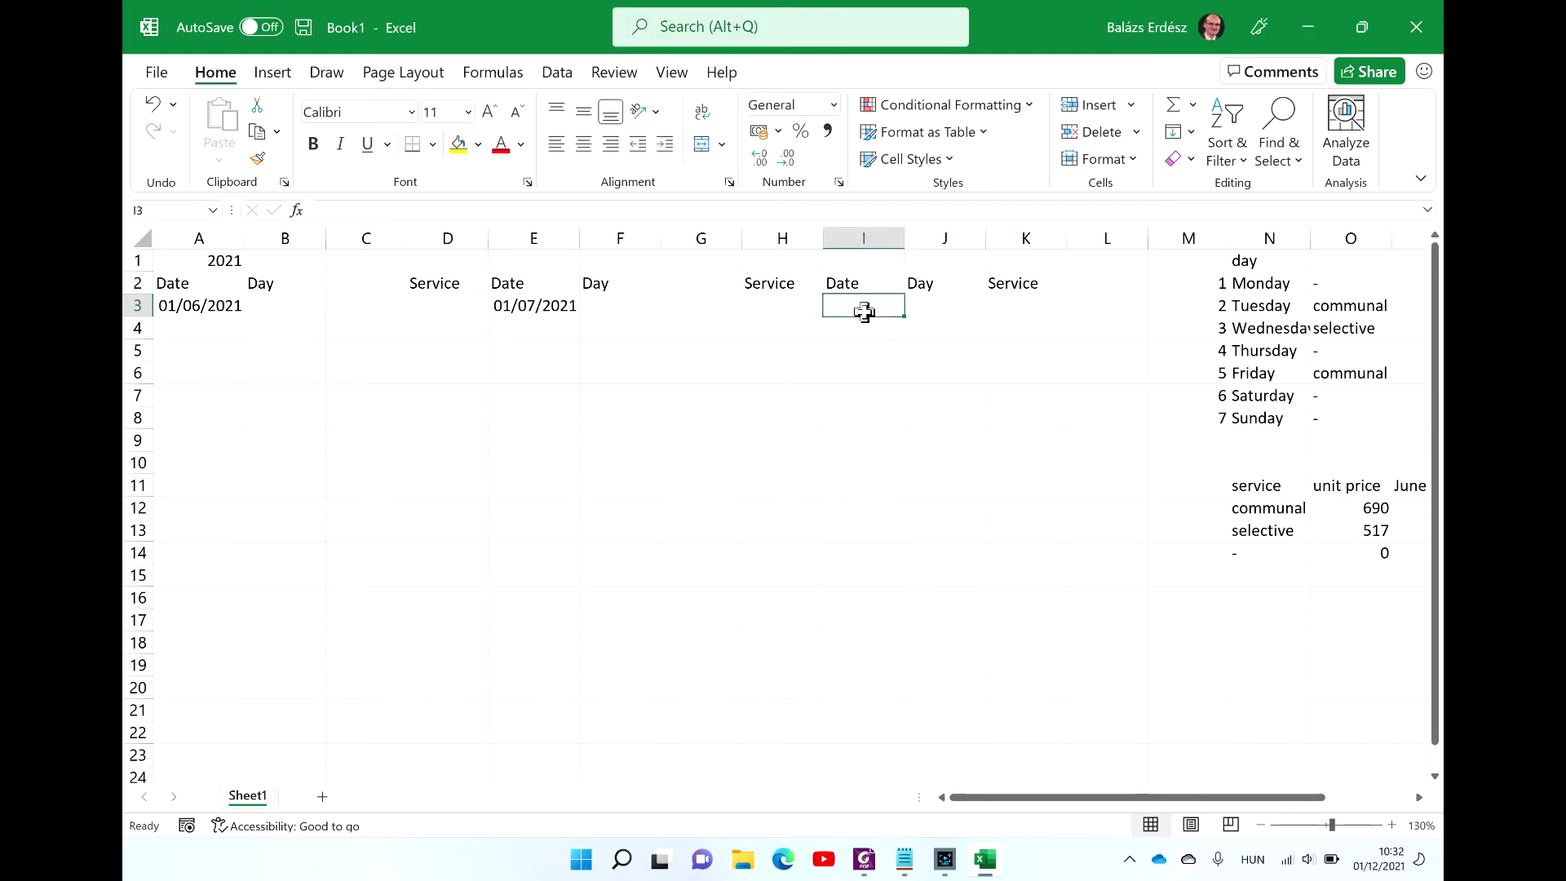
type("=")
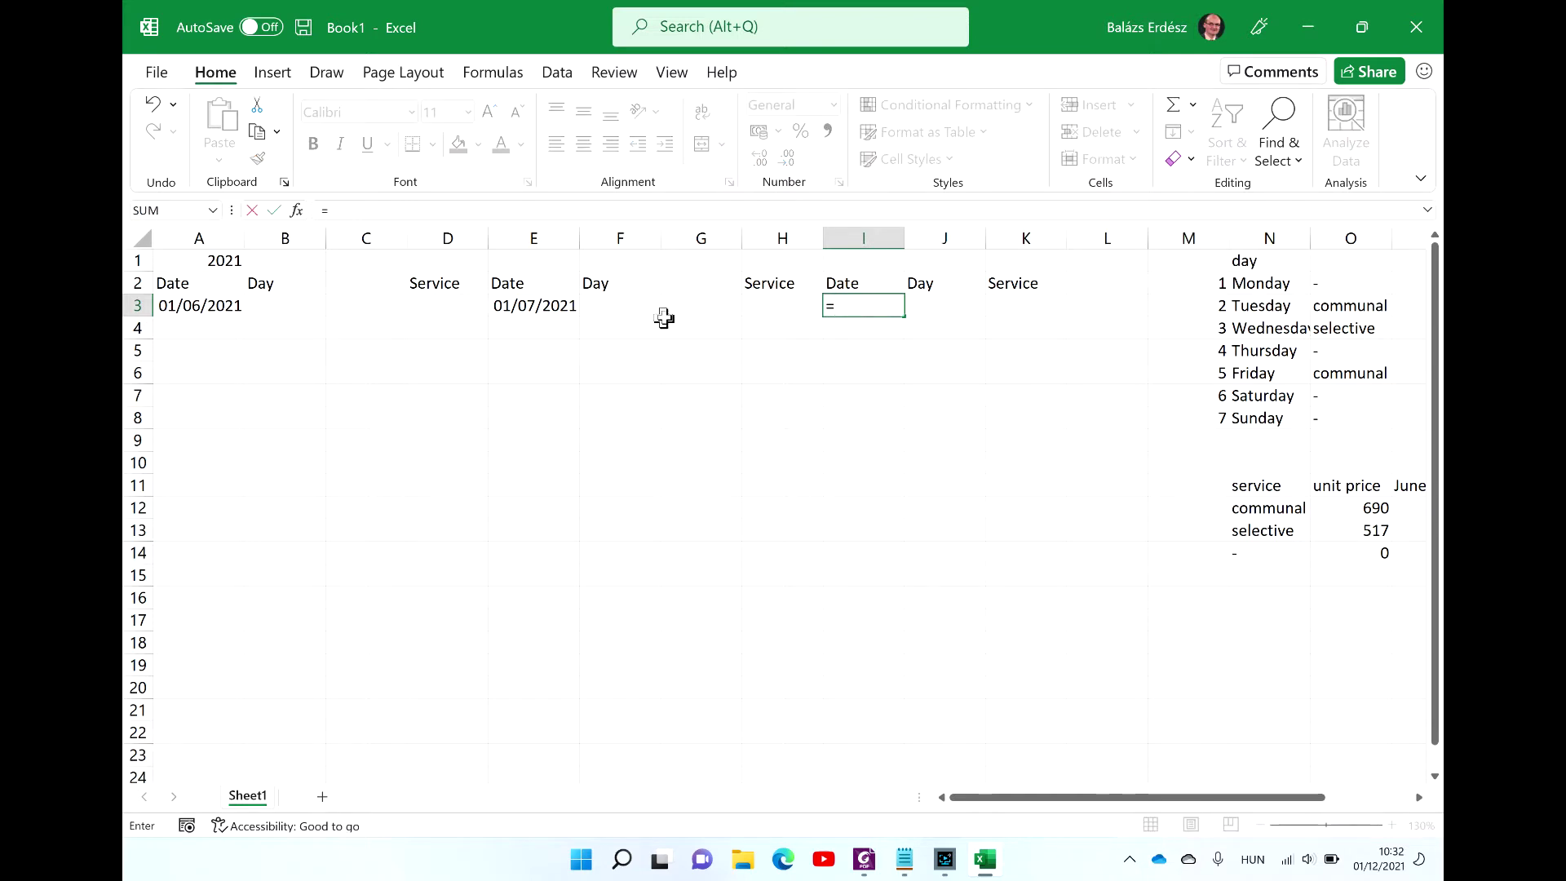
type("da")
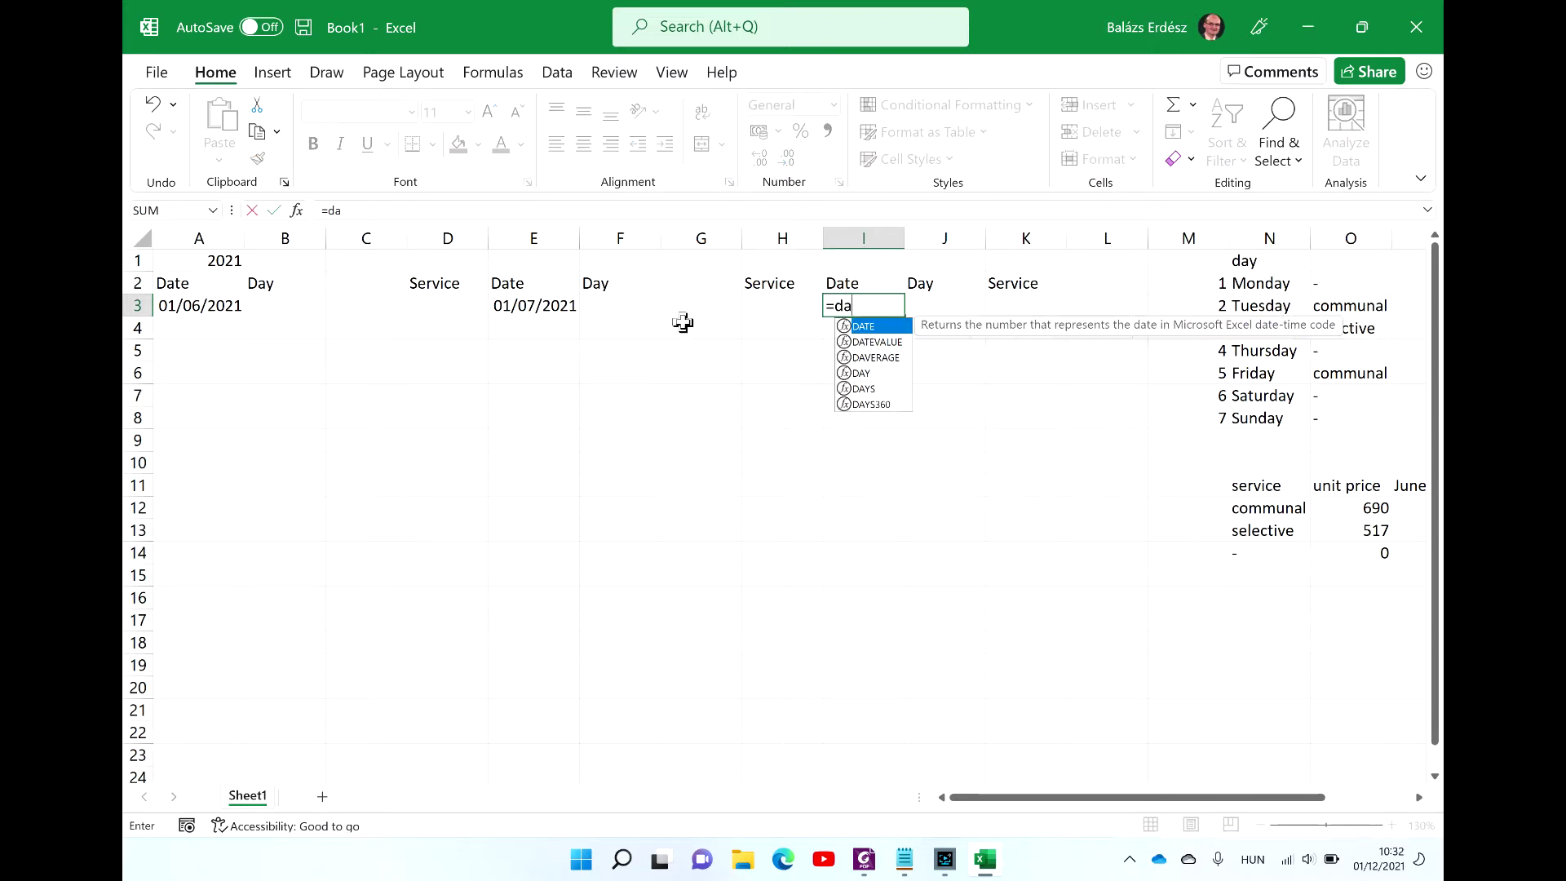
key("Tab")
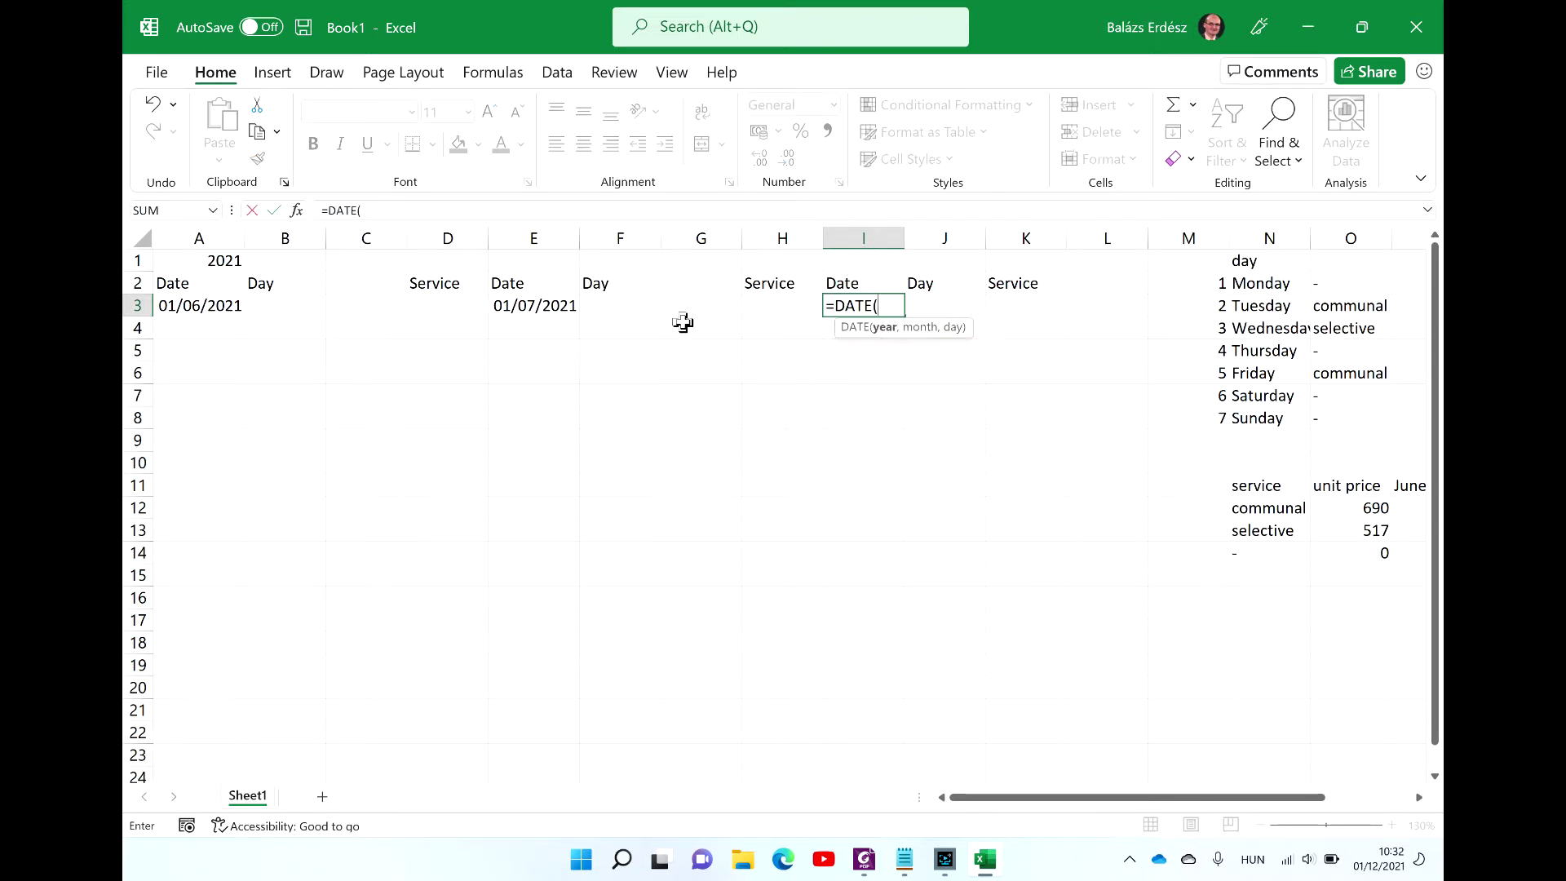
left_click(223, 261)
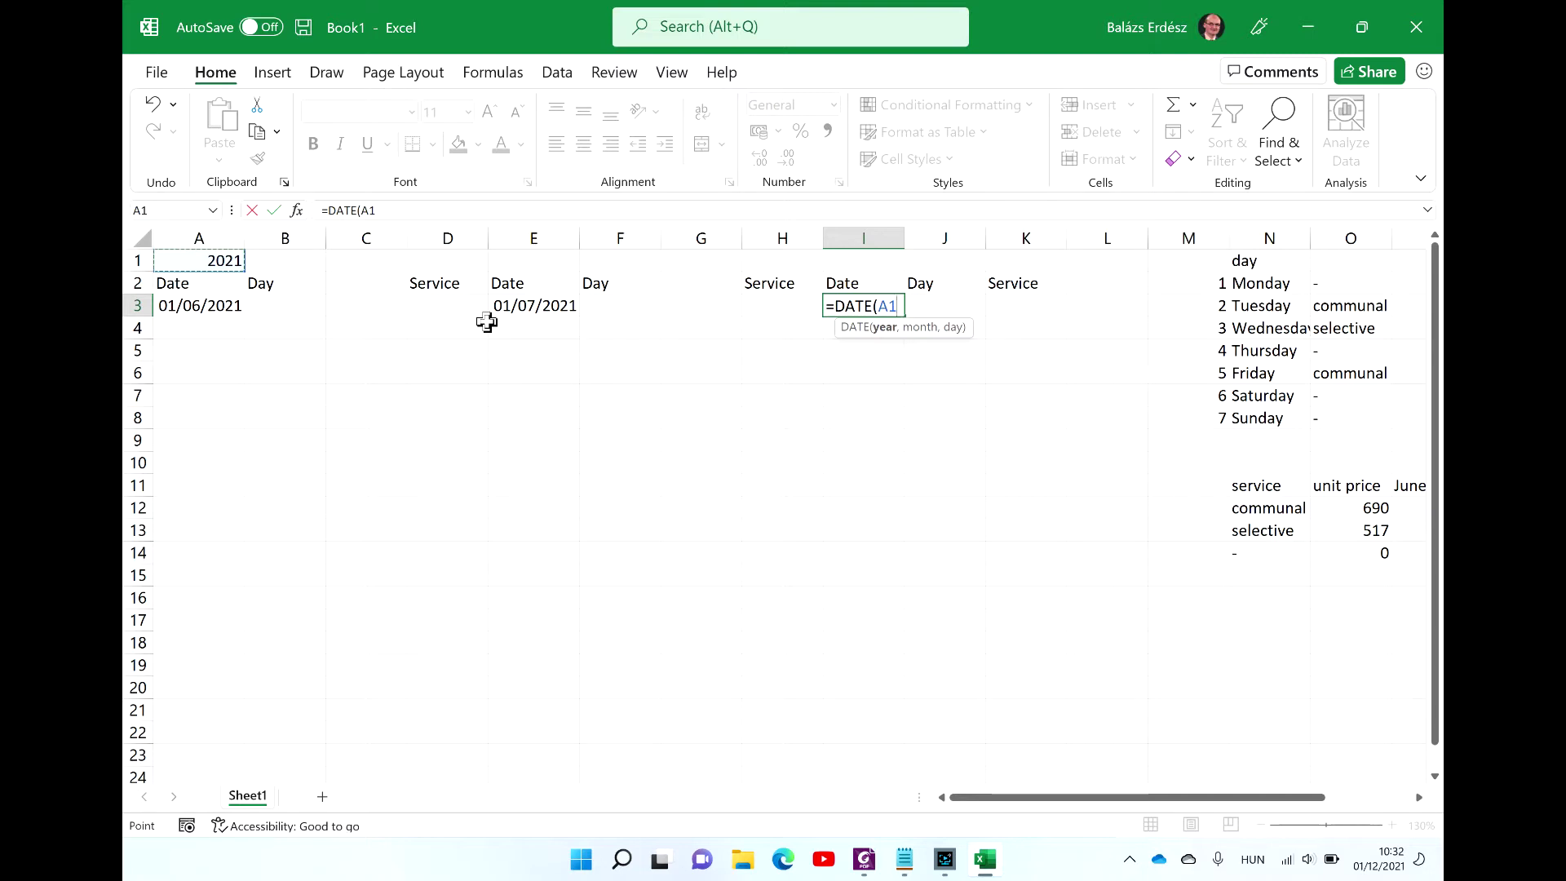
type(",")
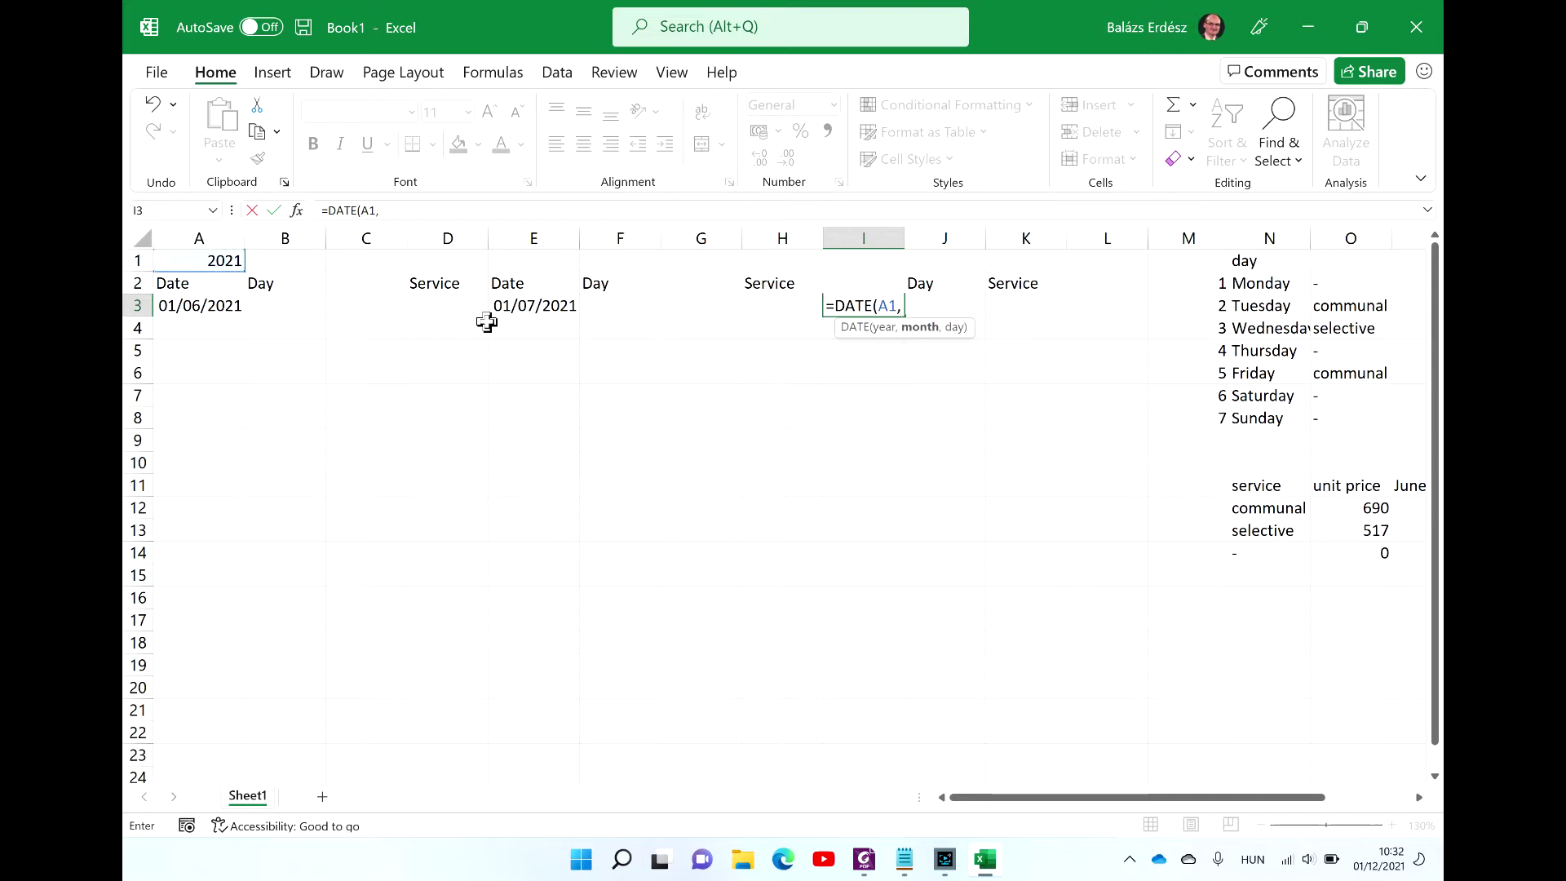
type("8,1")
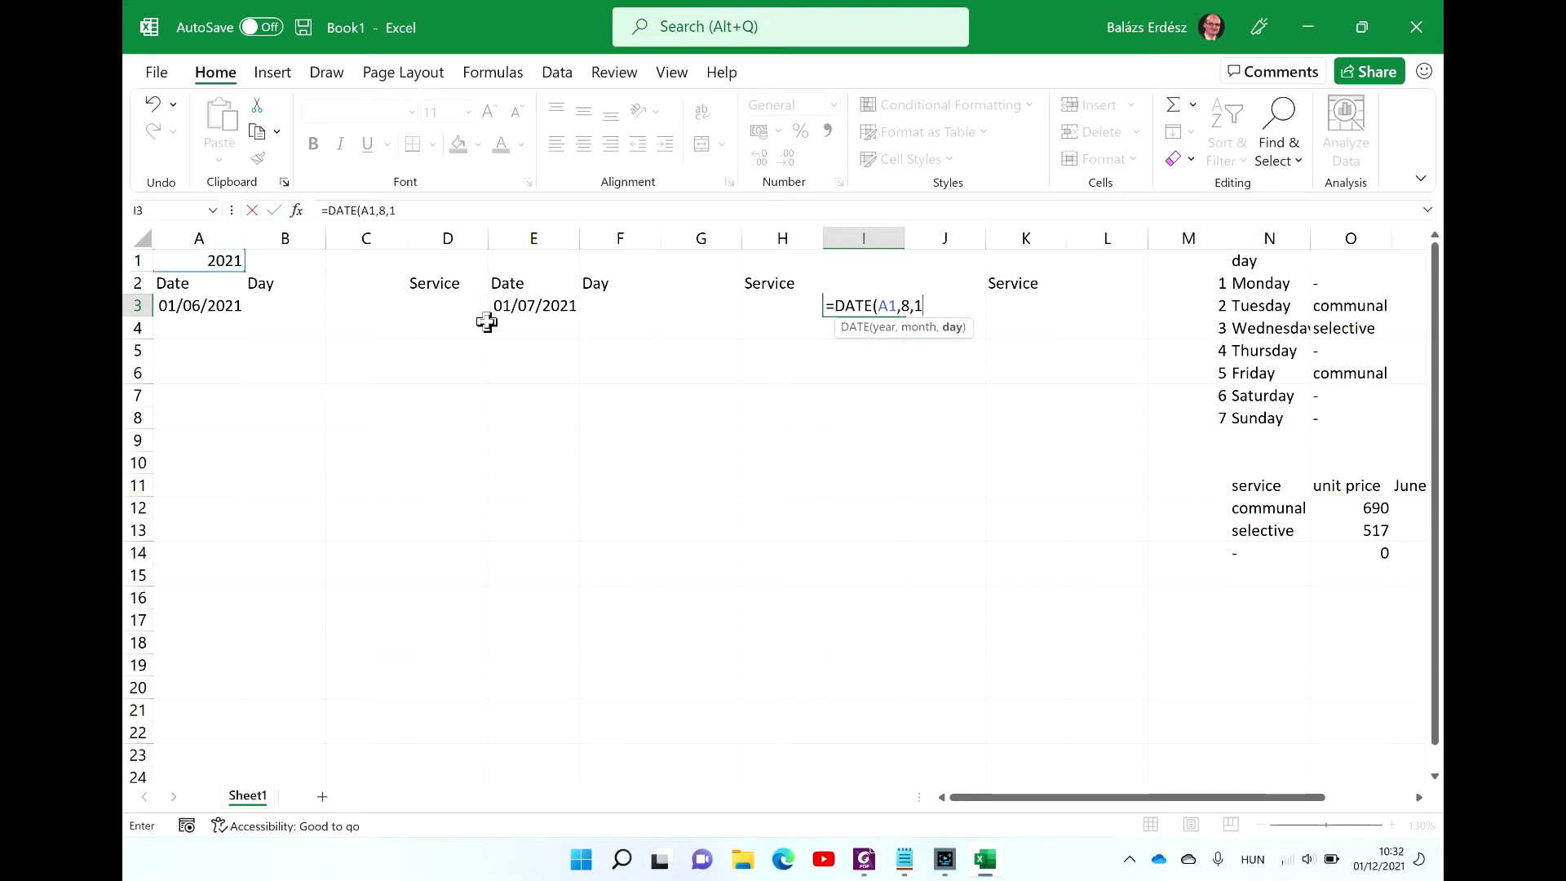
key("Return")
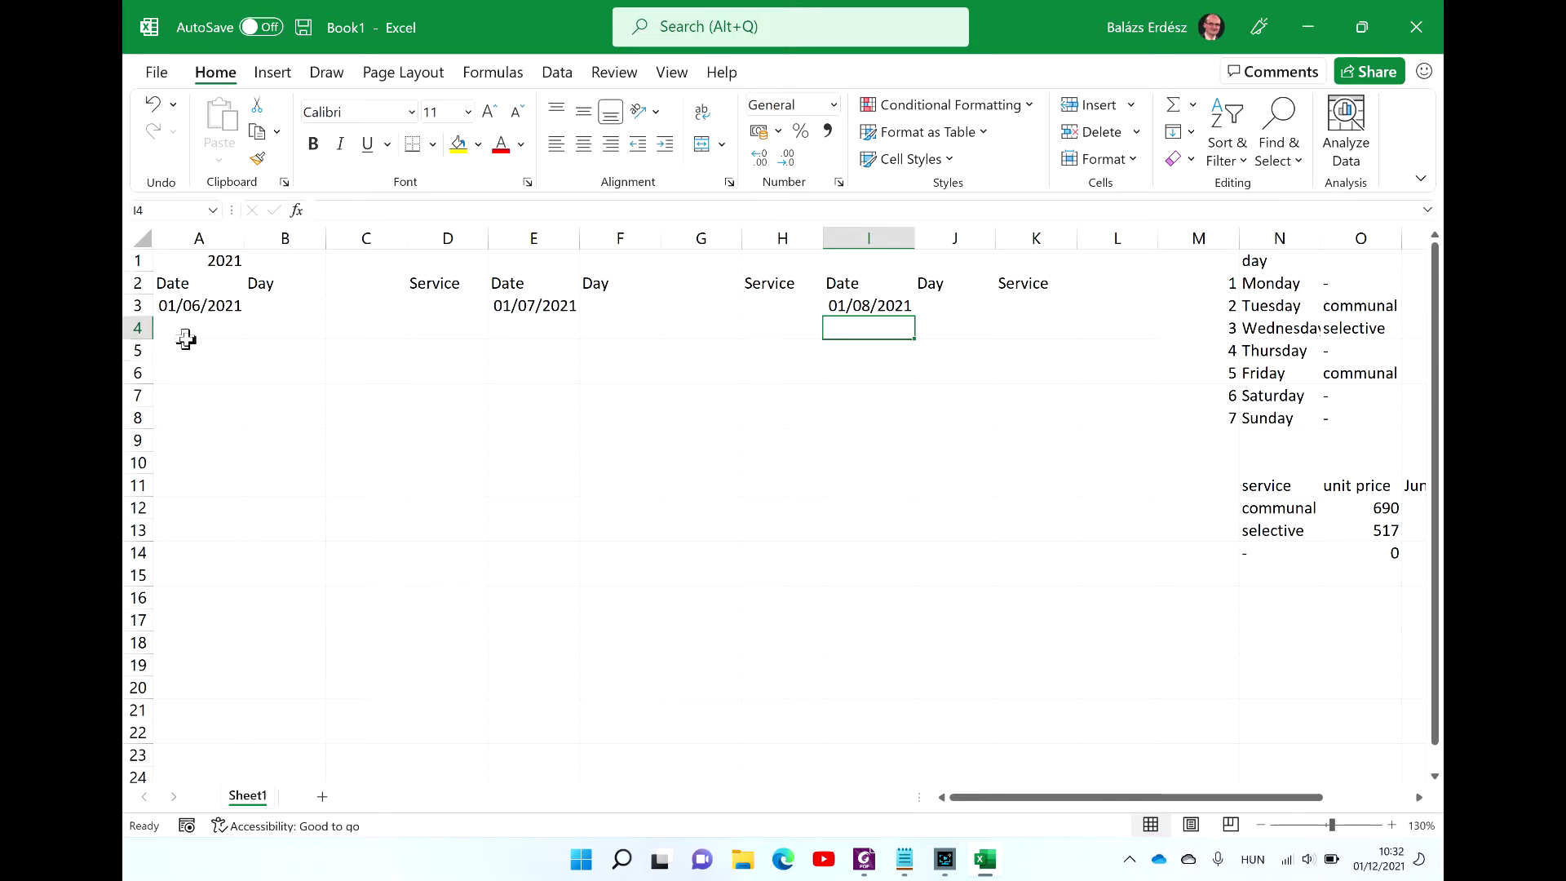
Step: Select cell A4, examine the PDF example and the task 5 instructions for the dates under A3, E3 and I3, and return to the workbook
left_click(214, 330)
key("alt+Tab")
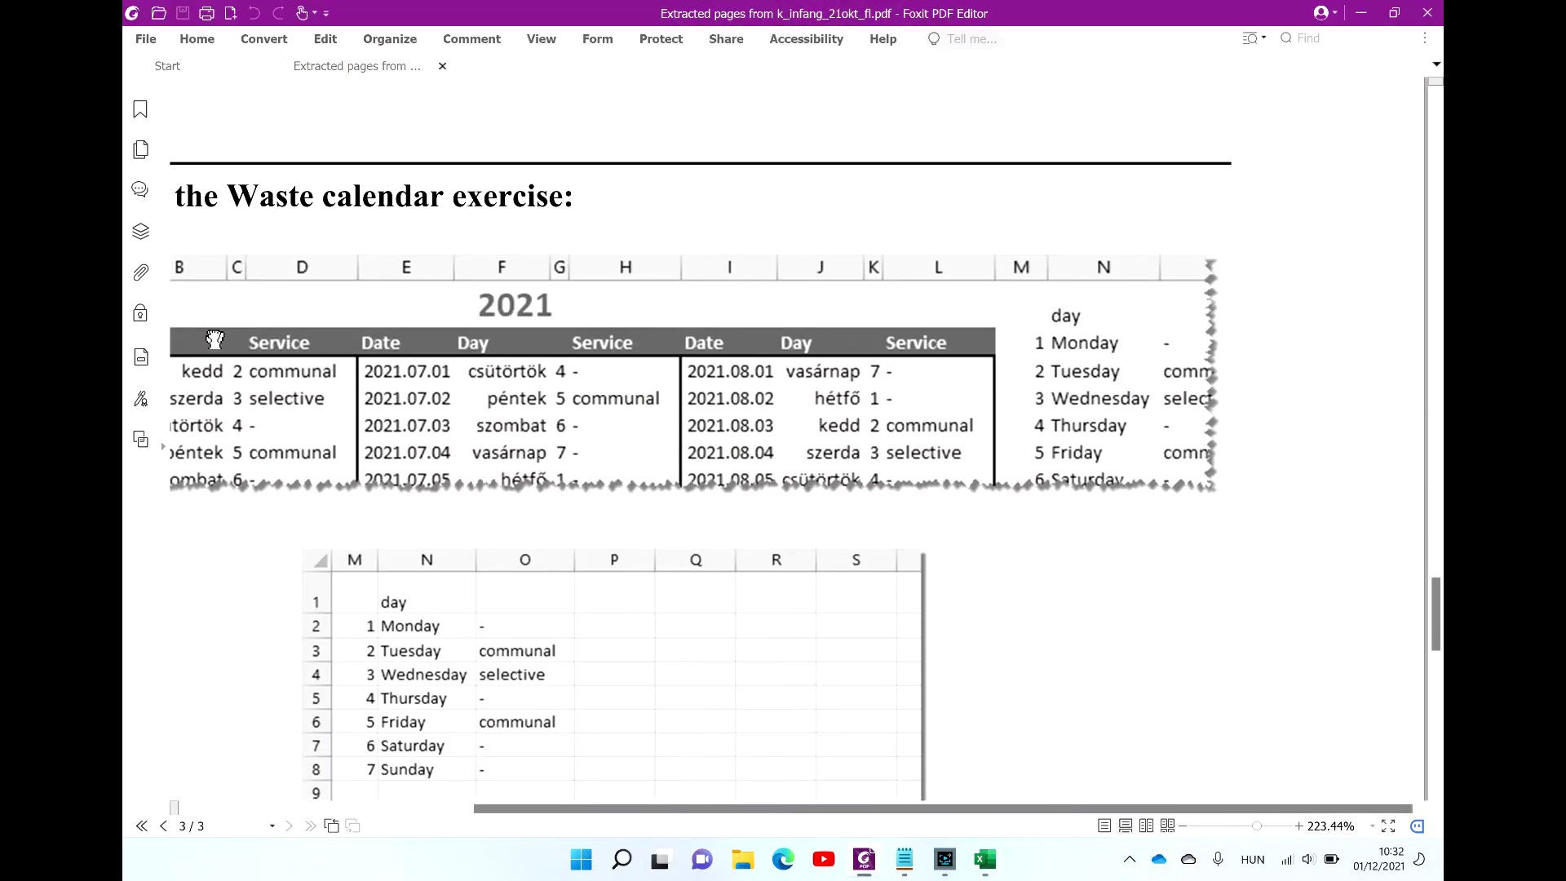
left_click_drag(214, 339, 490, 345)
scroll(840, 505, "down", 2)
scroll(840, 505, "up", 2)
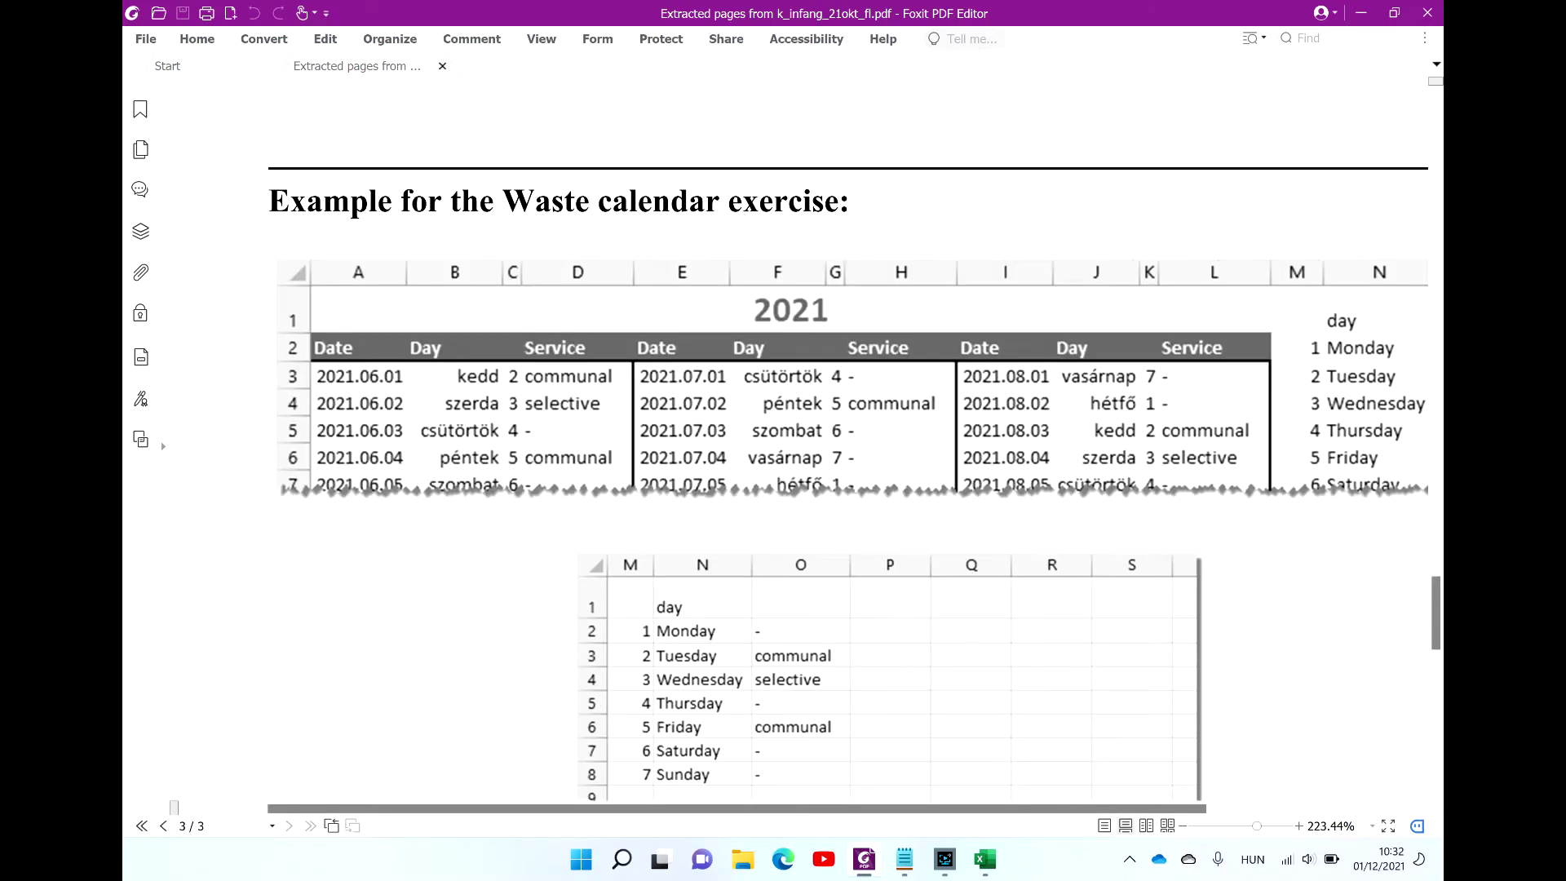
scroll(849, 448, "up", 15)
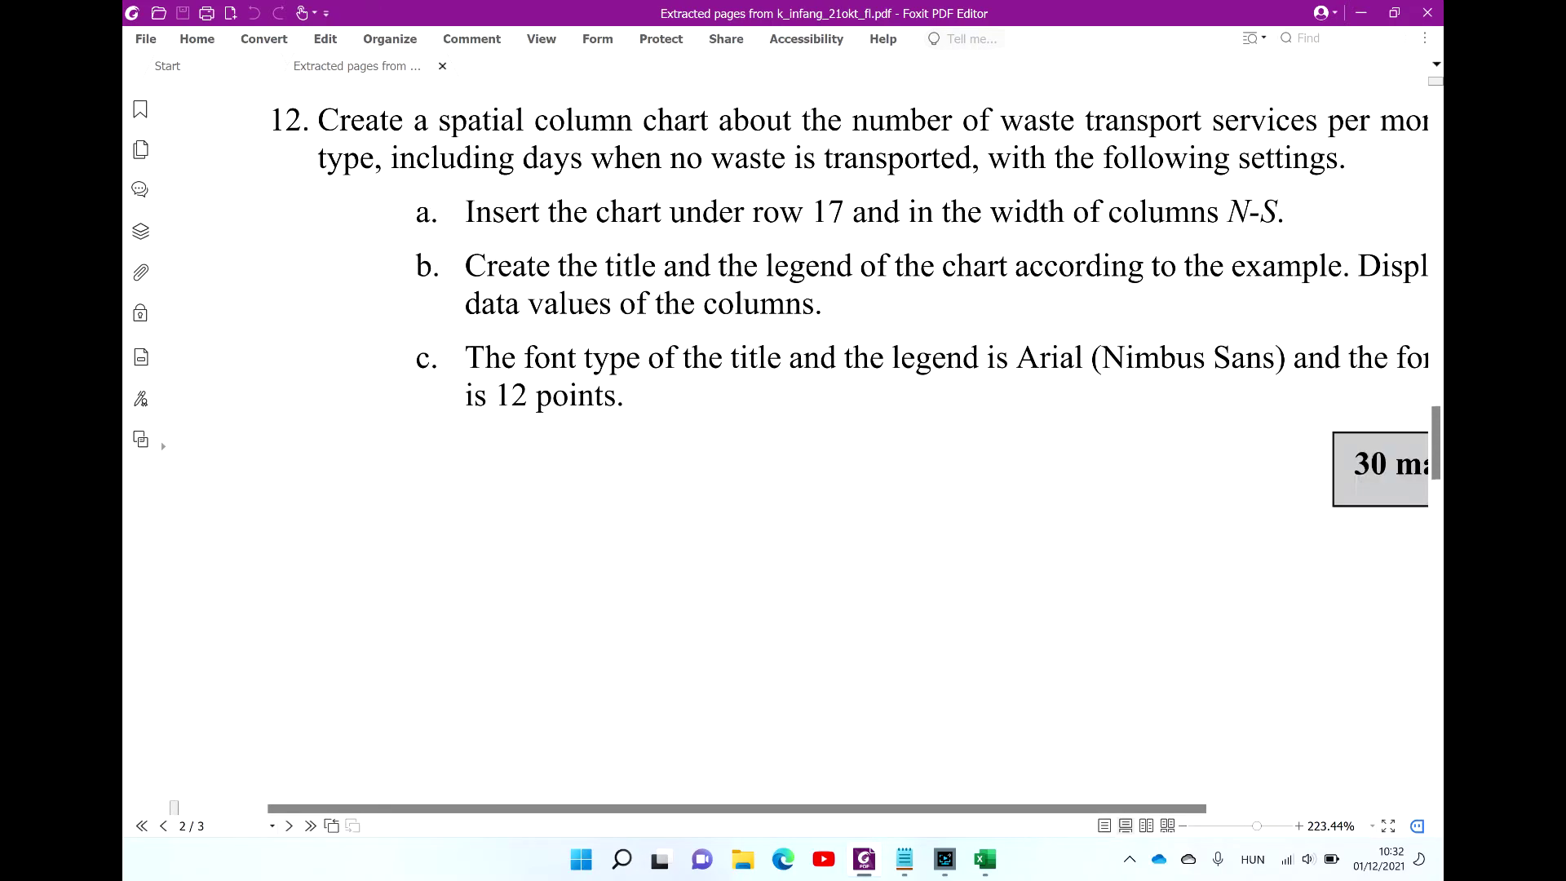
scroll(799, 445, "up", 15)
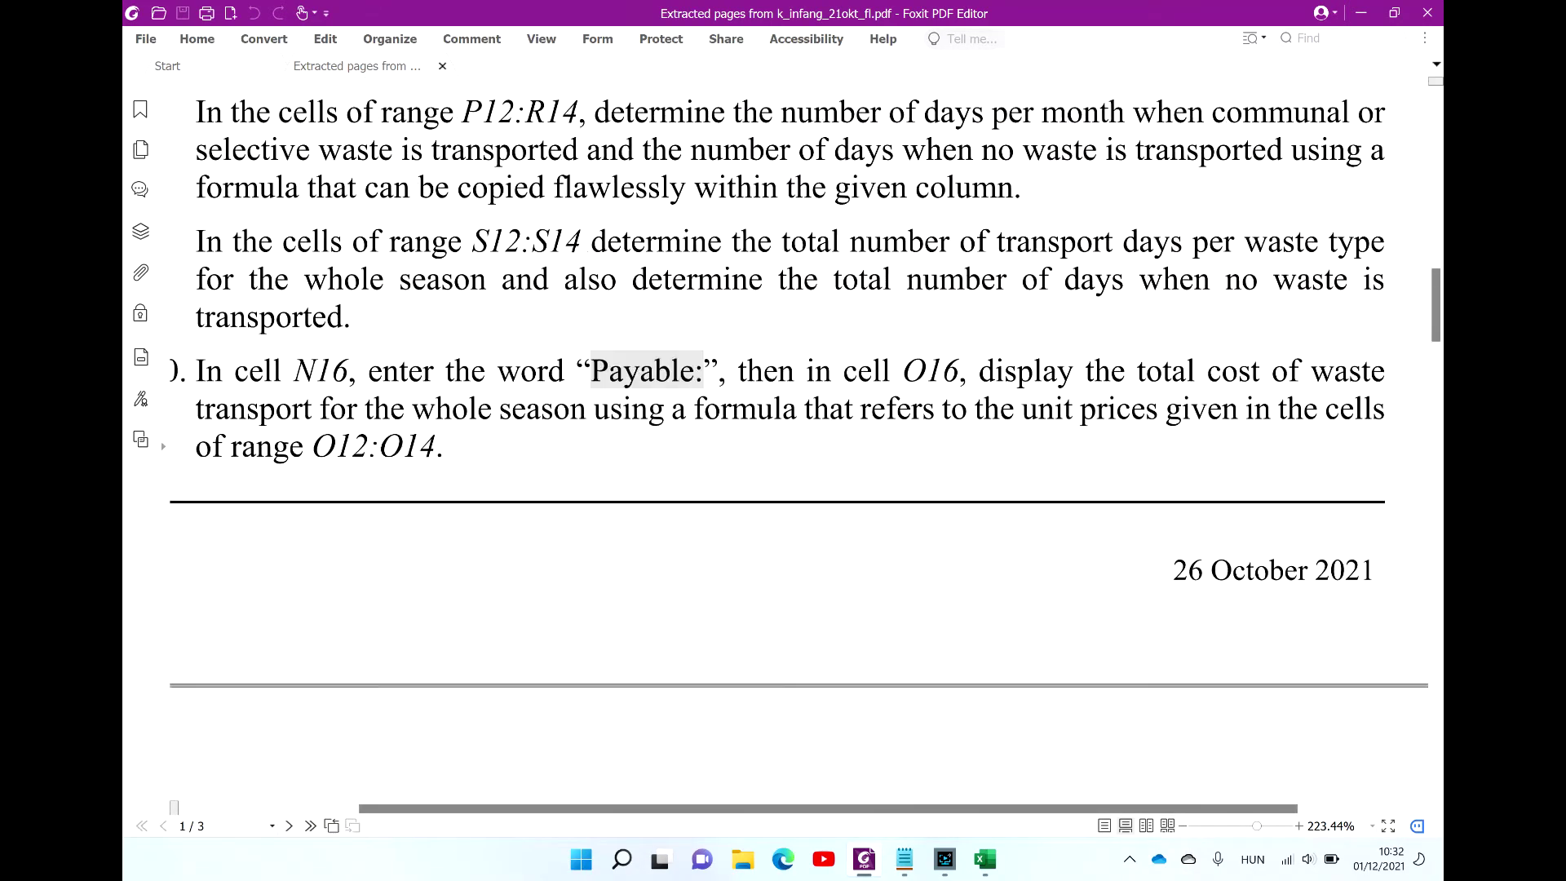
scroll(799, 444, "up", 15)
scroll(799, 444, "left", 2)
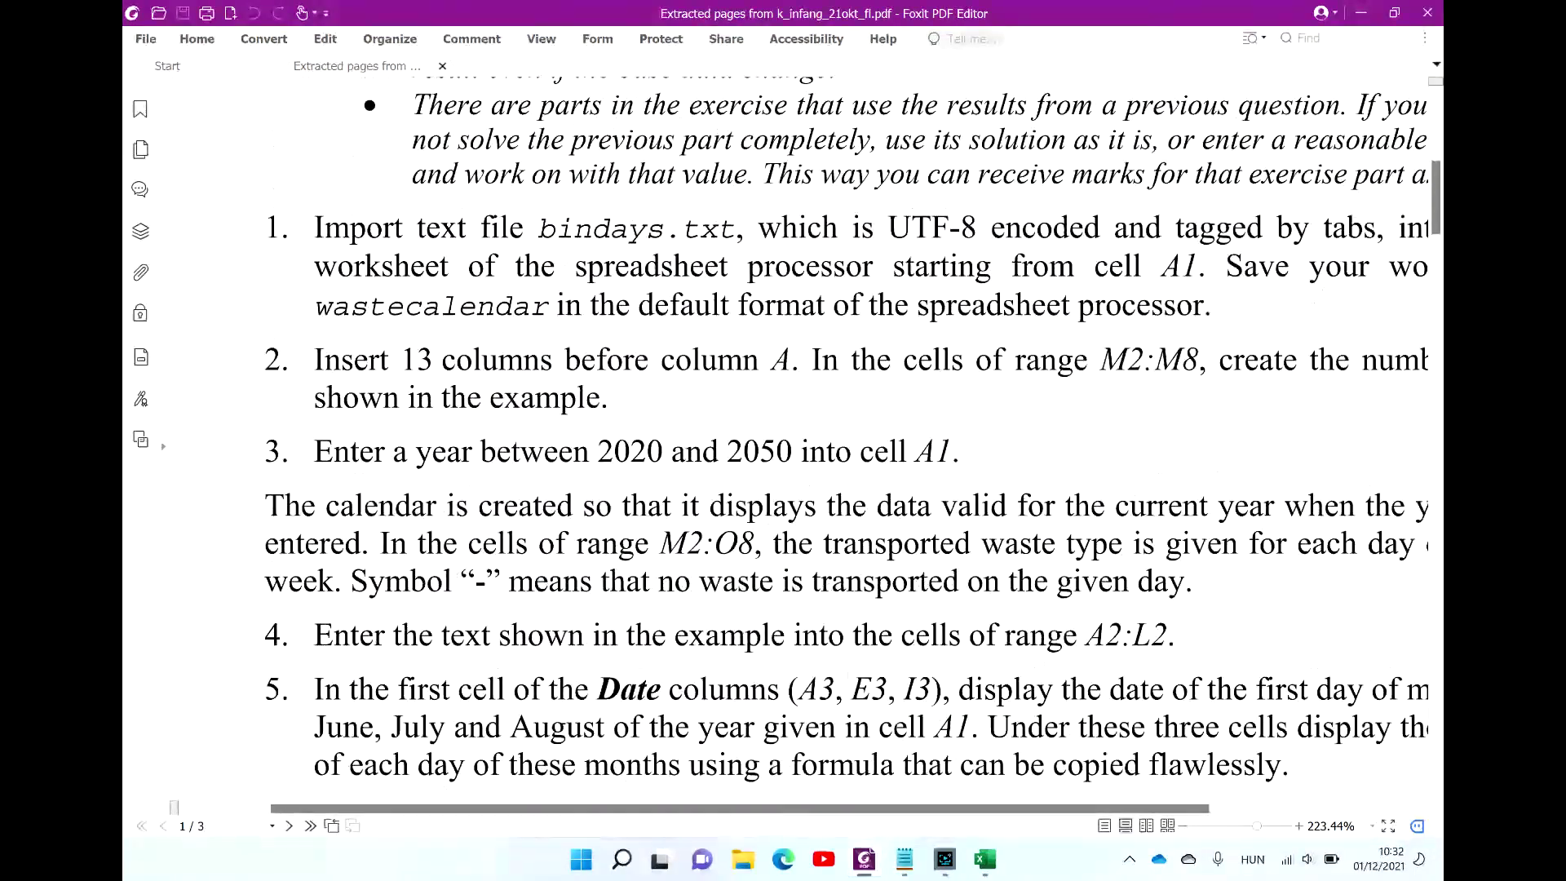
scroll(799, 444, "down", 10)
scroll(799, 444, "right", 1)
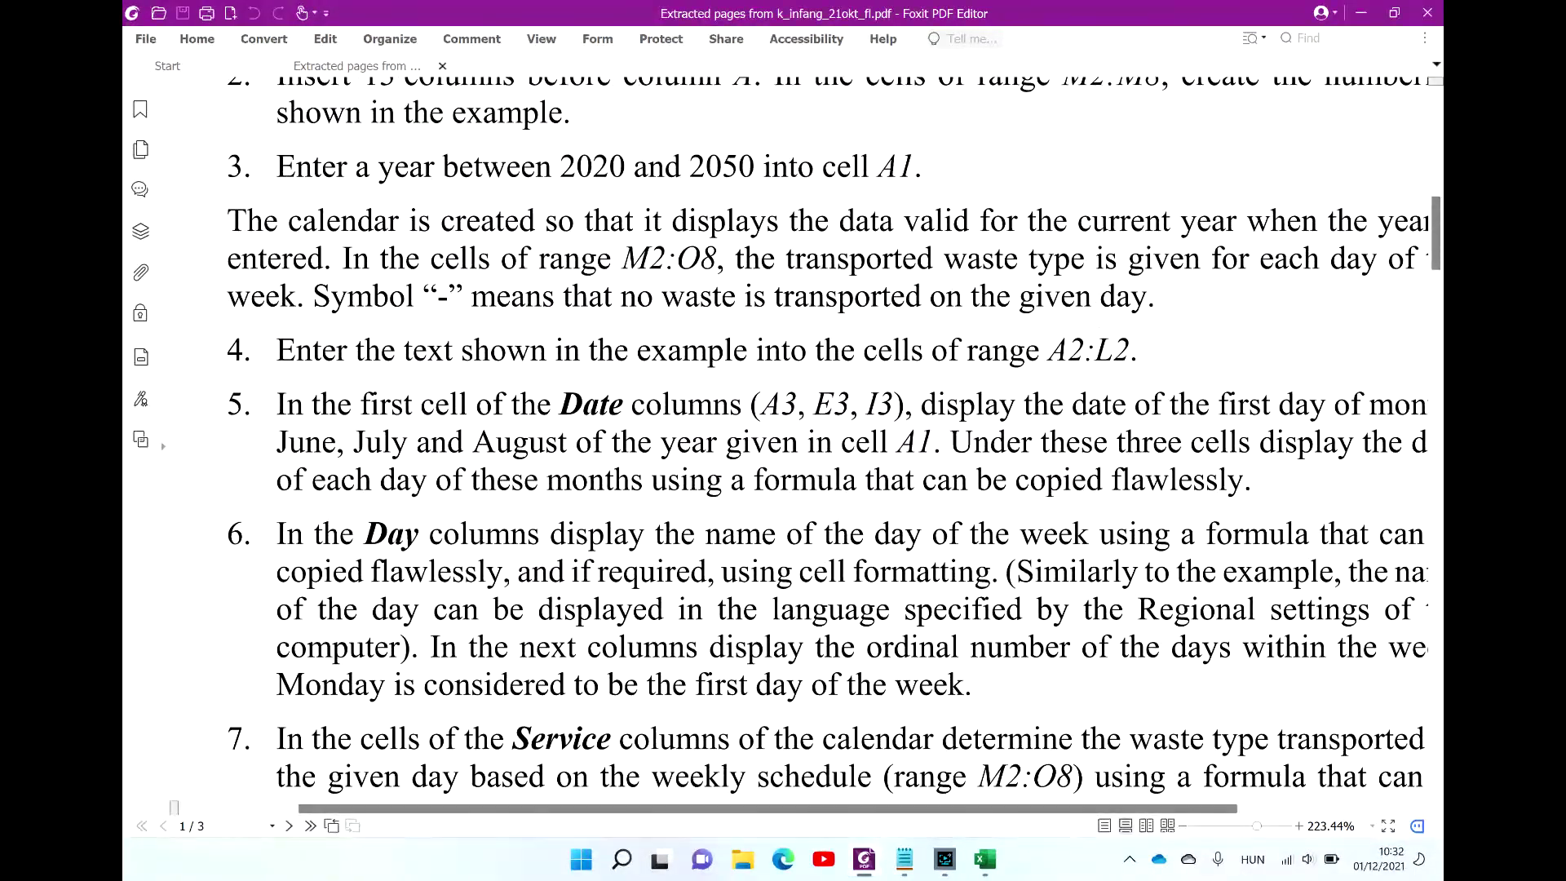
left_click_drag(918, 573, 931, 536)
scroll(932, 536, "down", 3)
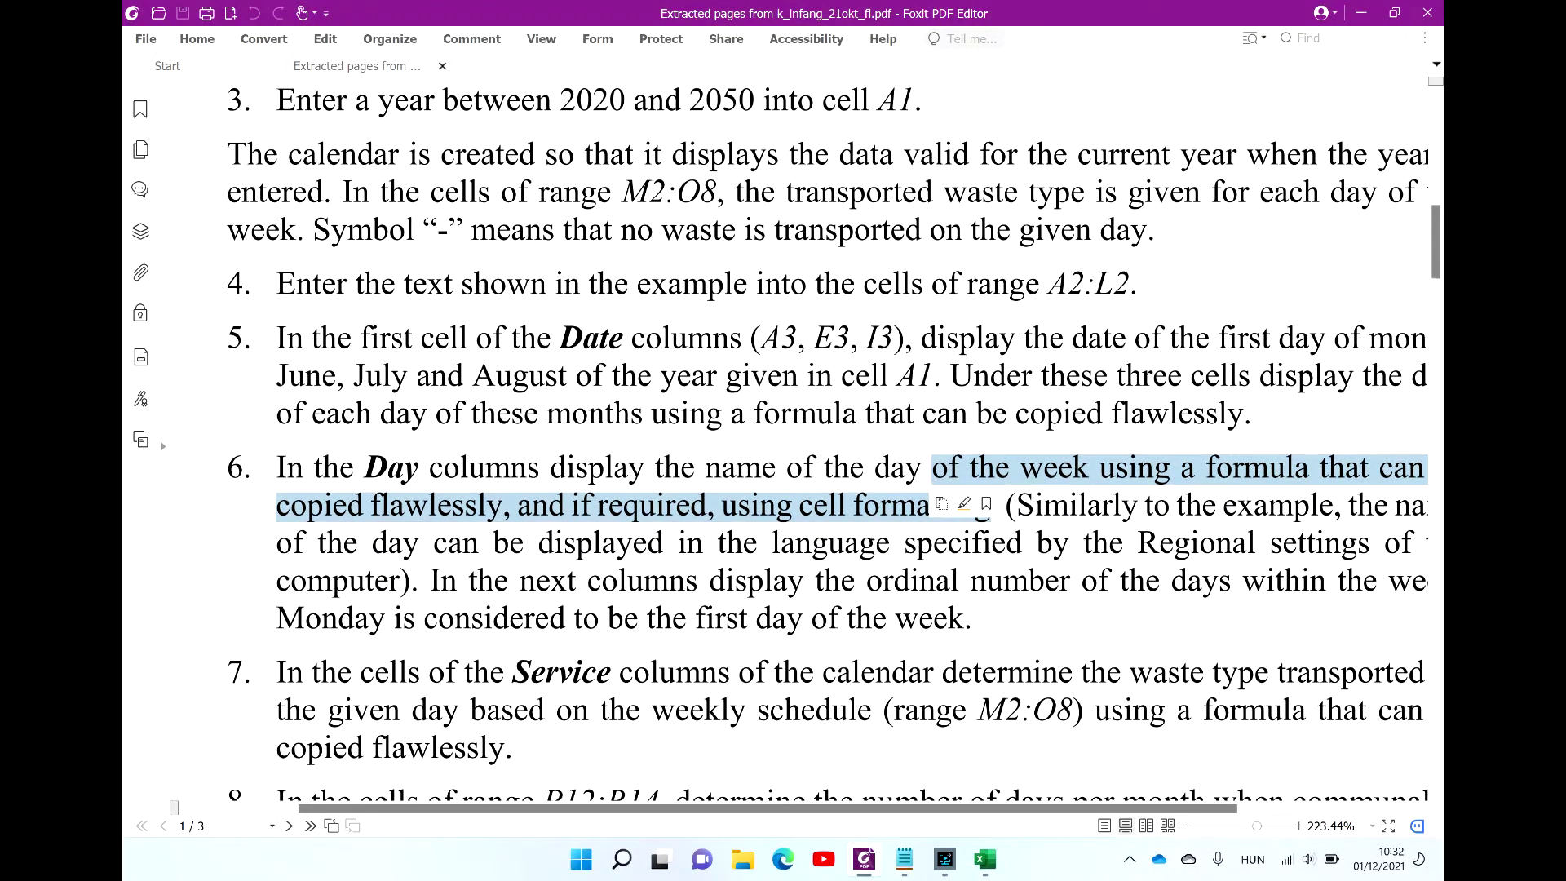
left_click_drag(917, 334, 836, 314)
scroll(800, 445, "right", 2)
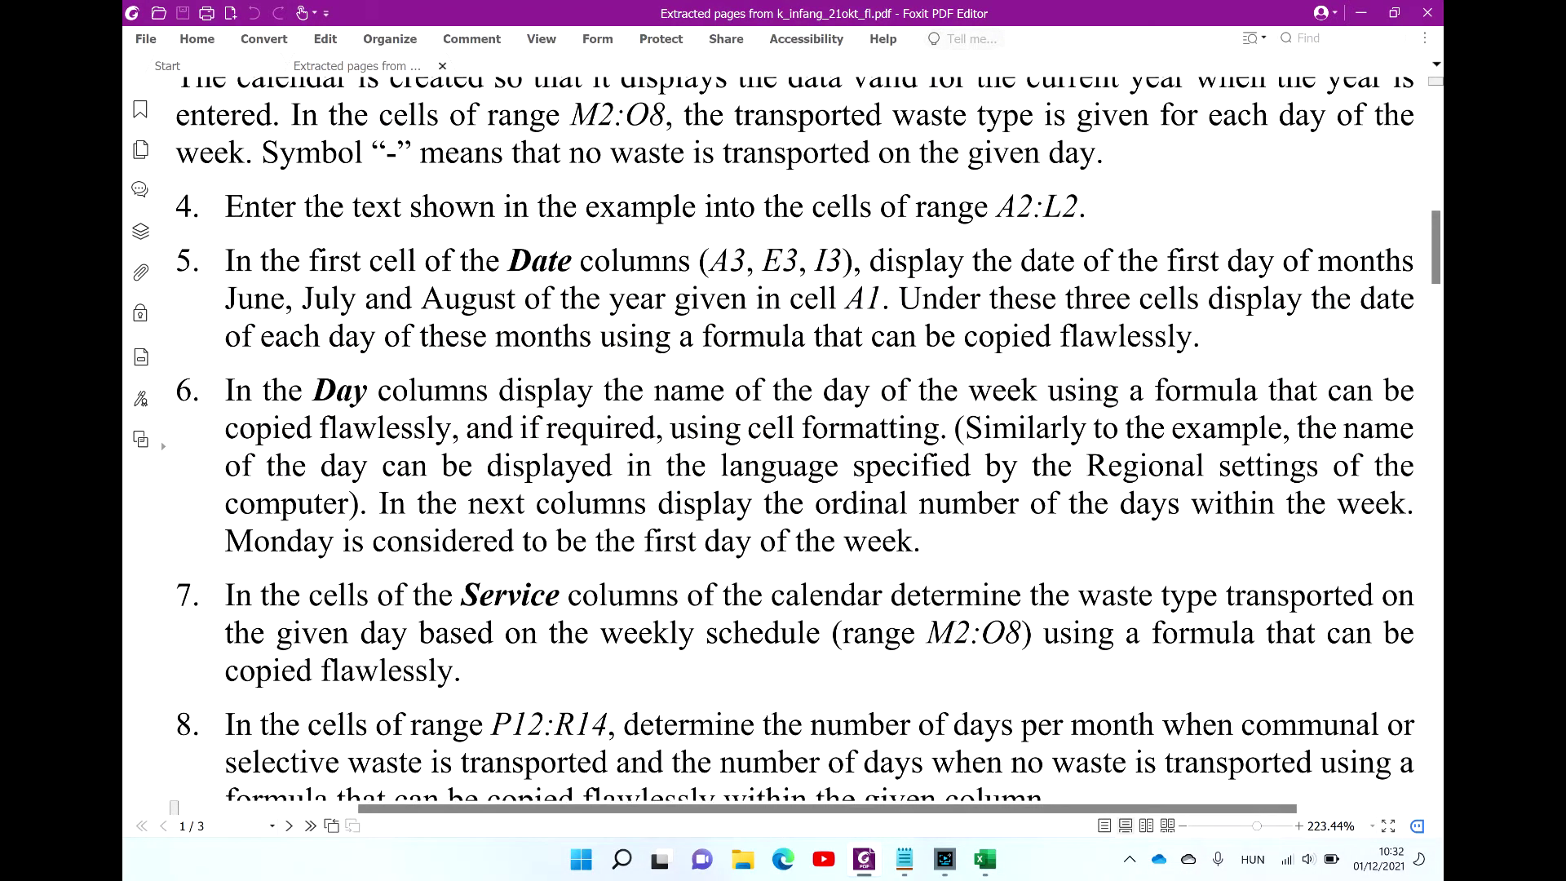
scroll(775, 444, "left", 1)
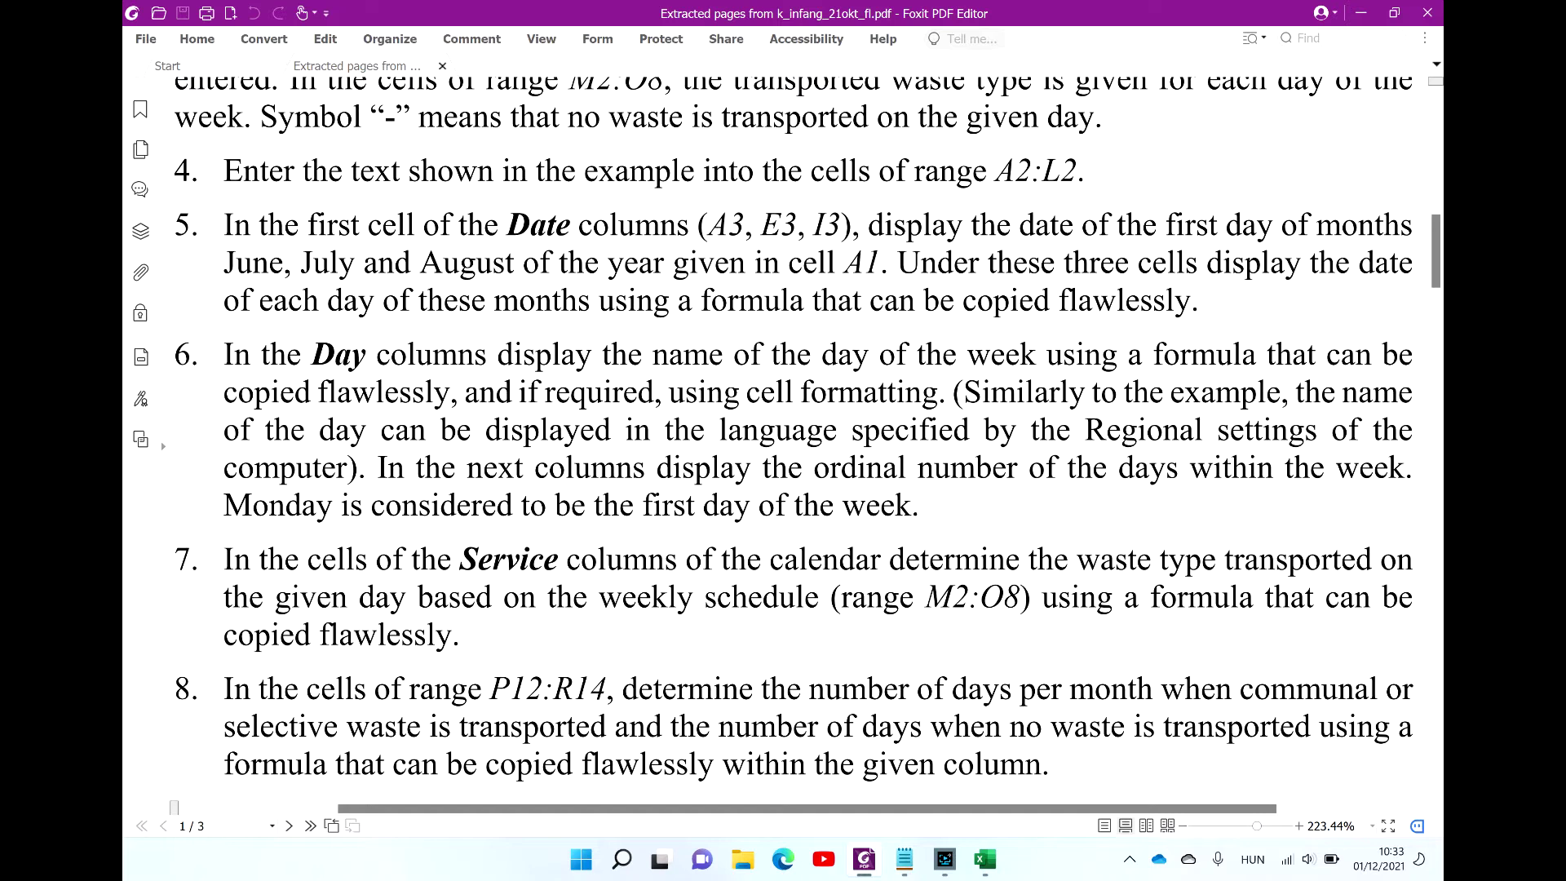
key("alt+Tab")
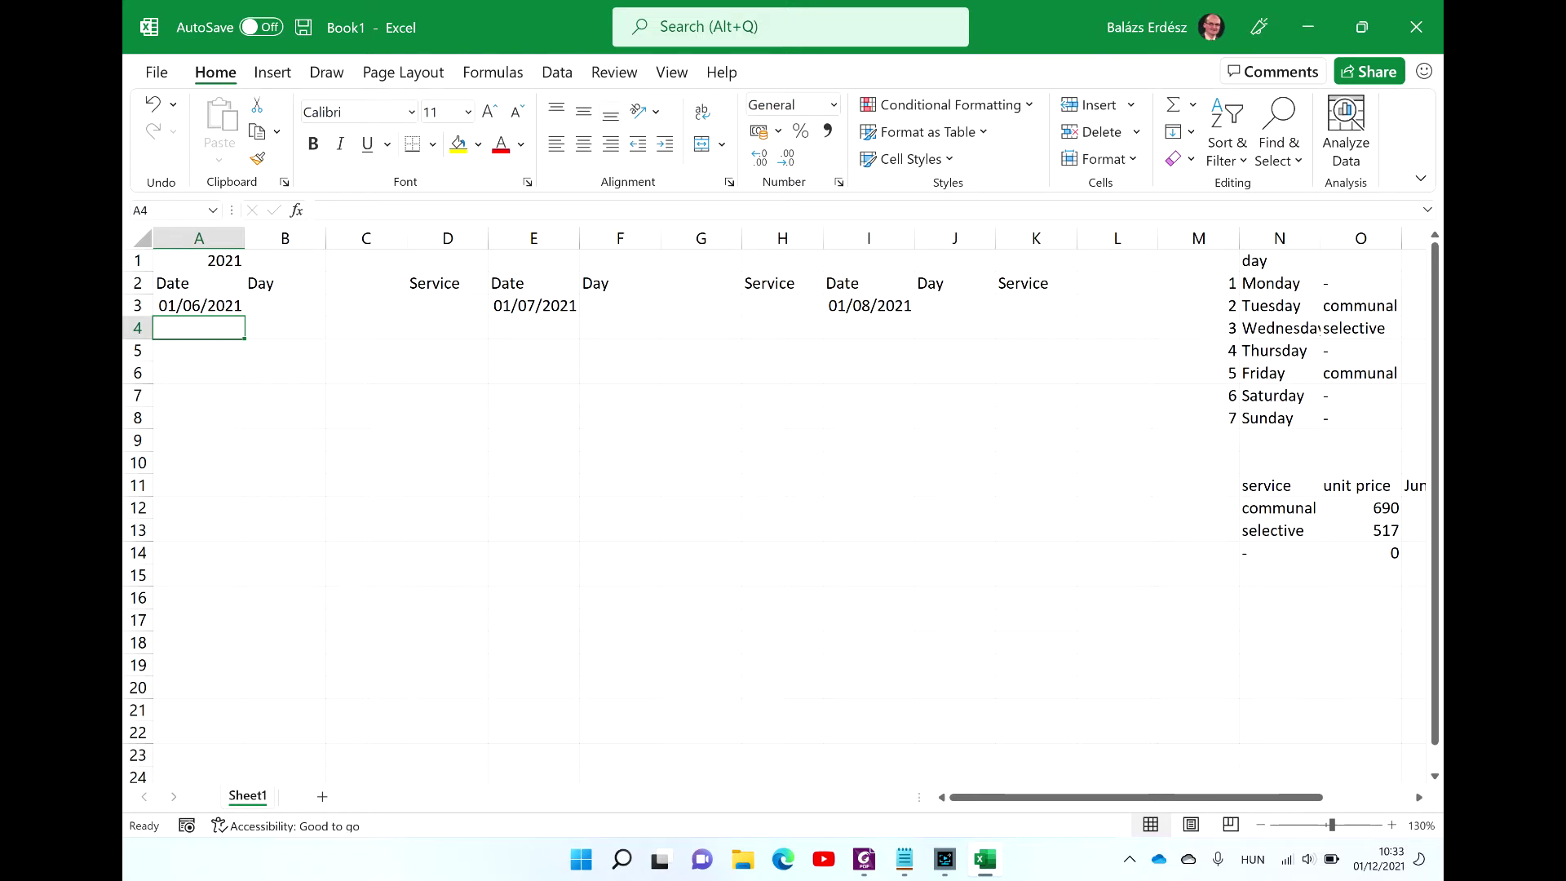
Step: Enter the formula =A3+1 in cell A4 for the following day's date, and reselect the cell
type("=")
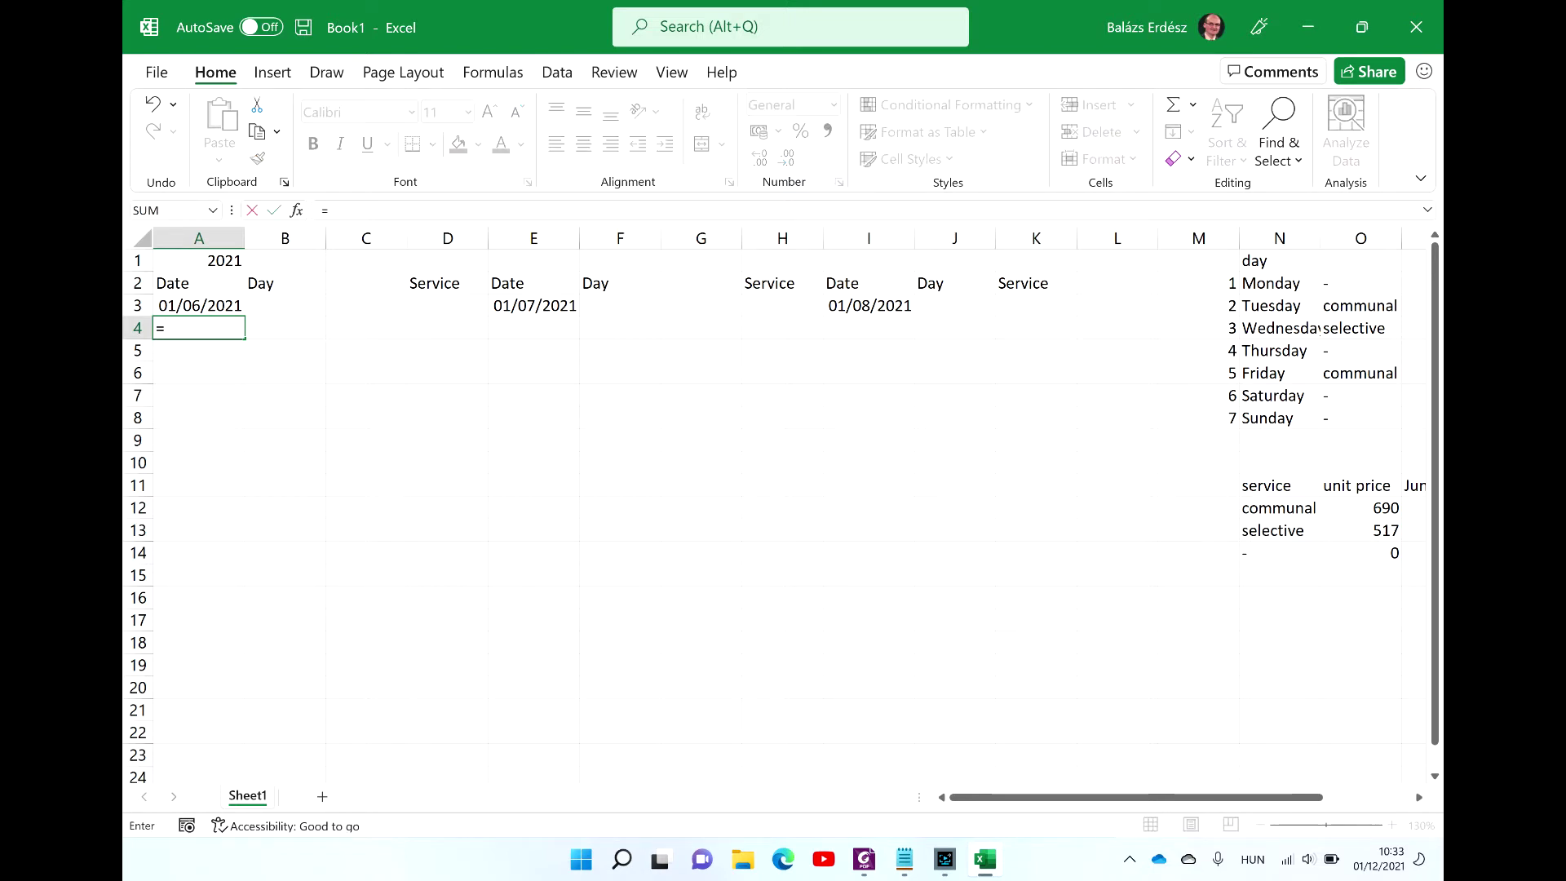
left_click(212, 307)
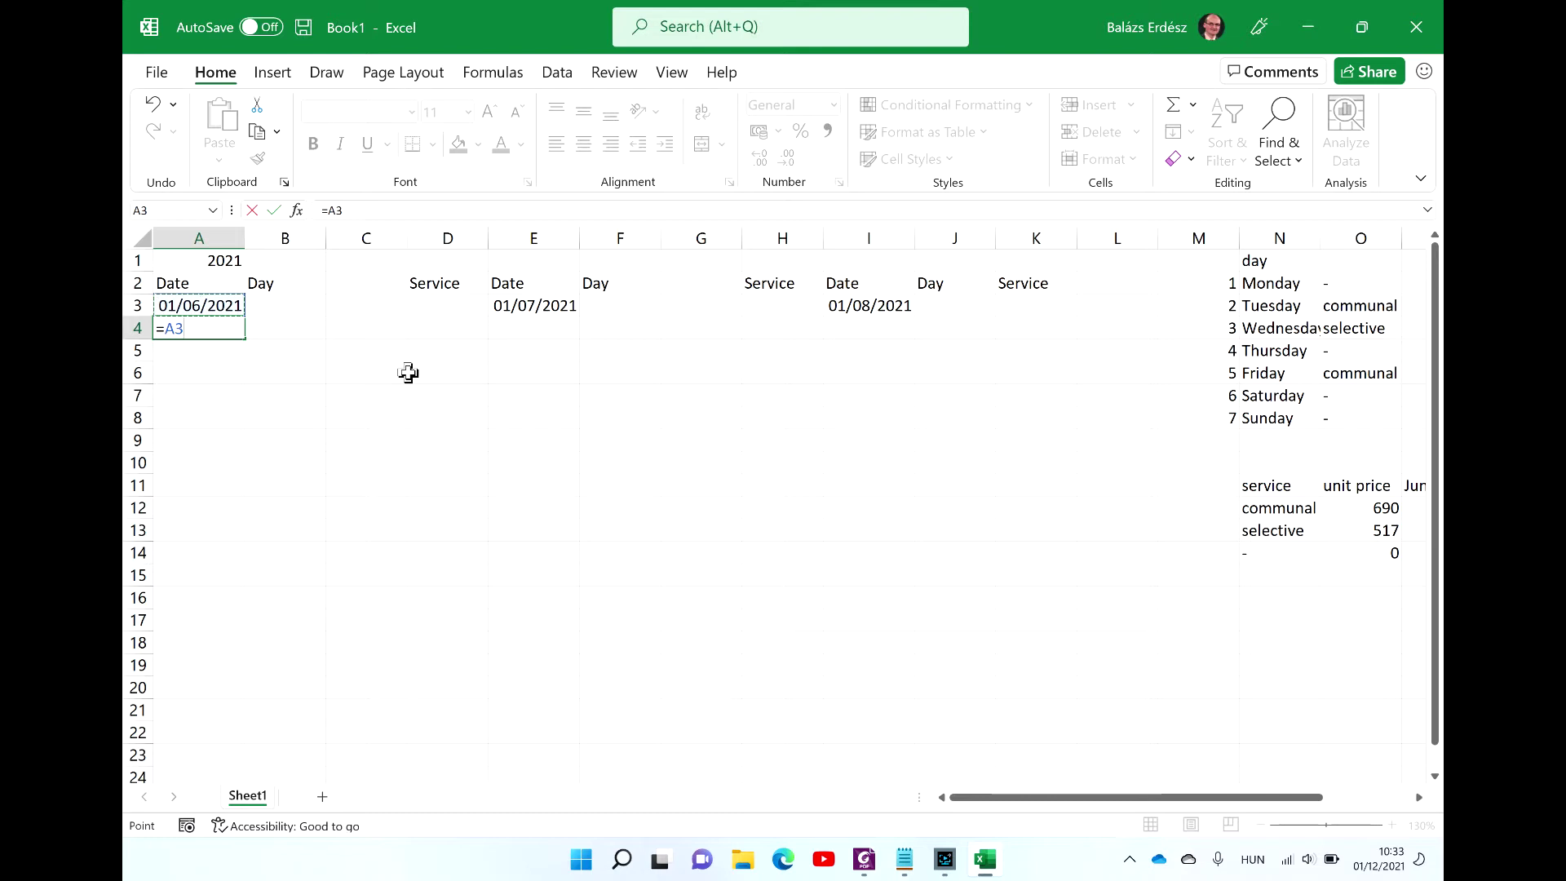
type("+")
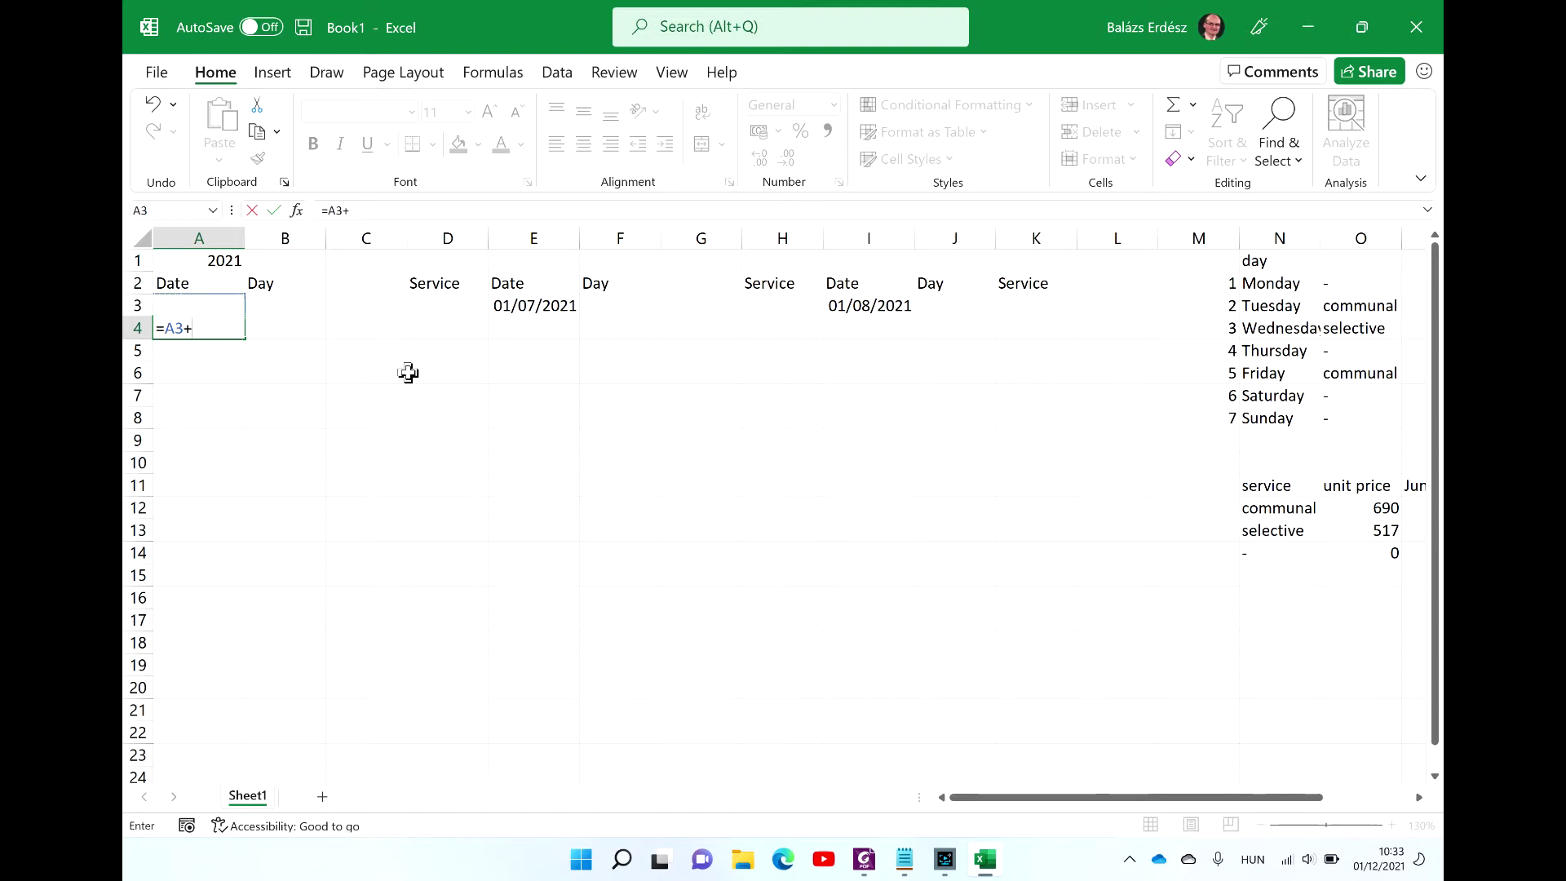
type("1")
key("Return")
key("Up")
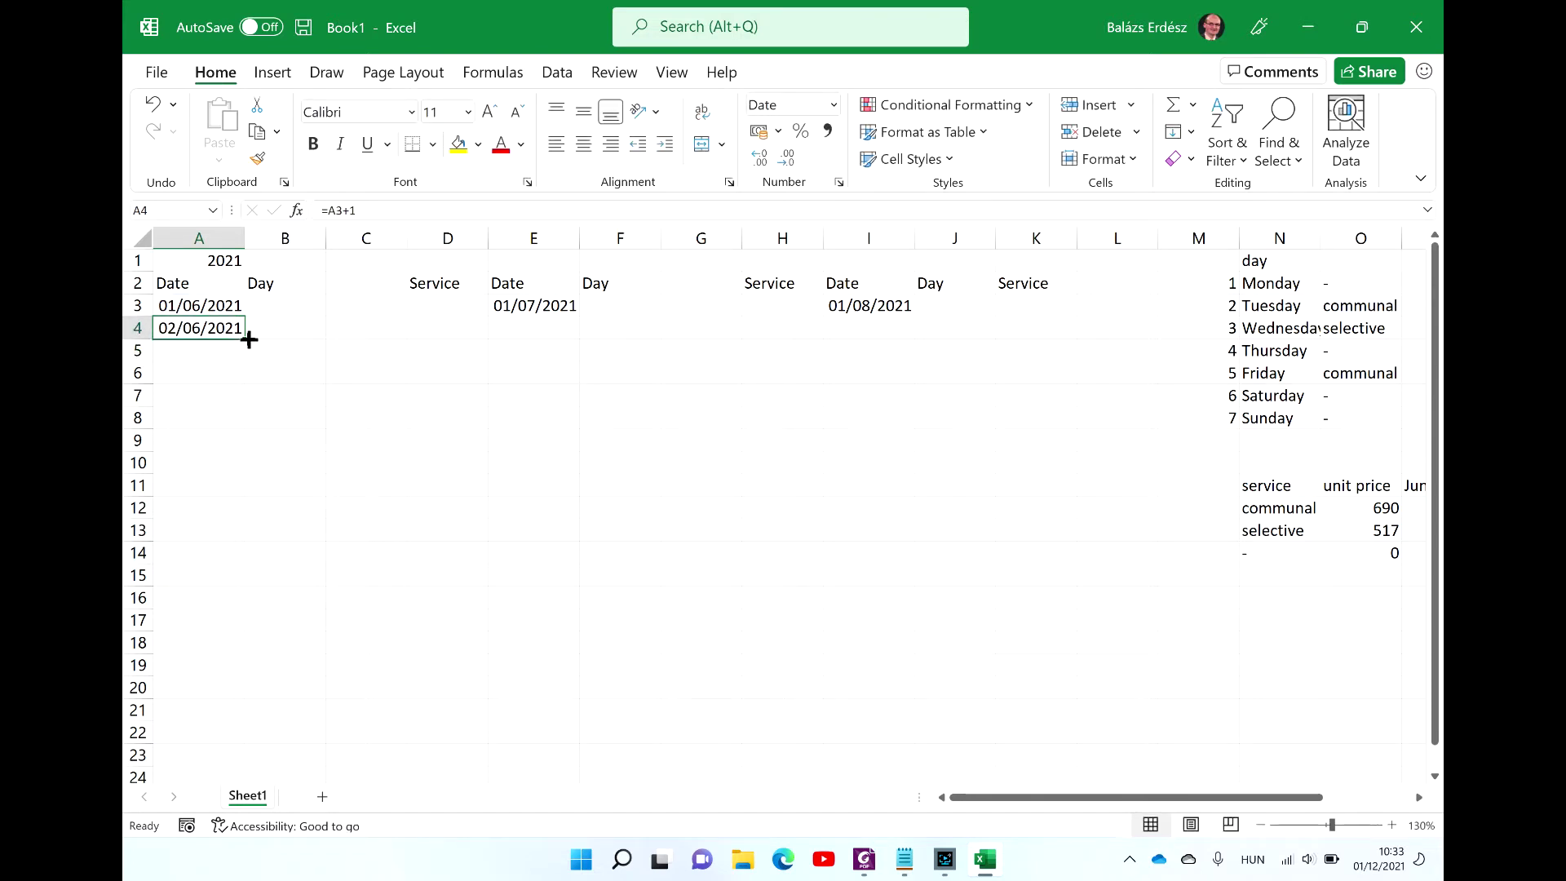
Step: Fill the next-day formula from A4 down to A32 to complete the June Date column
left_click_drag(249, 340, 221, 751)
left_click(217, 737)
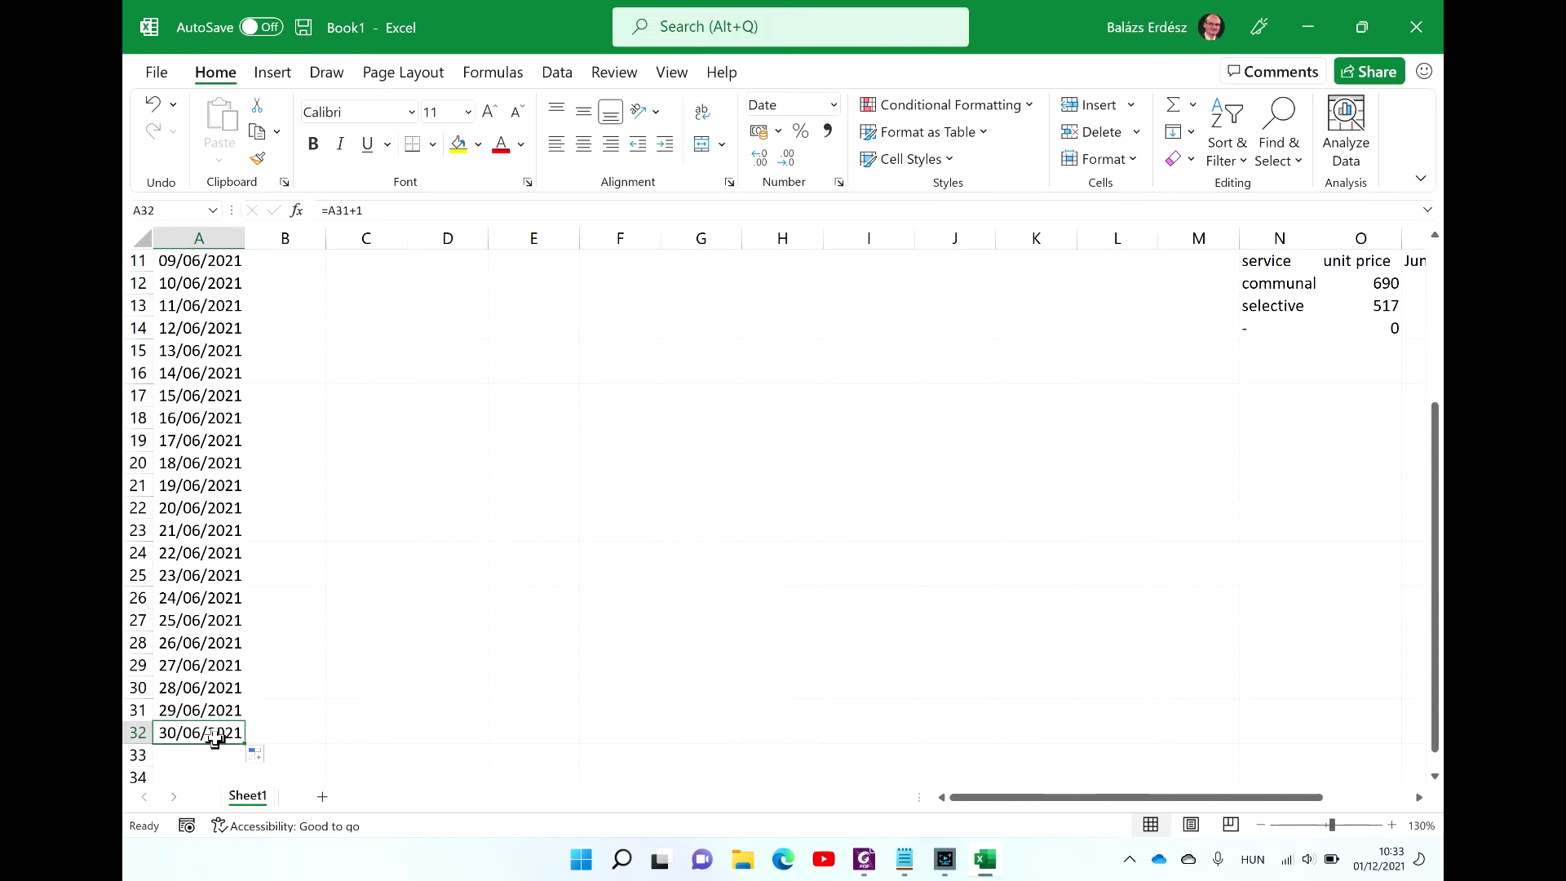
Step: Enter the formula =E3+1 in cell E4 for the second day of July
key("Right")
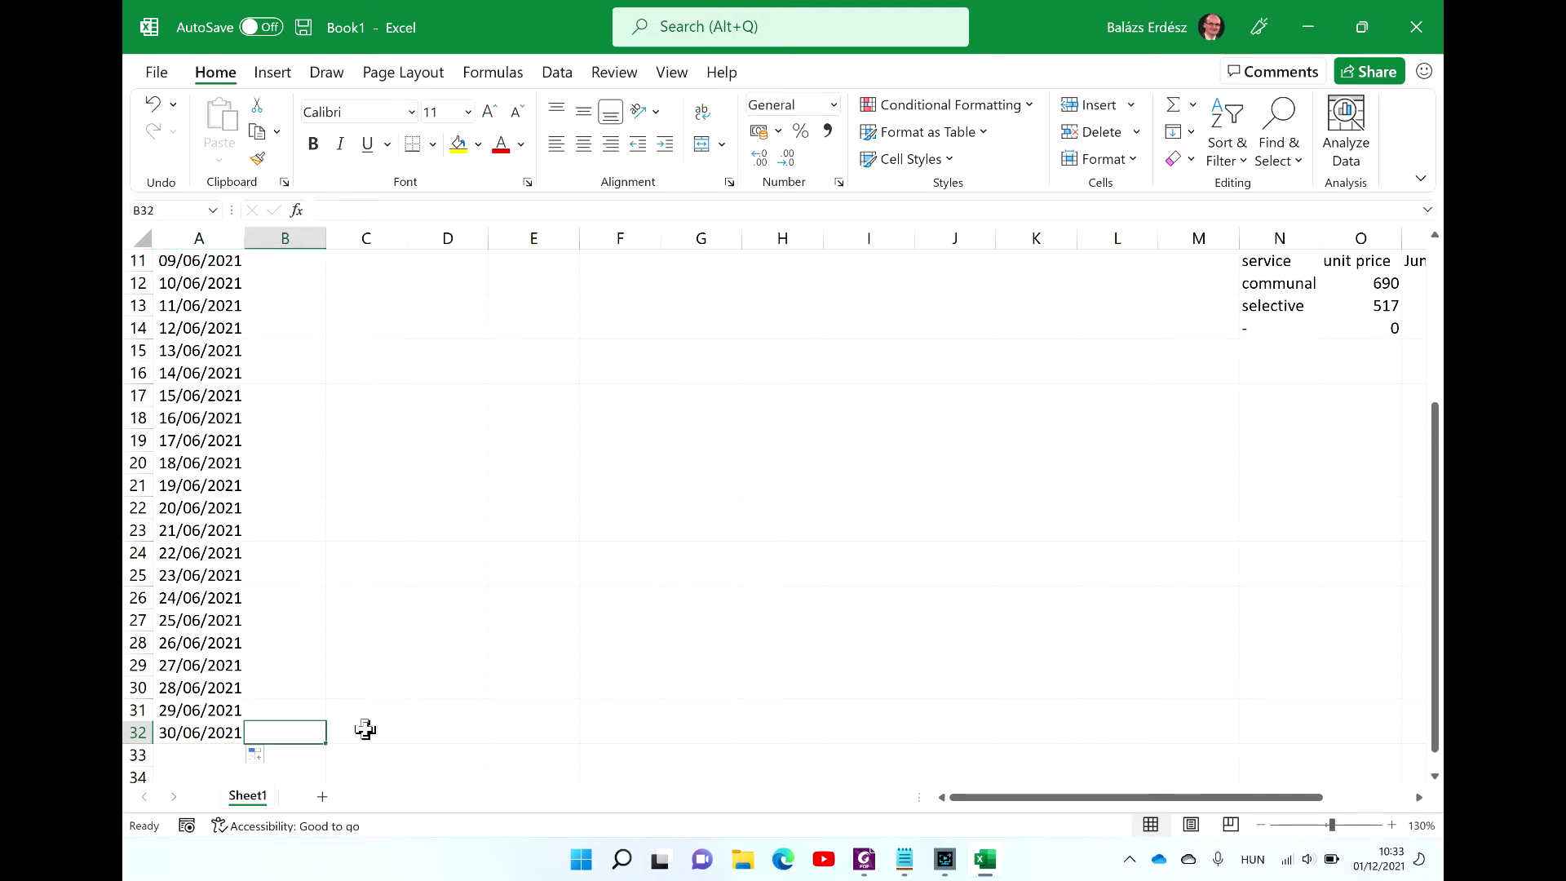
key("Up")
key("Up")
key("Up")
key("Up")
key("Up")
key("Up")
key("Up")
key("Up")
key("Up")
key("Up")
key("Up")
key("Up")
key("Up")
key("Up")
key("Up")
key("Up")
key("Up")
key("Up")
key("Up")
key("Up")
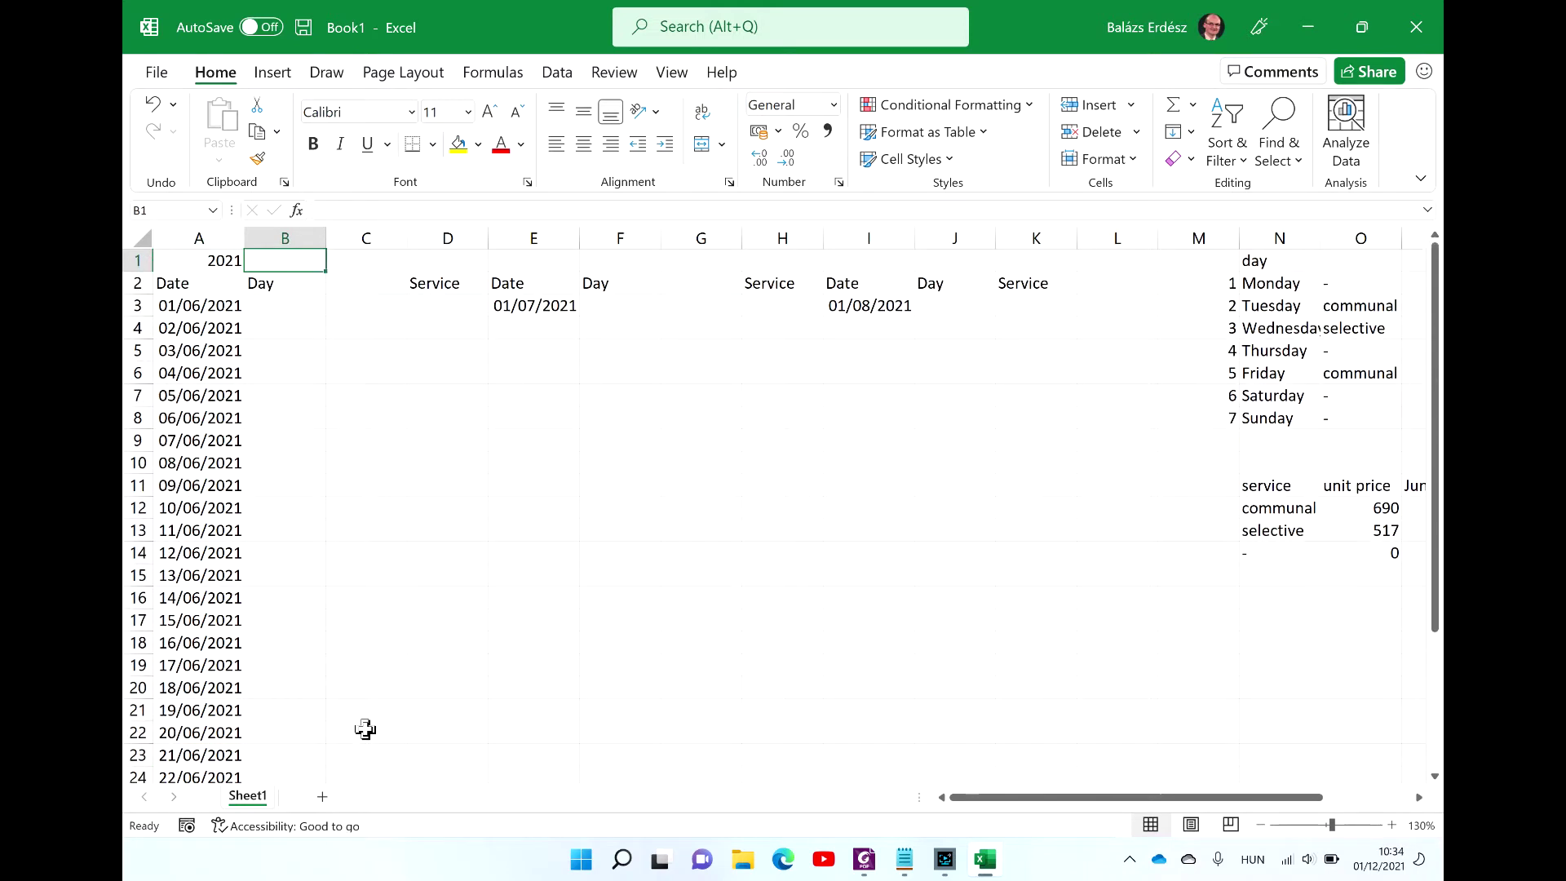
key("Down")
key("Down")
key("Right")
key("Right")
key("Right")
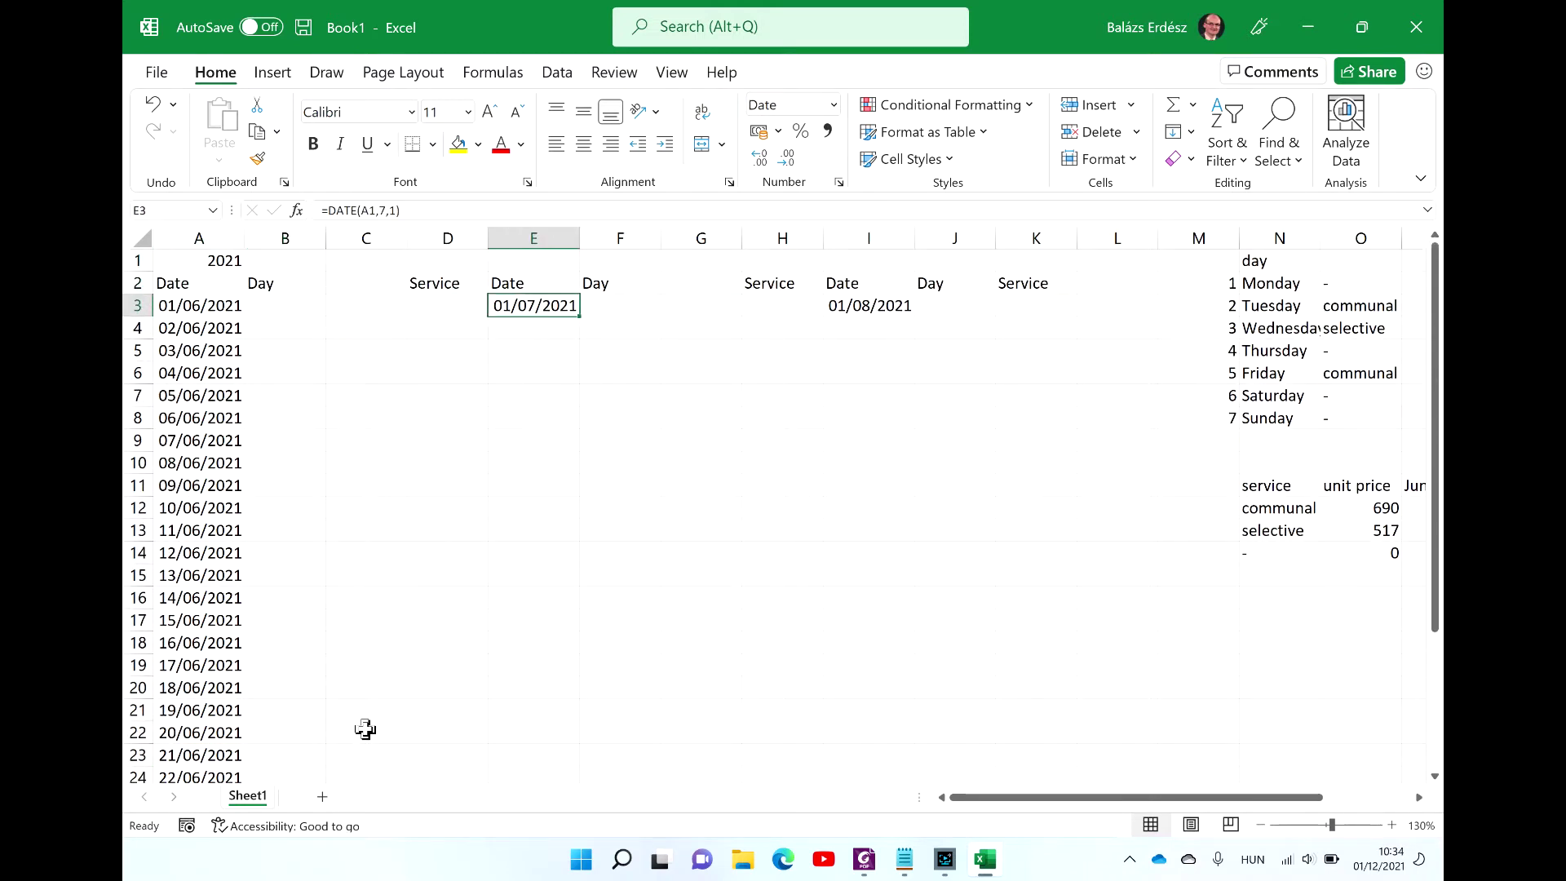
key("Down")
type("=")
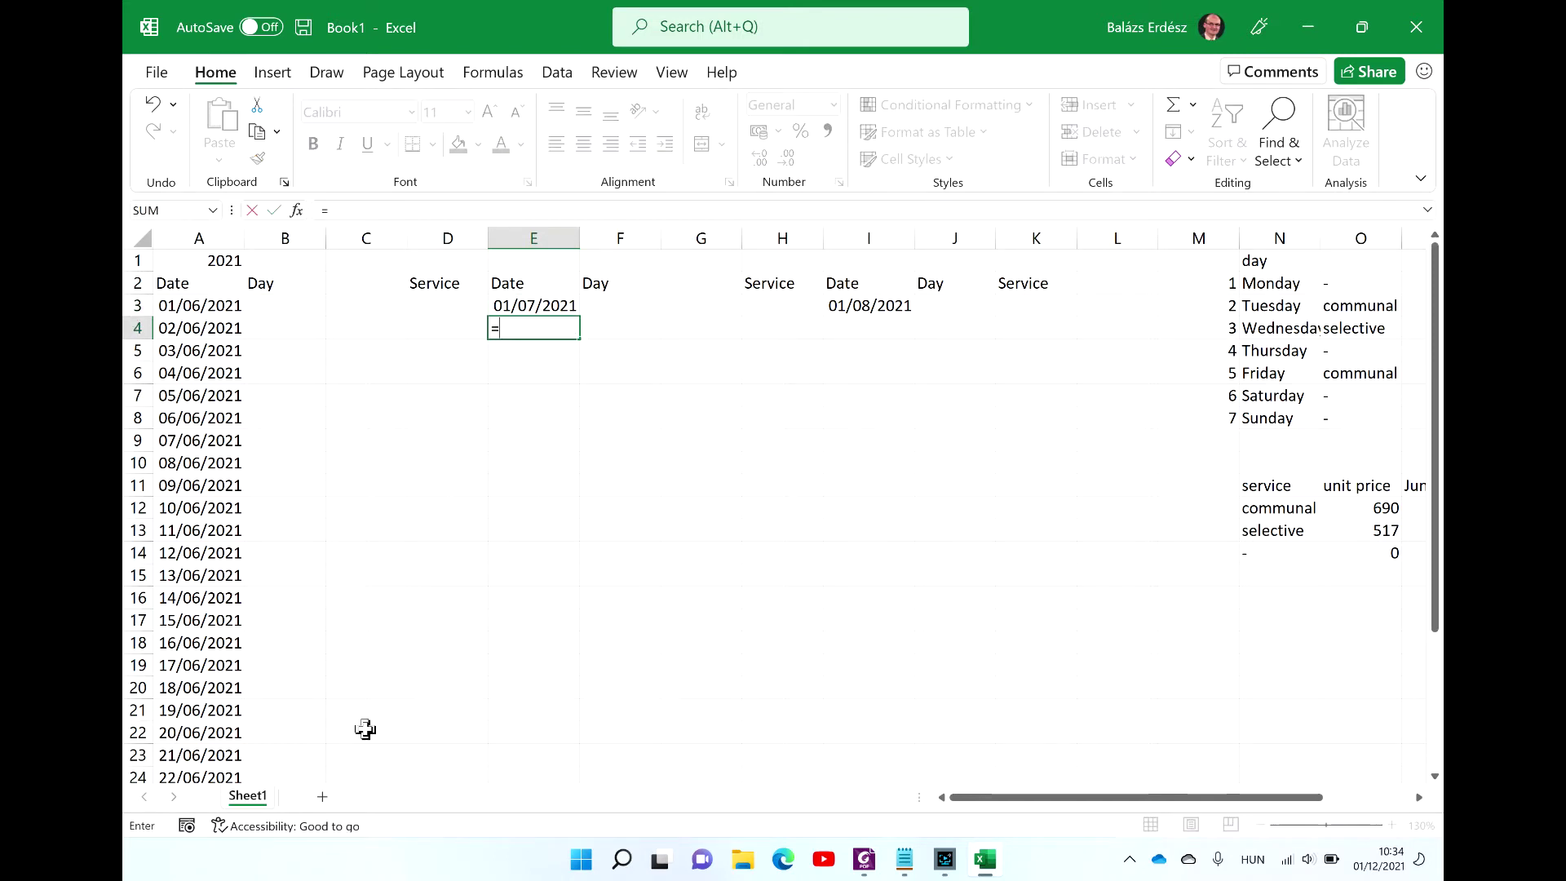
left_click(540, 307)
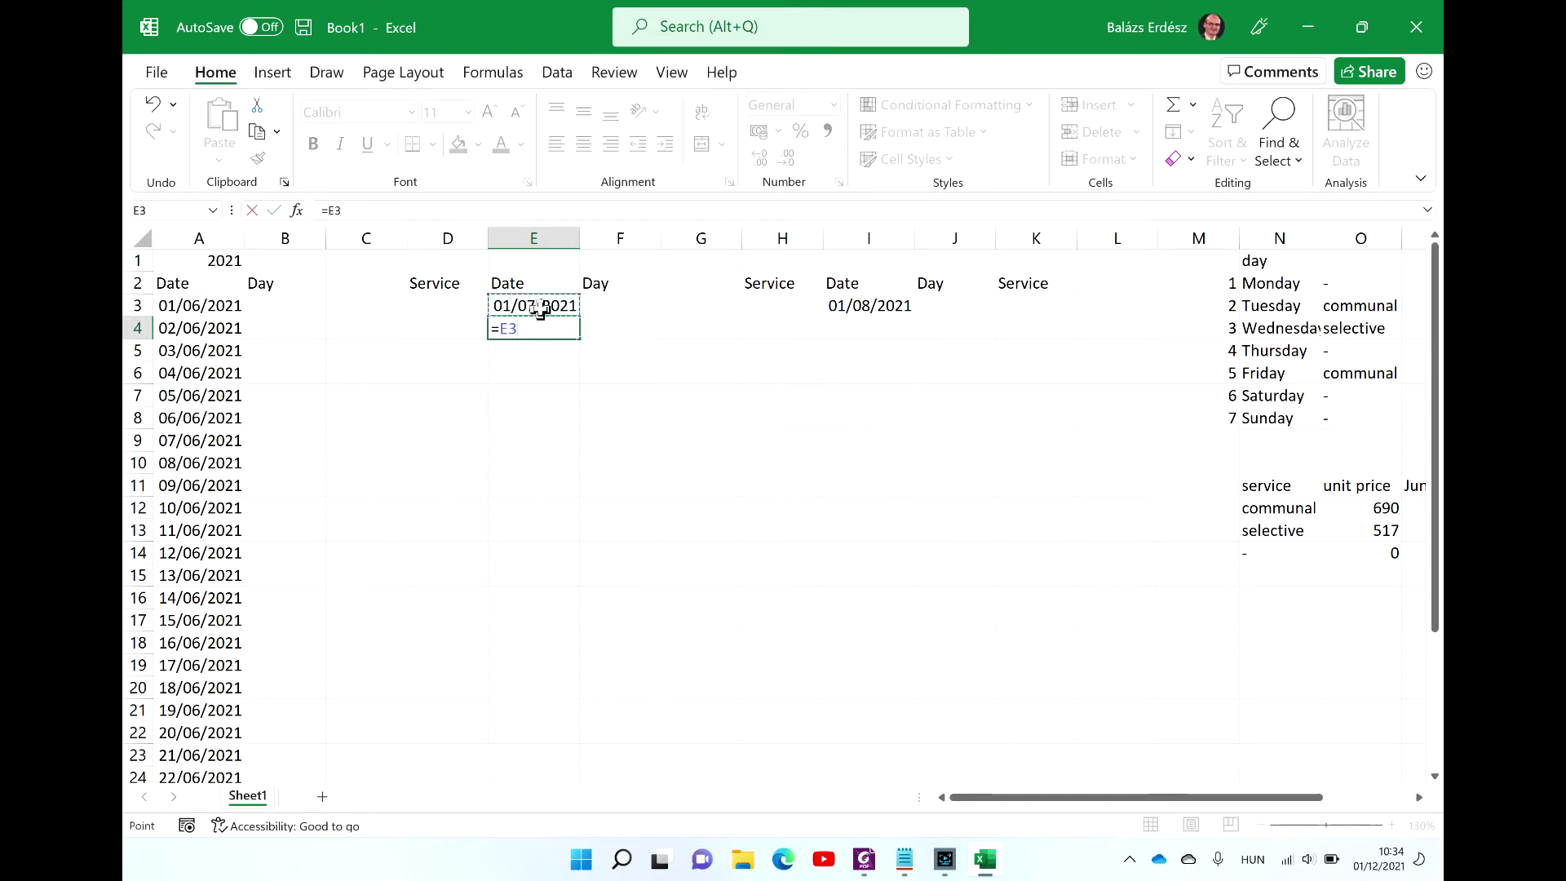
type("+")
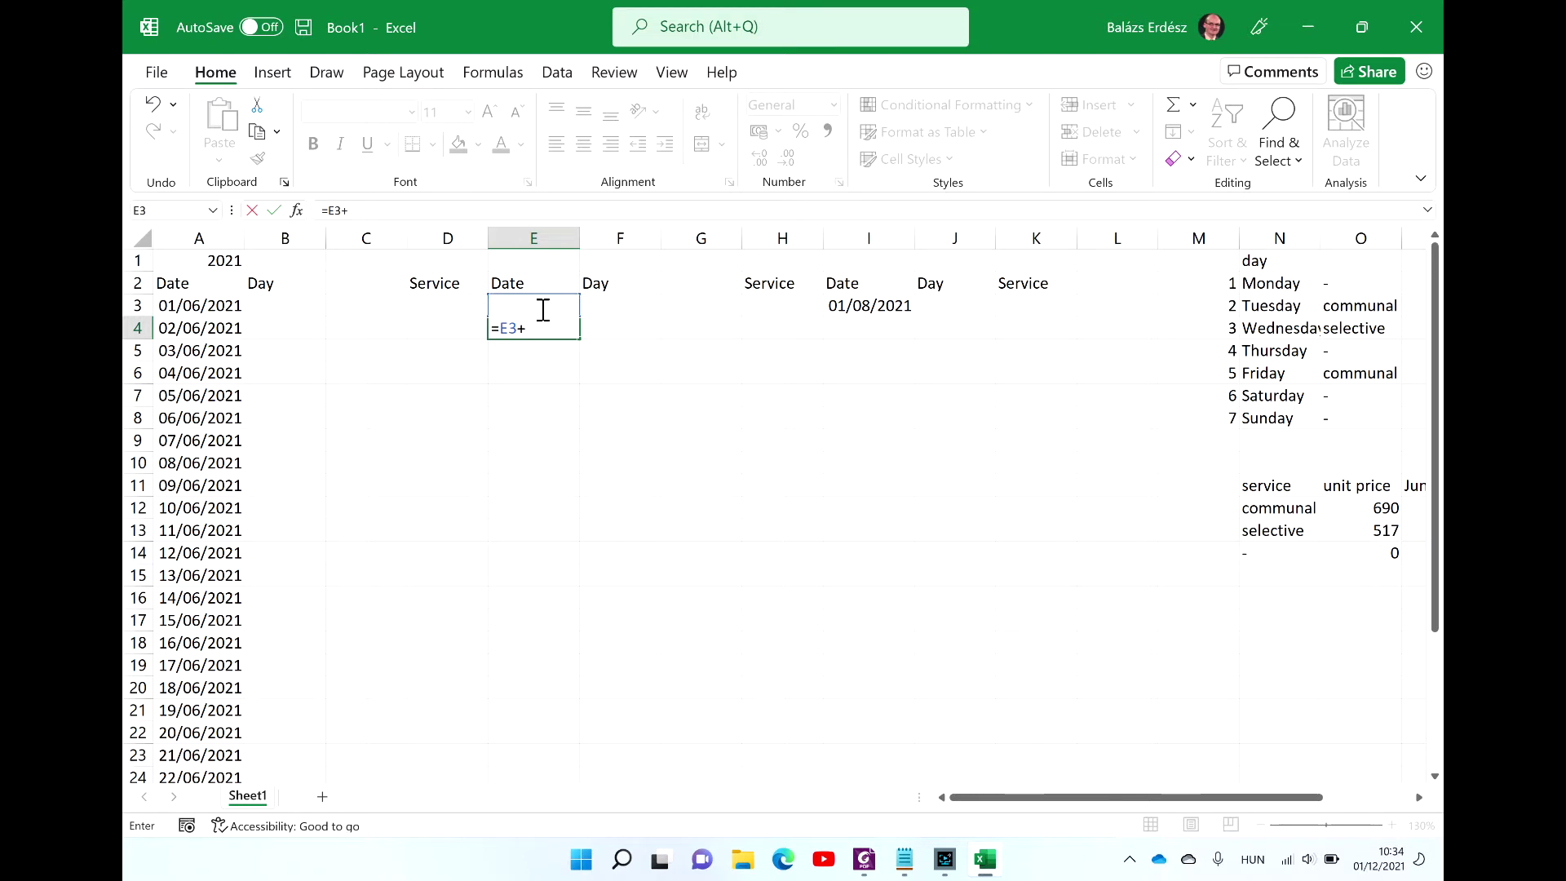
type("1")
key("Return")
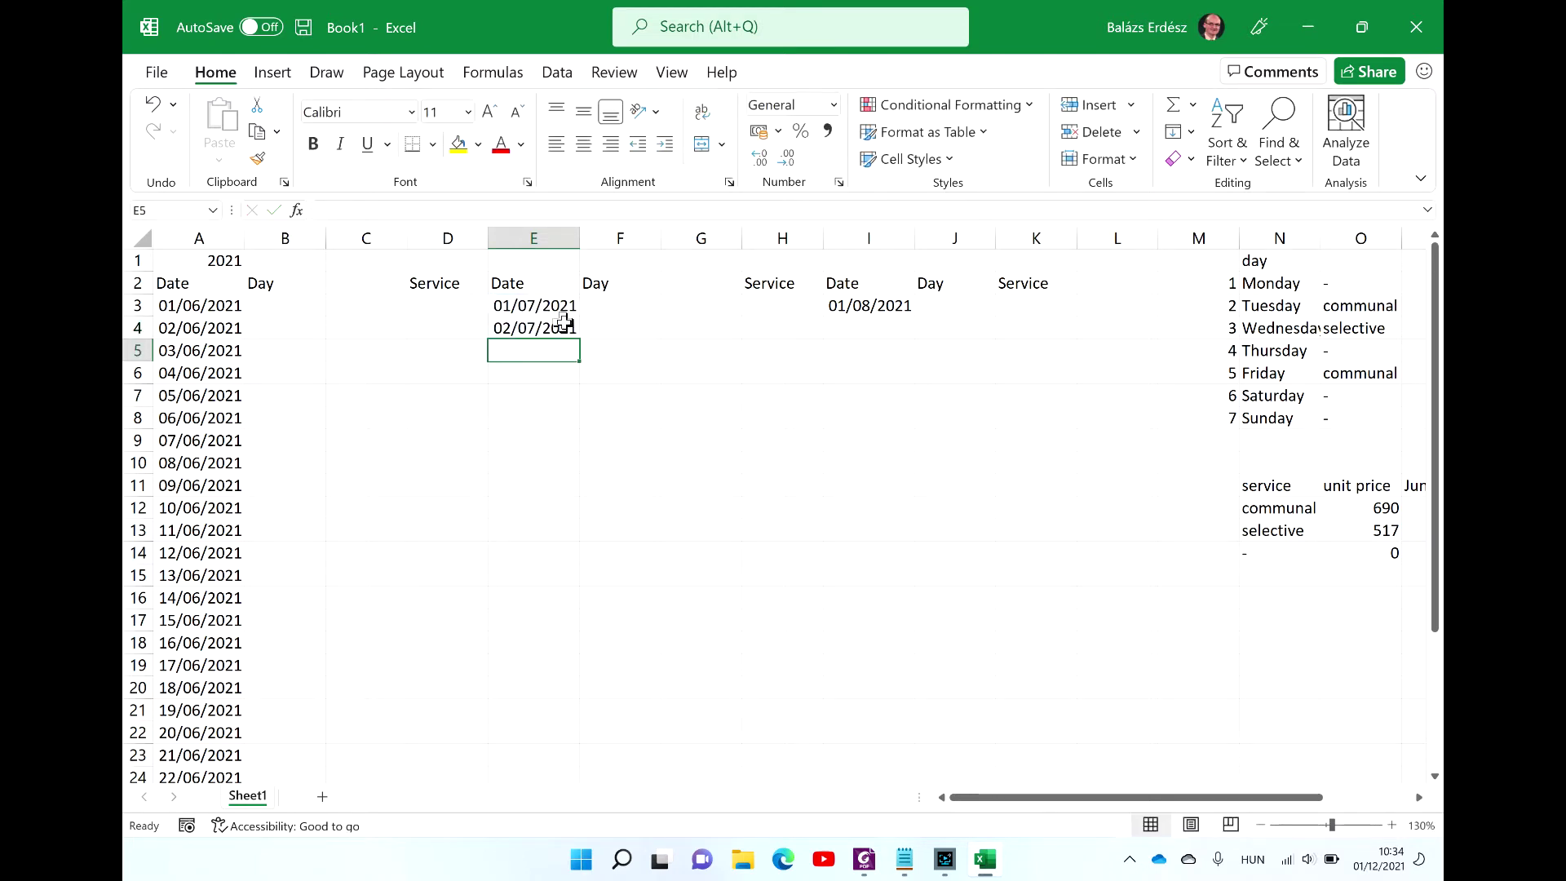
Step: Fill the formula in E4 down to E33 to complete the July Date column
left_click(566, 327)
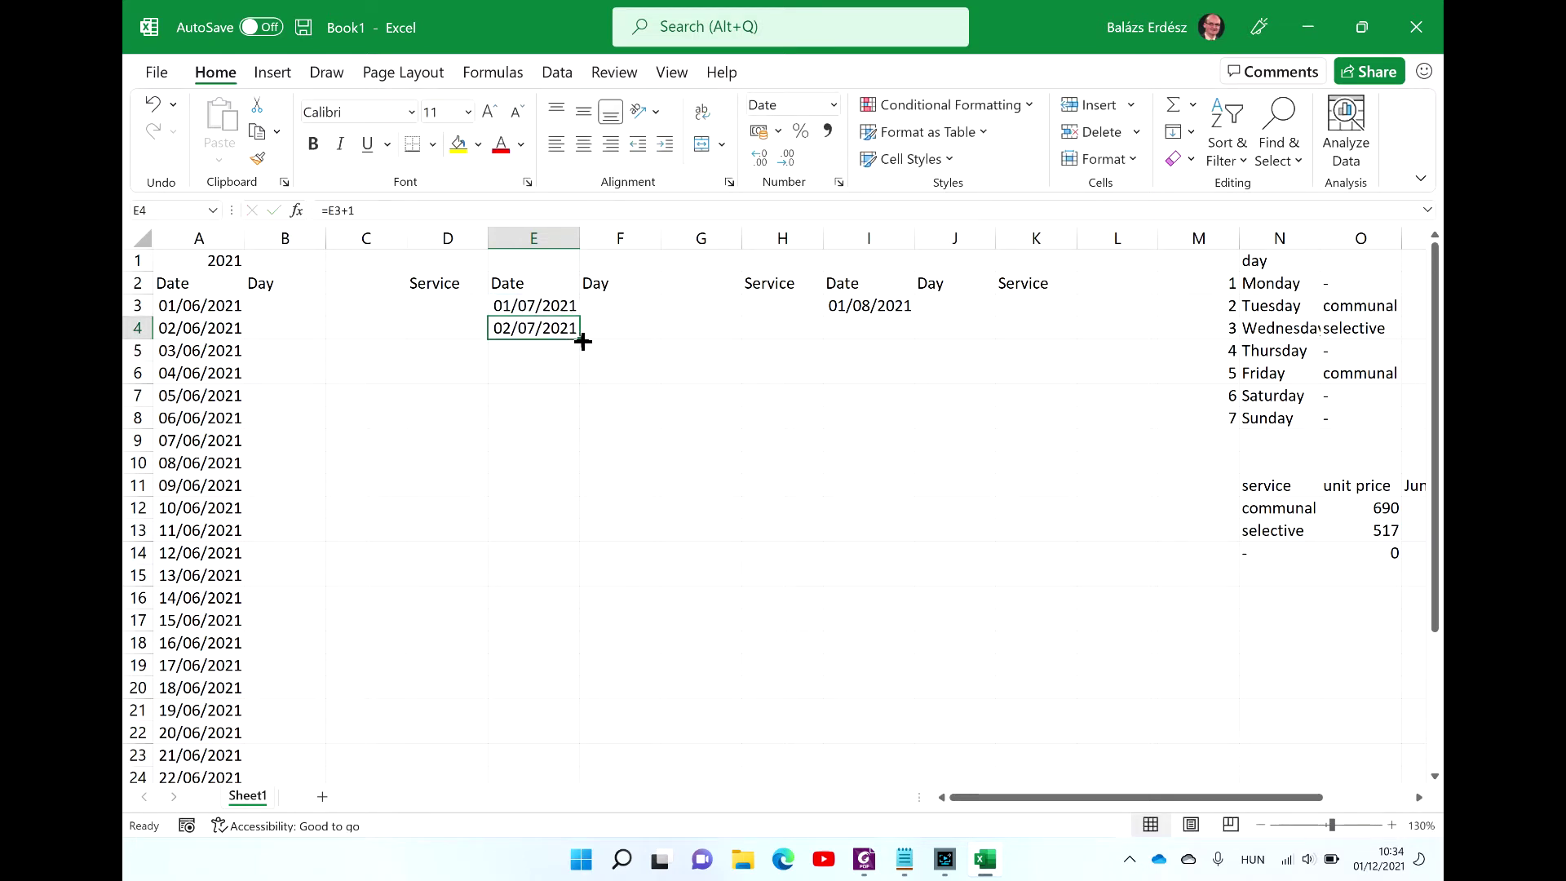
left_click_drag(583, 341, 570, 762)
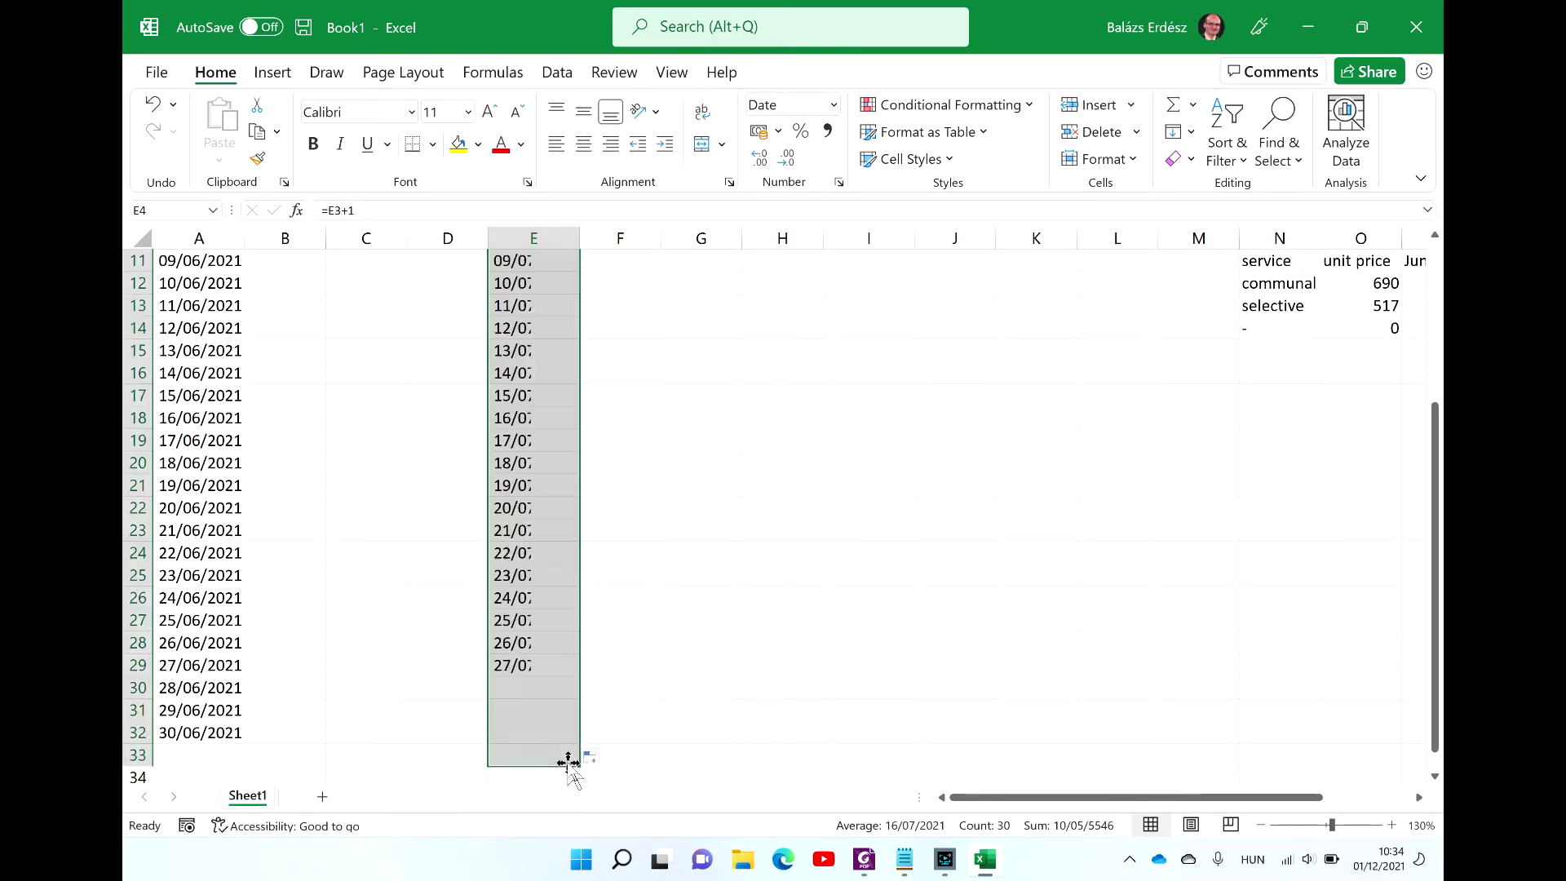
left_click(628, 734)
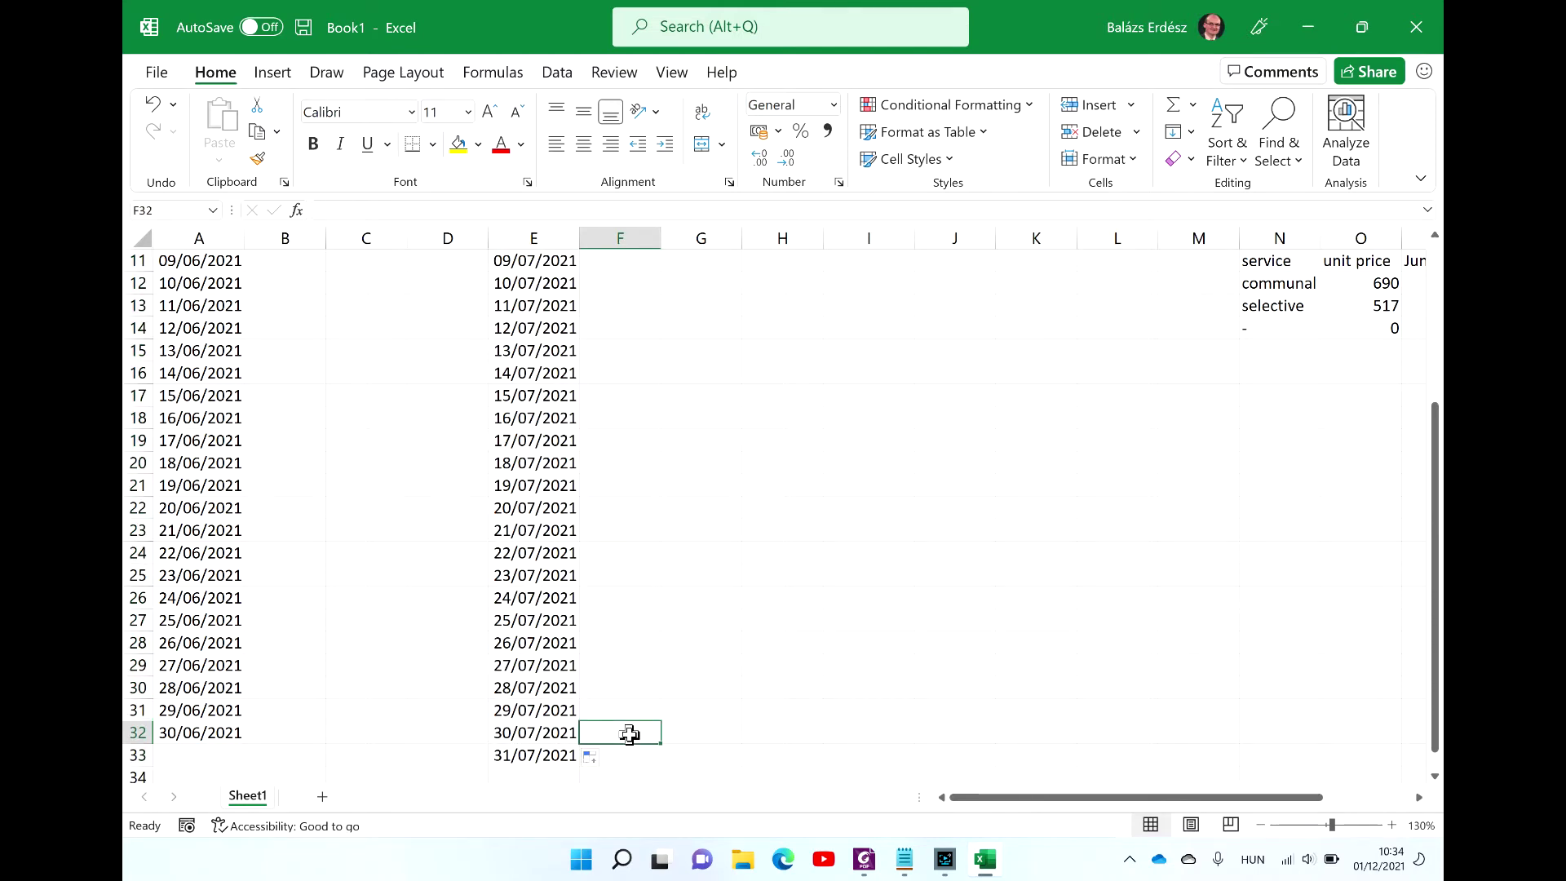
Step: Enter the formula =I3+1 in cell I4 for the second day of August
key("Right")
key("Up")
key("Up")
key("Up")
key("Up")
key("Up")
key("Up")
key("Up")
key("Up")
key("Up")
key("Up")
key("Up")
key("Up")
key("Up")
key("Up")
key("Up")
key("Up")
key("Up")
key("Up")
key("Up")
key("Up")
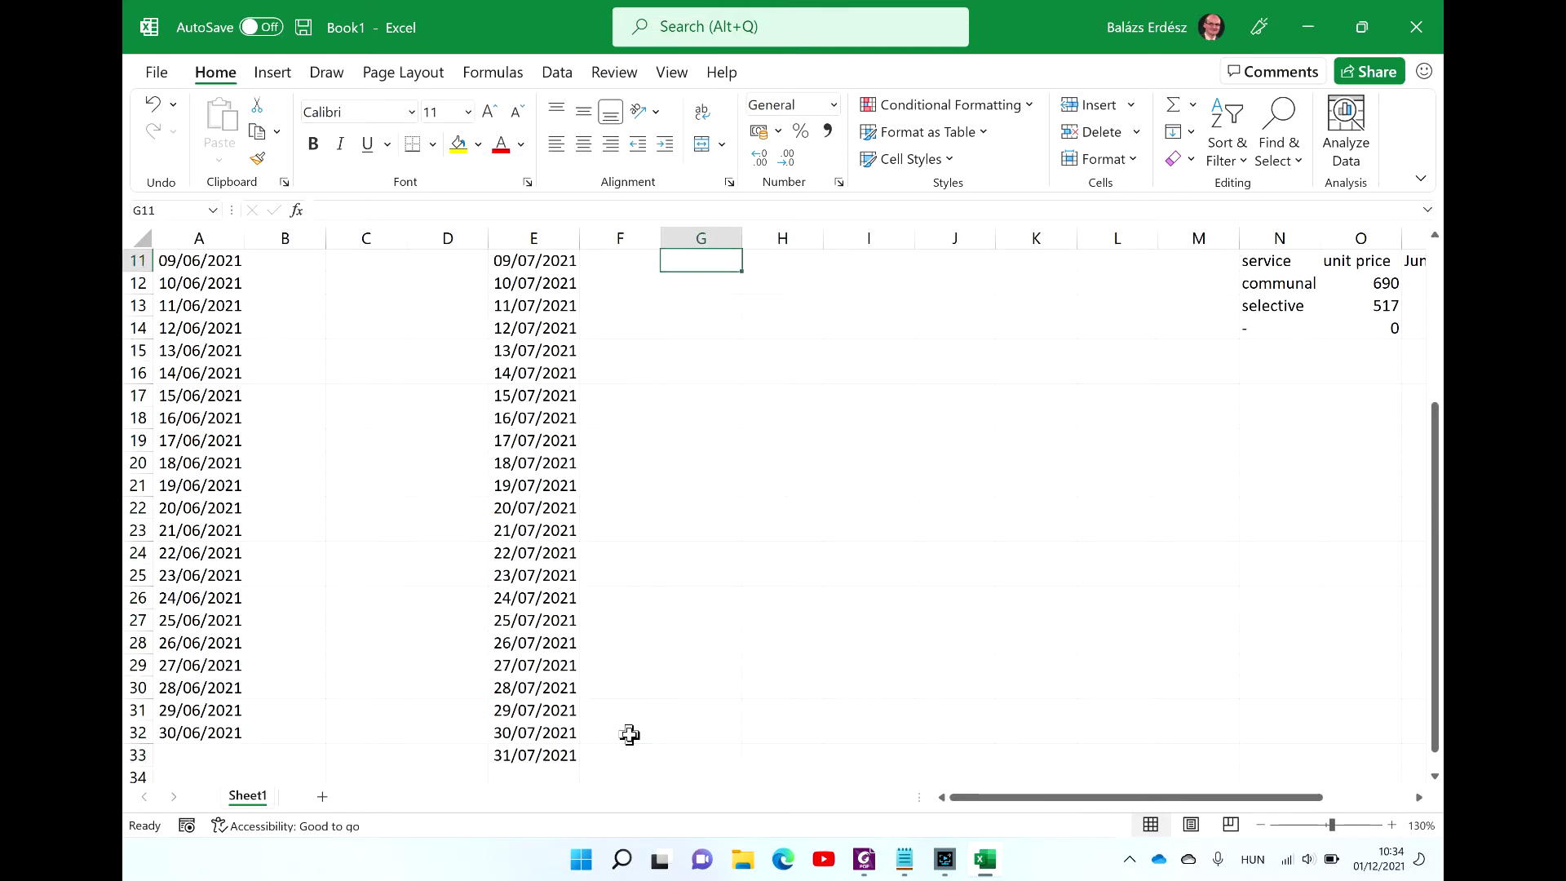
key("Up")
key("Up")
key("Up")
key("Up")
key("Up")
key("Up")
key("Up")
key("Up")
key("Up")
key("Right")
key("Right")
key("Down")
key("Down")
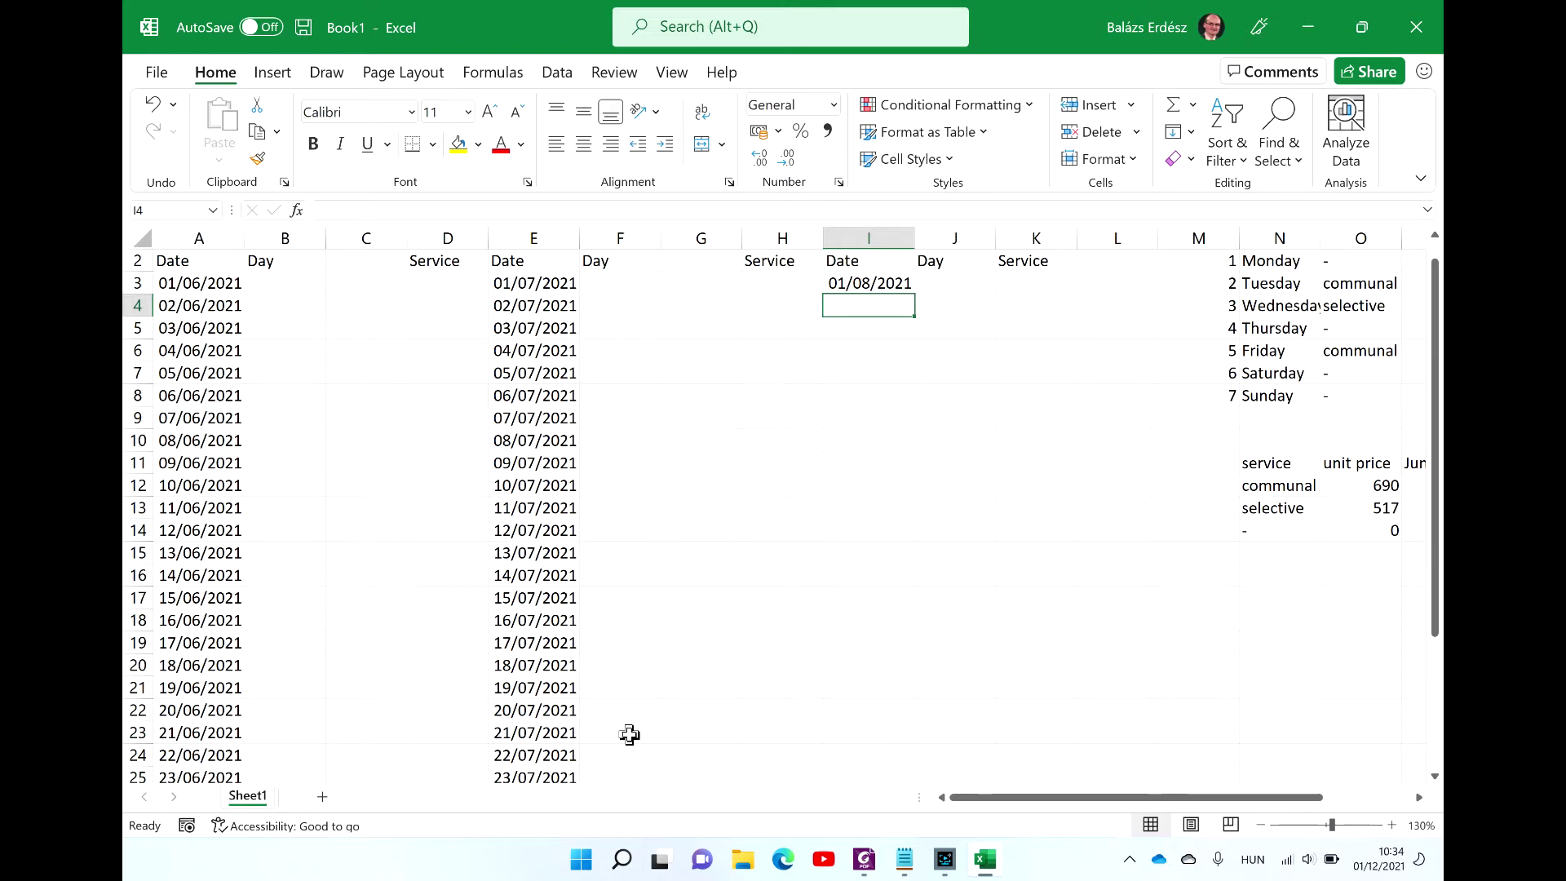
type("=")
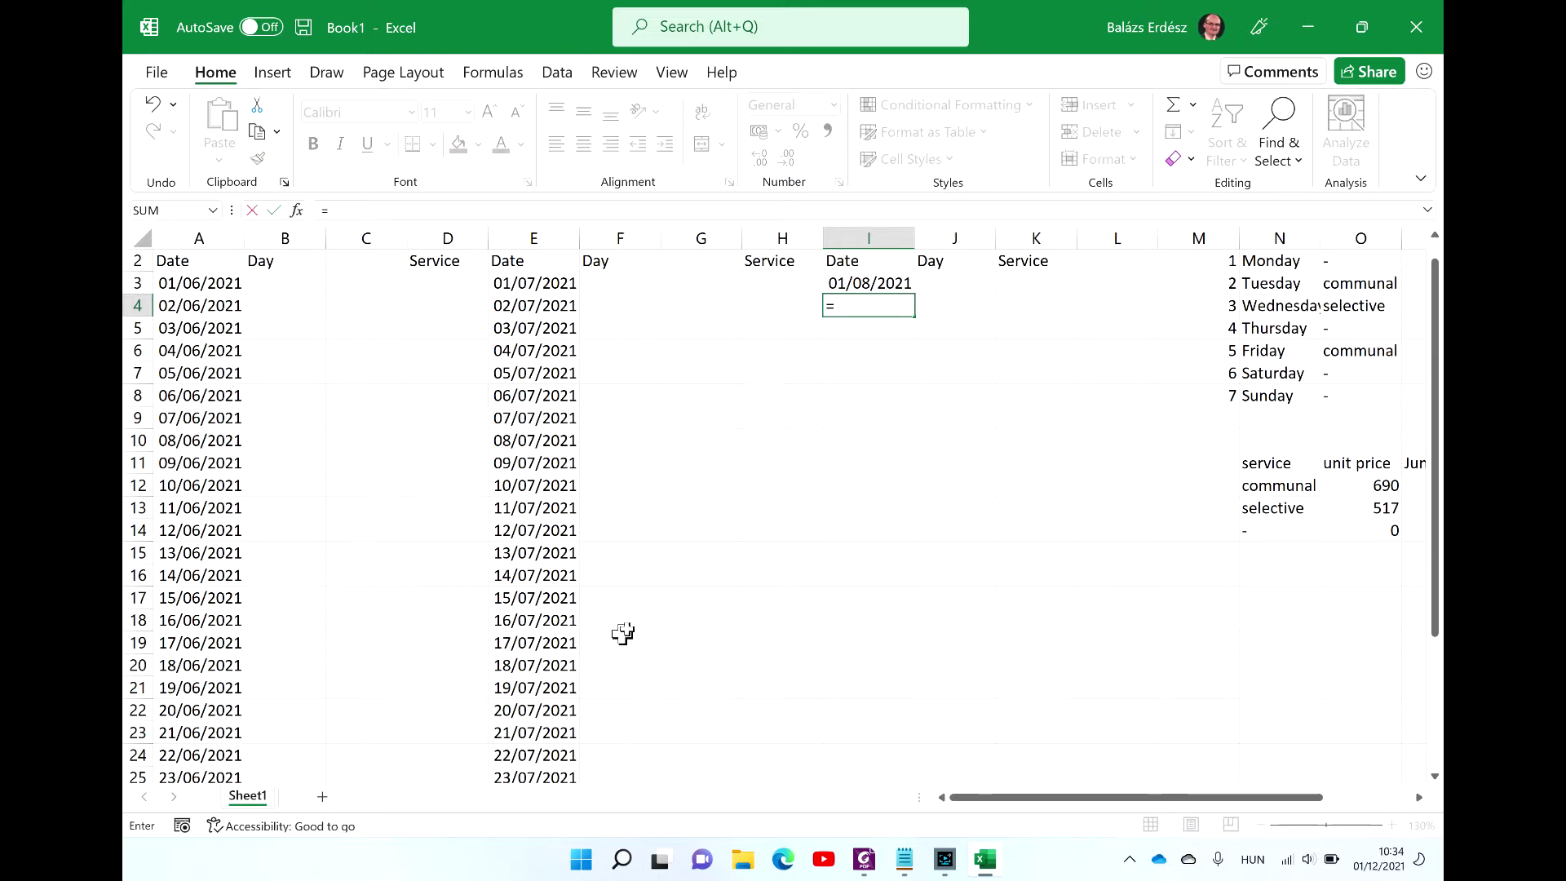
left_click(885, 282)
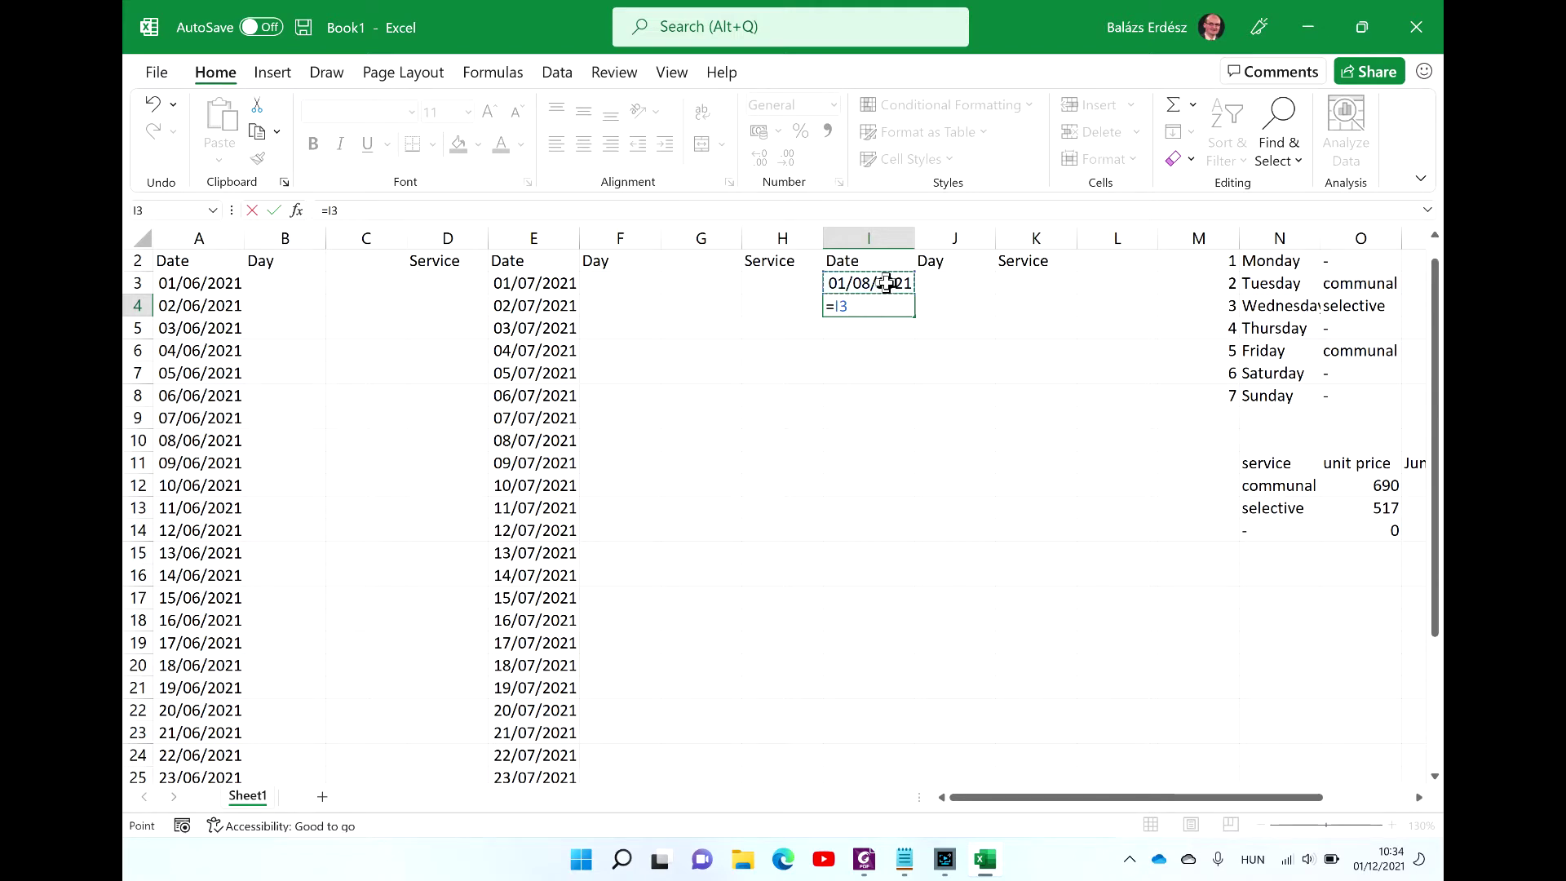
type("+1")
key("Return")
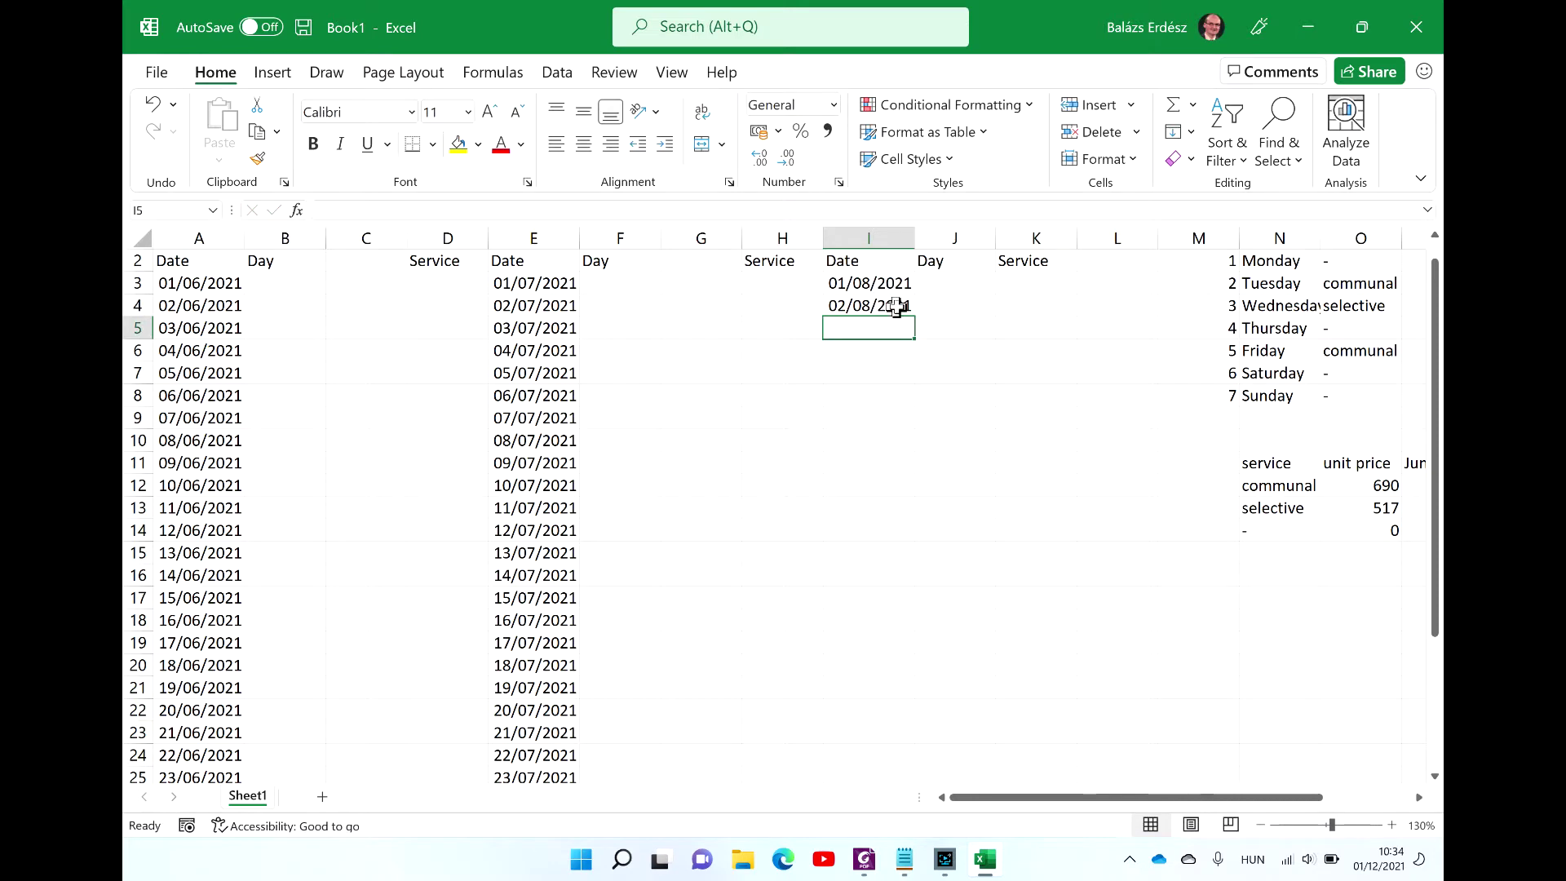
Step: Fill the formula in I4 down to I33 to complete the August Date column
left_click(895, 306)
left_click_drag(917, 317, 915, 737)
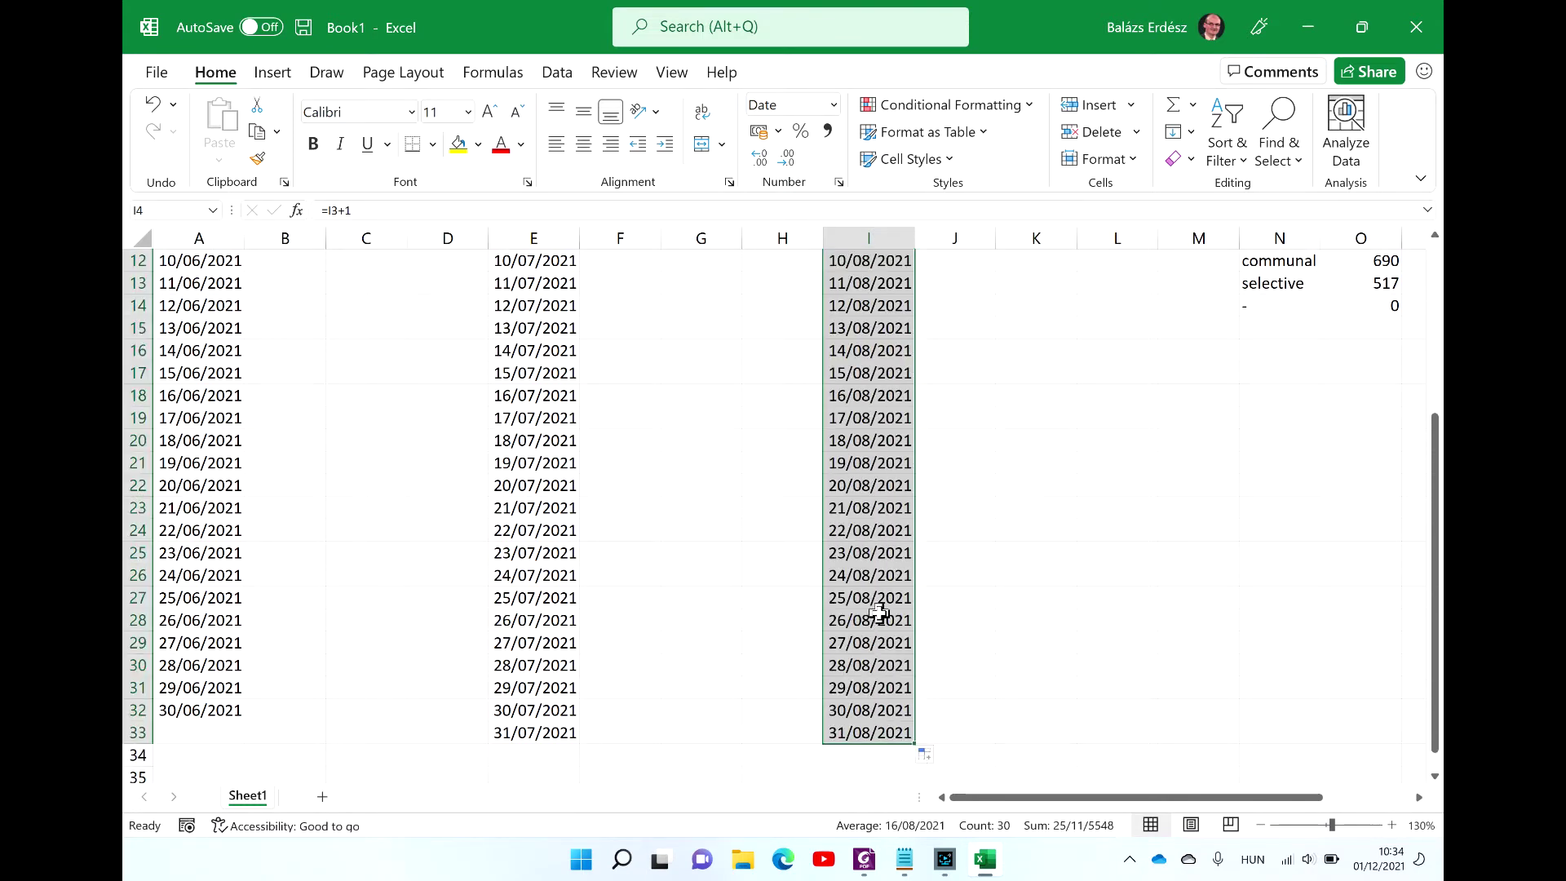
left_click(878, 611)
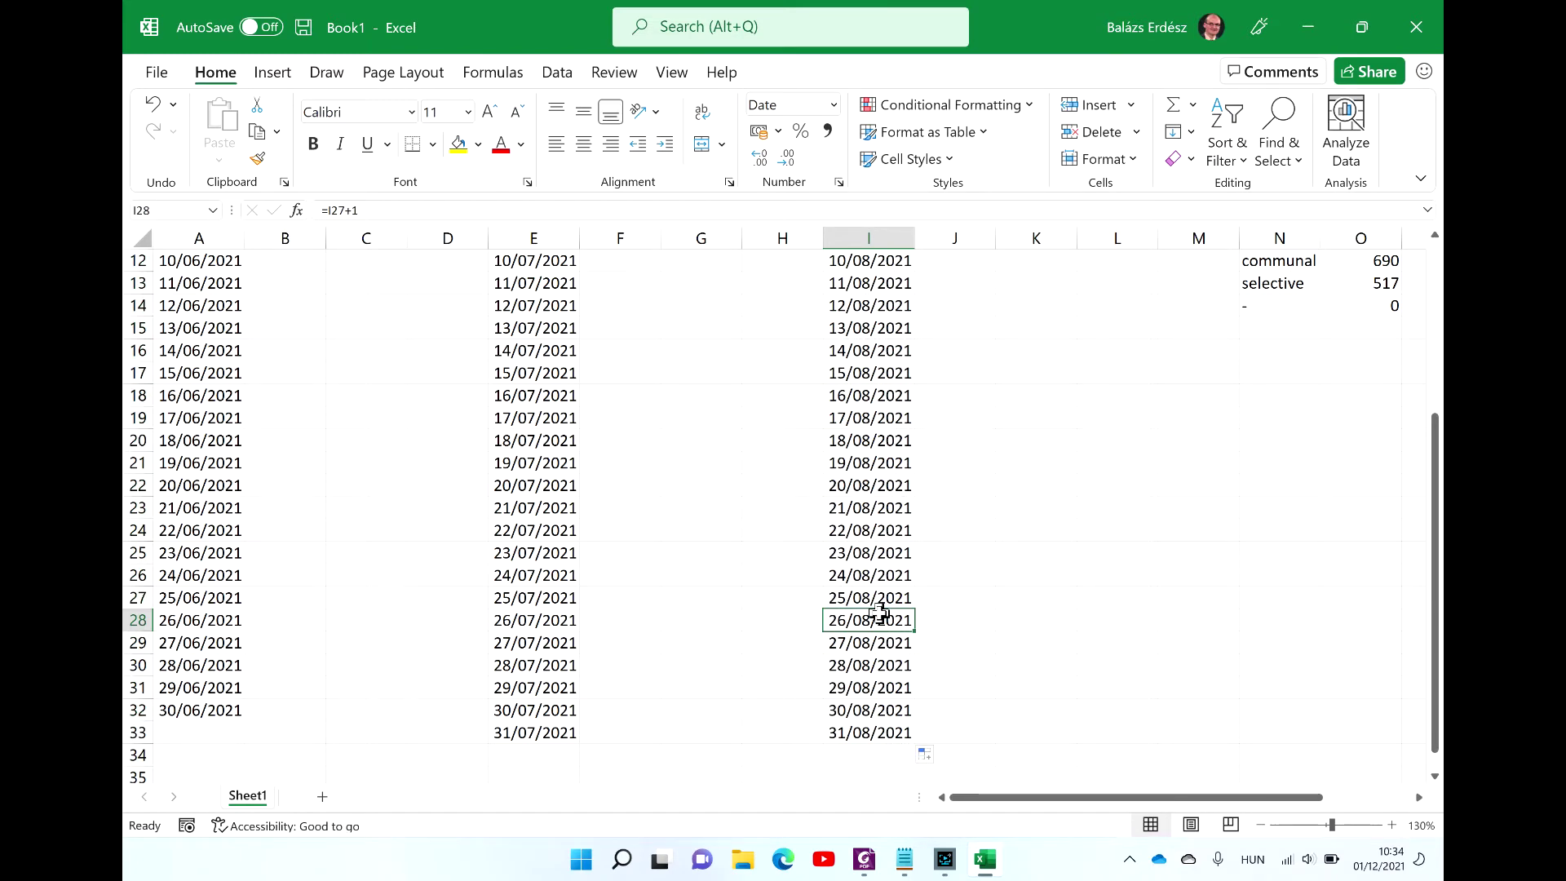
Step: Enter the formula =A3 in cell B3 under the June Day heading, keeping the cell selected
key("ctrl+Home")
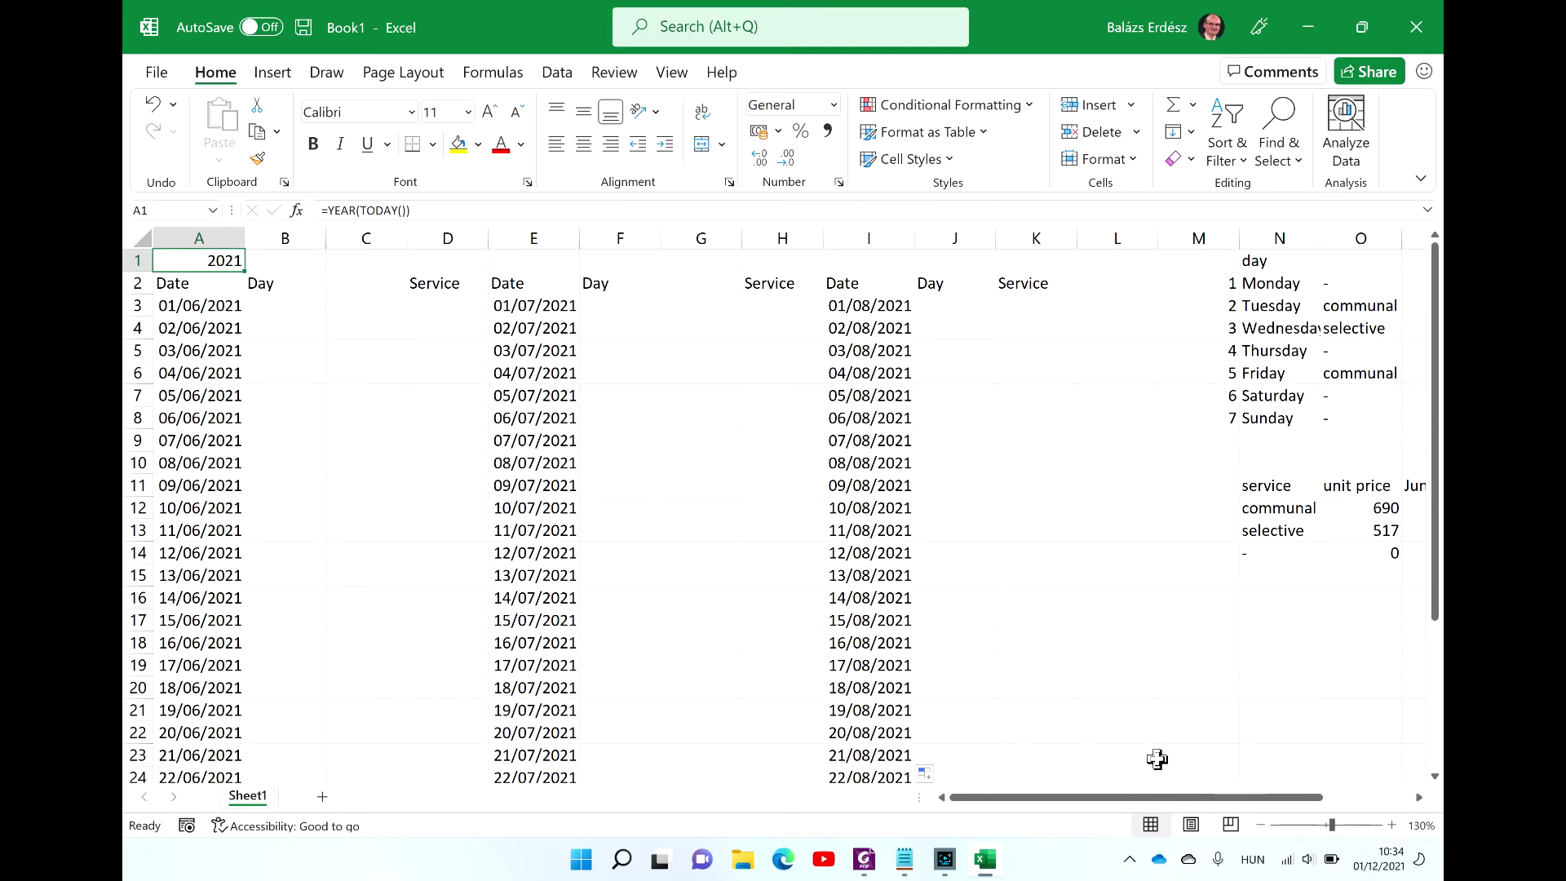
left_click(1261, 826)
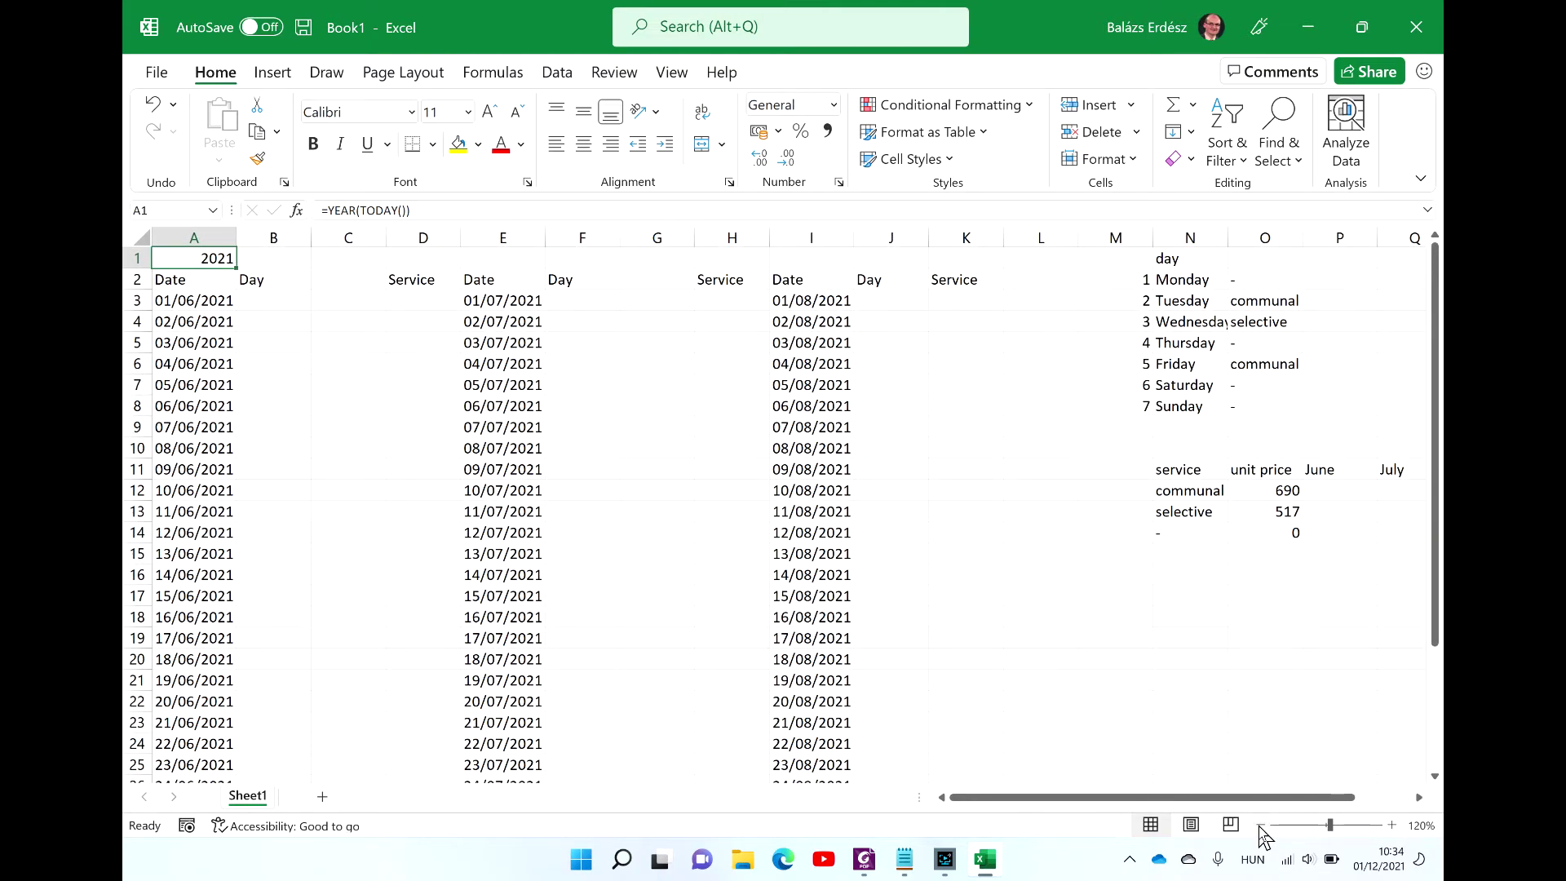
left_click(1390, 825)
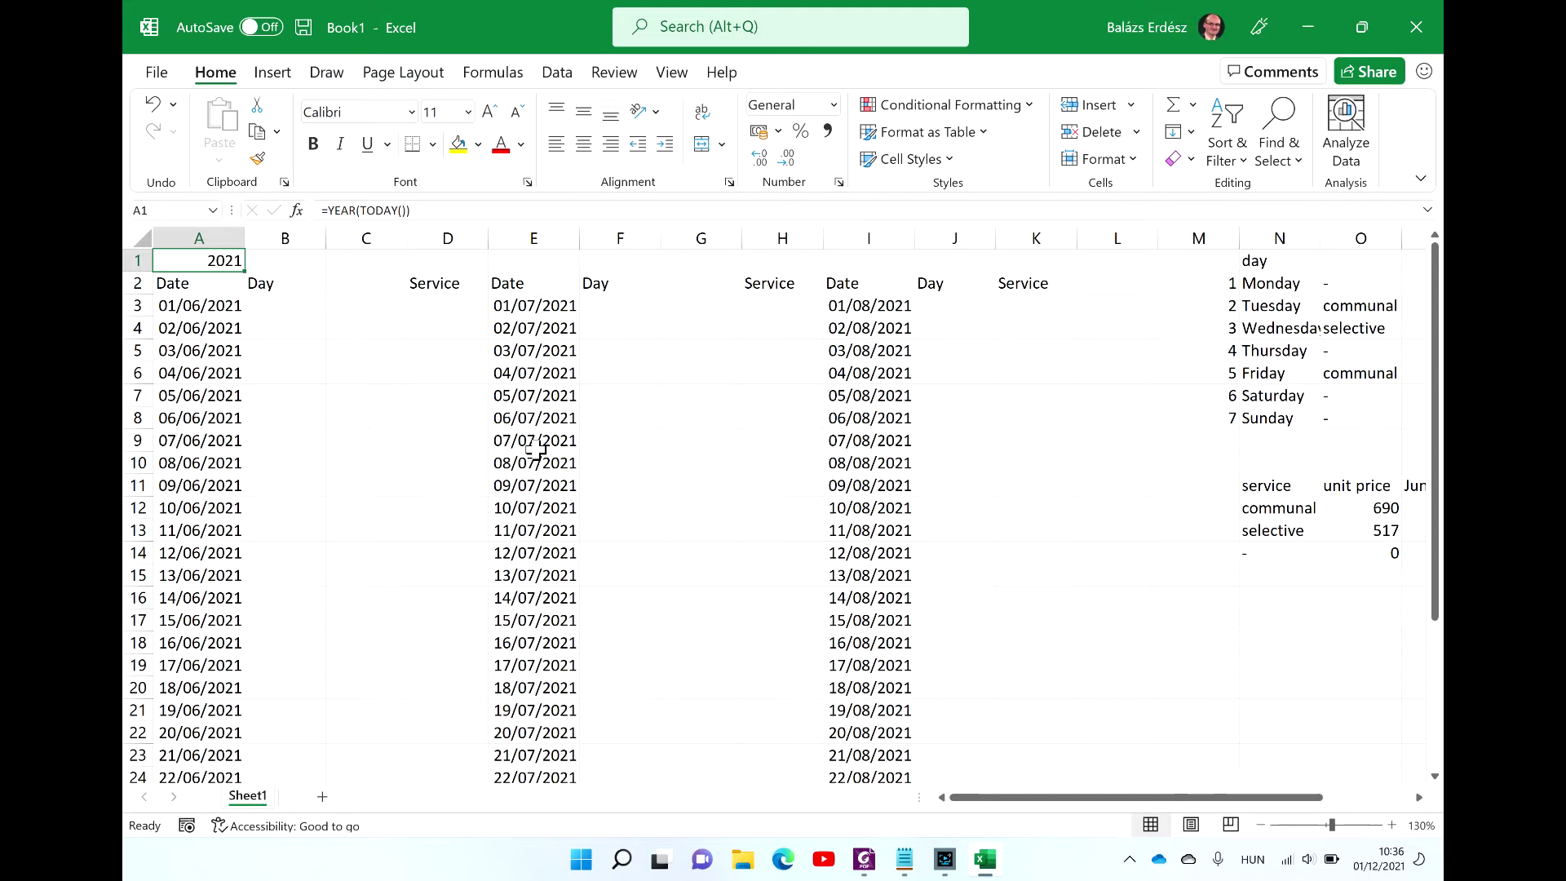
left_click(290, 305)
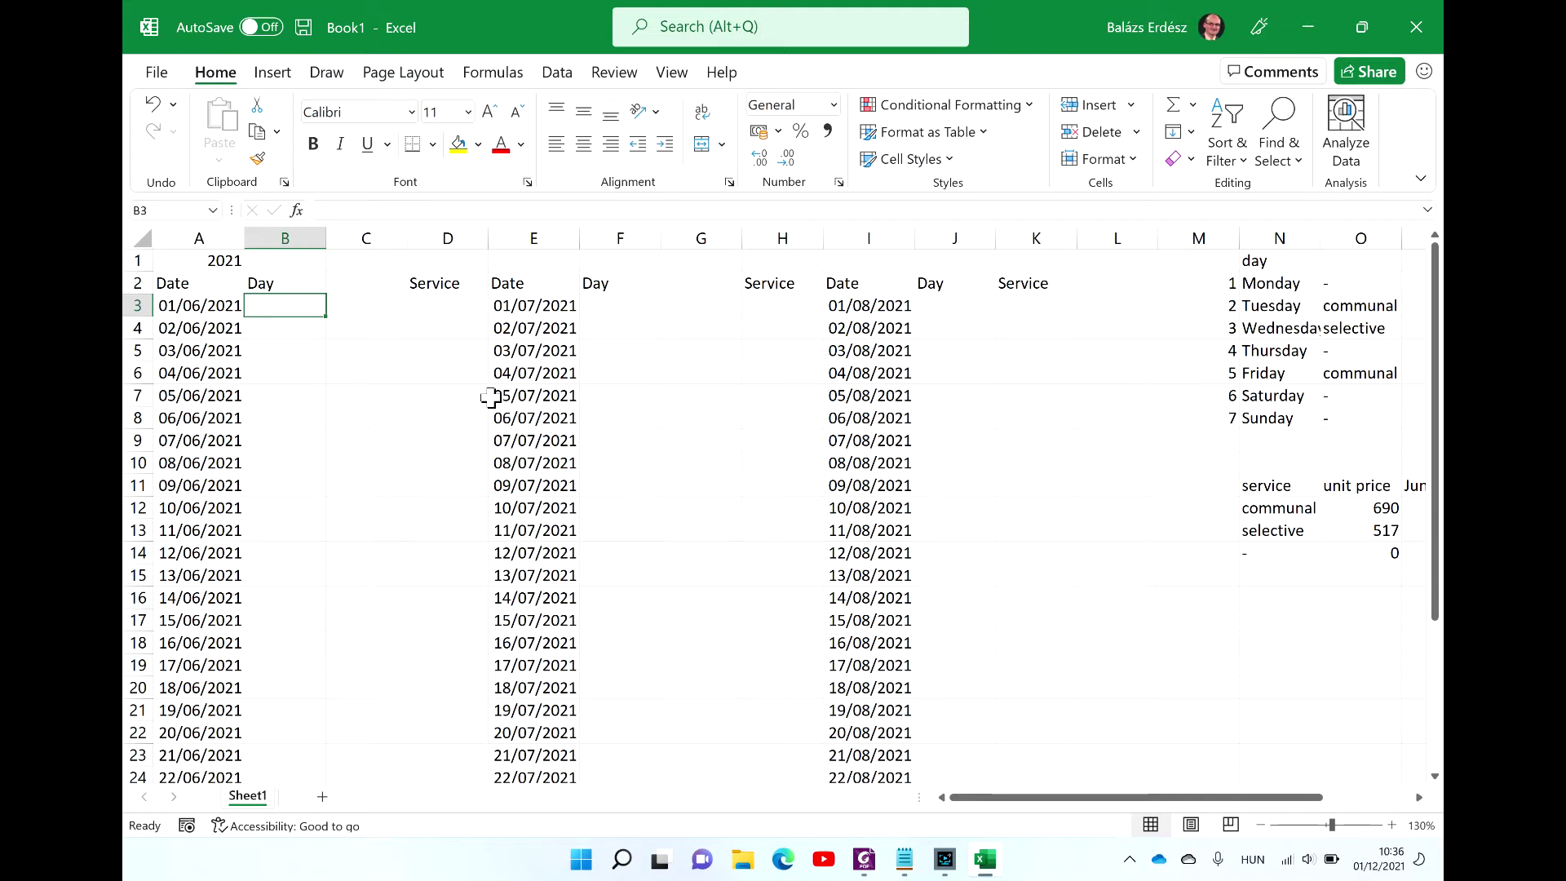
type("=")
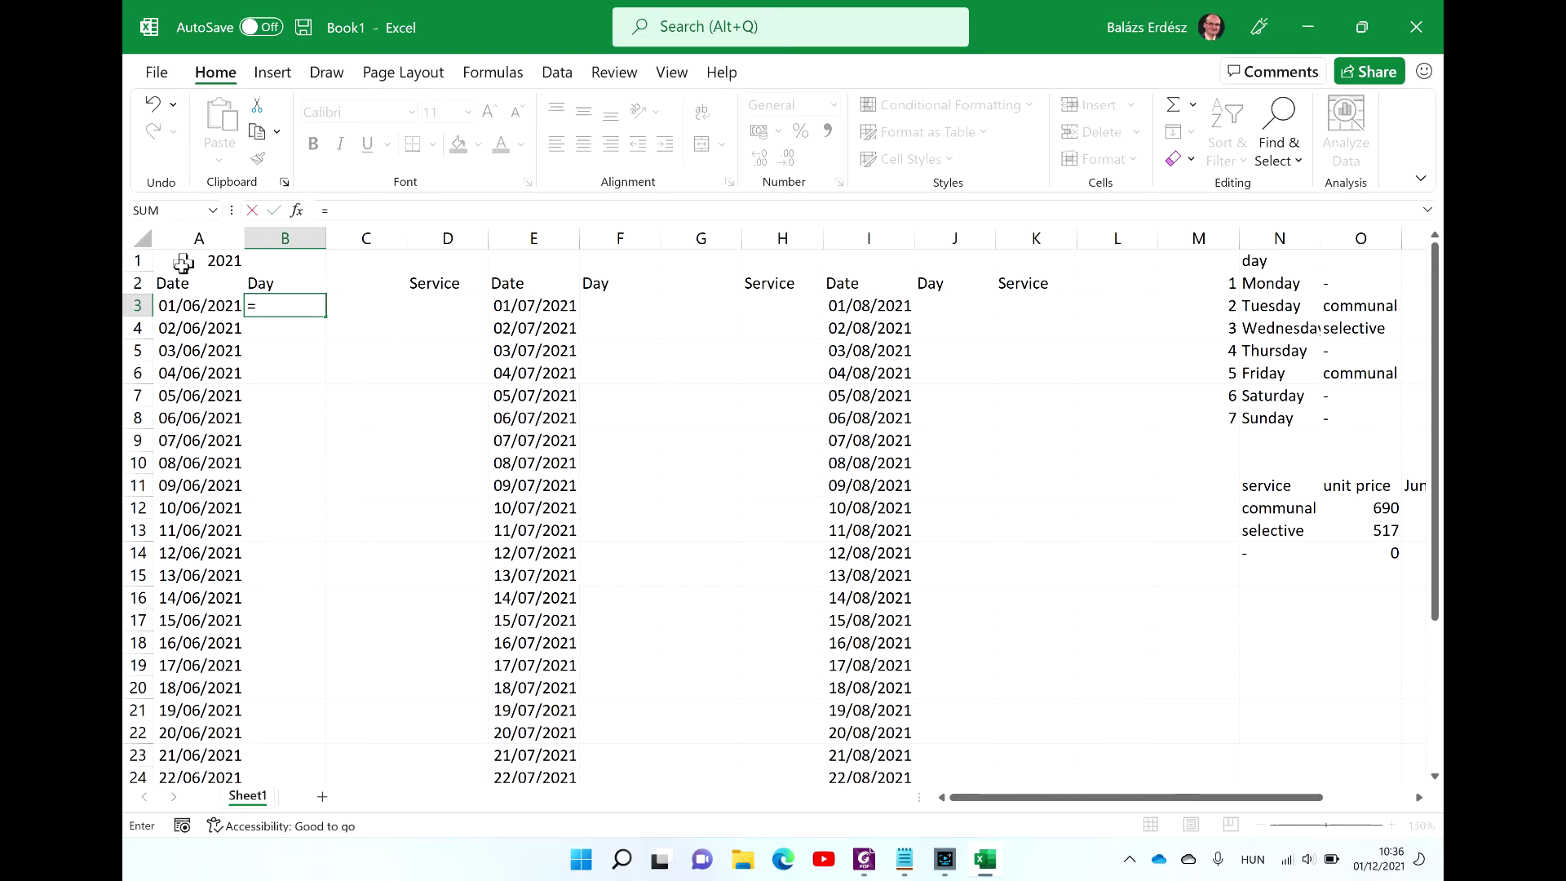
left_click(204, 305)
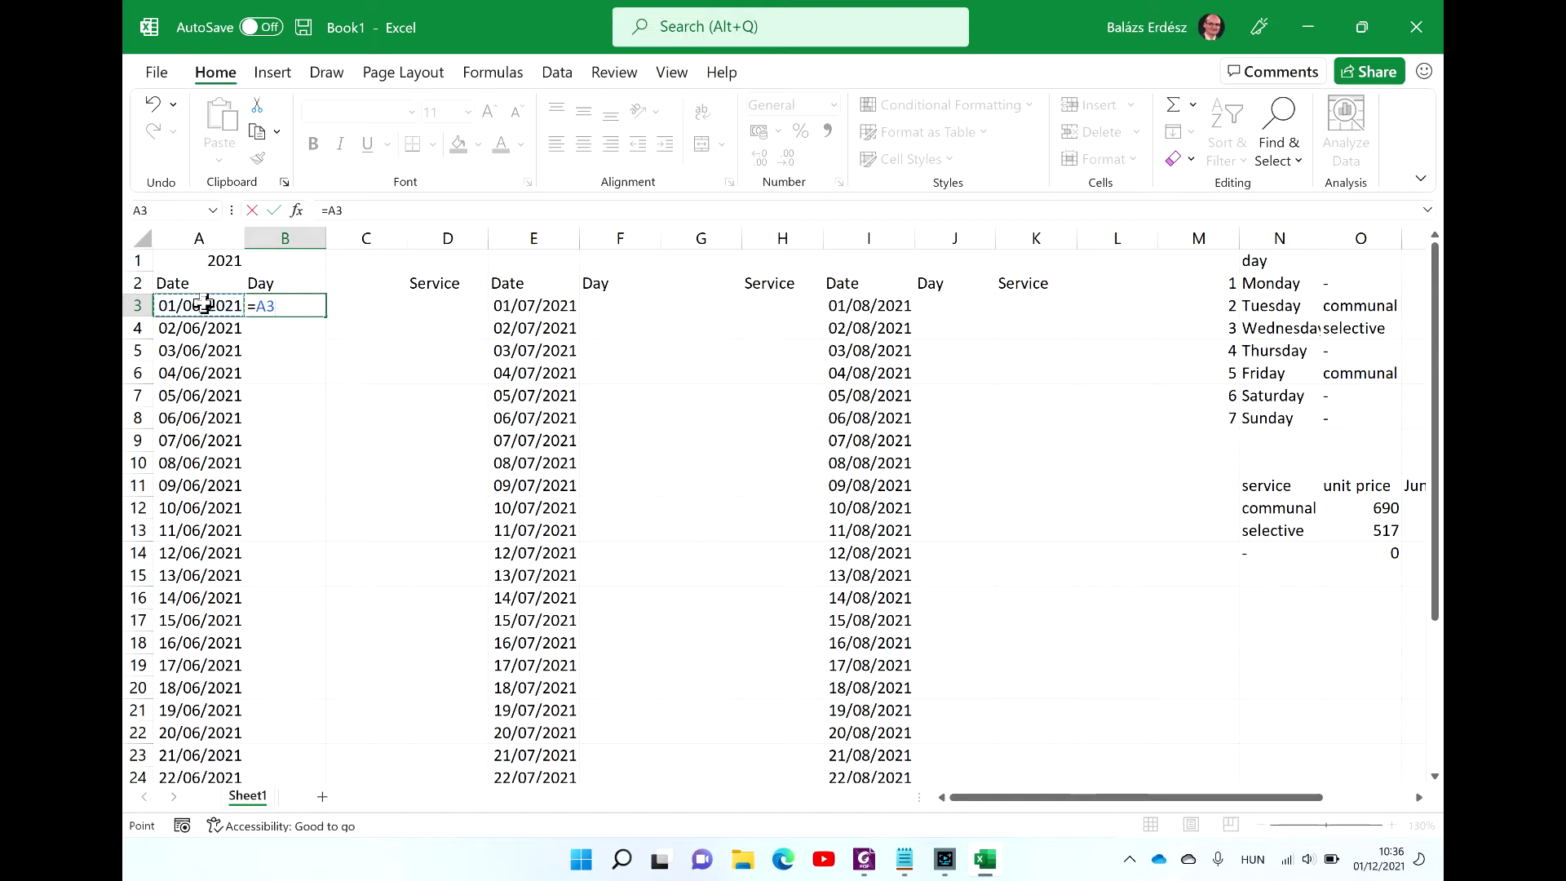
key("ctrl+Return")
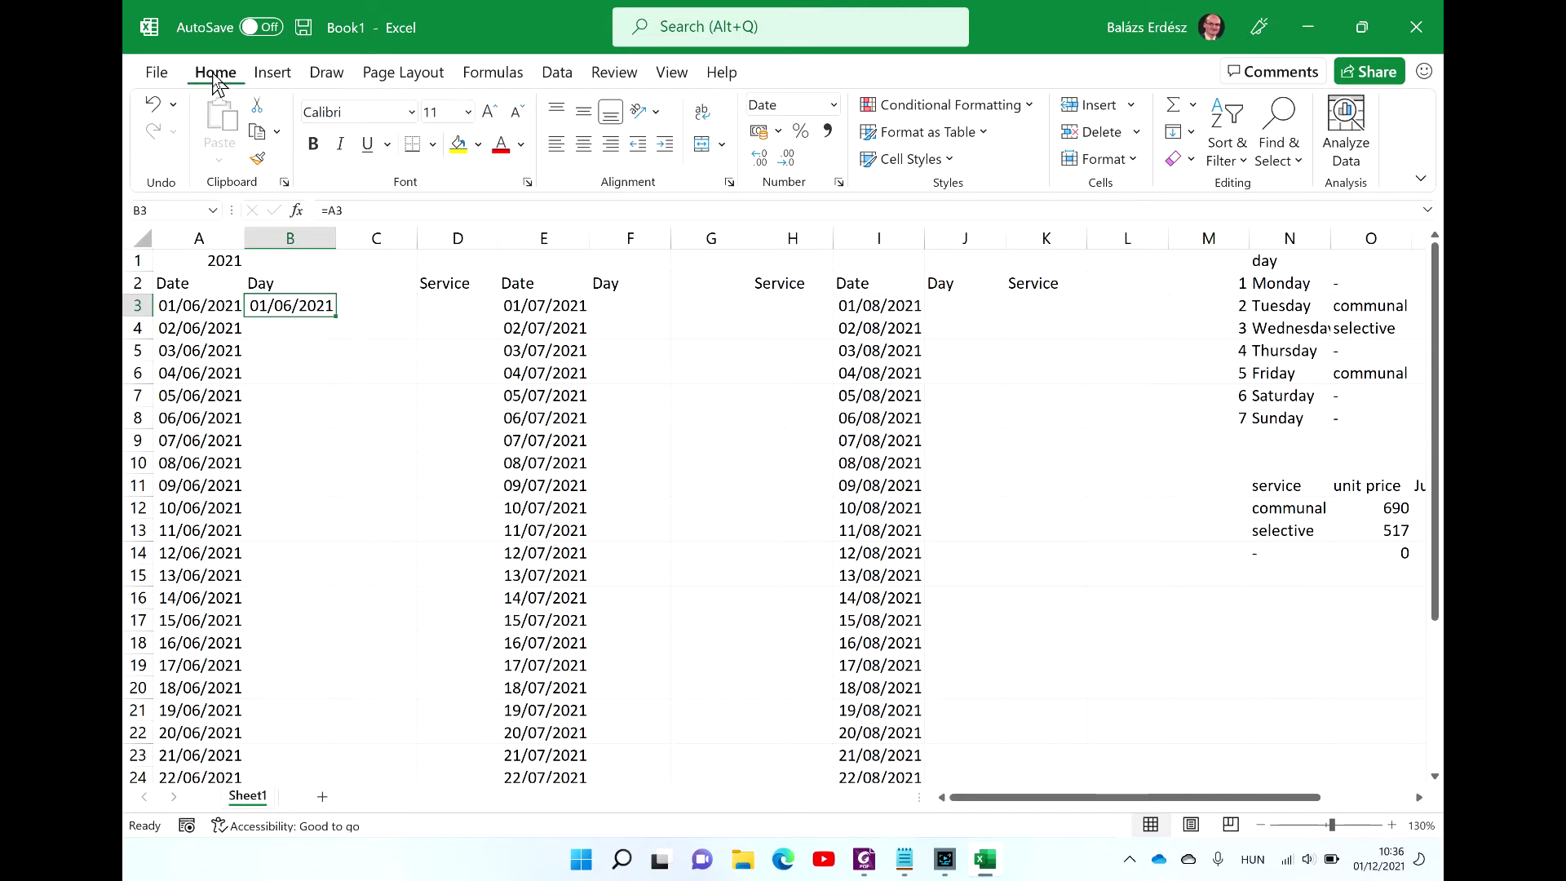
Step: Apply the custom number format dddd to cell B3 and fill it down the June Day column to row 32
left_click(1141, 161)
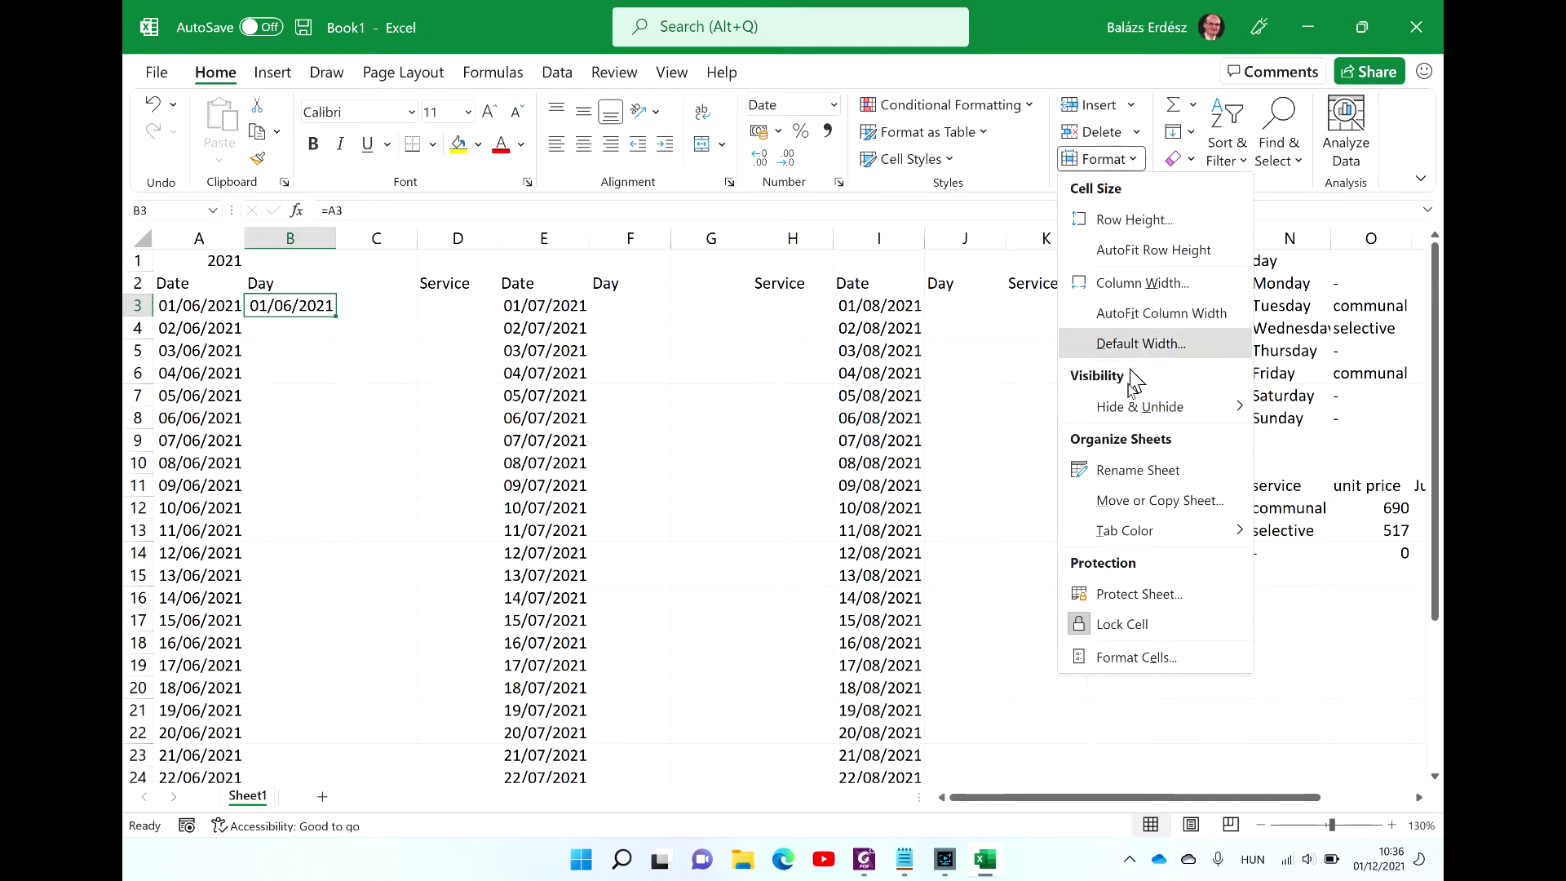
left_click(1151, 662)
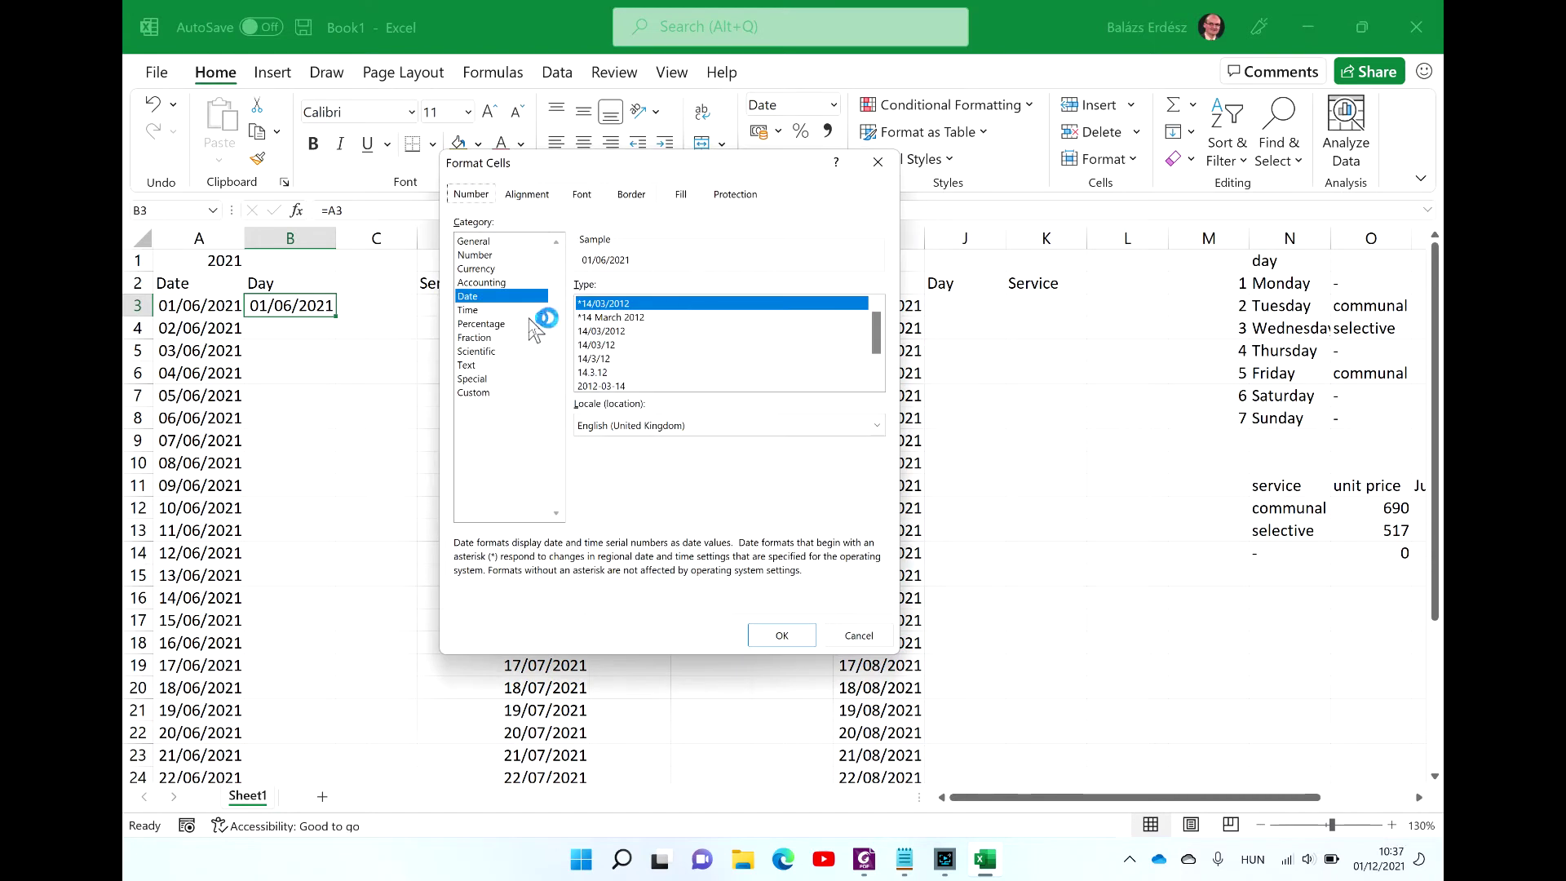
left_click(486, 395)
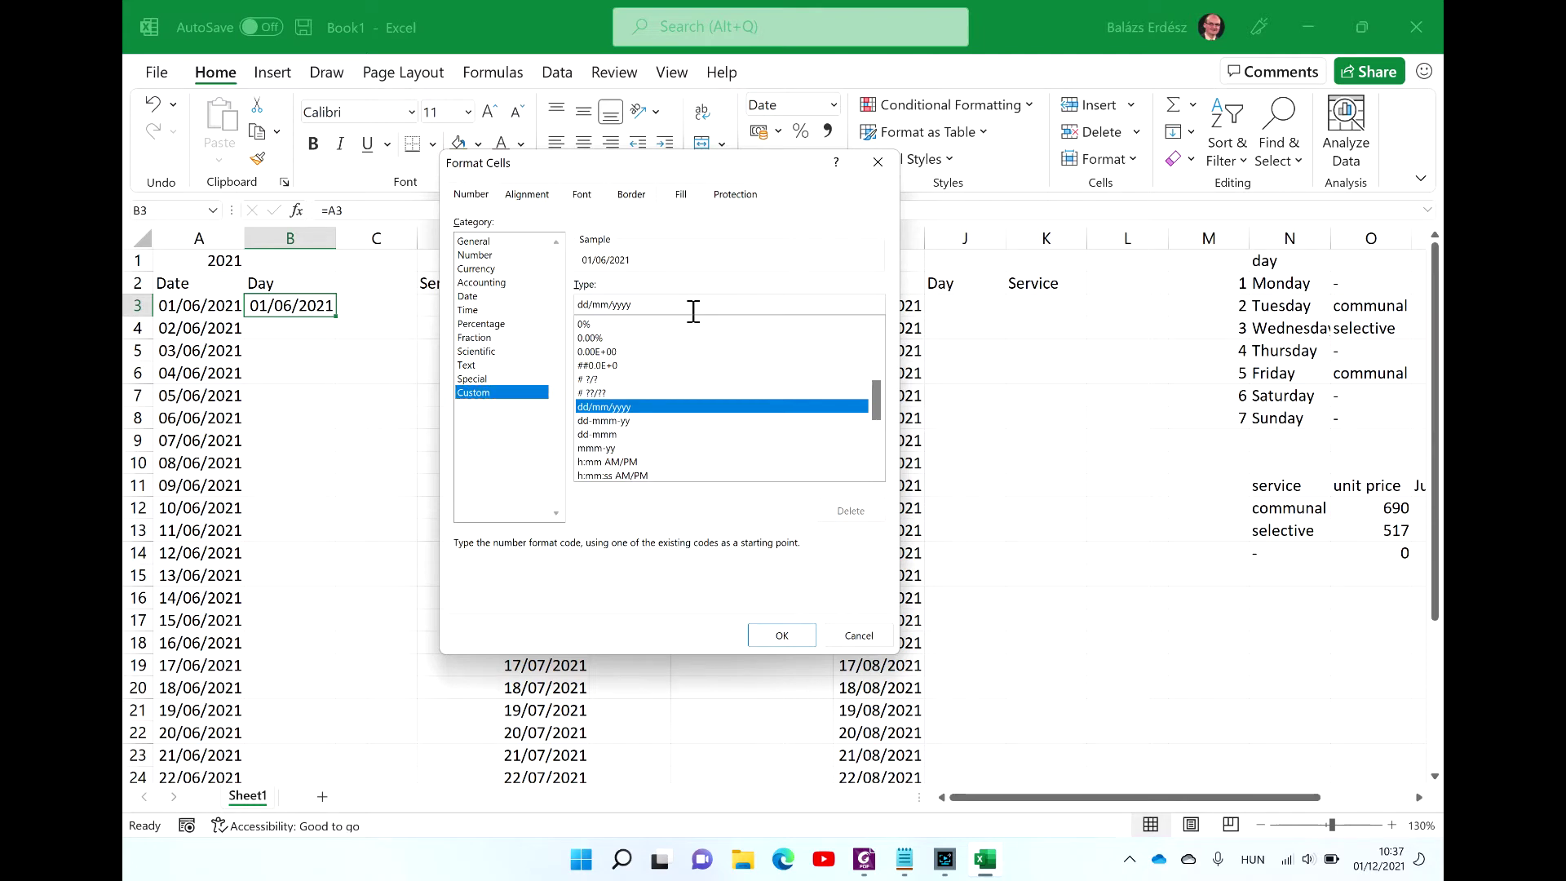
left_click(694, 311)
key("BackSpace")
key("BackSpace")
key("BackSpace")
key("BackSpace")
key("BackSpace")
key("BackSpace")
key("BackSpace")
key("BackSpace")
key("BackSpace")
key("BackSpace")
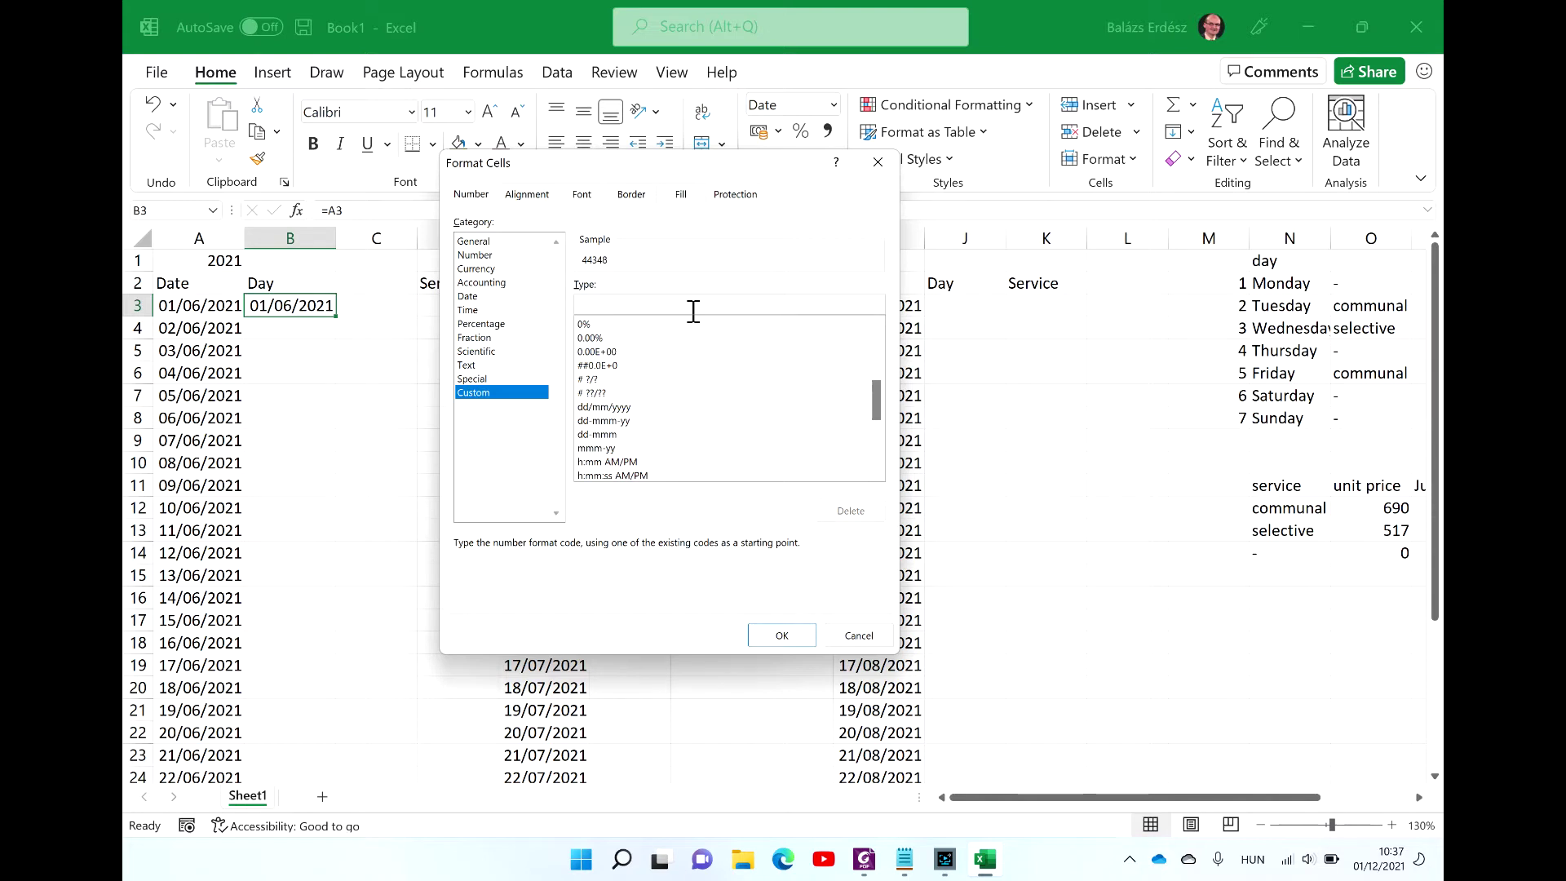
type("dddd")
key("Return")
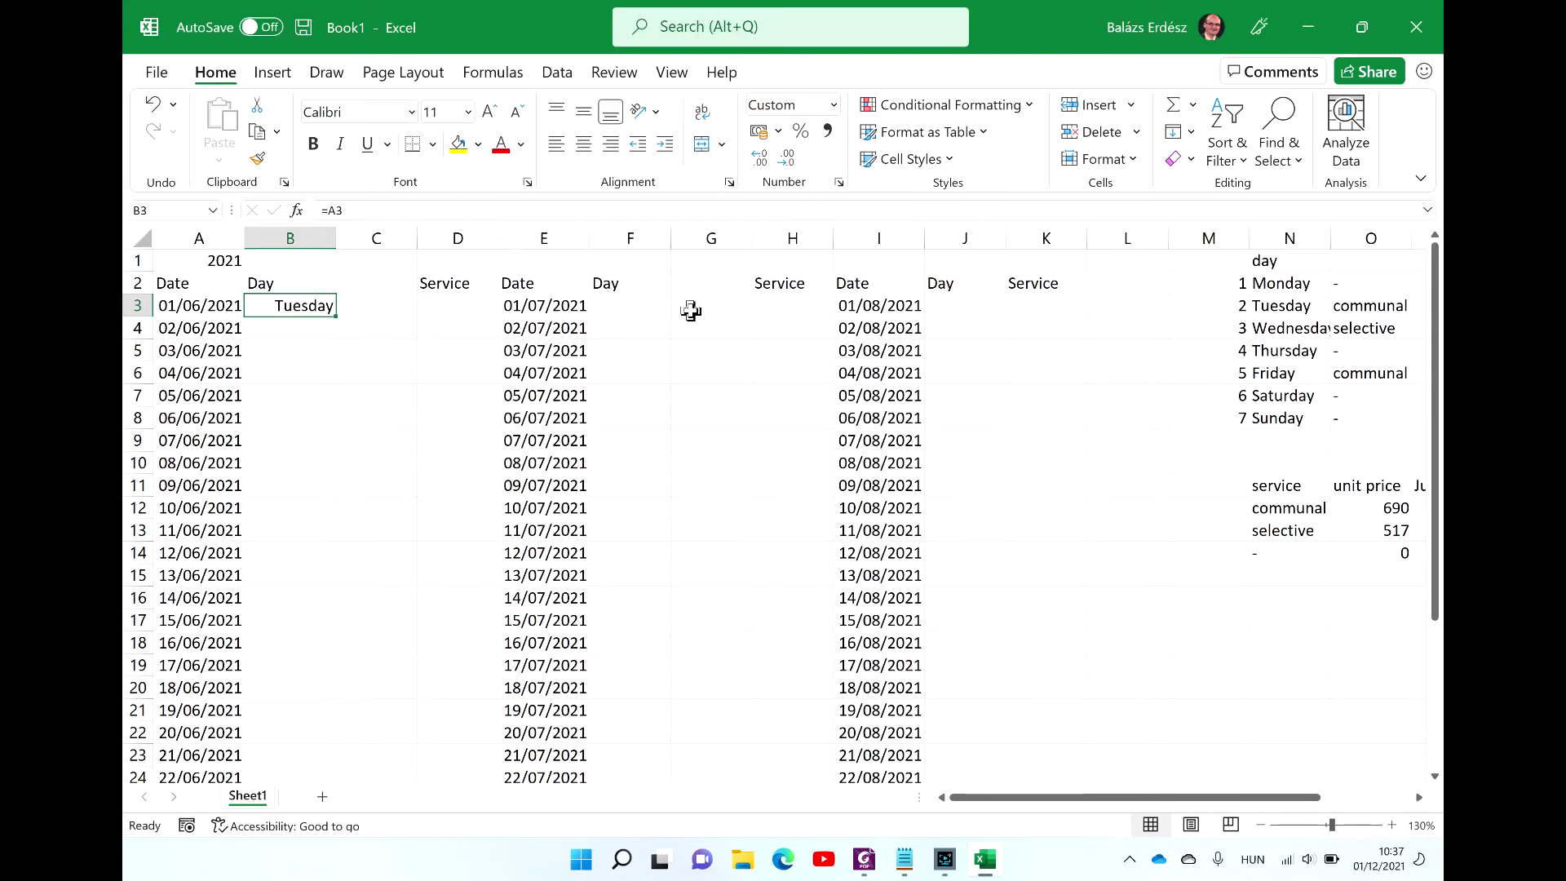
double_click(335, 317)
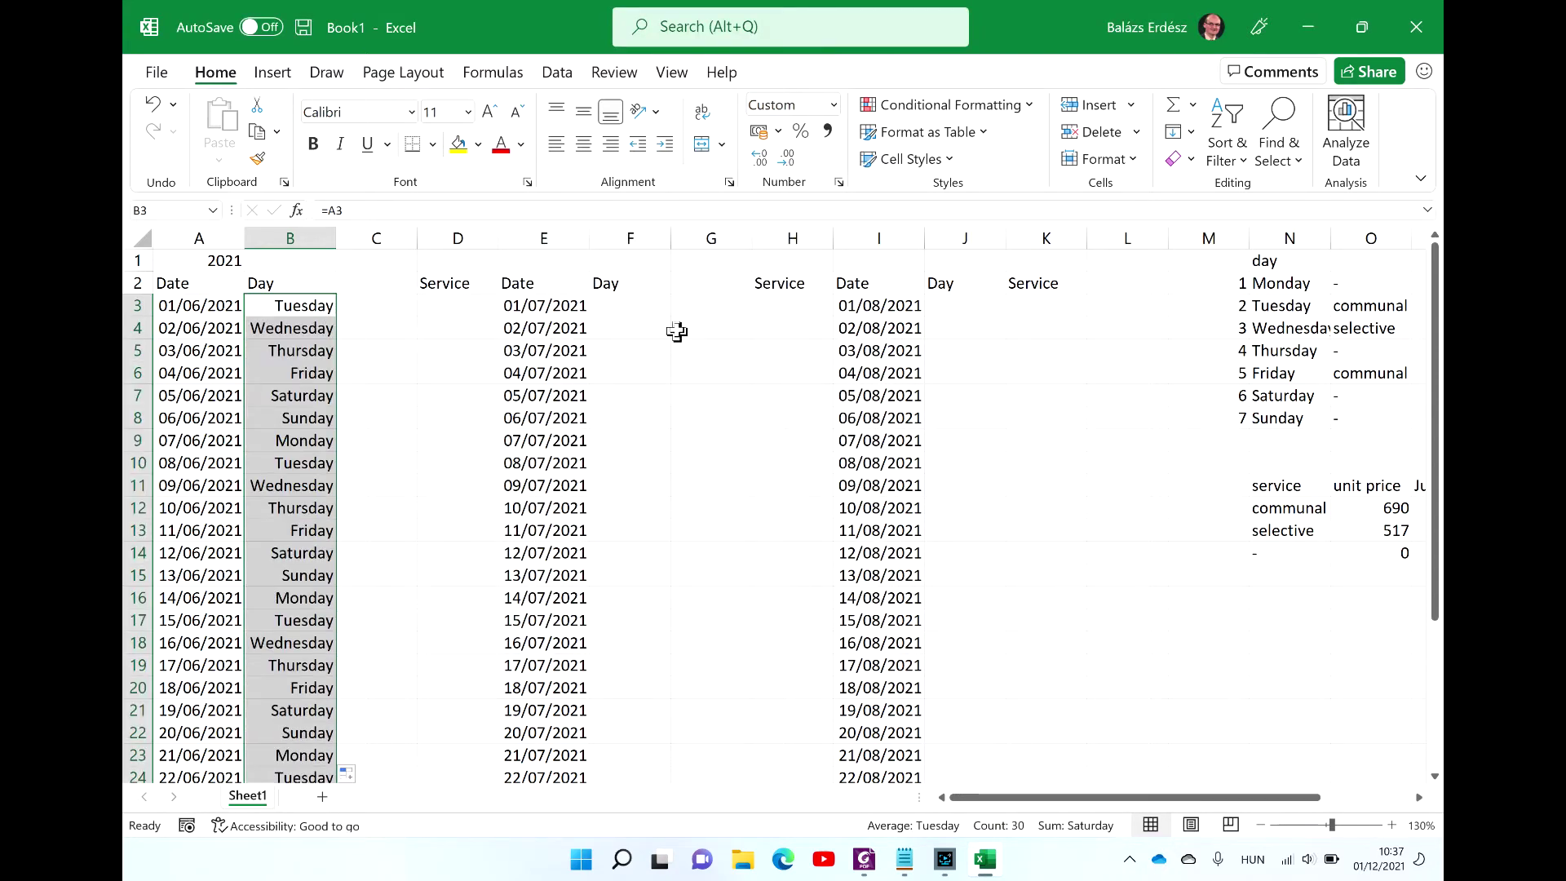
Step: Enter the formula =E3 in cell F3 under the July Day heading, and reselect the cell
left_click(649, 309)
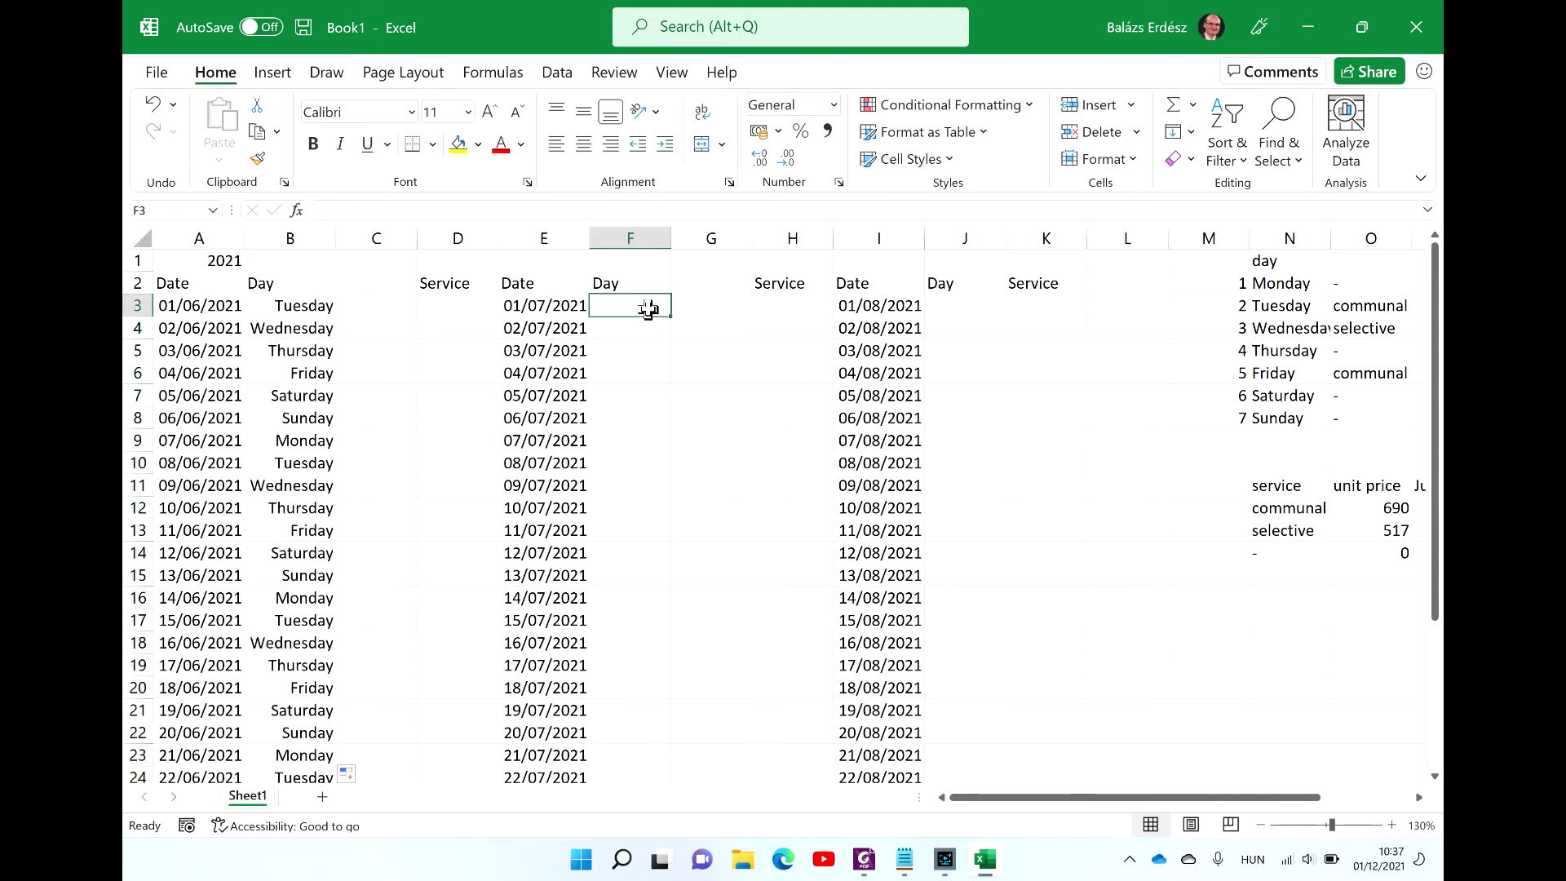
type("=")
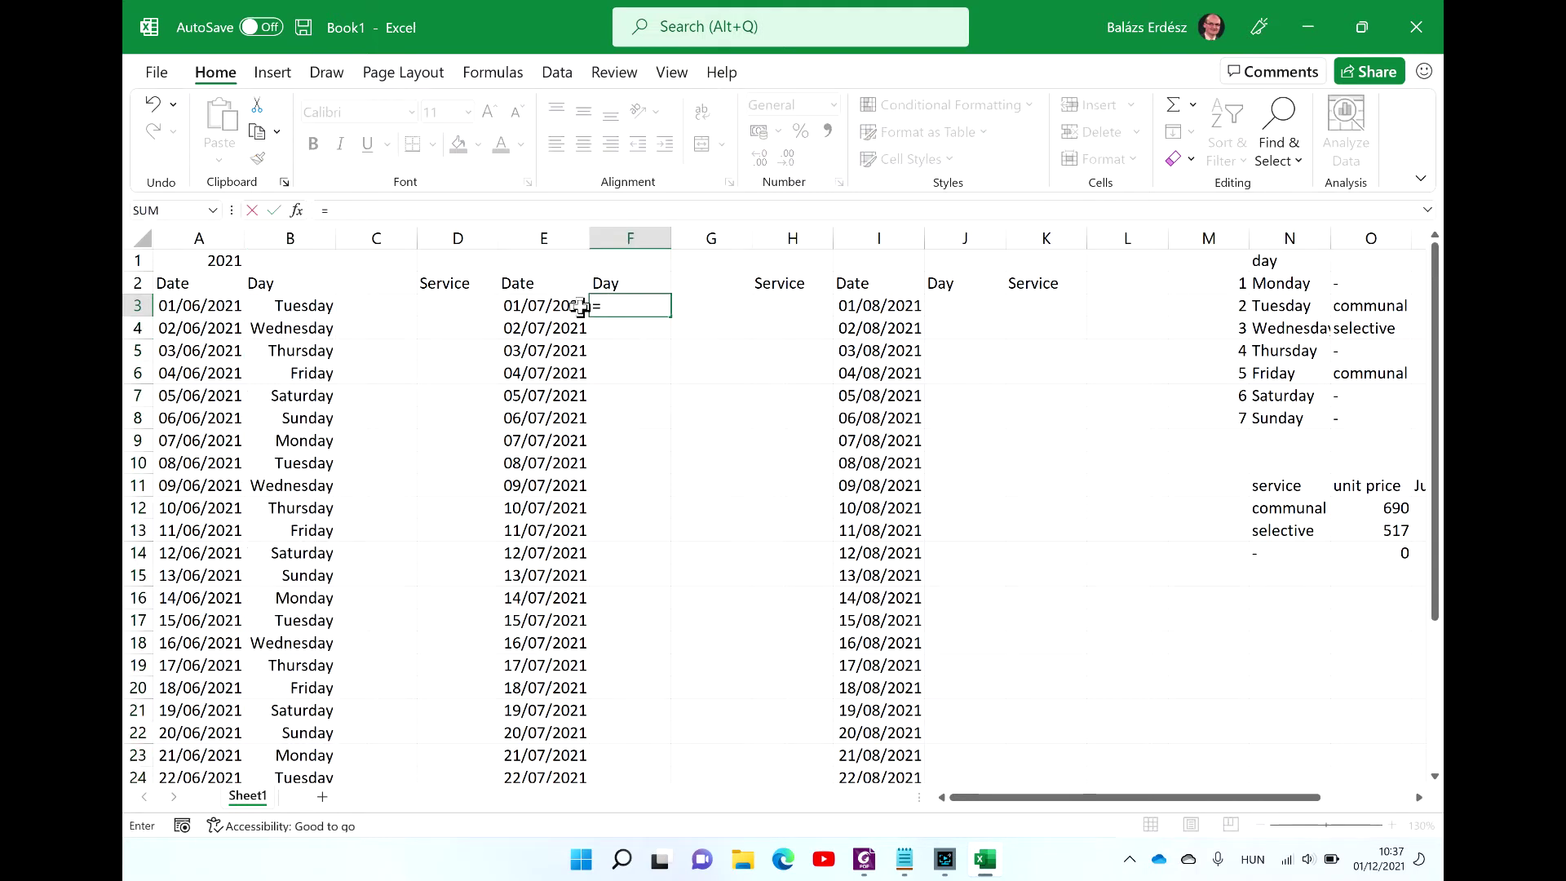
left_click(555, 306)
key("Return")
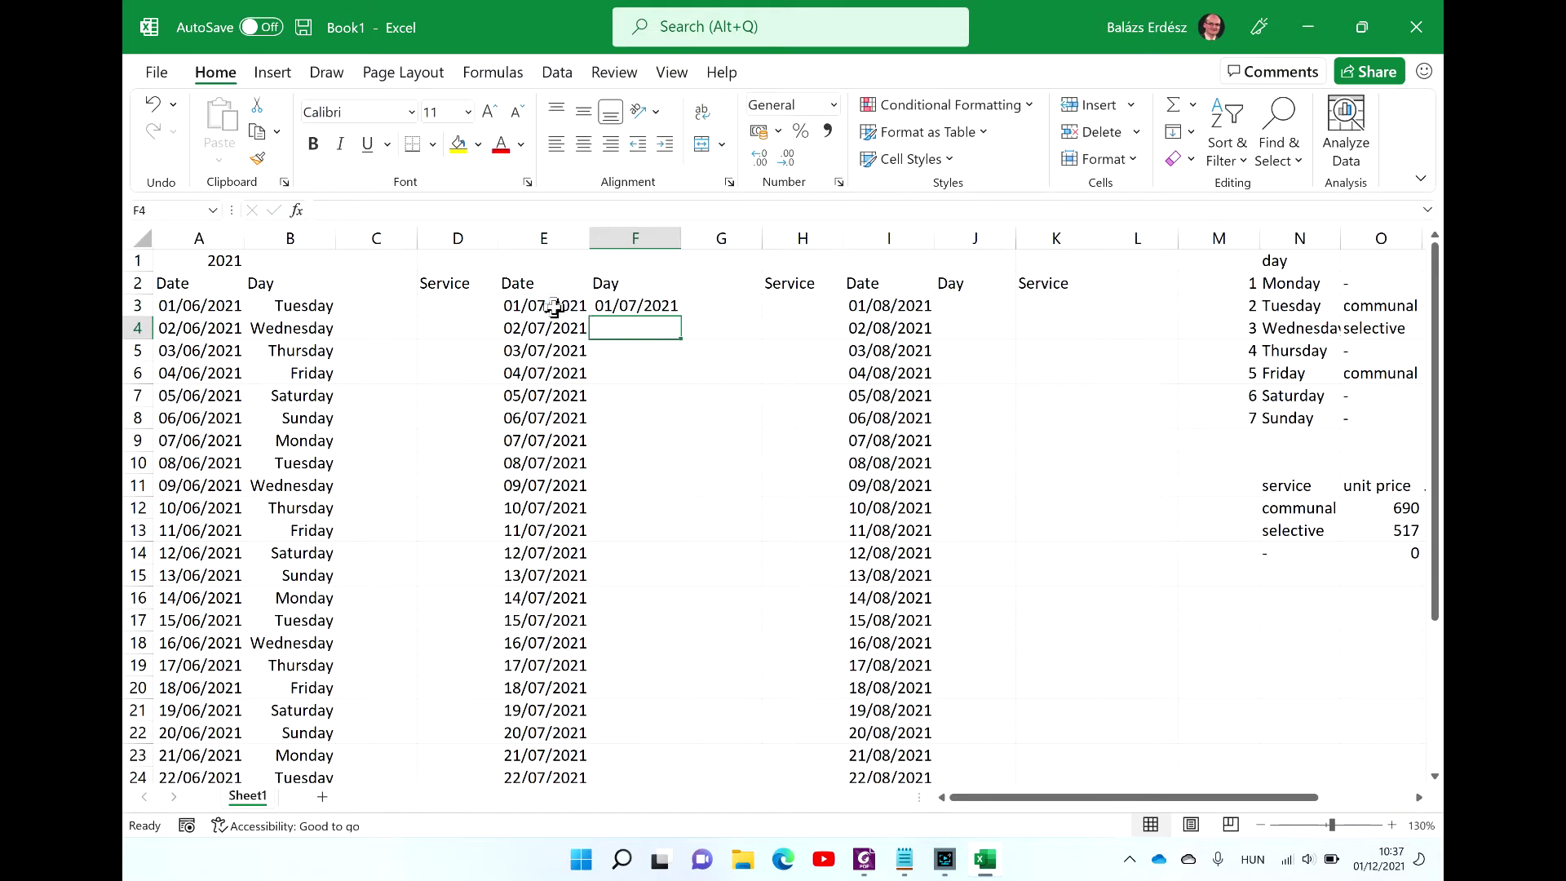
left_click(648, 305)
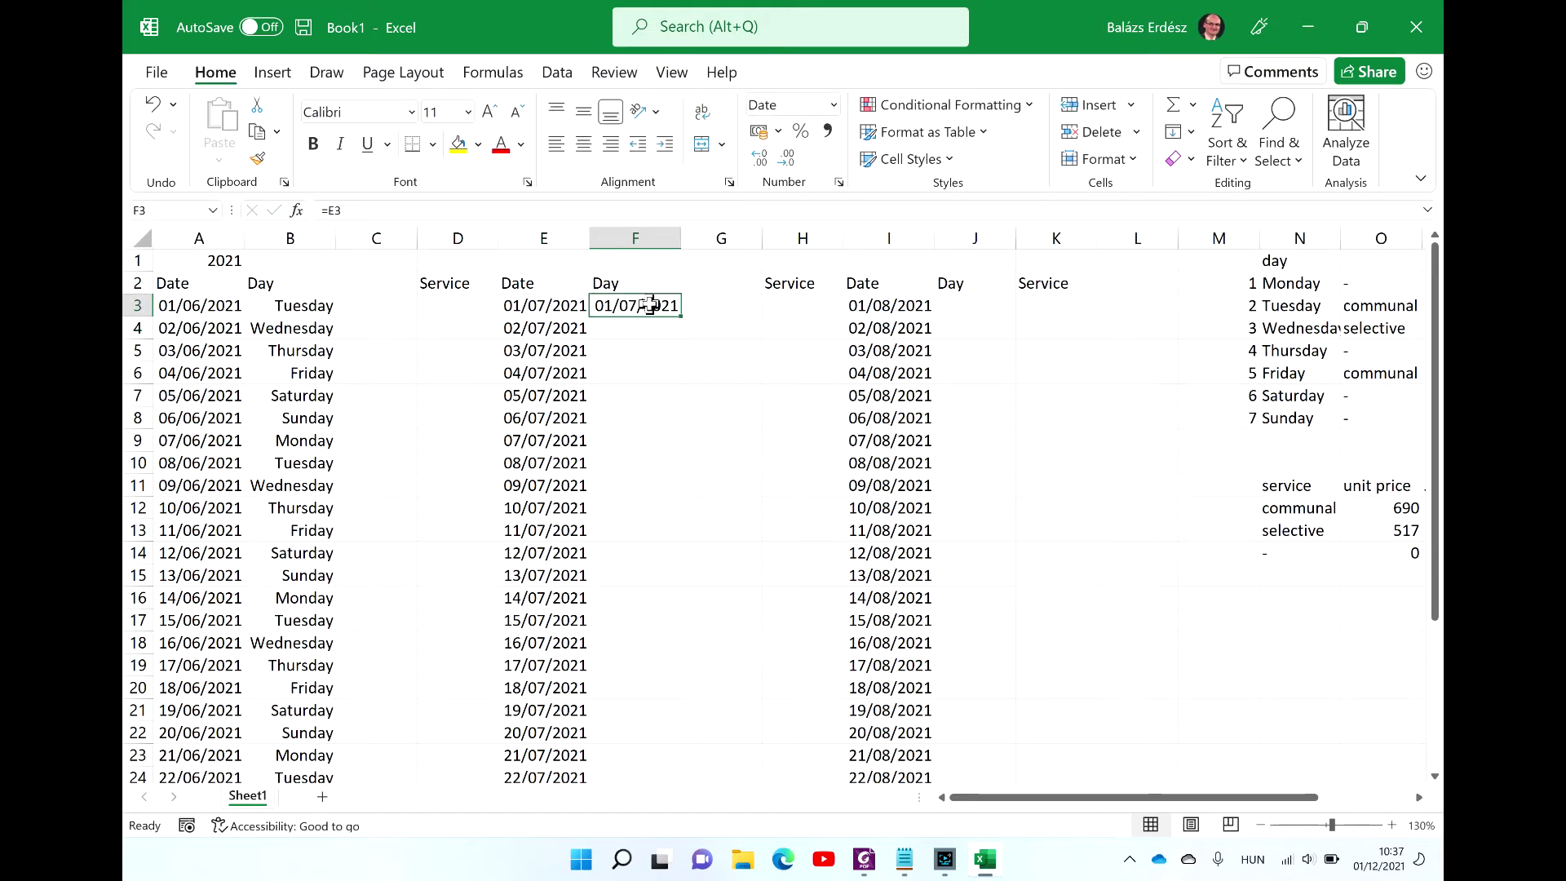
Step: Apply the custom number format dddd to cell F3 and fill it down the July Day column
key("ctrl+1")
left_click(481, 393)
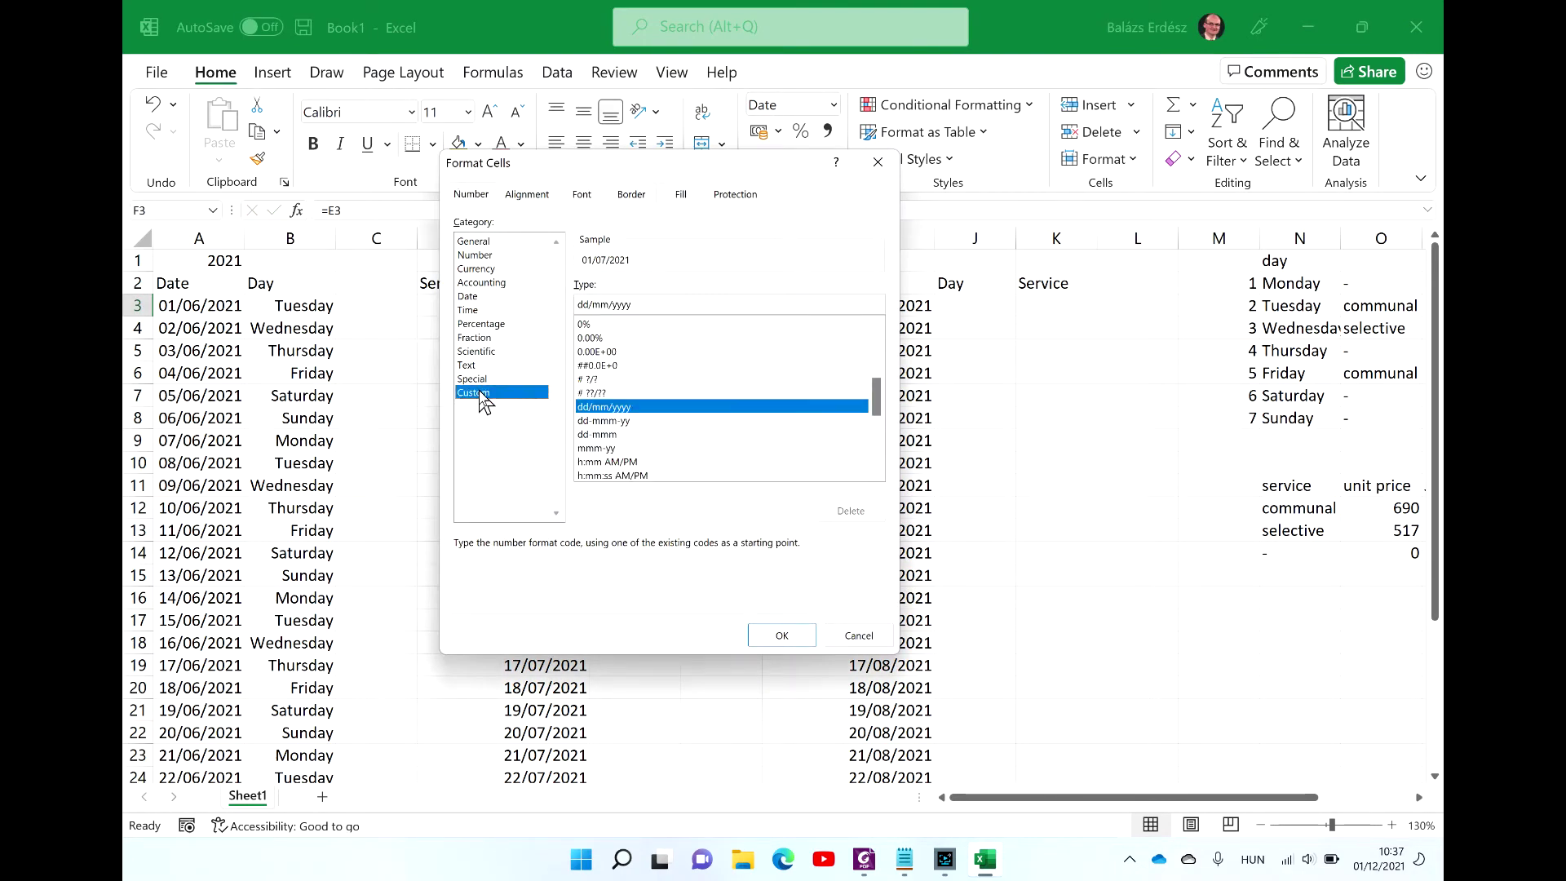
left_click(666, 305)
key("BackSpace")
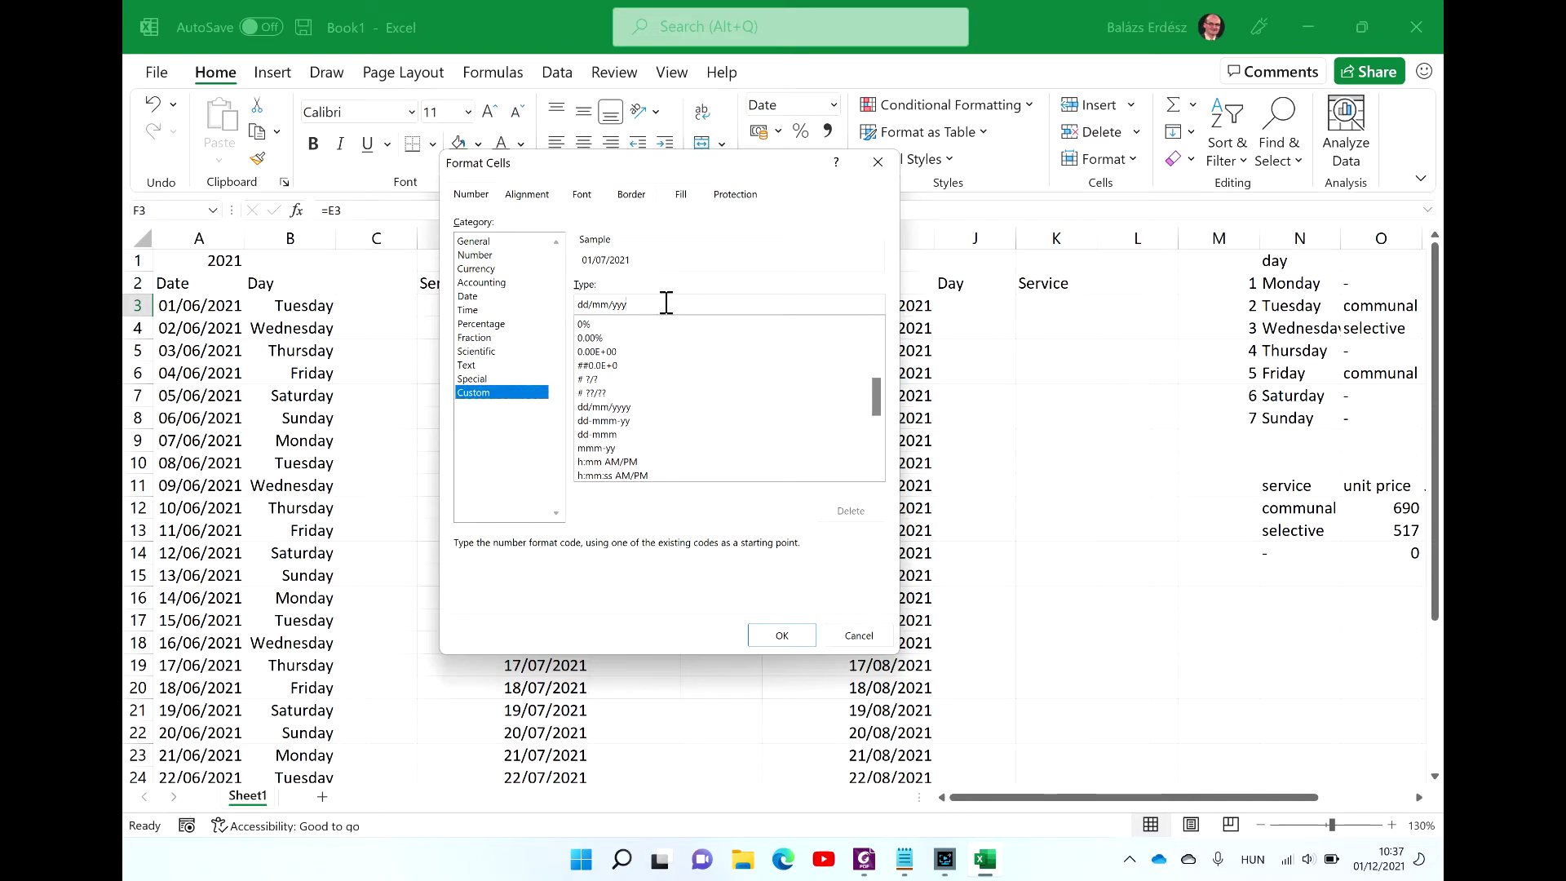
key("BackSpace")
key("BackSpace")
key("BackSpace")
key("BackSpace")
key("BackSpace")
key("BackSpace")
key("BackSpace")
key("BackSpace")
key("BackSpace")
type("dddd")
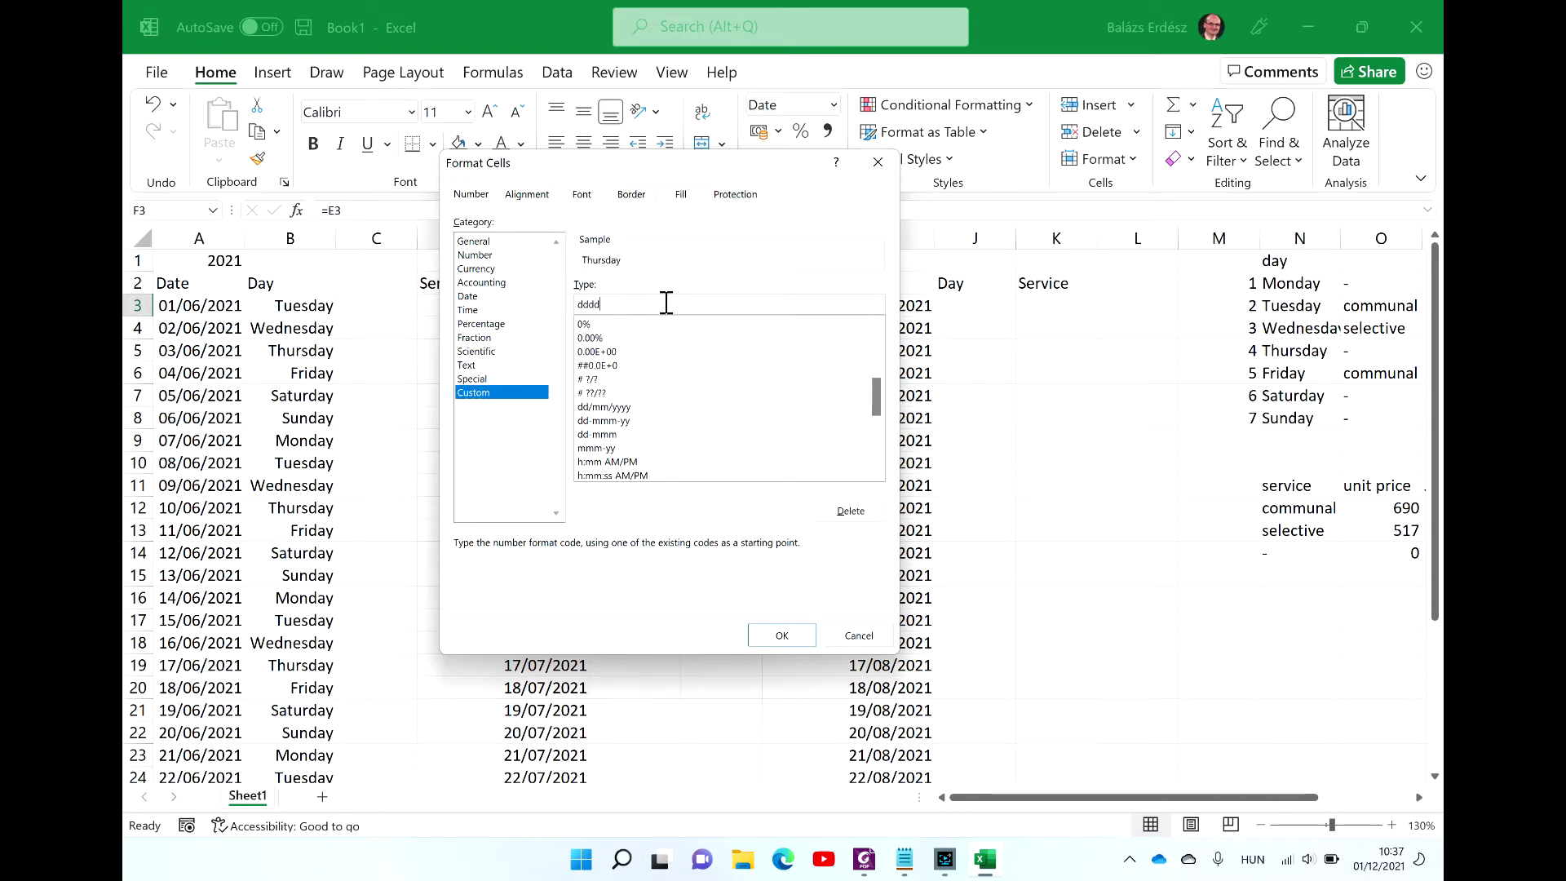
key("Return")
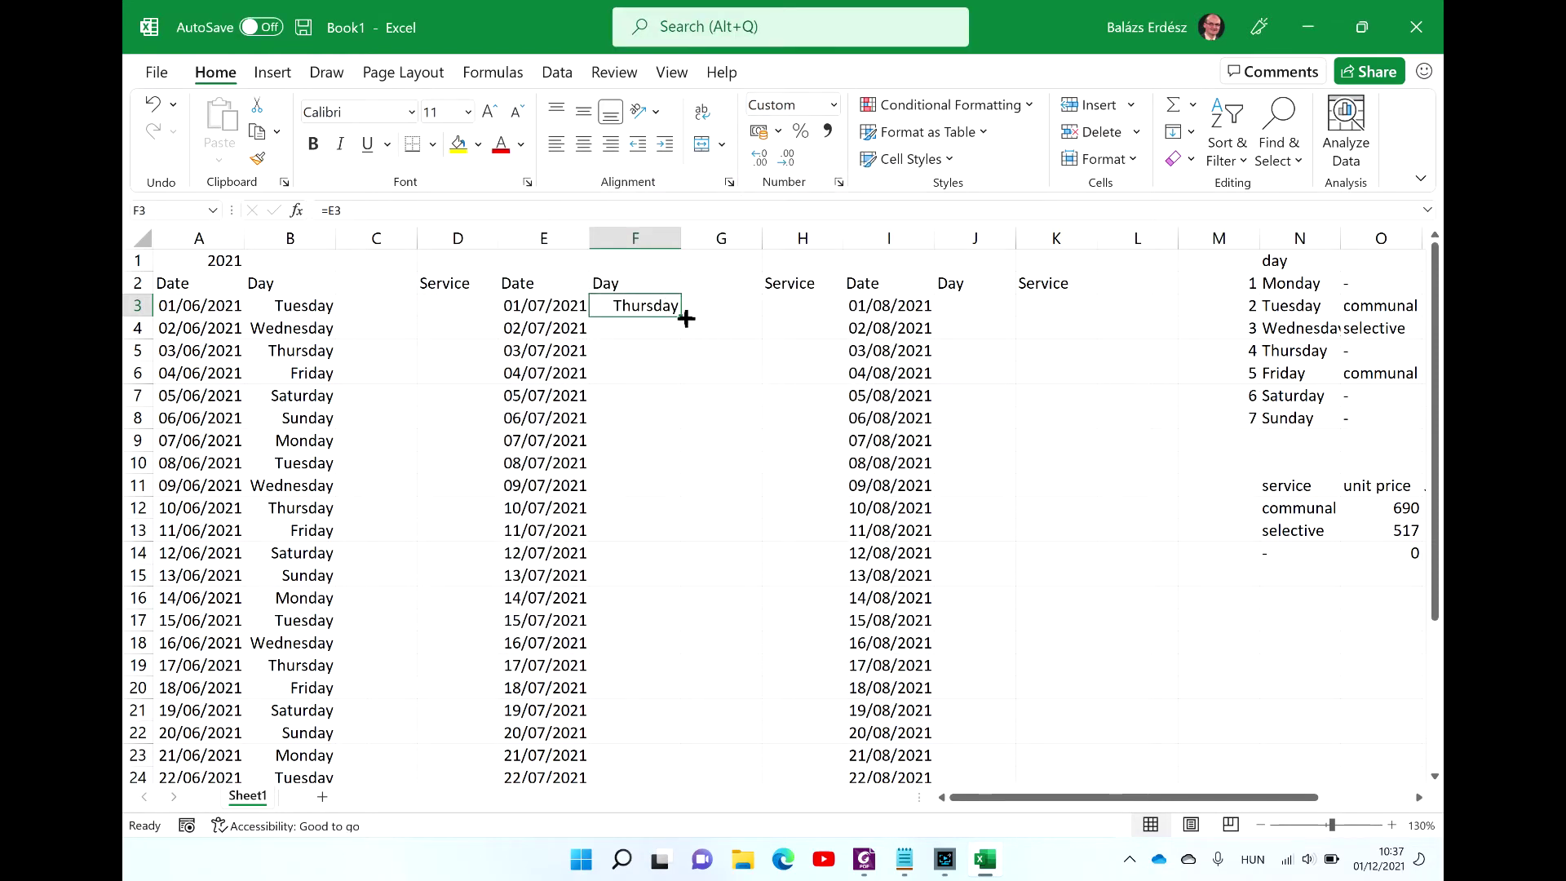
double_click(681, 316)
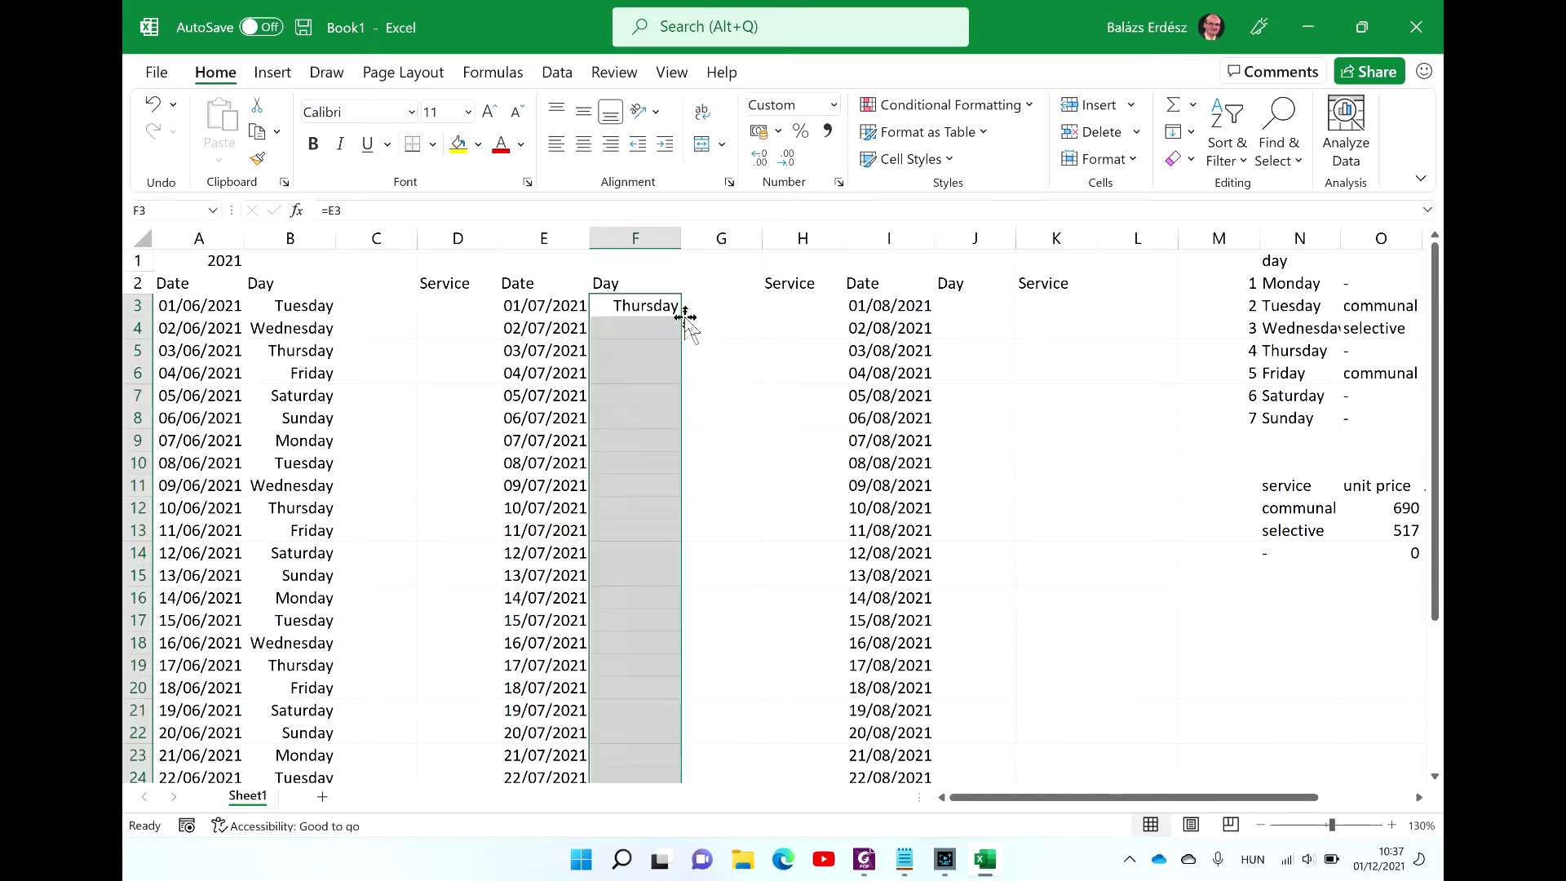
Step: Enter the formula =I3 in cell J3 under the August Day heading, keeping the cell selected
left_click(978, 305)
type("=")
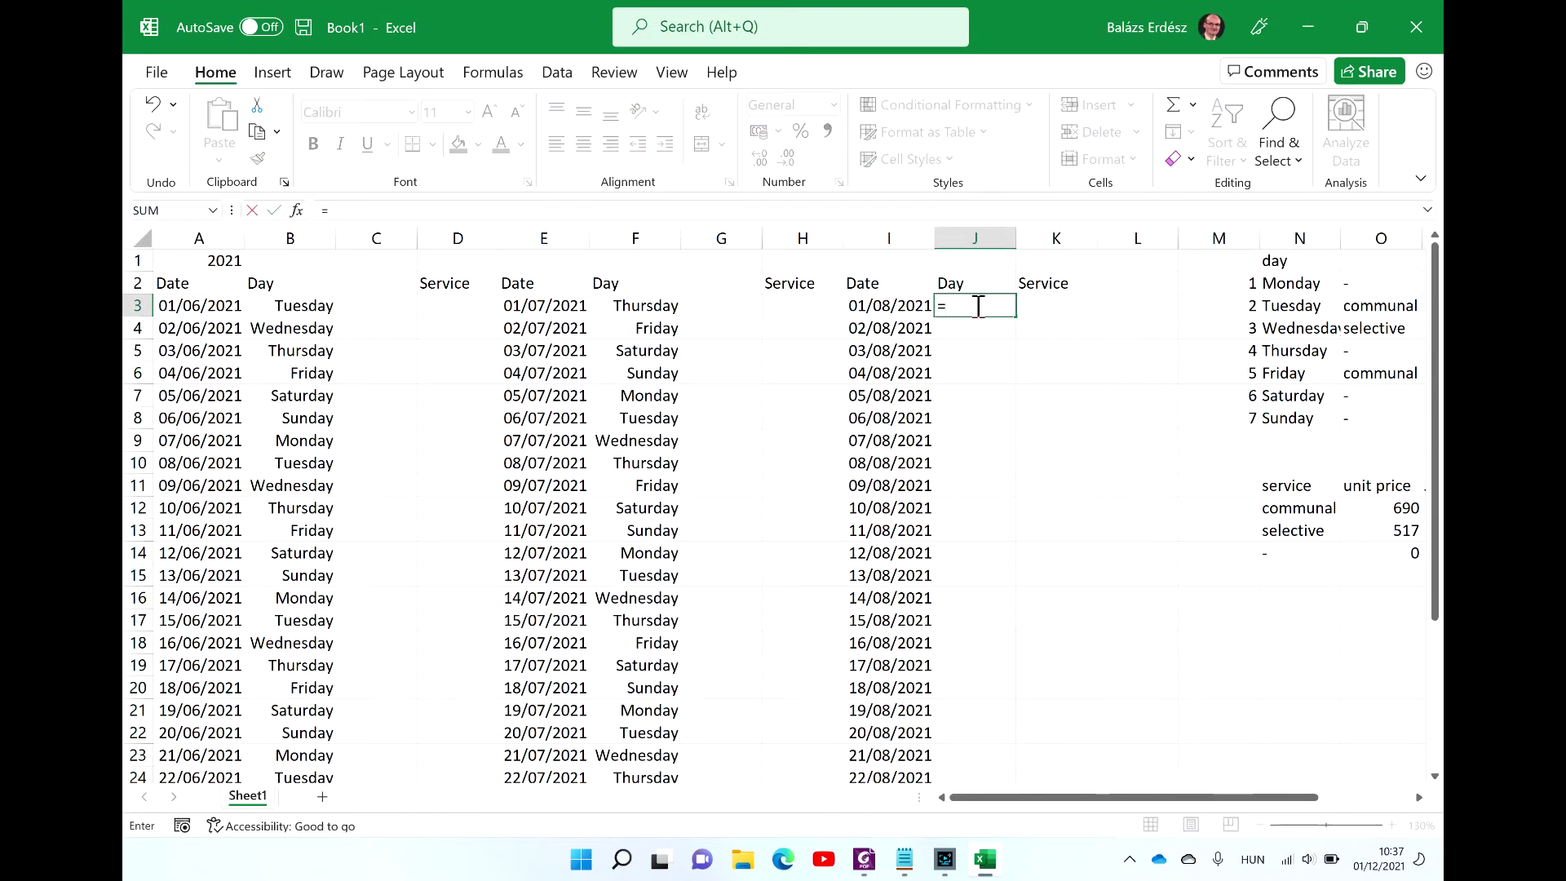
left_click(900, 305)
key("ctrl+Return")
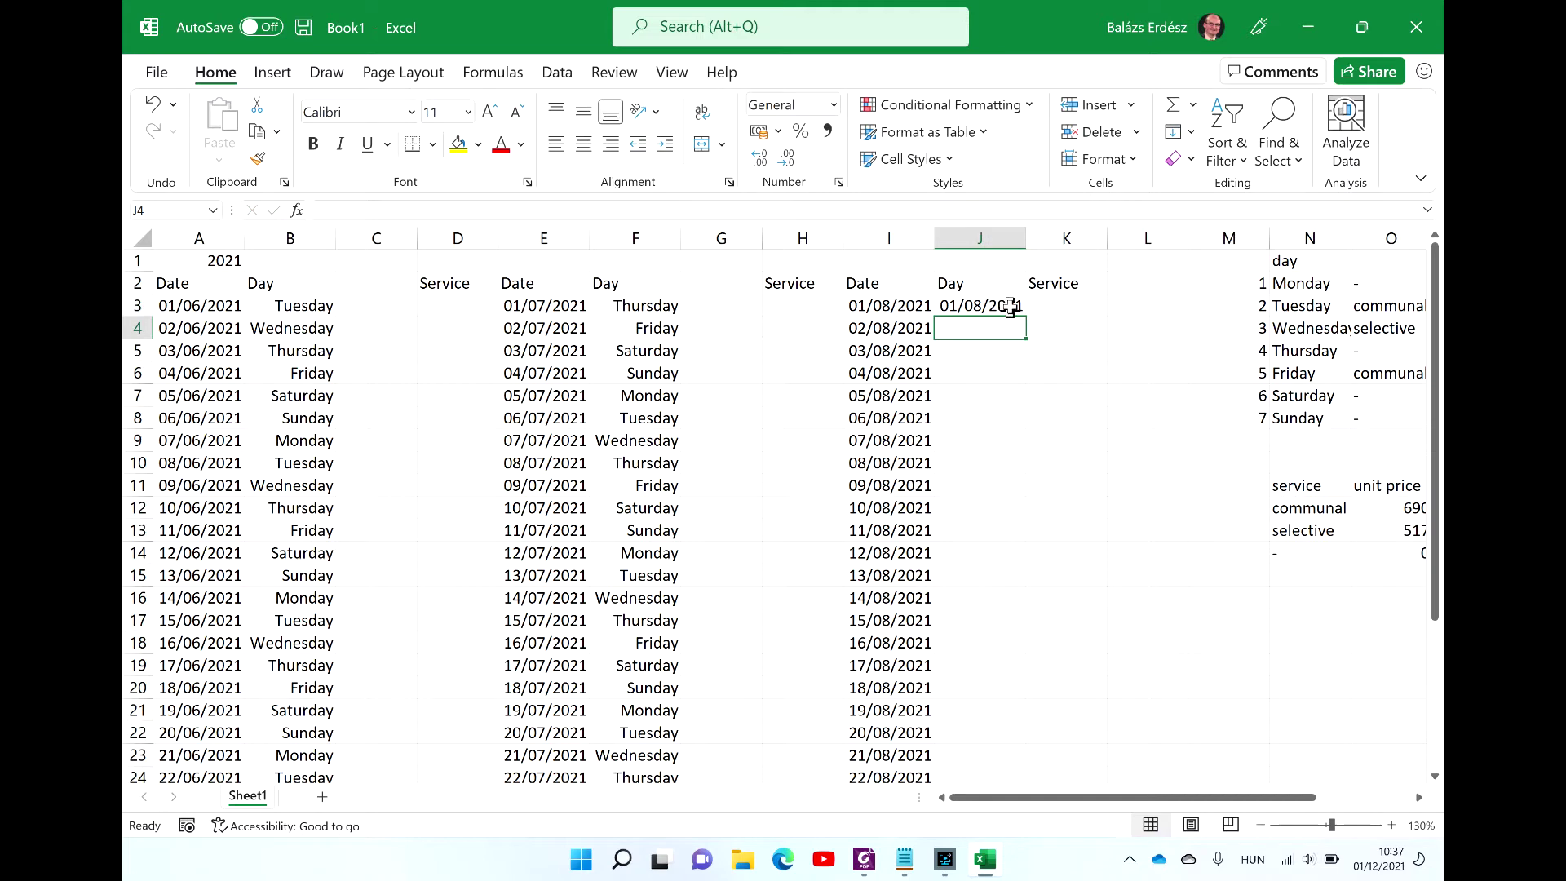
Step: Apply the custom number format dddd to cell J3 and fill it down the August Day column
key("ctrl+1")
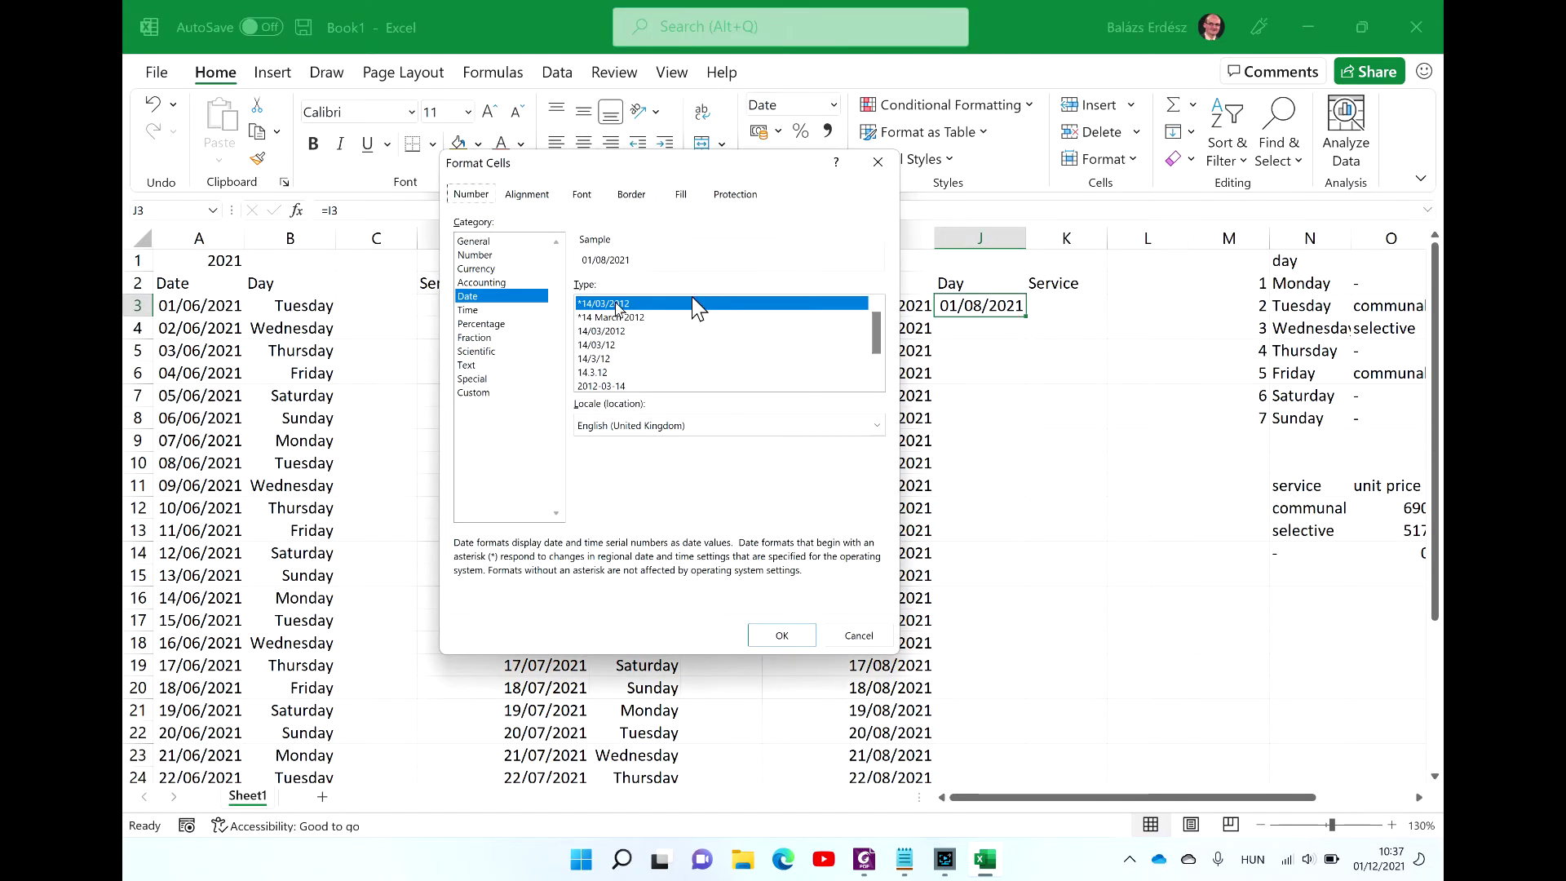
left_click(488, 394)
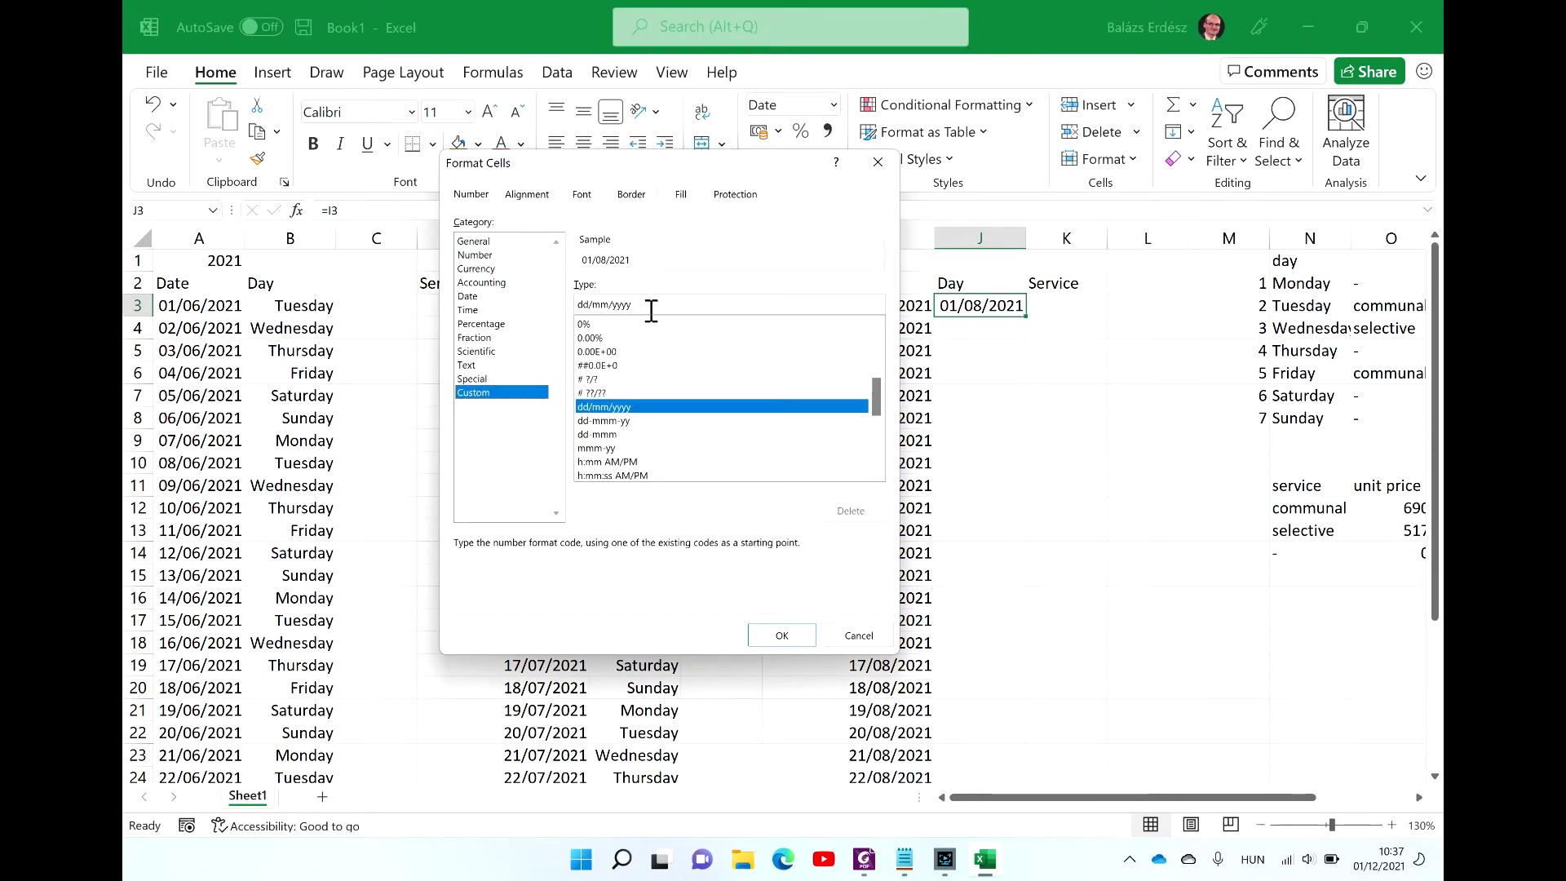
key("BackSpace")
key("BackSpace")
key("BackSpace")
key("BackSpace")
key("BackSpace")
key("BackSpace")
key("BackSpace")
key("BackSpace")
key("BackSpace")
key("BackSpace")
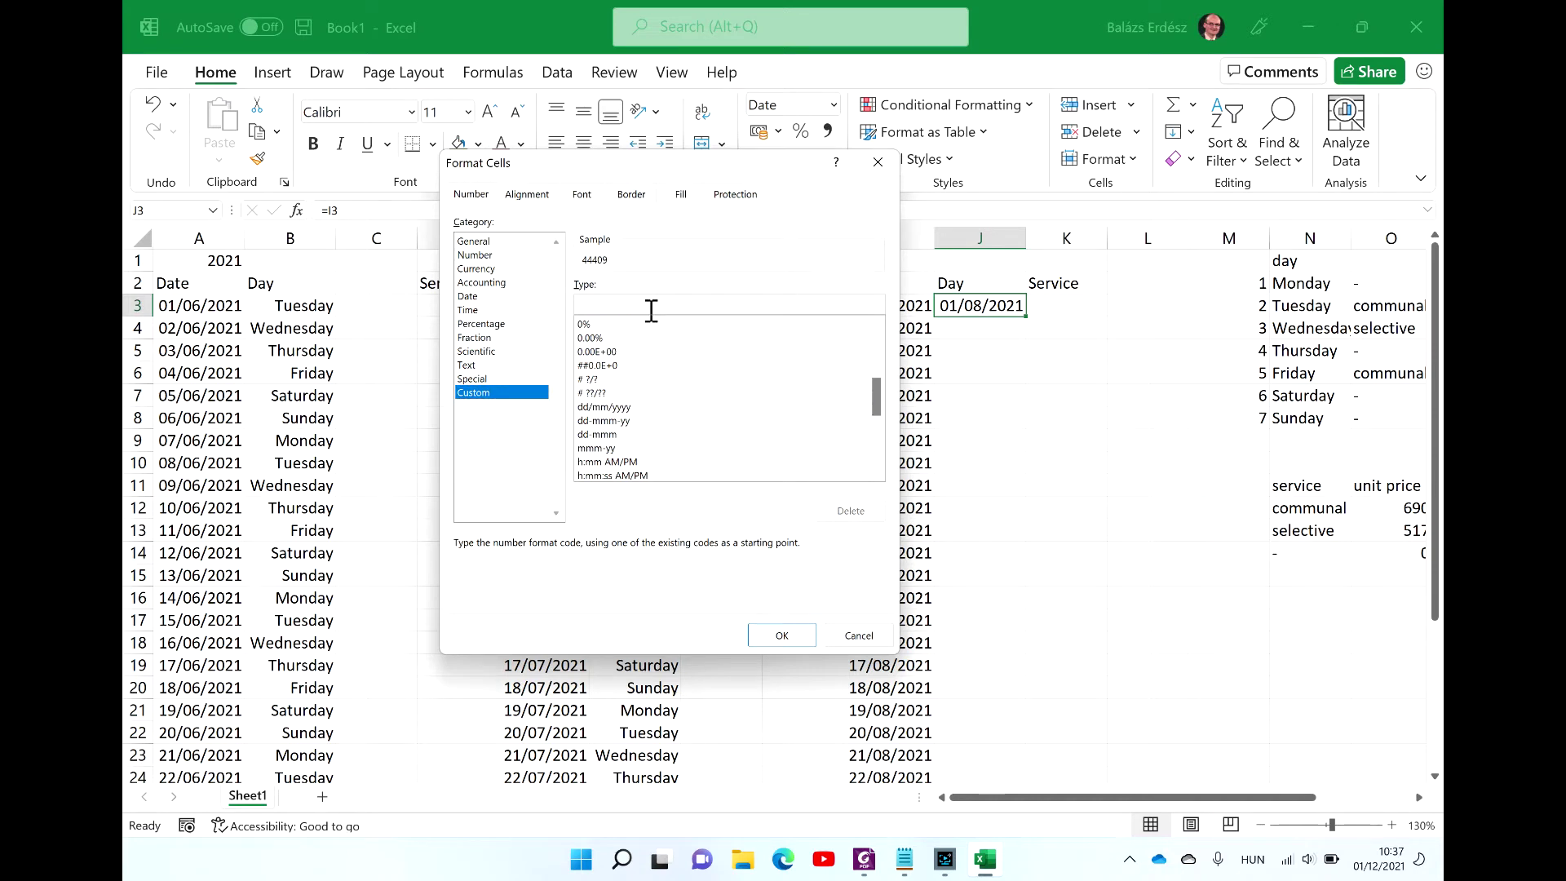
type("dddd")
left_click(779, 641)
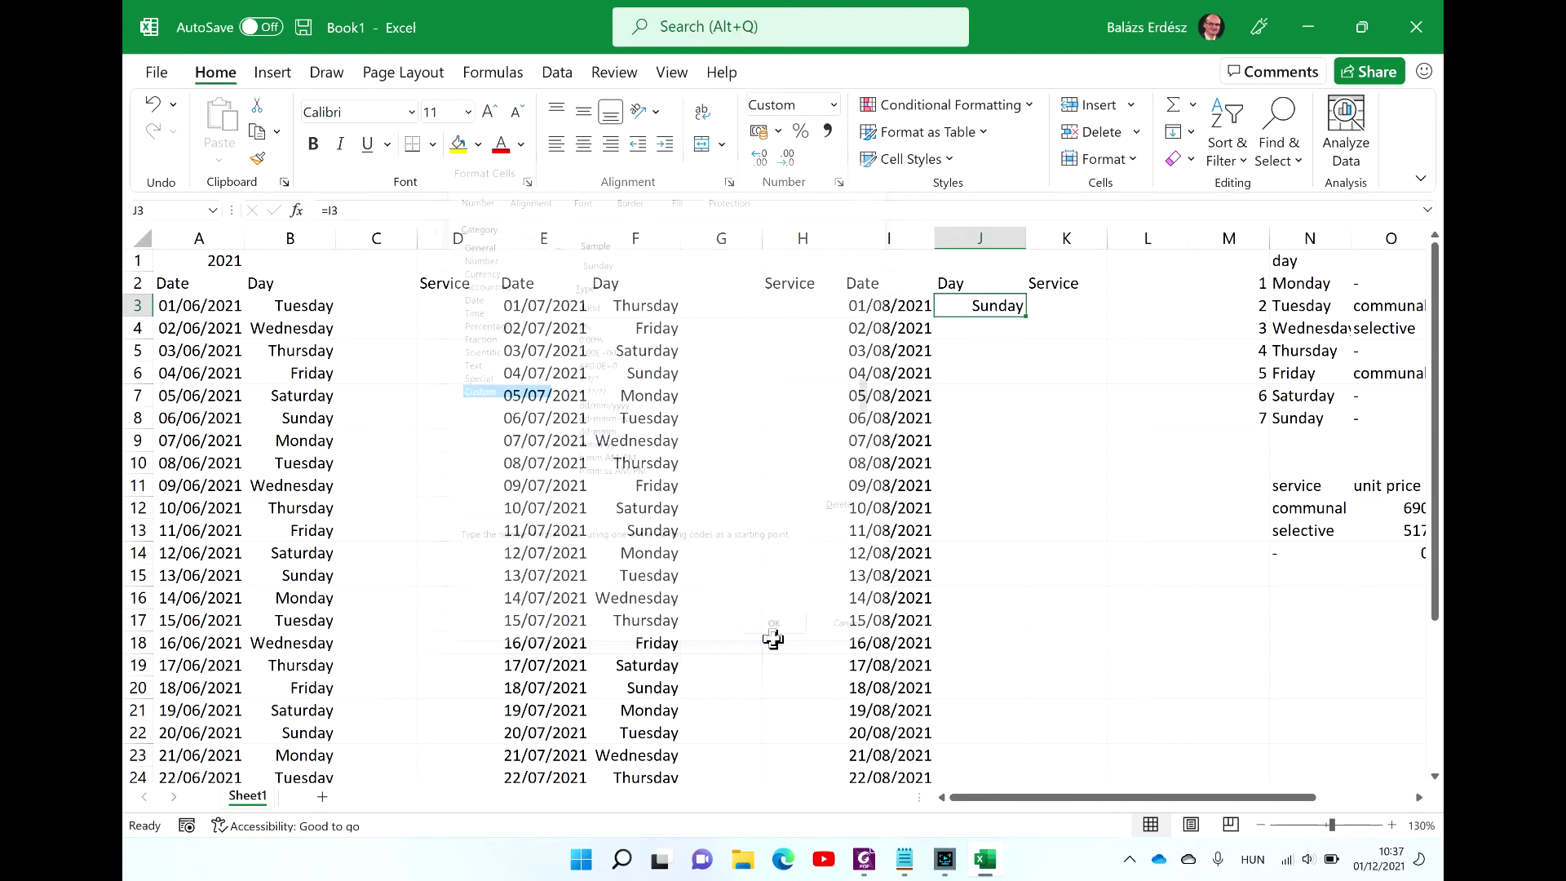
double_click(1031, 318)
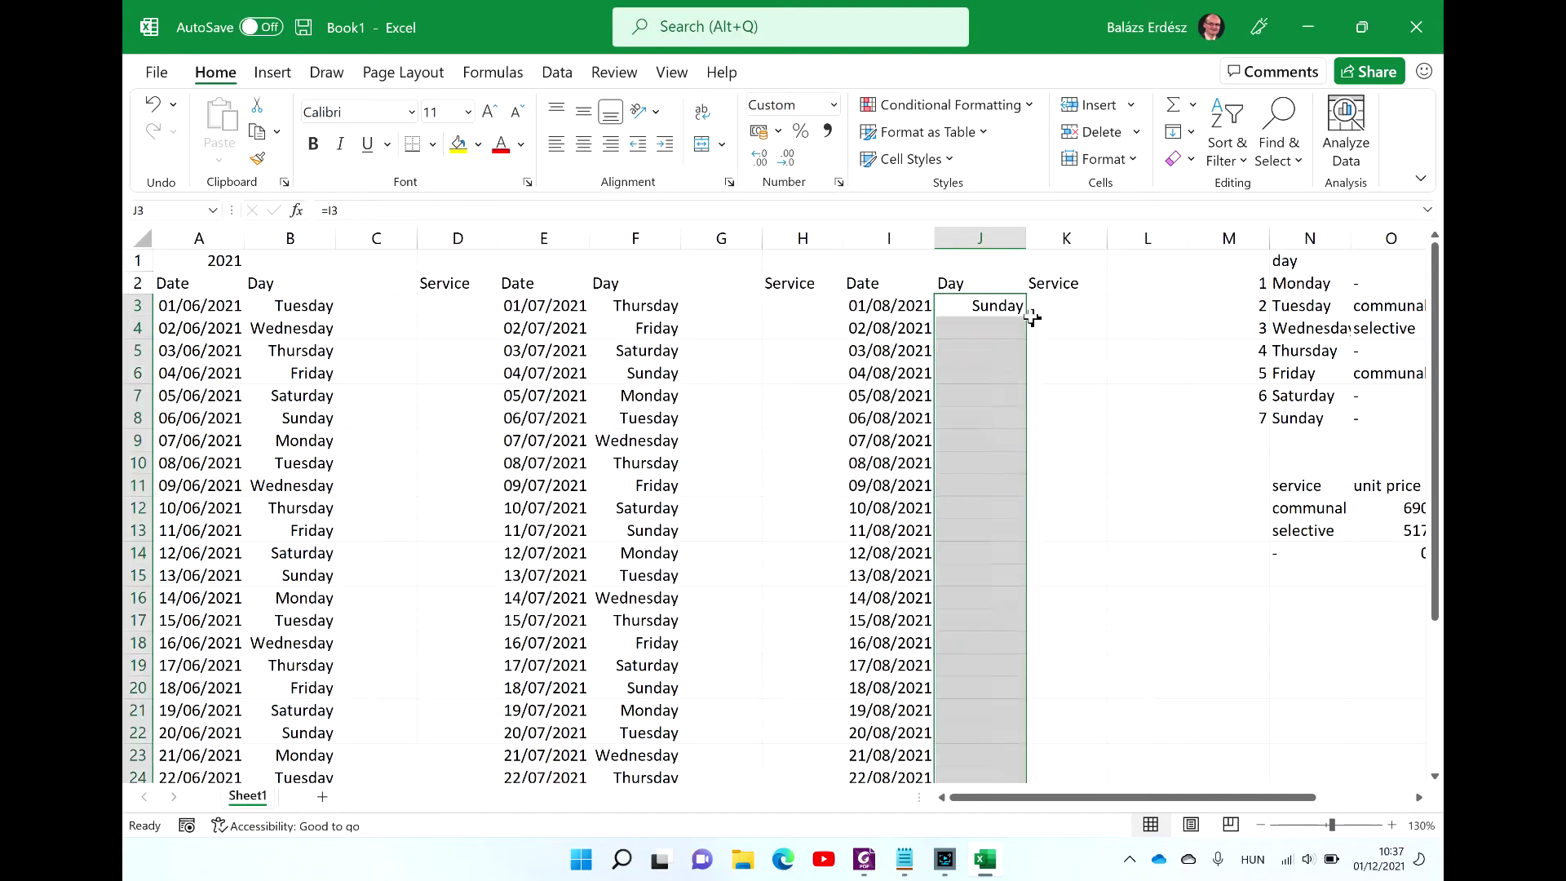
Step: Review the exercise tasks on the Day, weekday number and Service columns in Foxit PDF Editor, and return to the Excel workbook
left_click(370, 305)
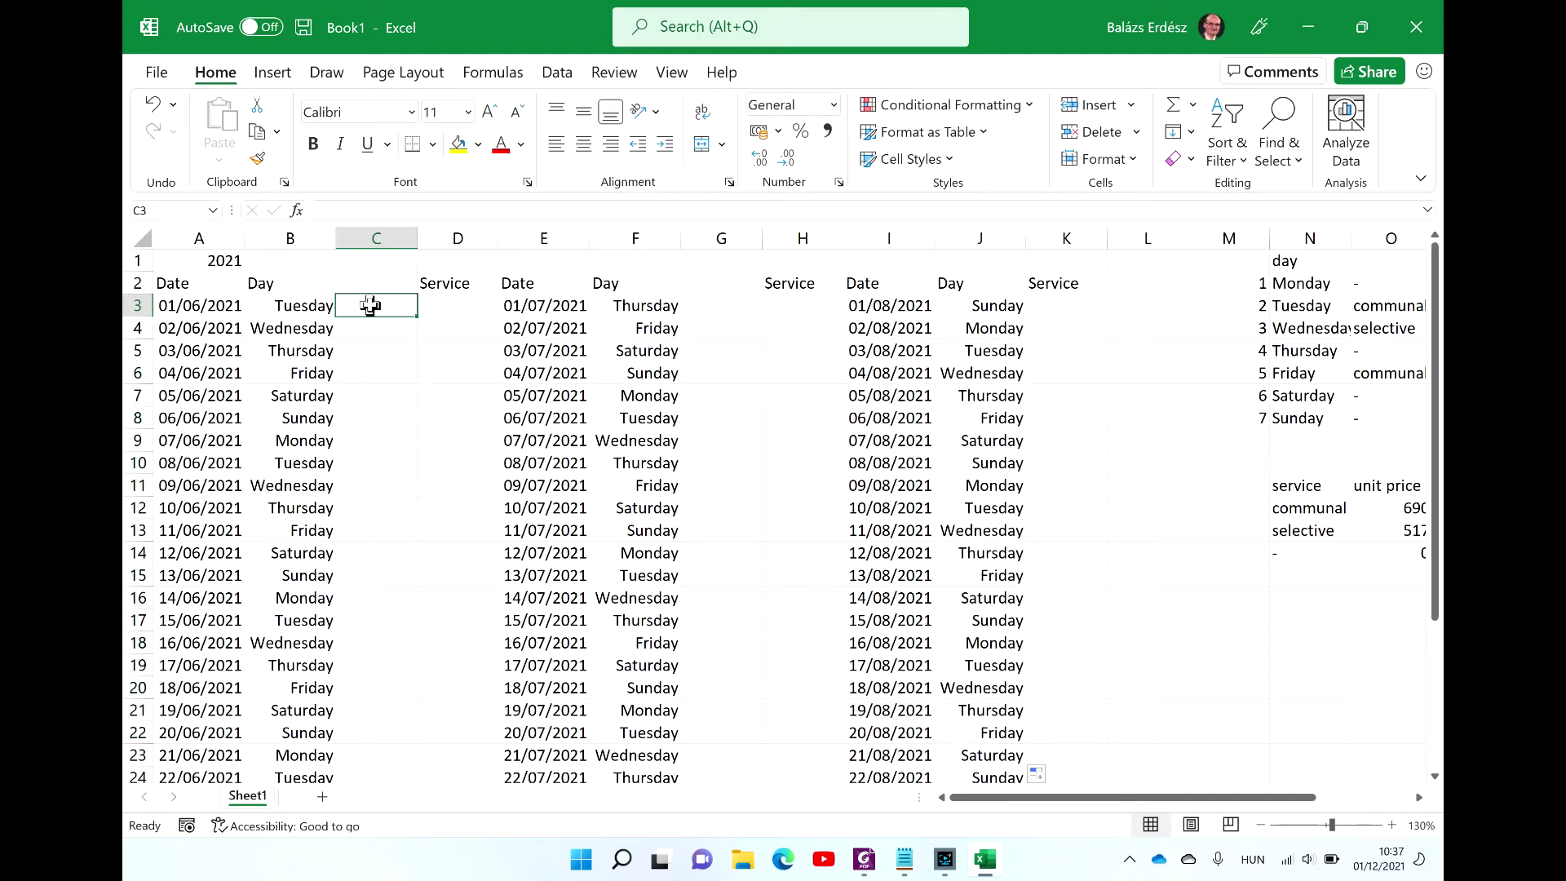
key("alt+Tab")
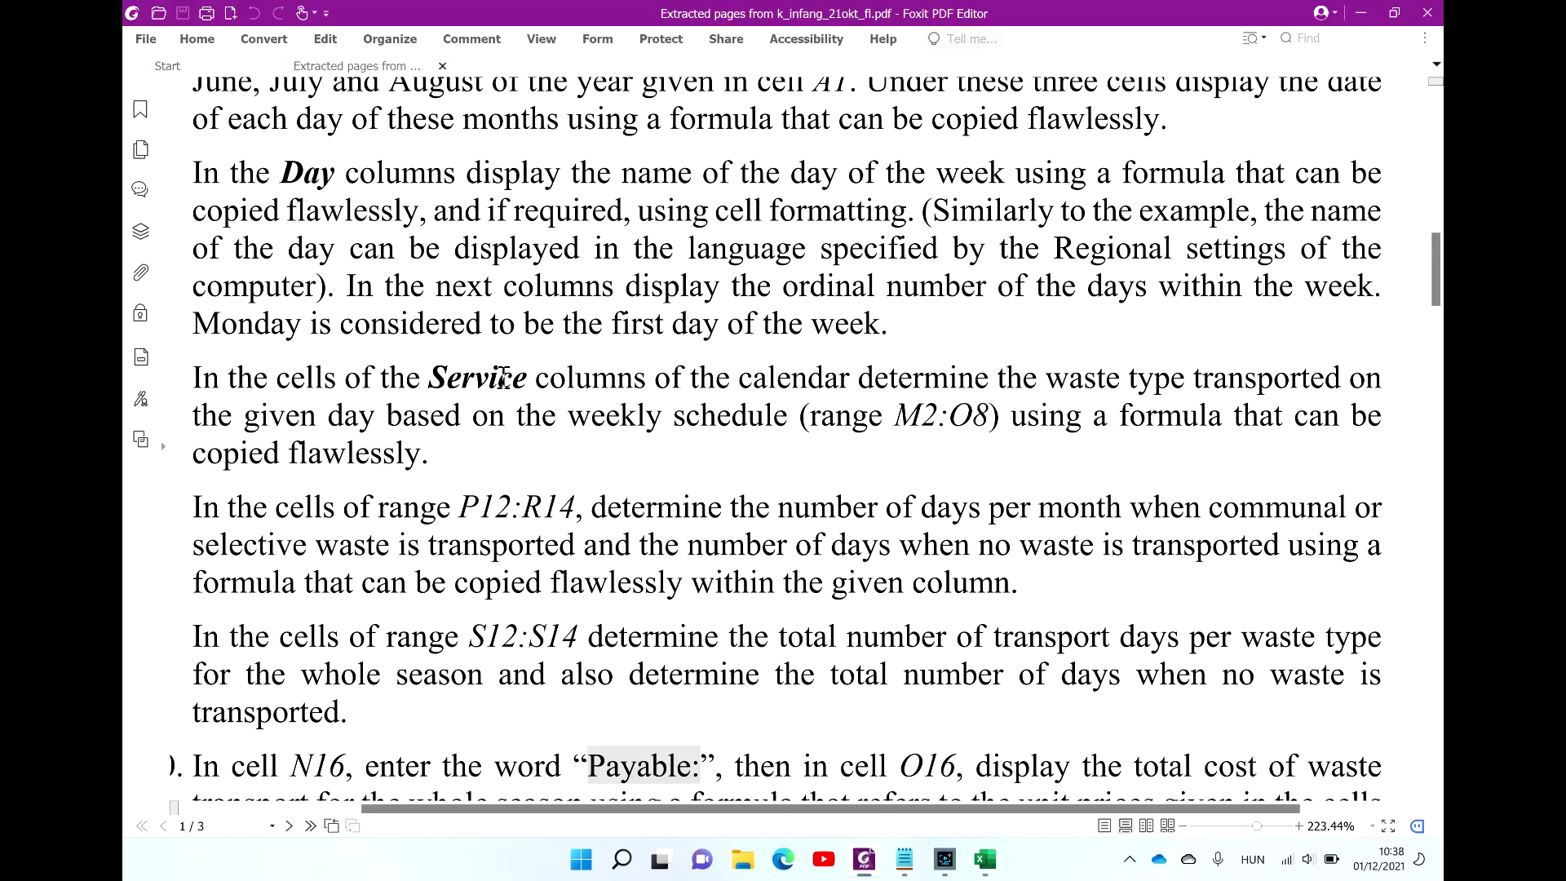
scroll(503, 378, "left", 3)
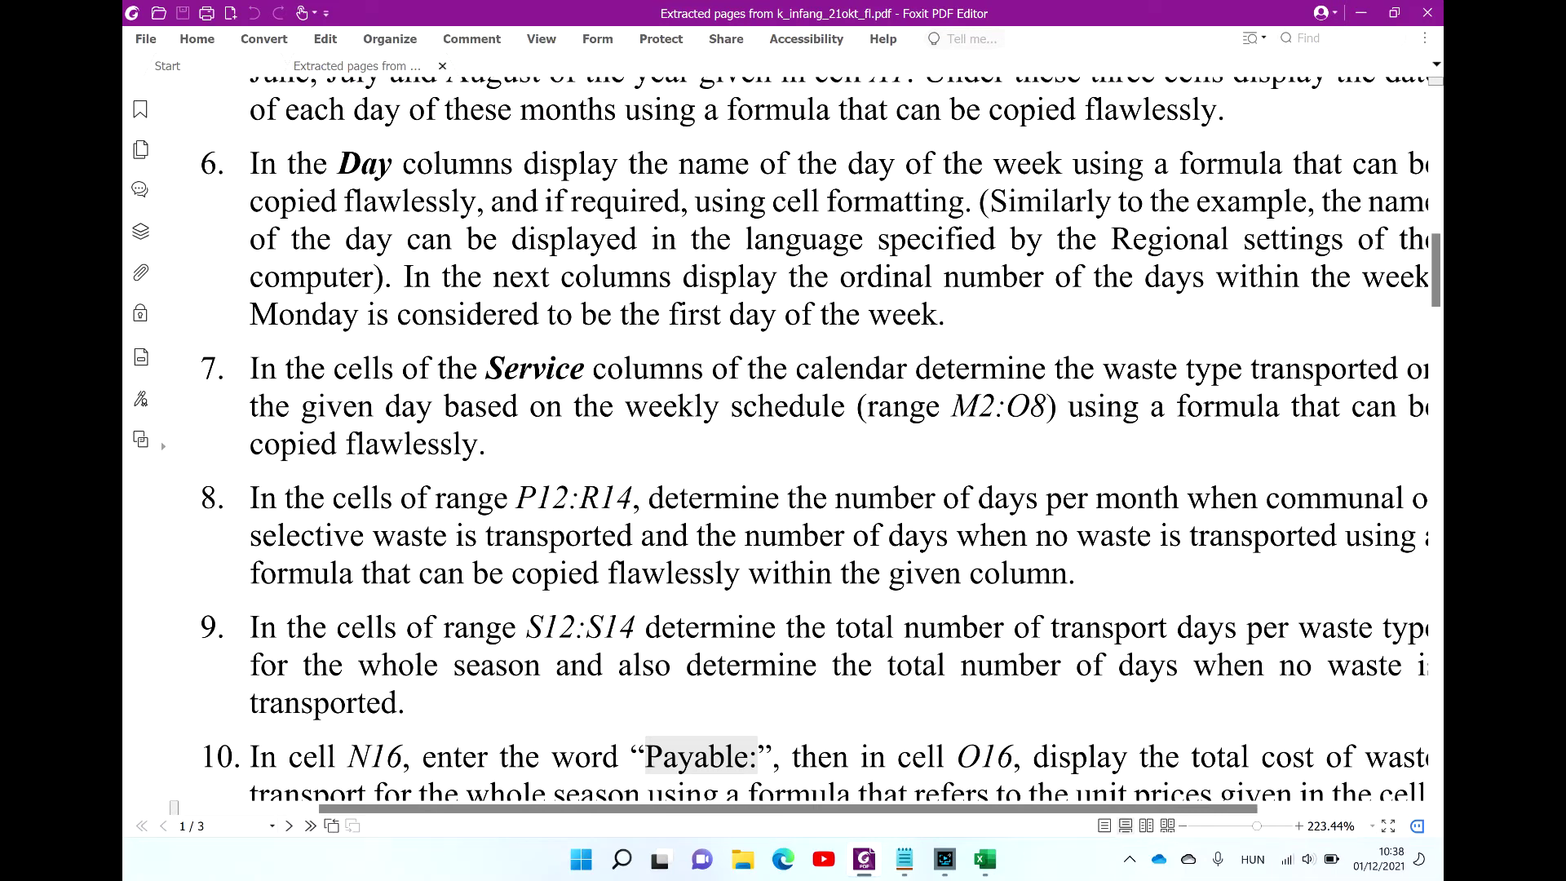
scroll(816, 440, "up", 1)
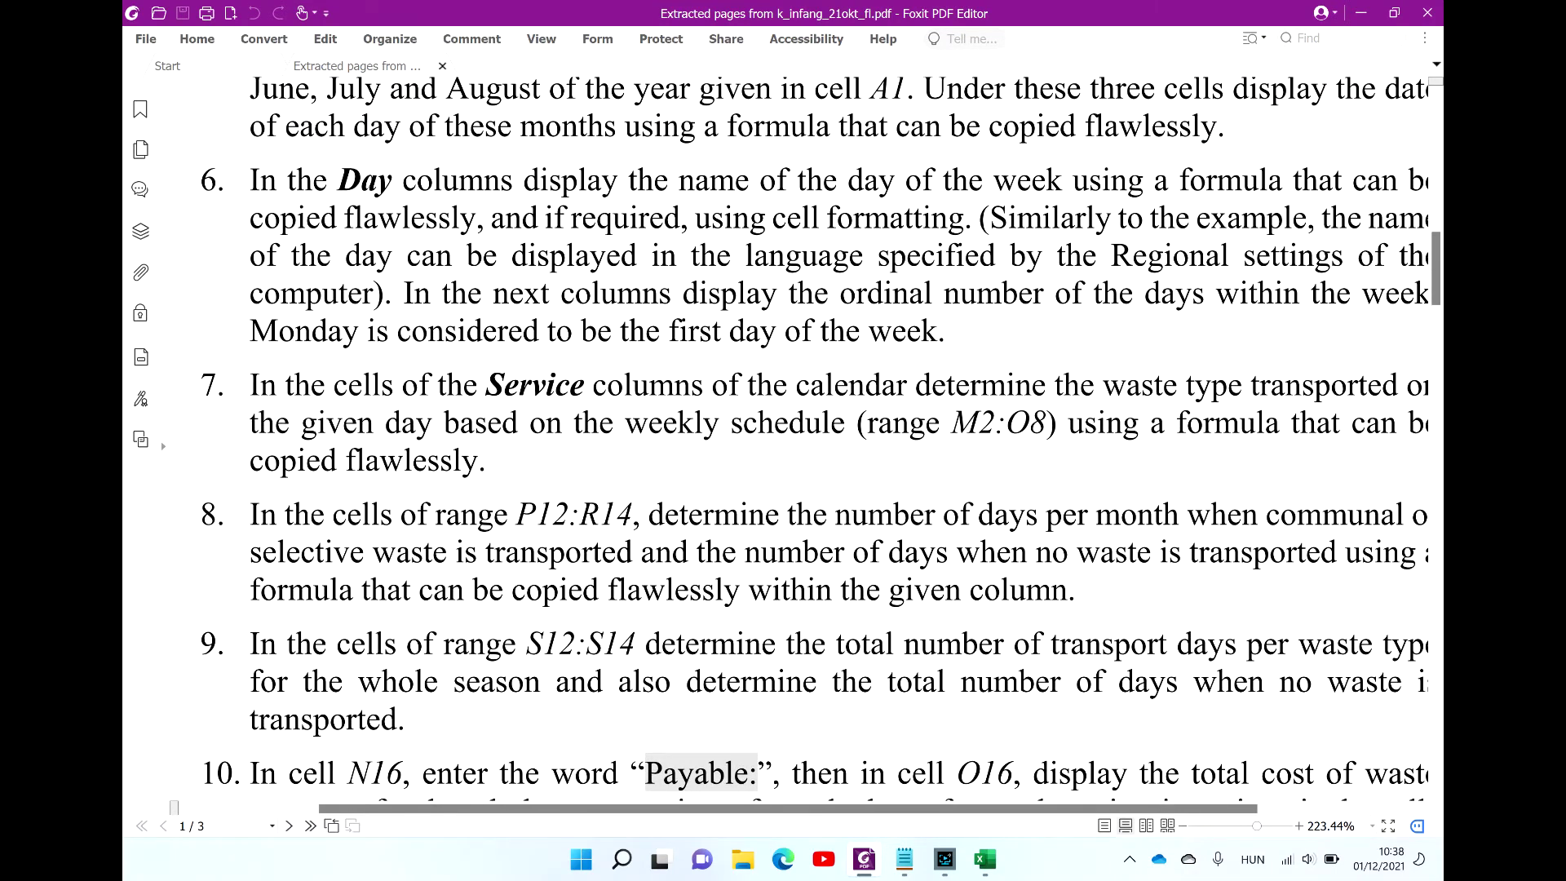
scroll(816, 440, "down", 3)
scroll(816, 440, "down", 1)
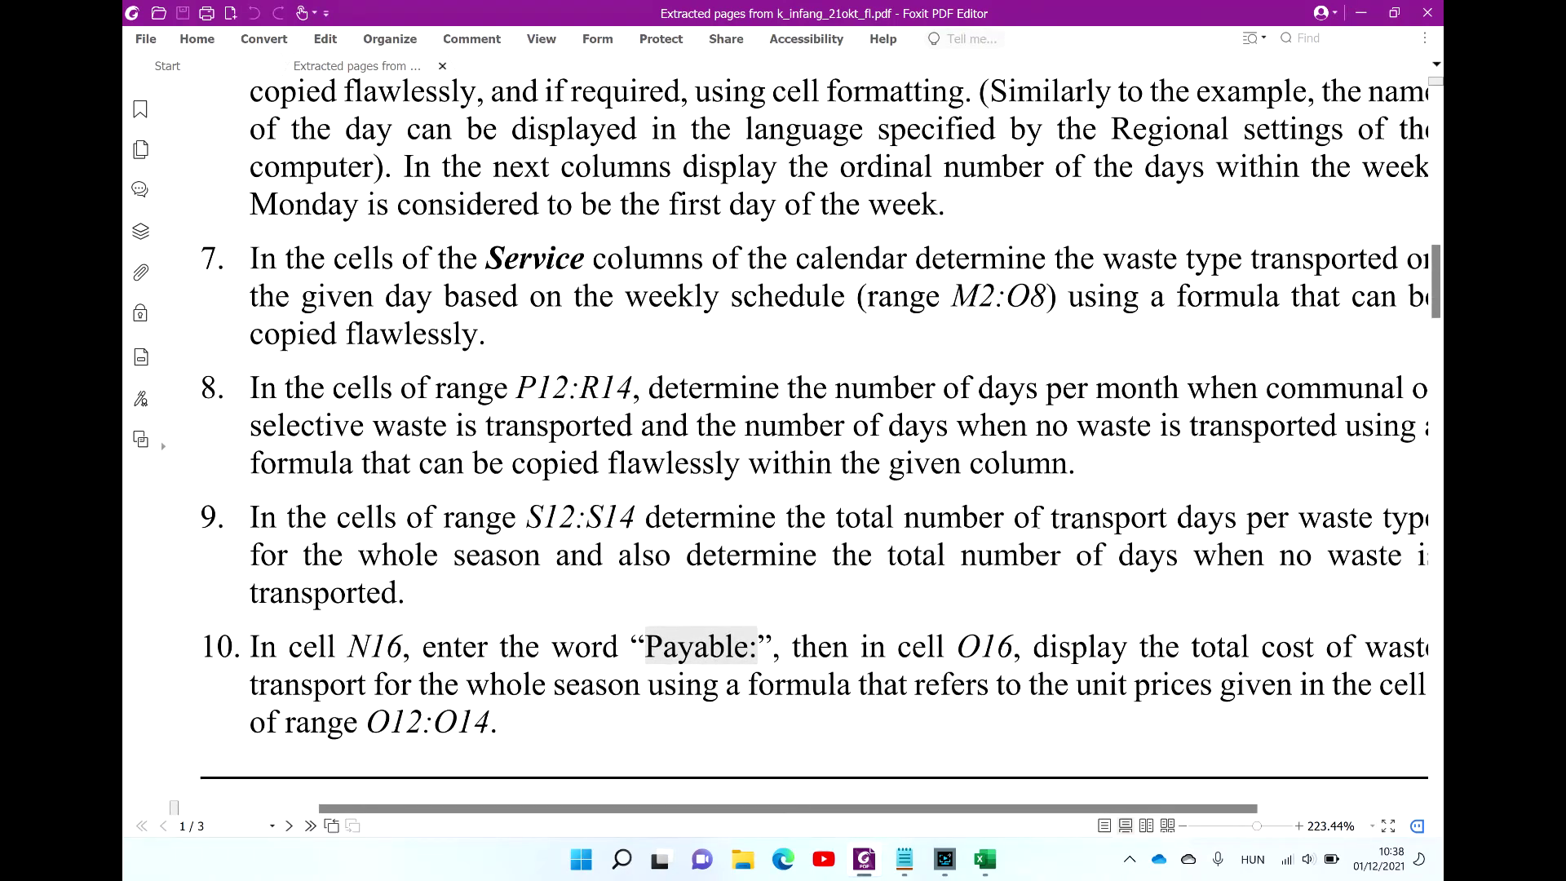
scroll(815, 440, "up", 2)
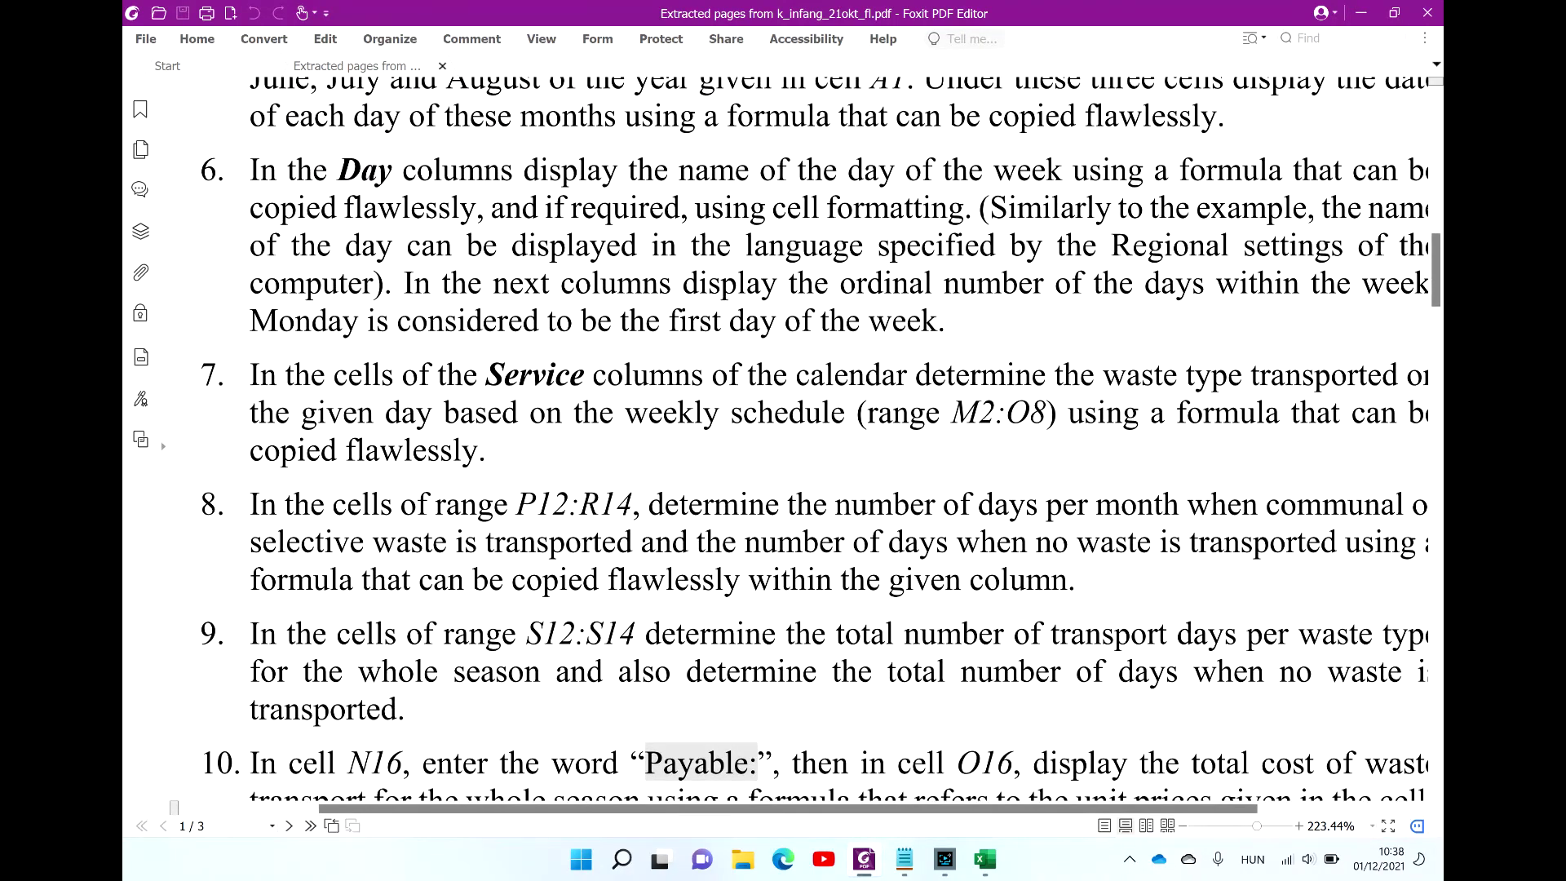
scroll(799, 440, "right", 2)
scroll(799, 441, "up", 1)
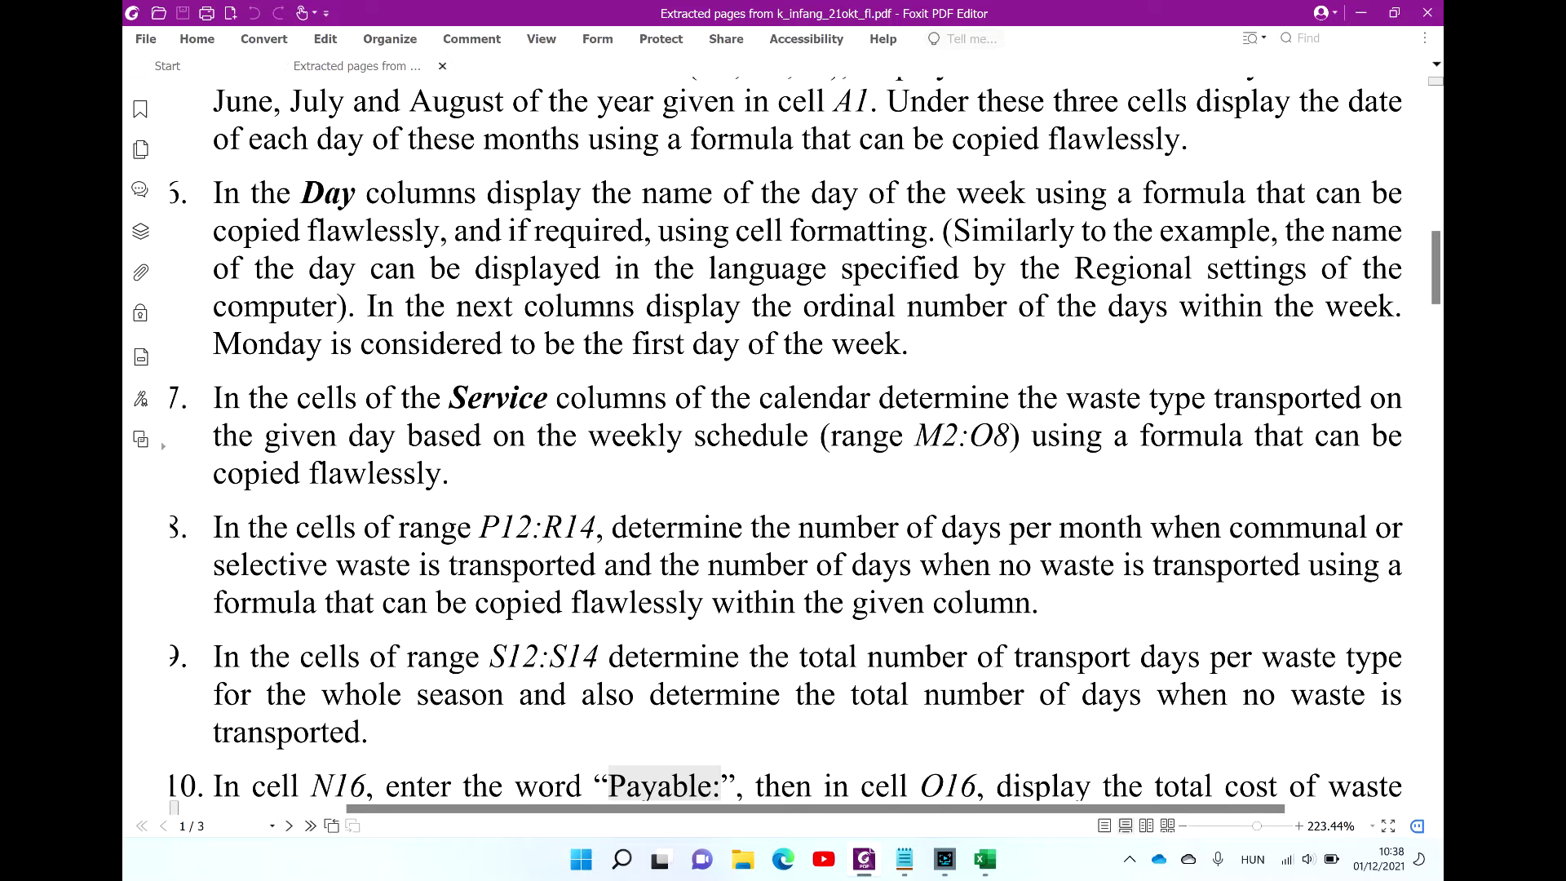
key("alt+Tab")
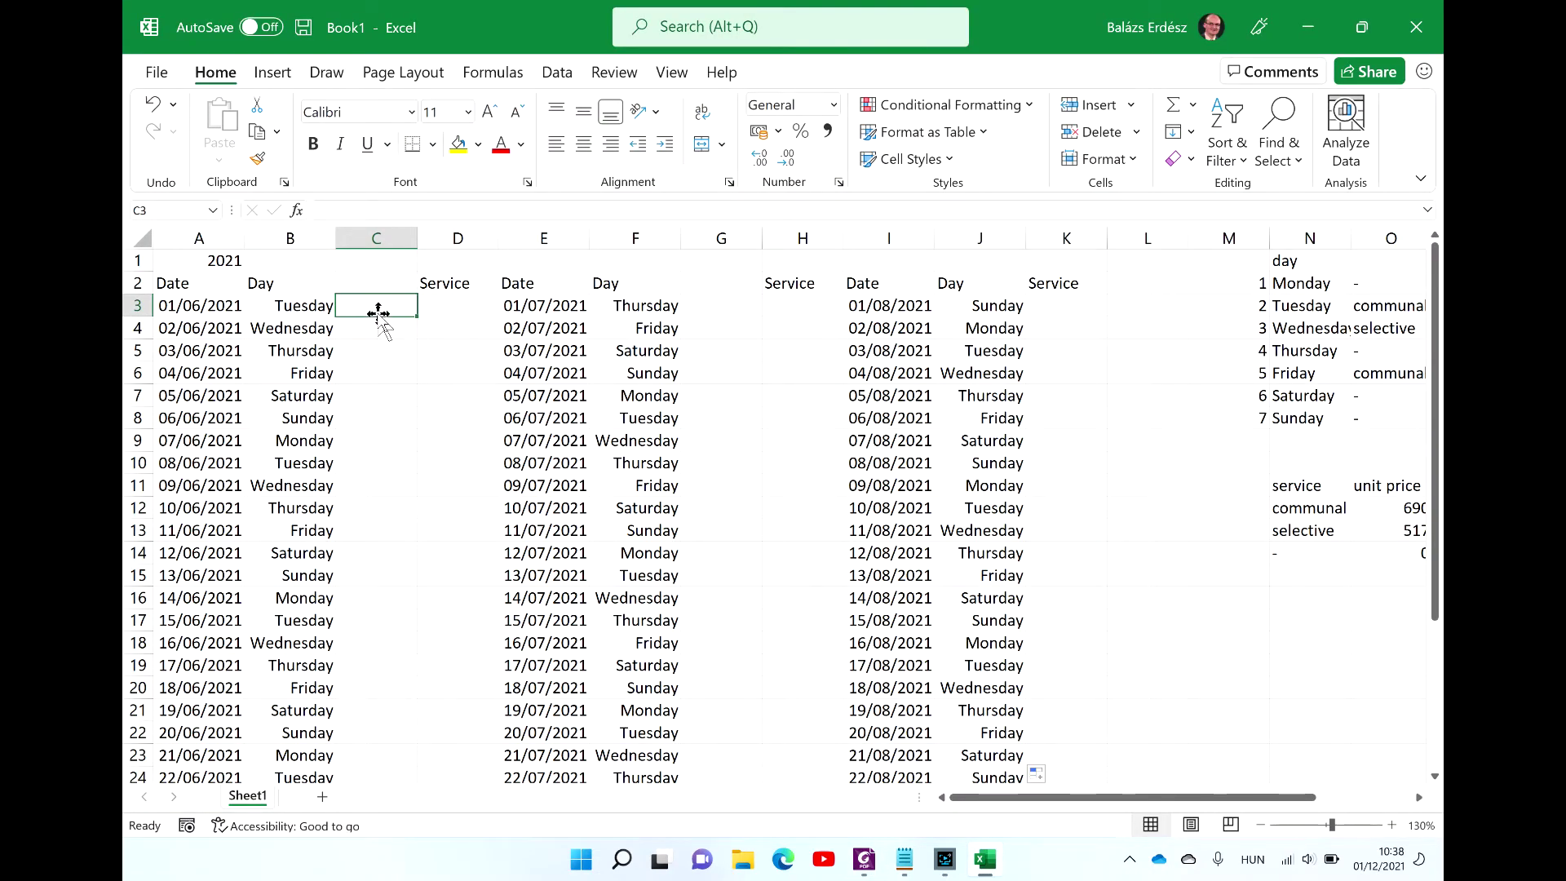
Step: Move the August Service heading from cell K2 to L2, freeing column K beside the Day column
left_click(736, 315)
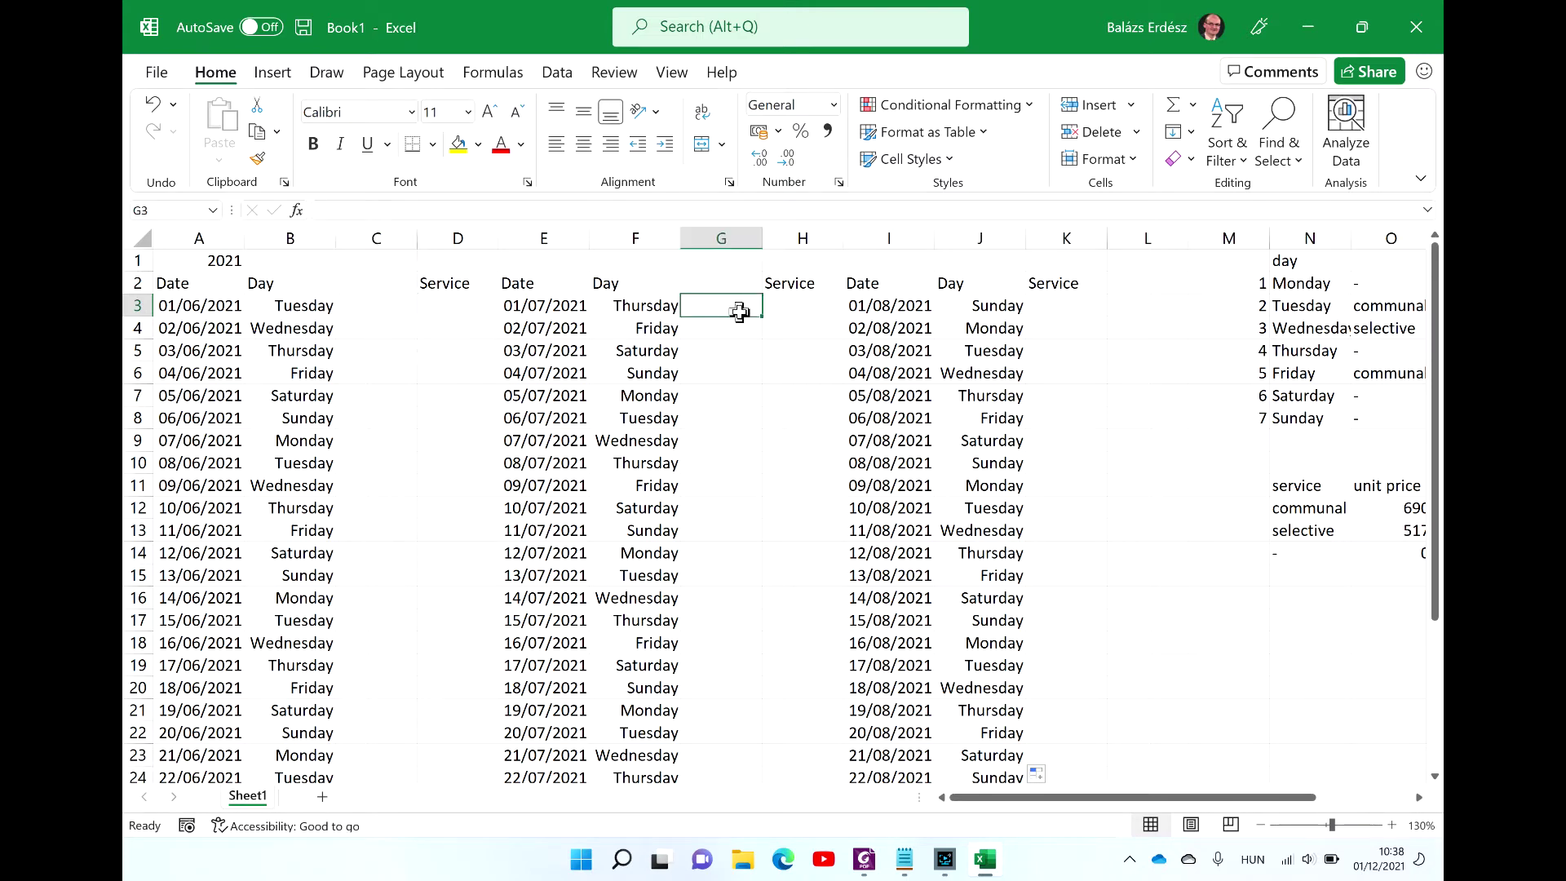
left_click(1071, 308)
left_click(1056, 283)
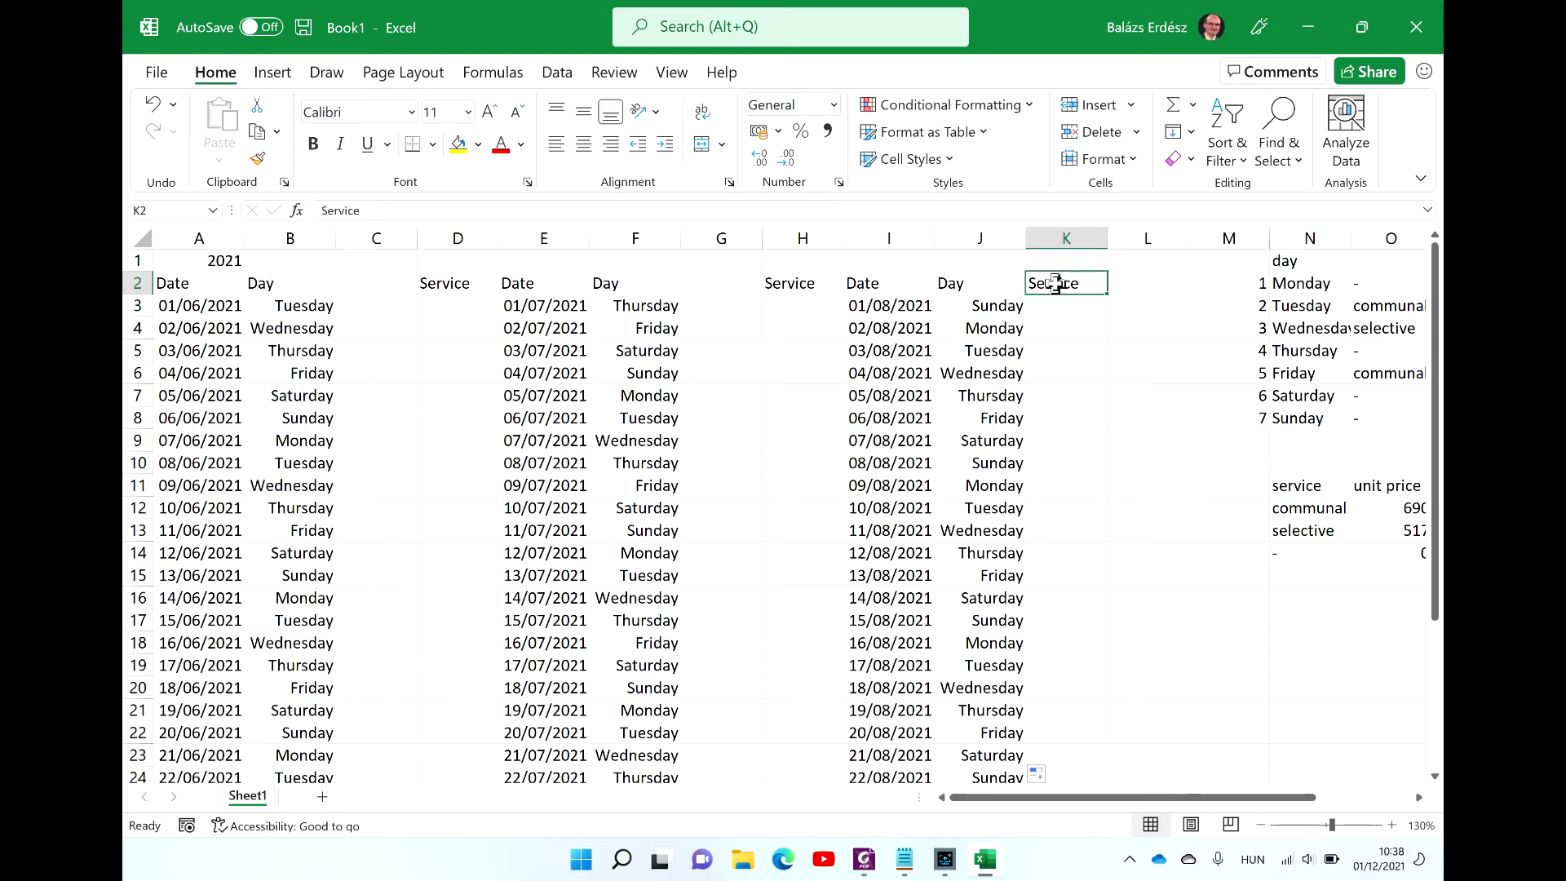
key("ctrl+c")
key("Right")
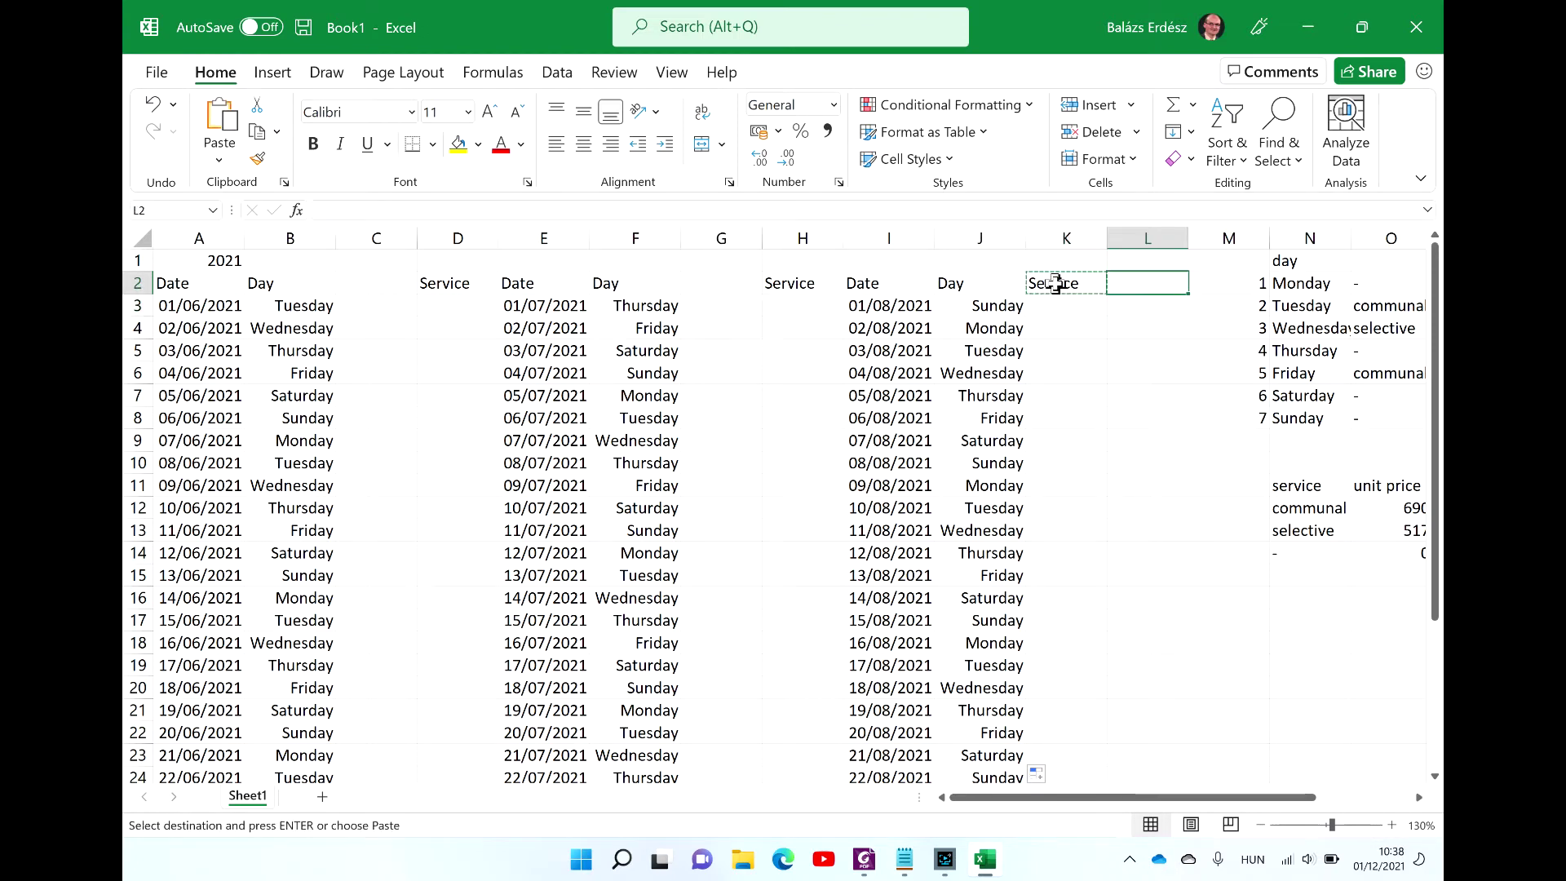
key("Return")
key("Down")
key("Left")
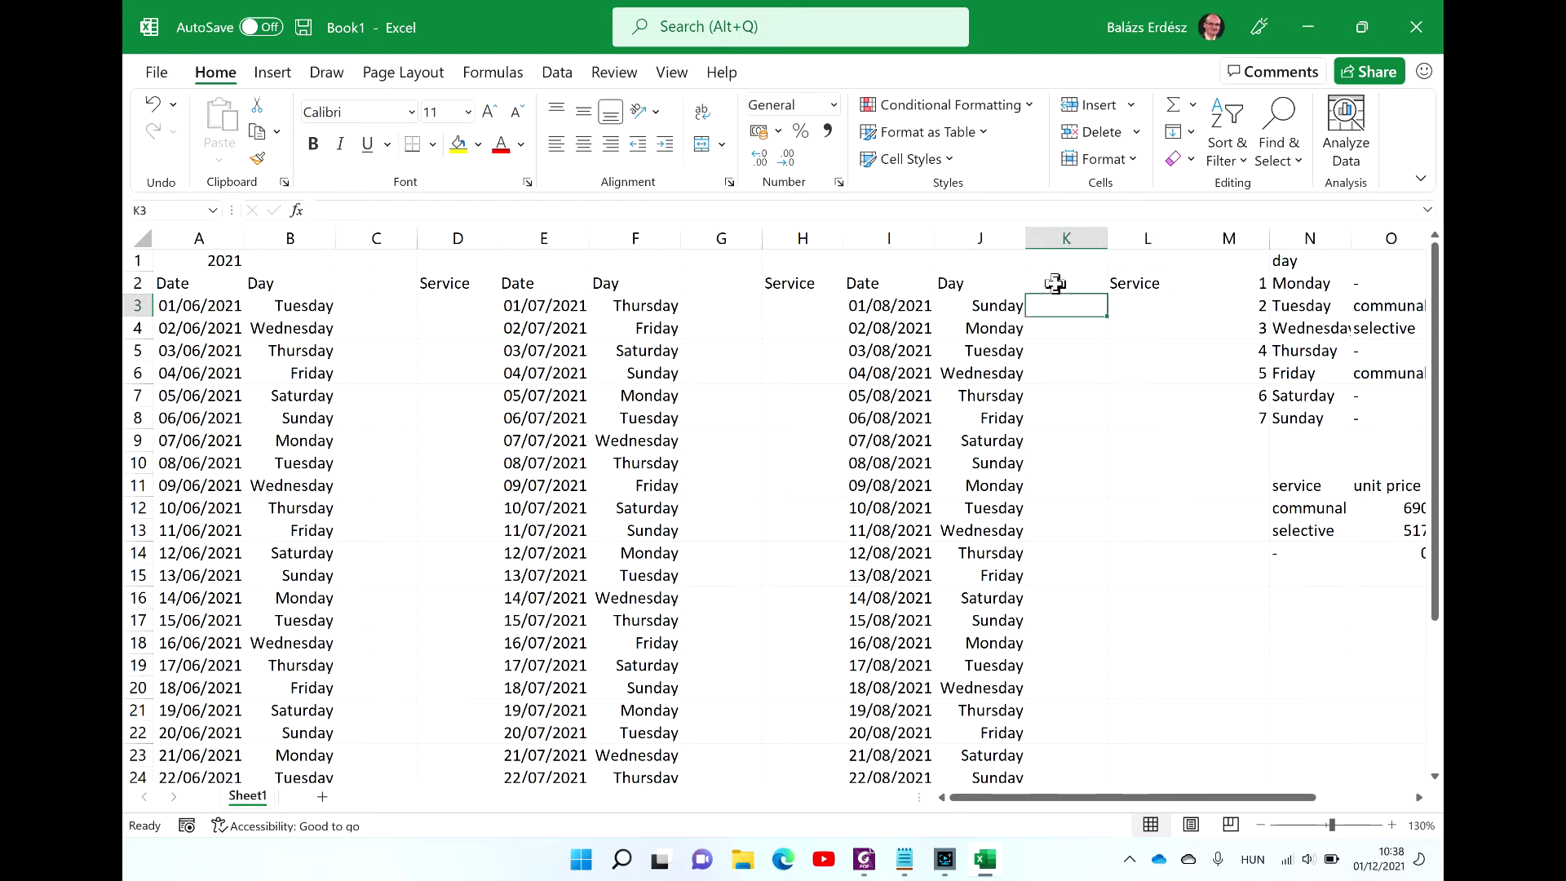
Step: Enter the formula =WEEKDAY(B3,2) in cell C3 and fill it down column C beside the June Day names
left_click(384, 305)
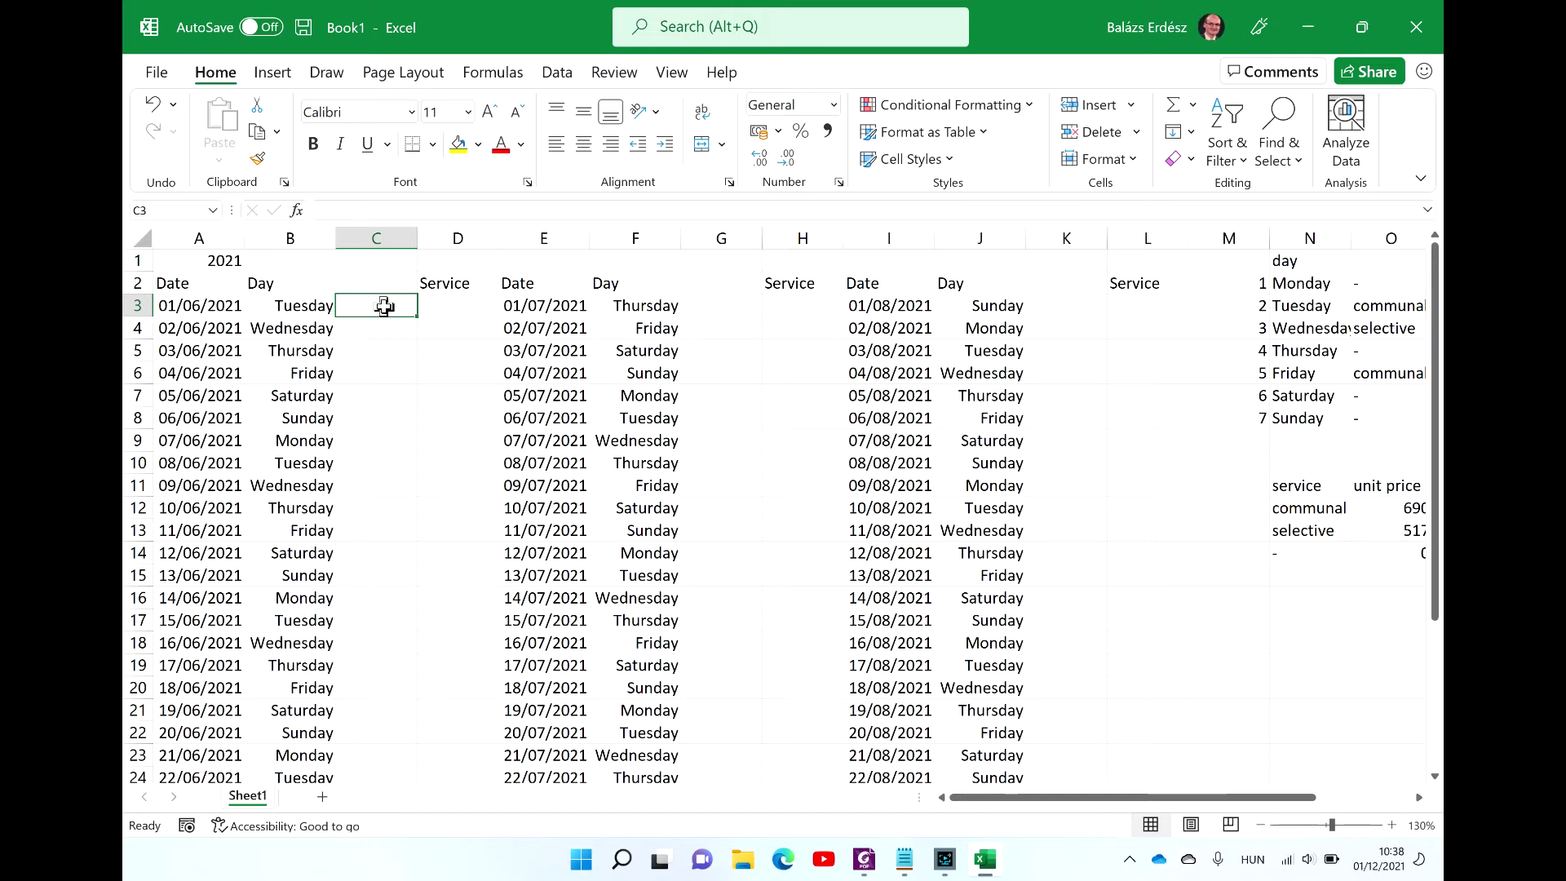
type("=")
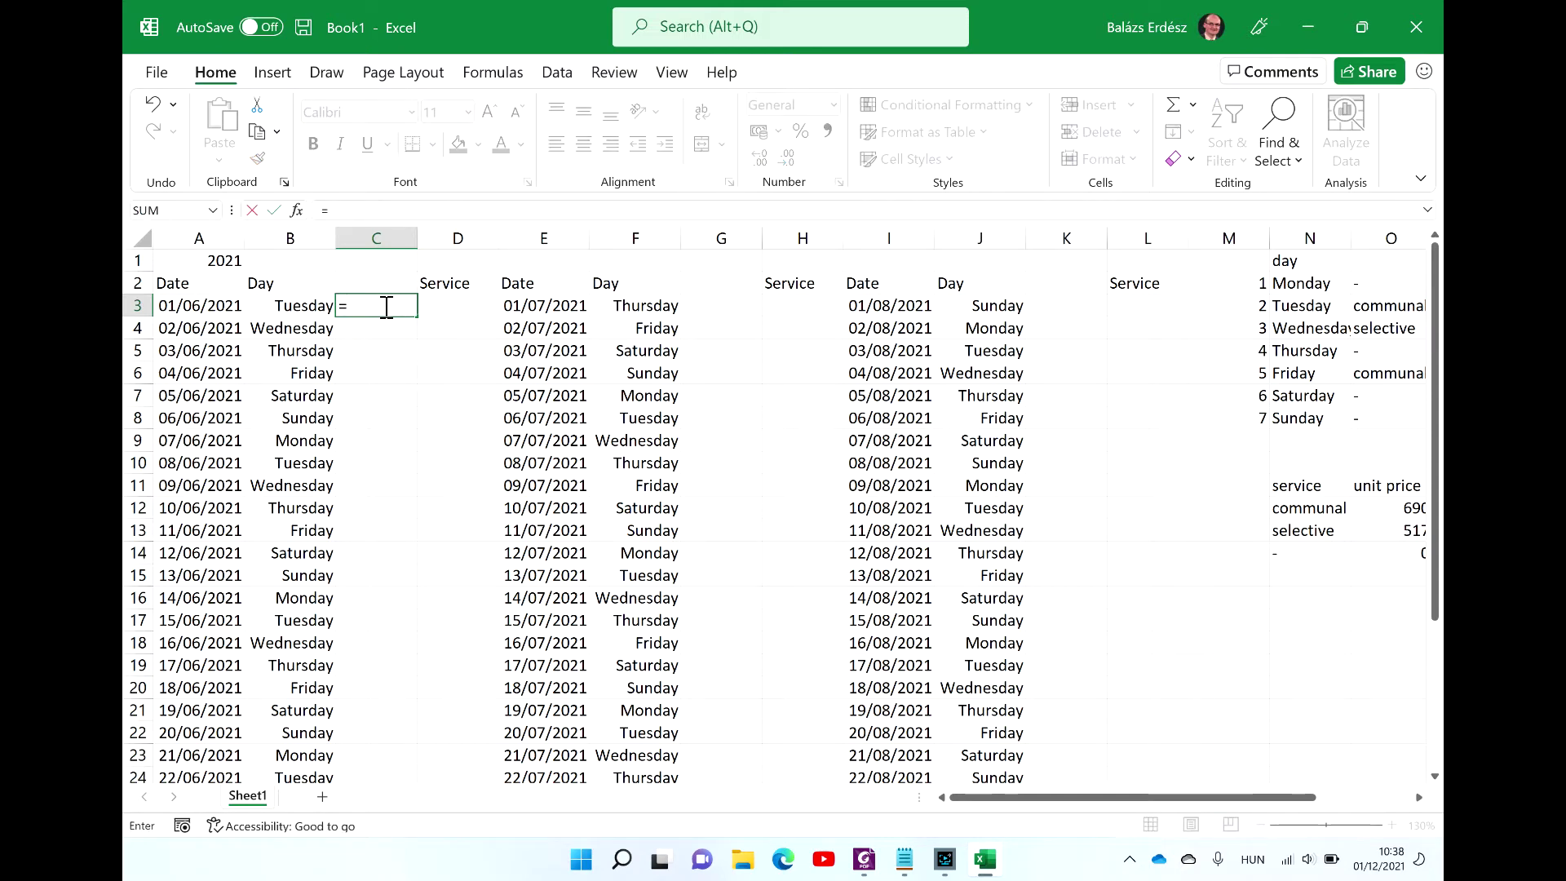
type("w")
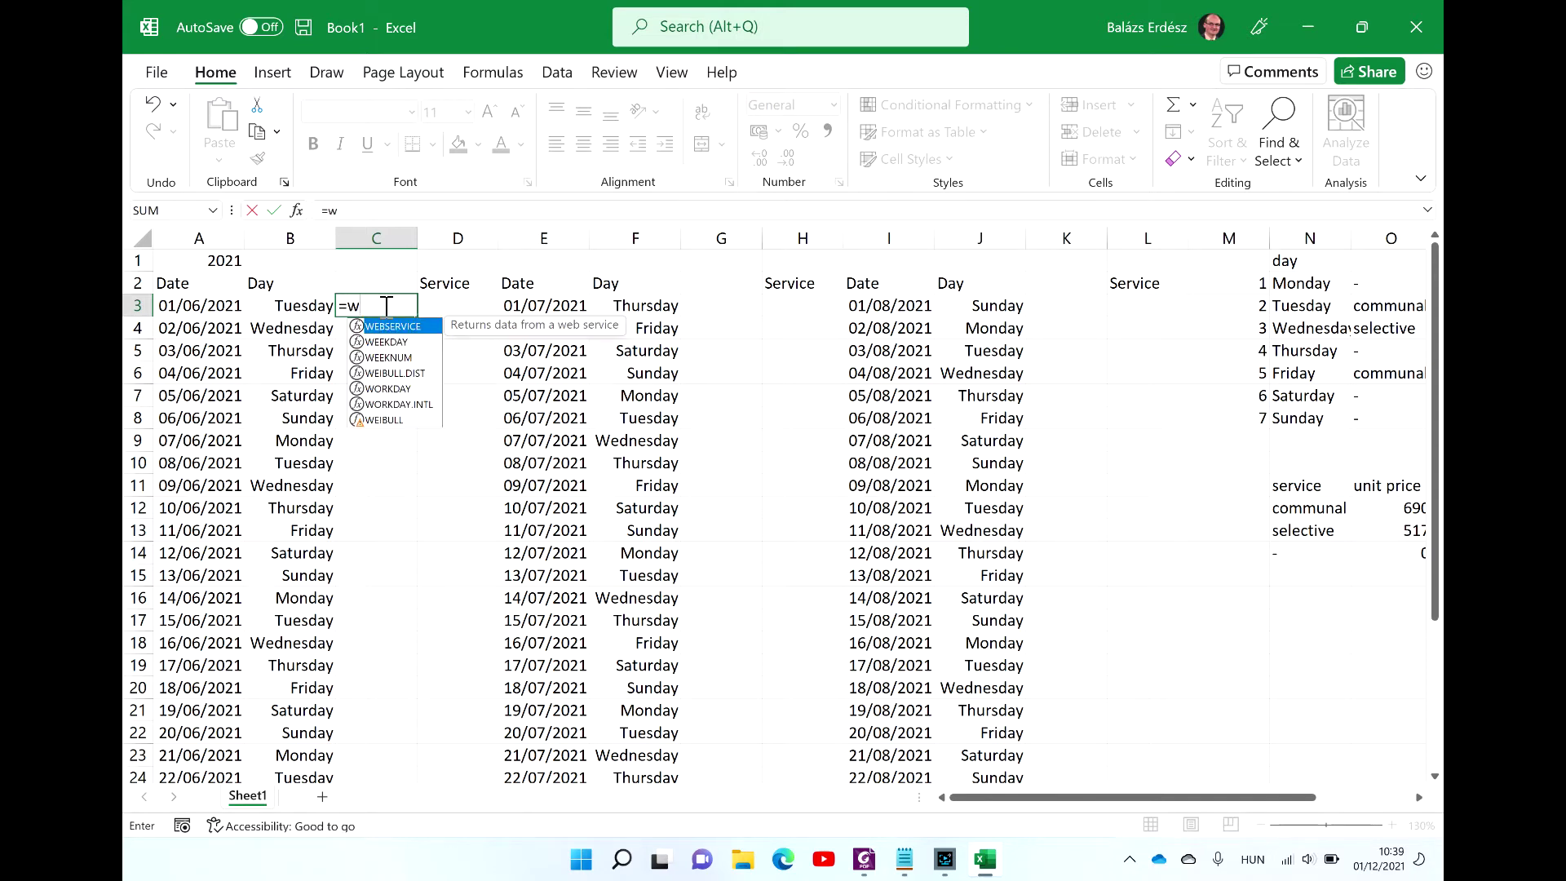
key("Down")
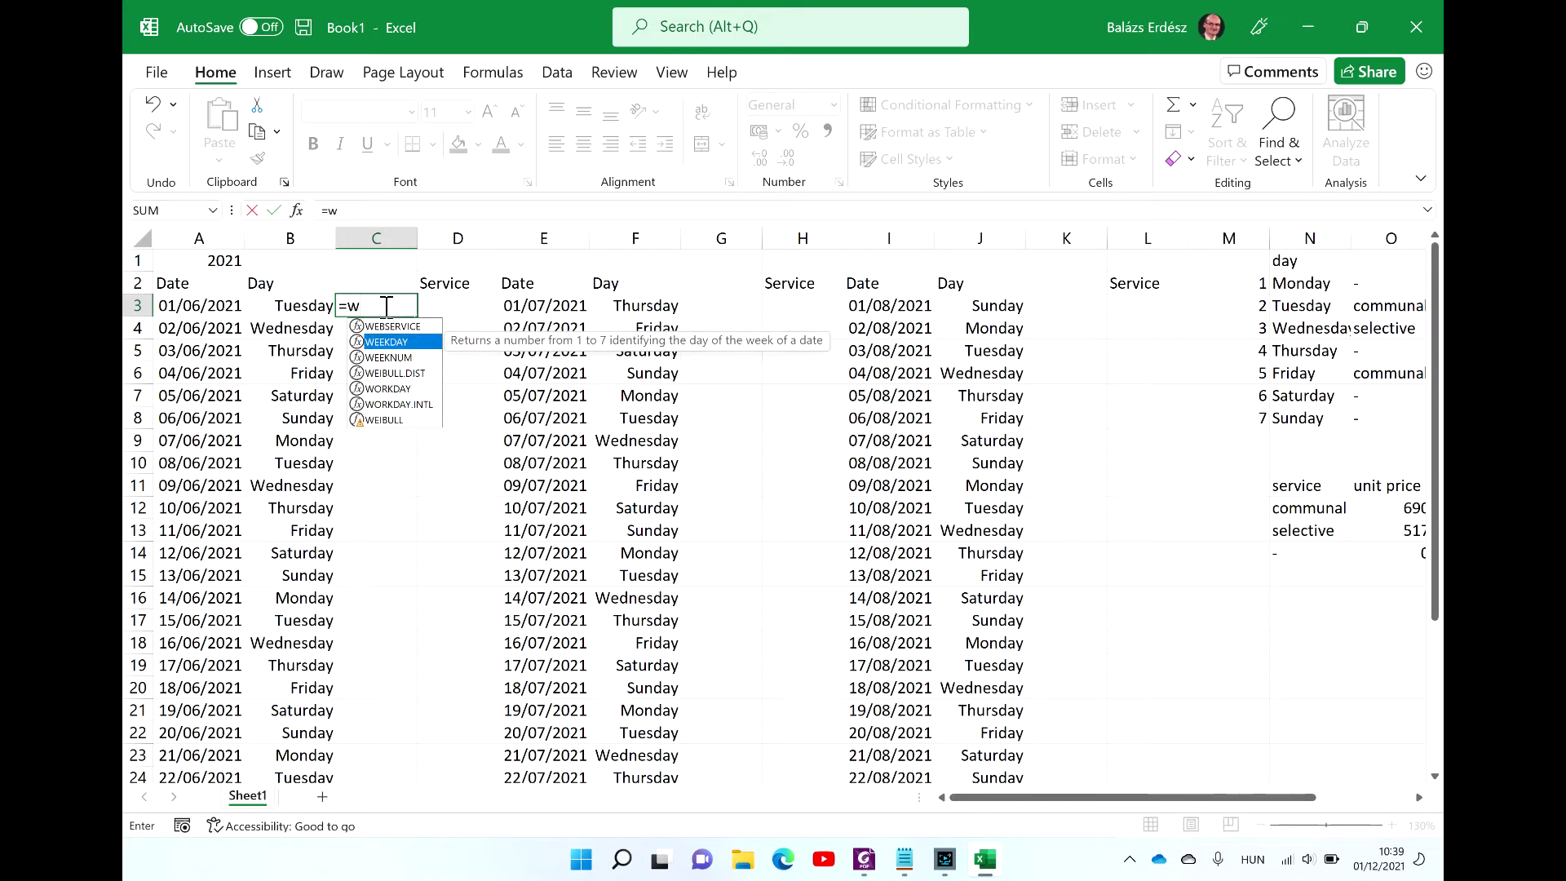
key("Tab")
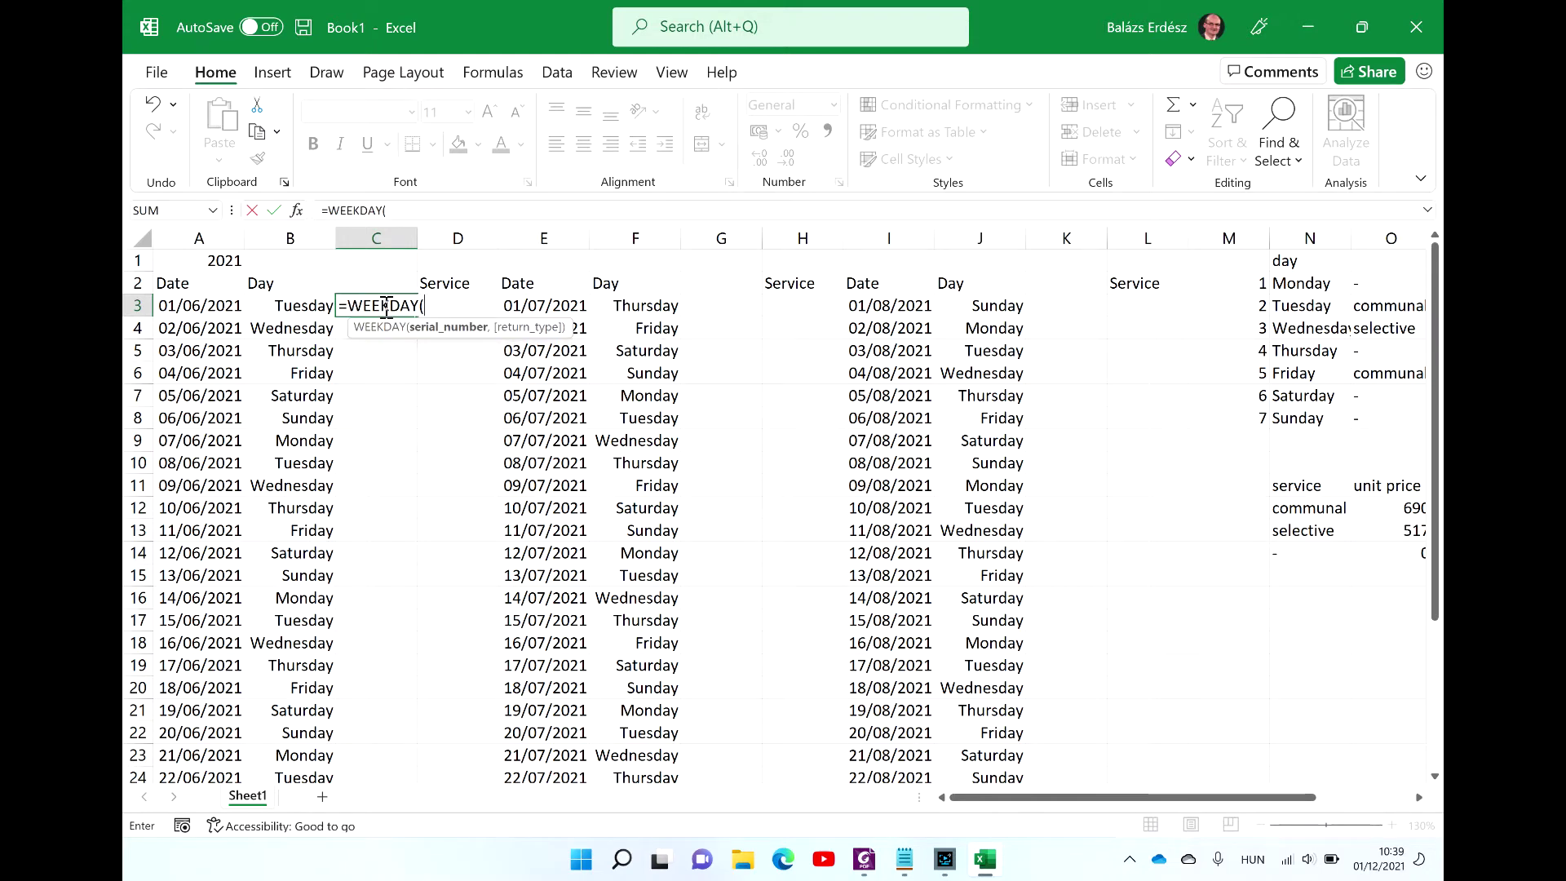
key("shift+F3")
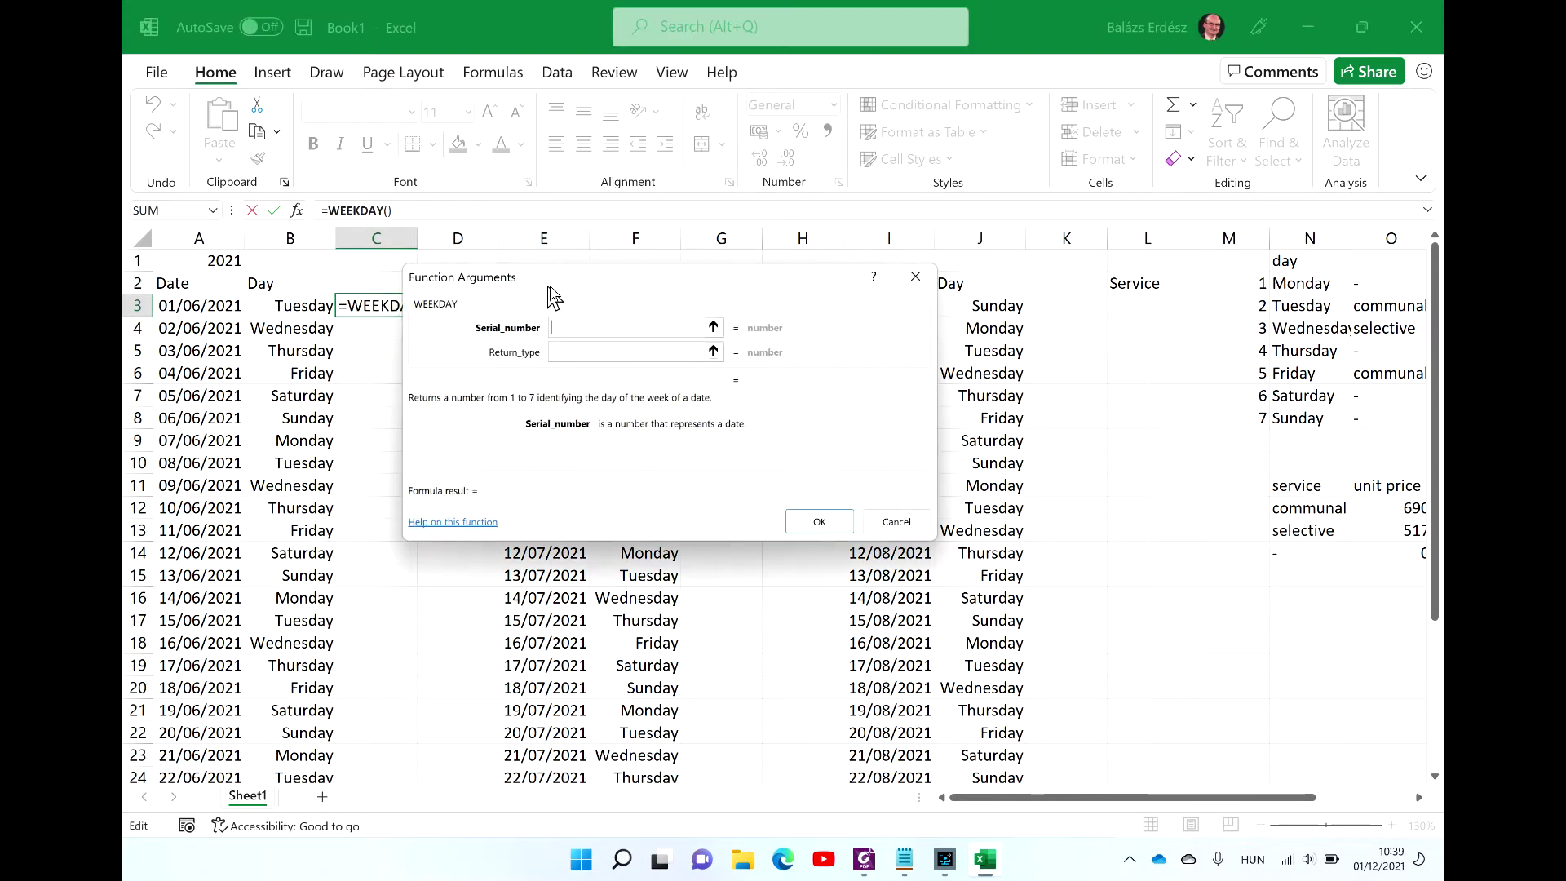
left_click_drag(601, 277, 673, 260)
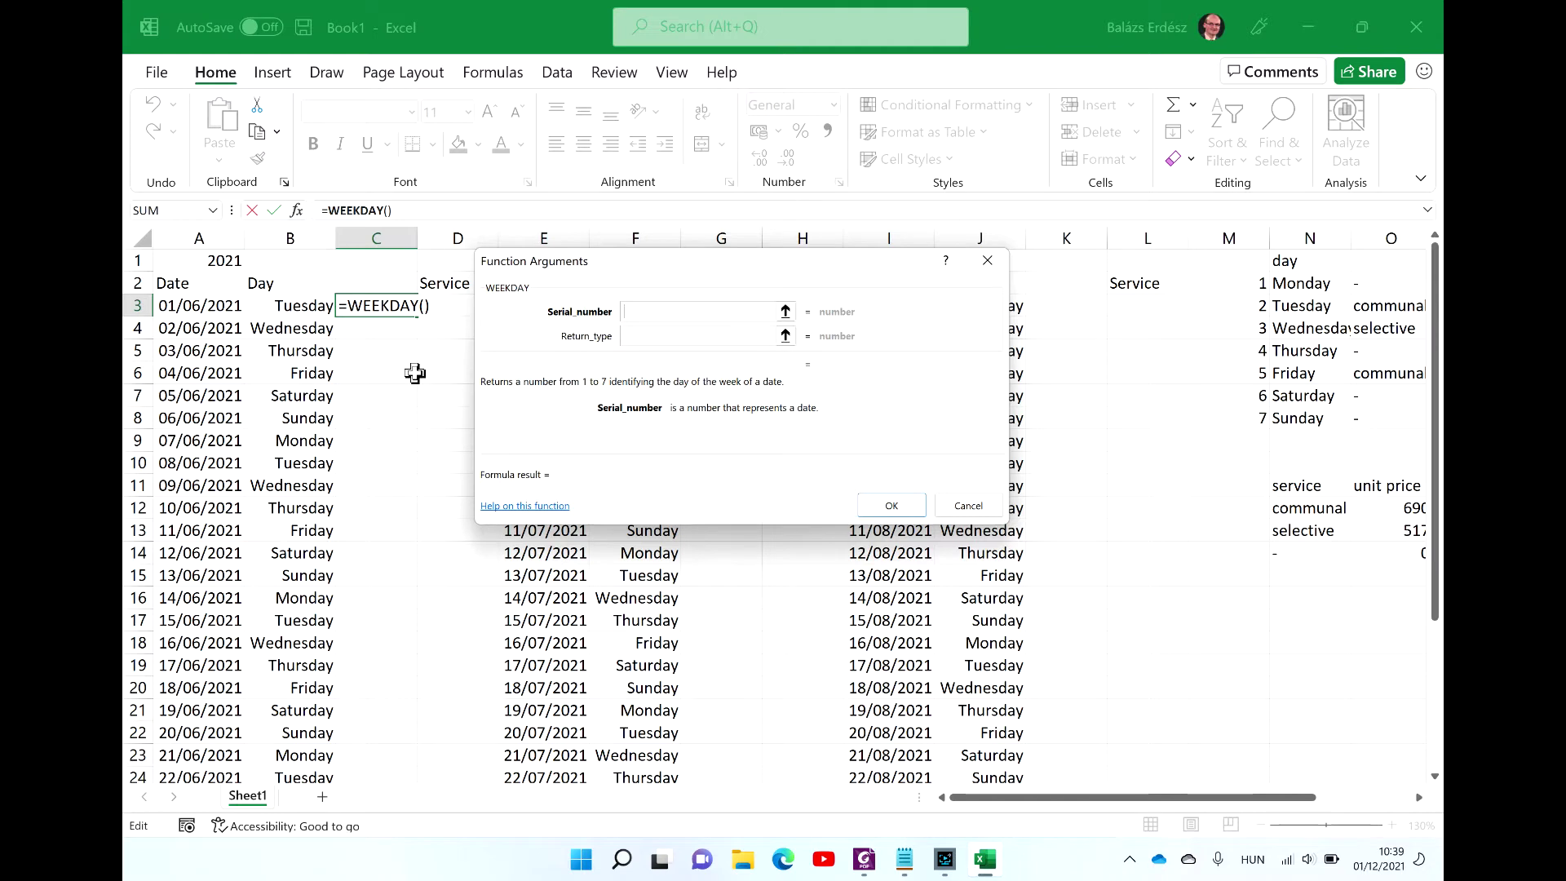
left_click(295, 310)
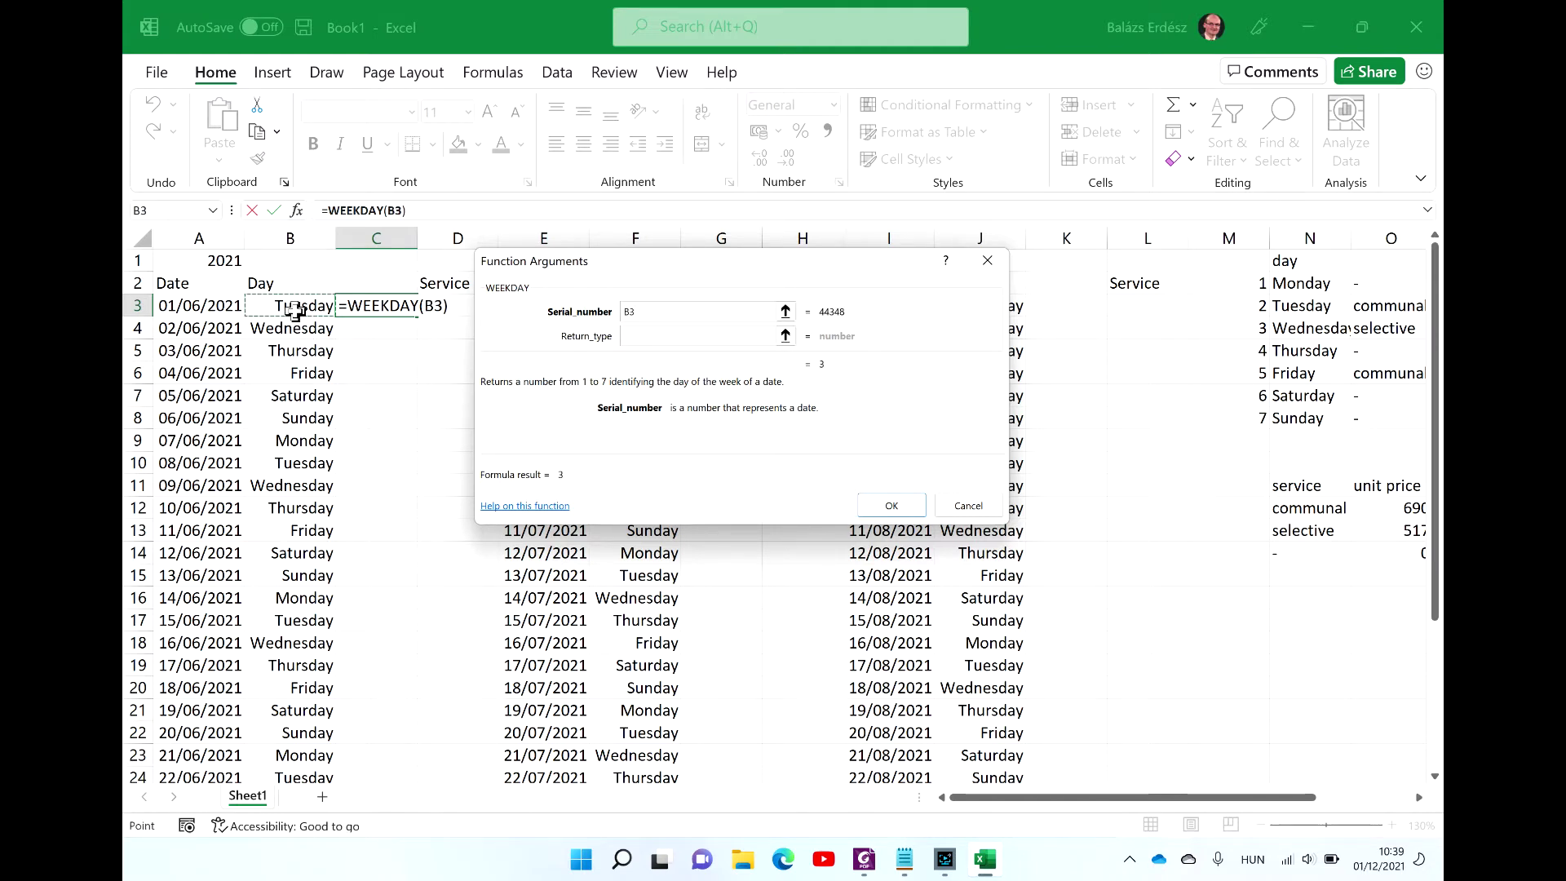
left_click(676, 341)
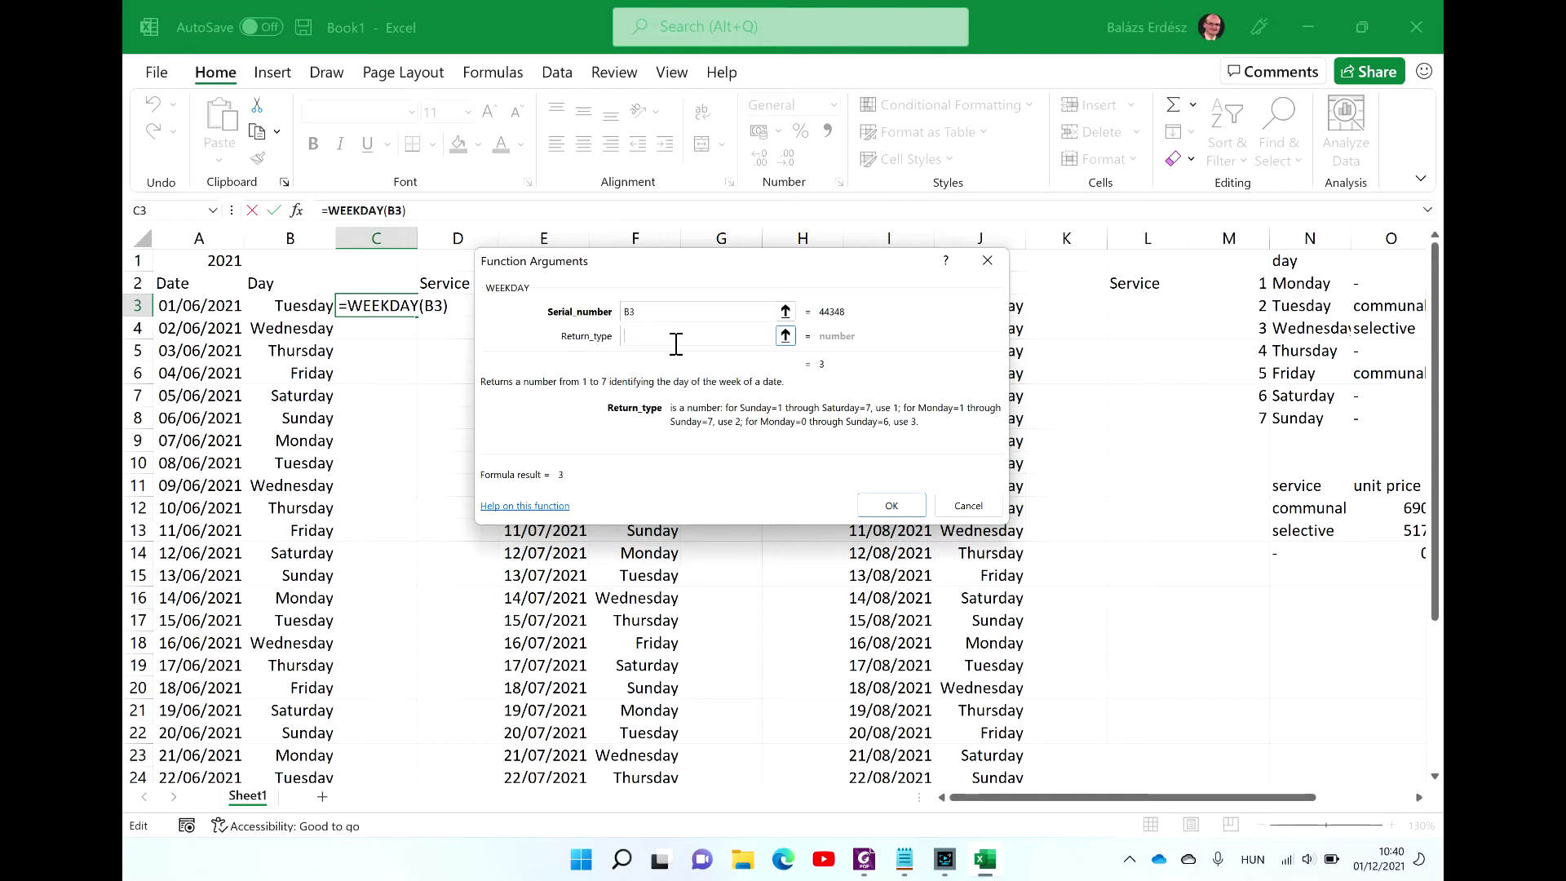
type("2")
key("Return")
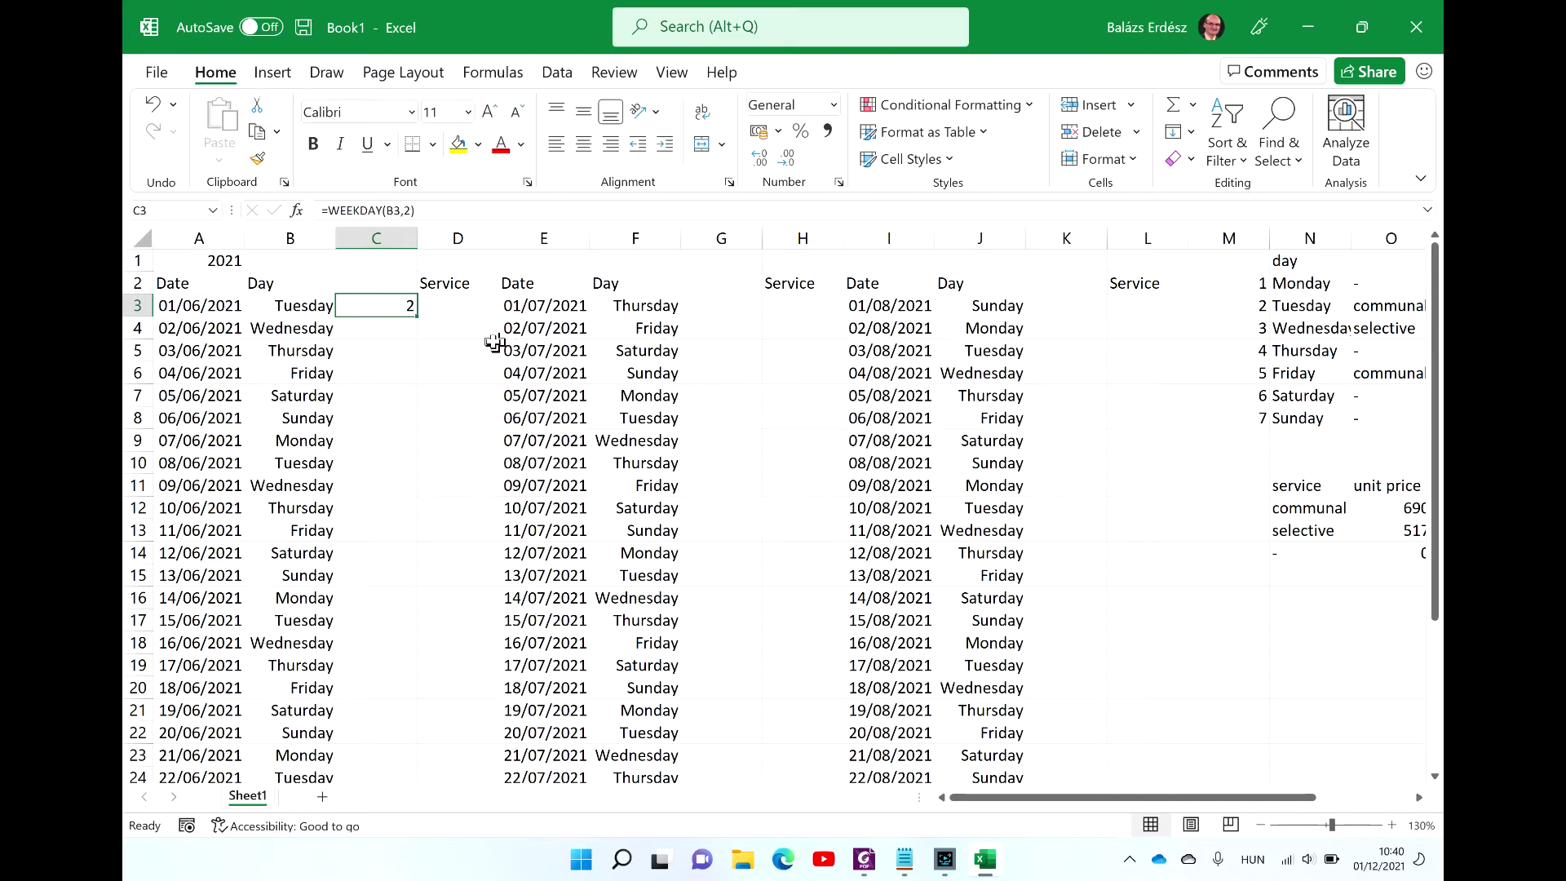
double_click(417, 315)
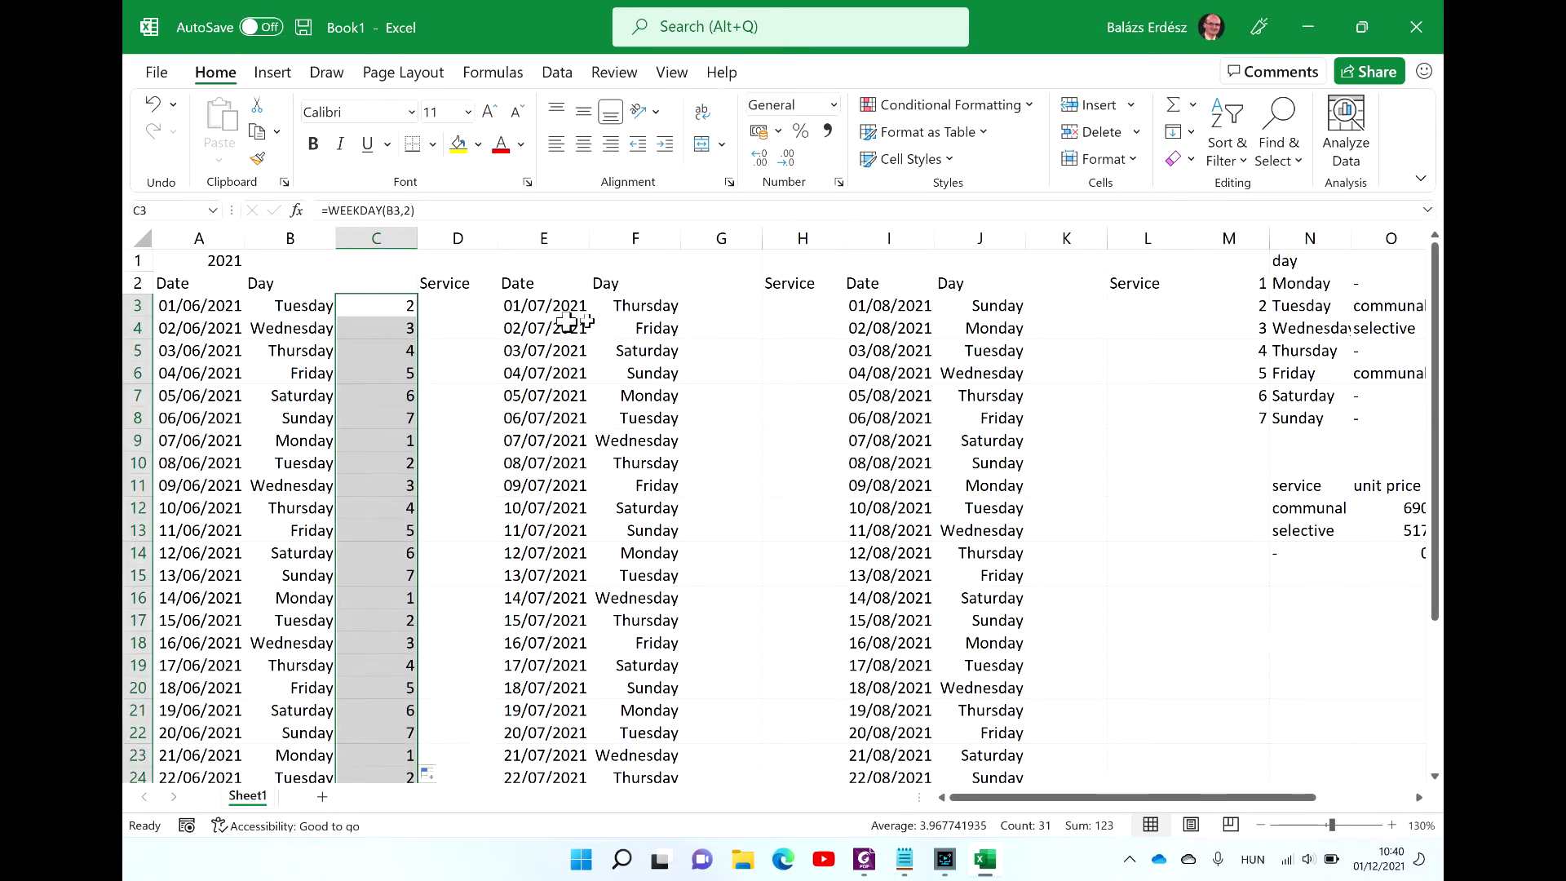
Step: Enter the formula =WEEKDAY(F3,2) in cell G3 and fill it down column G beside the July Day names
left_click(738, 314)
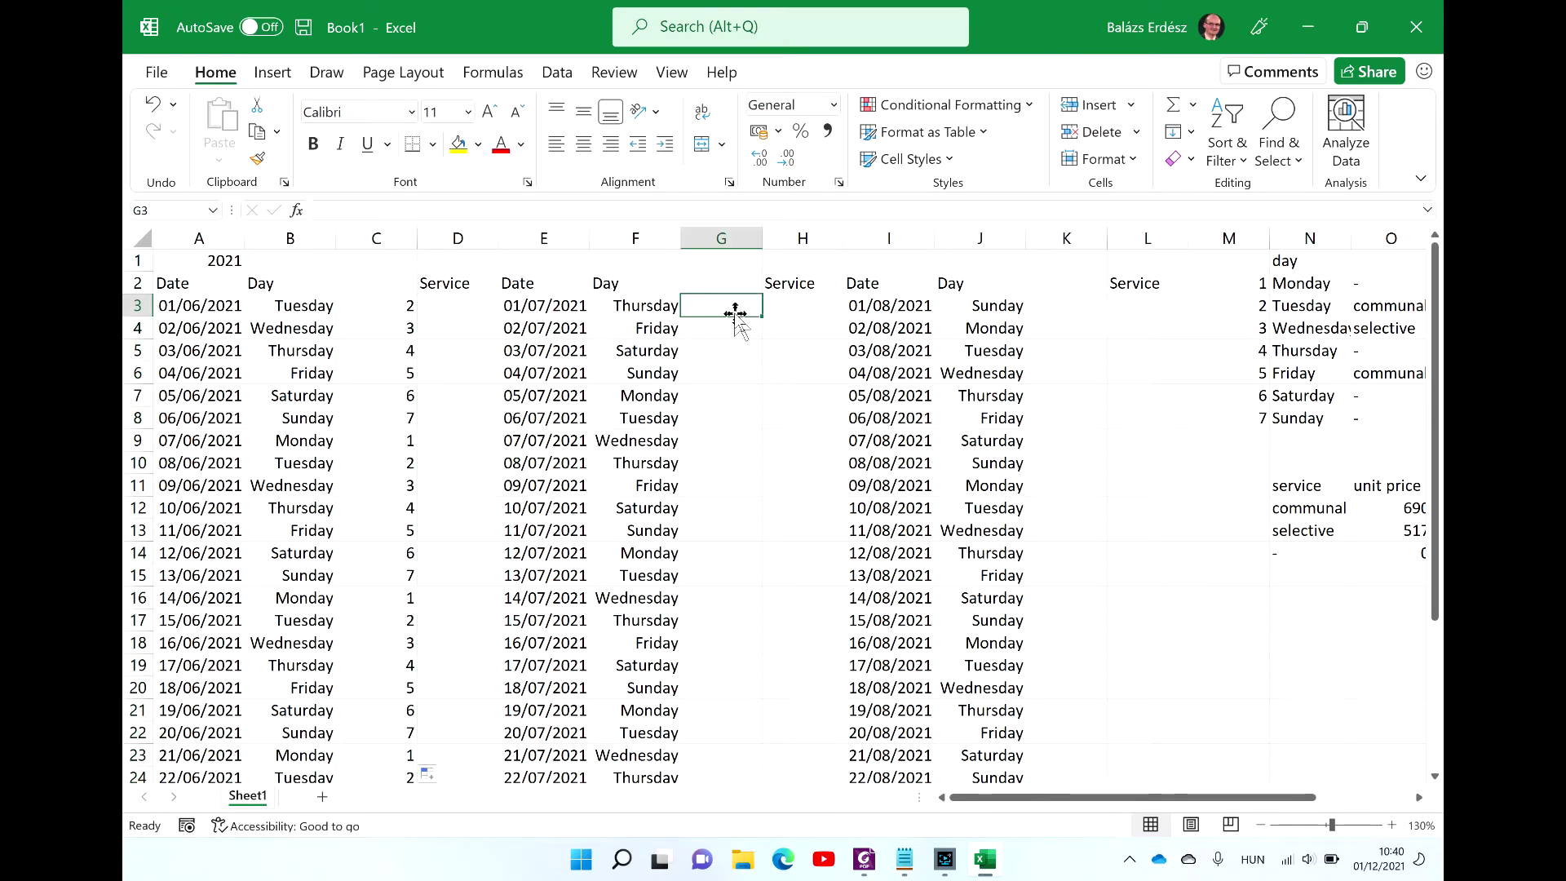
type("=w")
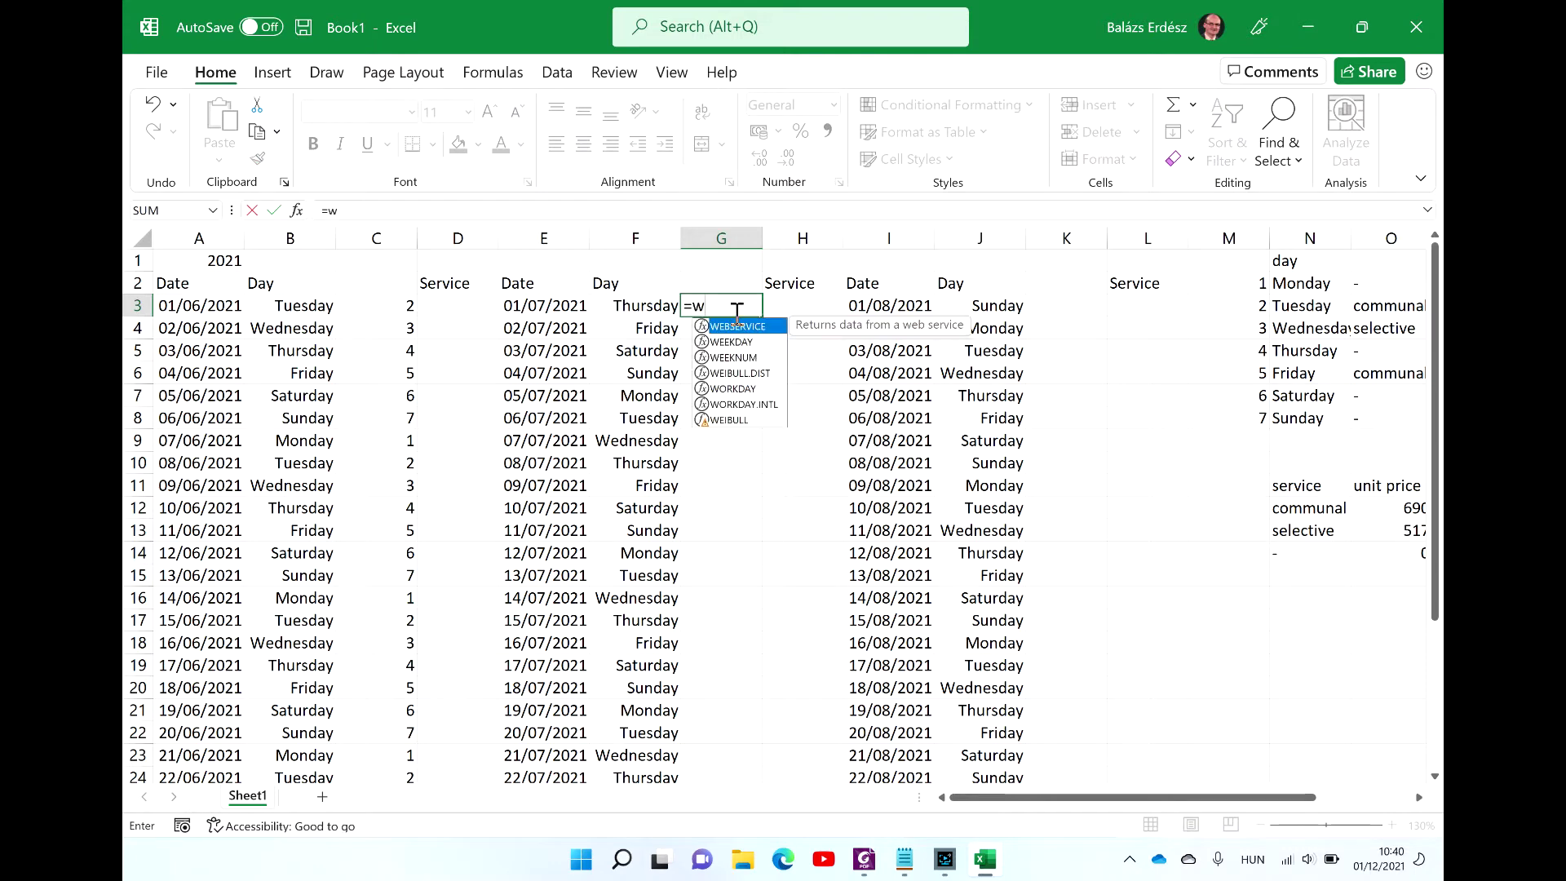
type("ee")
key("Tab")
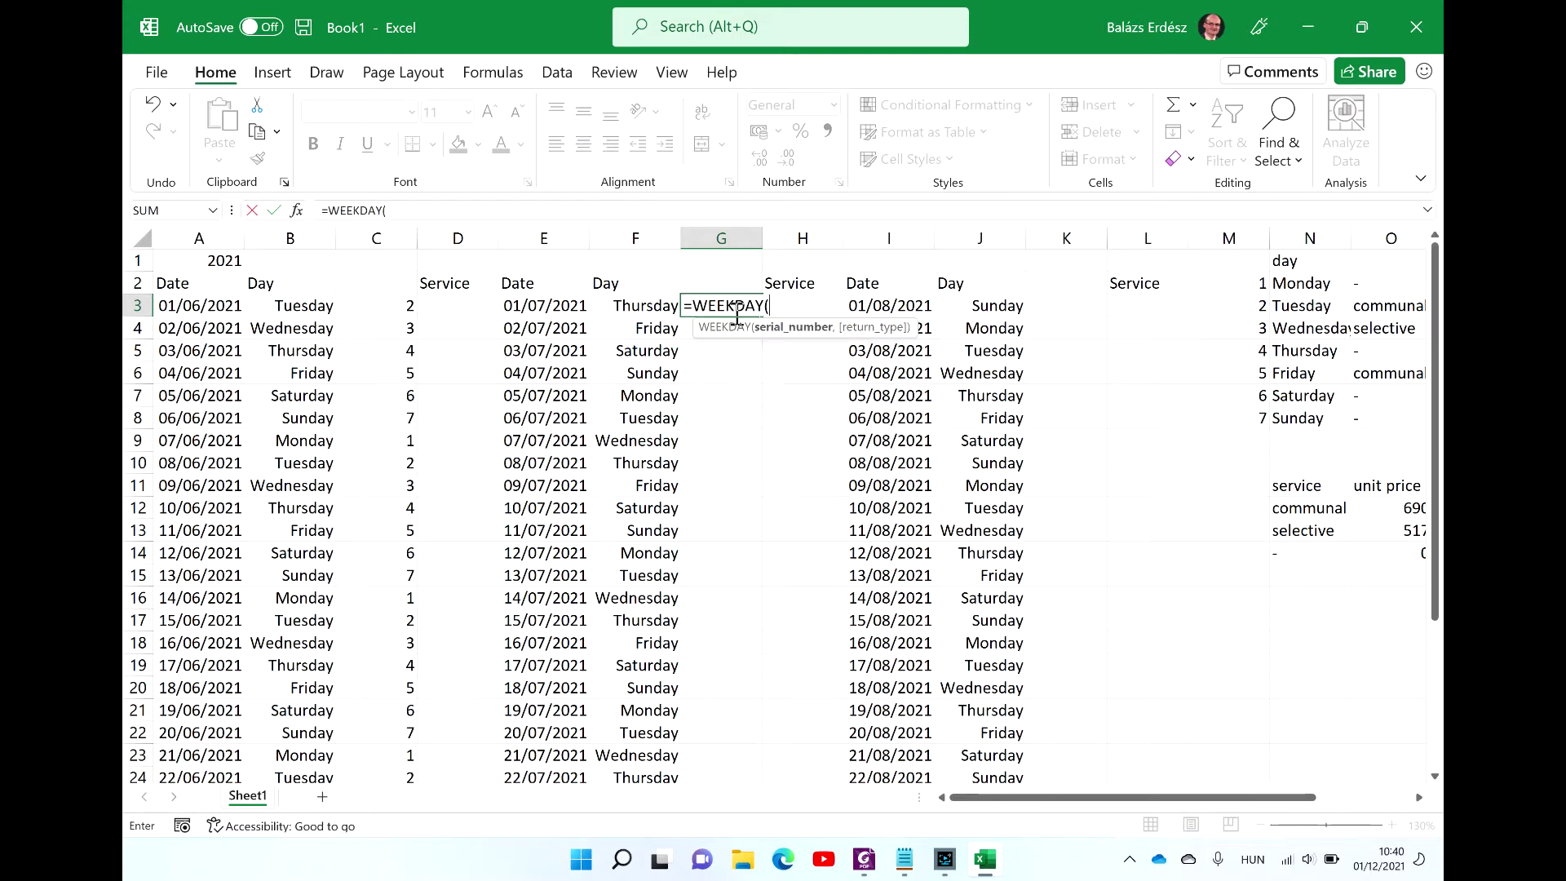
left_click(649, 308)
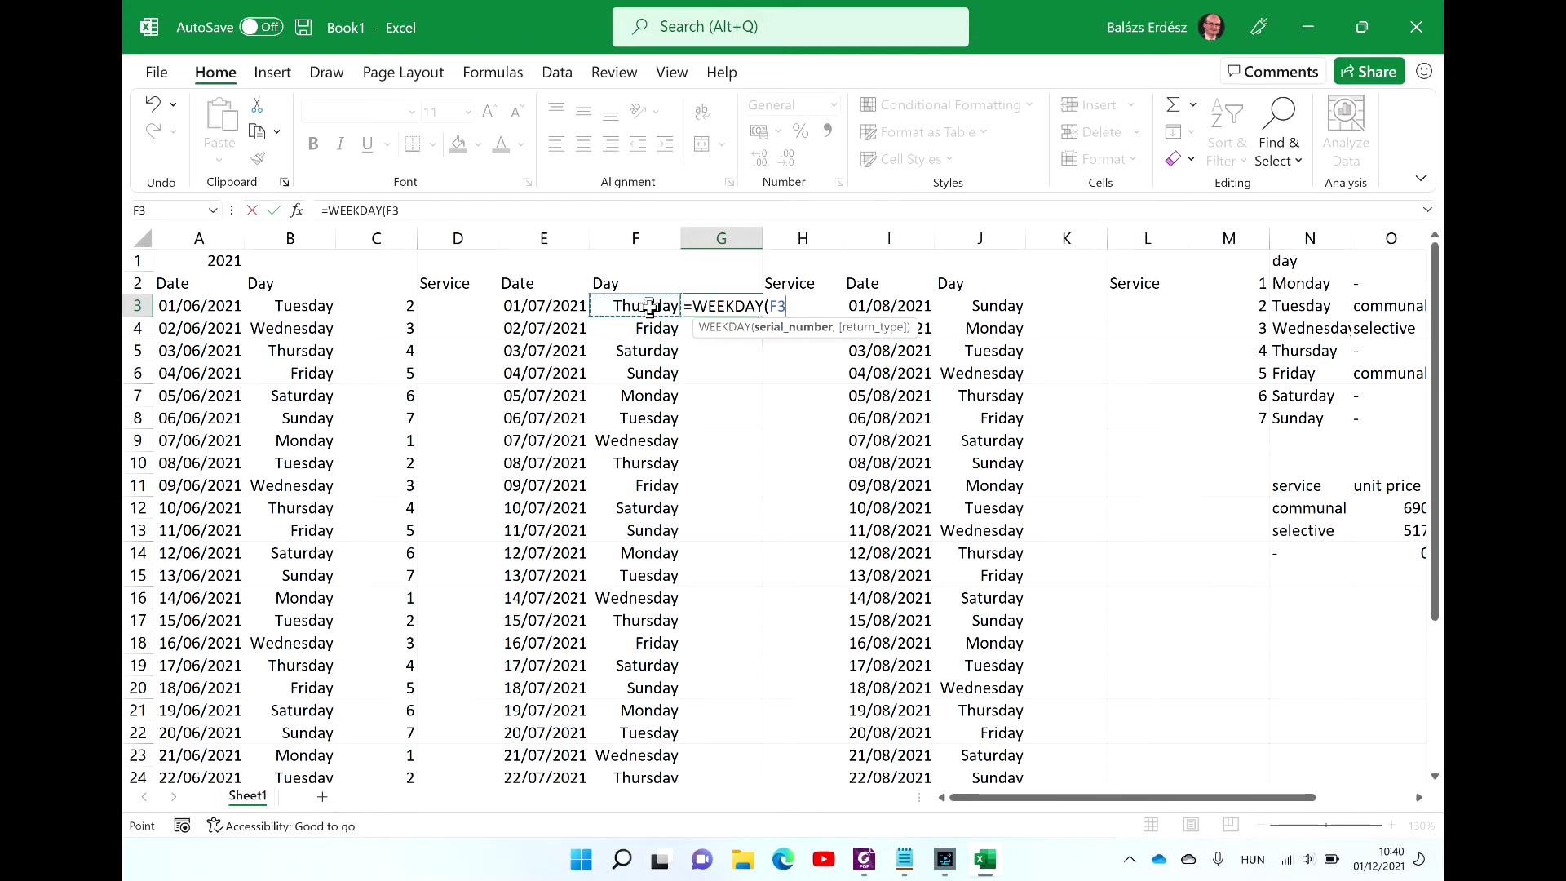
type(",2")
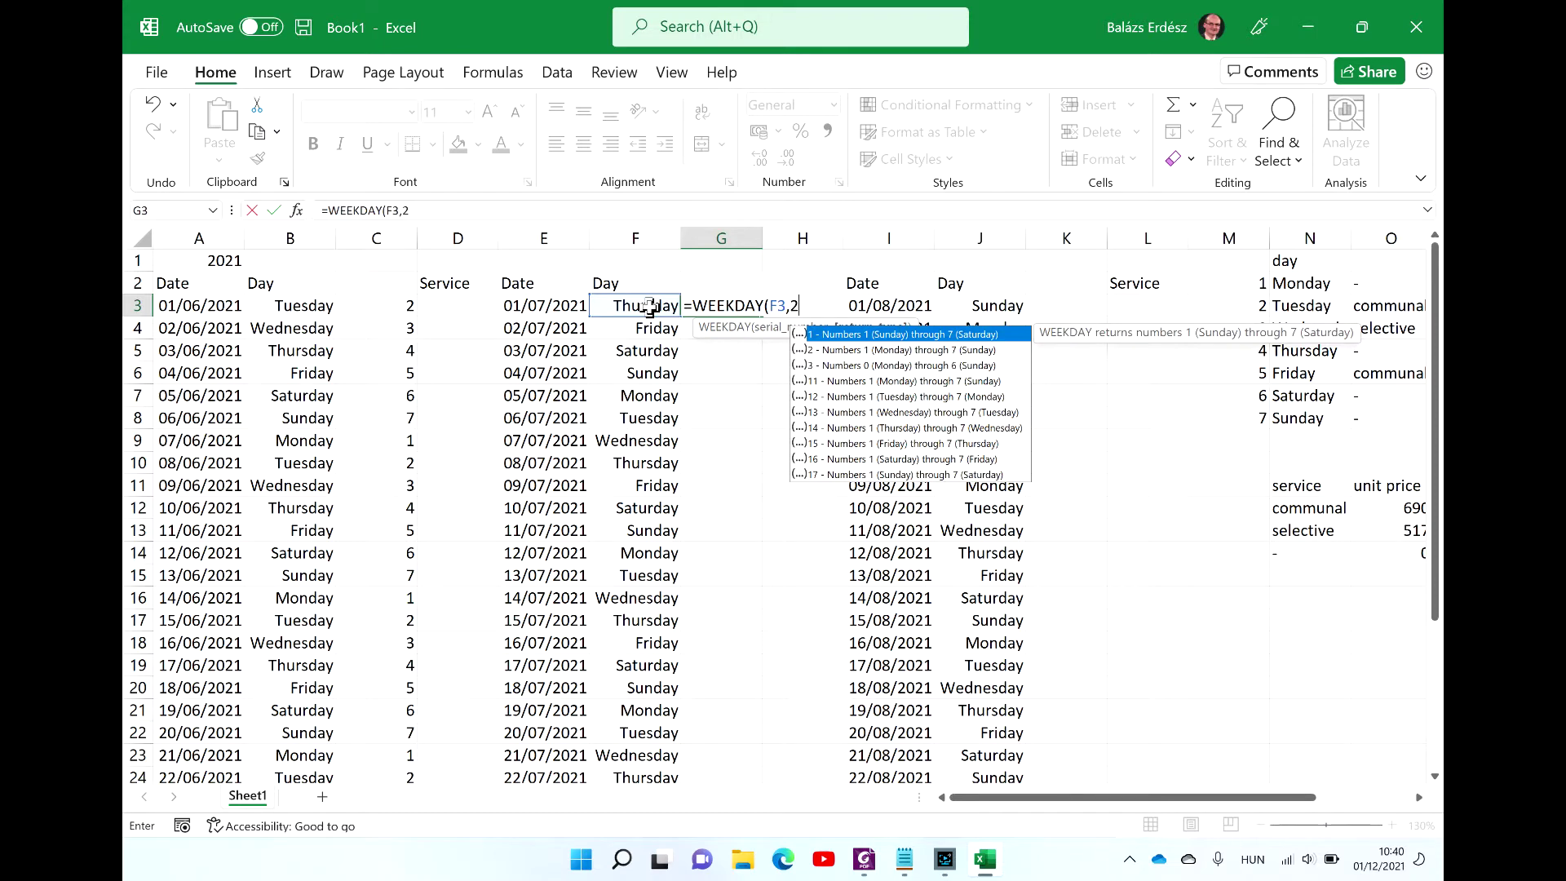
key("Return")
left_click(728, 306)
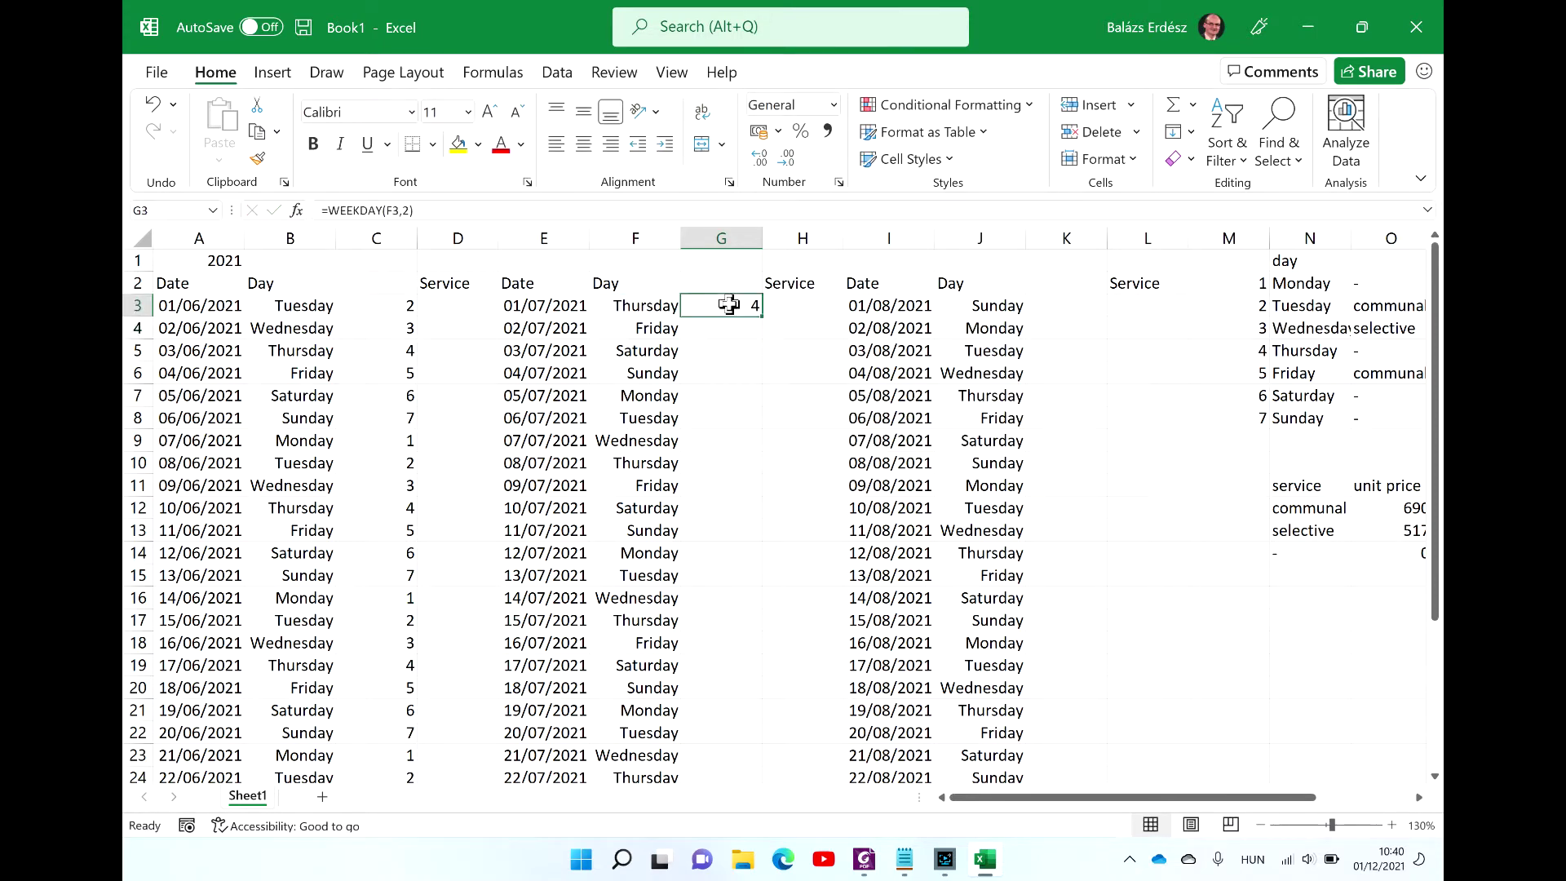
double_click(758, 317)
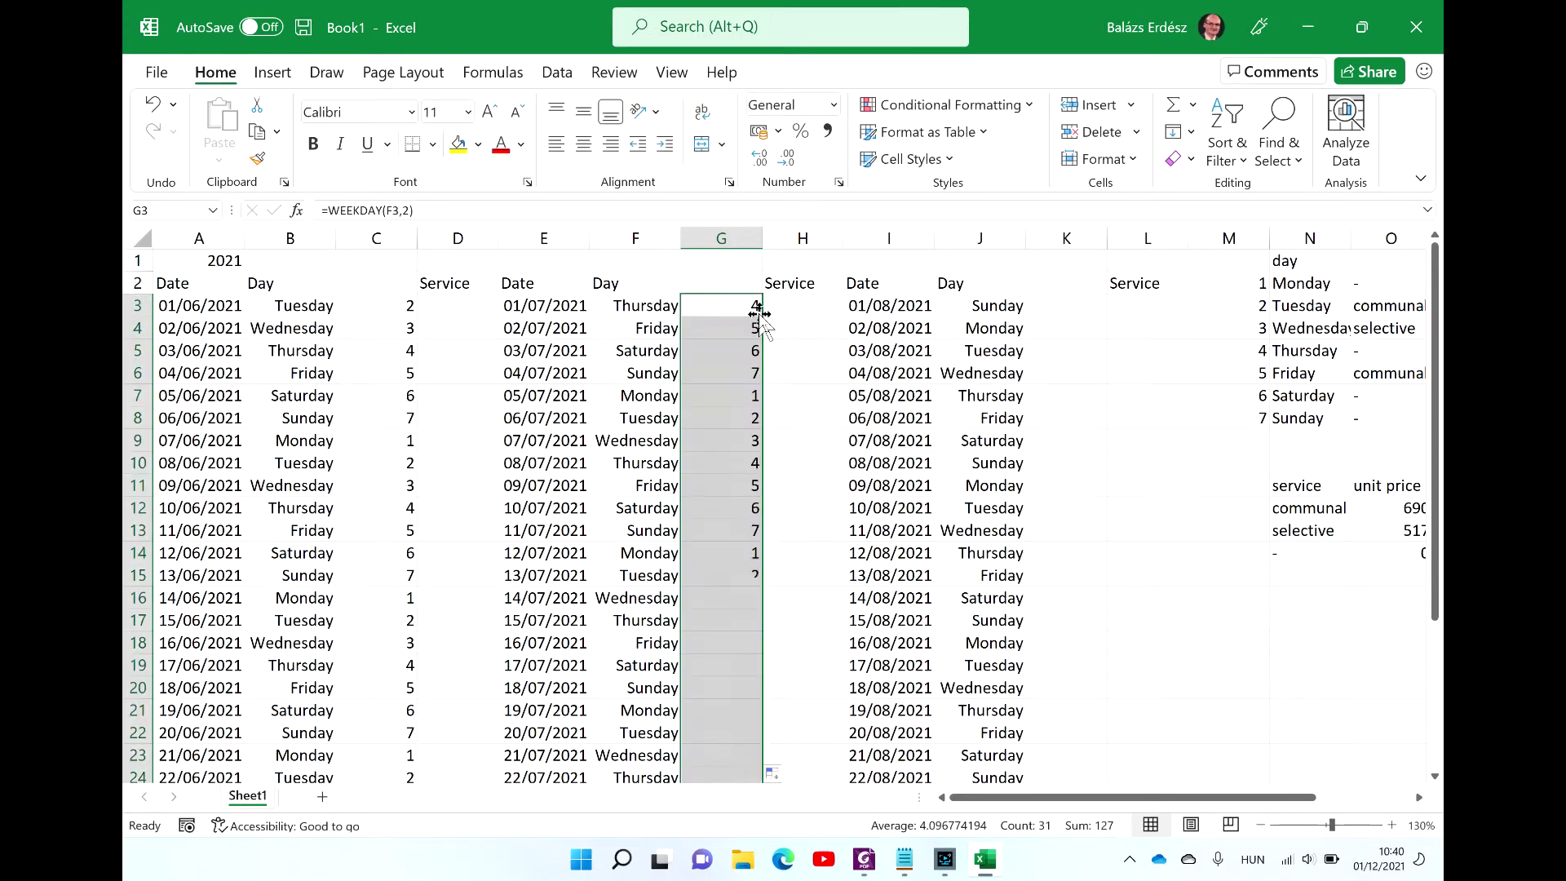
Step: Enter the formula =WEEKDAY(J3,2) in cell K3 and fill it down column K beside the August Day names
left_click(1083, 308)
type("=")
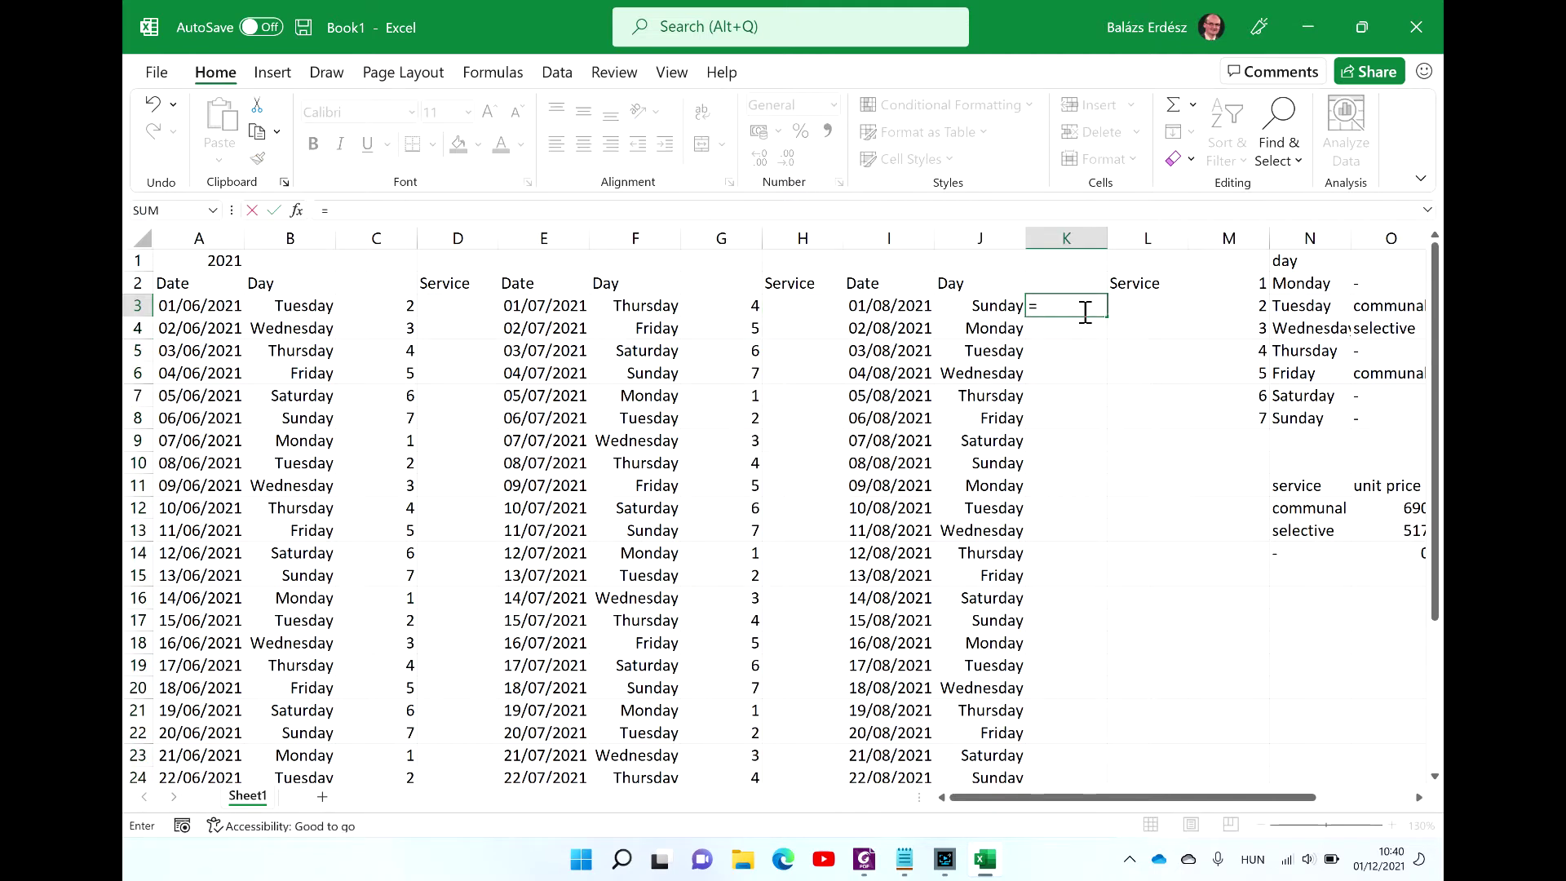
type("w")
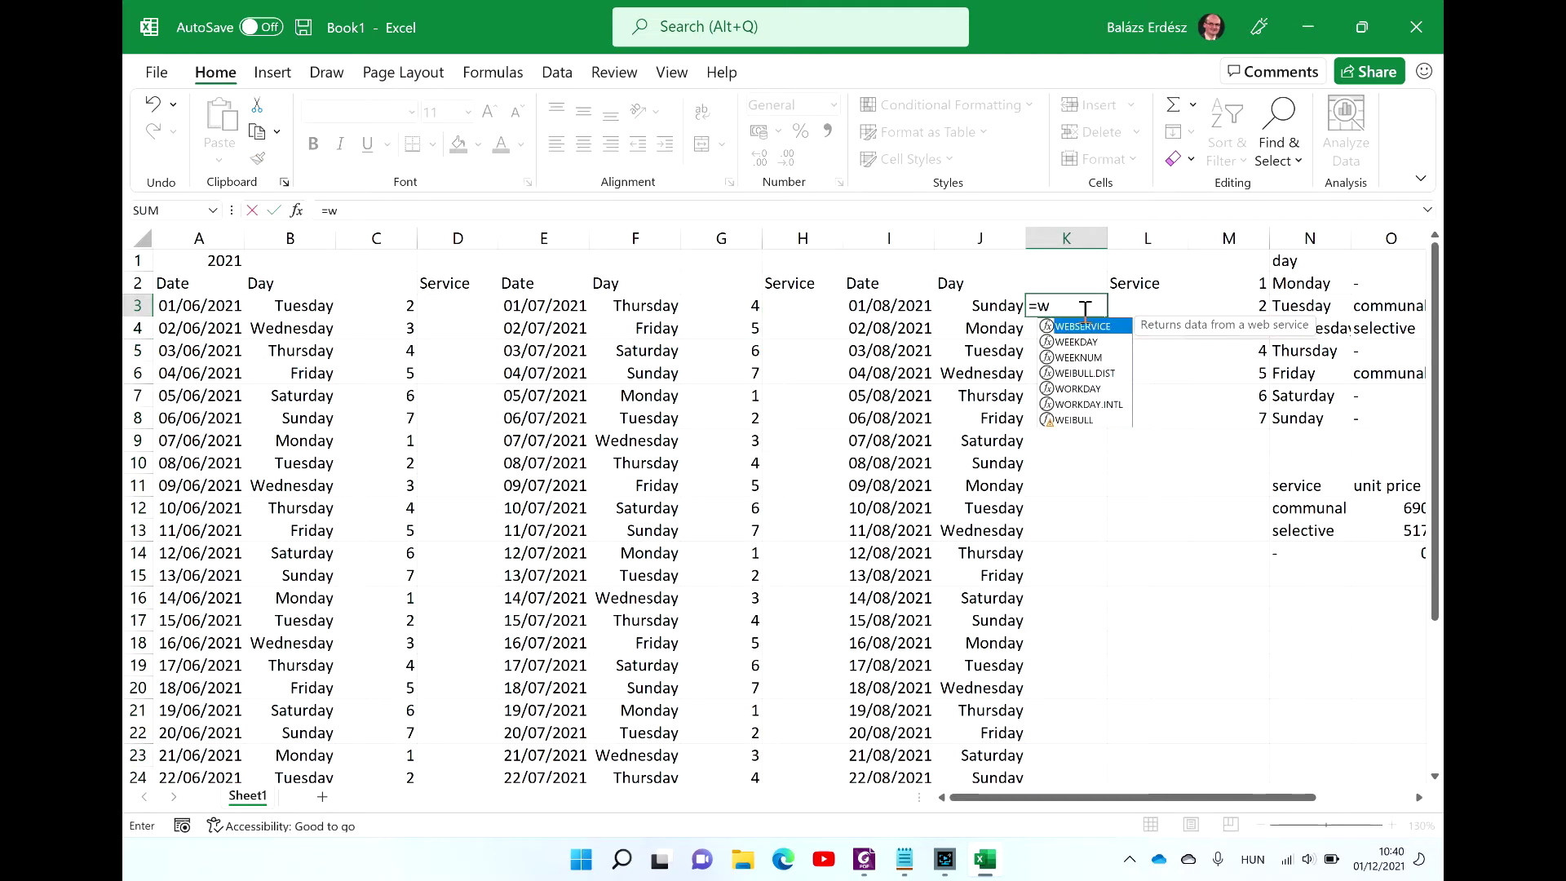
key("Down")
key("Tab")
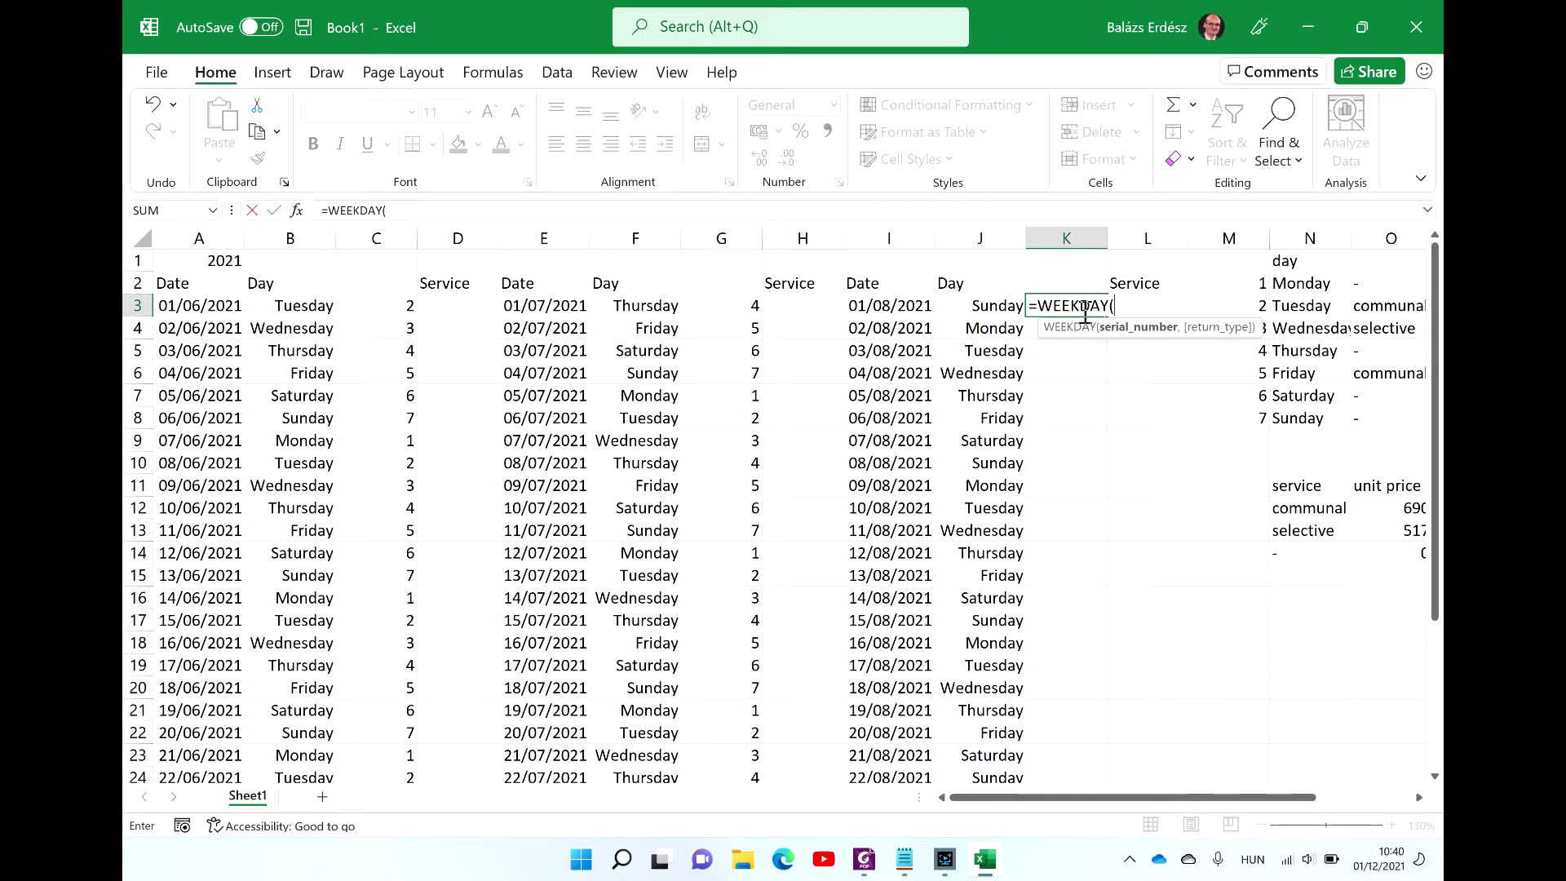
left_click(995, 307)
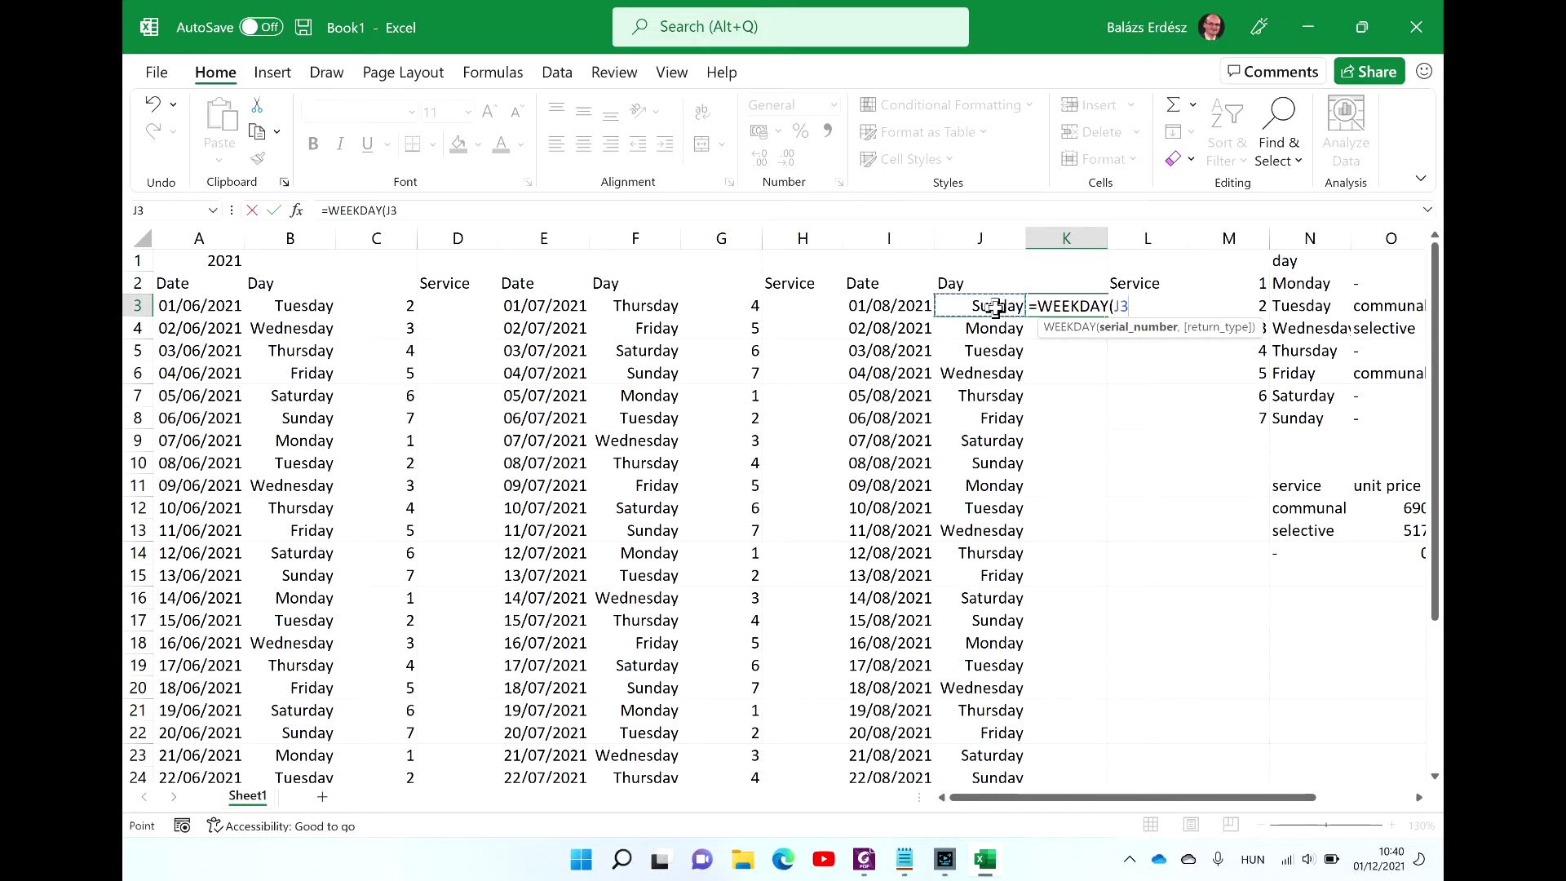
type(",2")
key("Return")
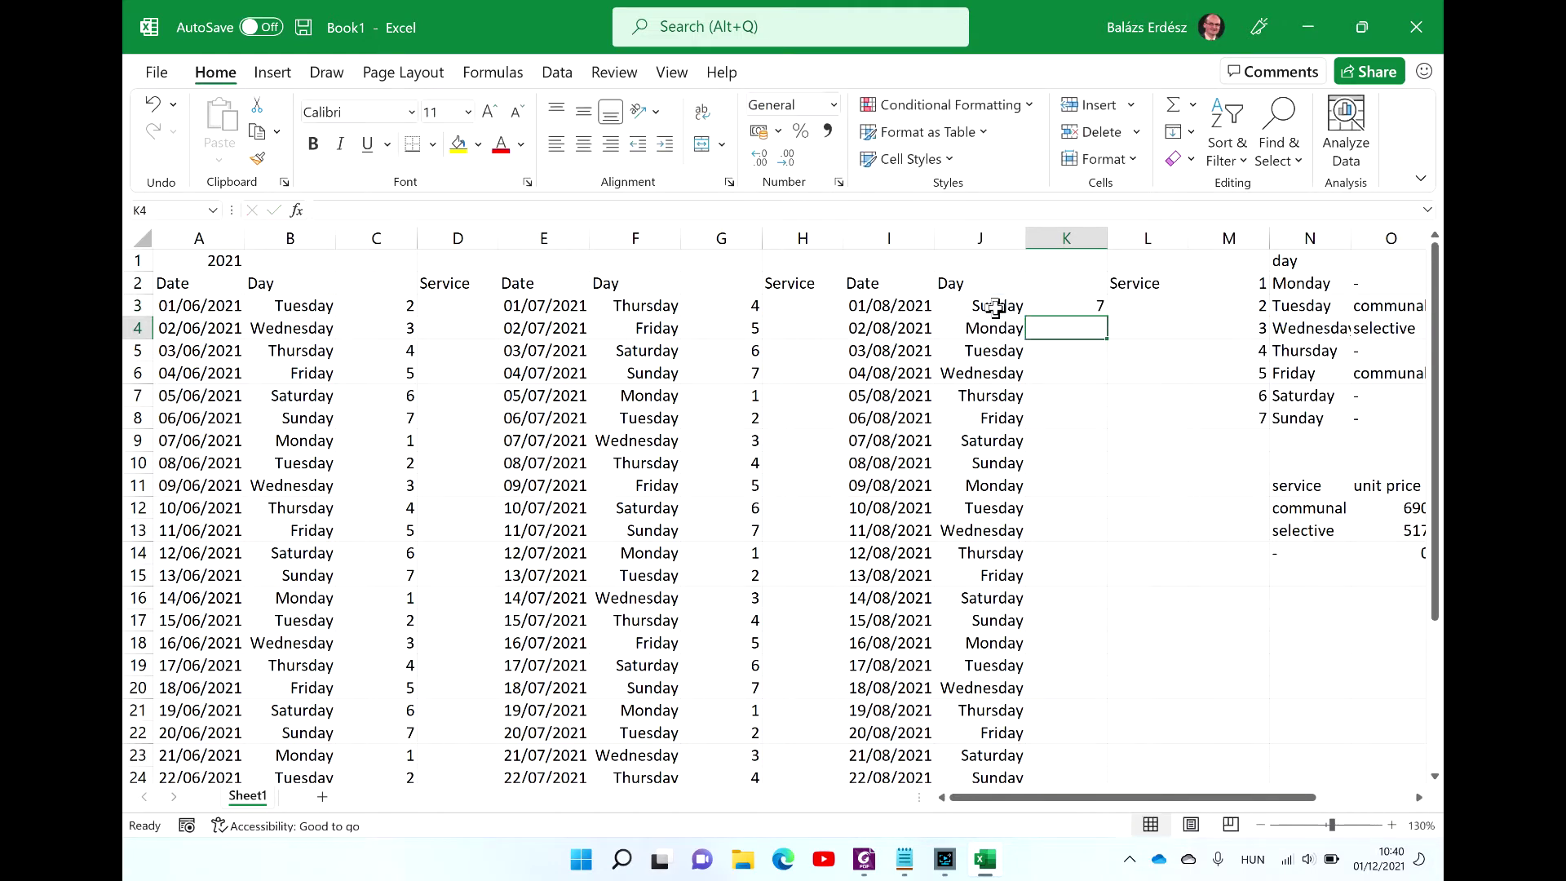
left_click(1062, 305)
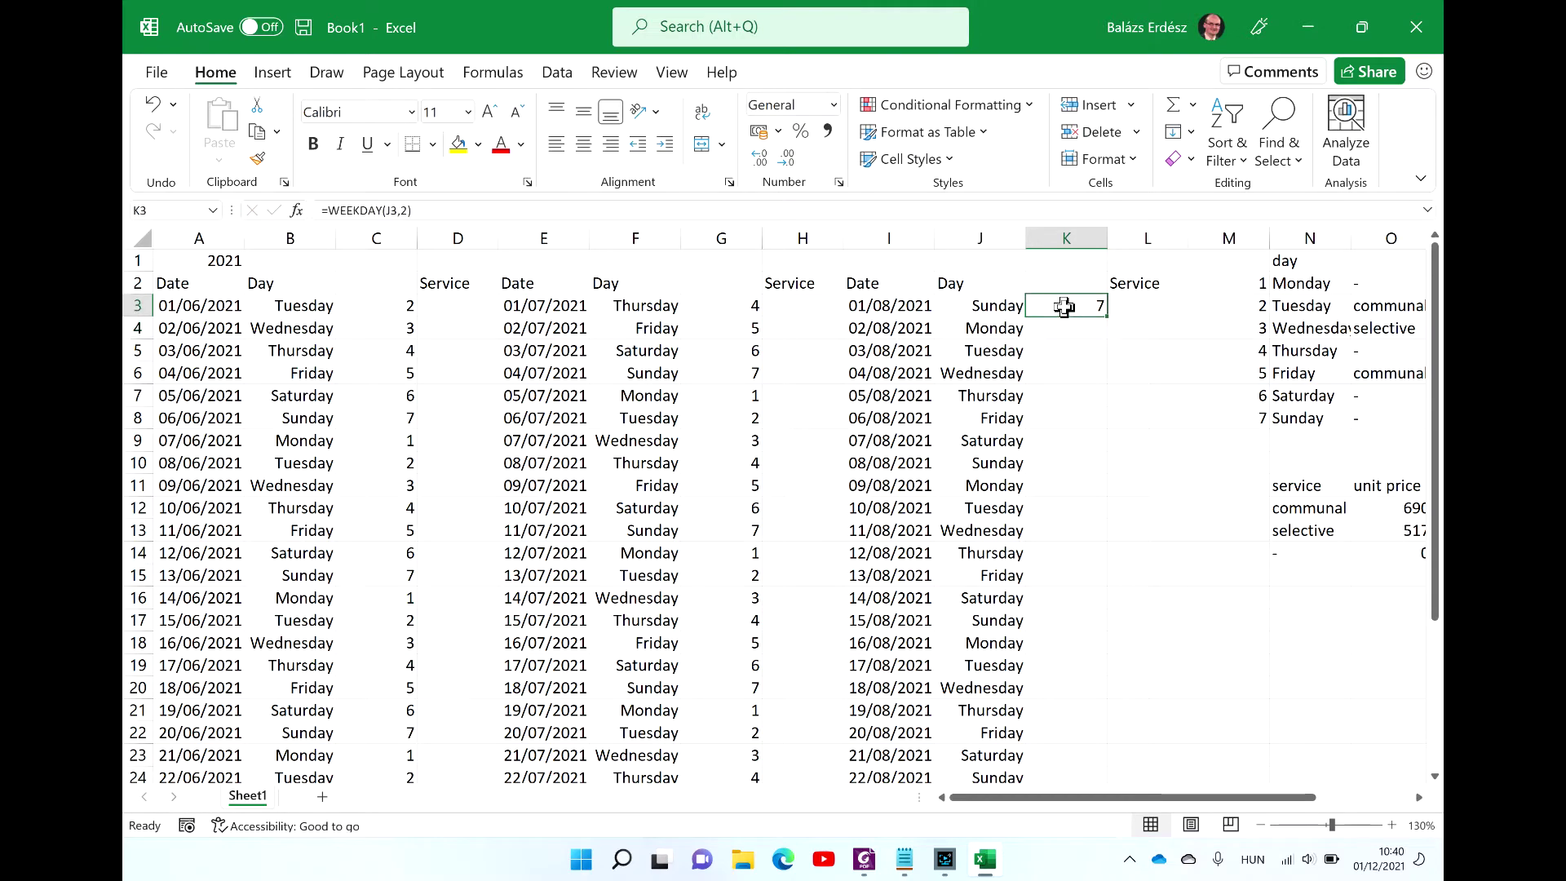
double_click(1107, 316)
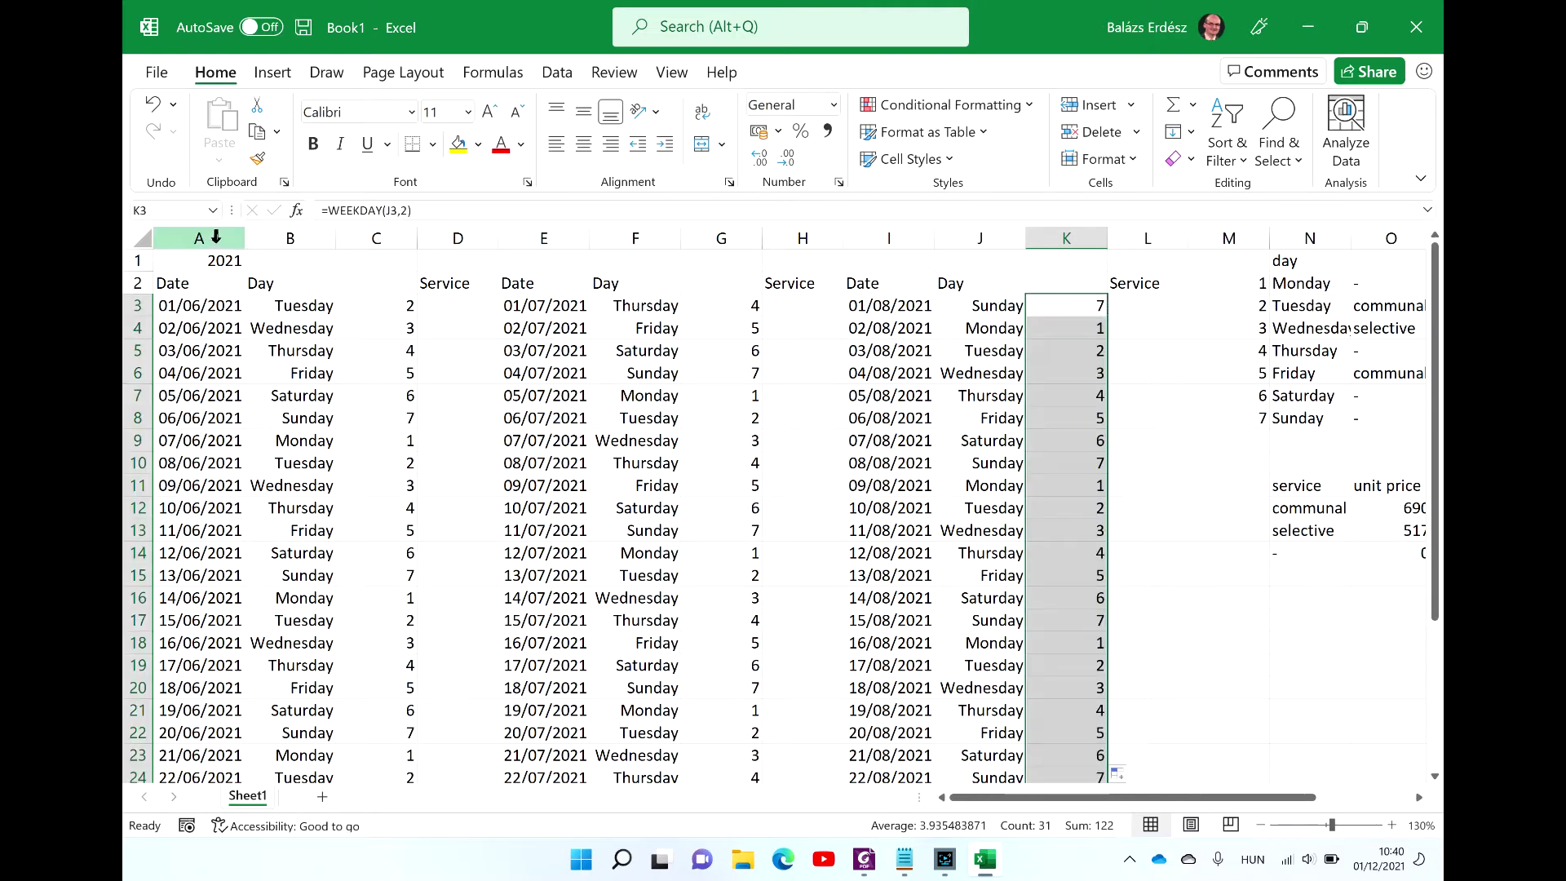
Step: Fit the widths of all columns in the worksheet to their contents
left_click(147, 239)
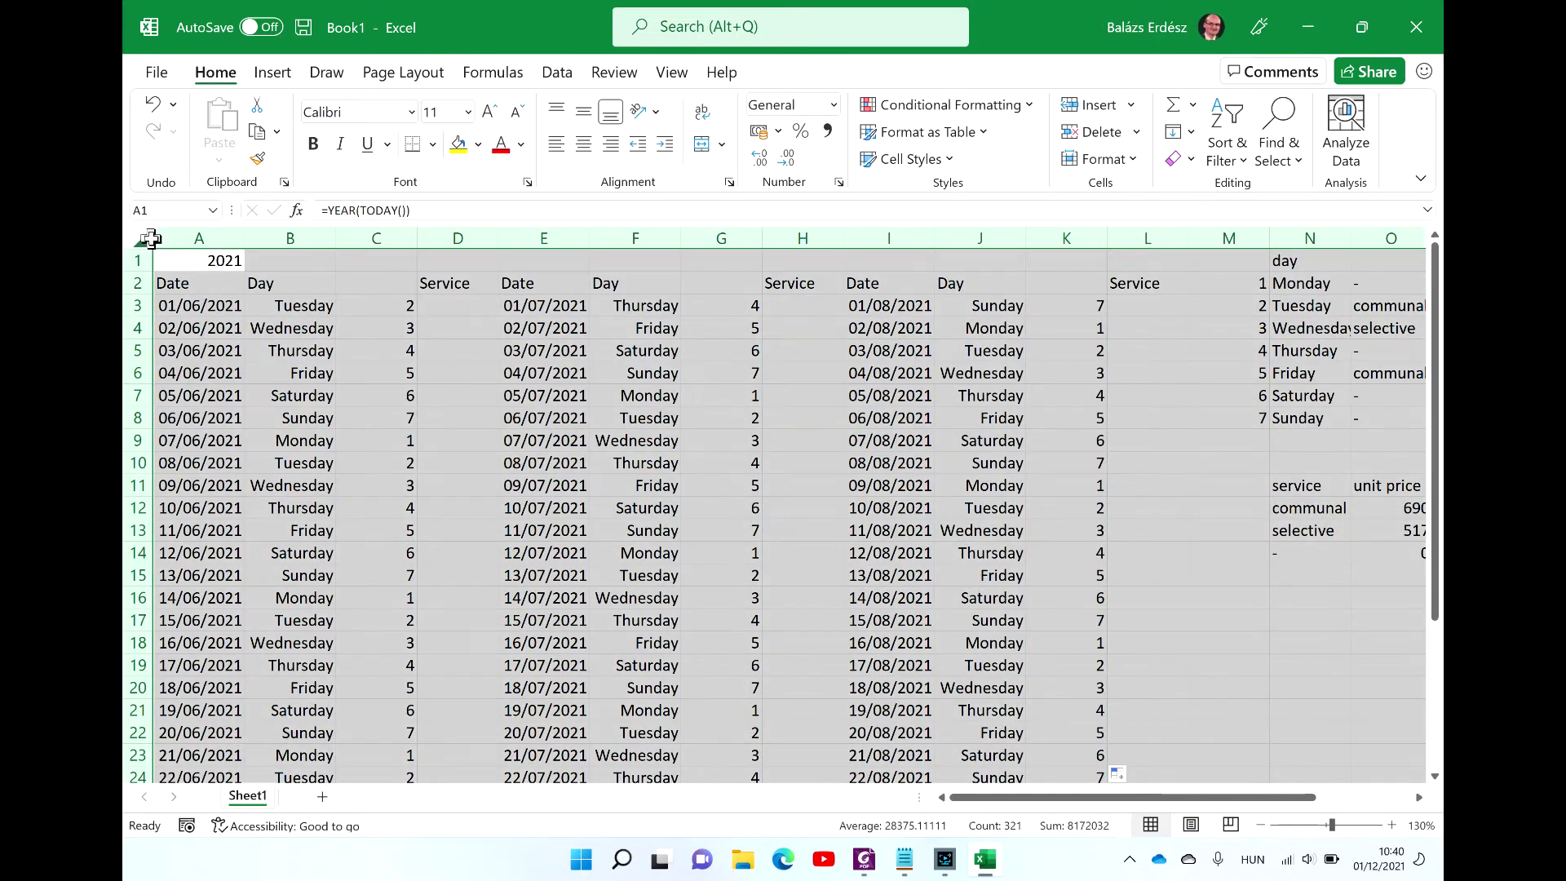
double_click(250, 245)
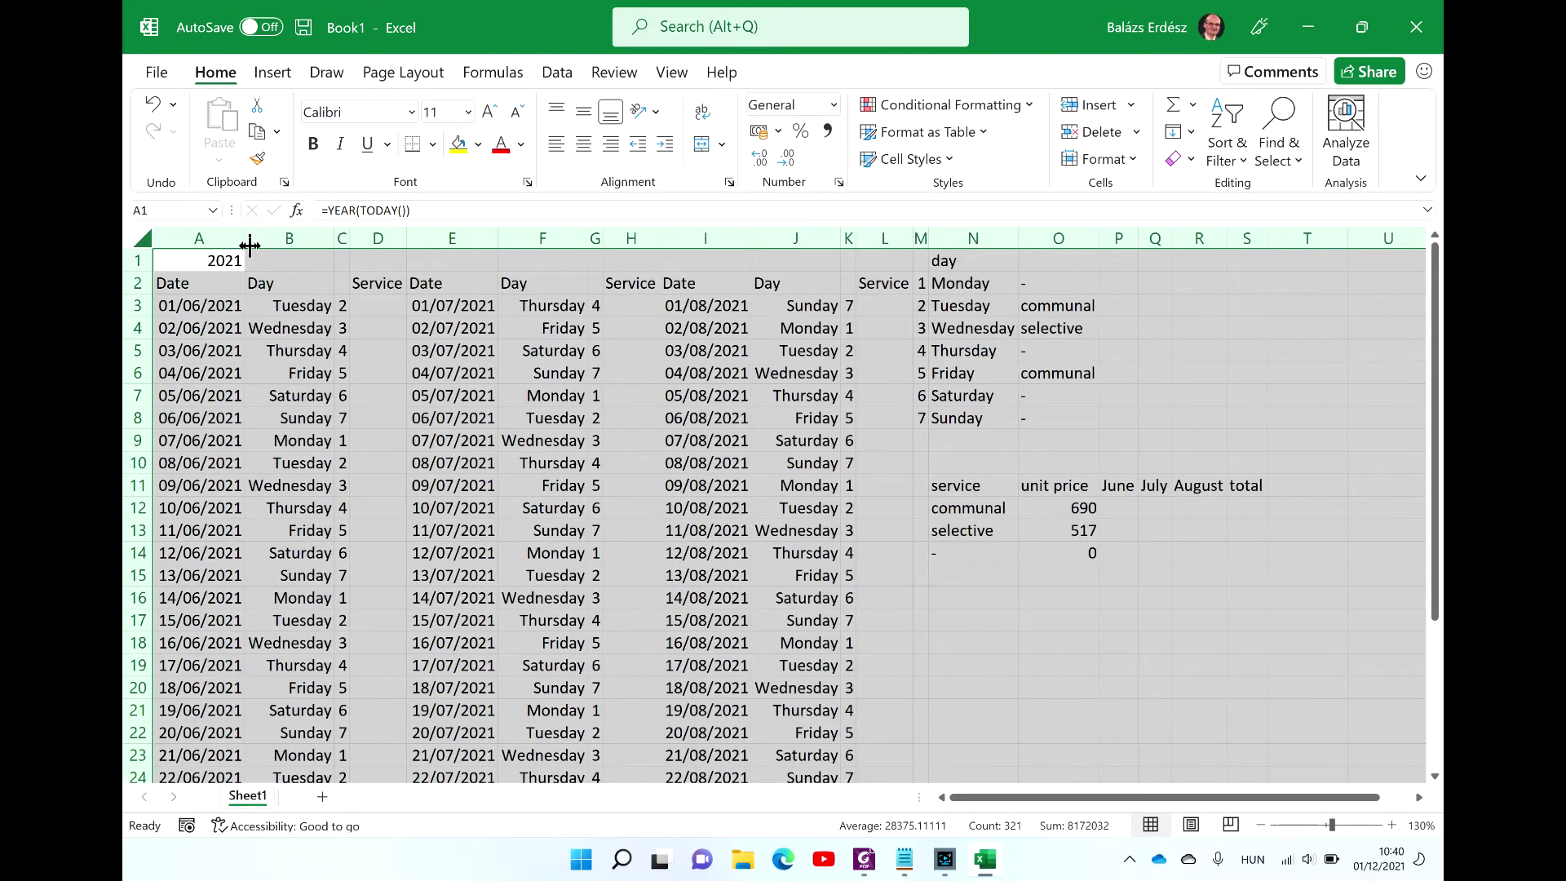
left_click(314, 283)
key("Right")
key("Right")
key("Right")
key("Right")
key("Right")
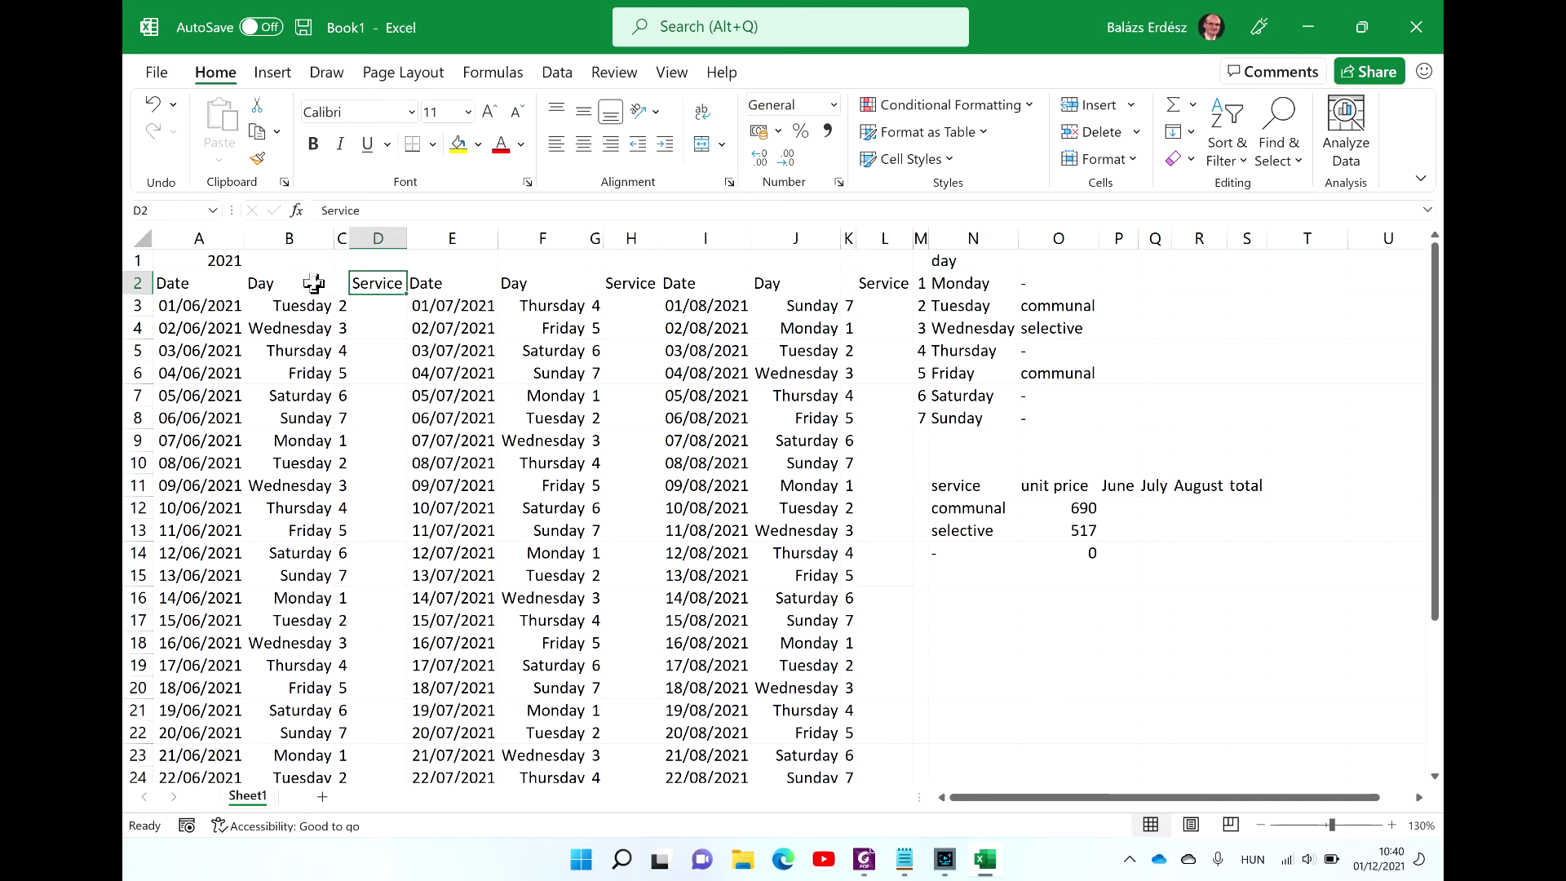
key("Right")
key("Right")
key("Right")
key("Right")
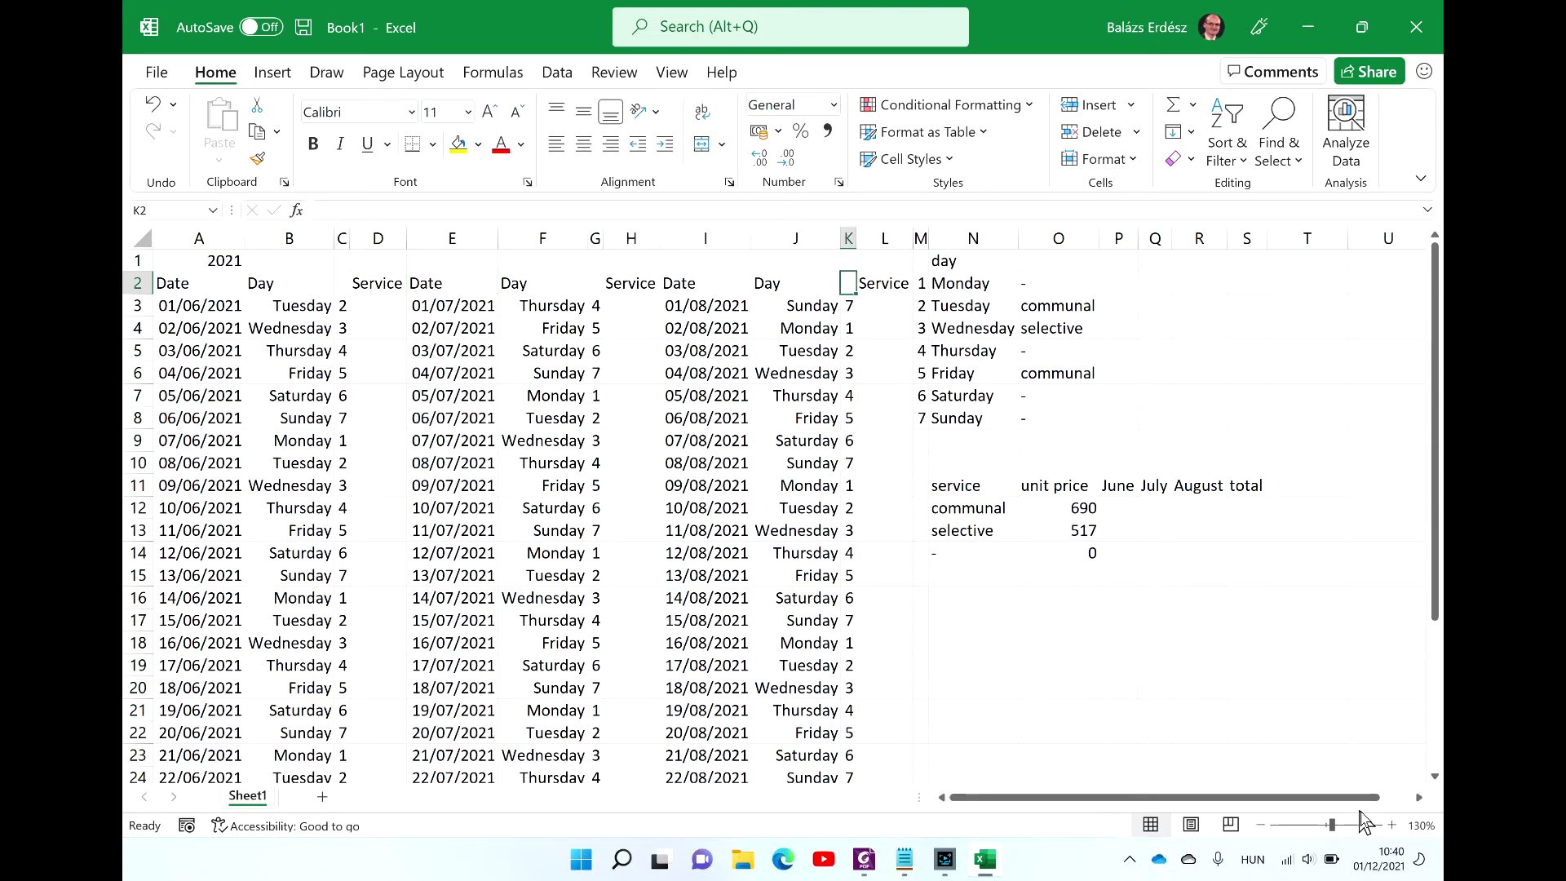
left_click(1393, 826)
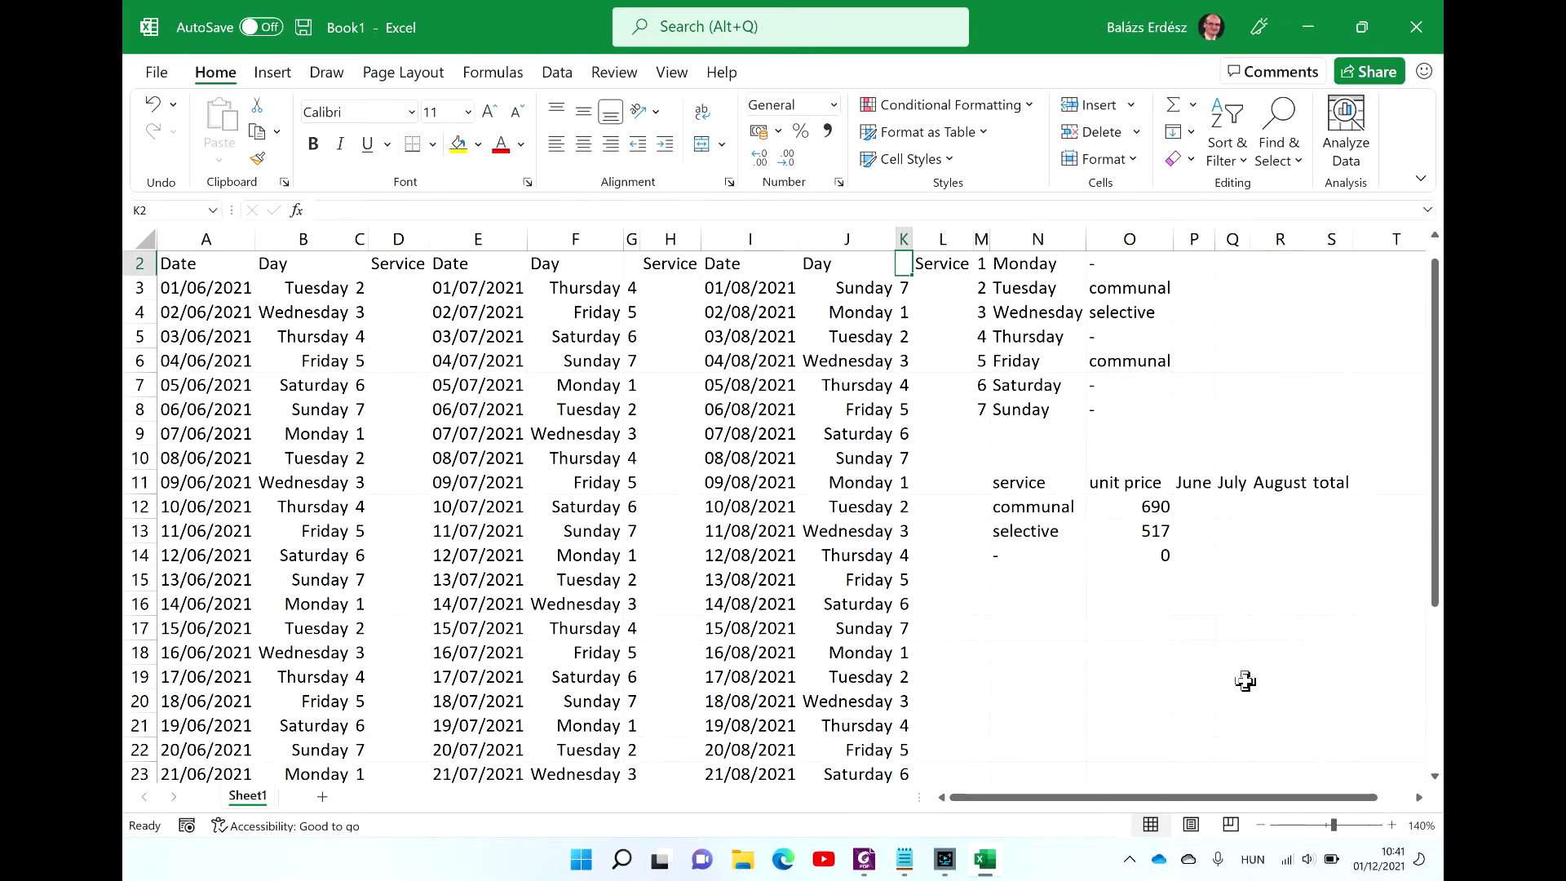
Step: Review the Service column and transport-day tasks in Foxit PDF Editor, return to the Excel workbook and select the first June Service cell, D3
left_click(229, 265)
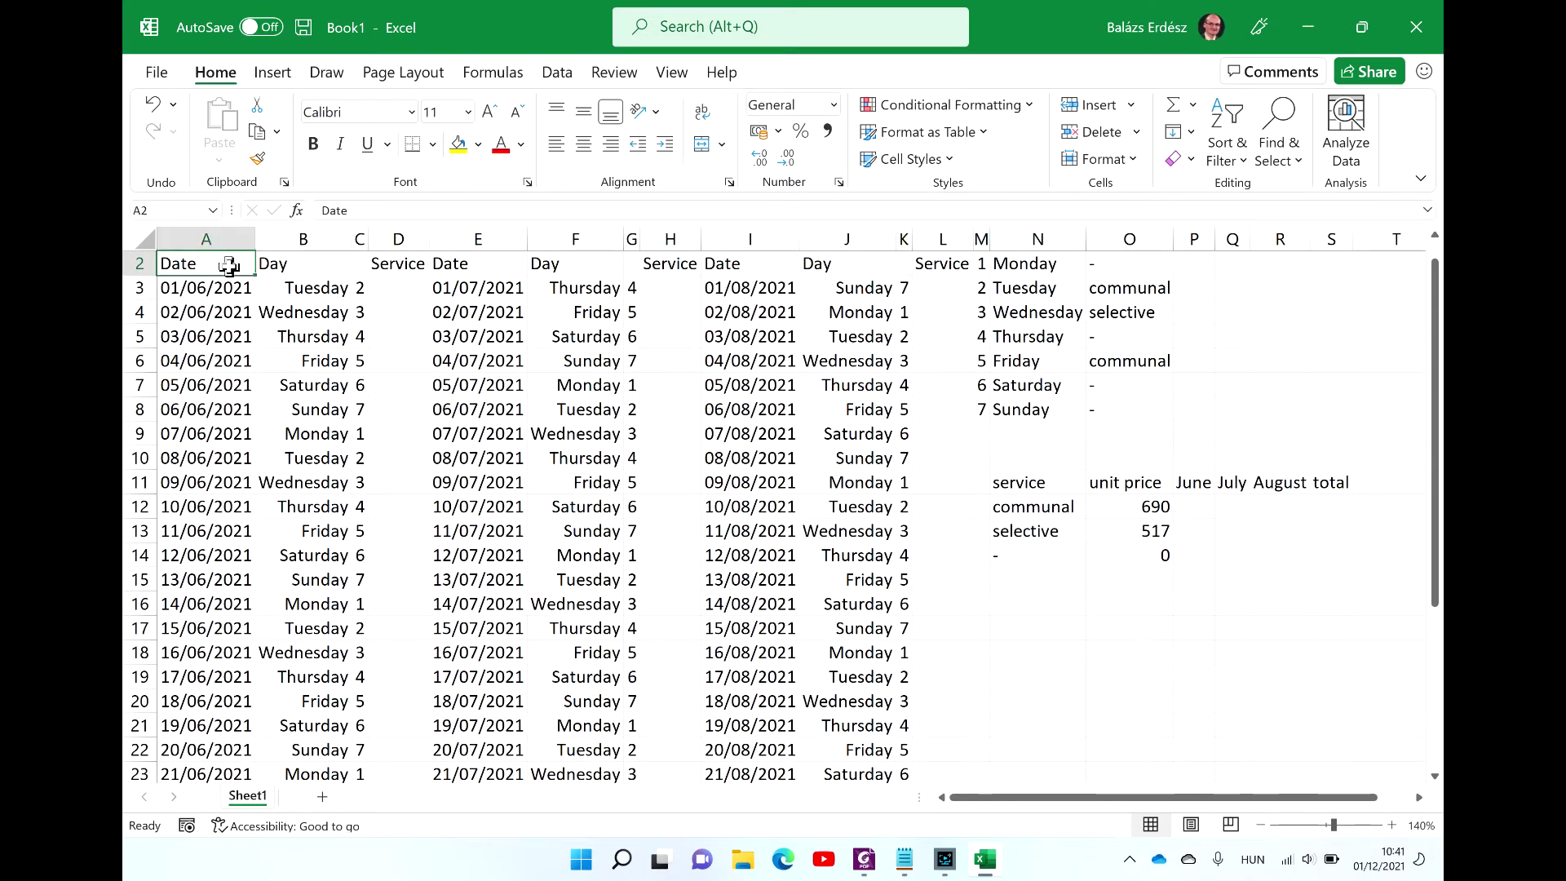
key("alt+Tab")
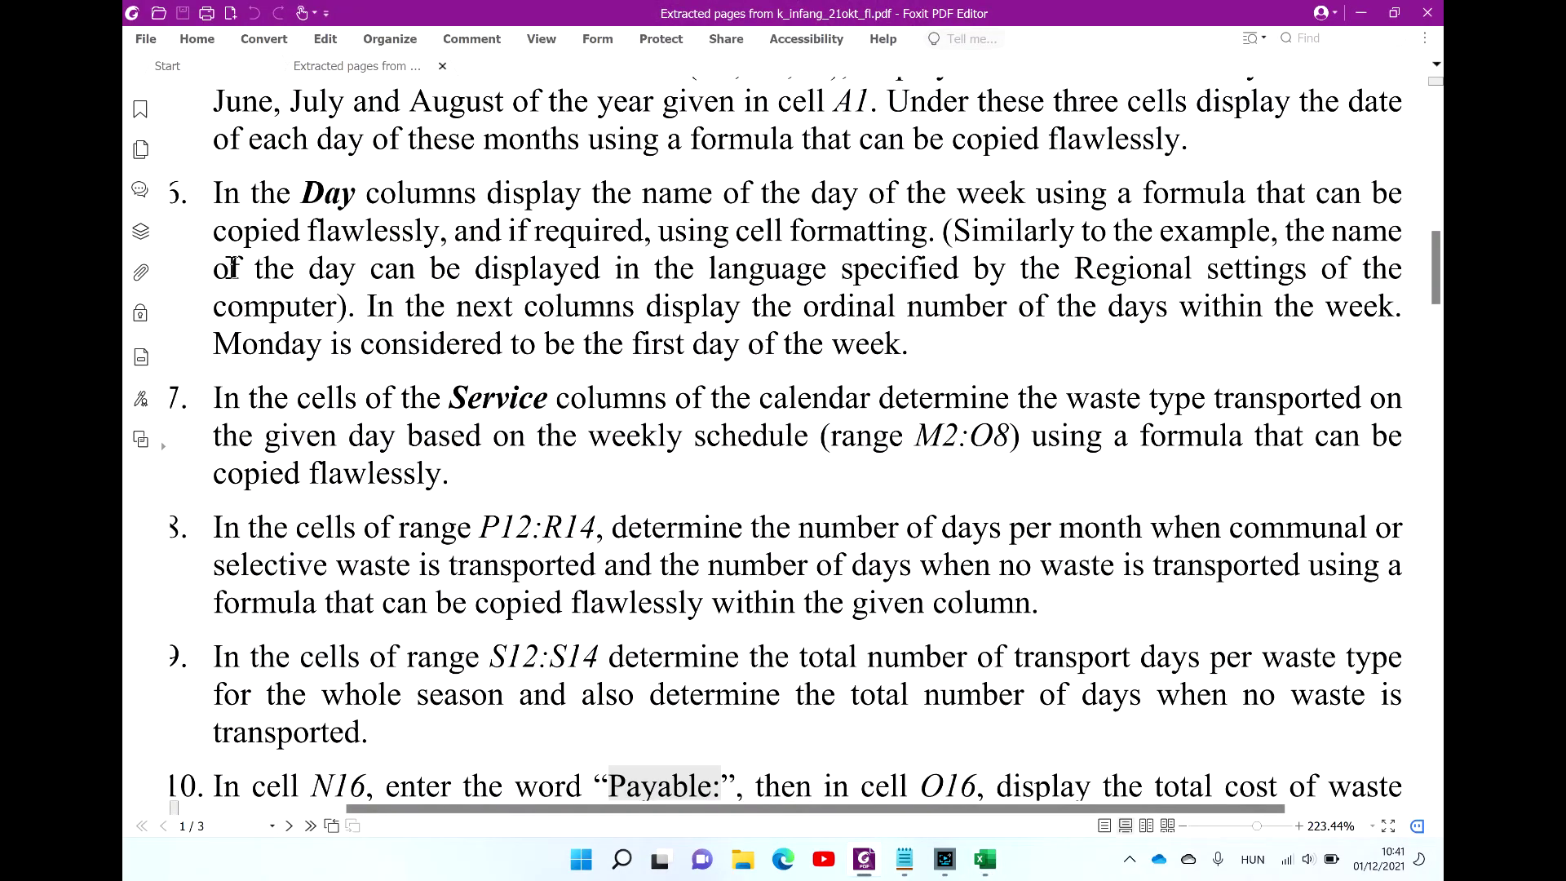
left_click_drag(916, 566, 956, 530)
scroll(957, 531, "down", 2)
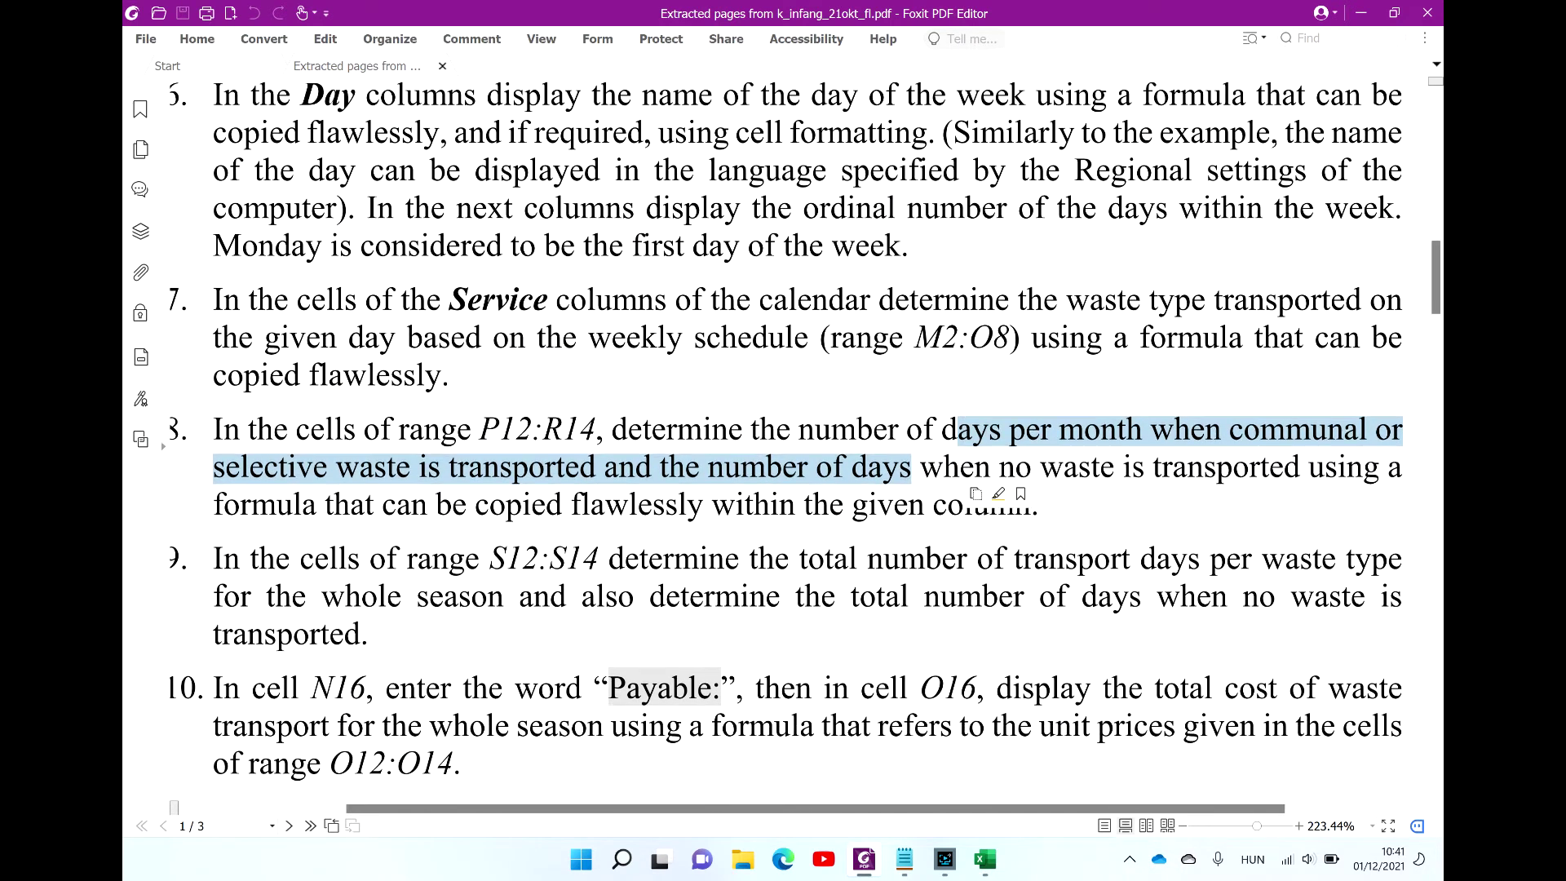
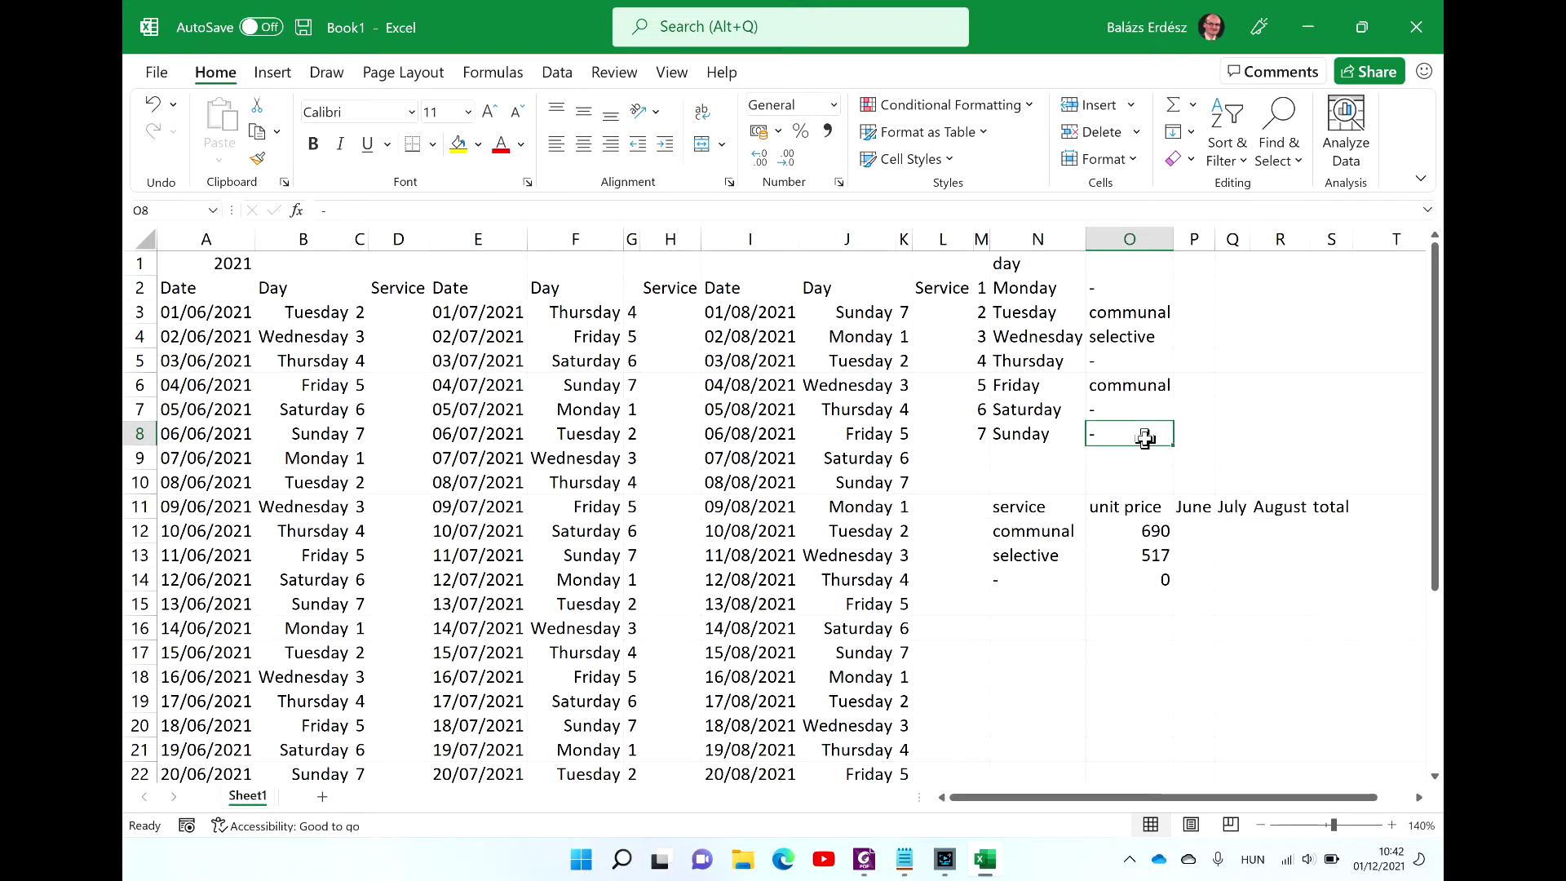
left_click(984, 286)
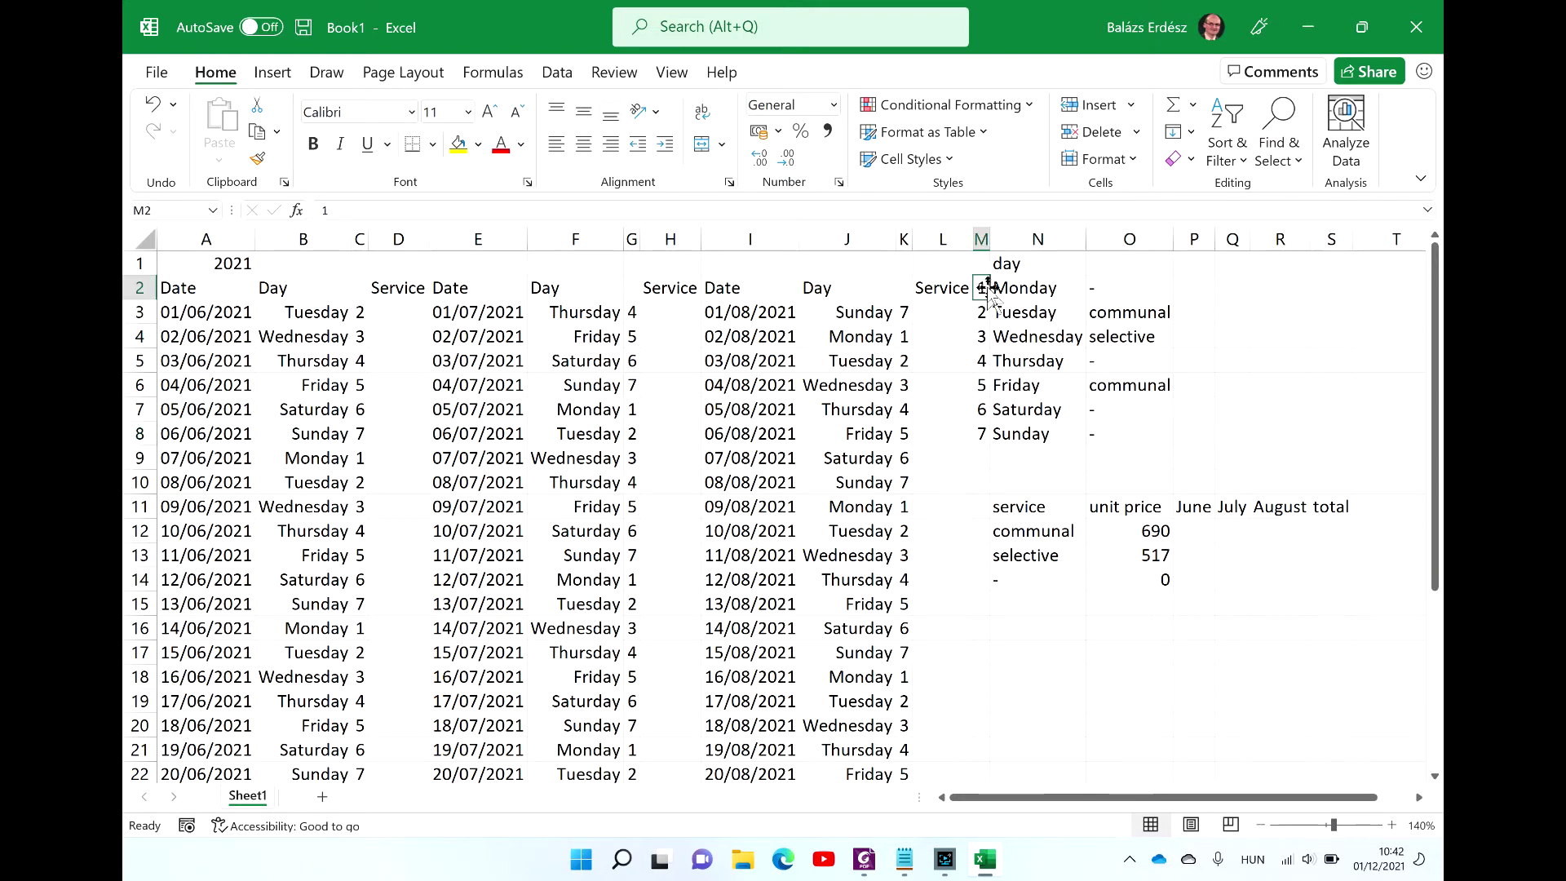
left_click(400, 314)
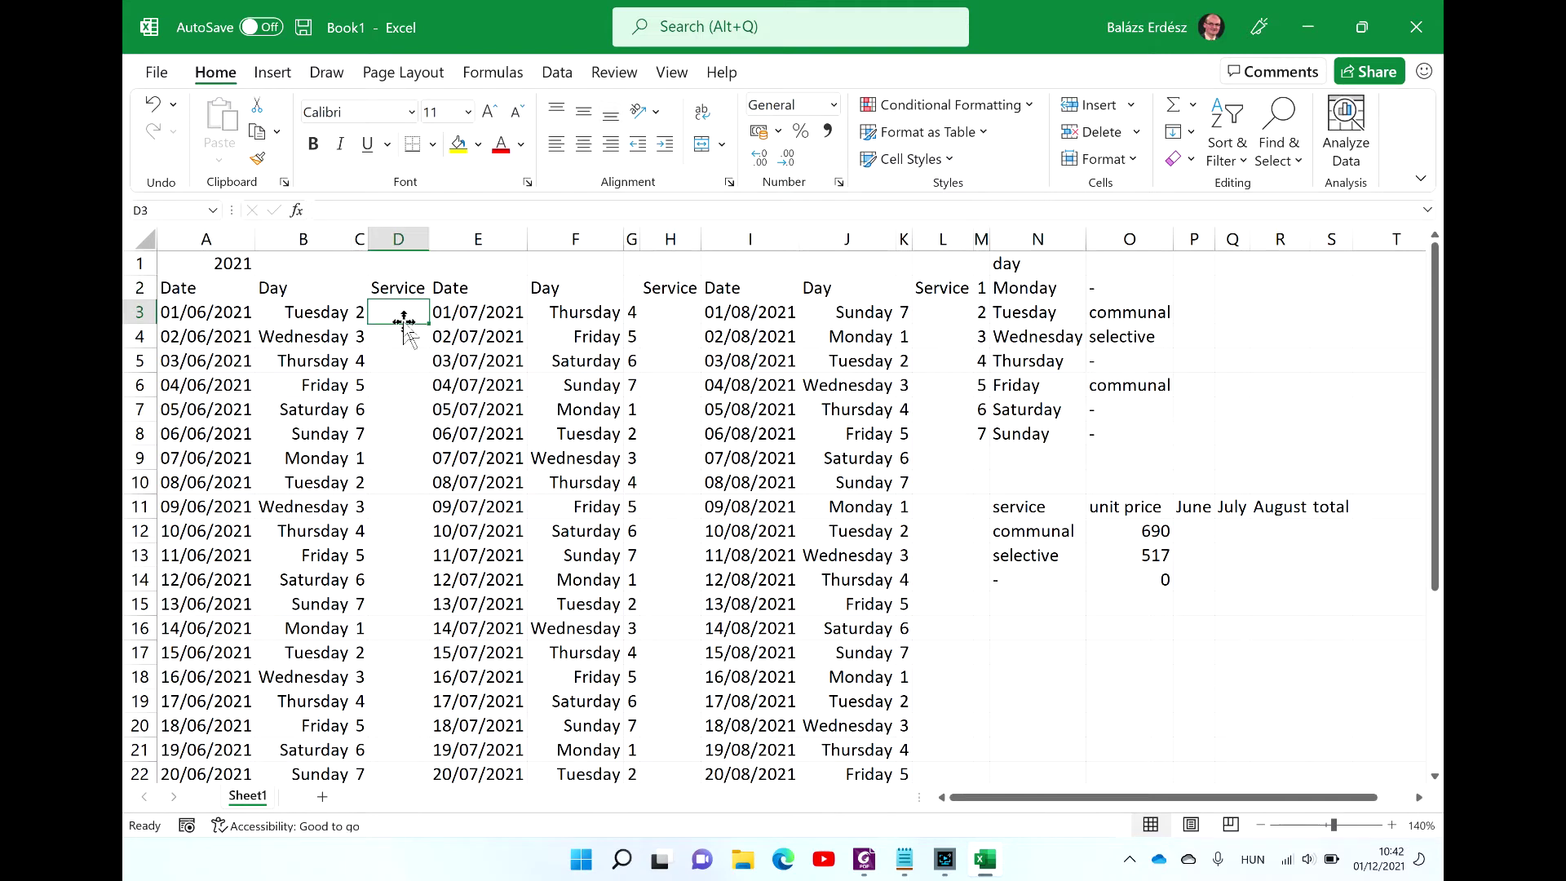
Step: Check task 7 in the Foxit PDF and start a VLOOKUP formula in D3 with C3 as the lookup value
key("alt+Tab")
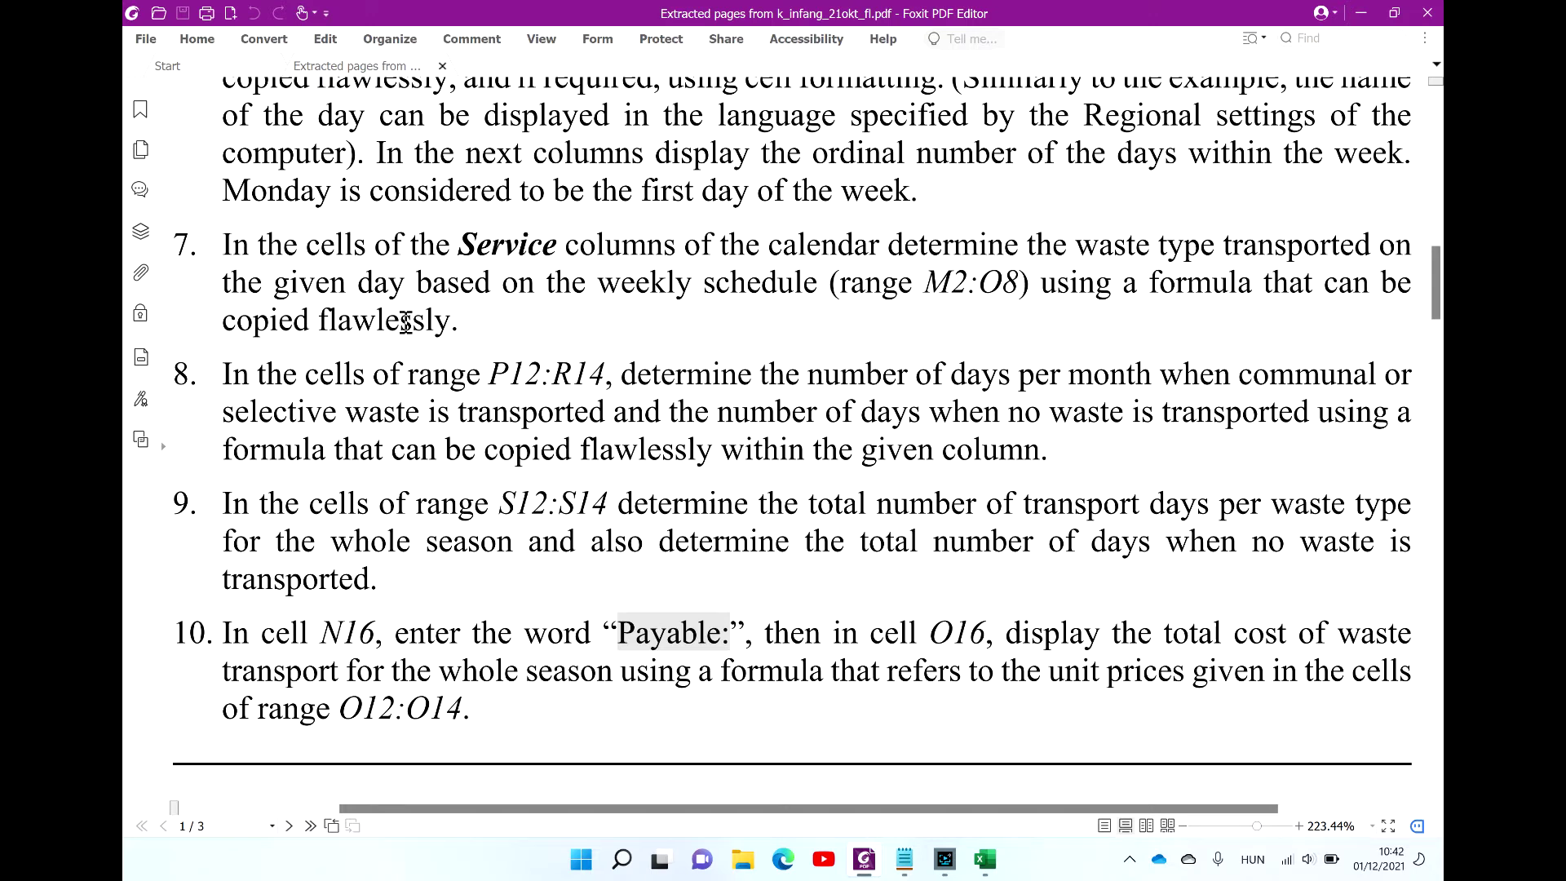
key("alt+Tab")
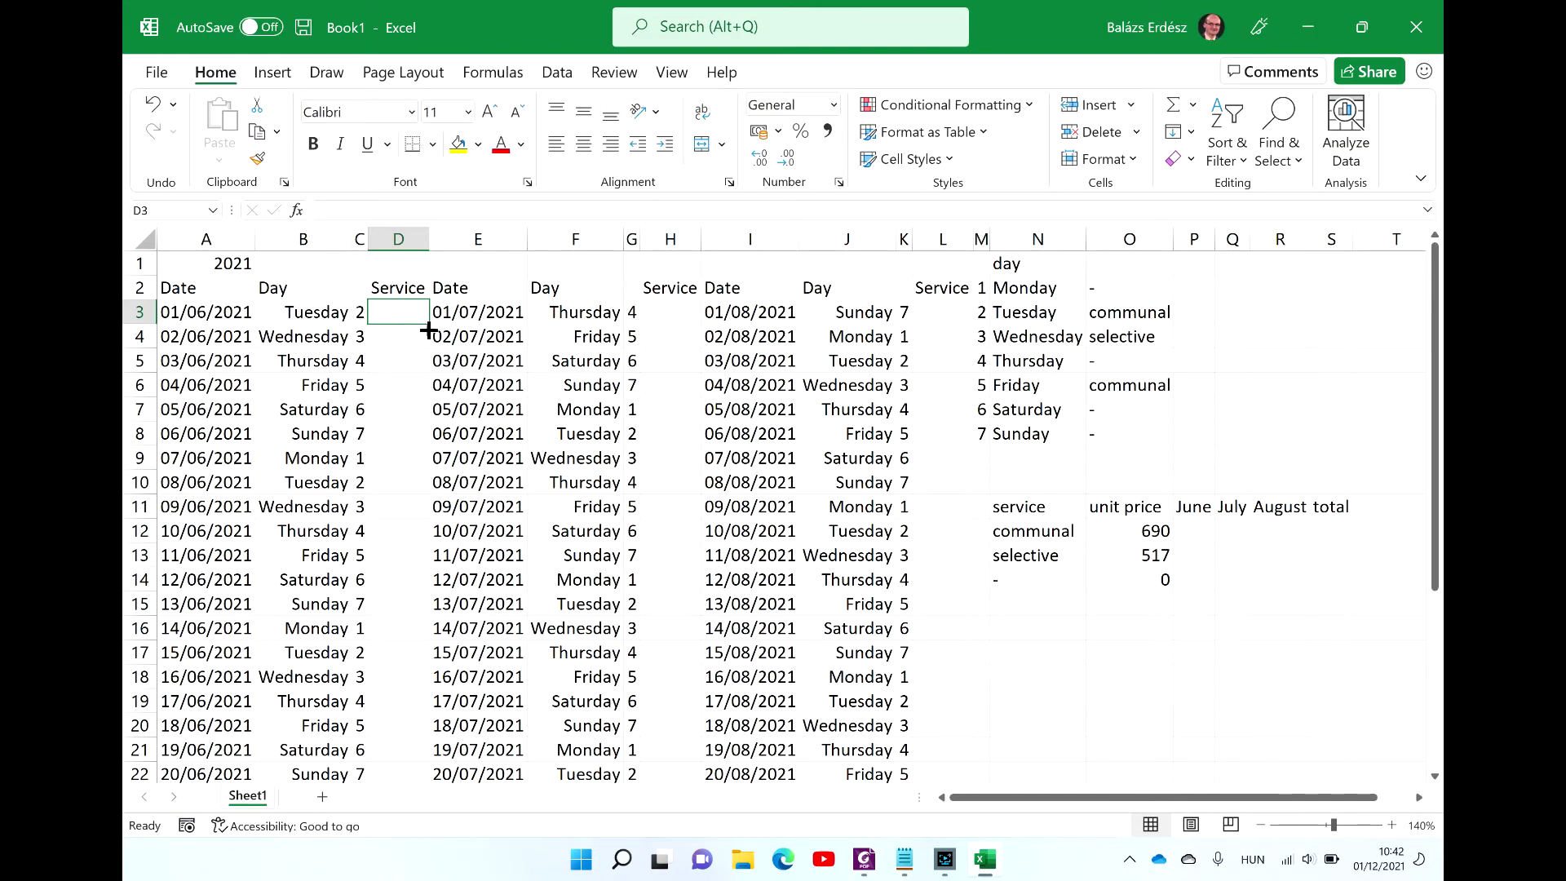
type("=vl")
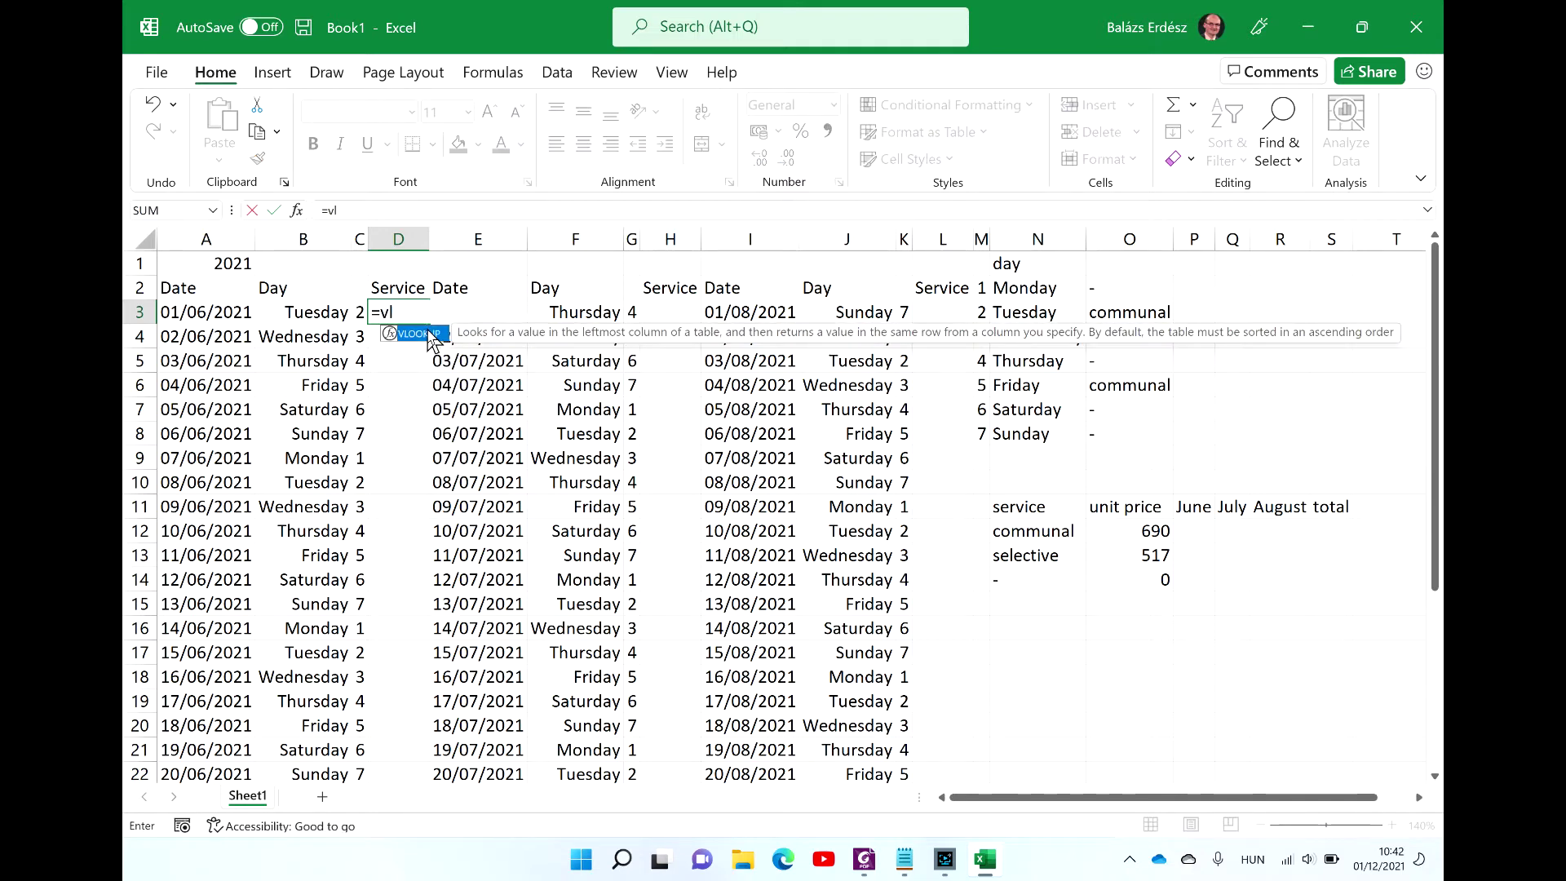
key("Tab")
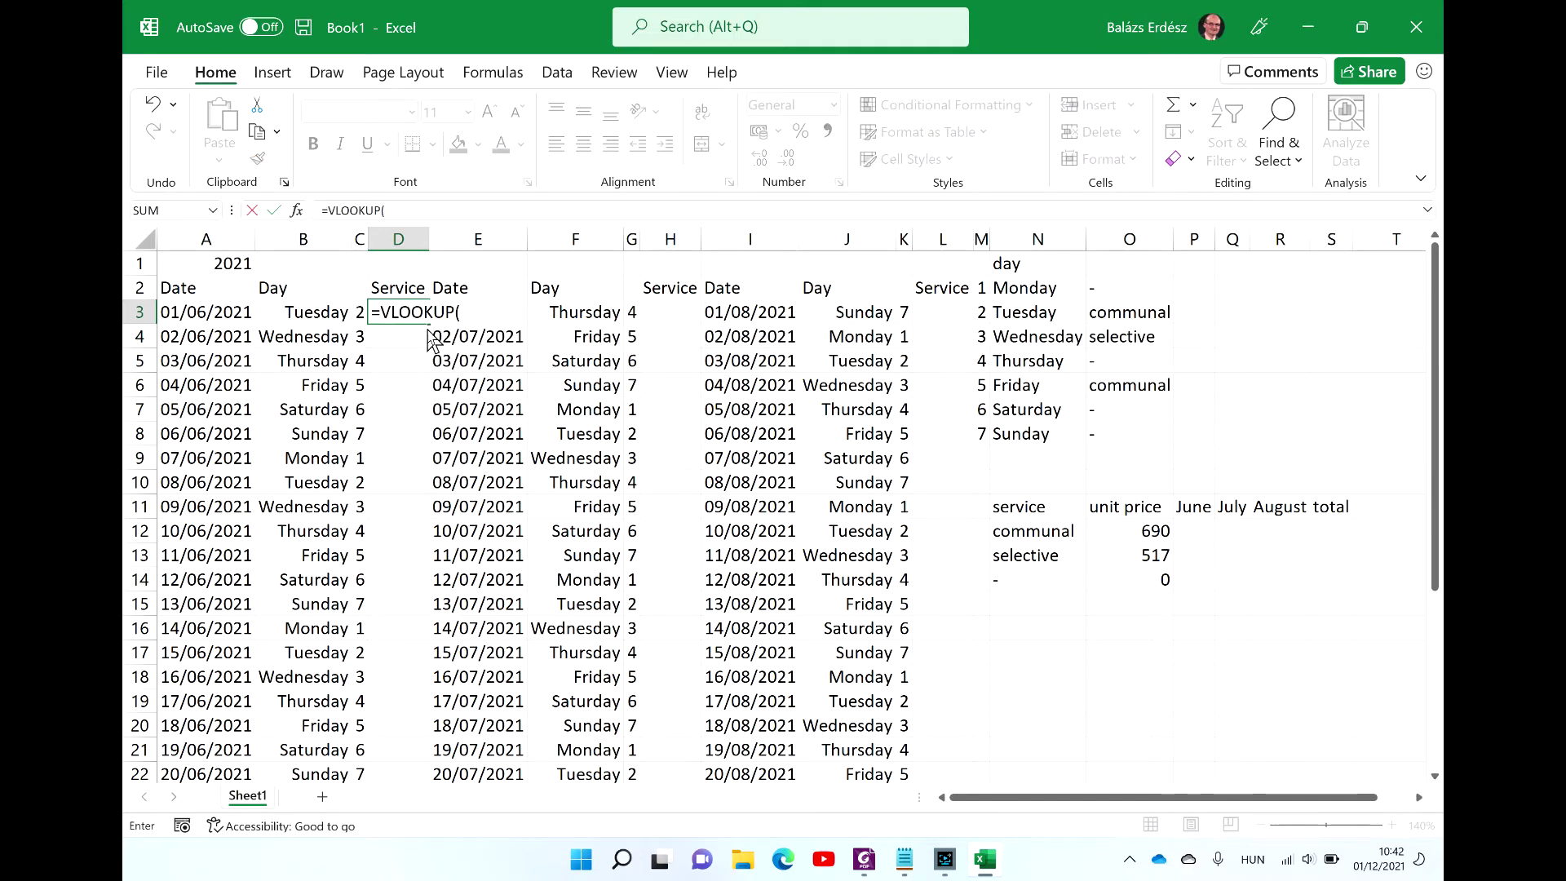
key("ctrl+a")
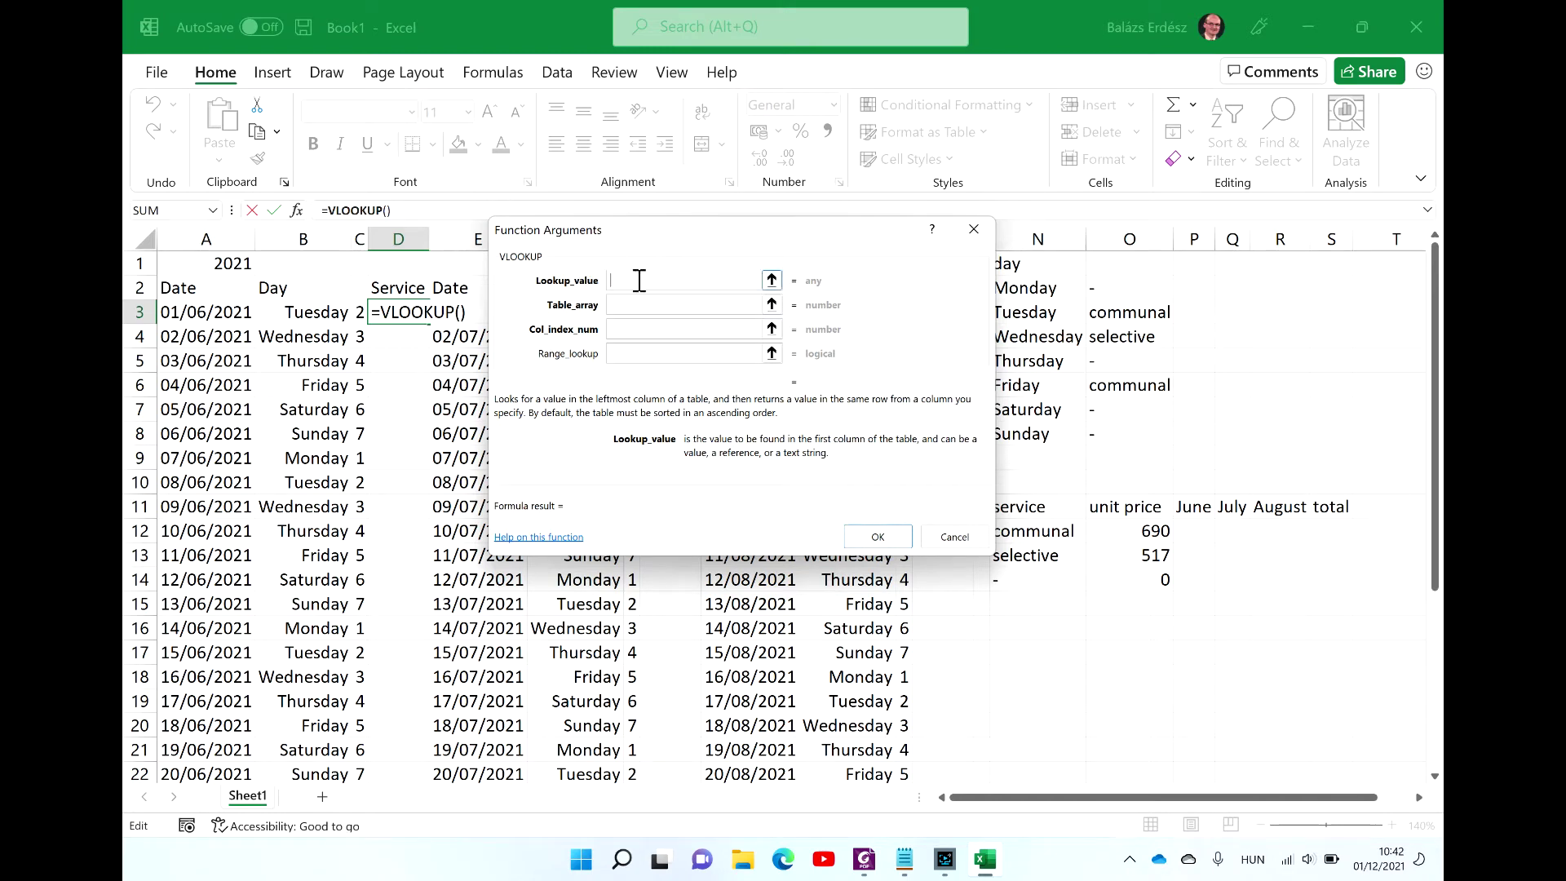
left_click(359, 314)
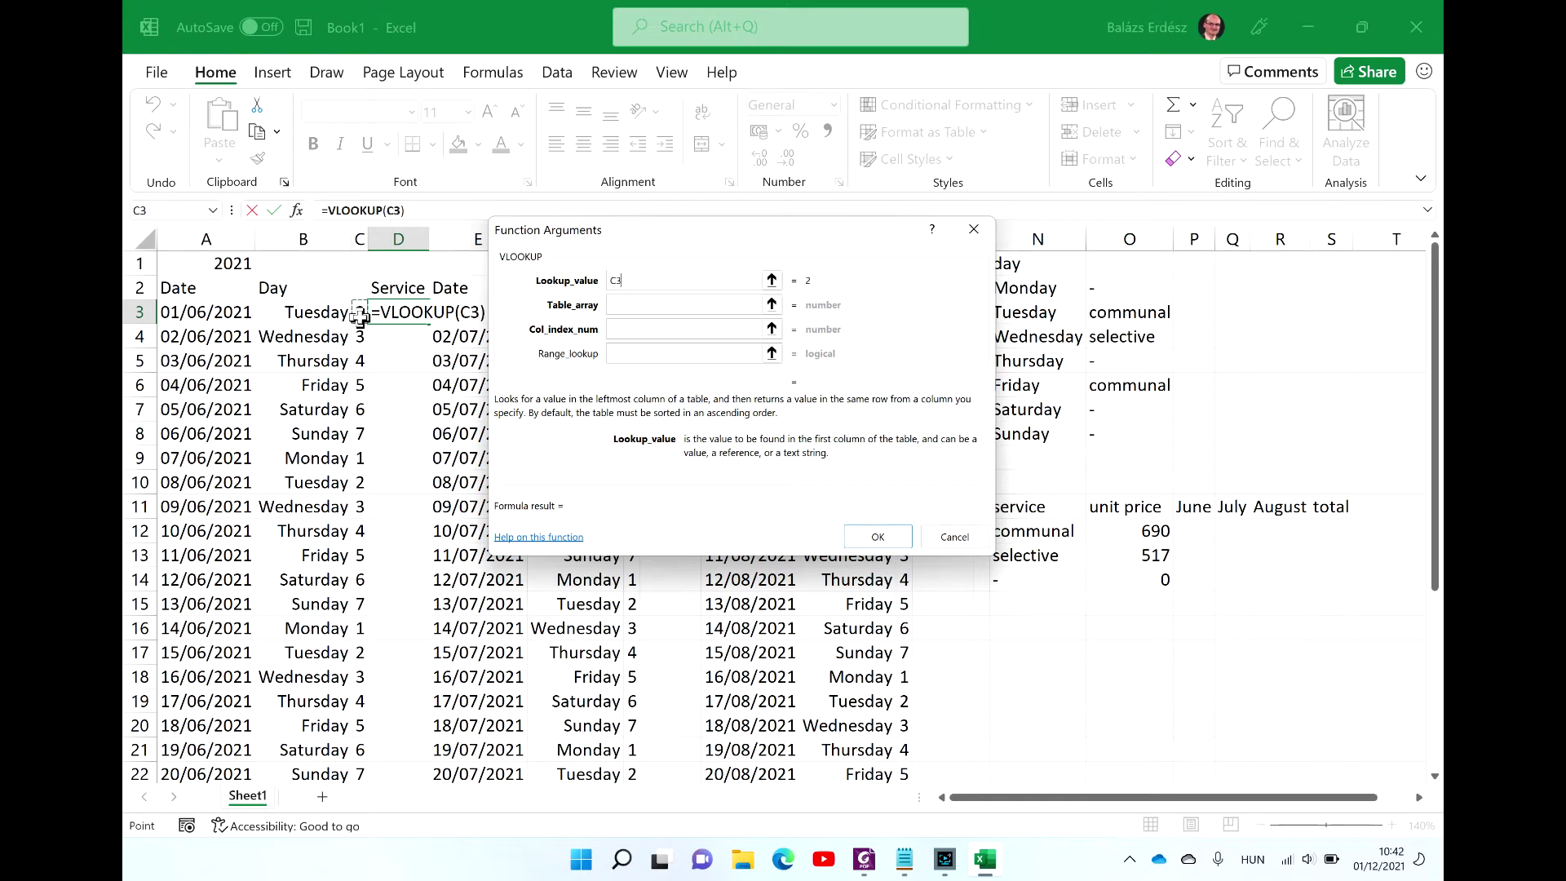
Step: Set the D3 lookup's table array to the weekly schedule as the absolute range $M$2:$O$8
left_click(648, 308)
left_click(648, 313)
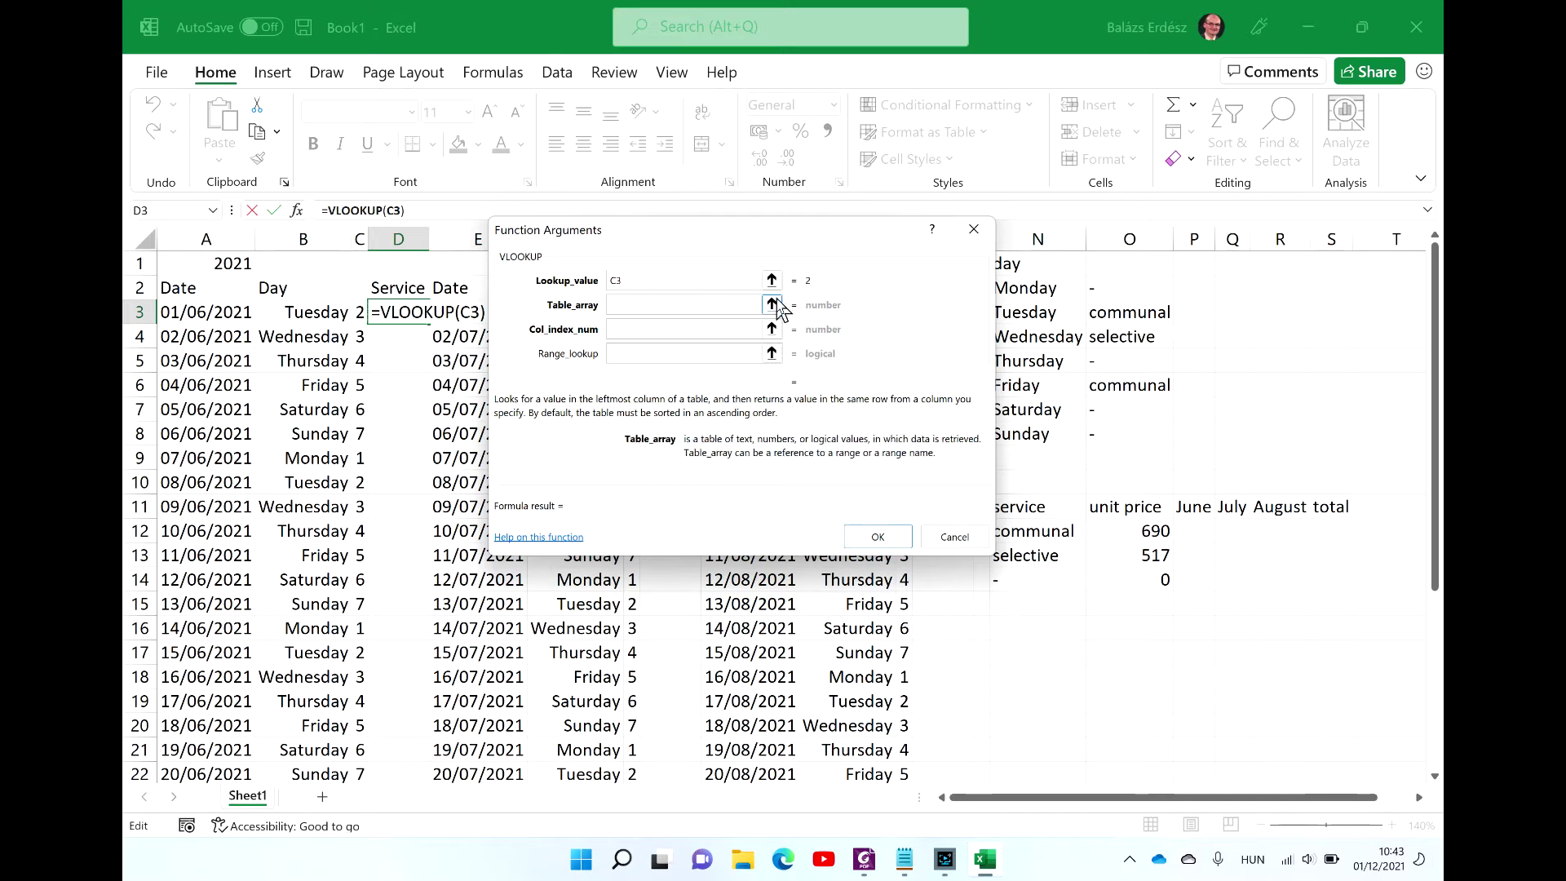
left_click_drag(782, 237, 634, 285)
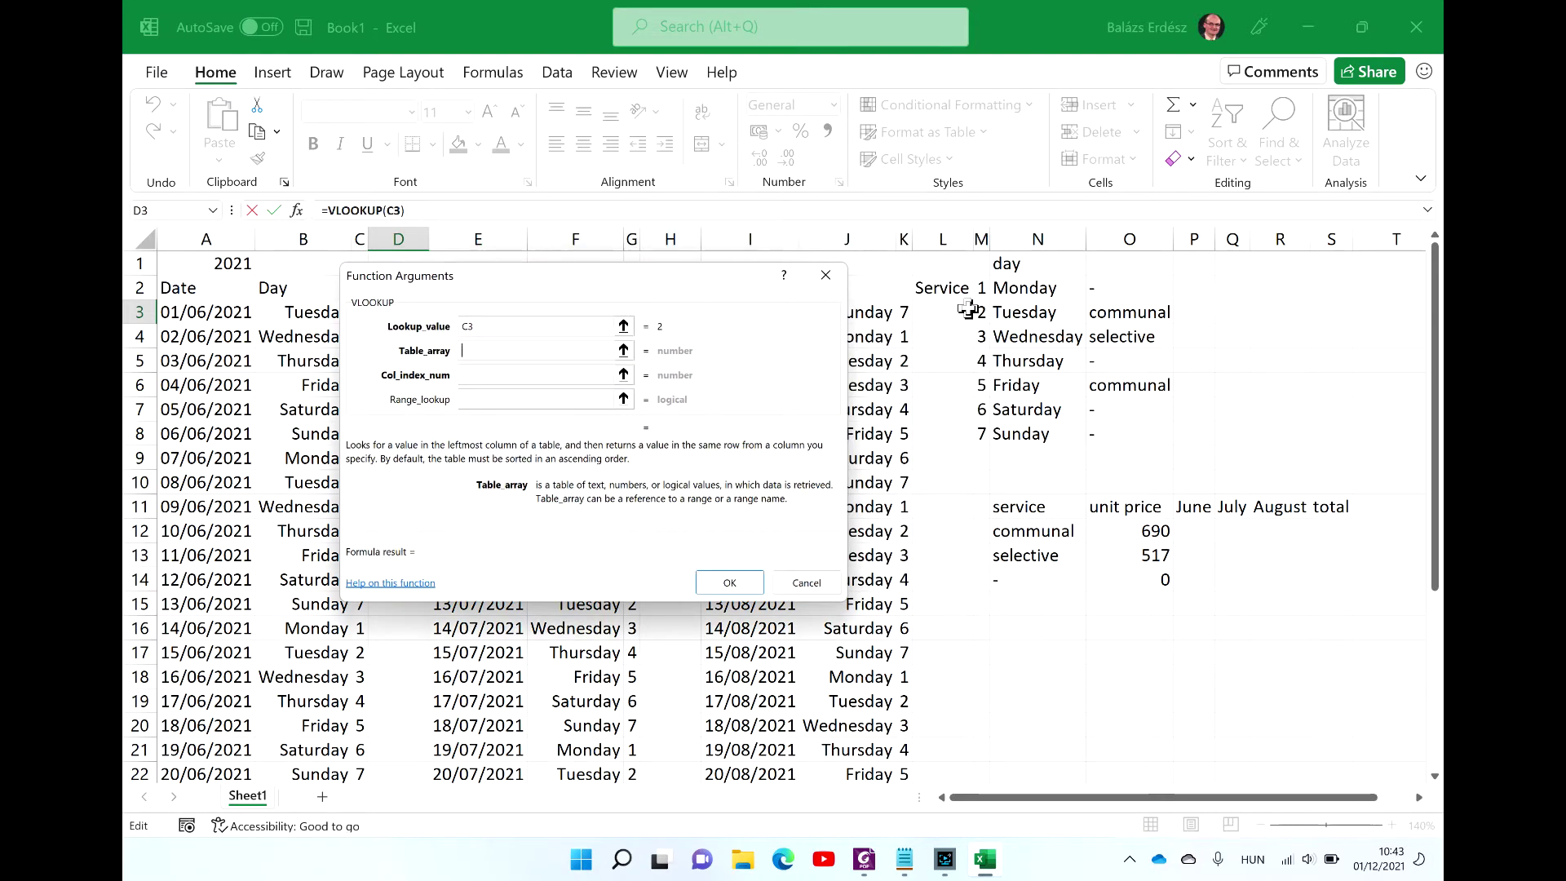
left_click_drag(981, 287, 1129, 425)
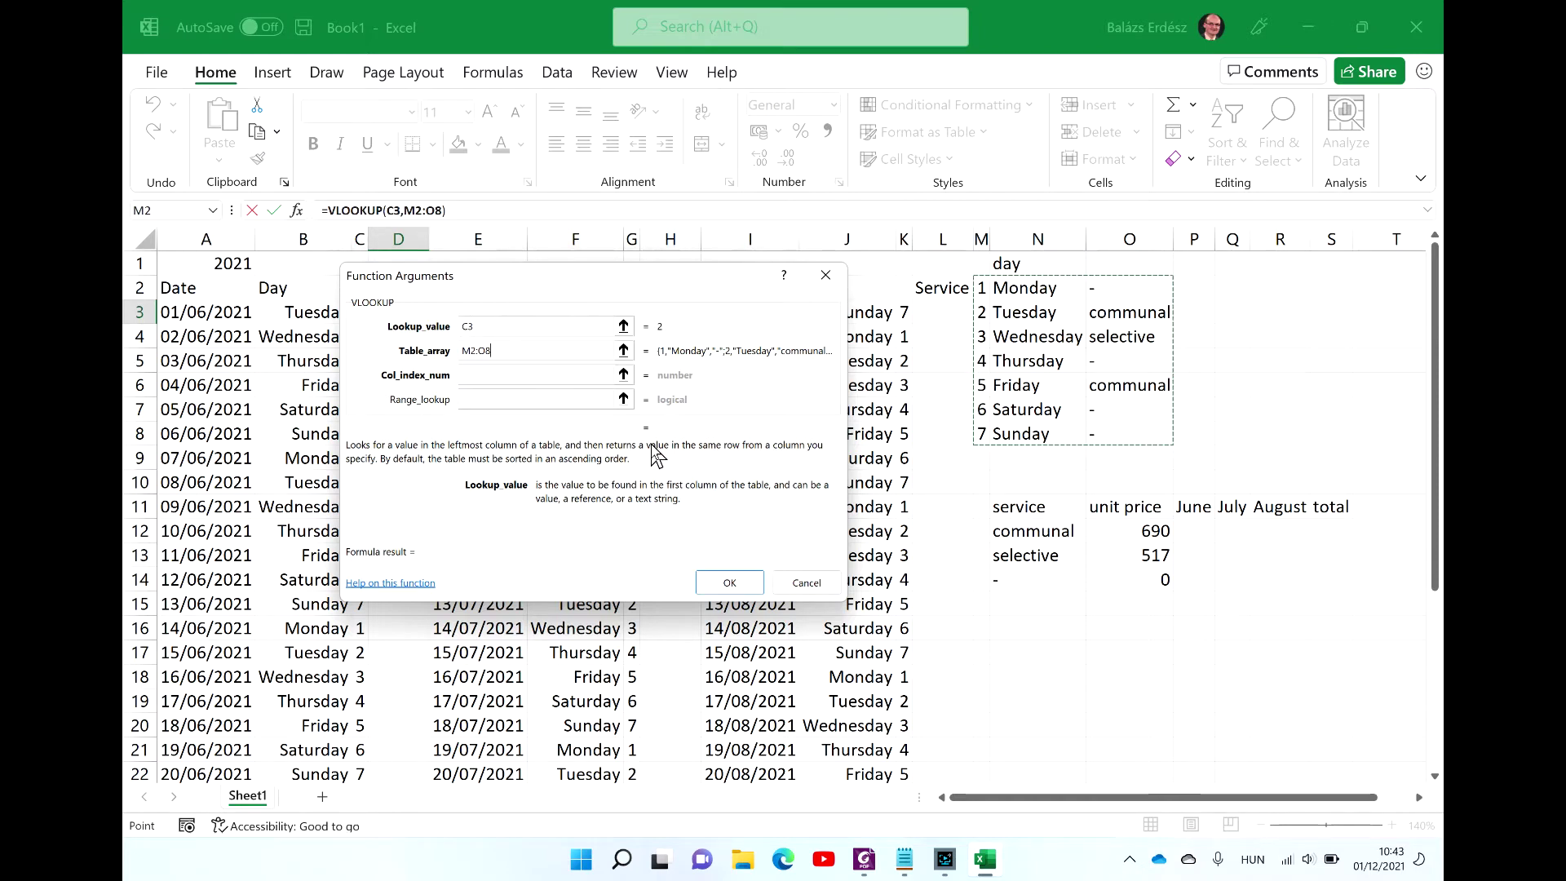
key("F4")
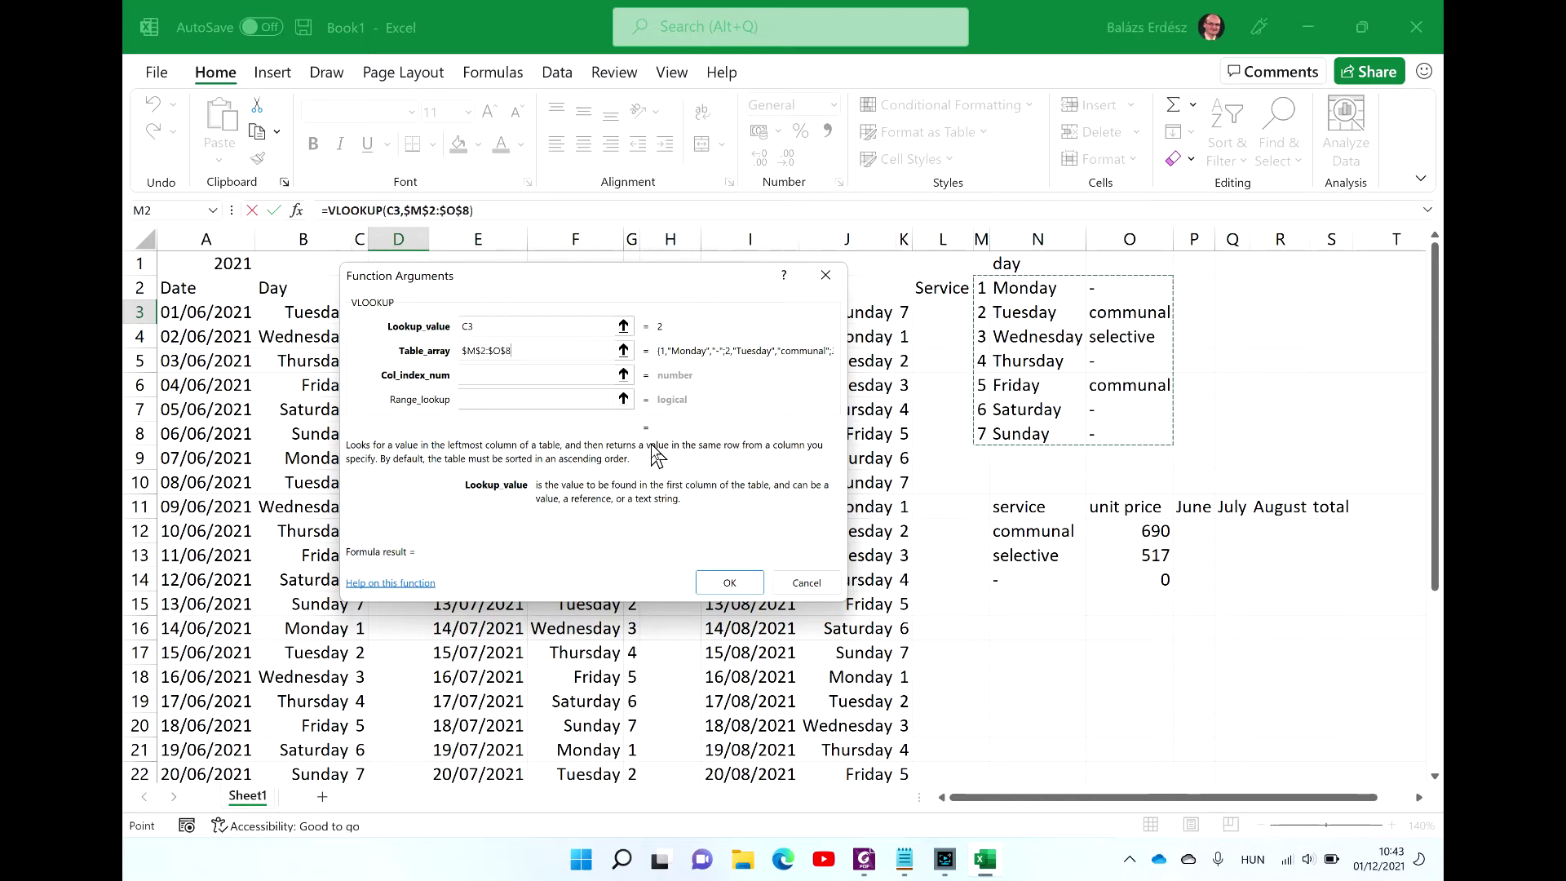
Step: Complete the D3 lookup with column index 3 and fill it down the auto-fitted June Service column
left_click(557, 376)
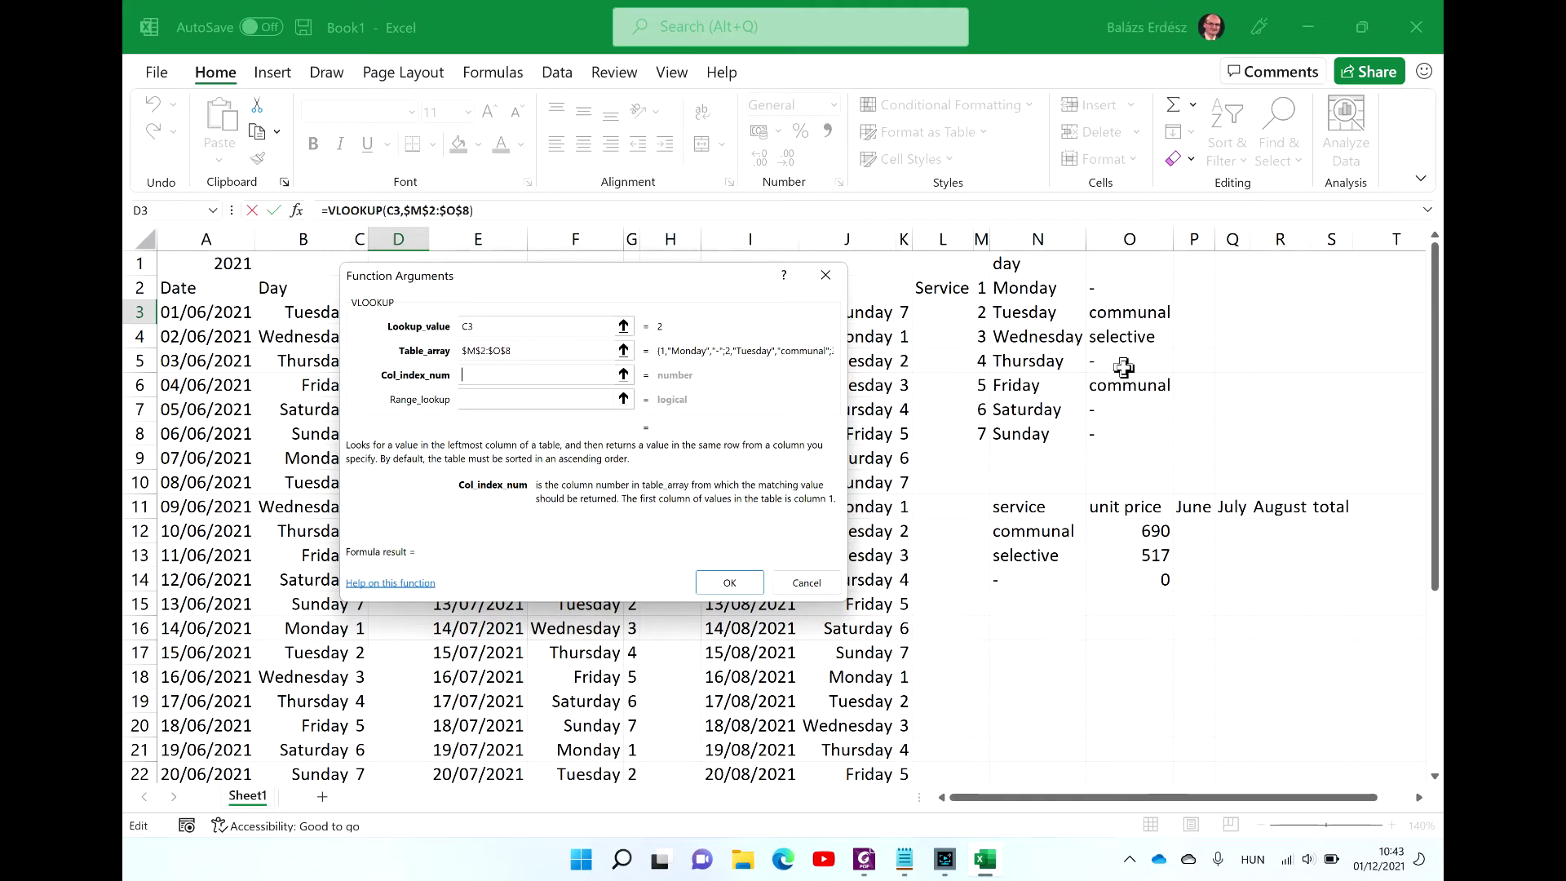
type("3")
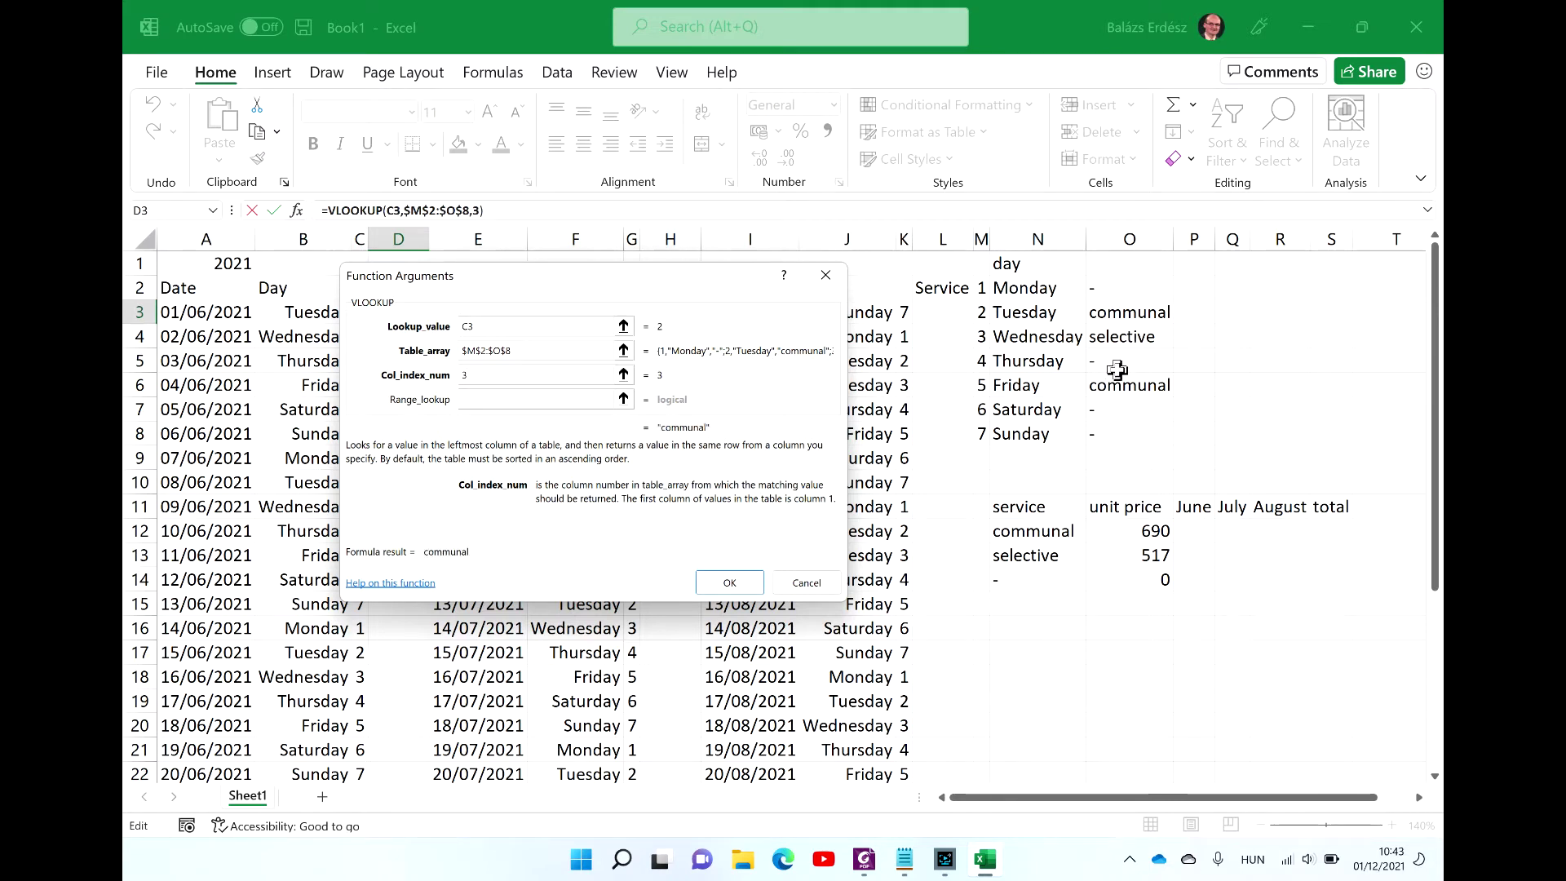
left_click(733, 581)
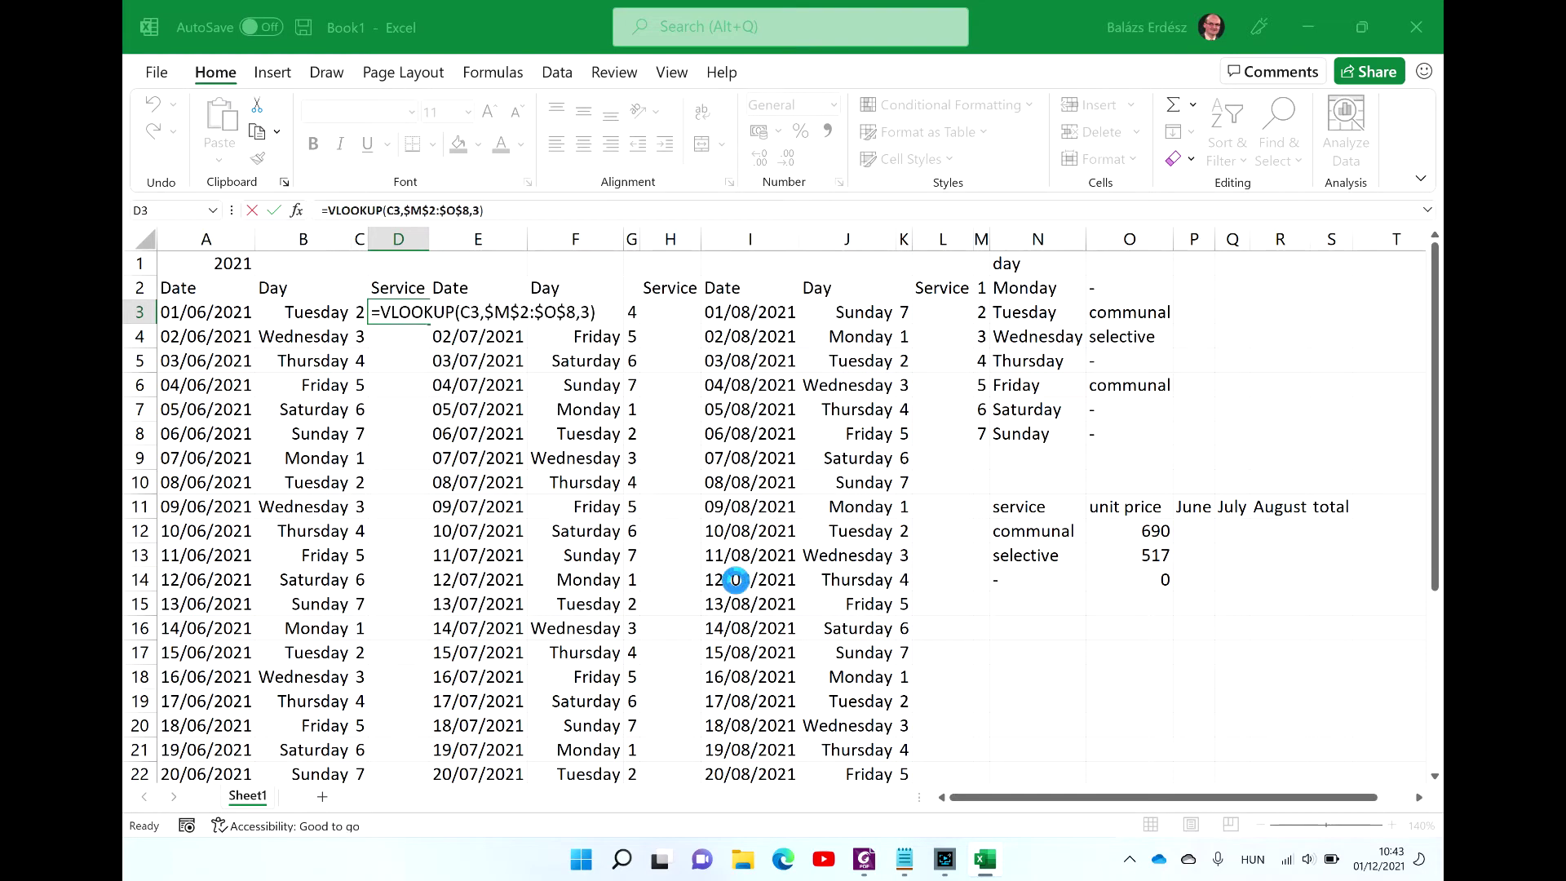
double_click(429, 239)
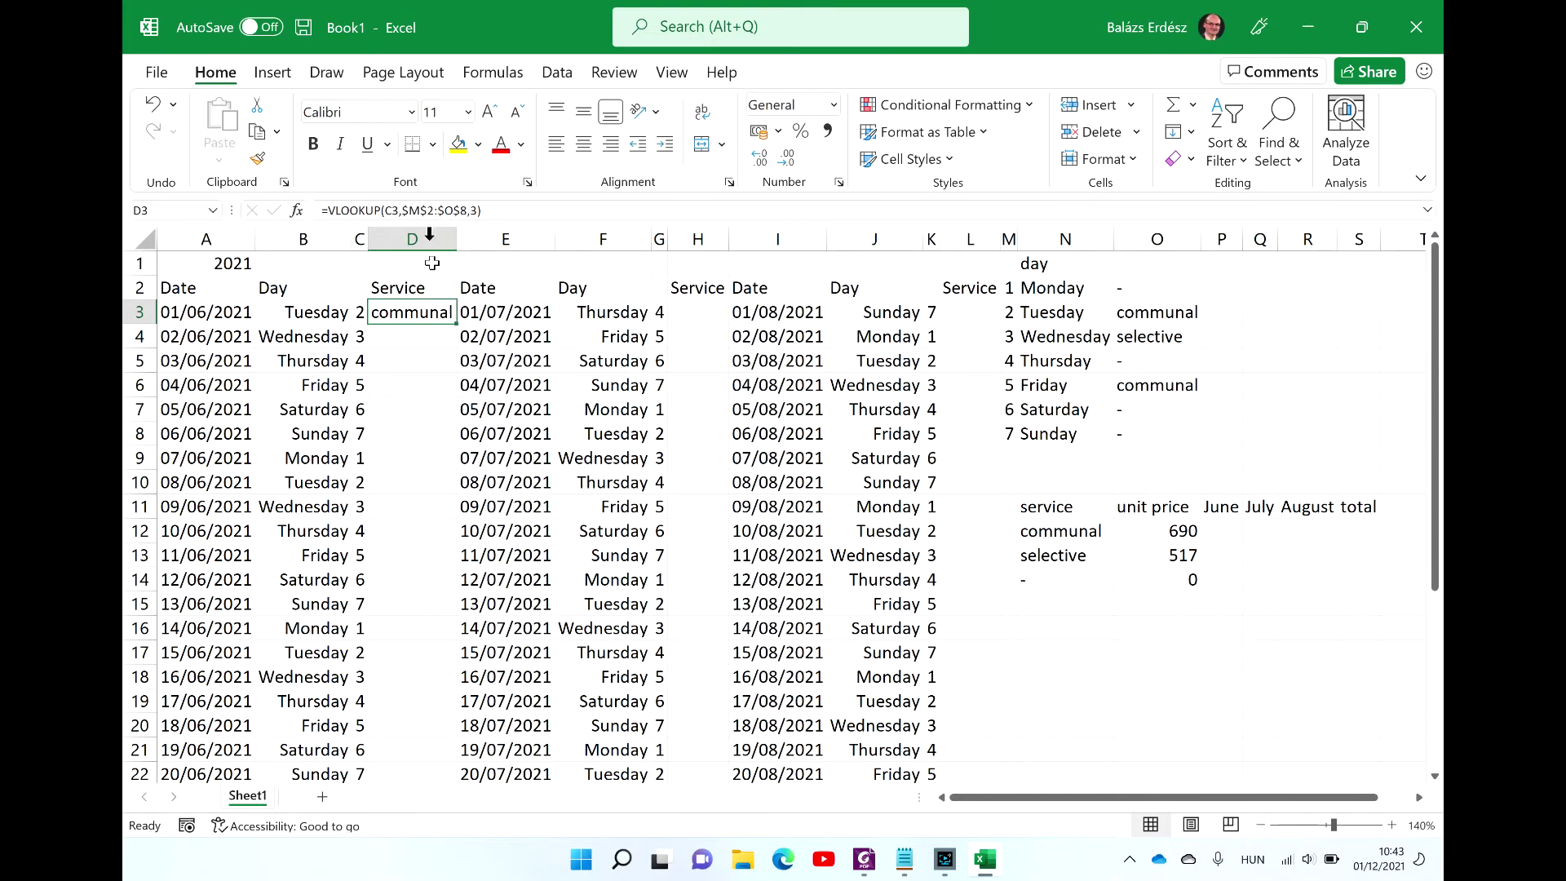
double_click(456, 324)
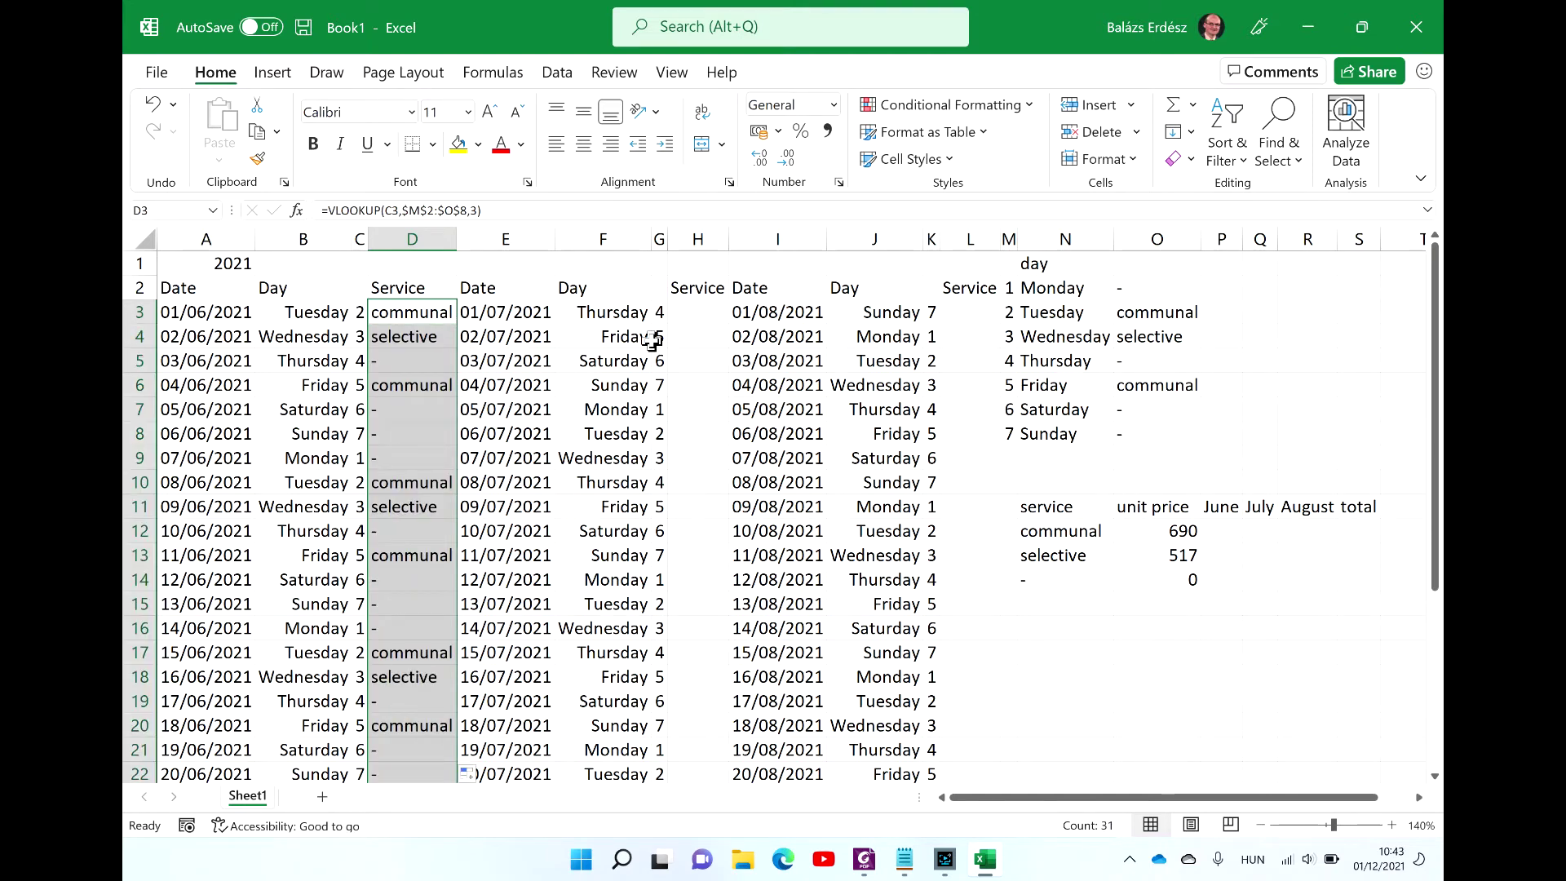
Step: Recheck the task in the Foxit PDF and start a VLOOKUP formula in H3 with G3 as the lookup value
left_click(706, 314)
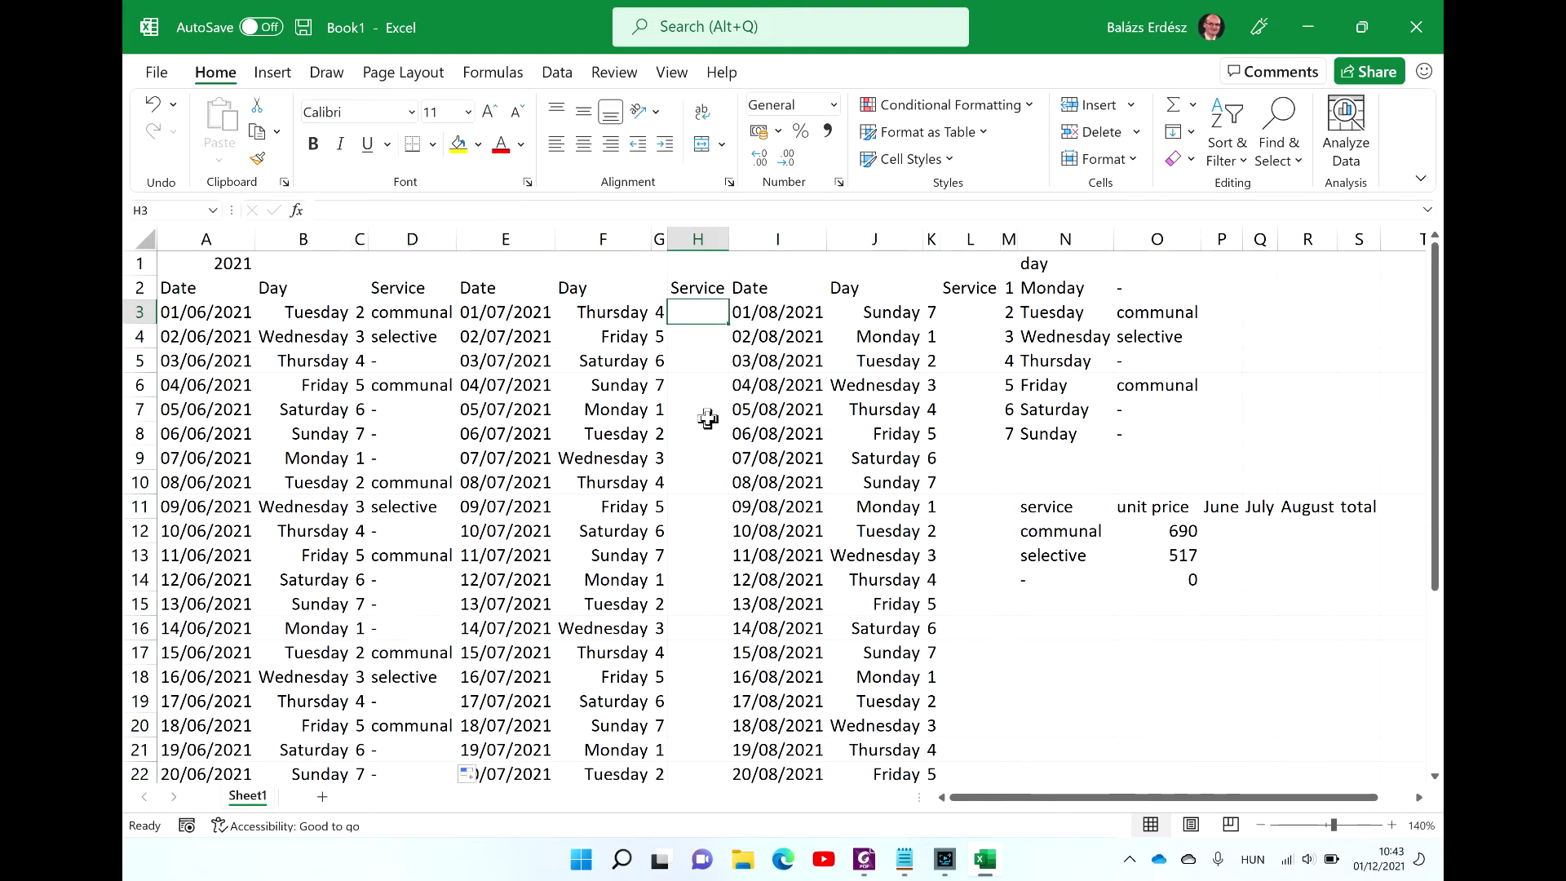
key("alt+Tab")
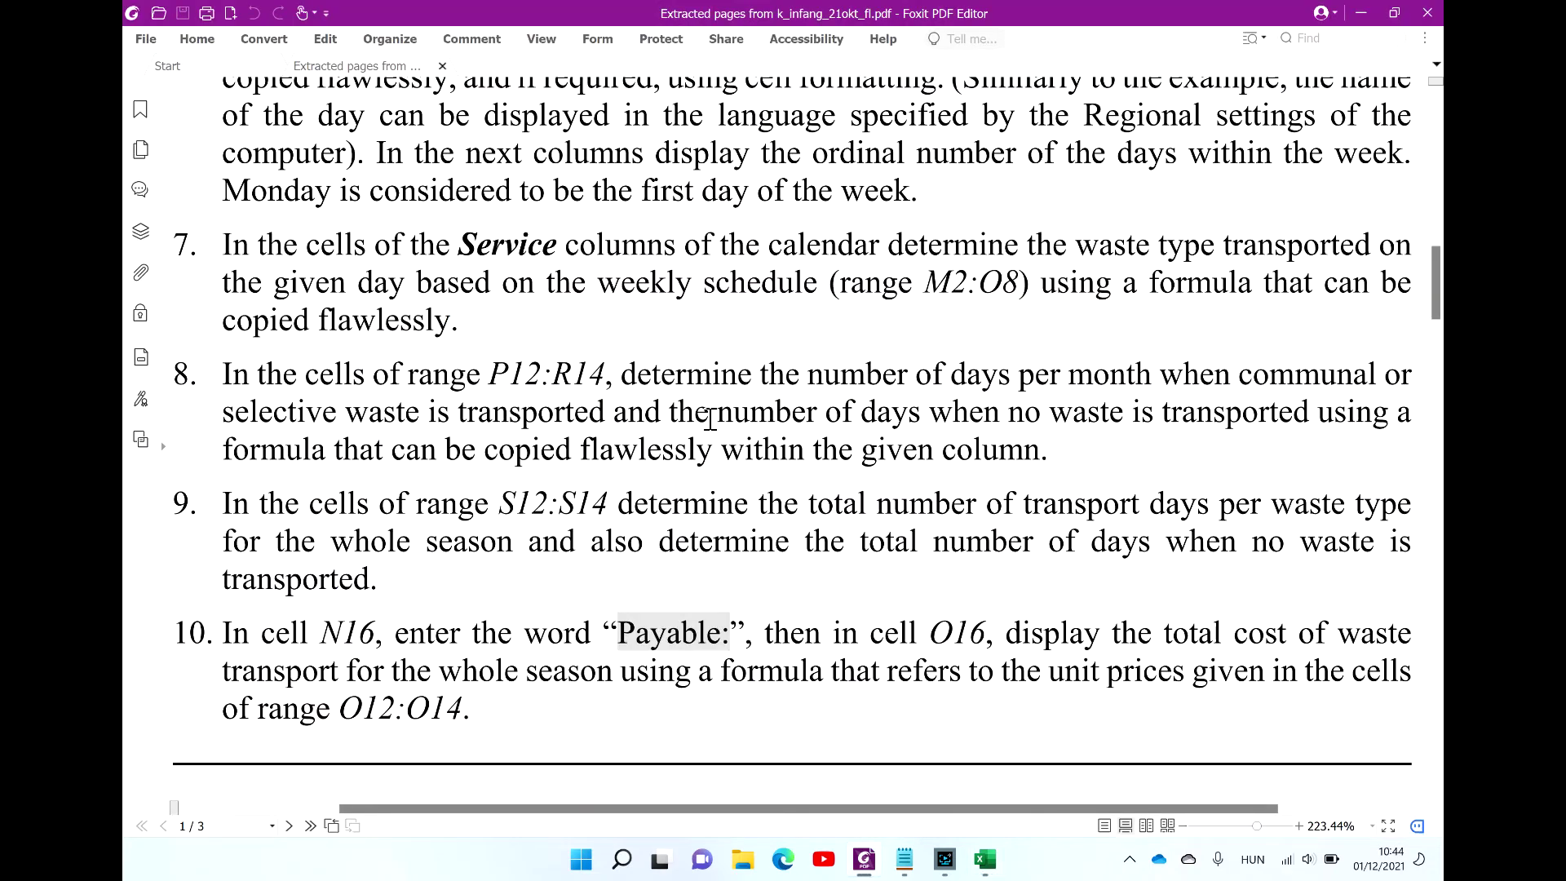
key("alt+Tab")
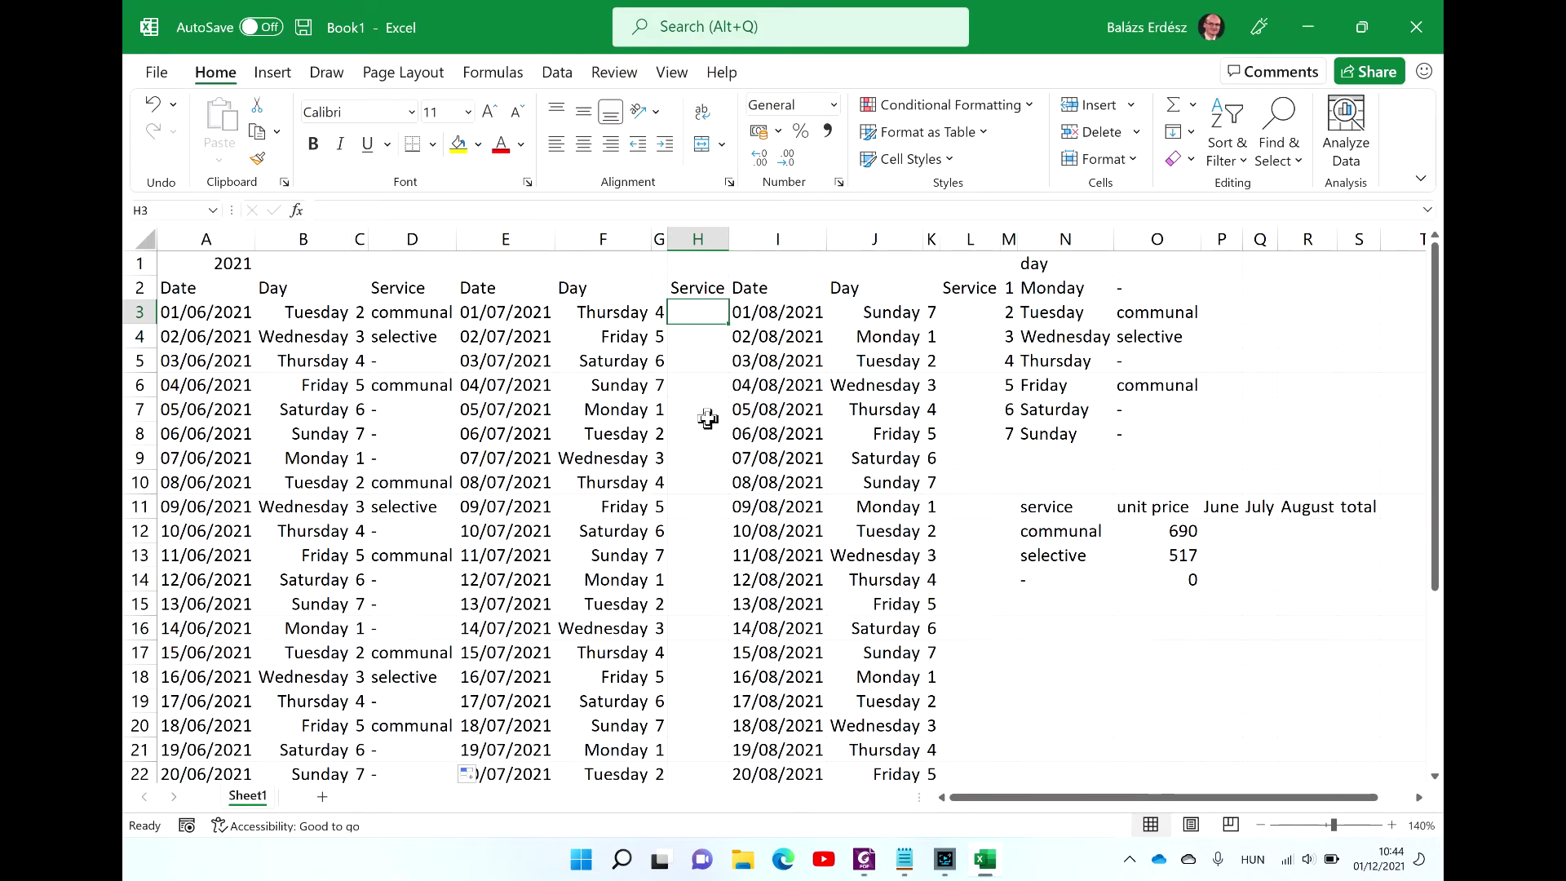
type("=")
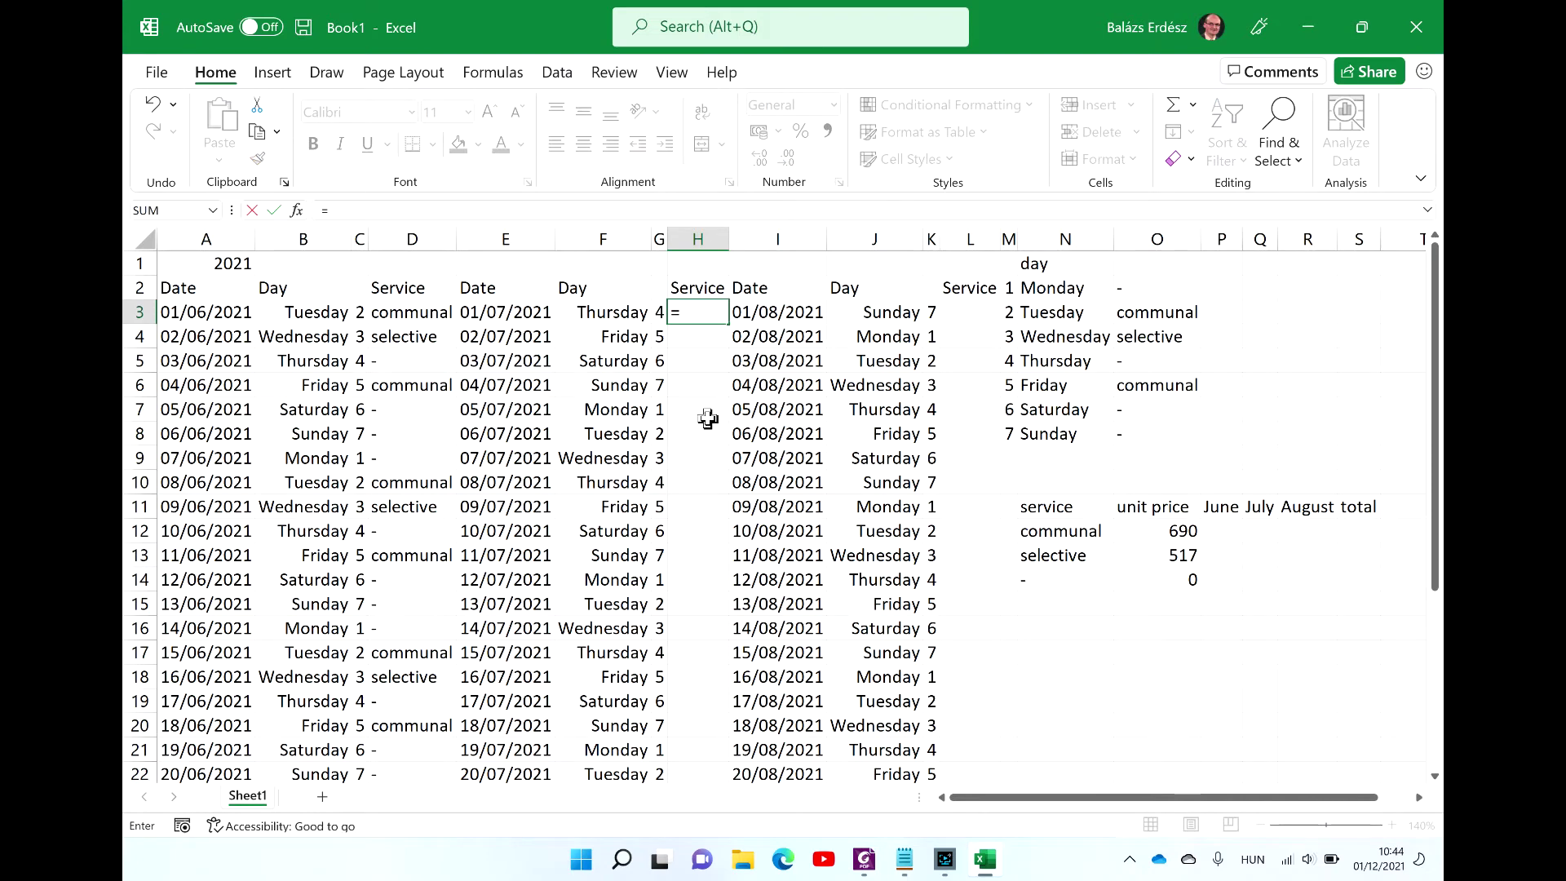
type("vl")
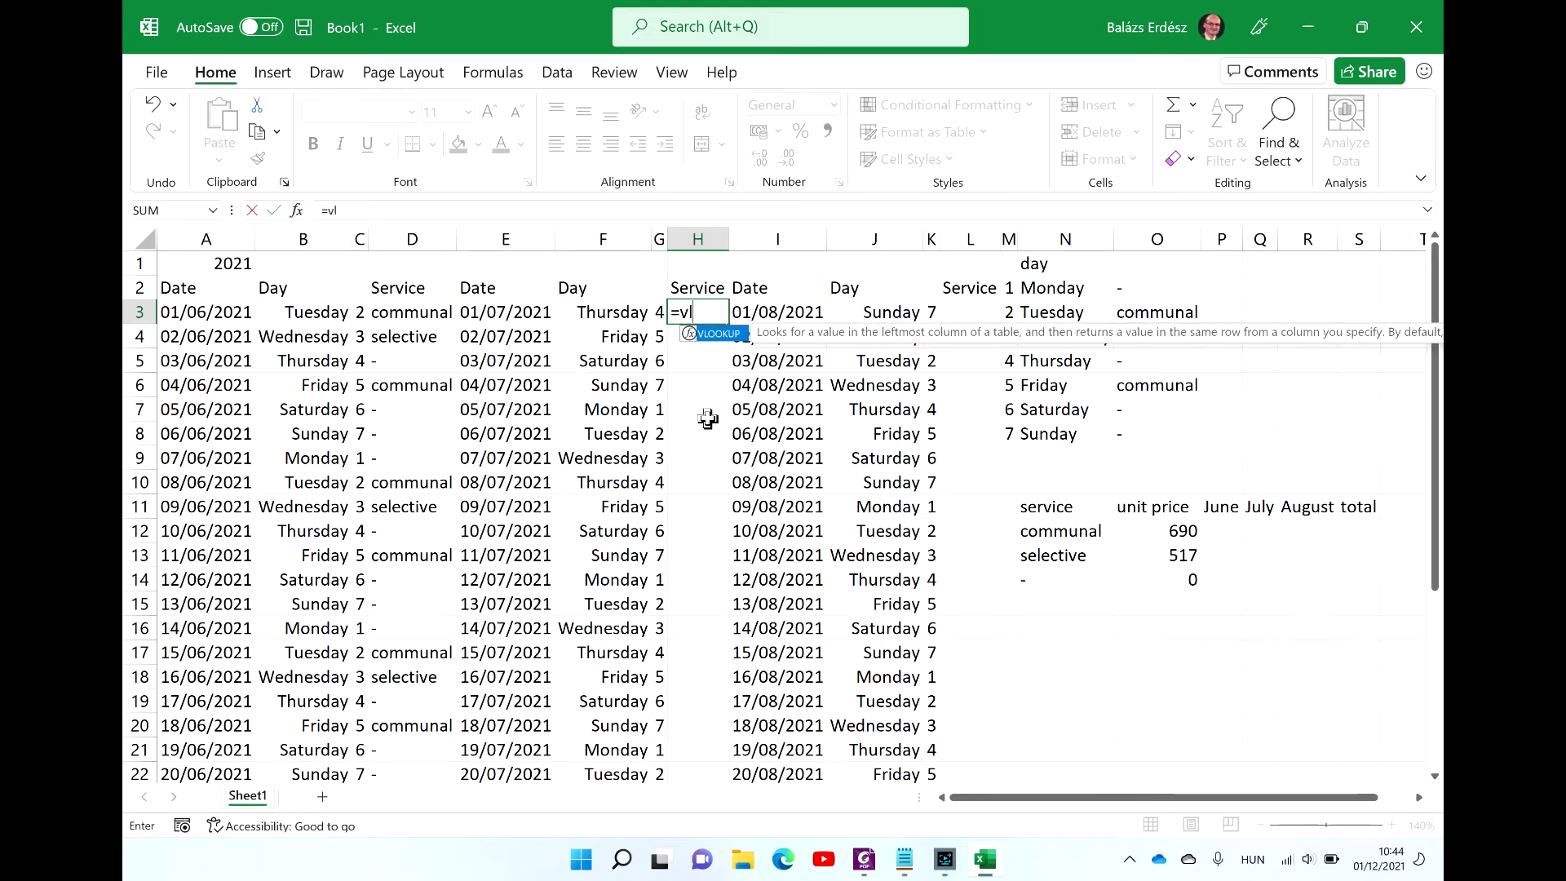
key("Tab")
key("ctrl+a")
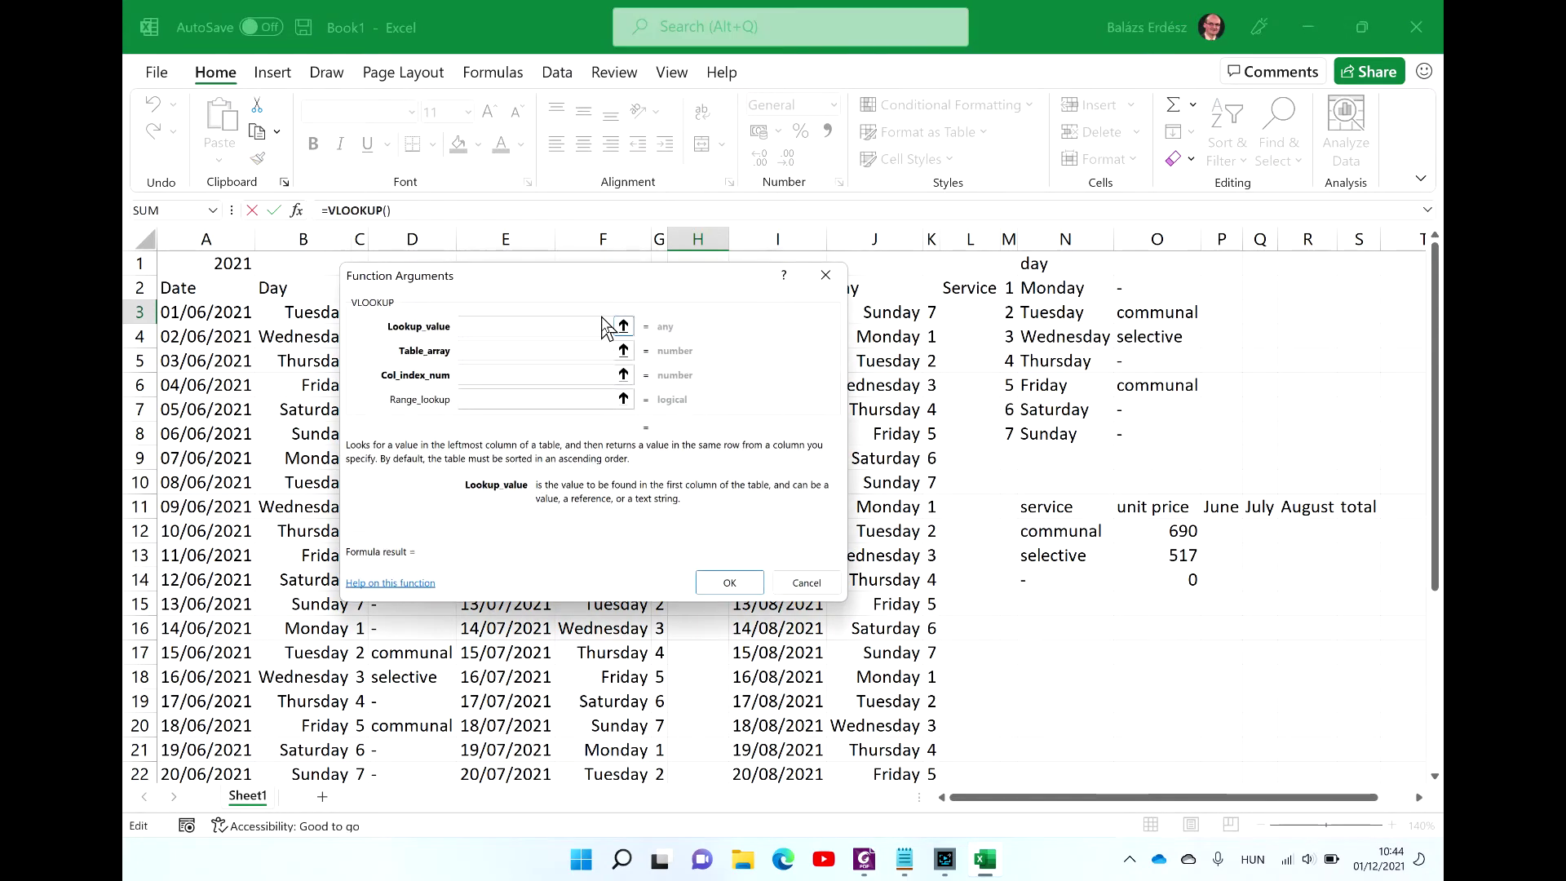
left_click_drag(611, 282, 1005, 200)
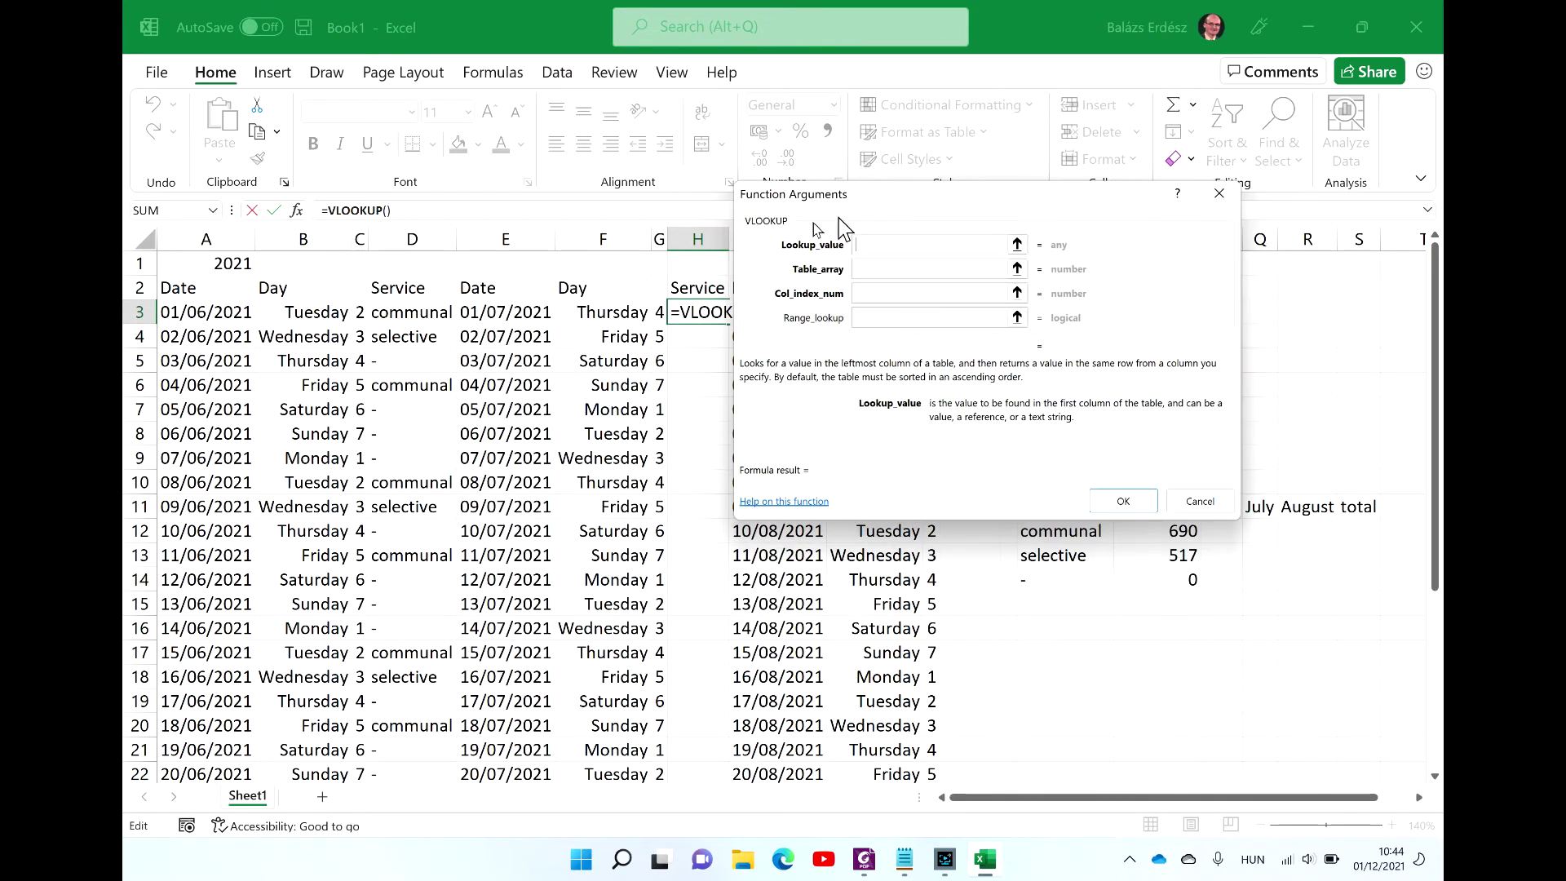
left_click(652, 314)
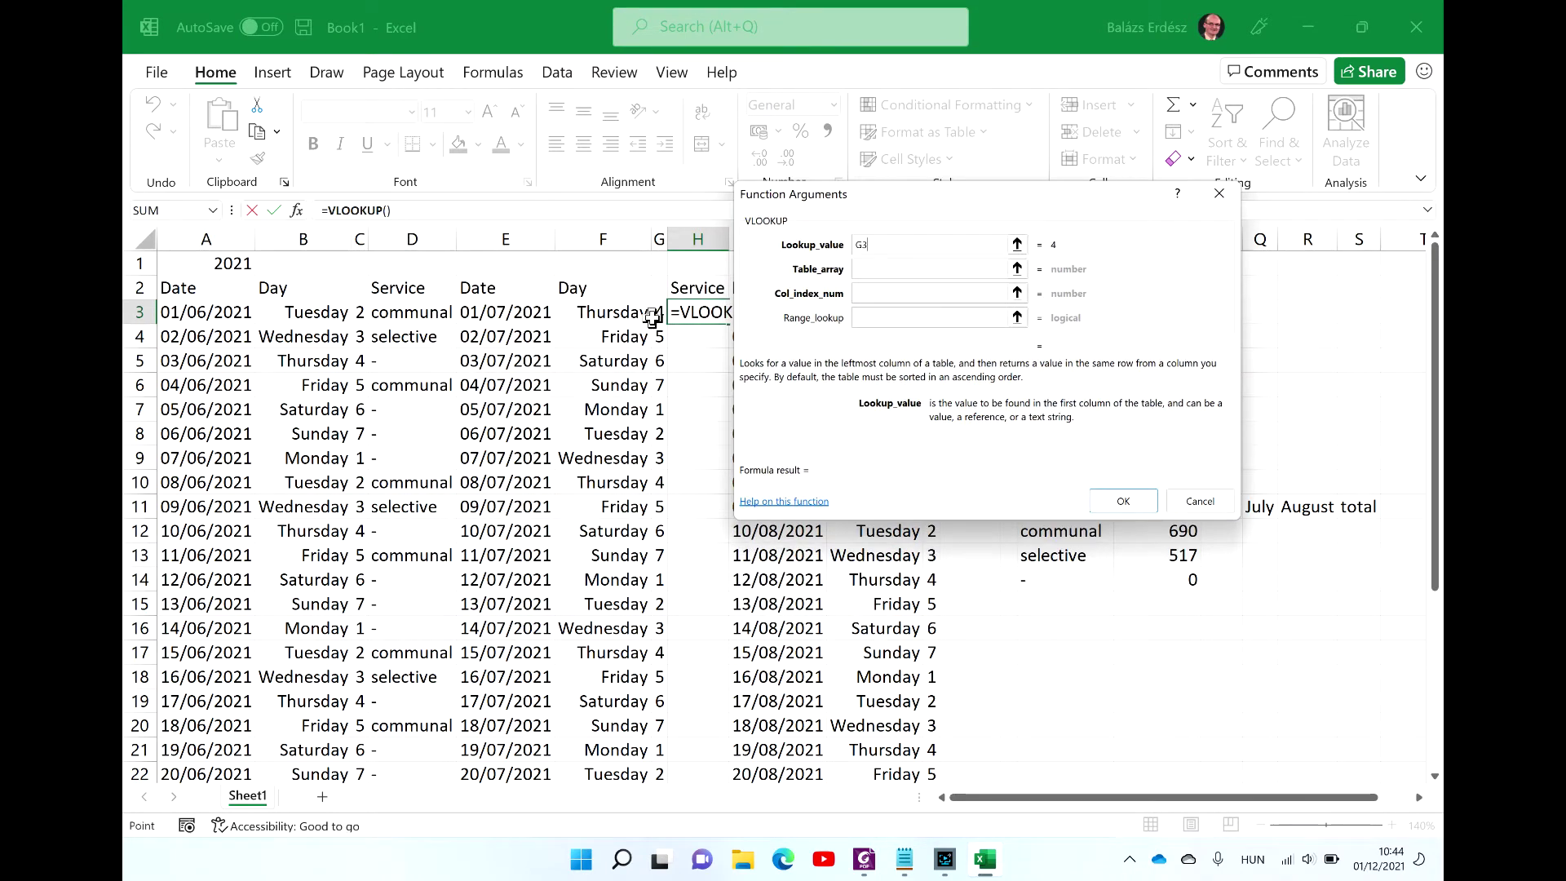
Step: Set the H3 lookup's table array to the weekly schedule as the absolute range $M$2:$O$8
left_click(927, 271)
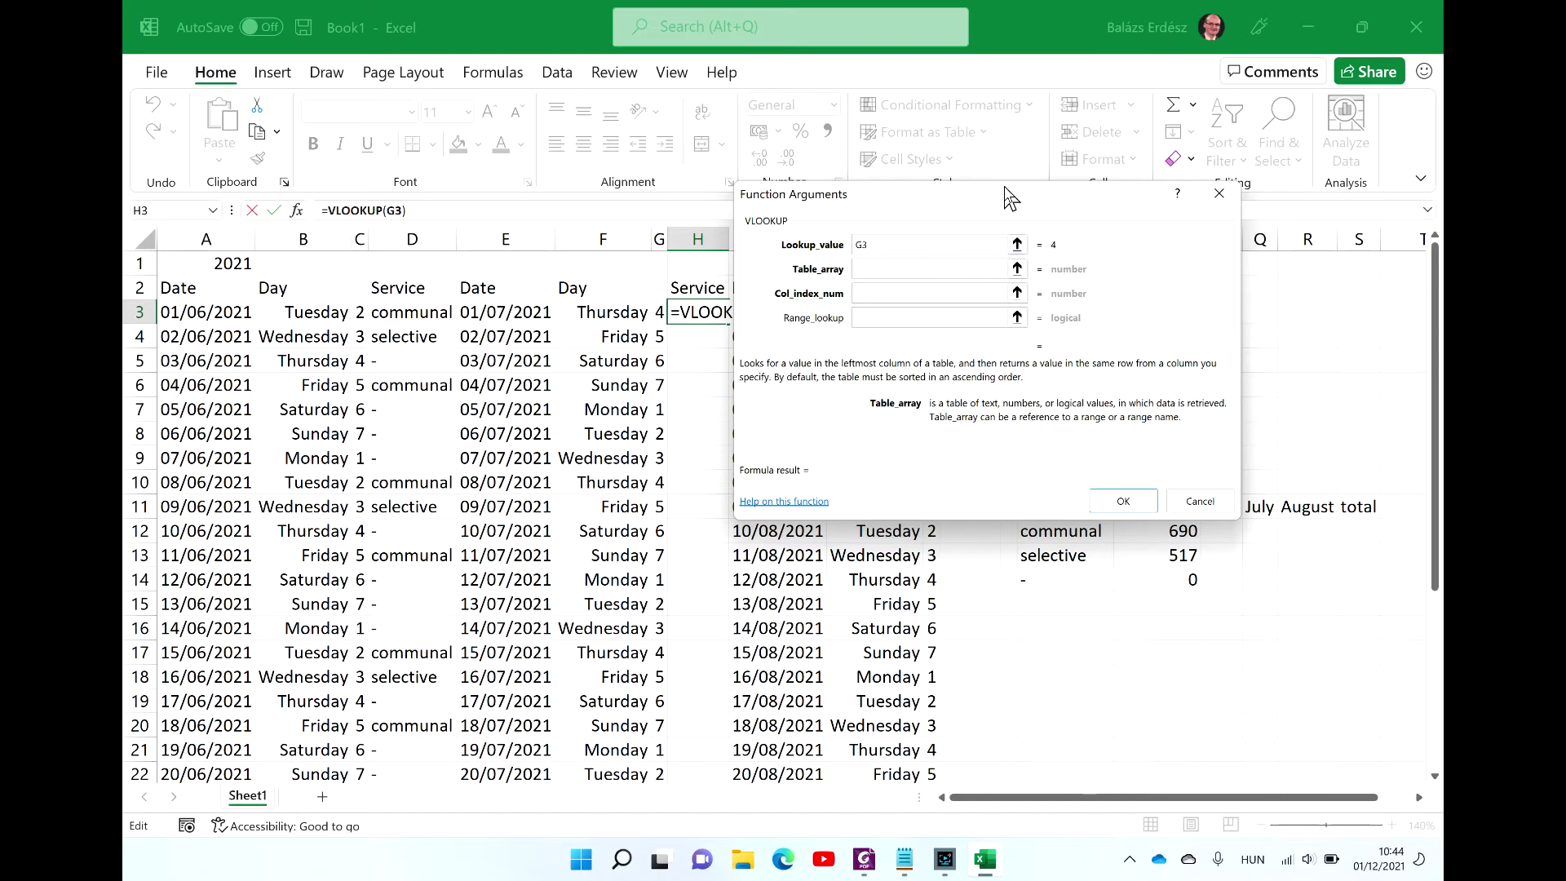
left_click_drag(1005, 196, 720, 245)
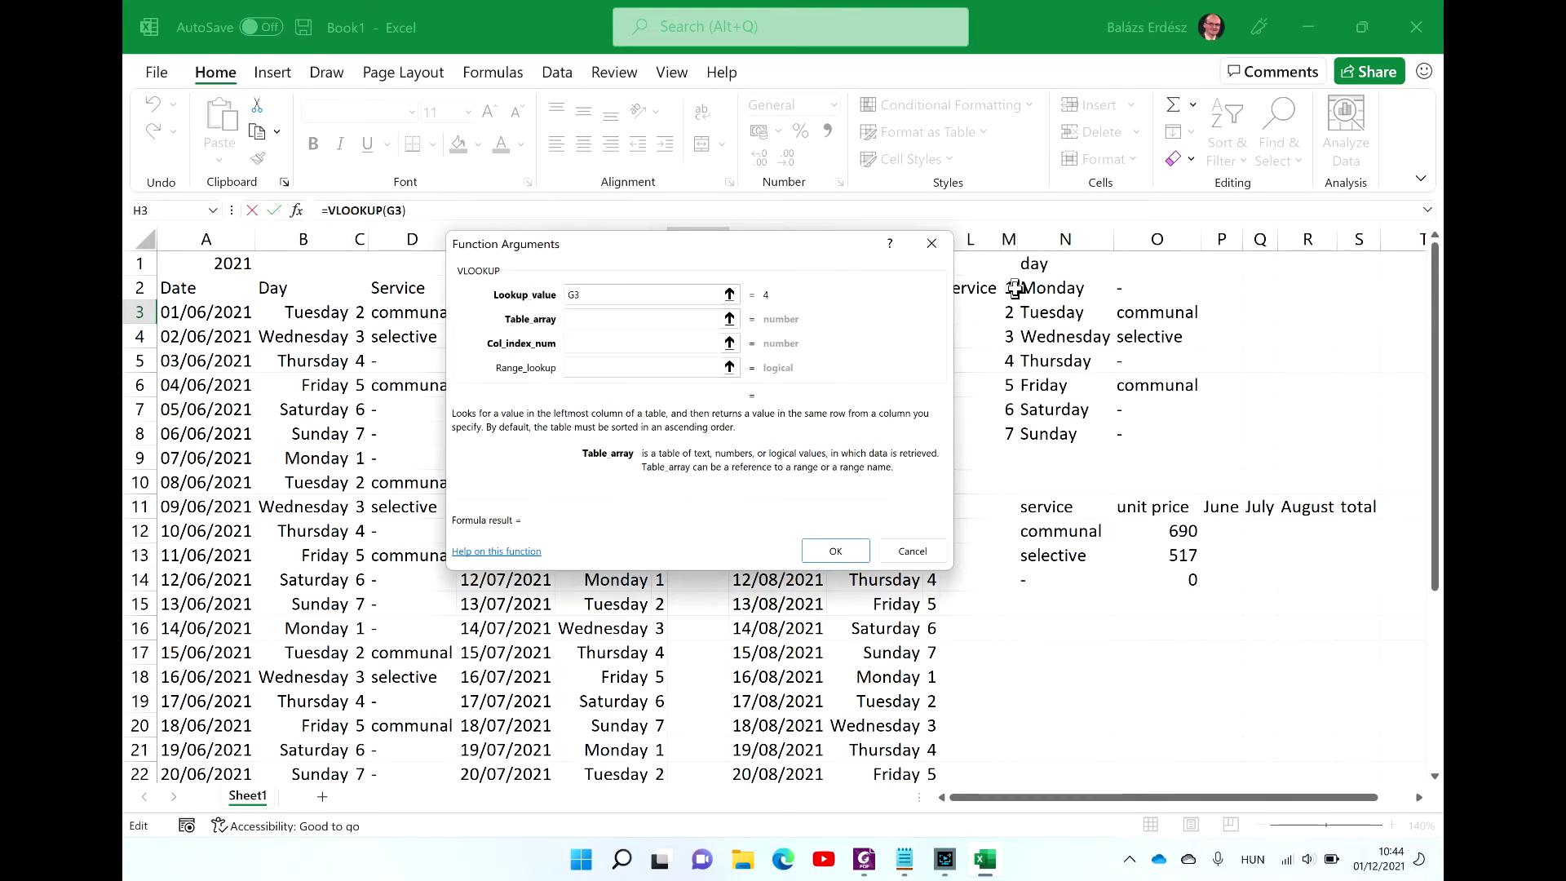
left_click_drag(1012, 292, 1139, 427)
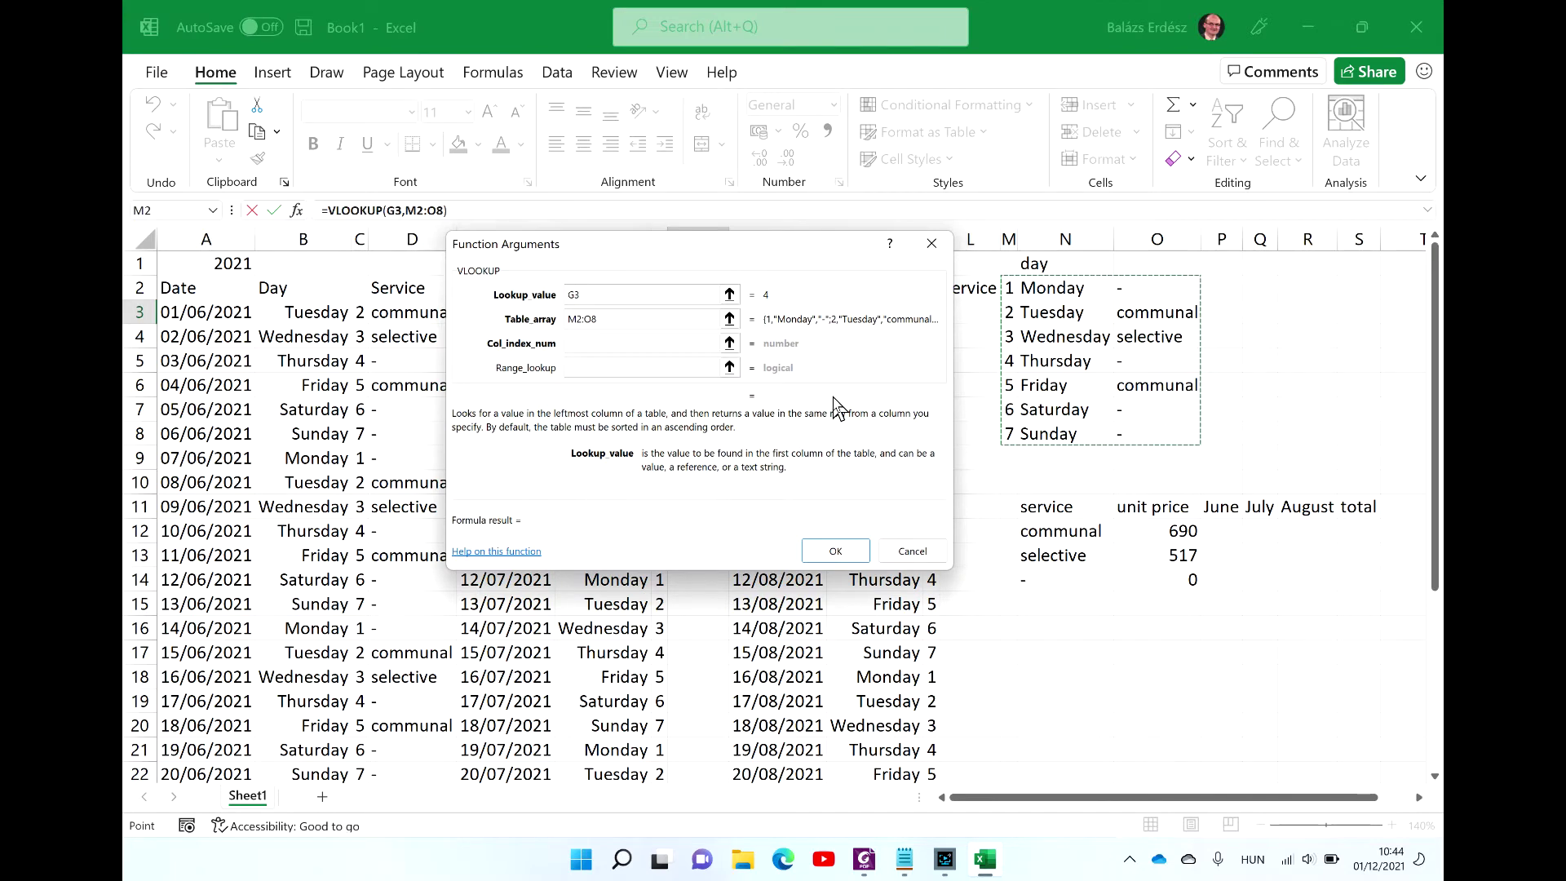
key("F4")
Step: Complete the H3 lookup with column index 3, fill it down the July Service column and auto-fit column H
left_click(690, 349)
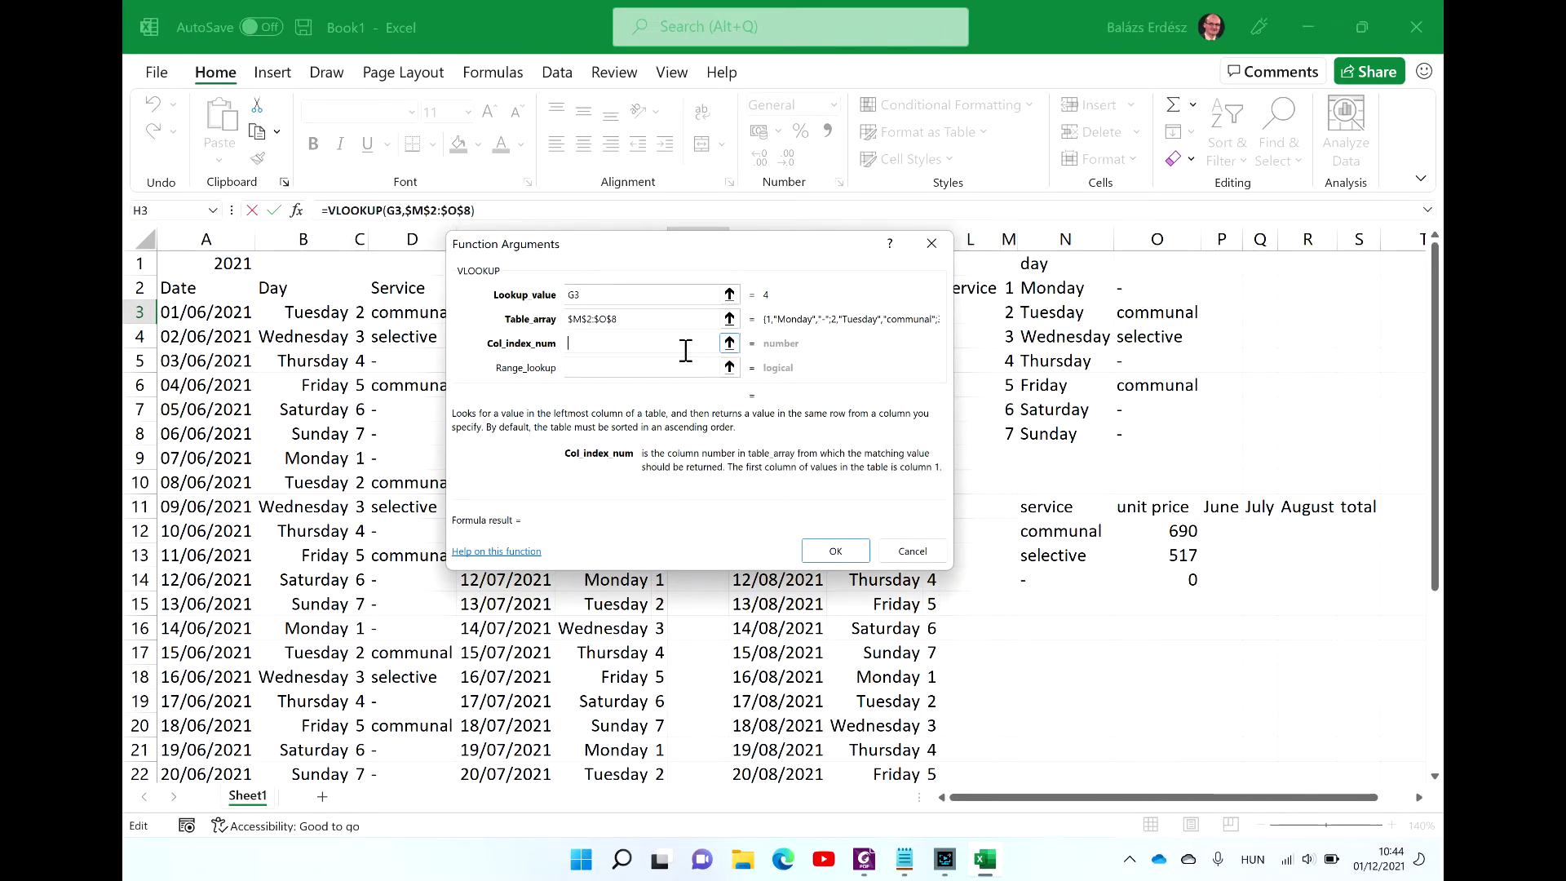
type("3")
key("Return")
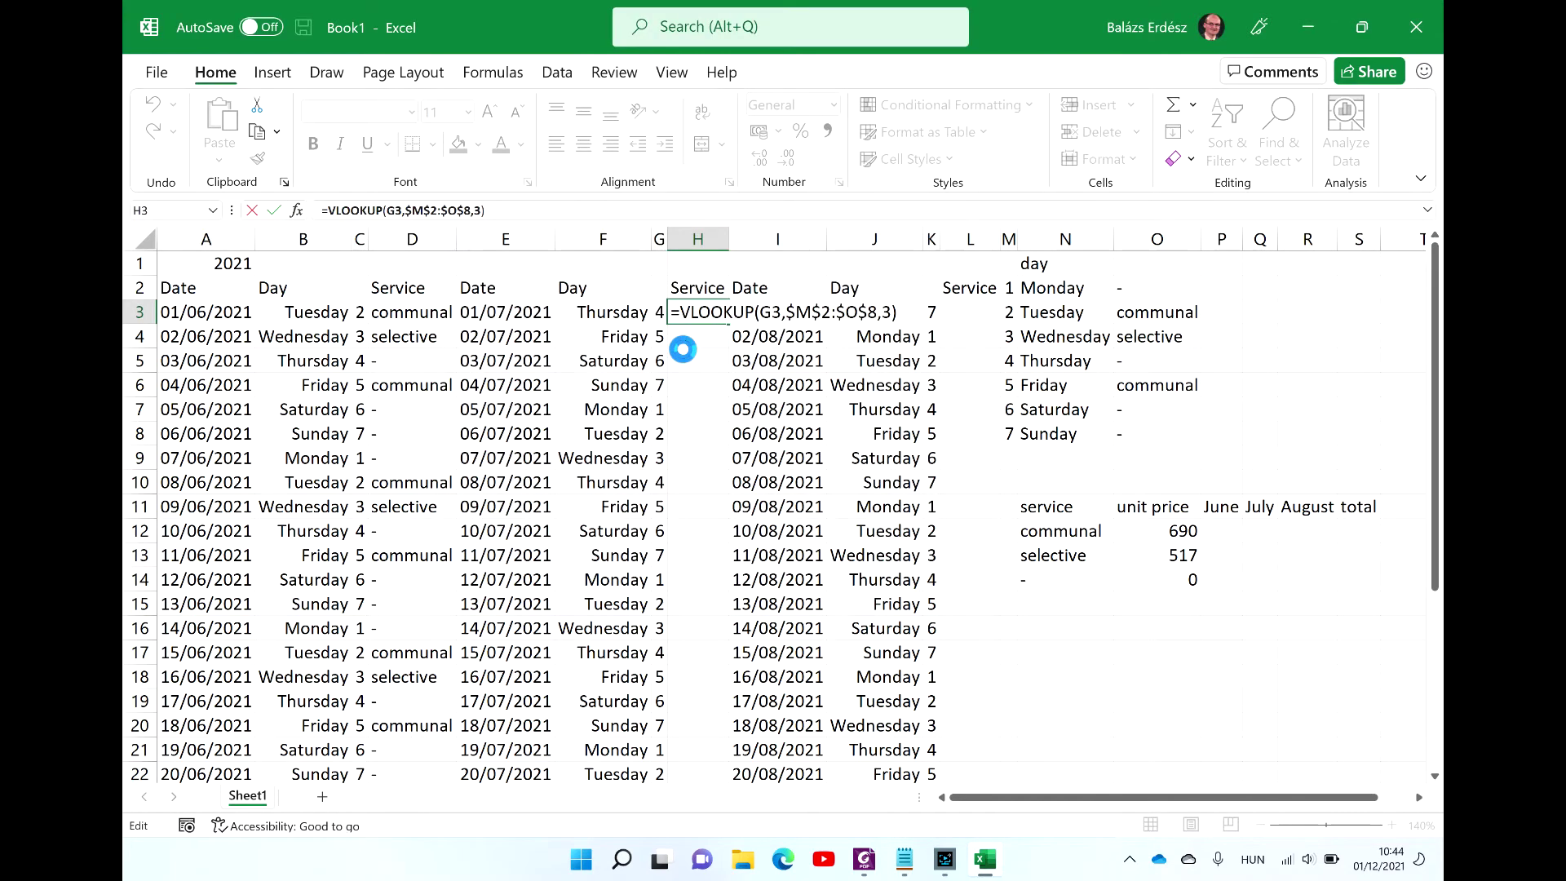
double_click(731, 324)
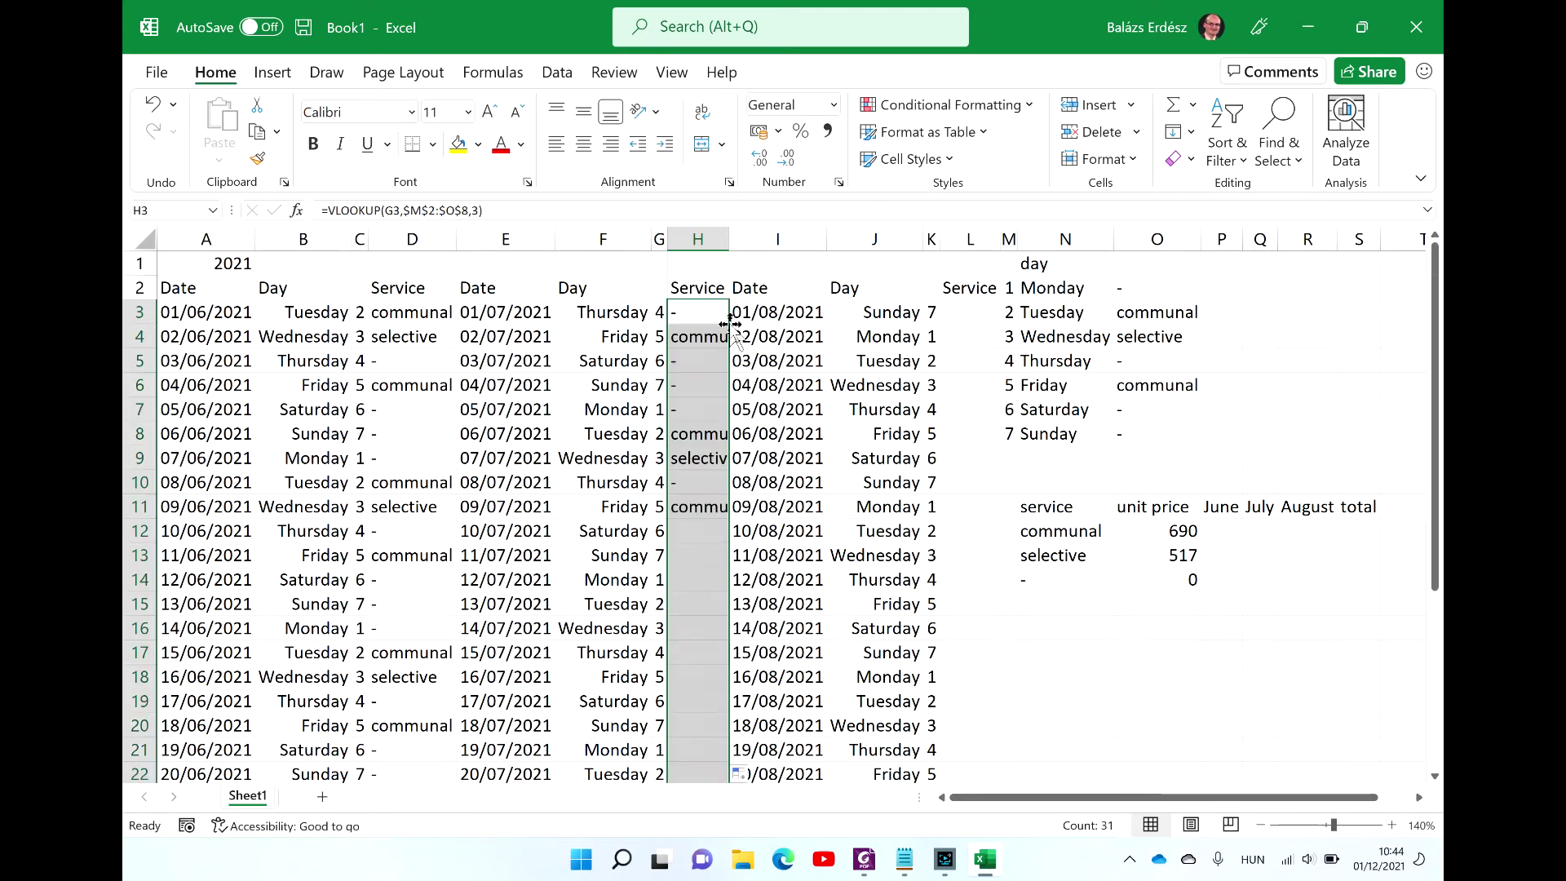
double_click(729, 232)
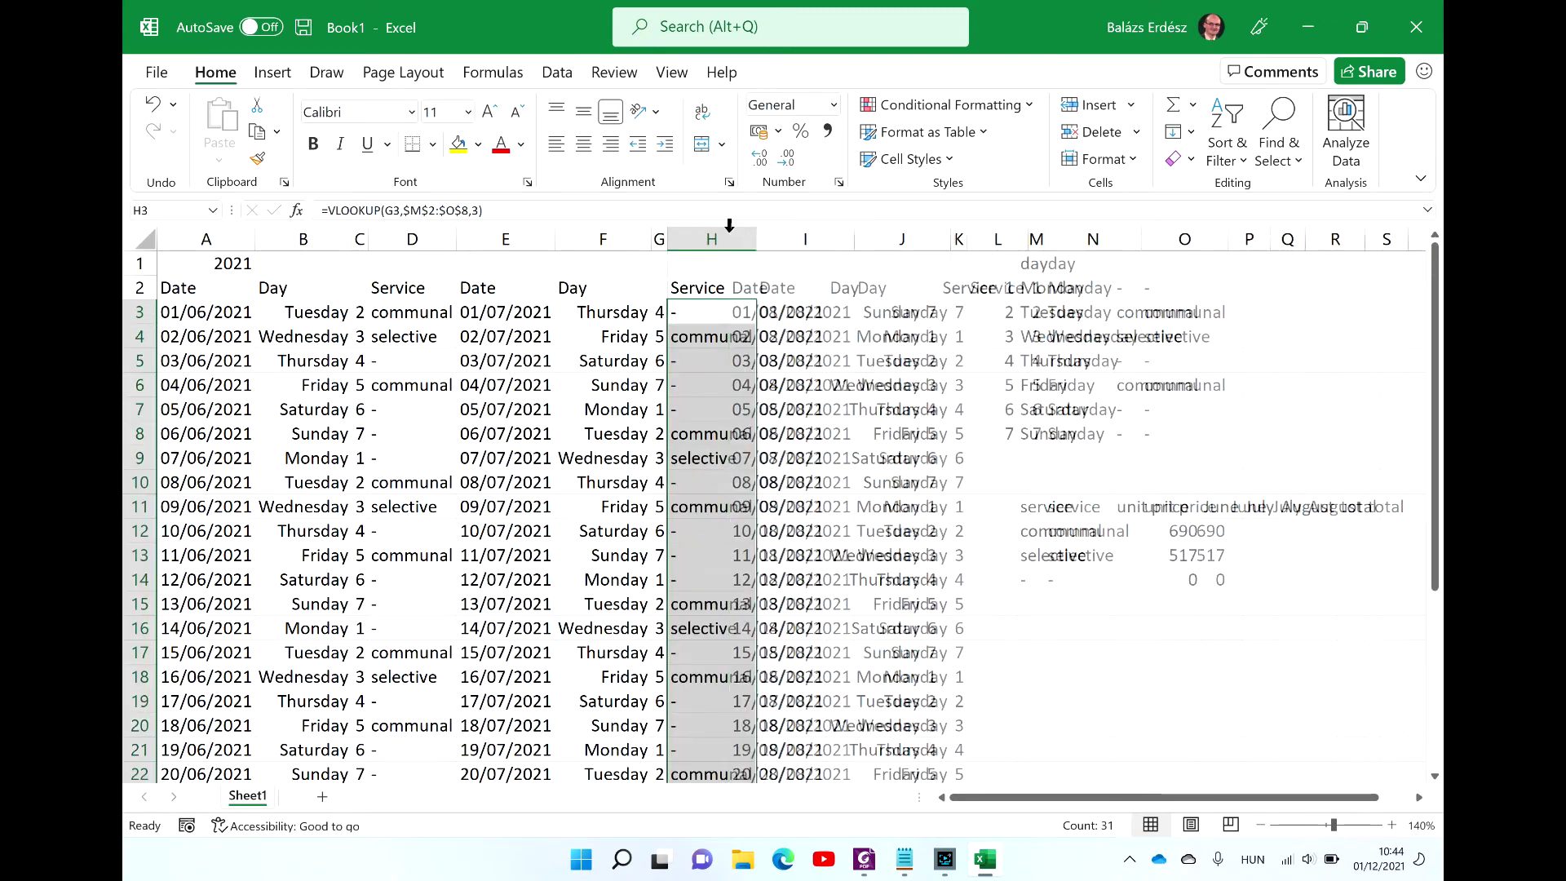
Step: Start a VLOOKUP formula in L3 with K3 as the lookup value
left_click(868, 315)
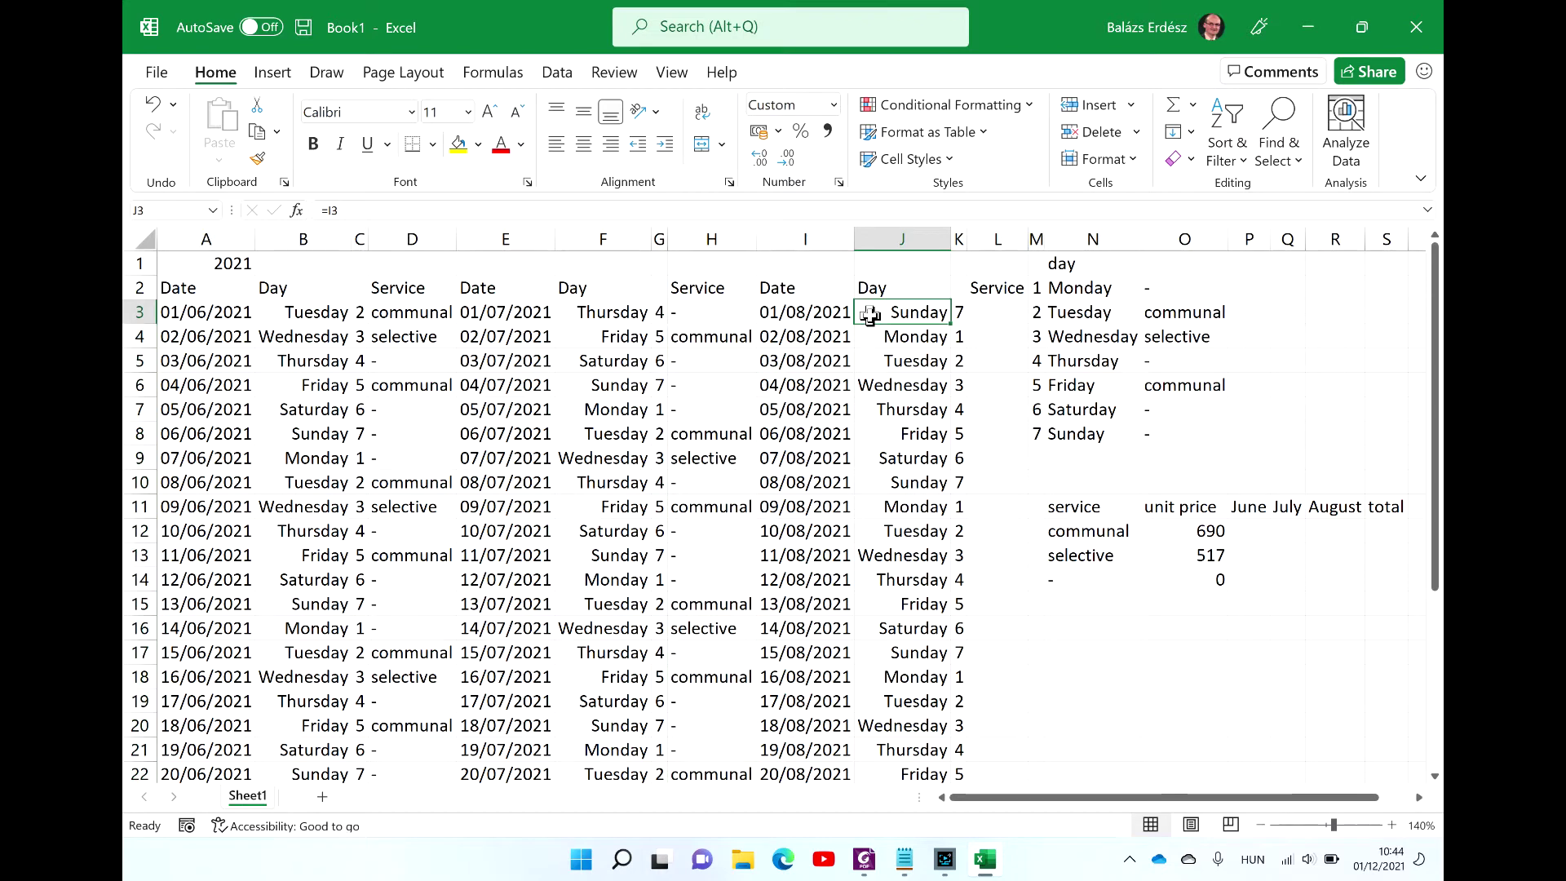
left_click(995, 308)
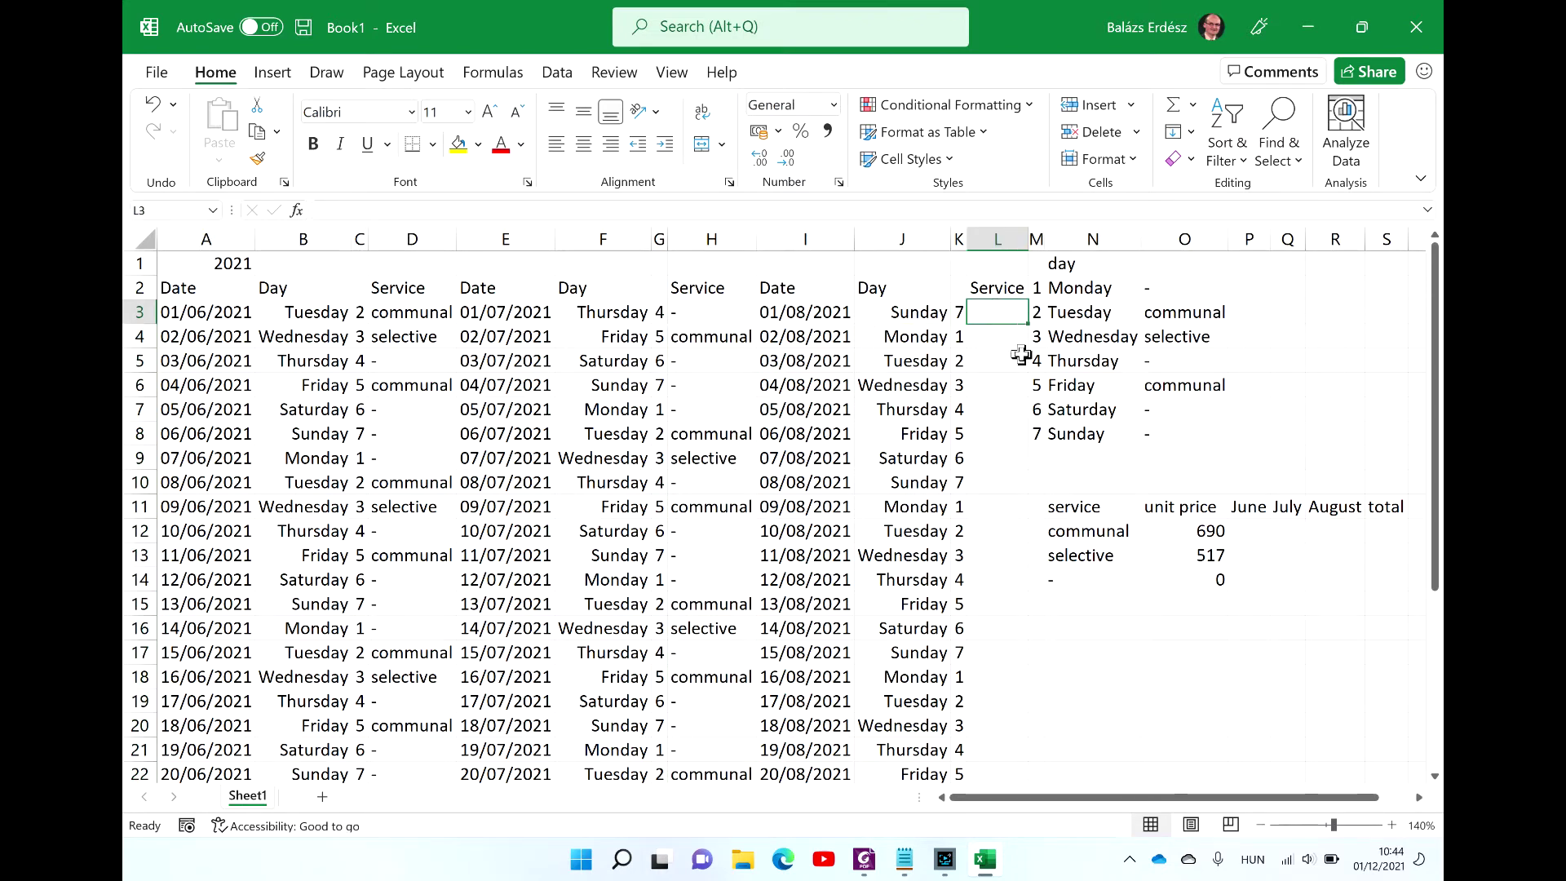
type("=VLOOKUP(")
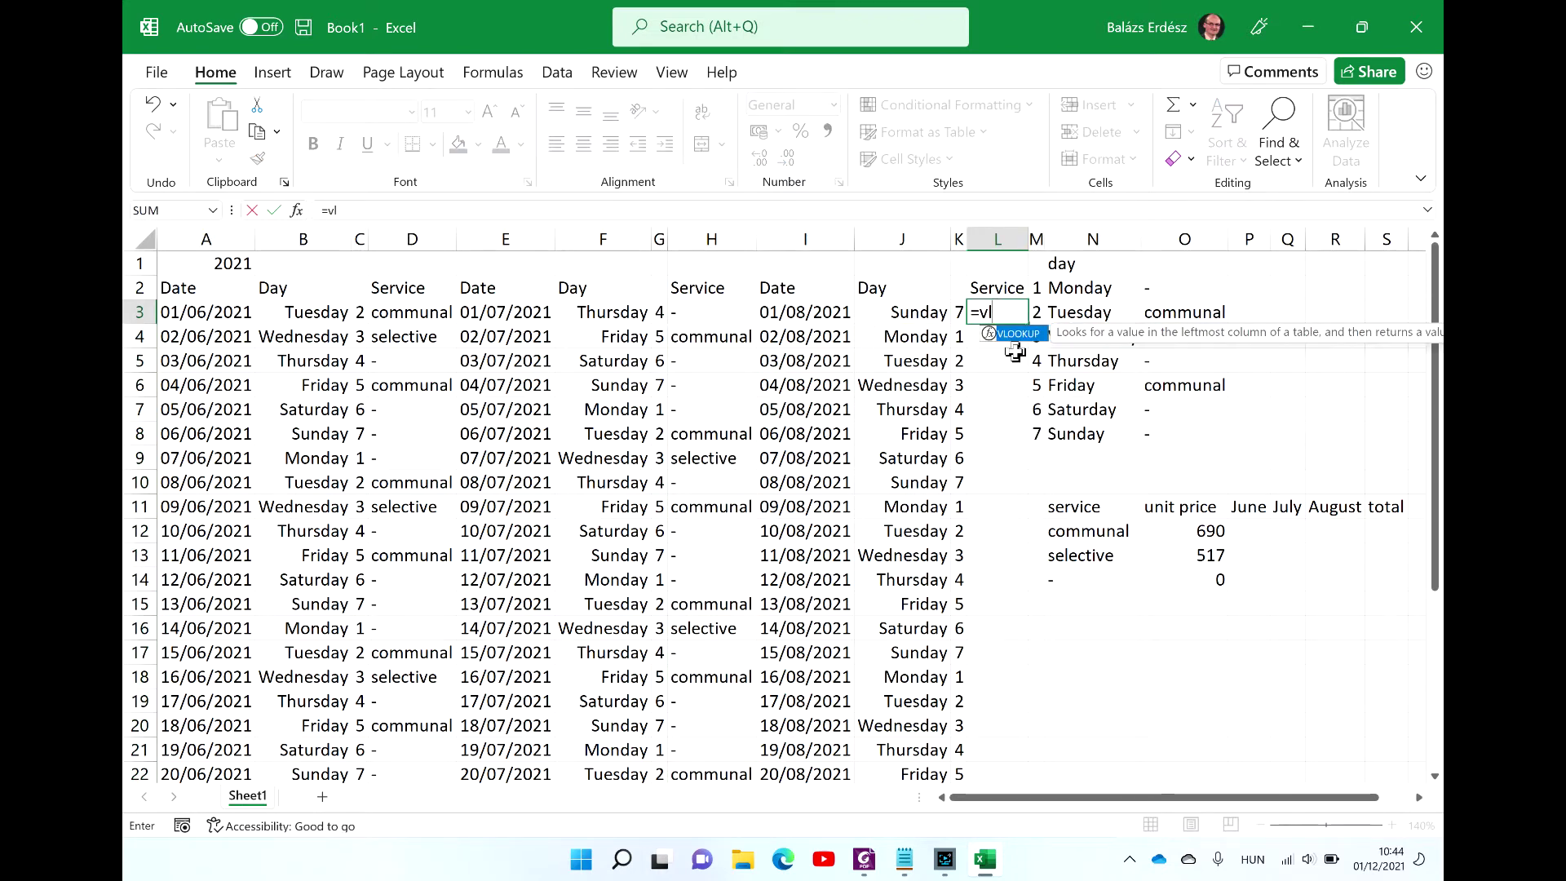
key("ctrl+a")
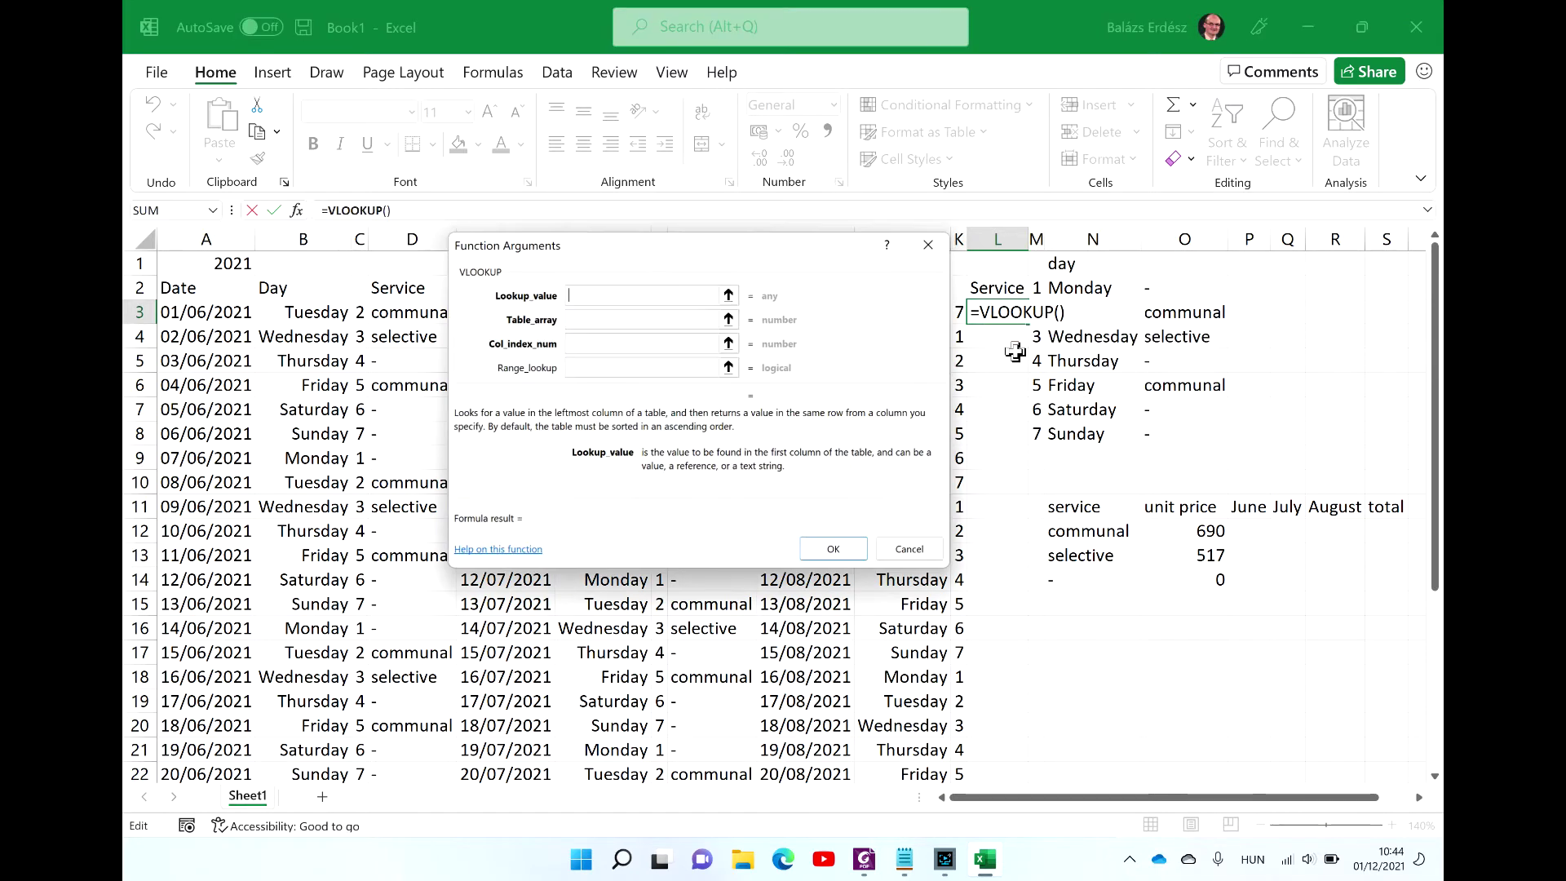
left_click_drag(742, 245, 569, 286)
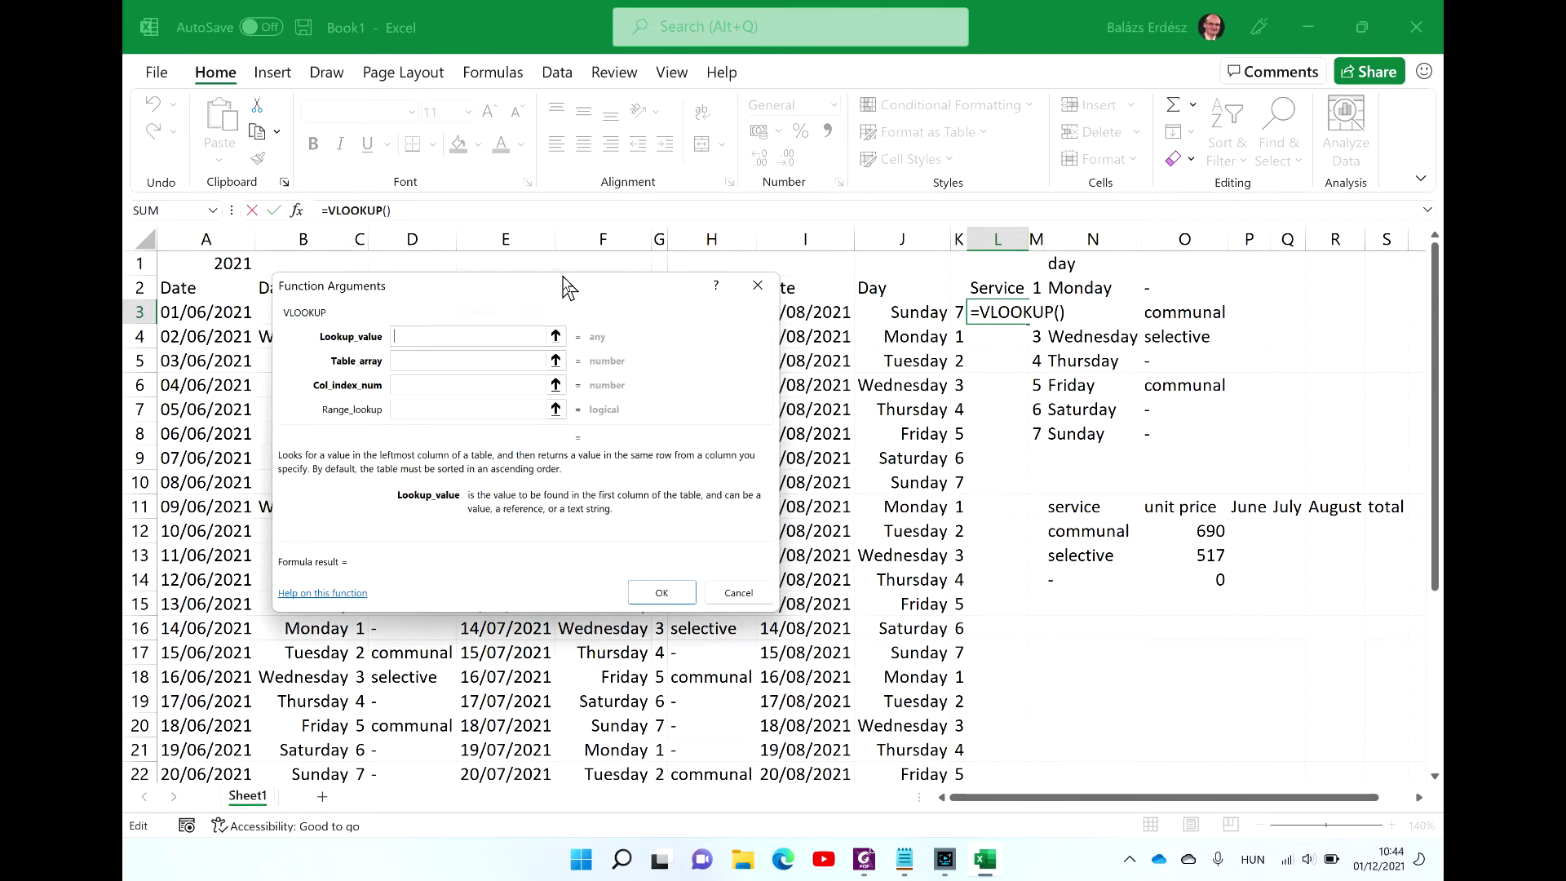
left_click(959, 313)
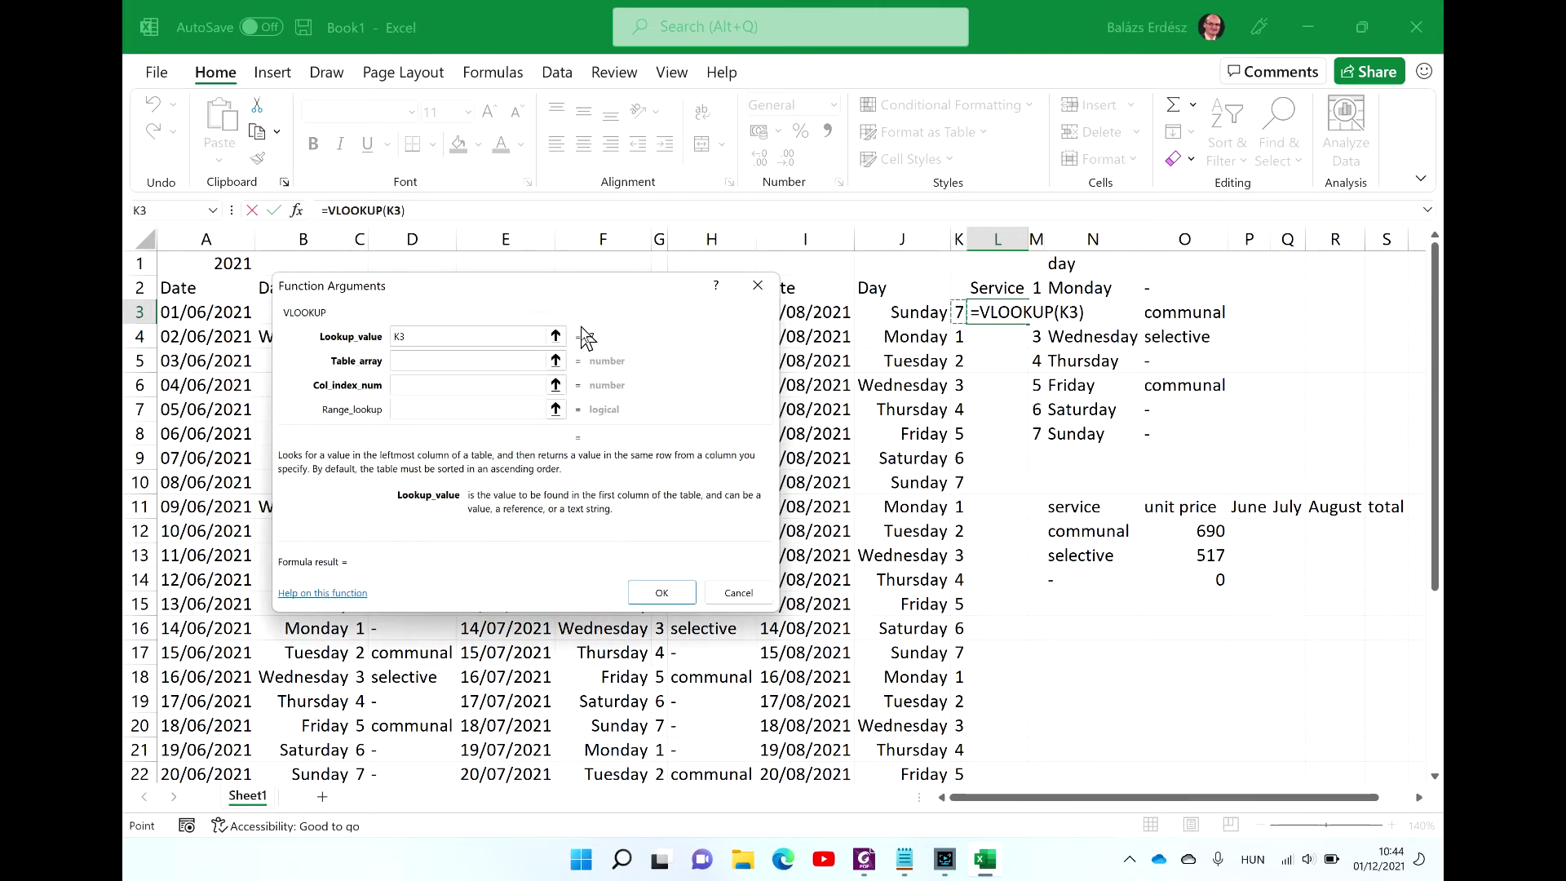
Step: Set the L3 lookup's table array to the weekly schedule as the absolute range $M$2:$O$8
left_click(534, 361)
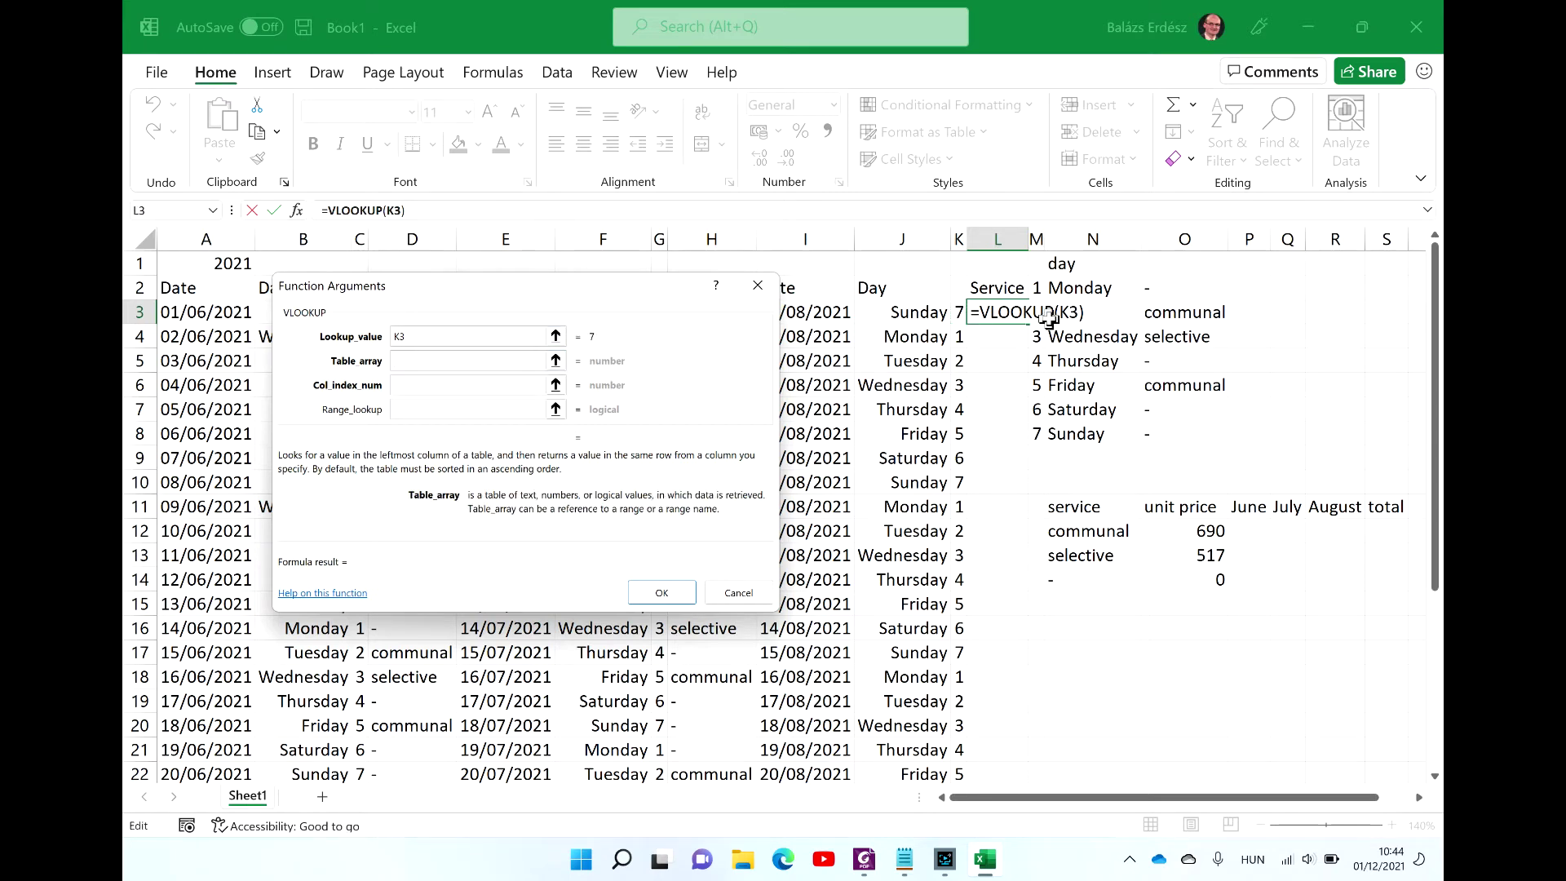
left_click(1041, 288)
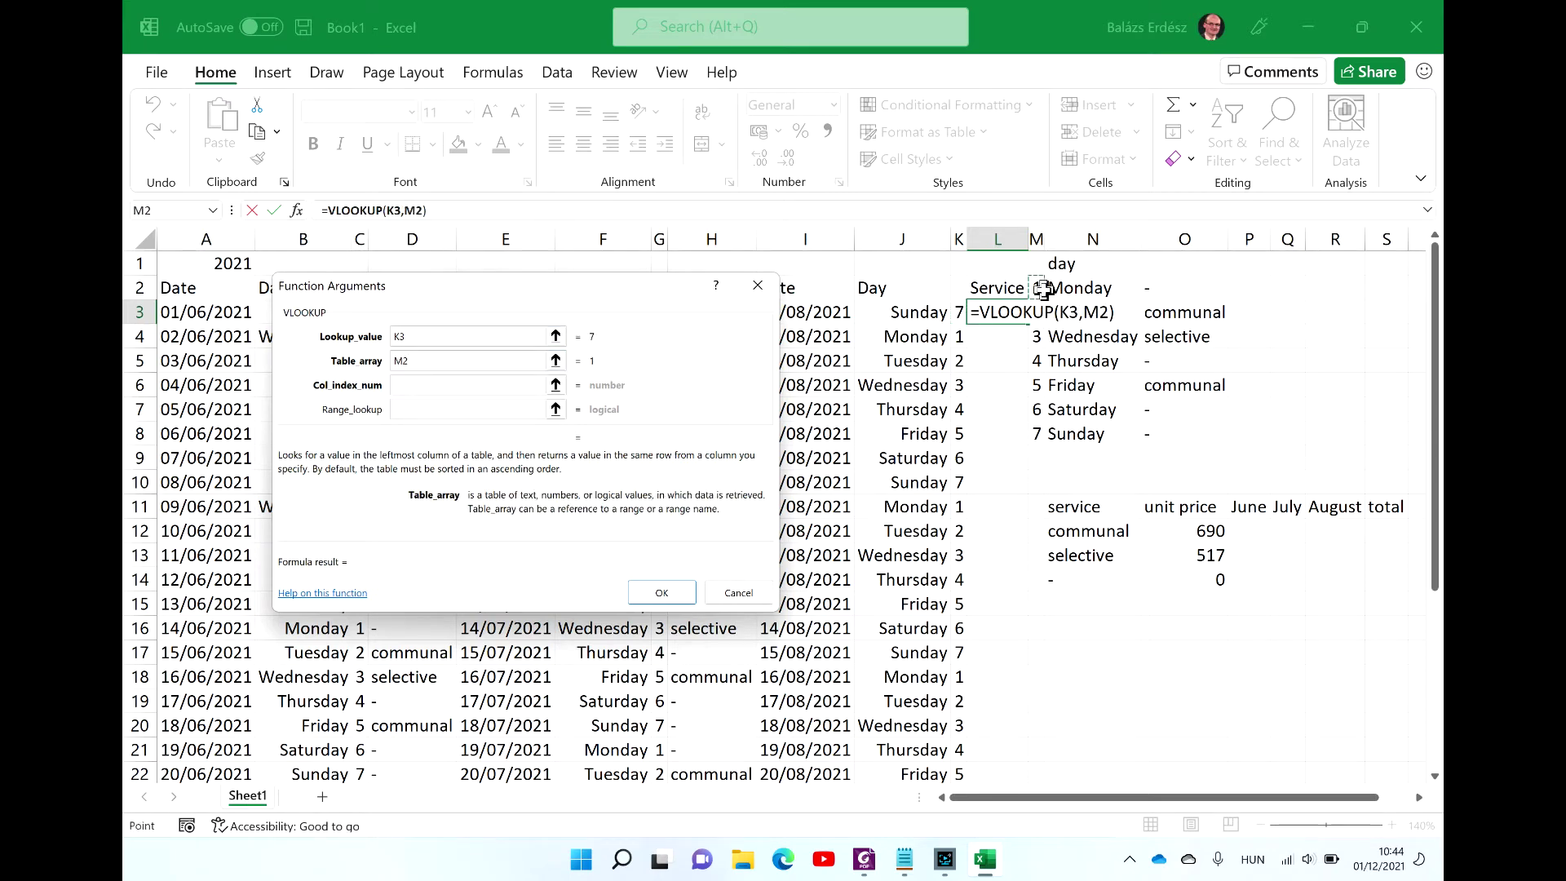
left_click_drag(1043, 288, 1182, 432)
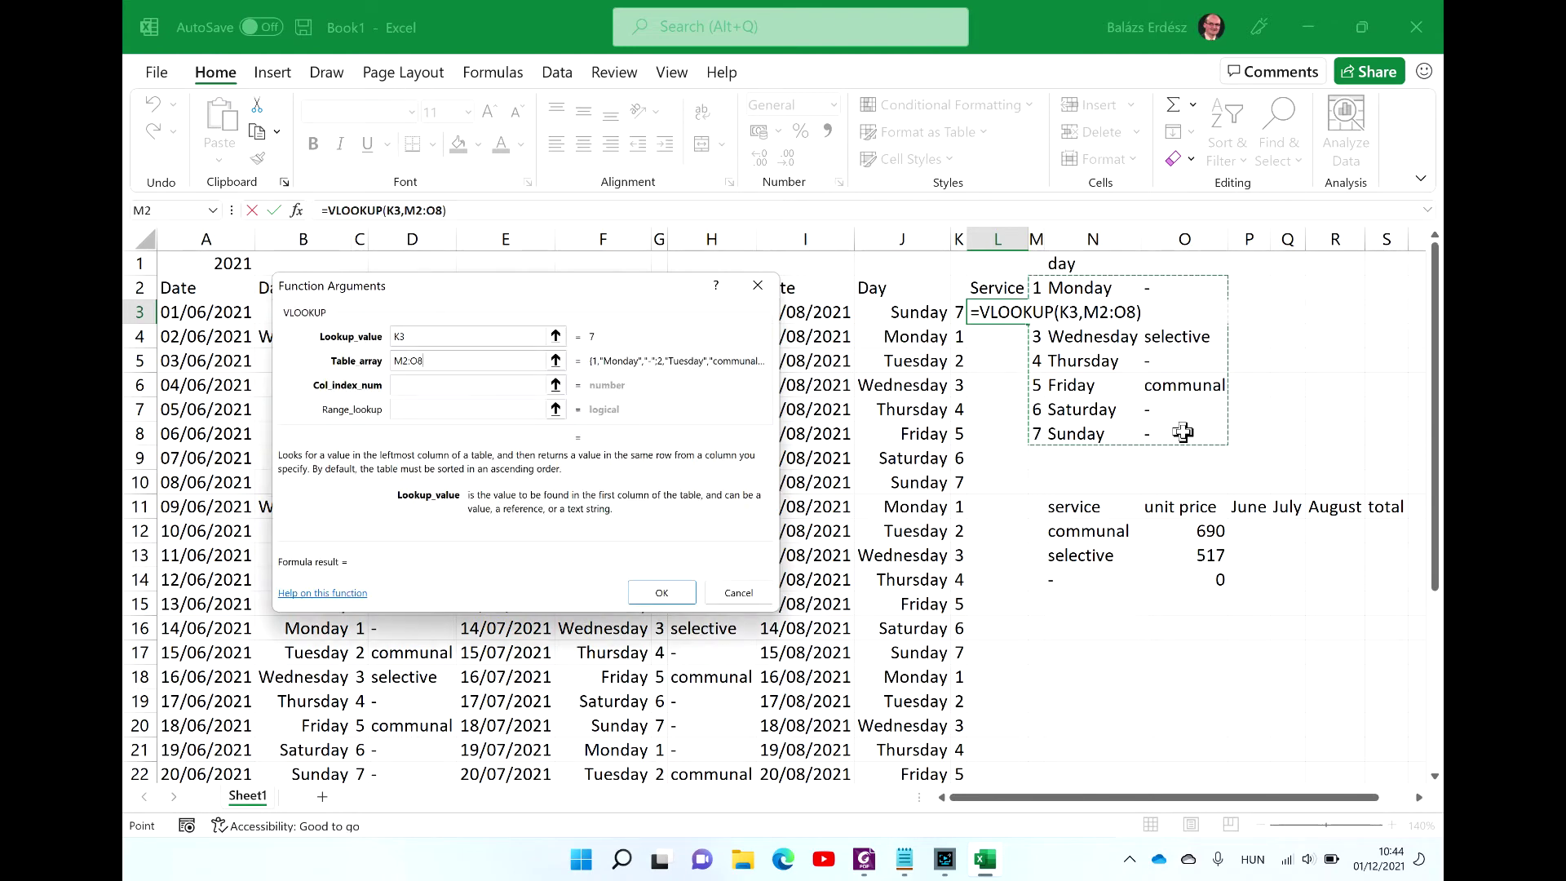
key("F4")
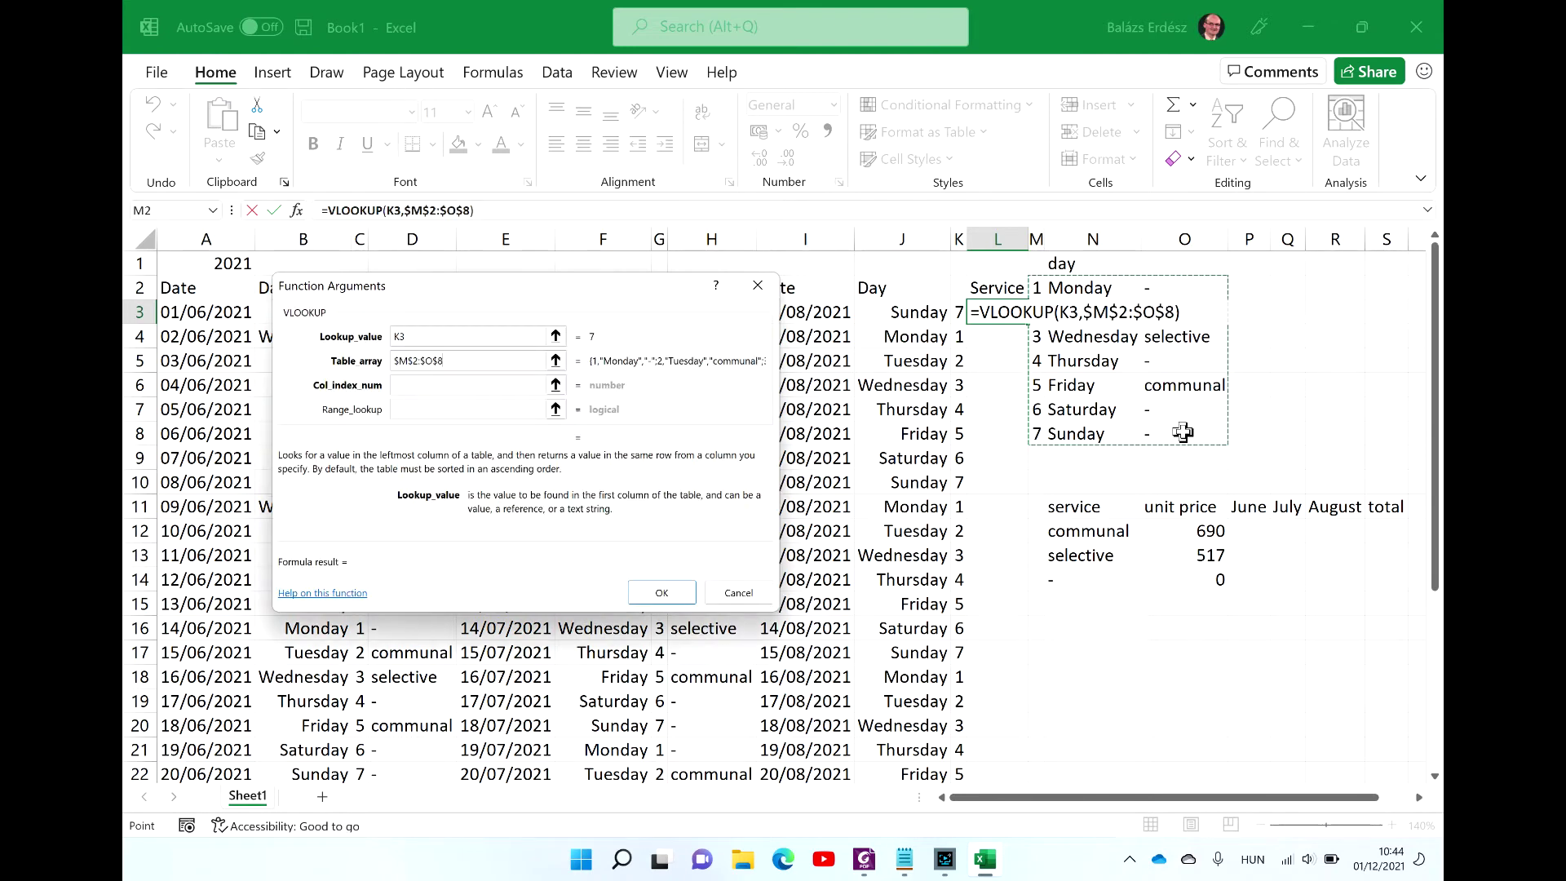
Step: Complete the L3 lookup with column index 3, fill it down the August Service column and auto-fit column L
left_click(503, 385)
type("3")
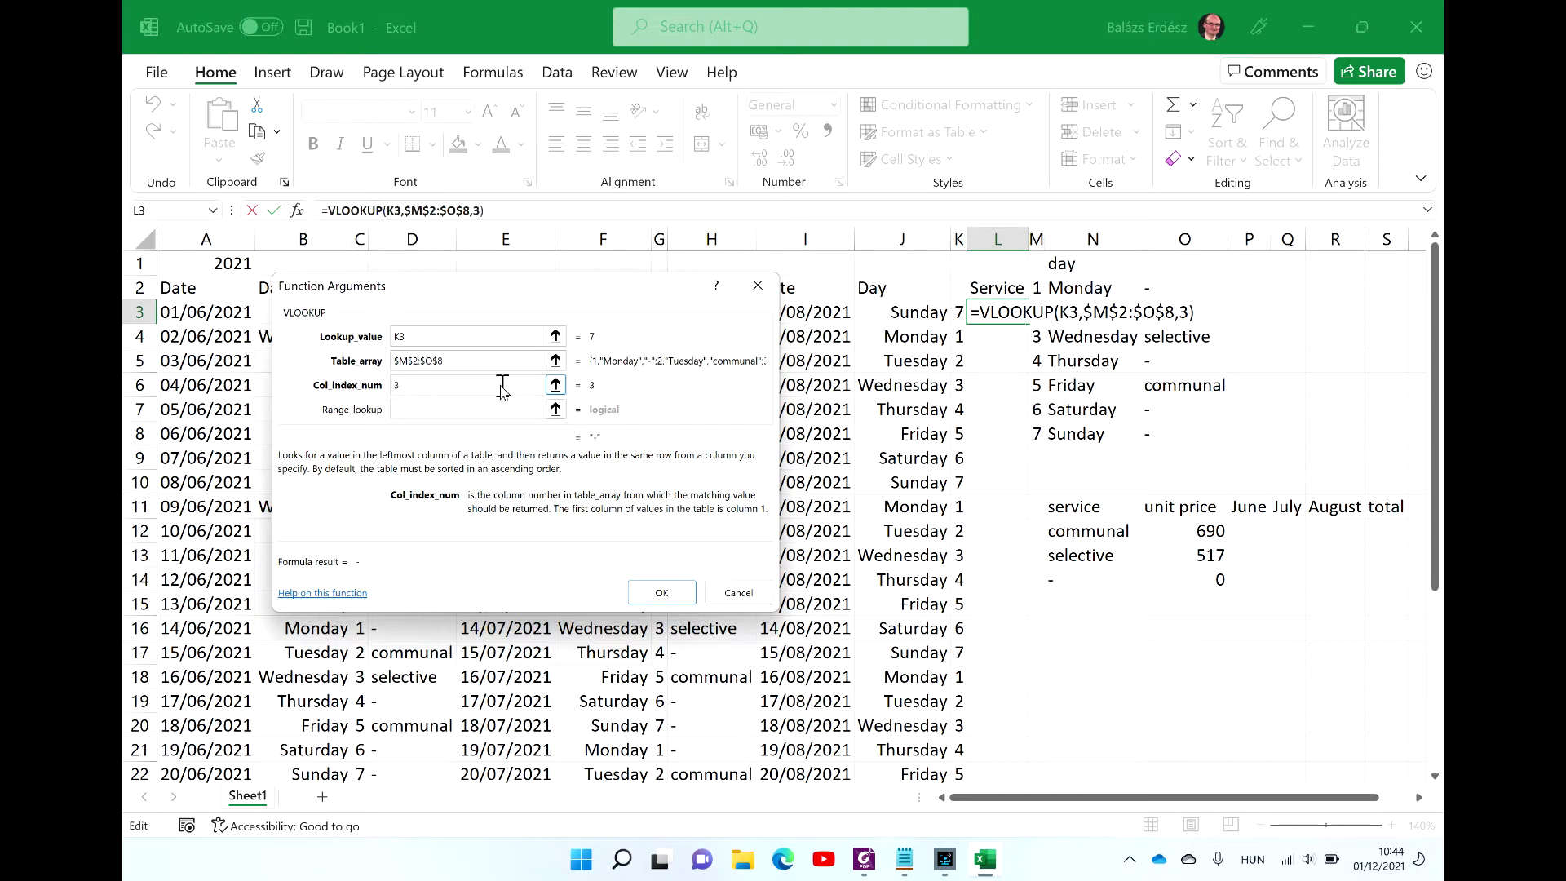
key("Return")
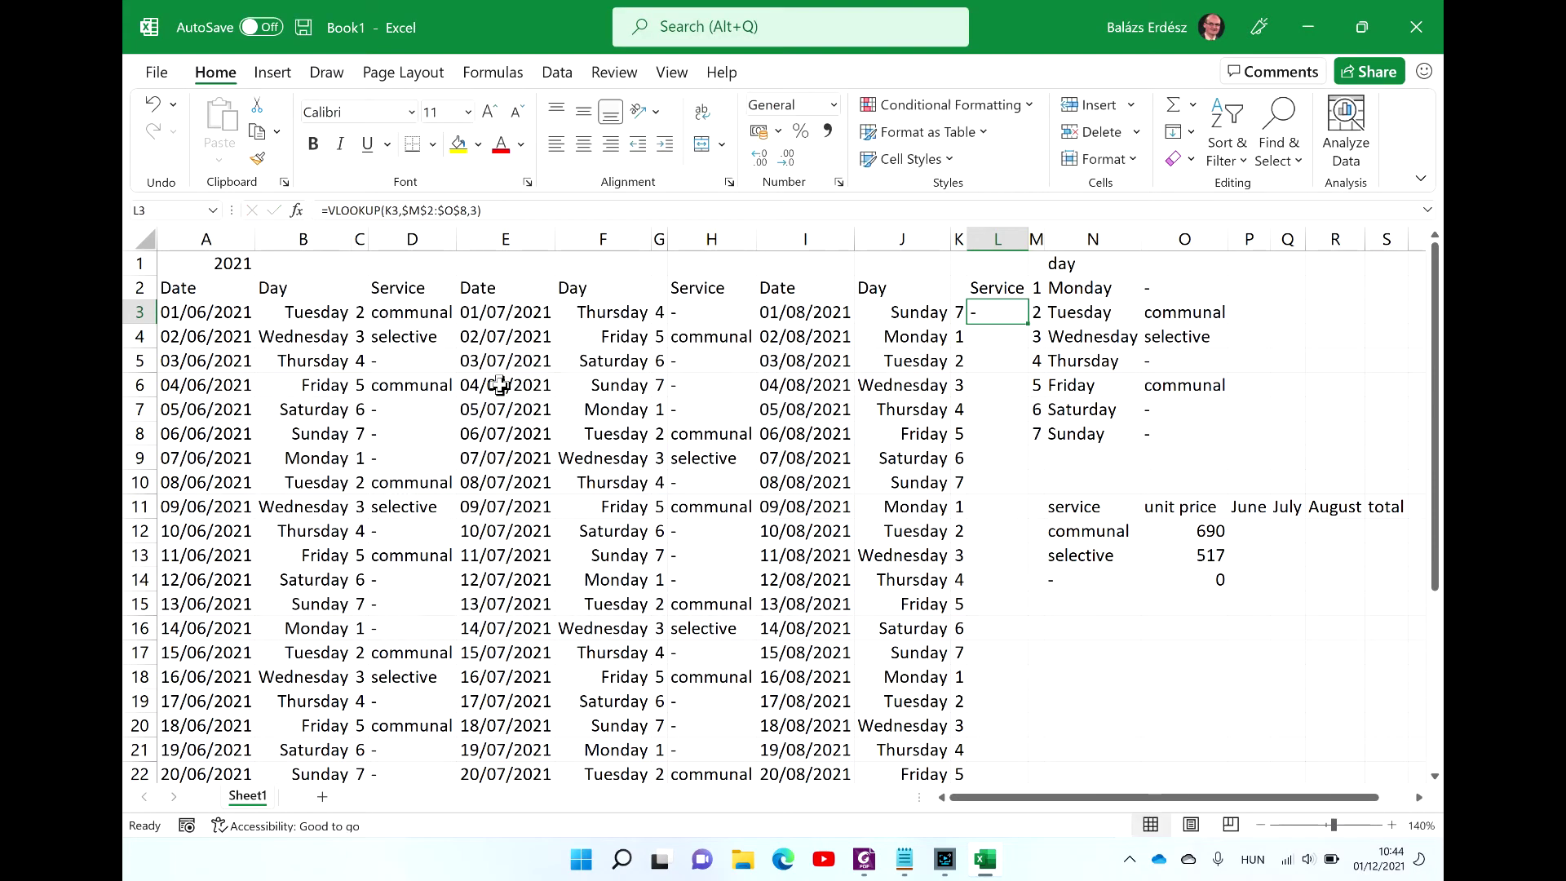
double_click(1017, 328)
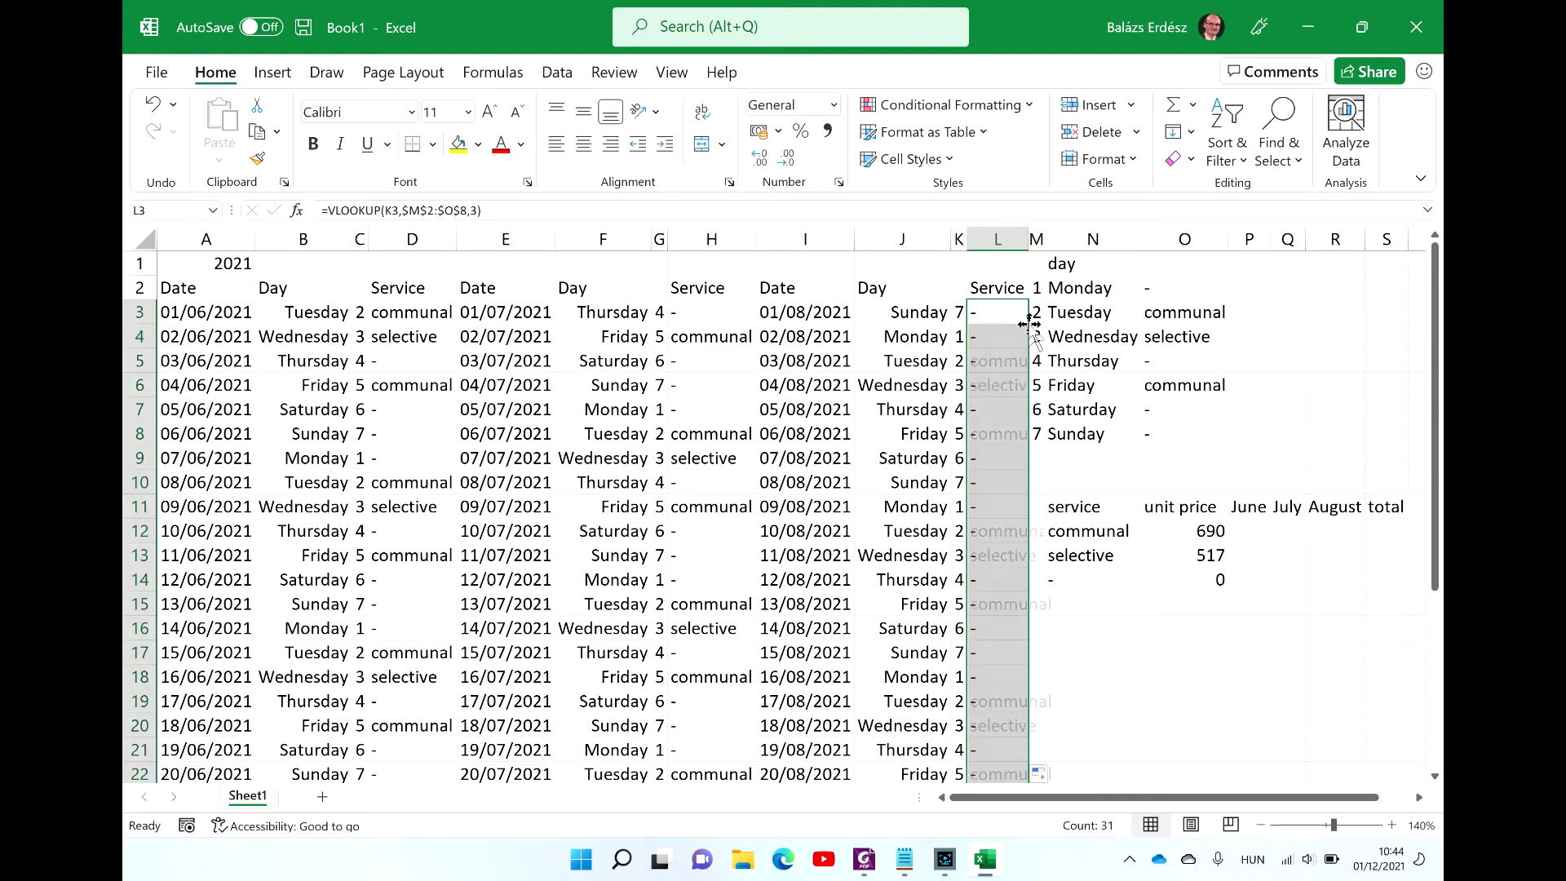
double_click(1030, 239)
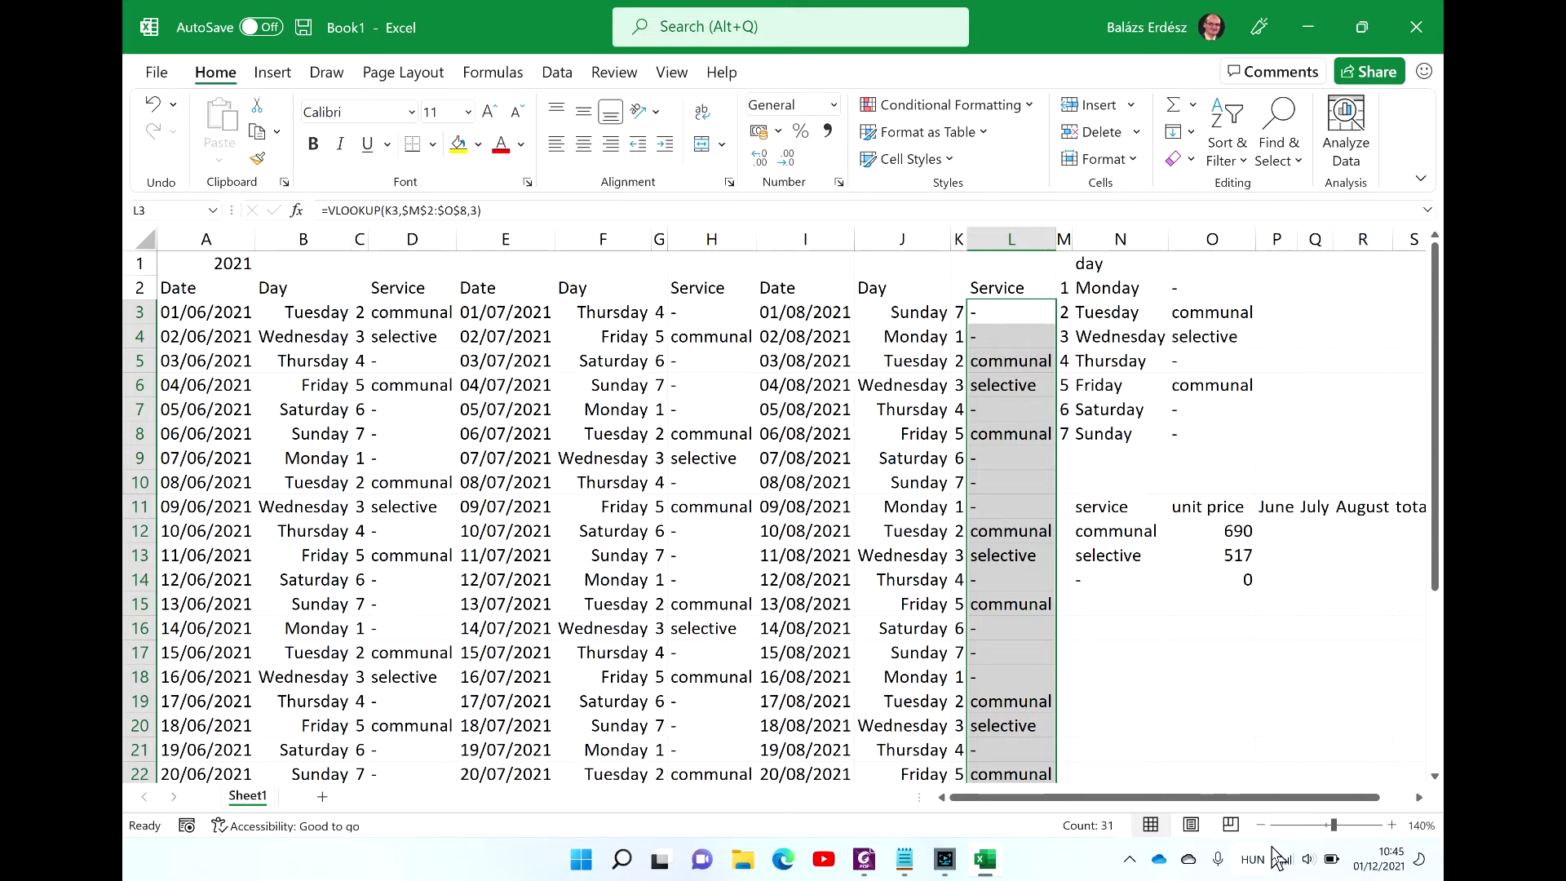
Step: Examine the filled Service columns of all three months in an overview of the whole sheet
left_click_drag(1333, 826, 1271, 827)
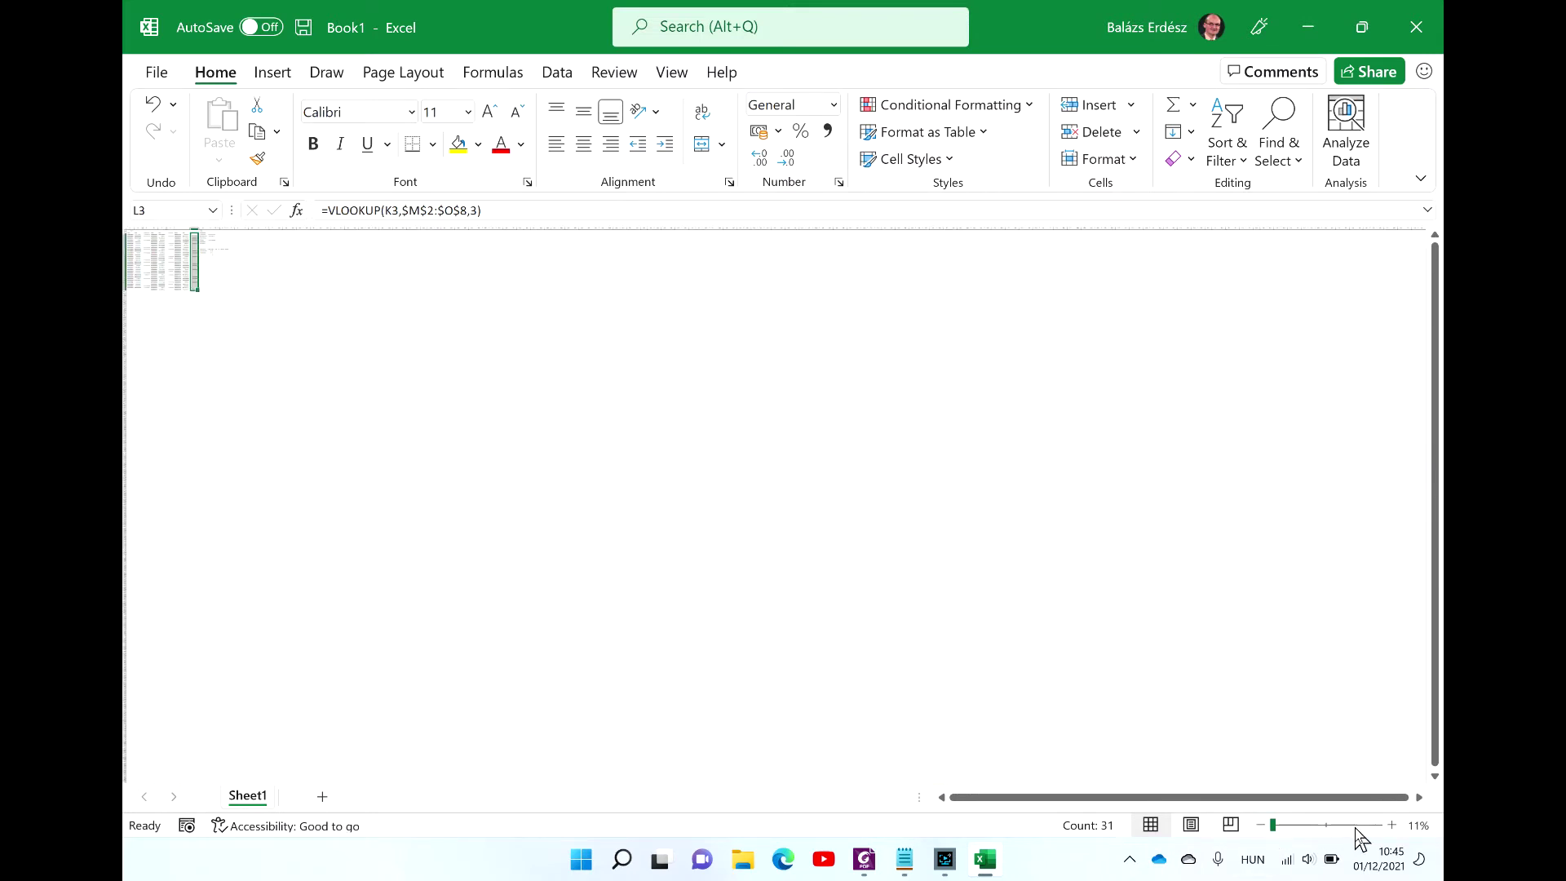
left_click(1391, 823)
left_click(1391, 823)
left_click(1390, 823)
left_click(1391, 823)
left_click(1390, 824)
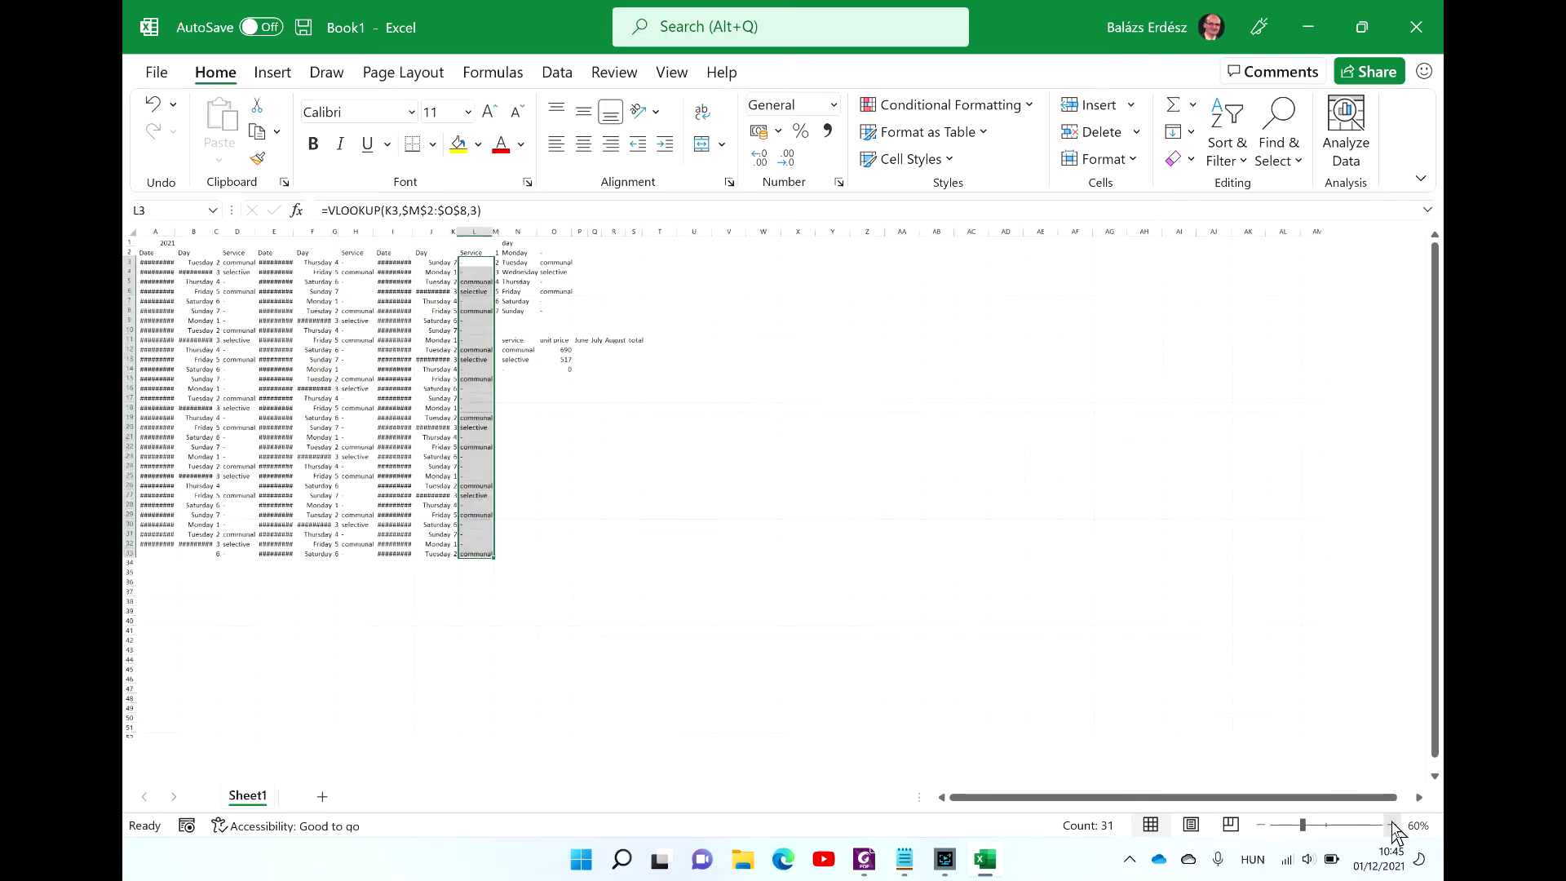
left_click(1391, 823)
left_click(1390, 823)
left_click(1391, 823)
left_click(1390, 825)
left_click(1391, 824)
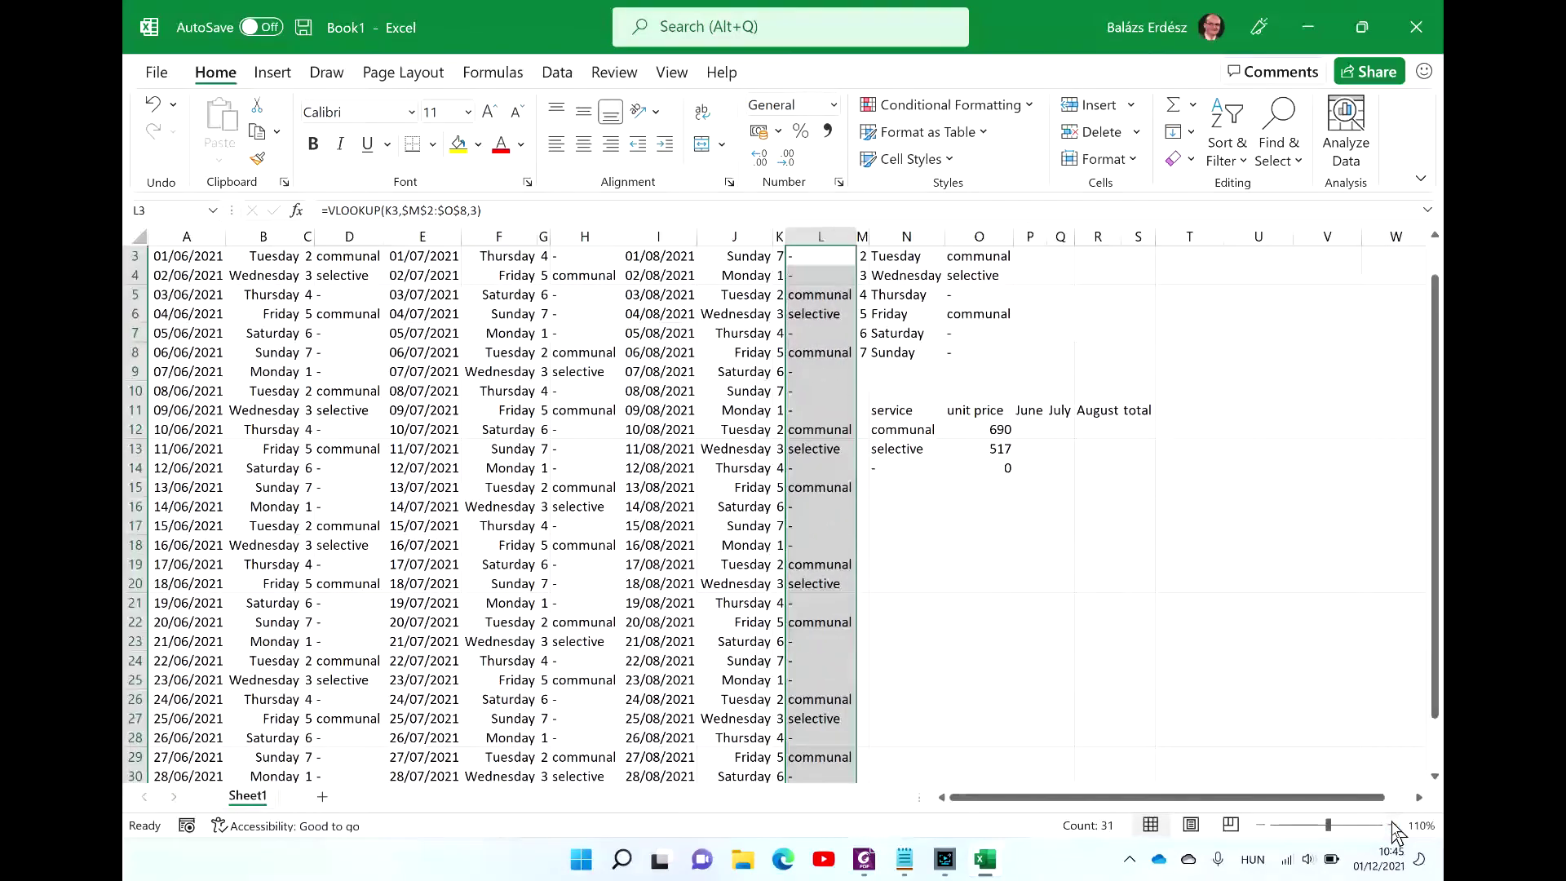
left_click(1391, 825)
left_click(1390, 824)
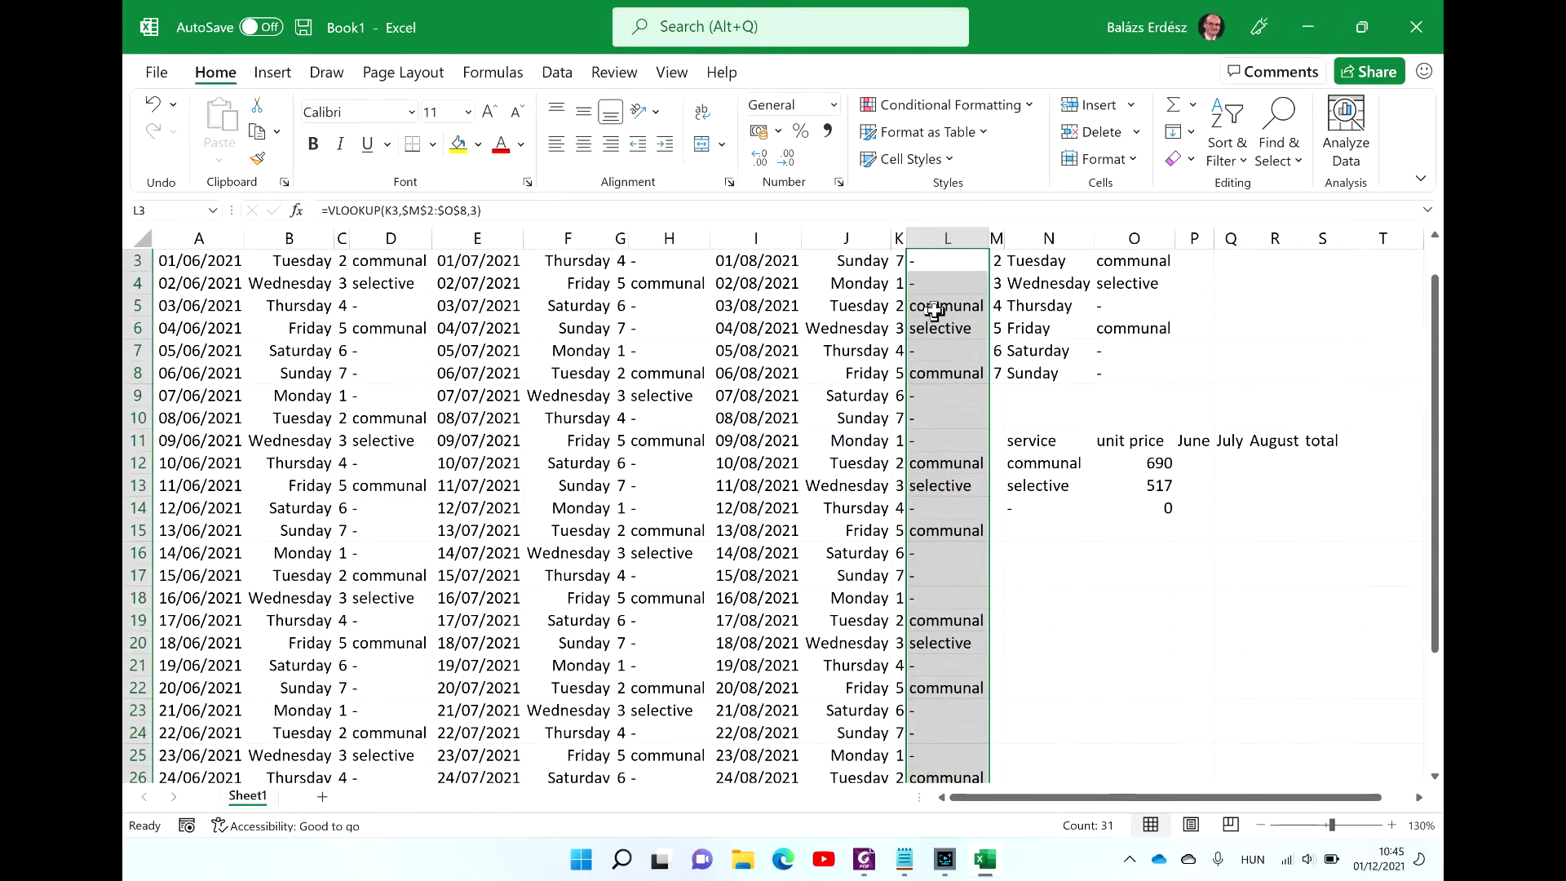
scroll(938, 300, "up", 1)
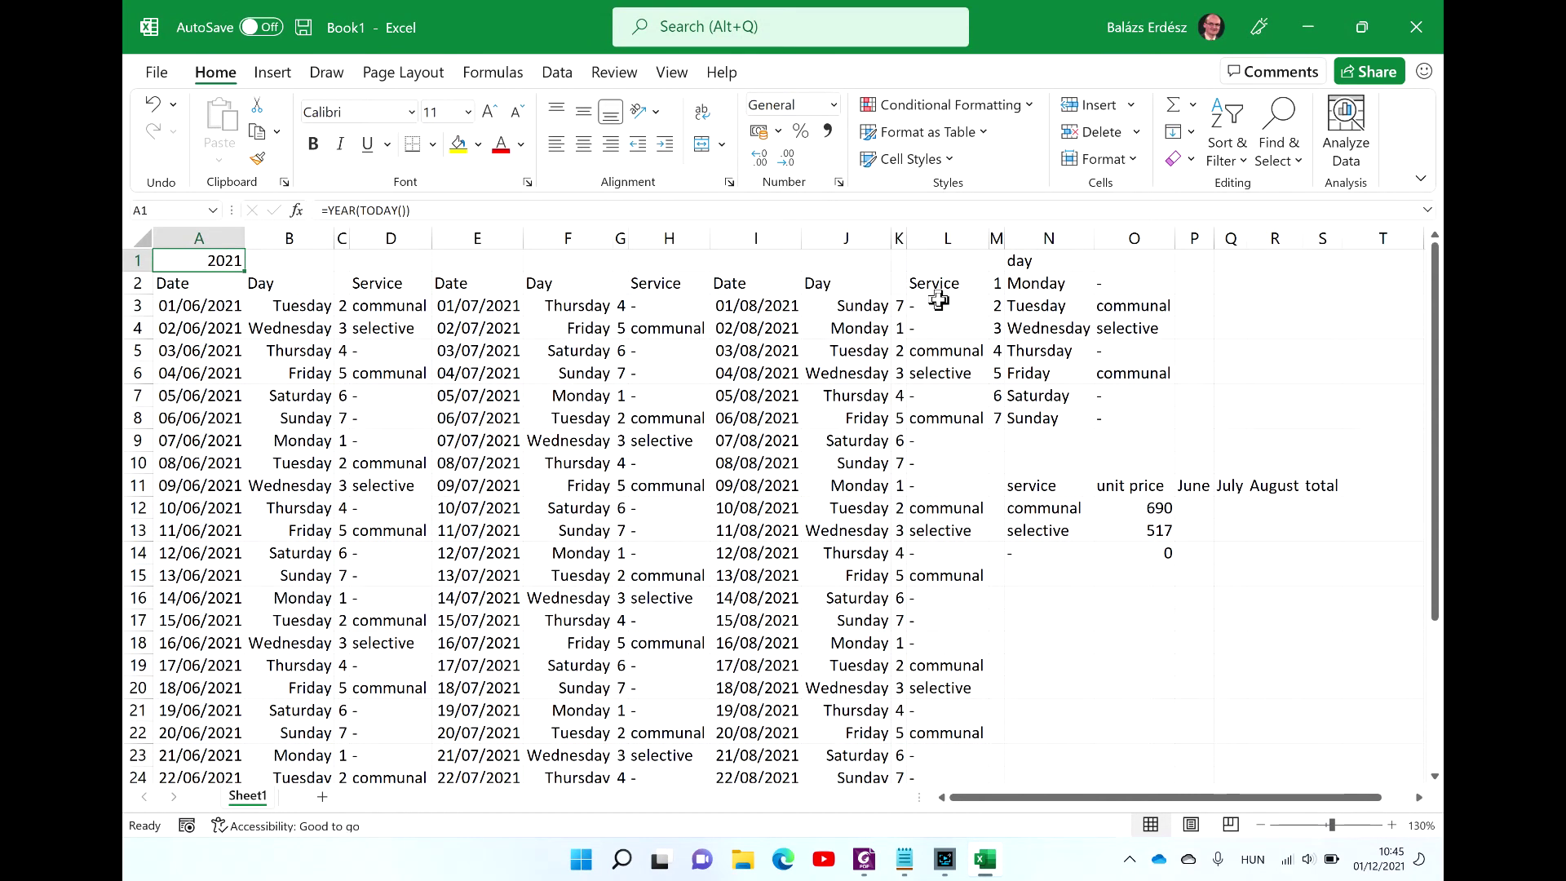
Step: Copy the range reference P12:R14 from task 8 in the Foxit PDF and select that range in the Excel sheet
key("alt+Tab")
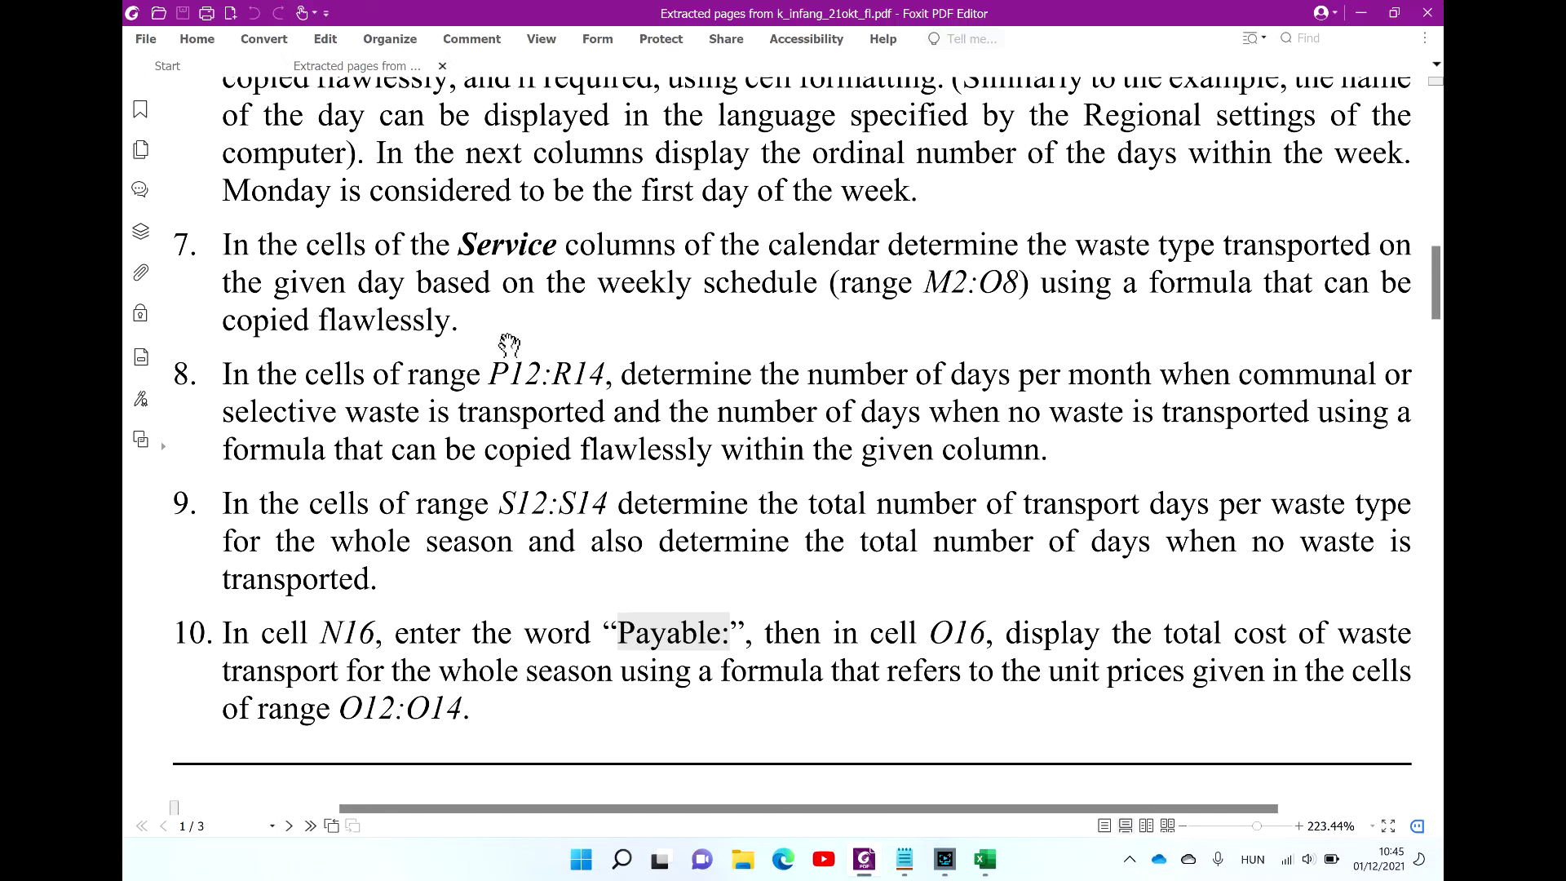
left_click_drag(490, 375, 608, 371)
key("ctrl+c")
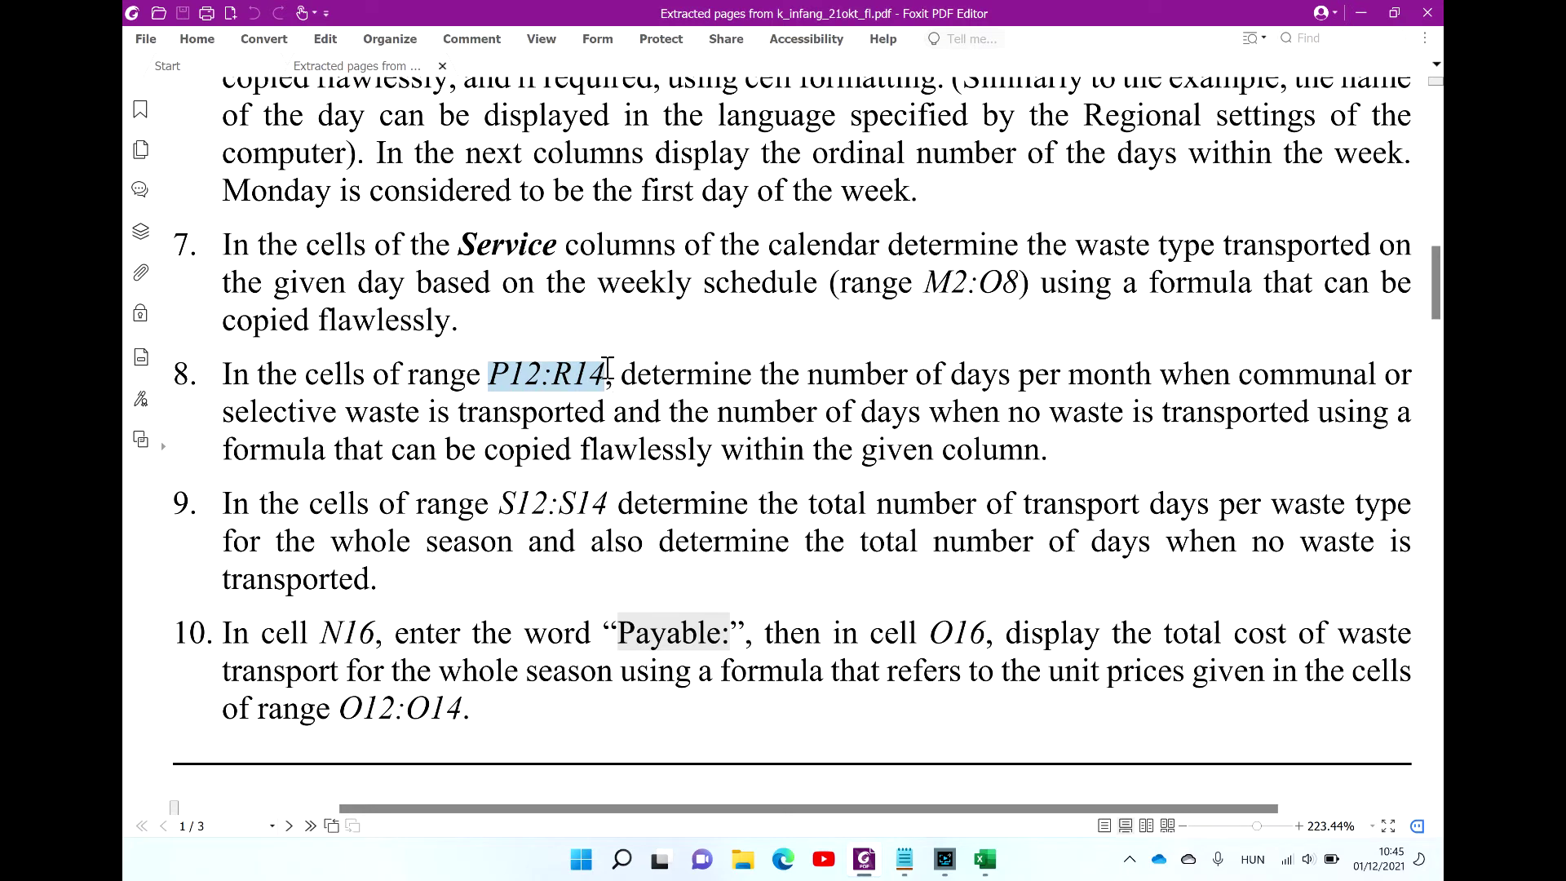
key("alt+Tab")
left_click(168, 214)
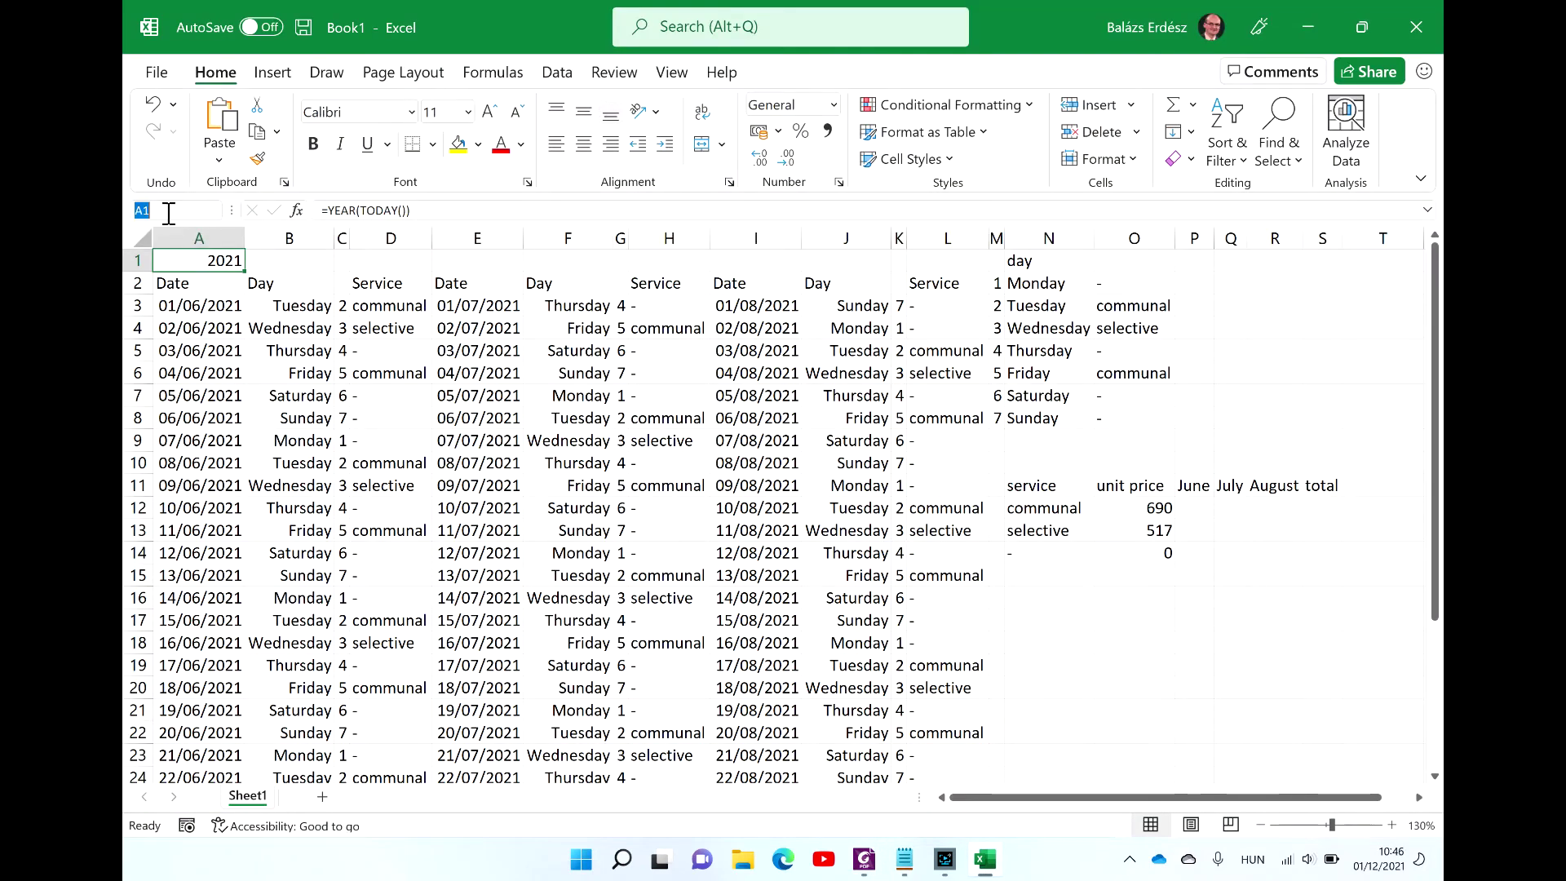
key("ctrl+v")
key("Return")
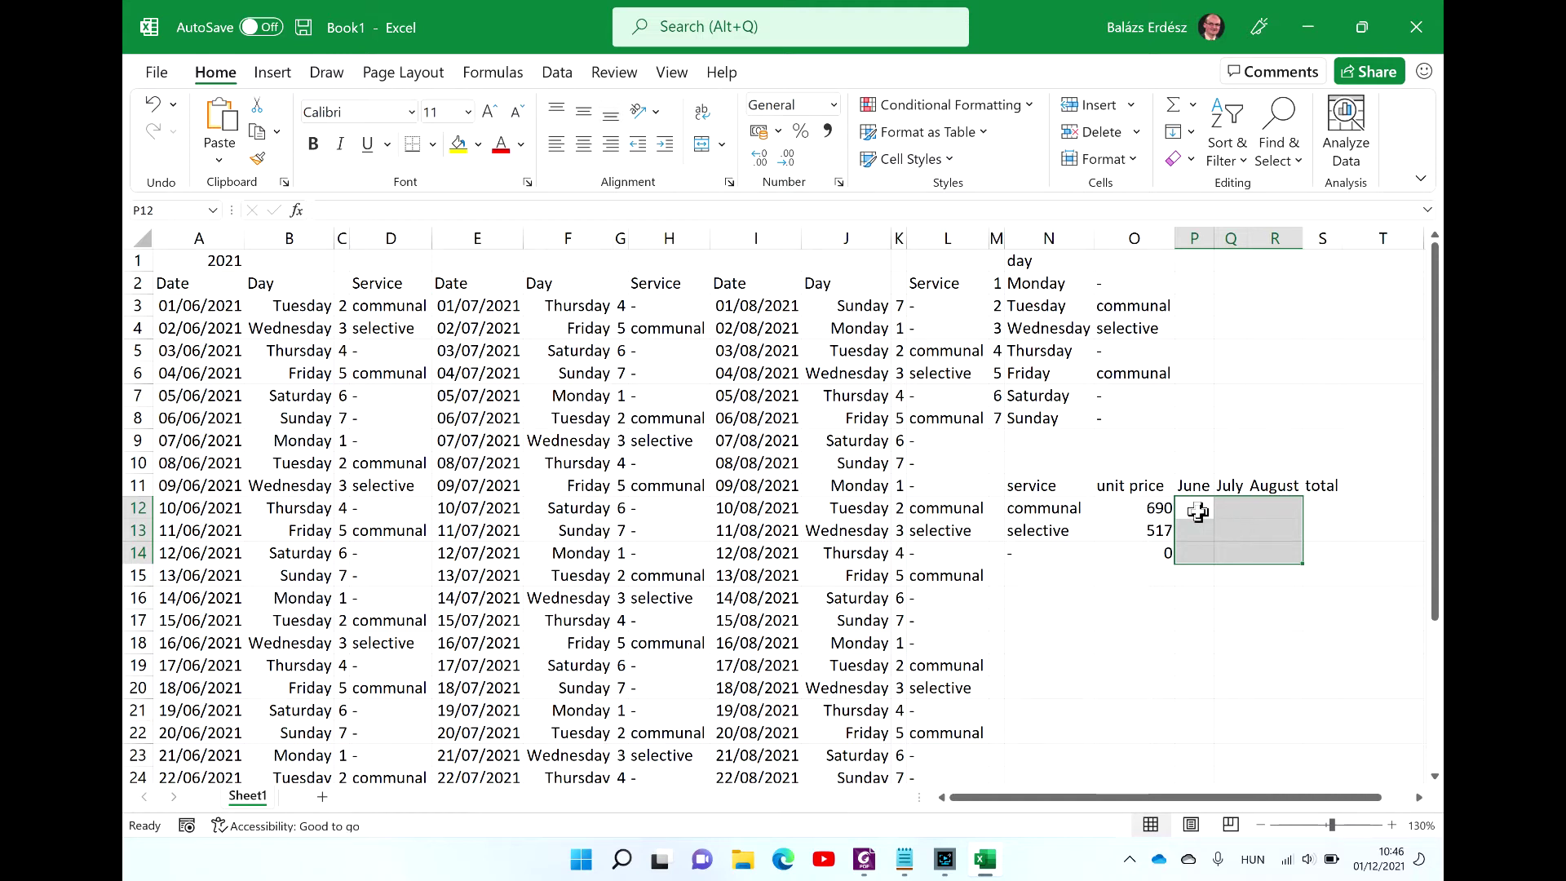
Step: Recheck task 8 in the Foxit PDF and start a COUNTIF formula in P12 with its function arguments open
key("alt+Tab")
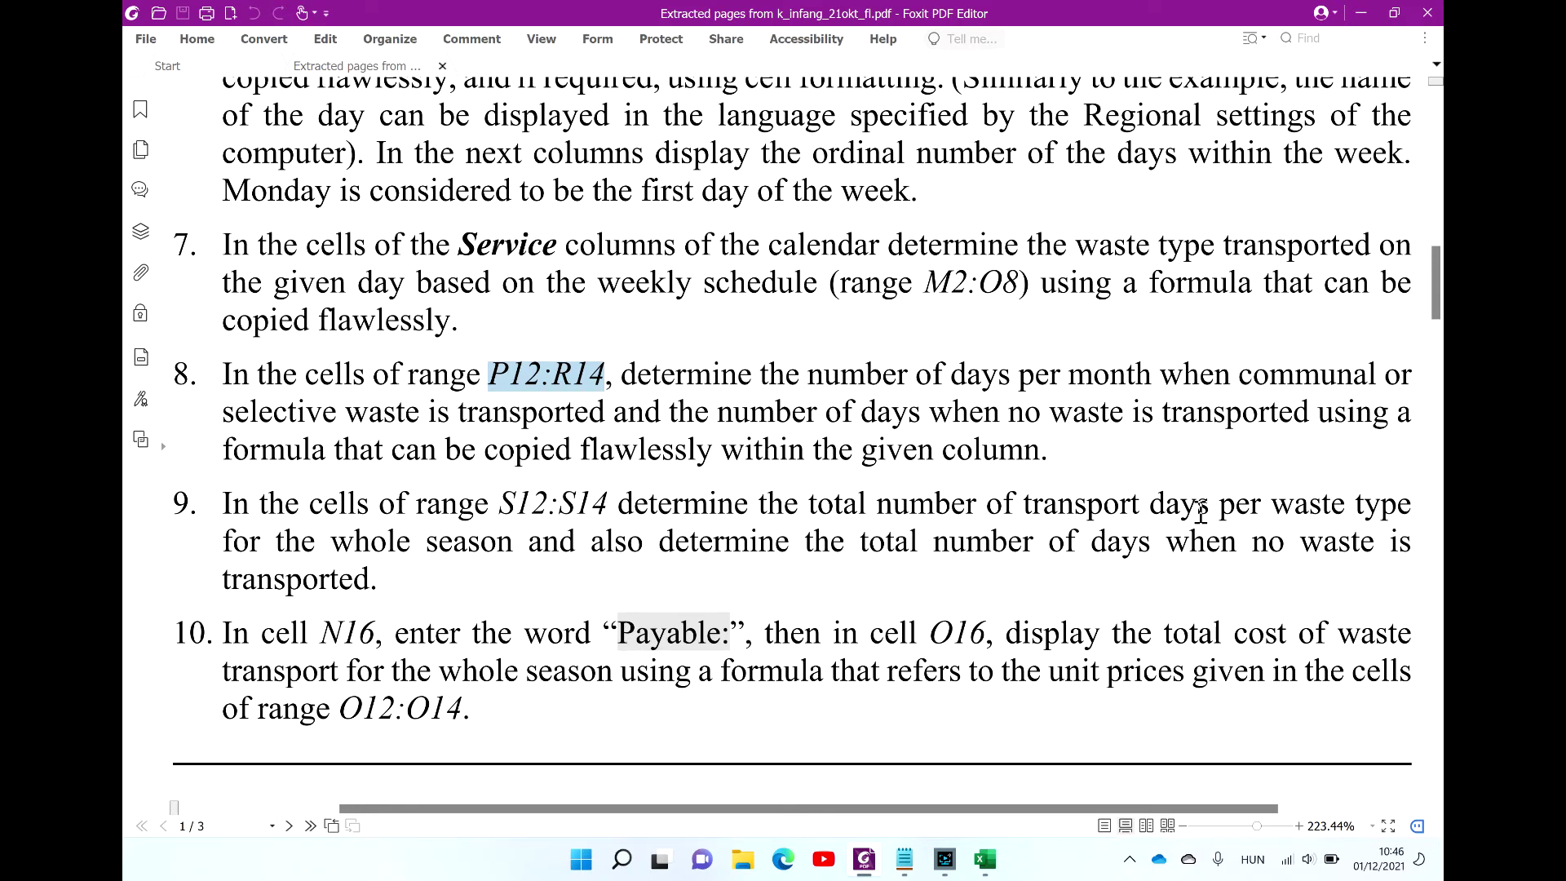
key("alt+Tab")
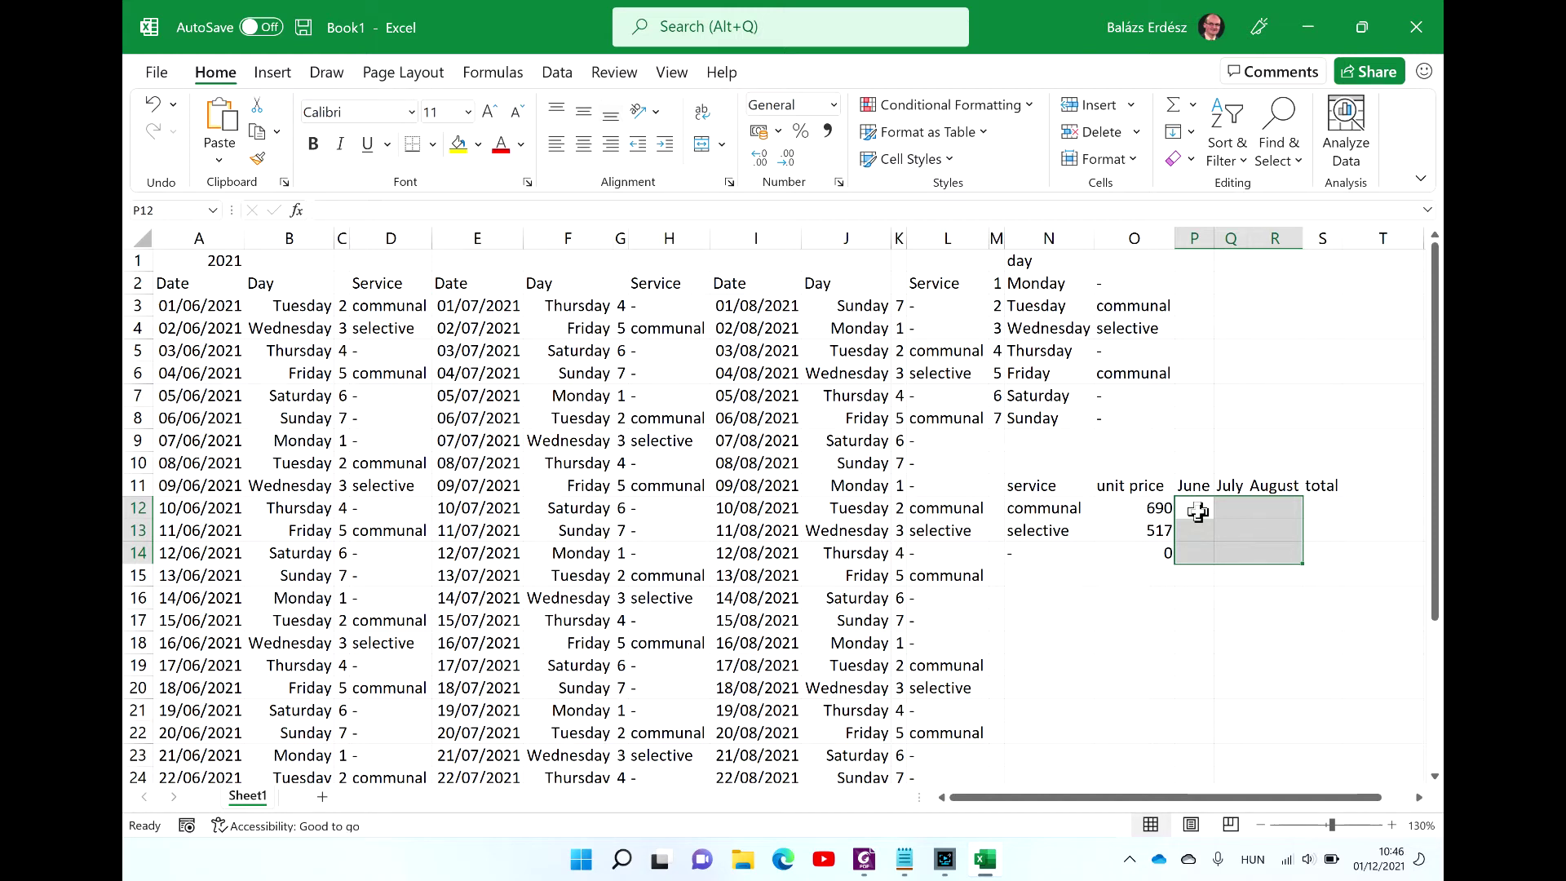
left_click(1197, 510)
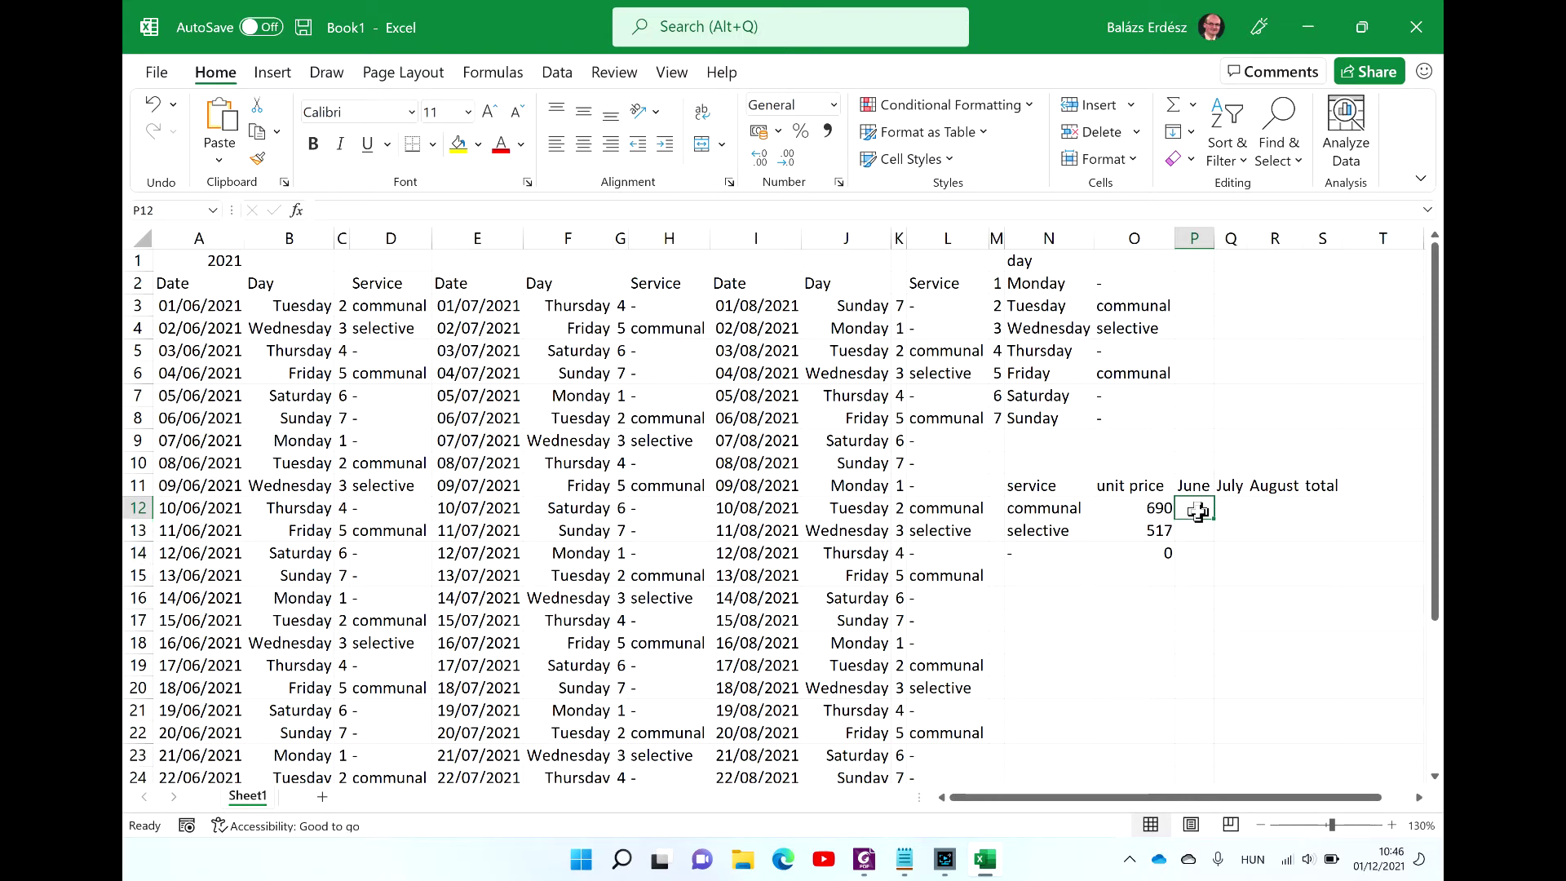
type("=coun")
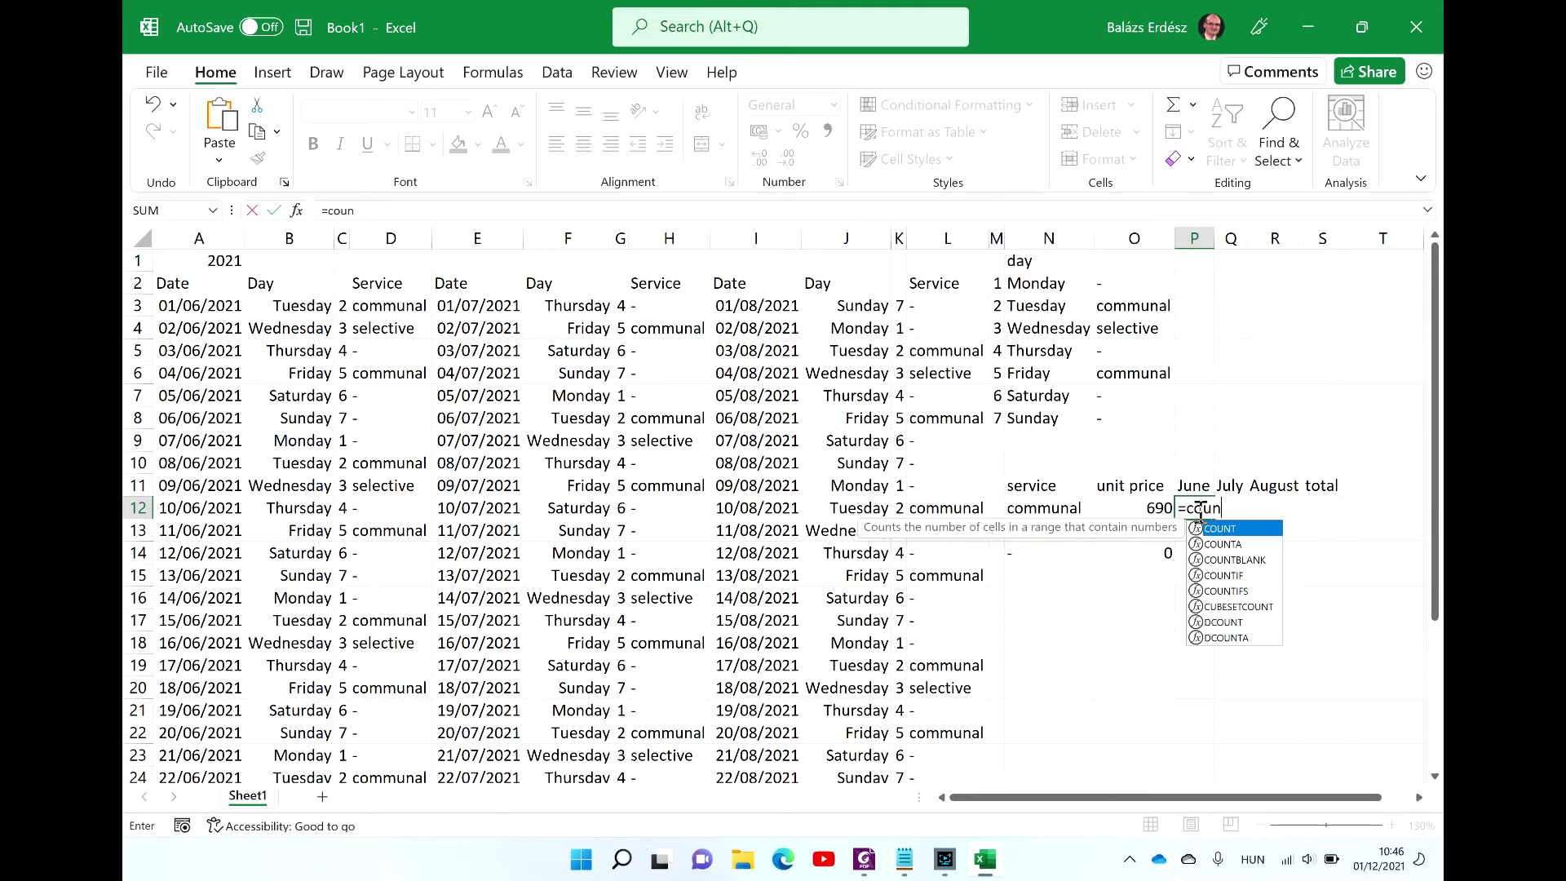
type("if")
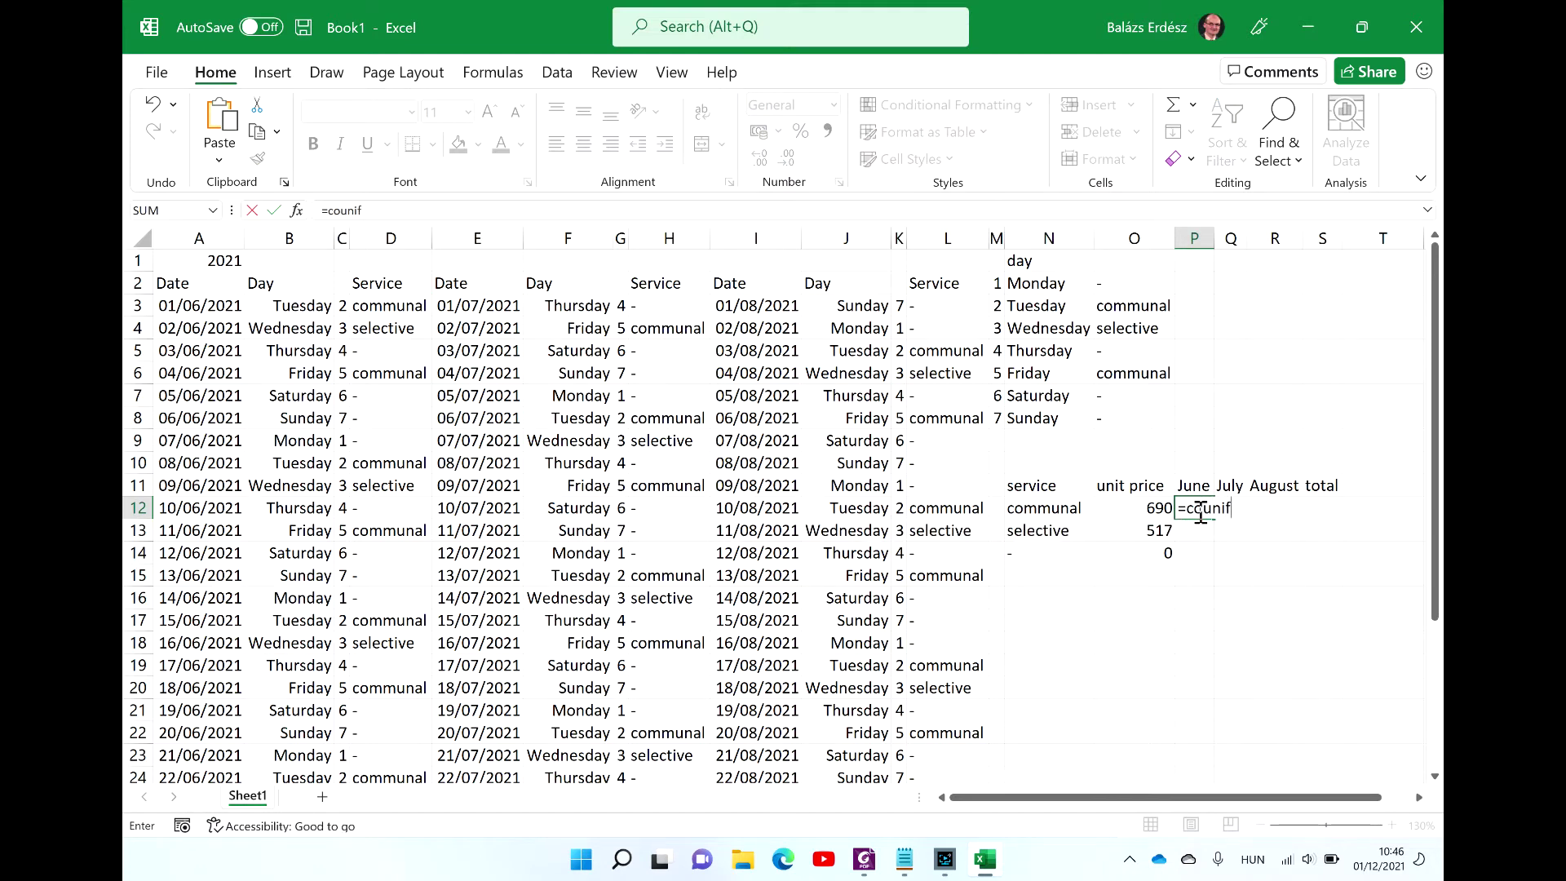
key("BackSpace")
key("BackSpace")
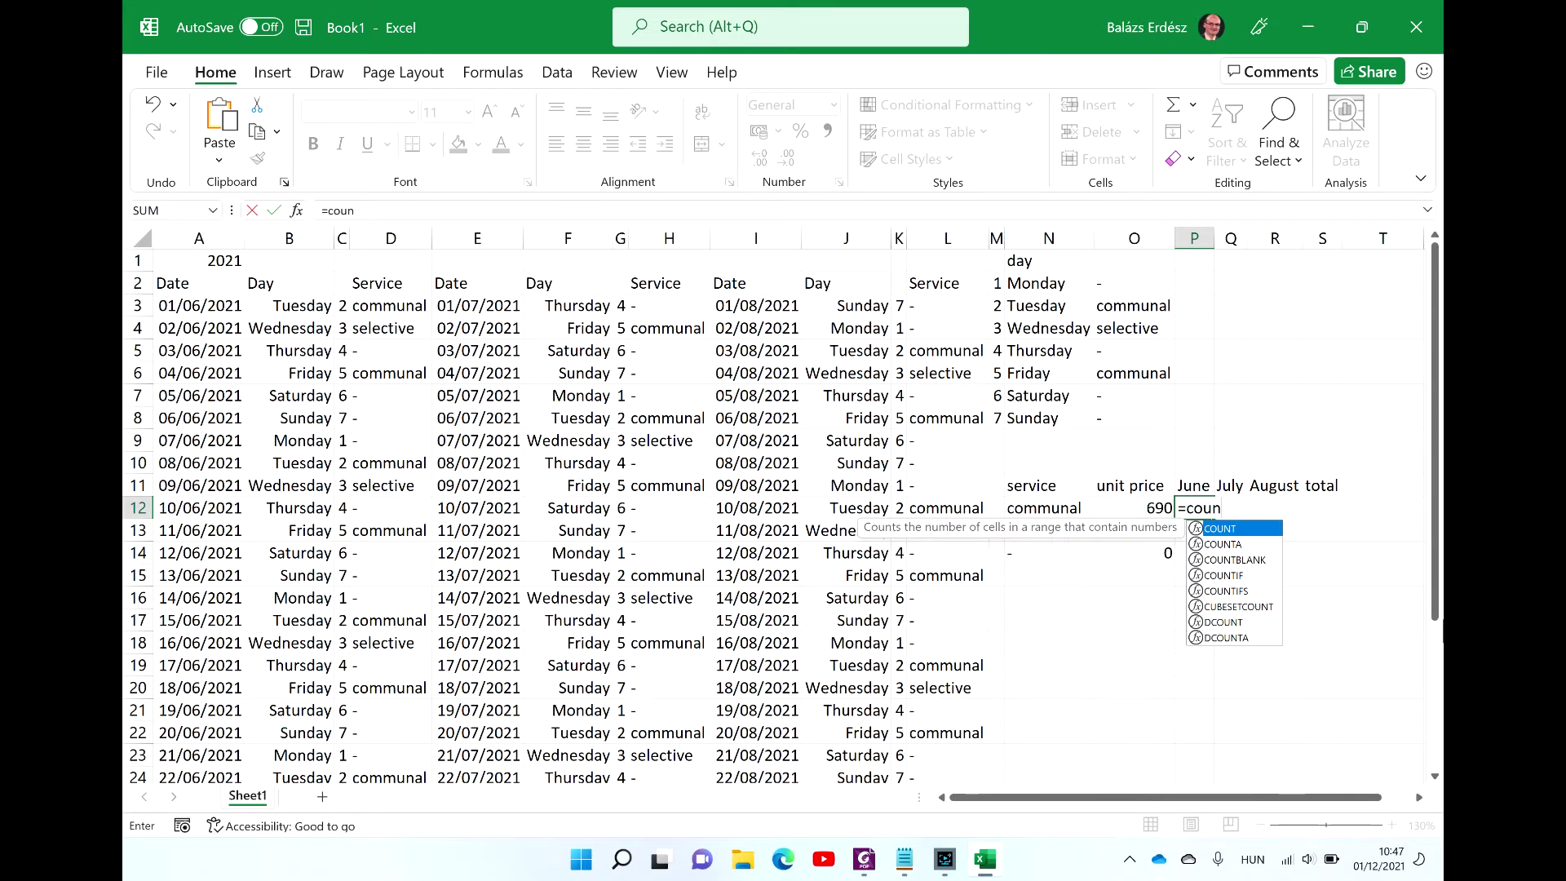
key("Down")
key("Down")
key("Down")
key("Tab")
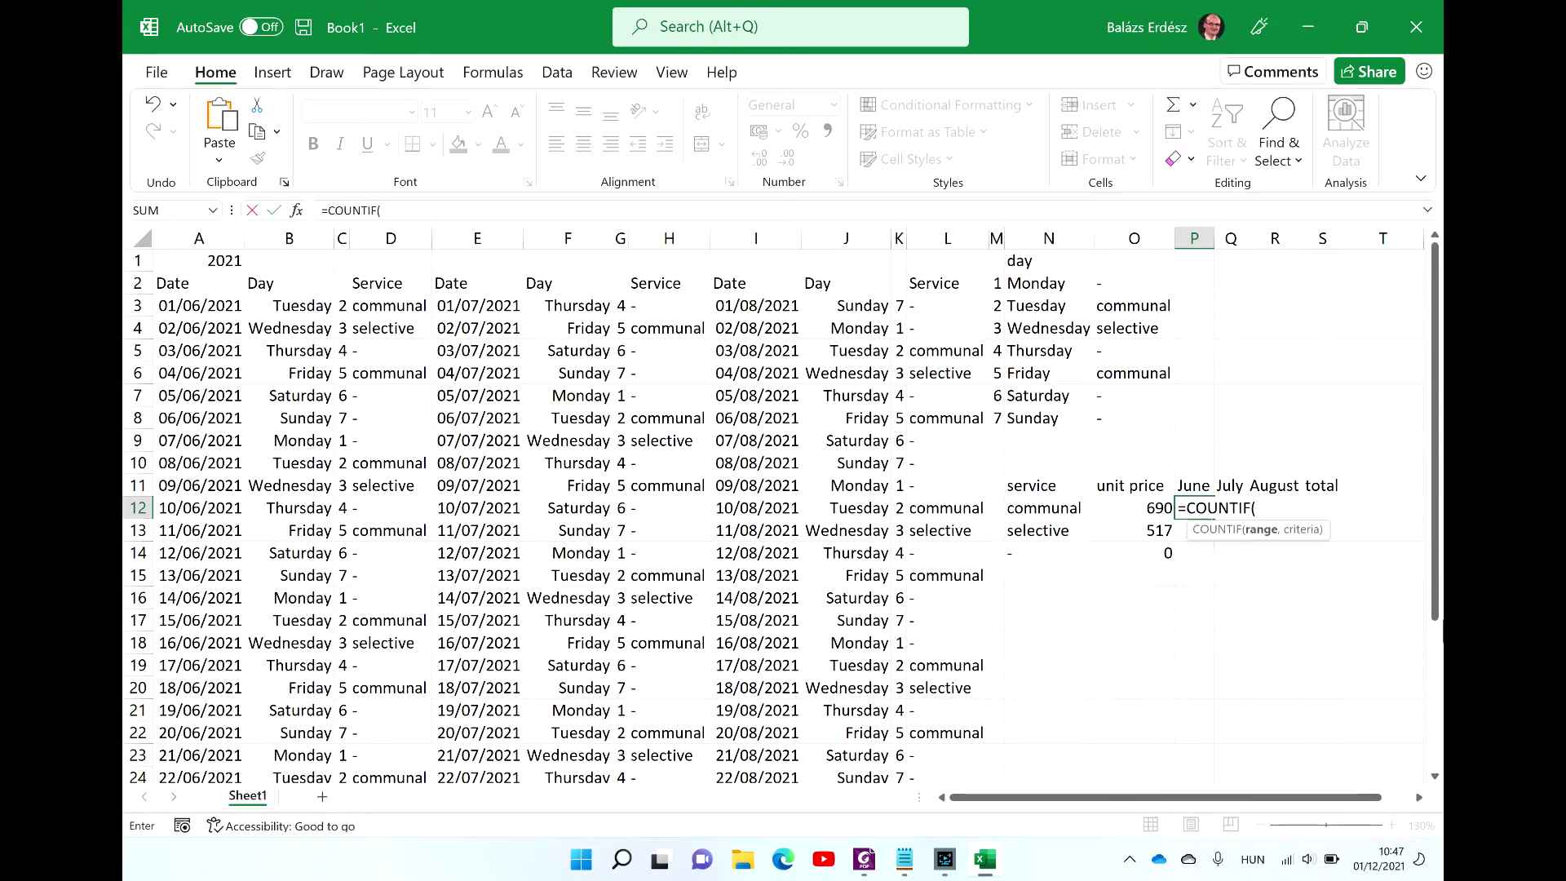
key("shift+F3")
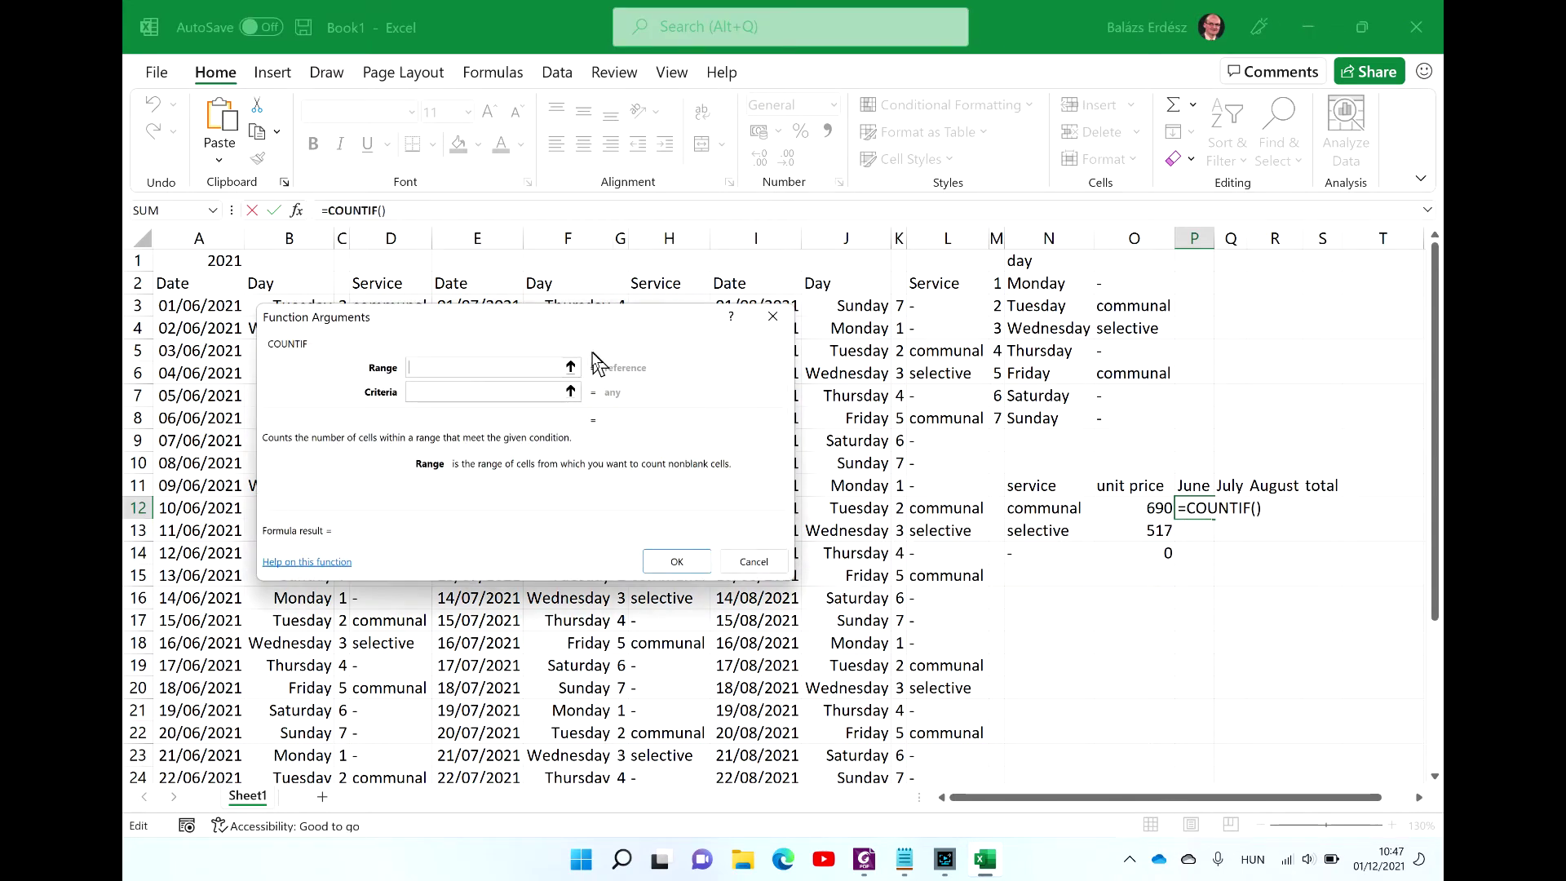
Step: Complete the COUNTIF in P12 with range D3:D33 and criterion N12, and fill it down to P14
left_click_drag(552, 322, 834, 322)
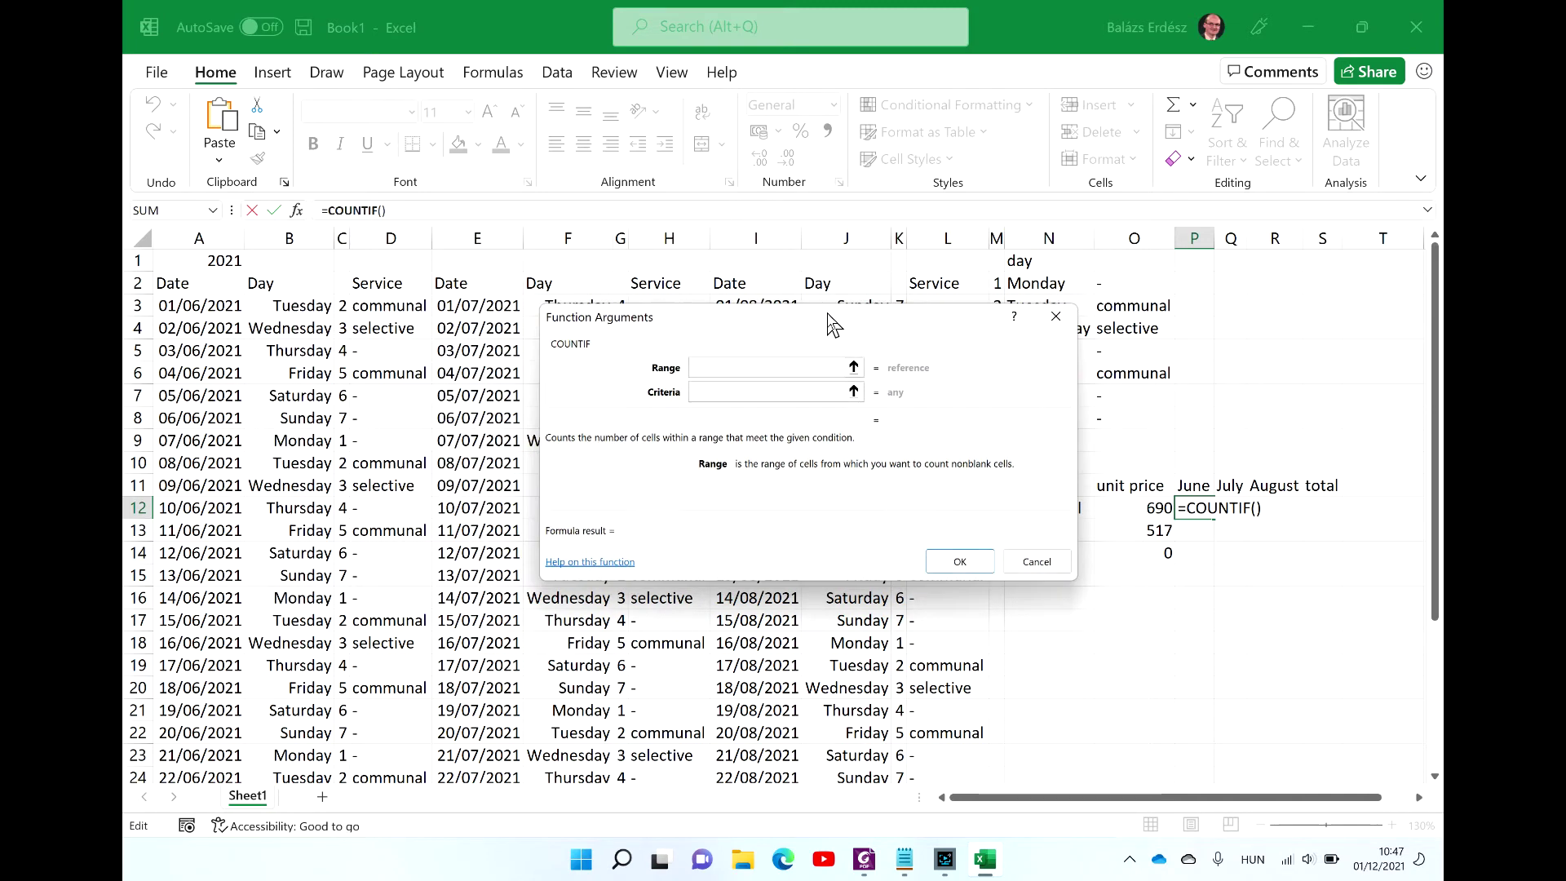
left_click(384, 312)
key("ctrl+shift+Down")
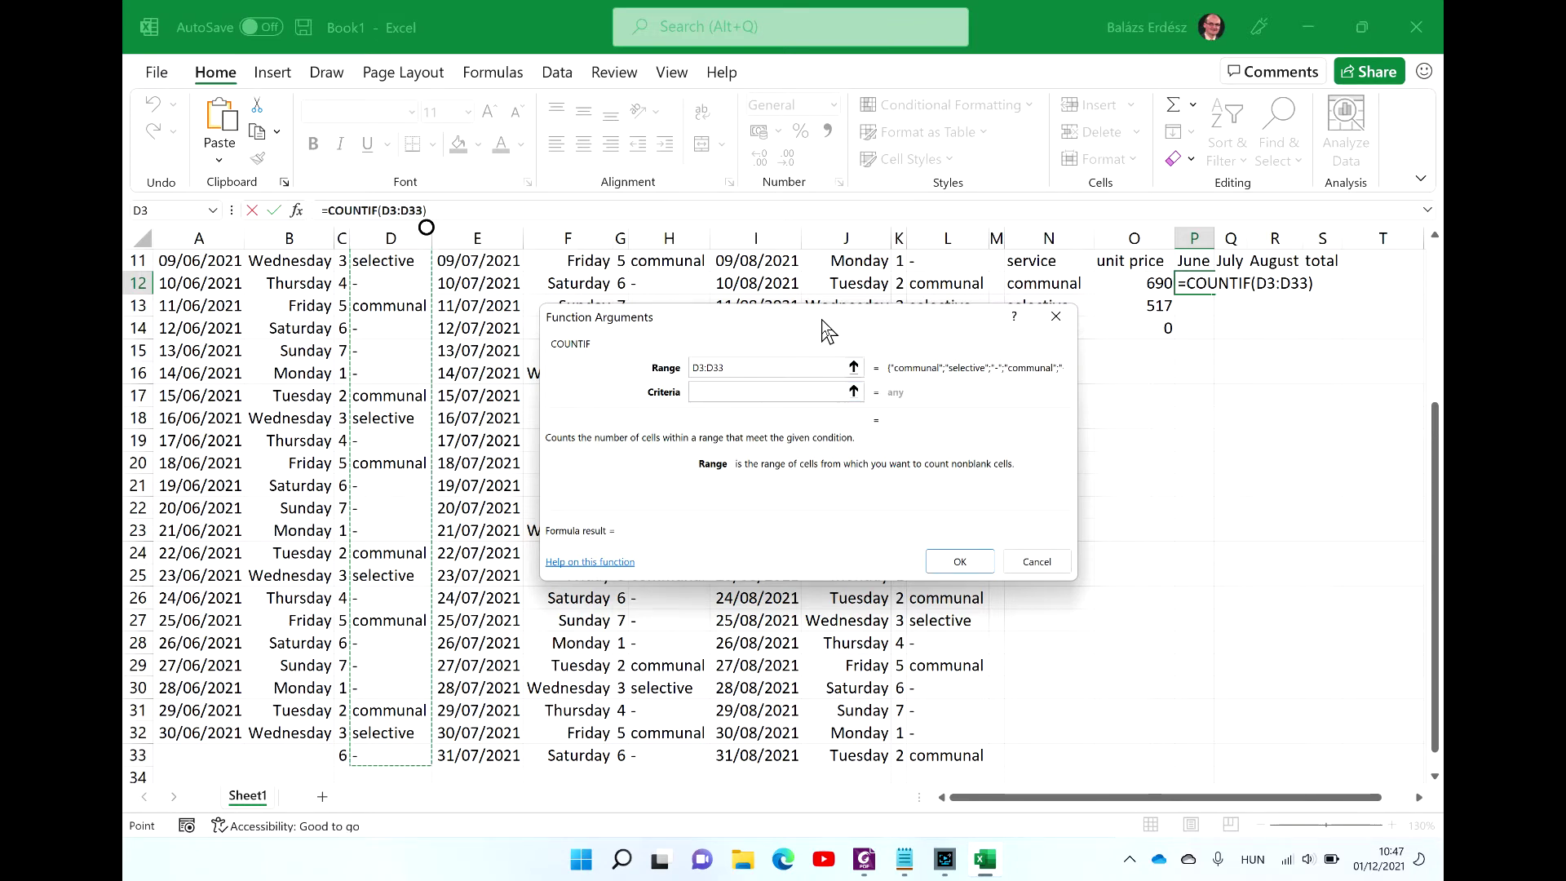
left_click_drag(823, 326, 773, 386)
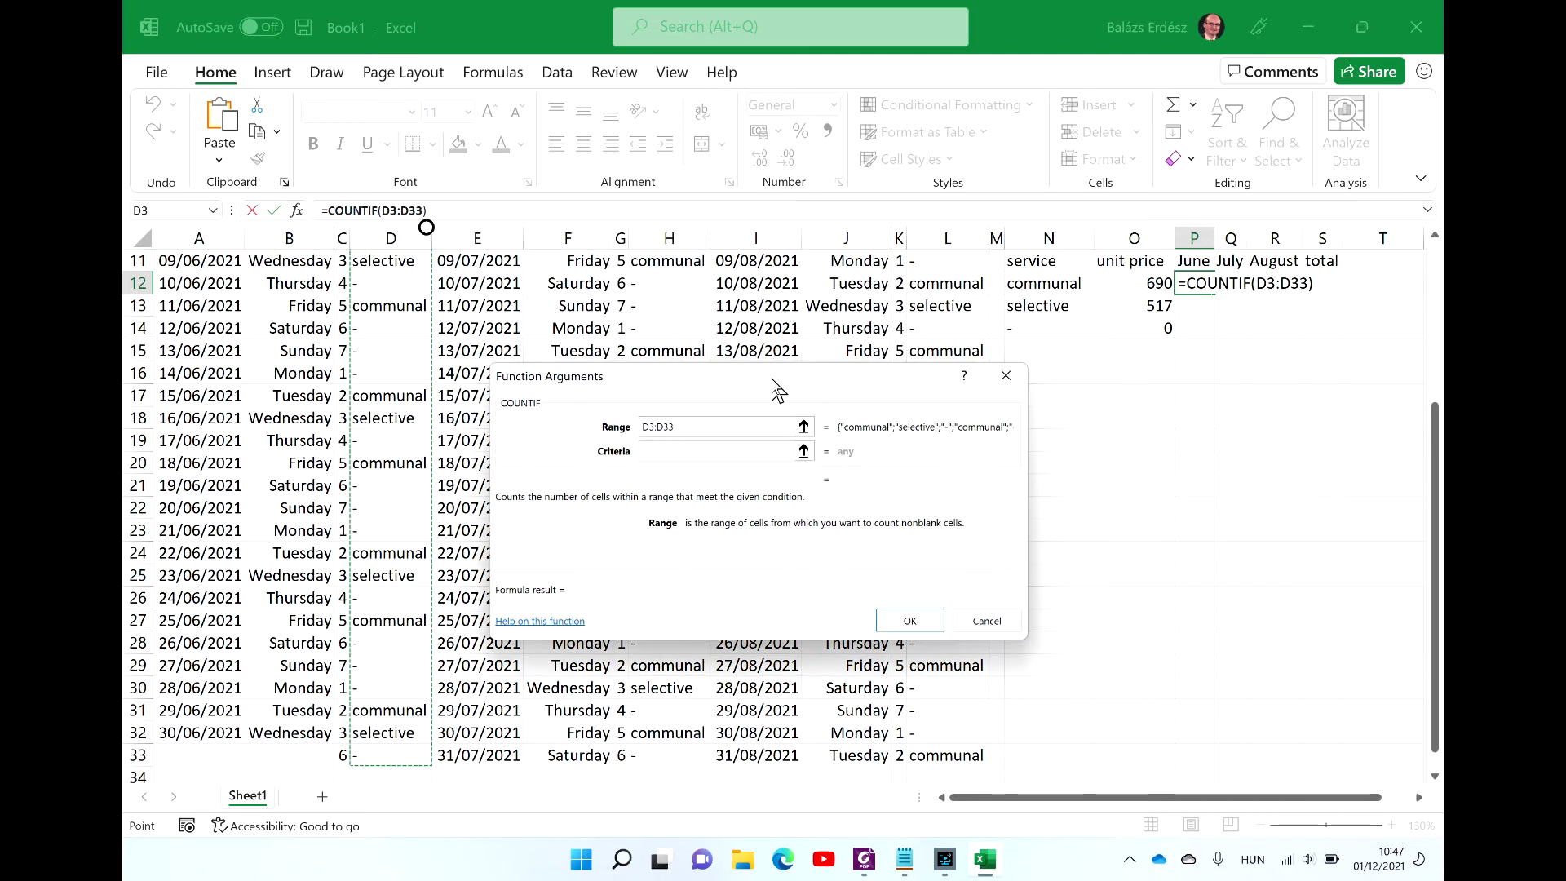
left_click(734, 455)
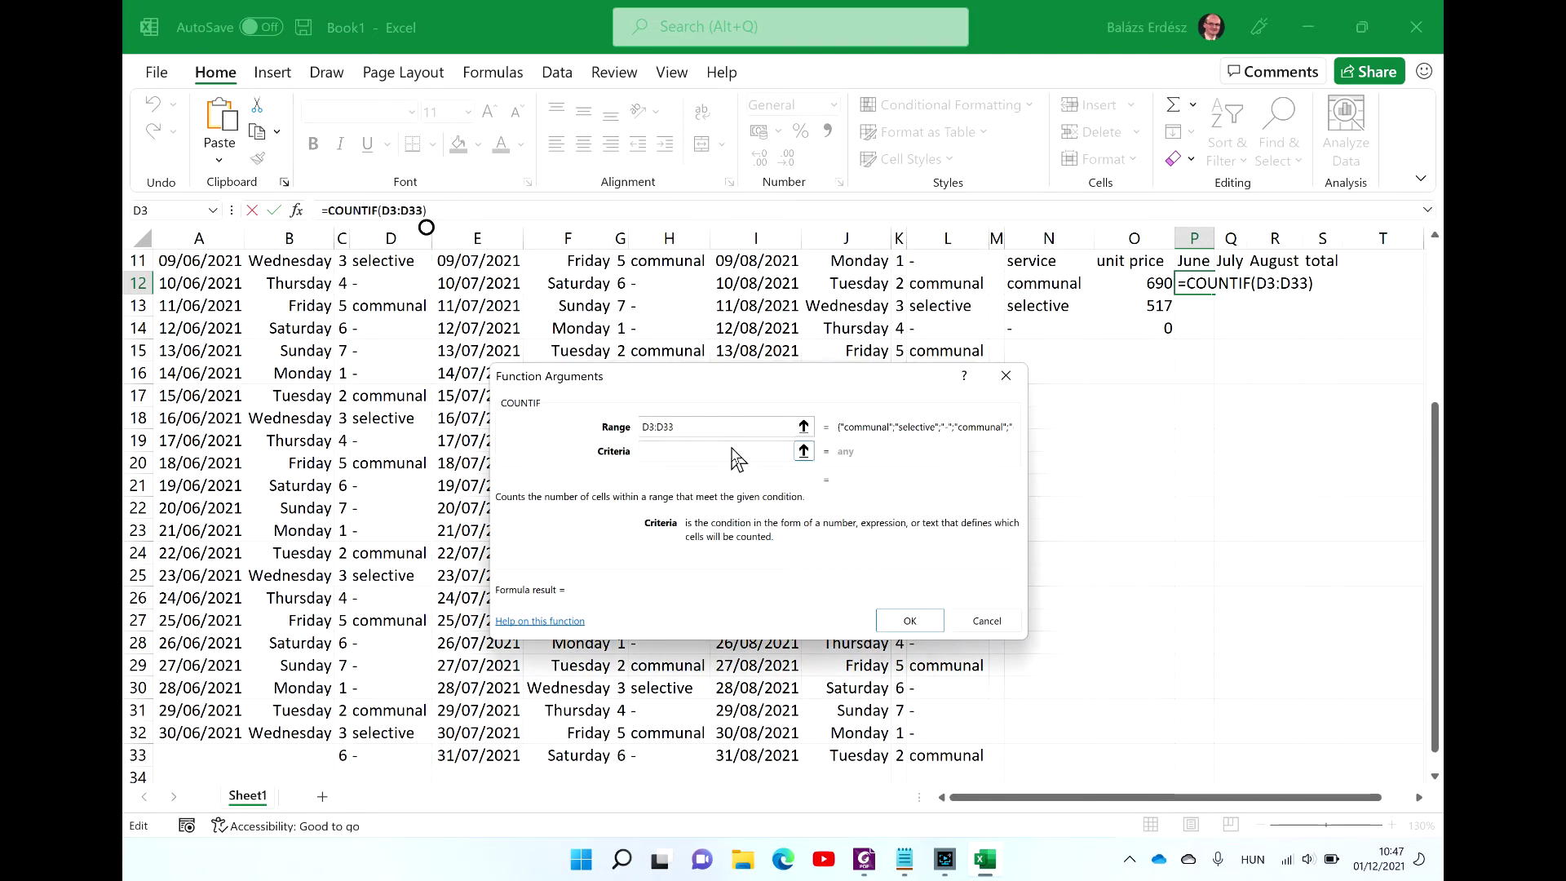
left_click(1059, 283)
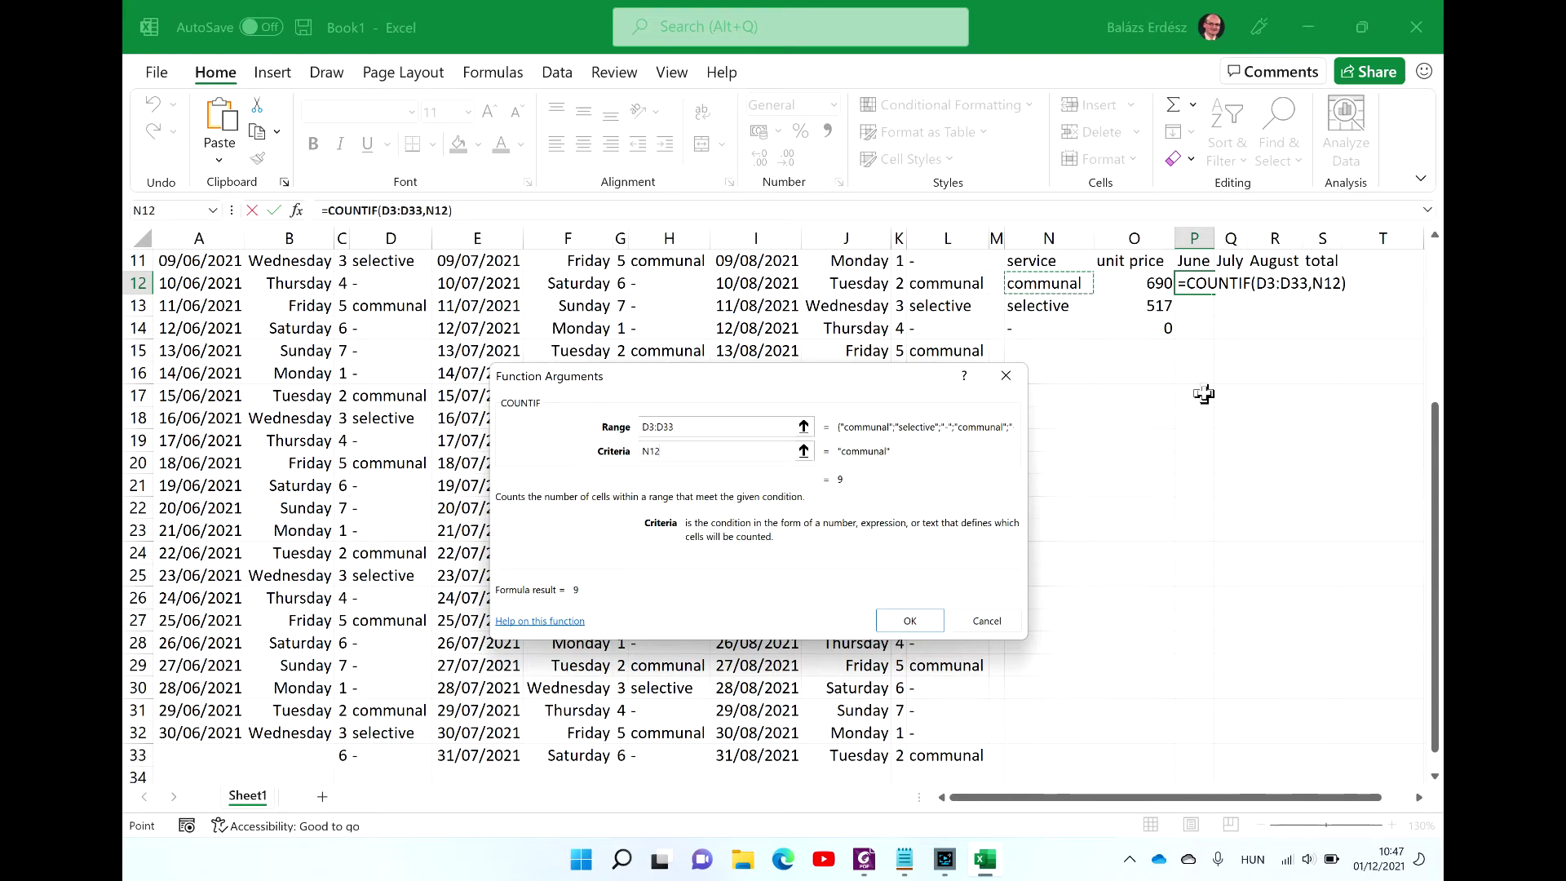
key("Return")
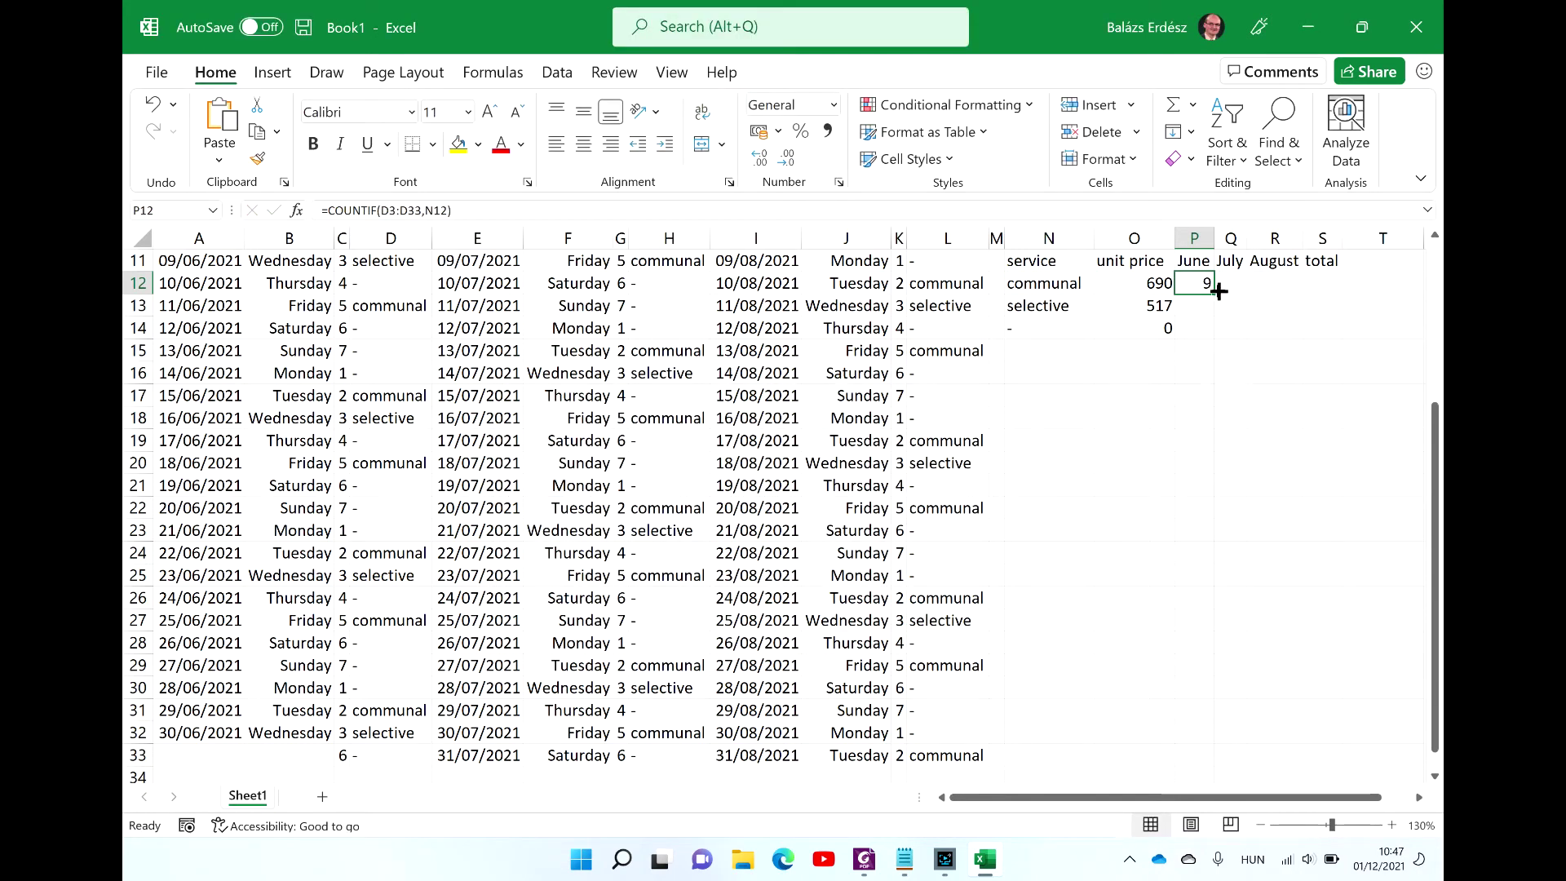
left_click_drag(1218, 291, 1213, 336)
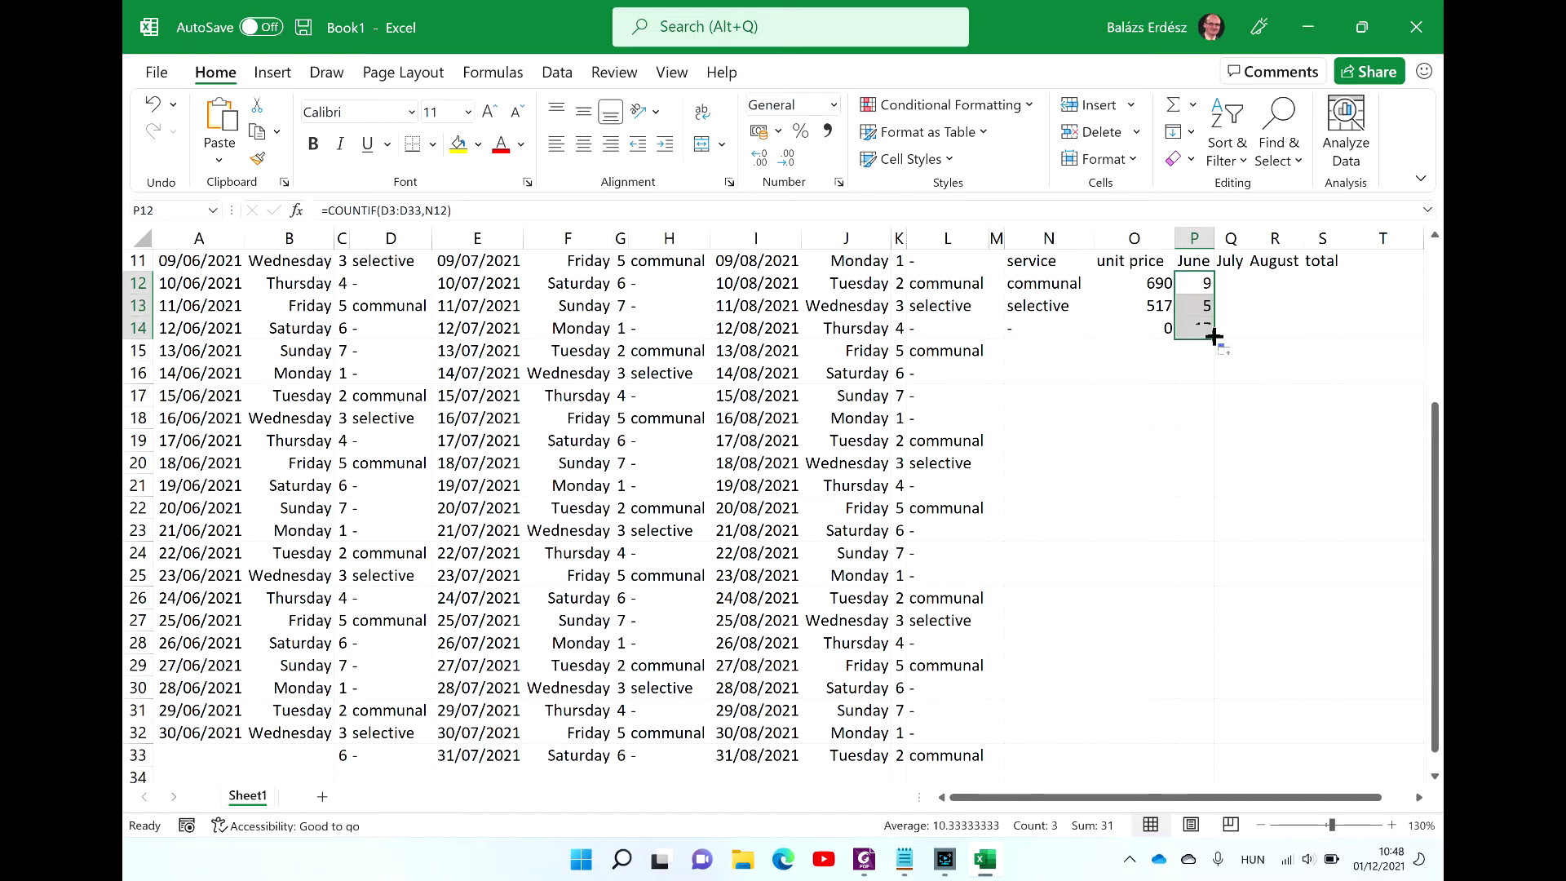
Step: Compare the references in the June COUNTIF formulas of P12 and P13
left_click(1193, 308)
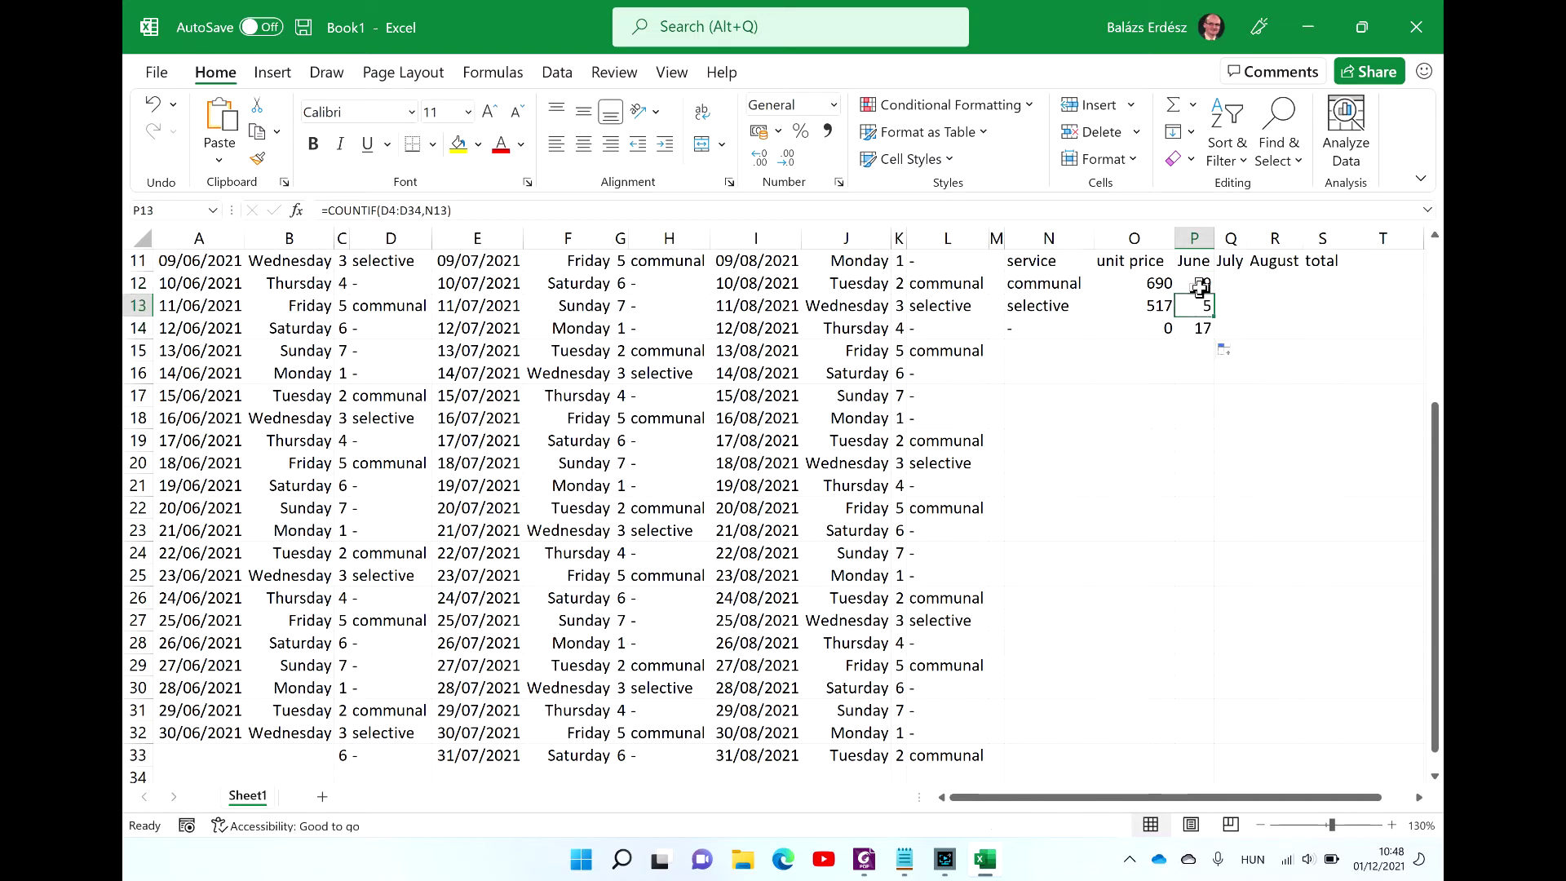
left_click(1199, 286)
left_click(1196, 306)
Step: Start a COUNTIF formula in Q12 for July with H3:H33 as its range
scroll(1195, 306, "up", 2)
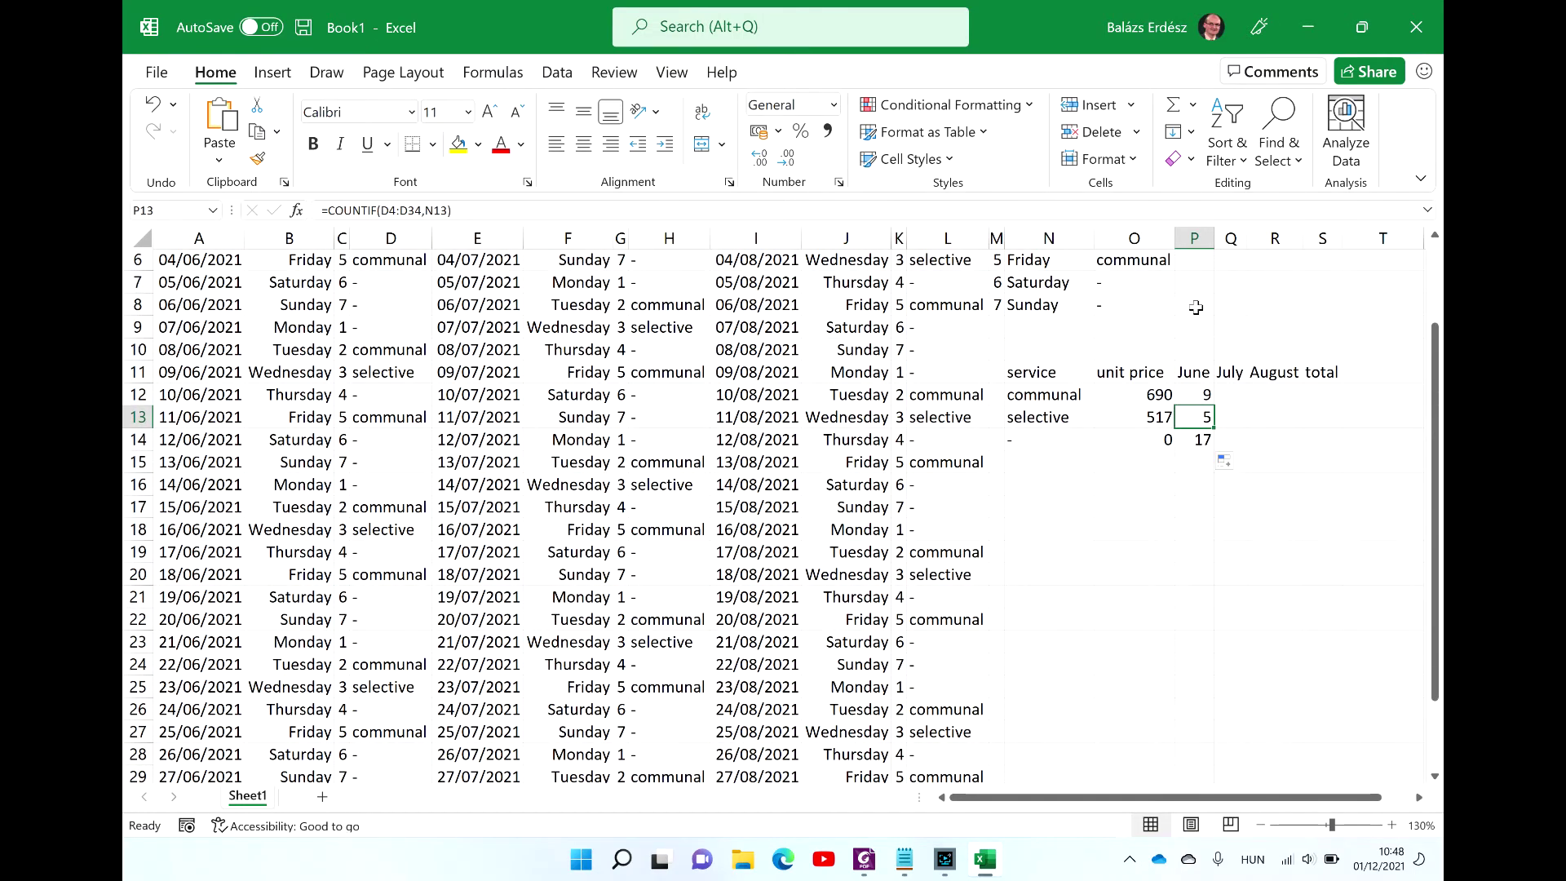
scroll(1196, 306, "up", 2)
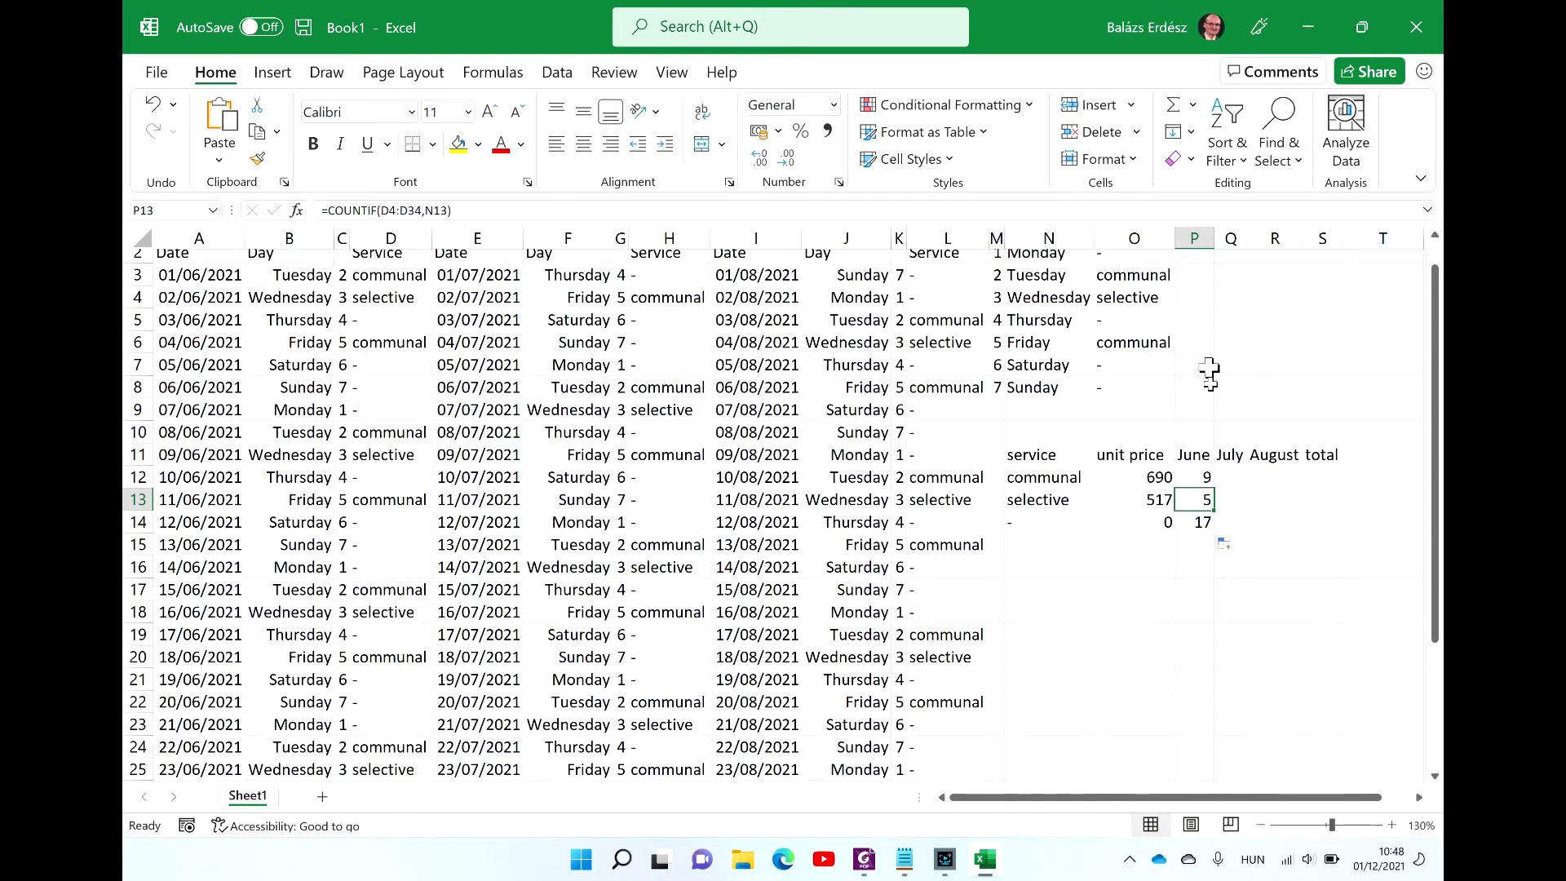
left_click(1236, 473)
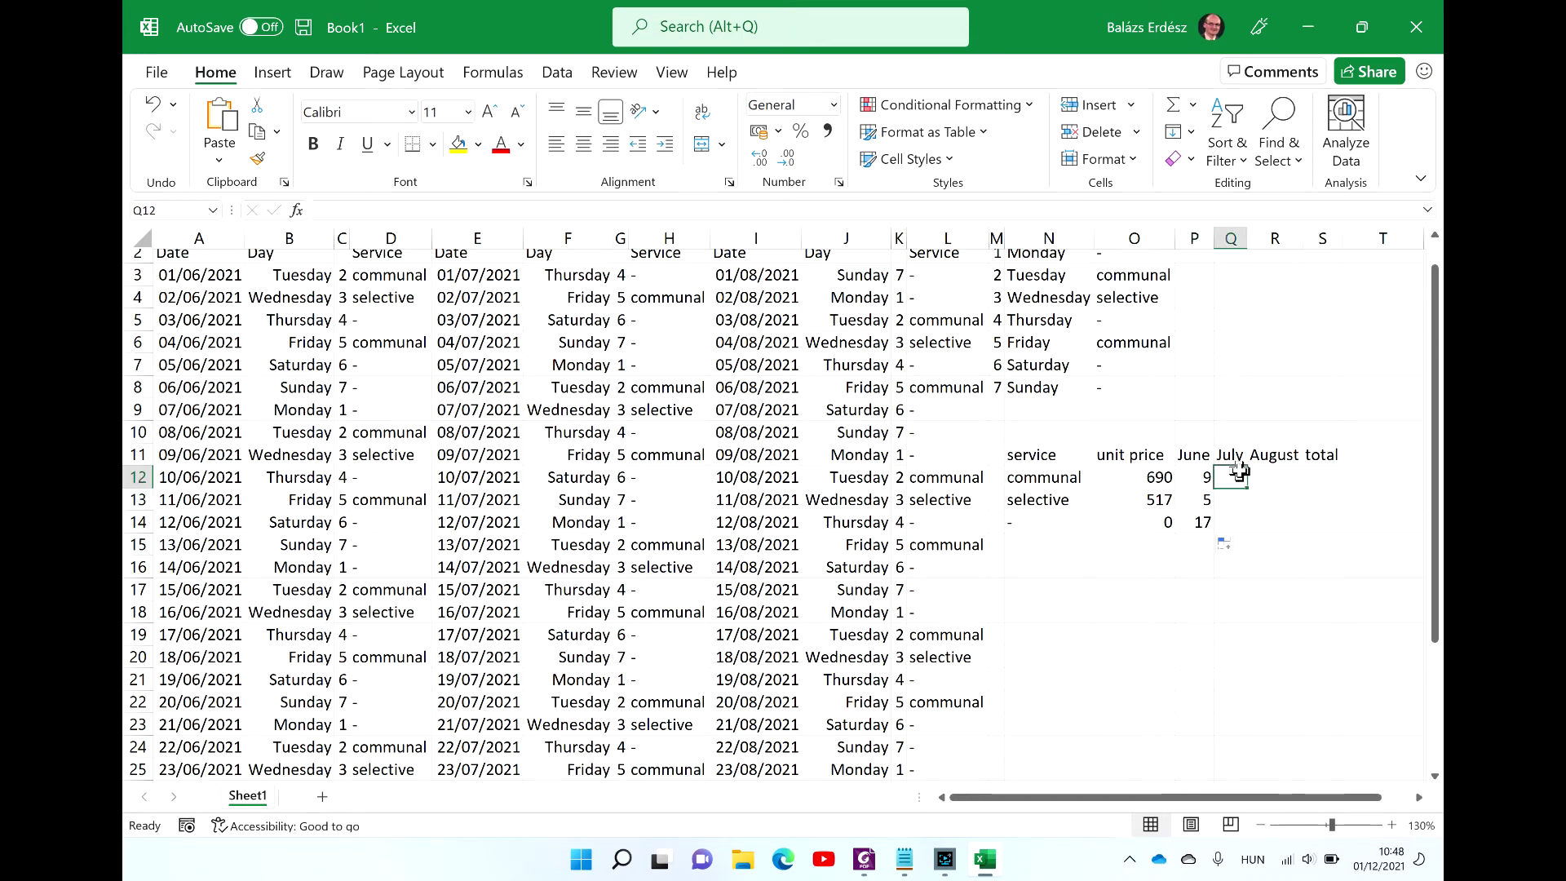
scroll(1328, 561, "up", 1)
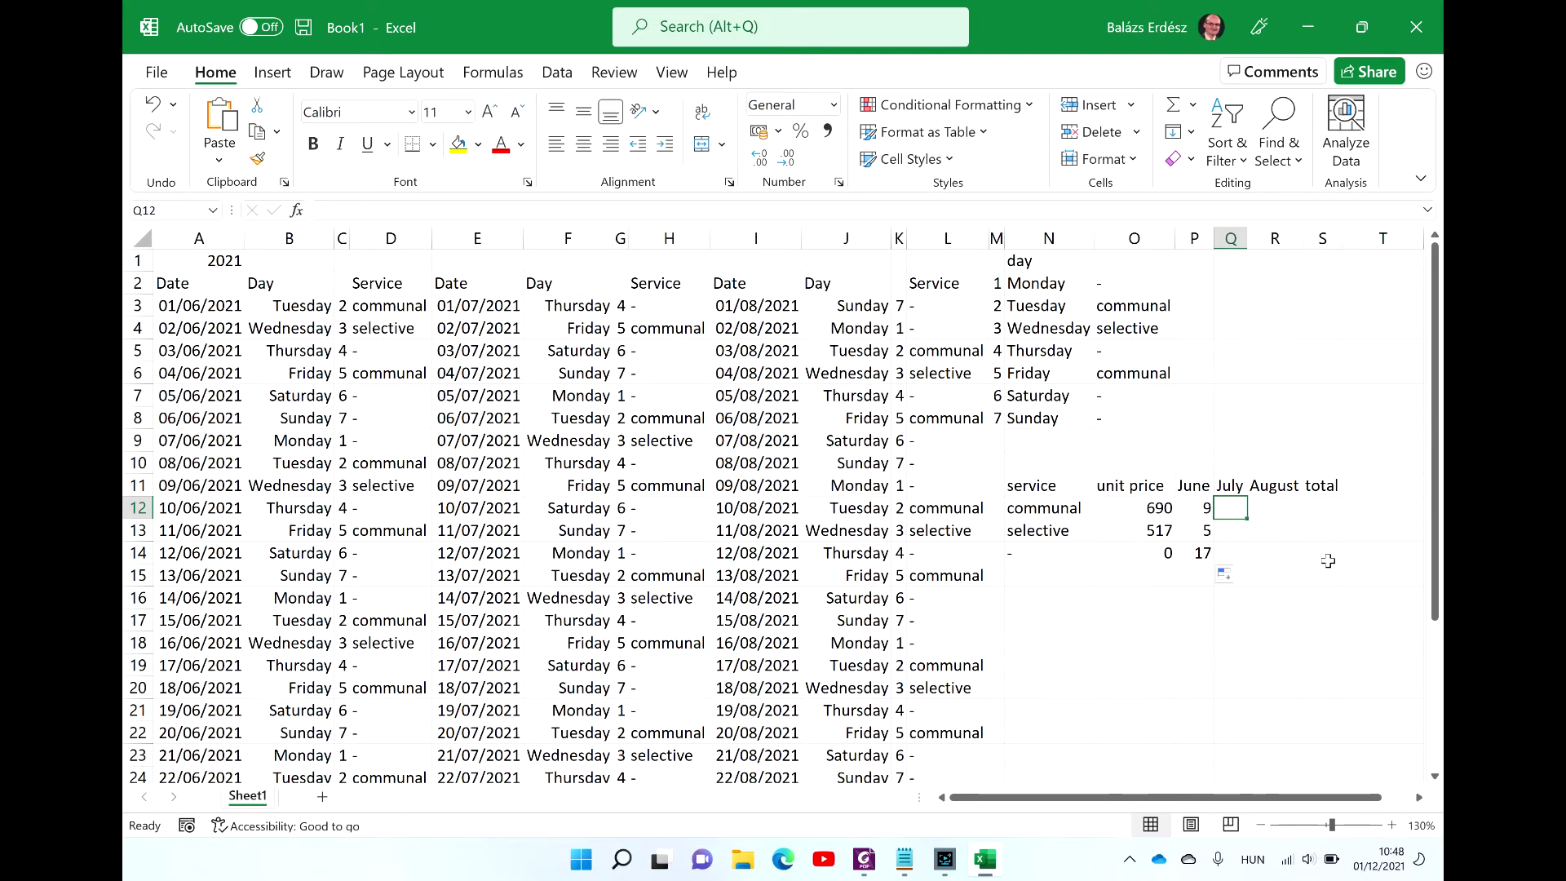
type("=cou")
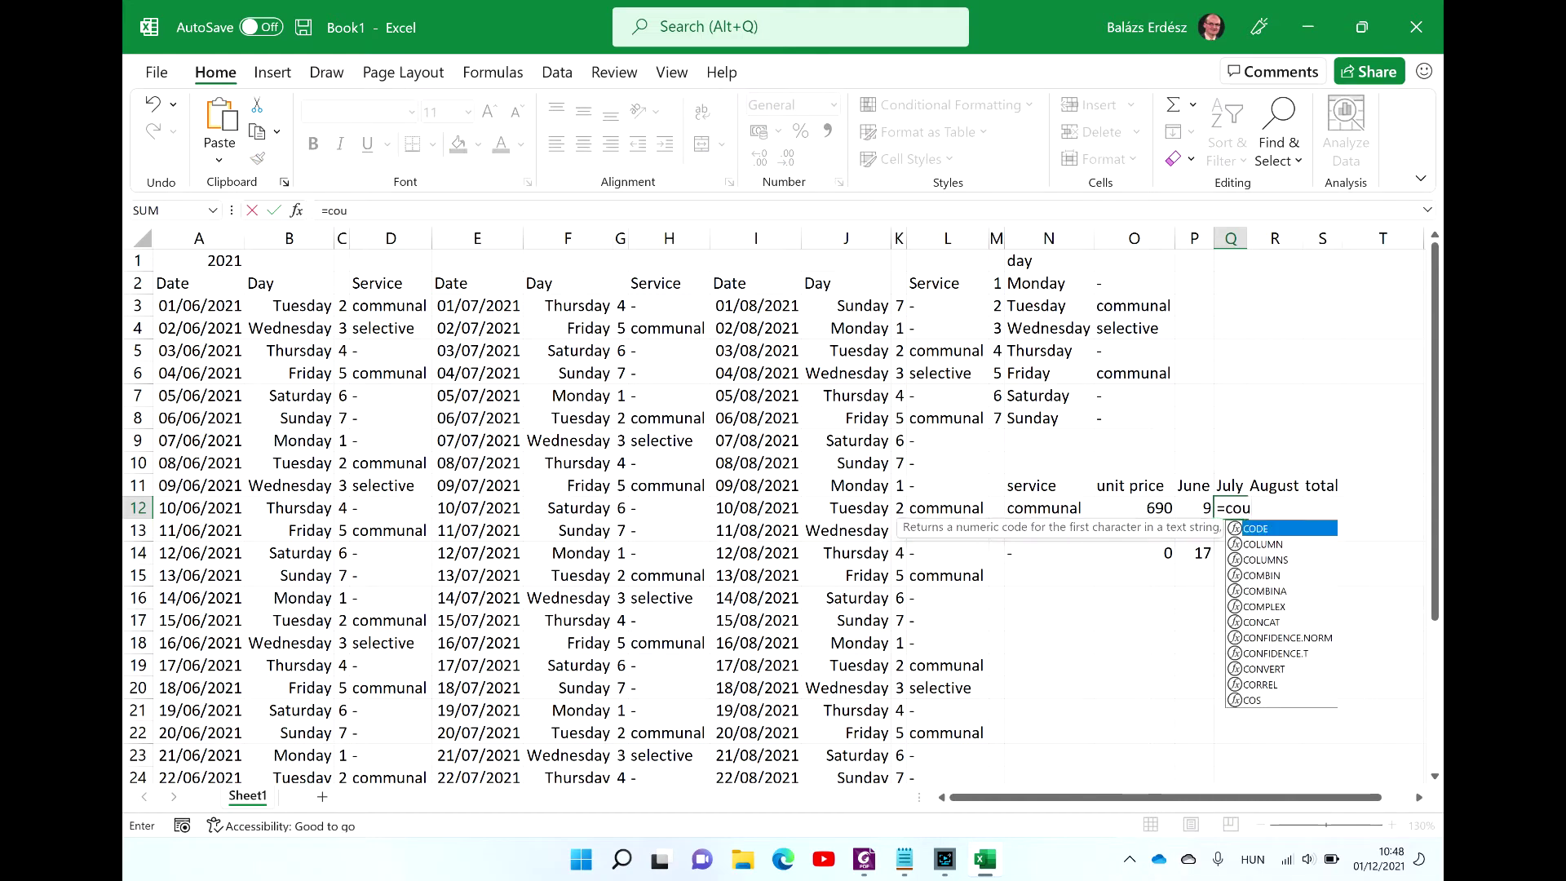
type("ntif")
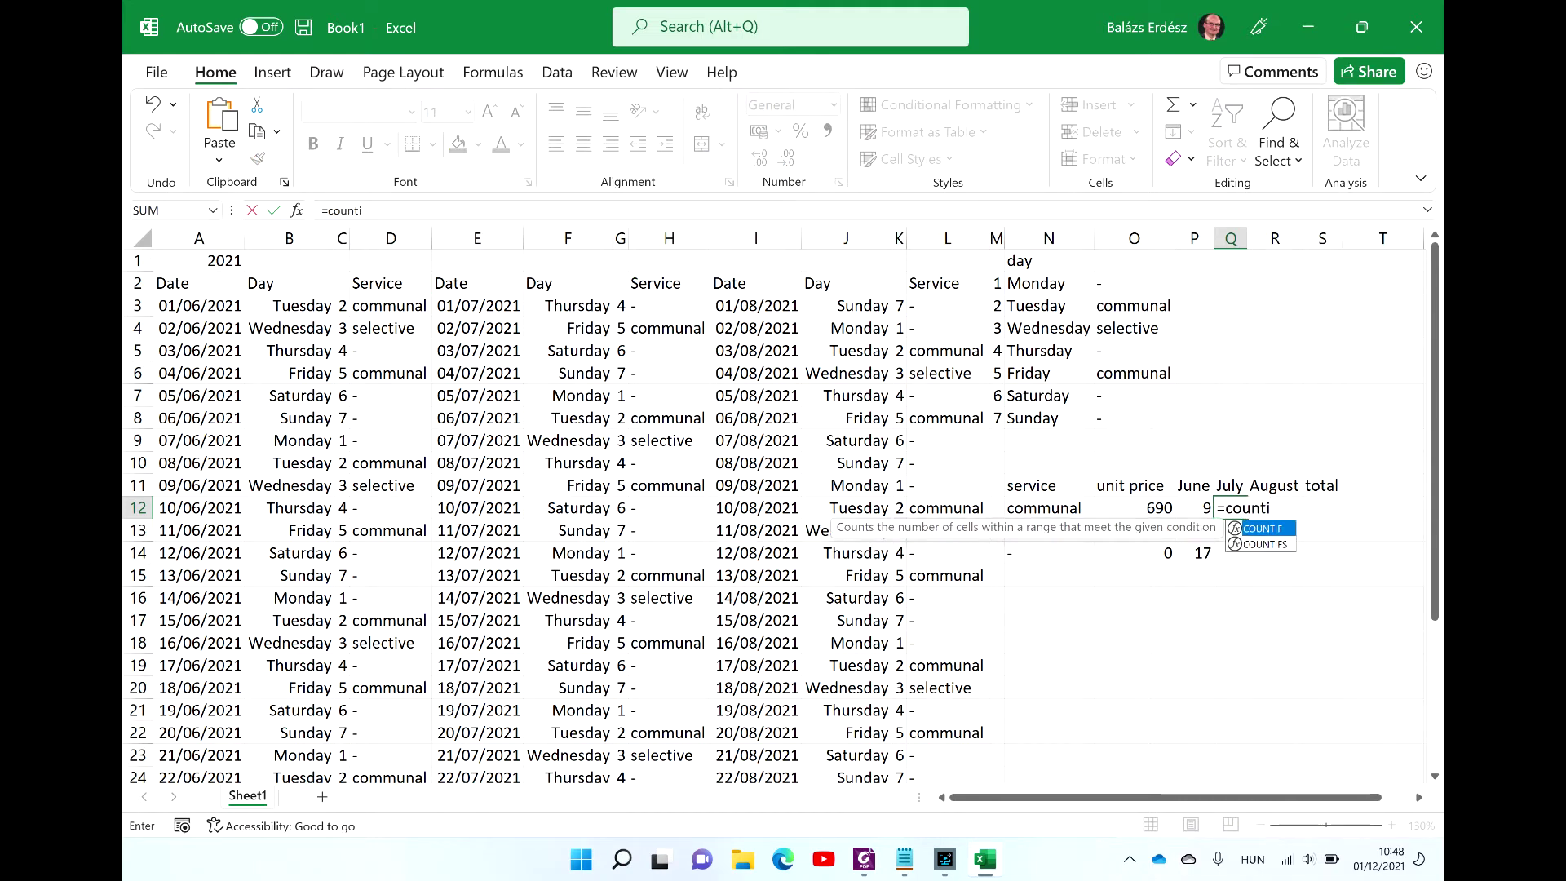
key("Tab")
key("ctrl+a")
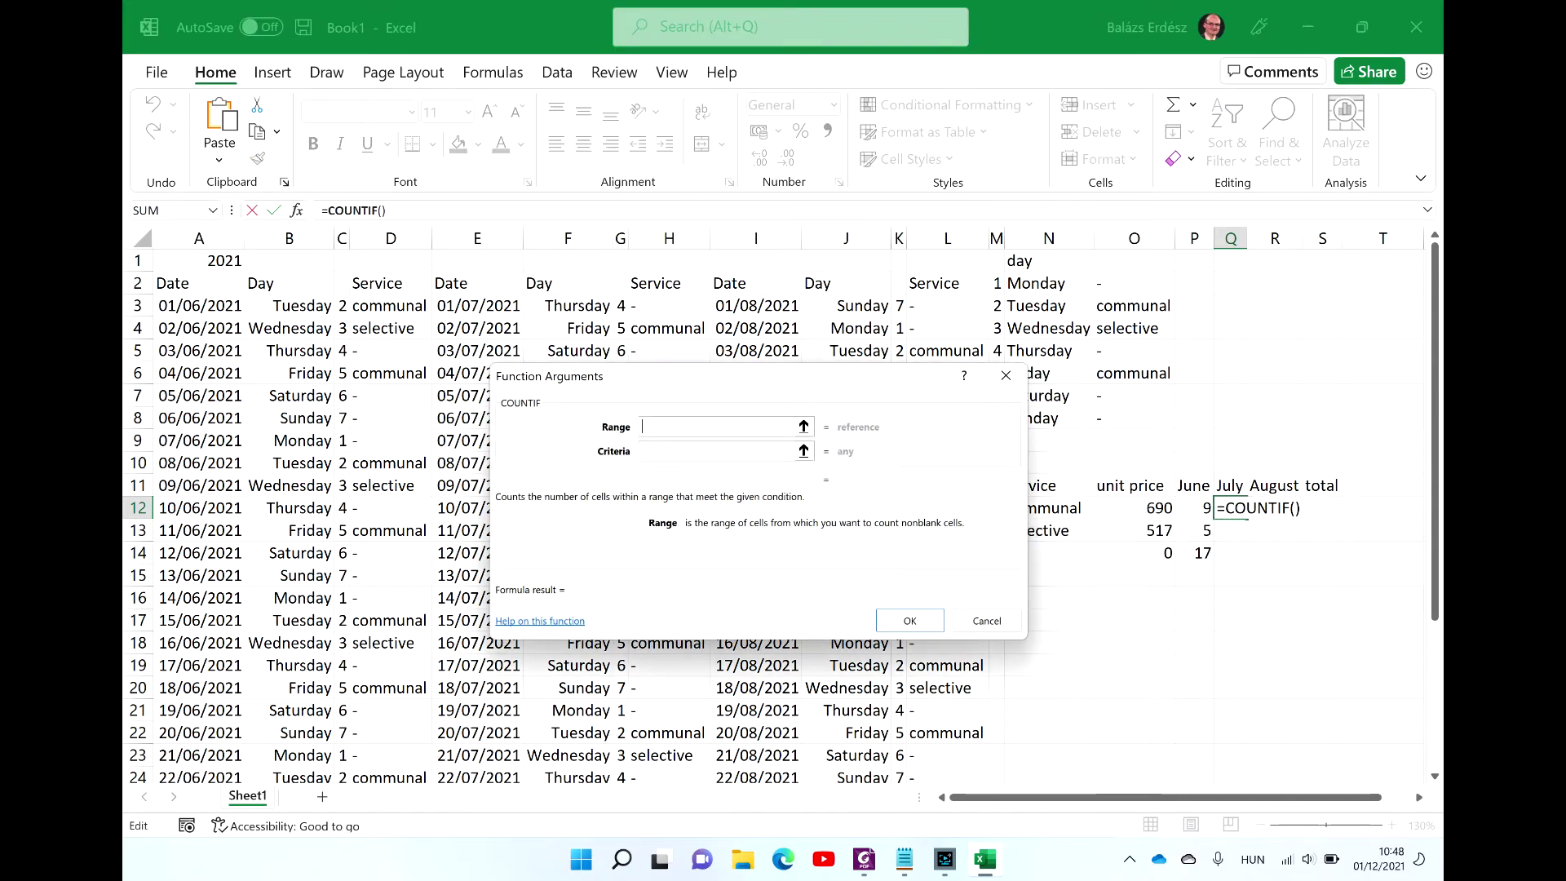
left_click(669, 303)
key("ctrl+shift+Down")
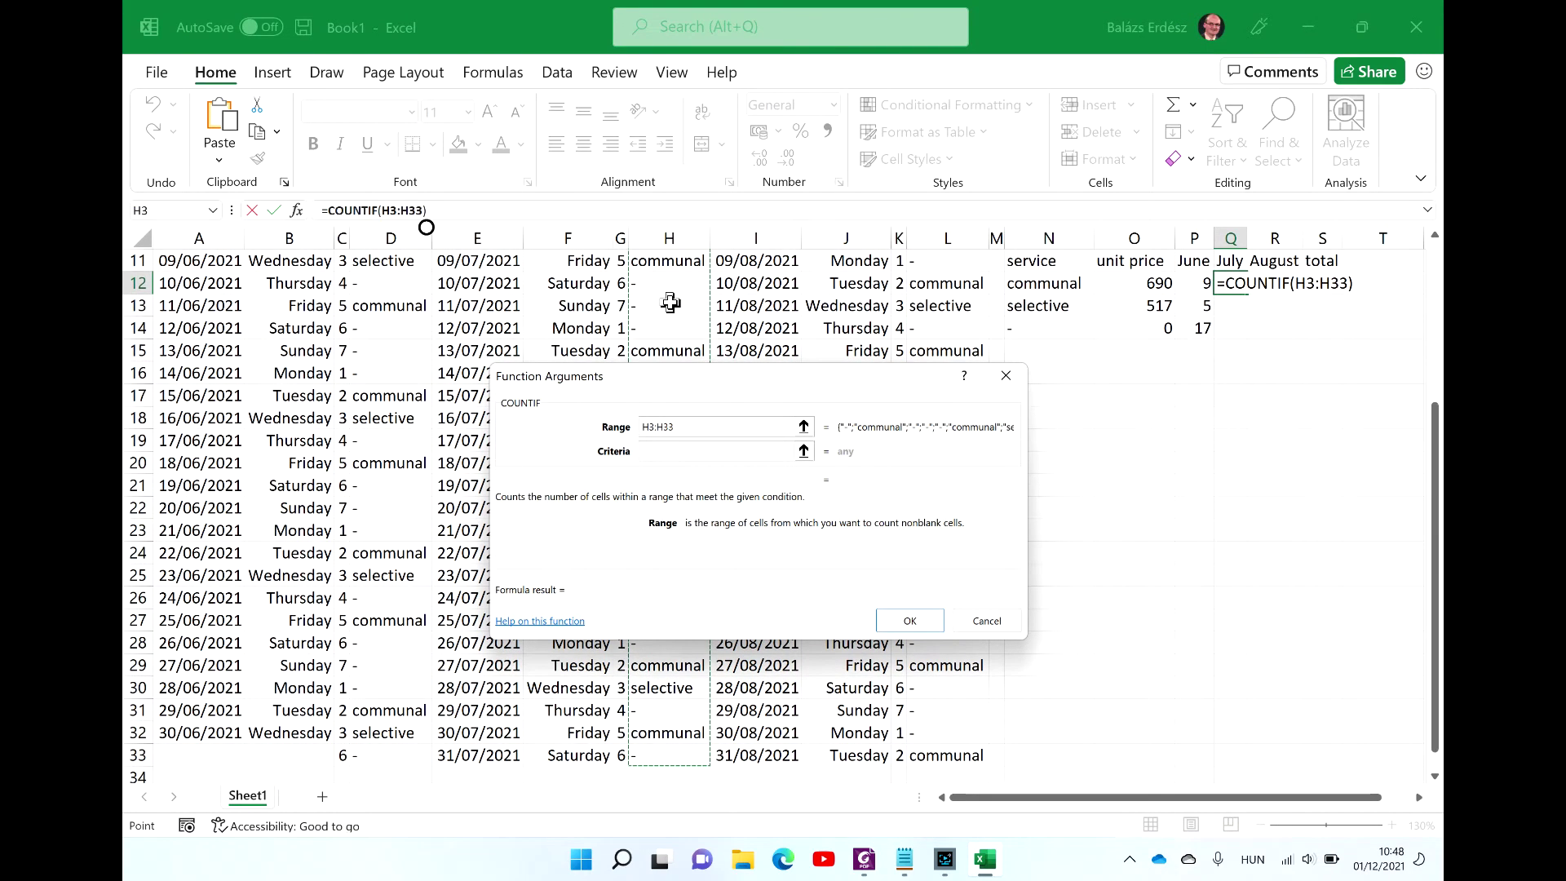
Step: Complete the July COUNTIF with criterion N12 and fill it down to Q14
left_click(690, 451)
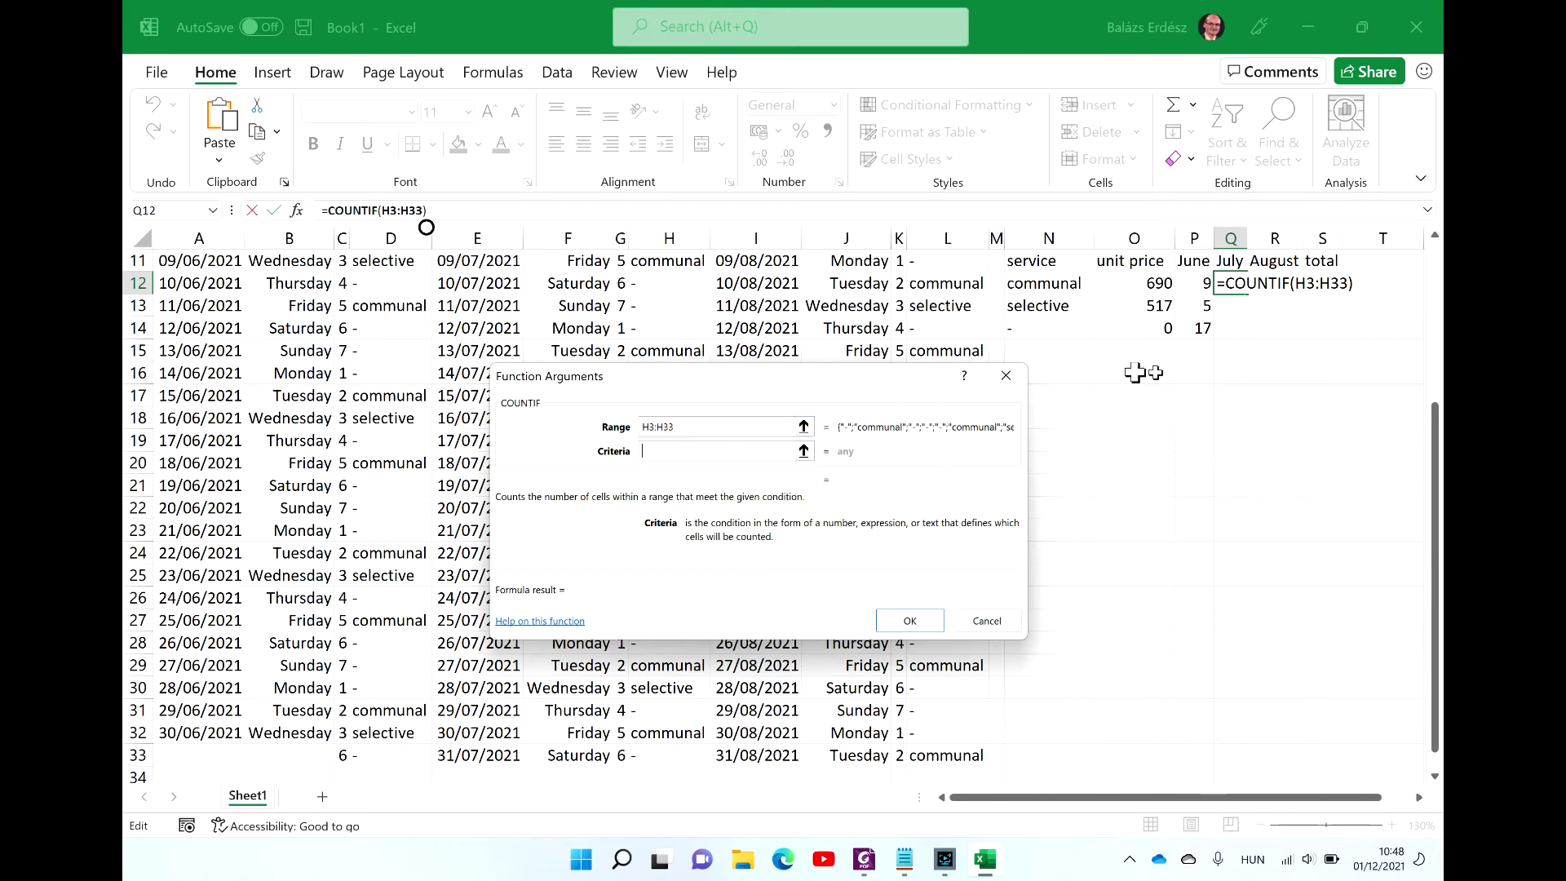
left_click(1060, 285)
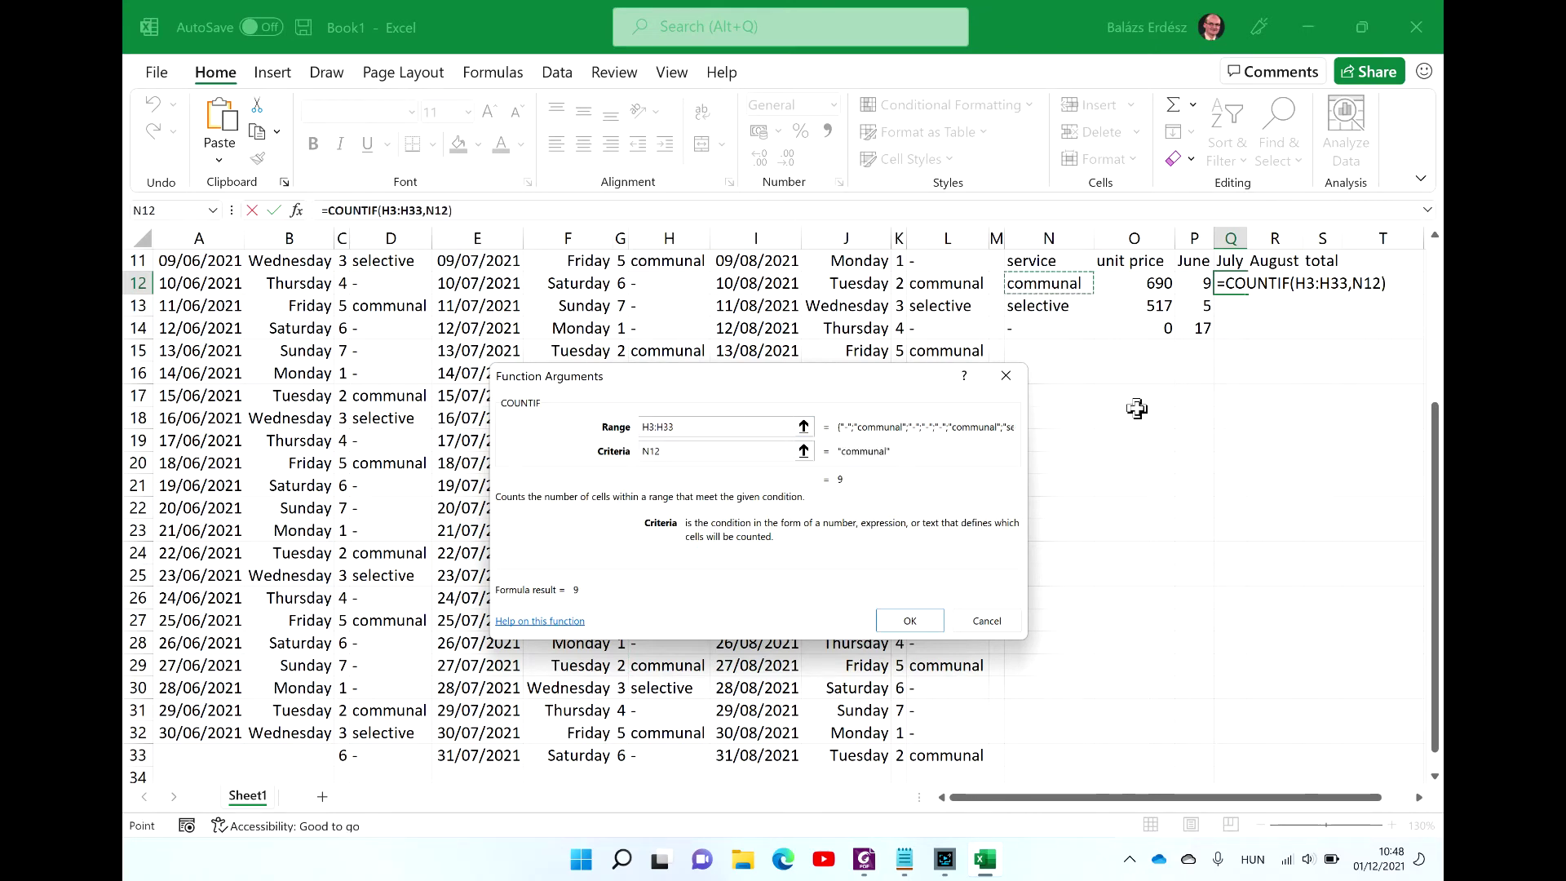
key("Return")
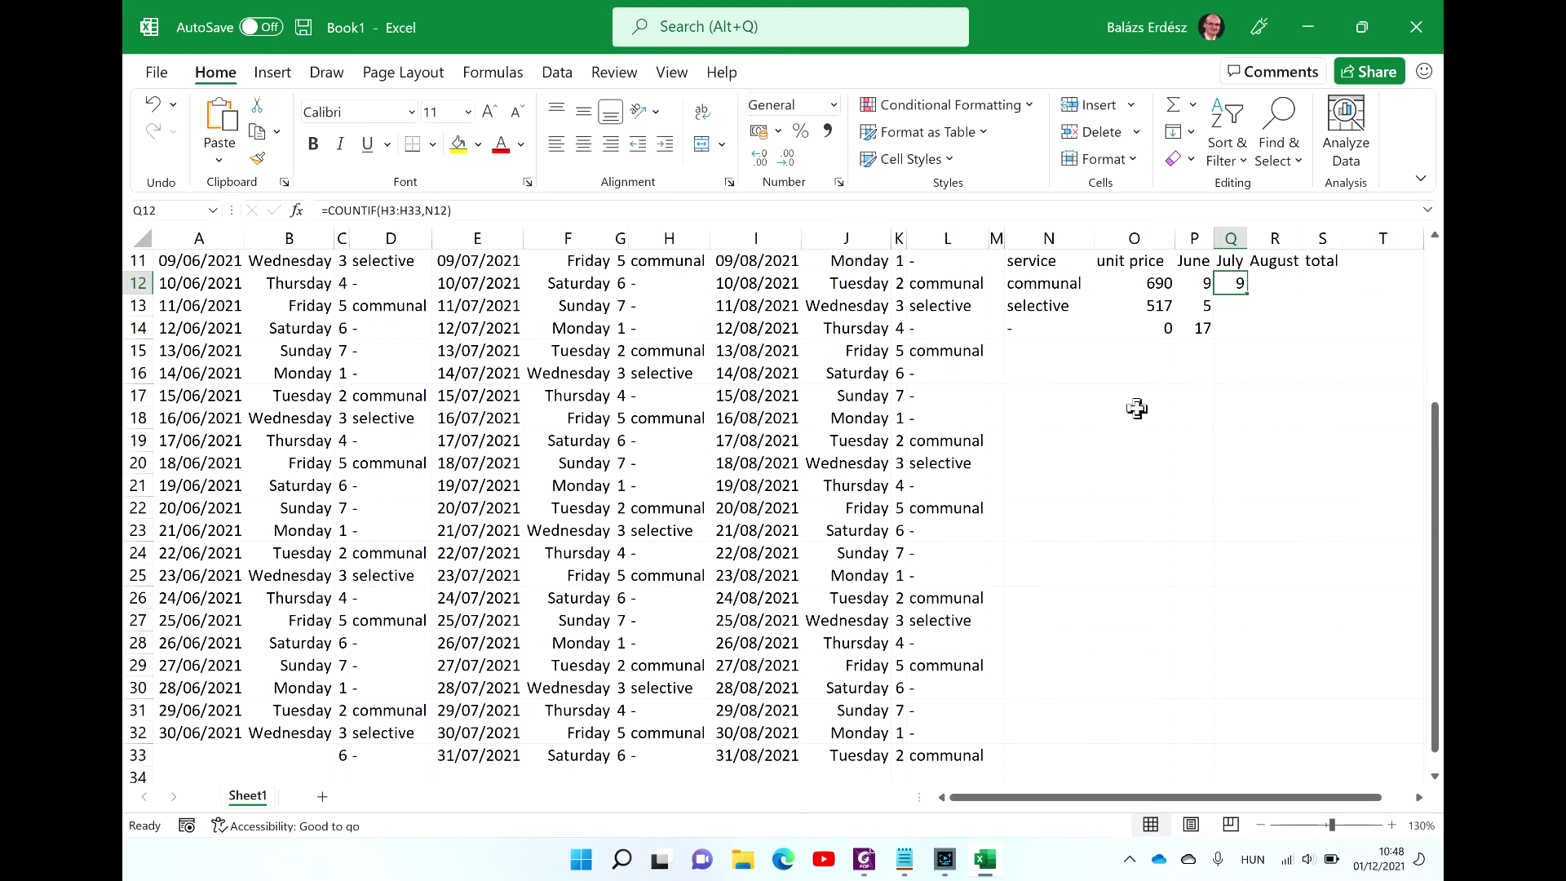
left_click_drag(1250, 291, 1248, 334)
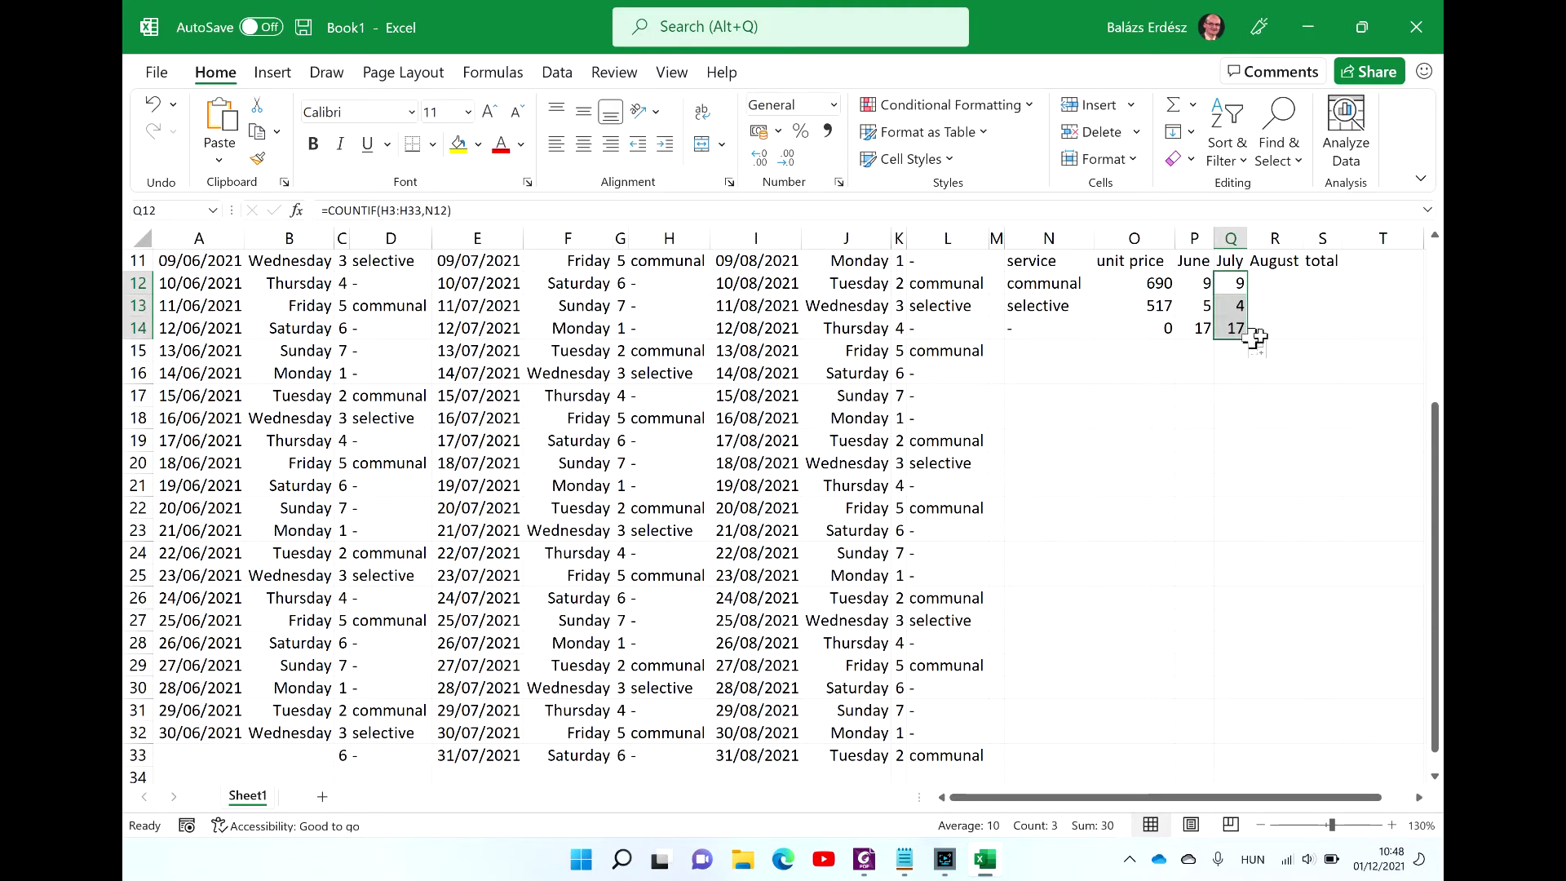
Step: Start a COUNTIF formula in R12 for August with L3:L33 as its range
left_click(1289, 283)
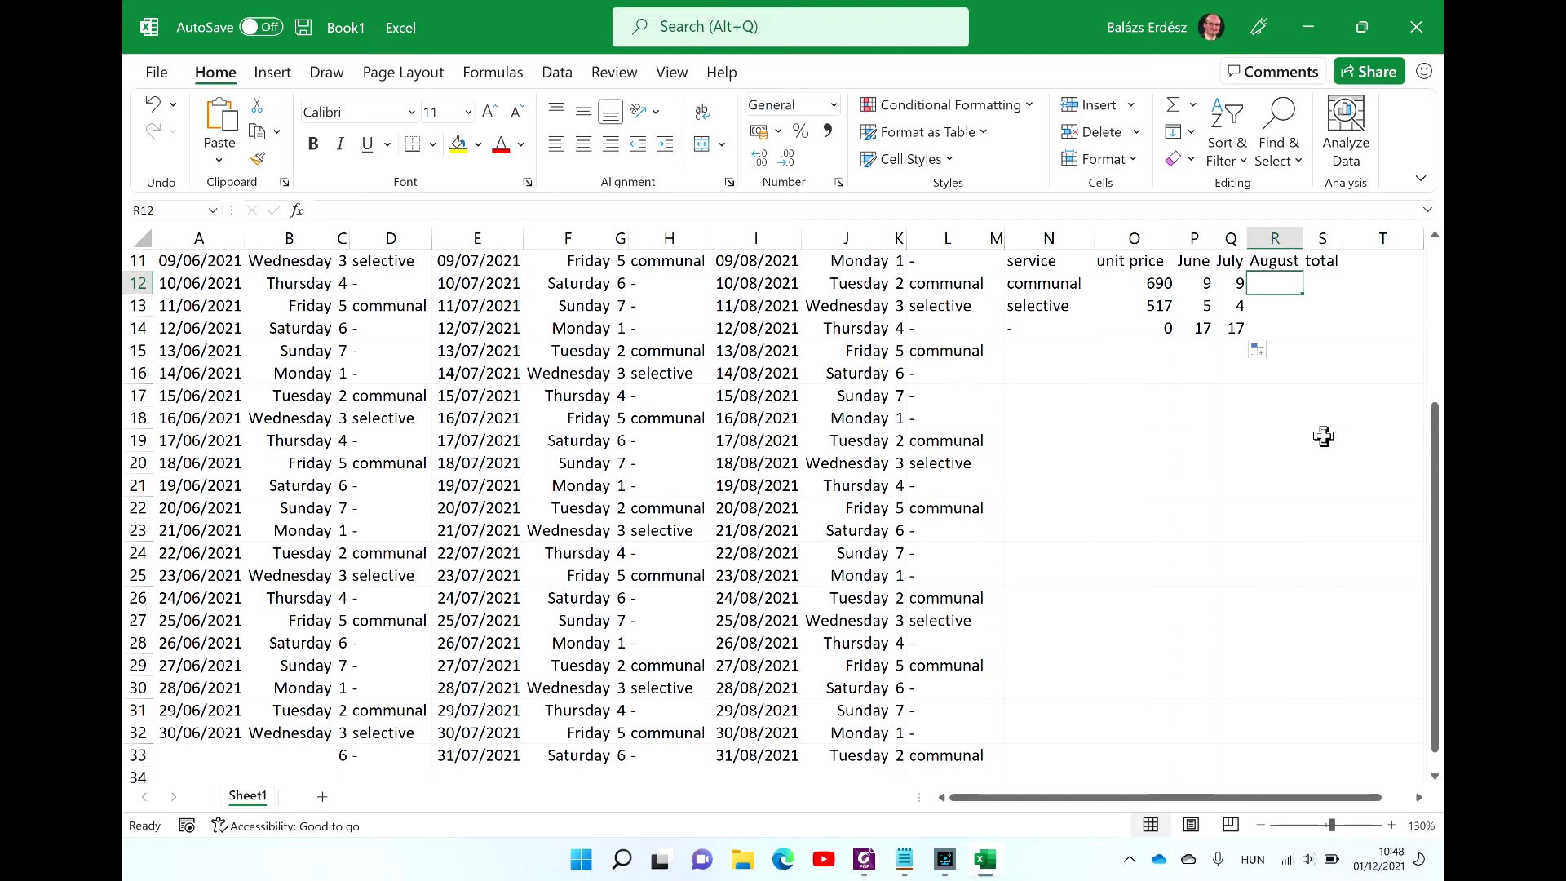
type("=cou")
type("ntif")
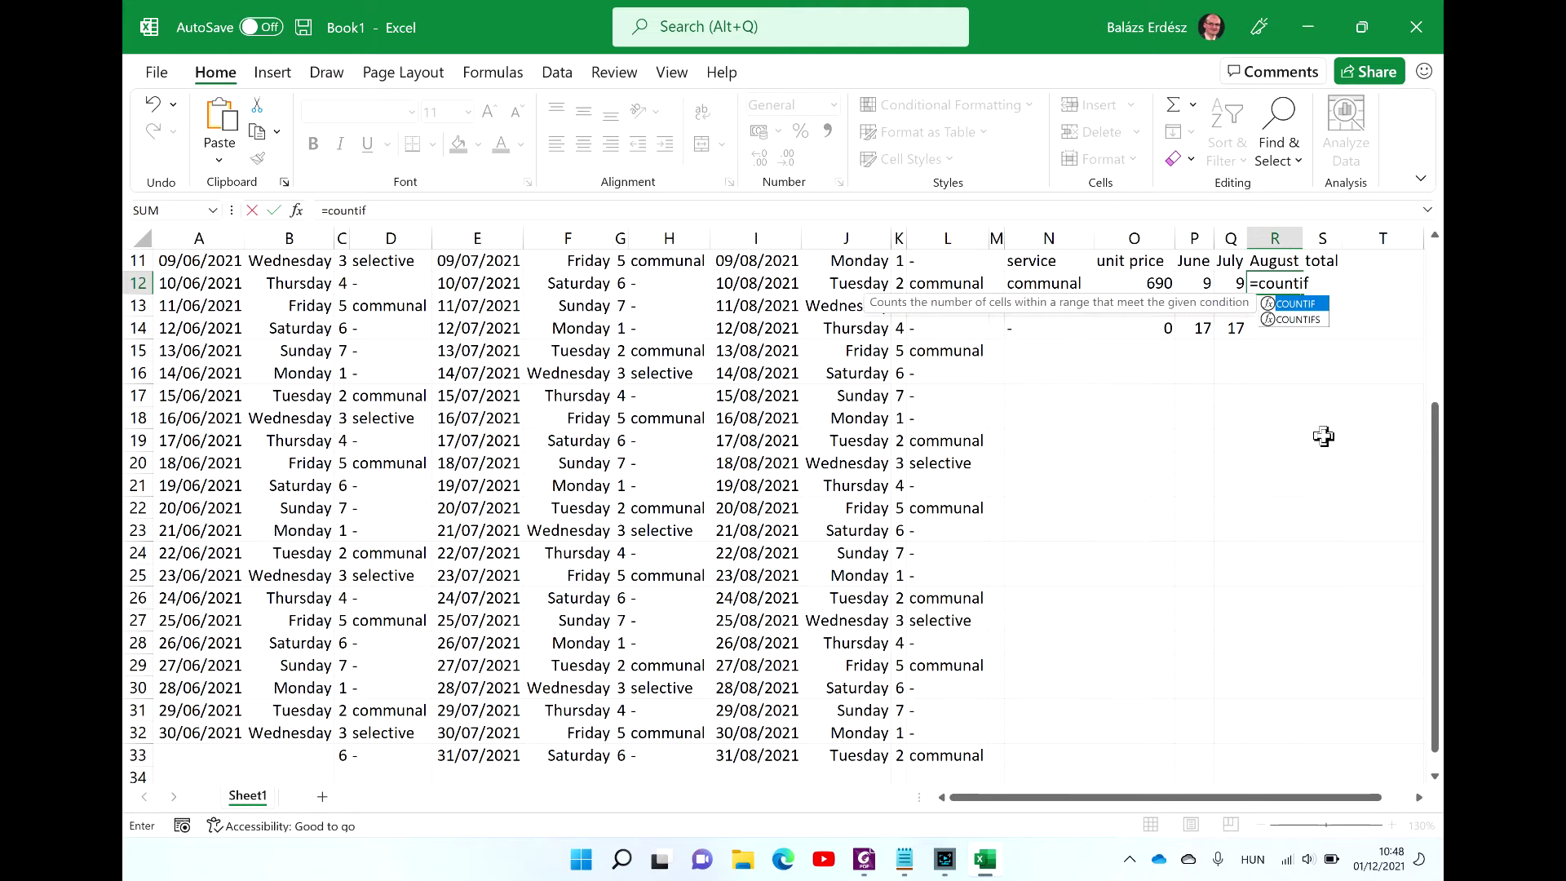
key("Tab")
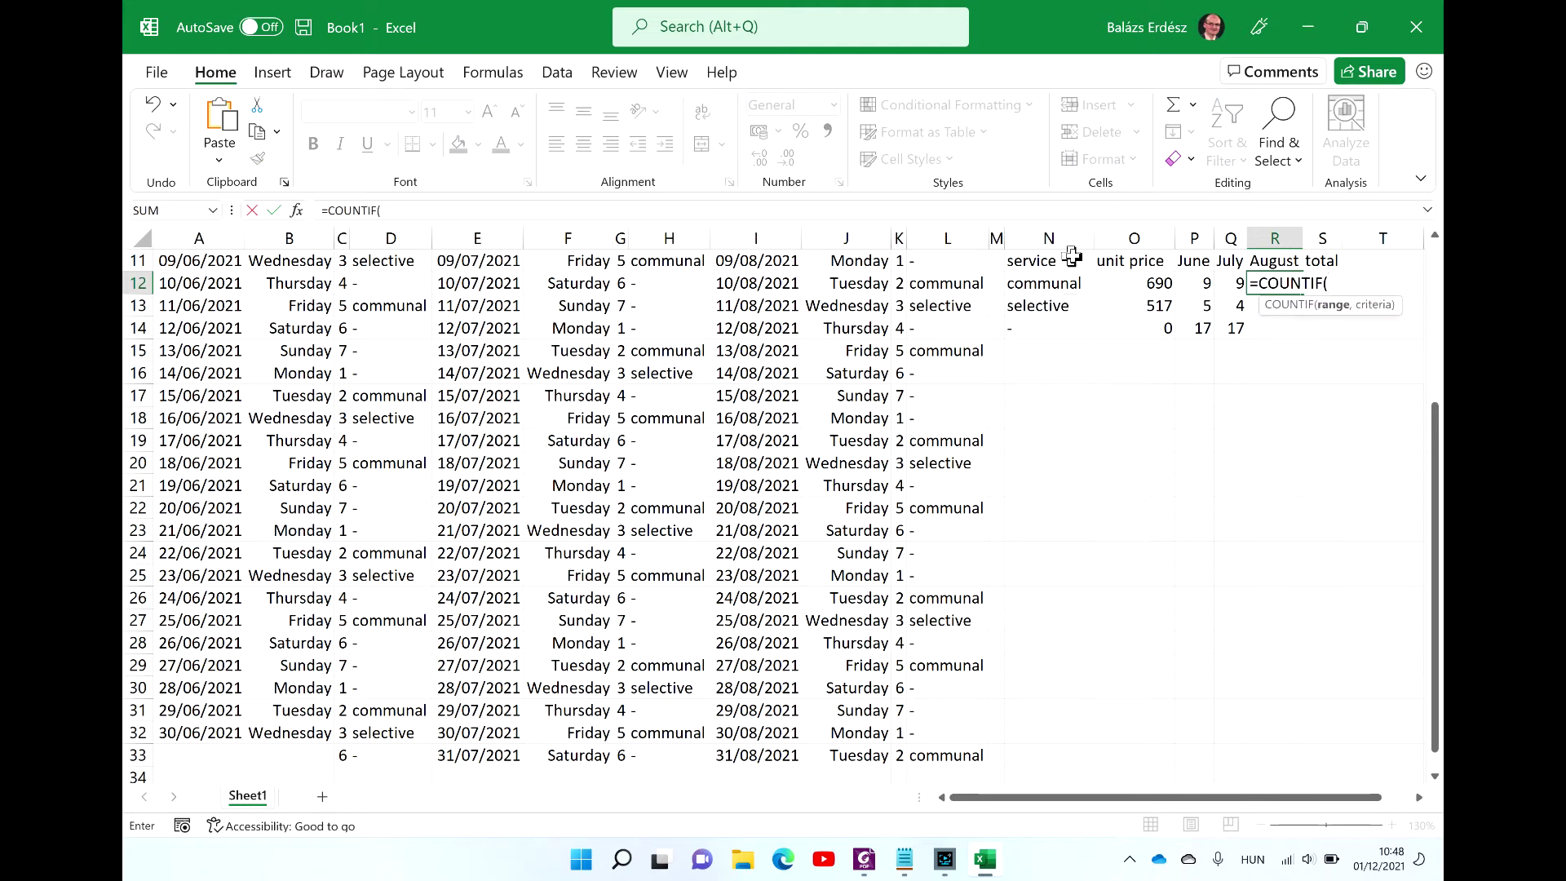
key("ctrl+a")
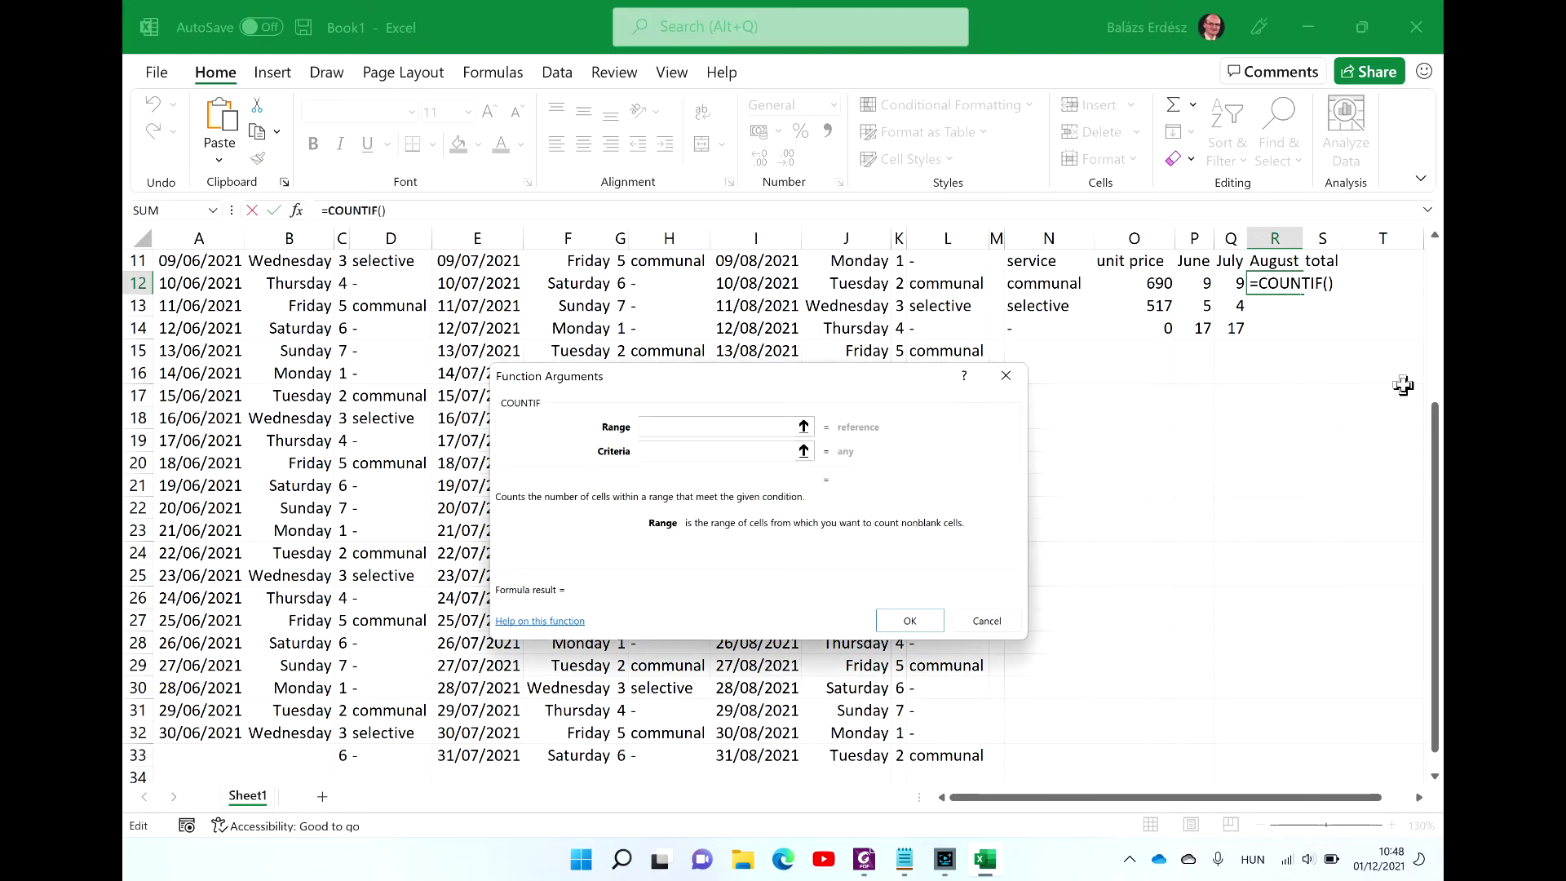
scroll(1440, 273, "up", 2)
scroll(1439, 273, "up", 1)
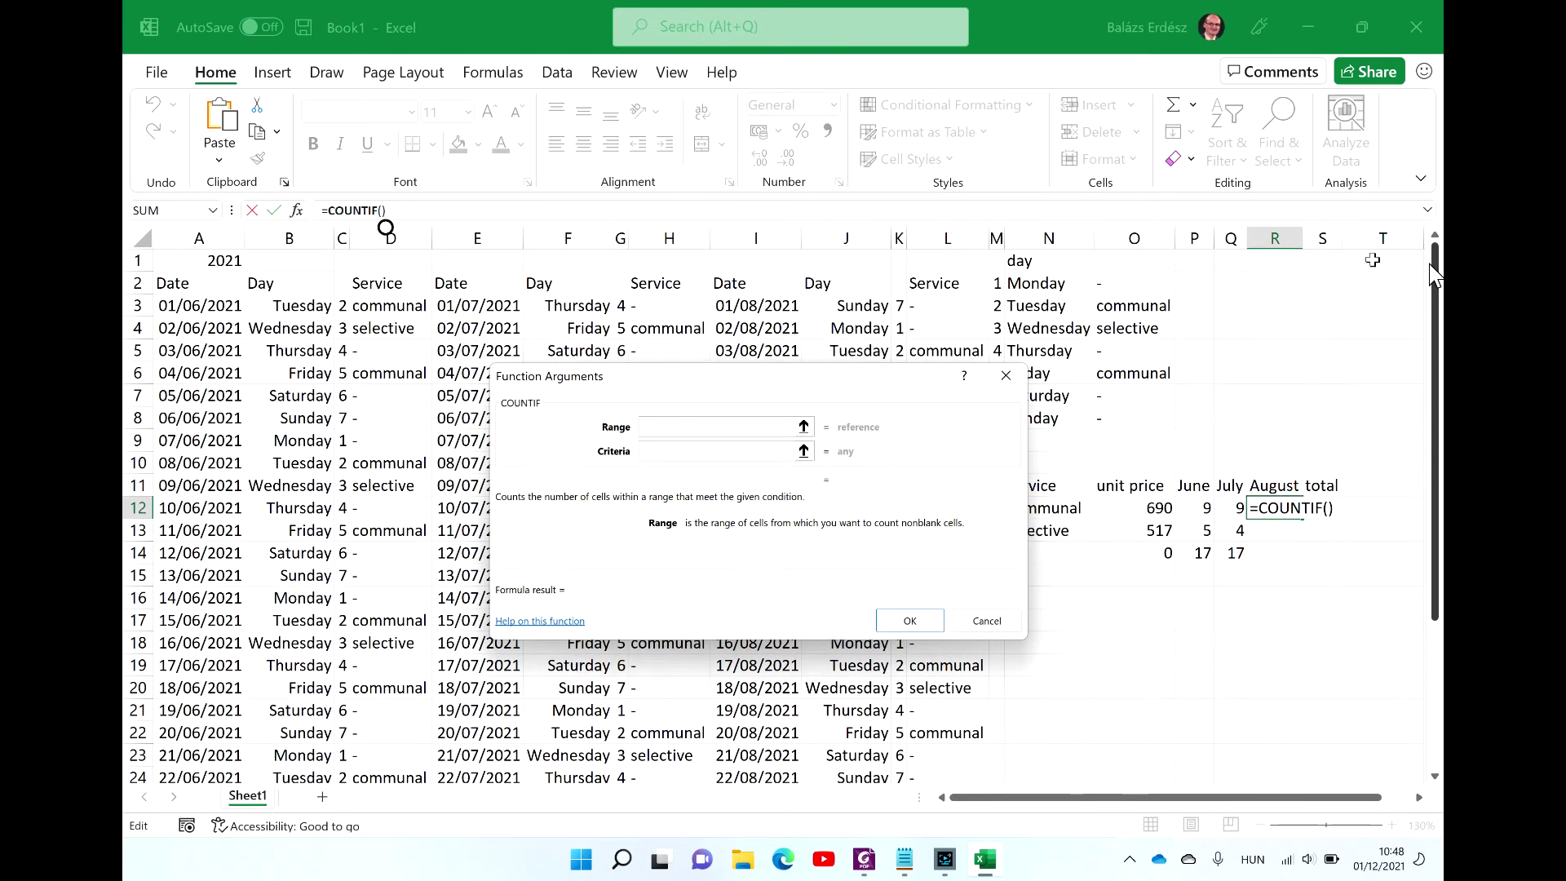
left_click(953, 305)
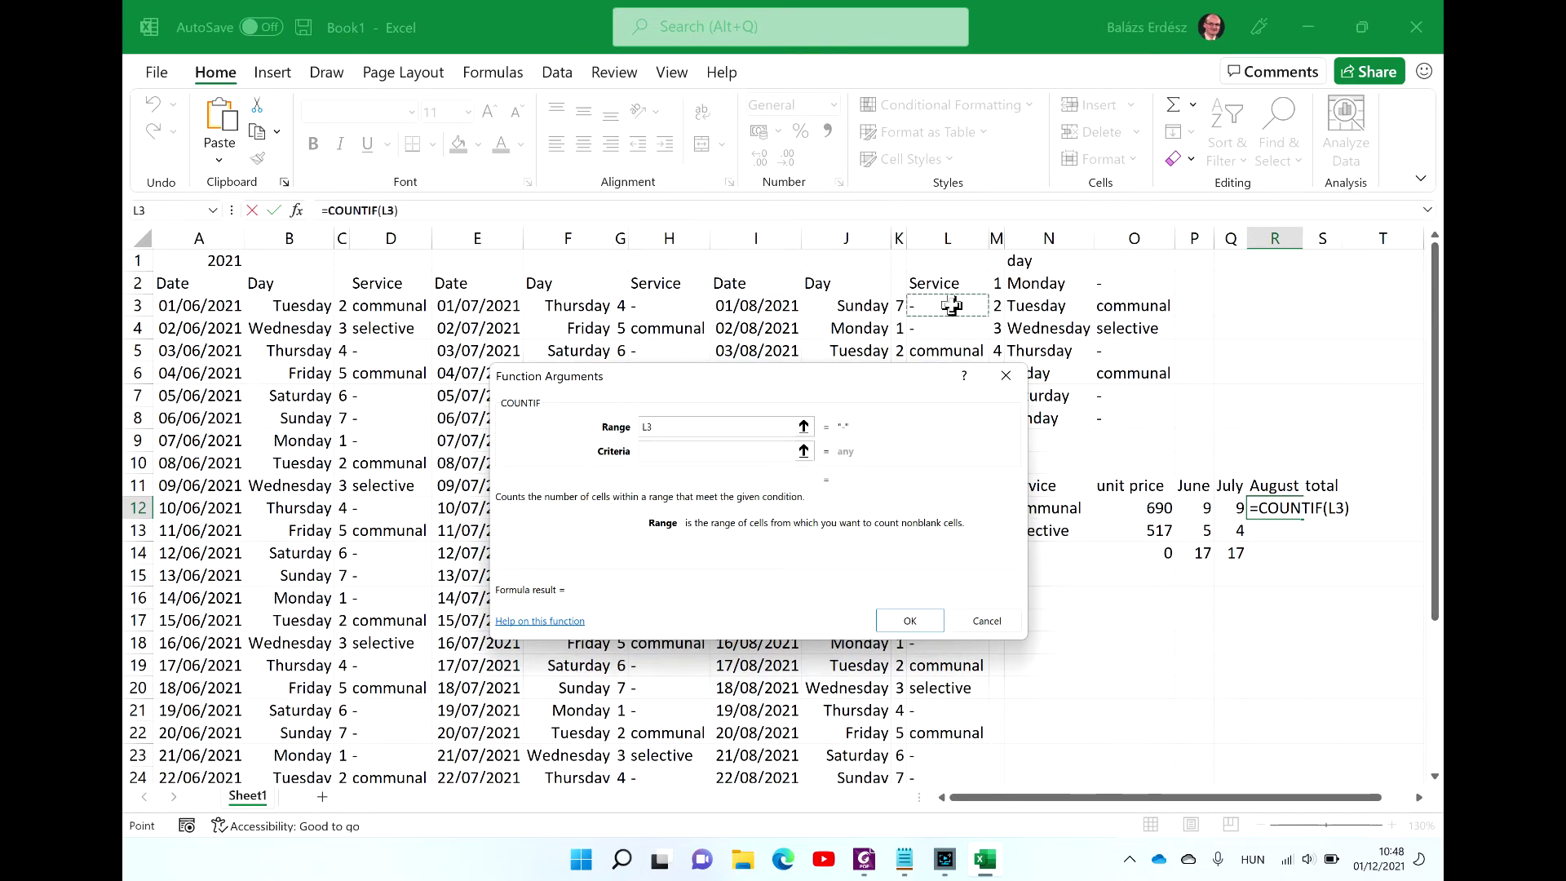
key("ctrl+shift+Down")
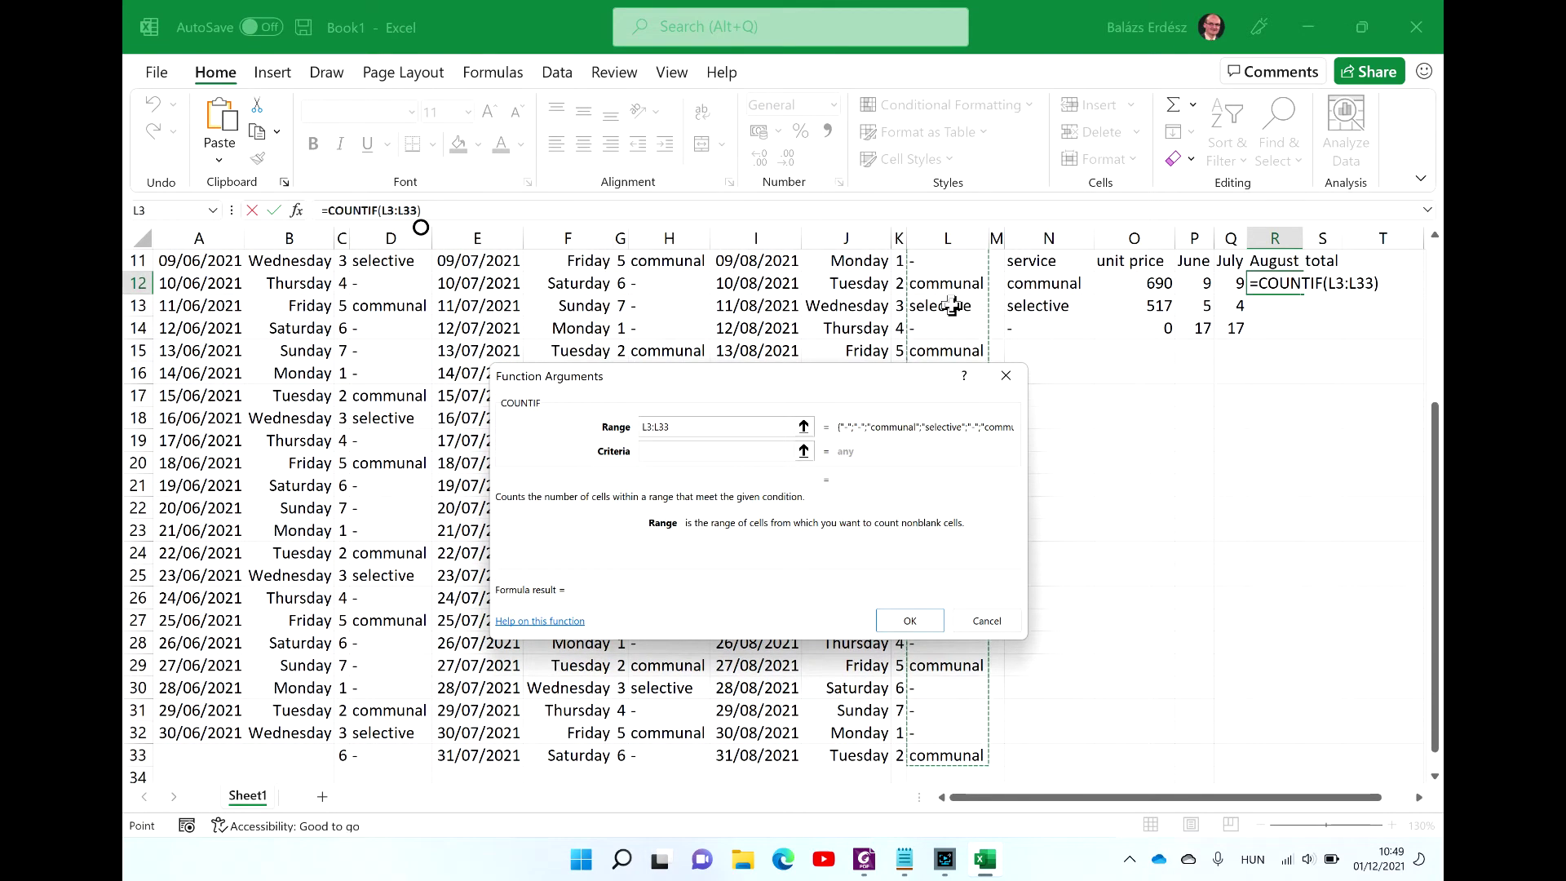
Step: Complete the August COUNTIF with criterion N12 and fill it down to R14
left_click(725, 454)
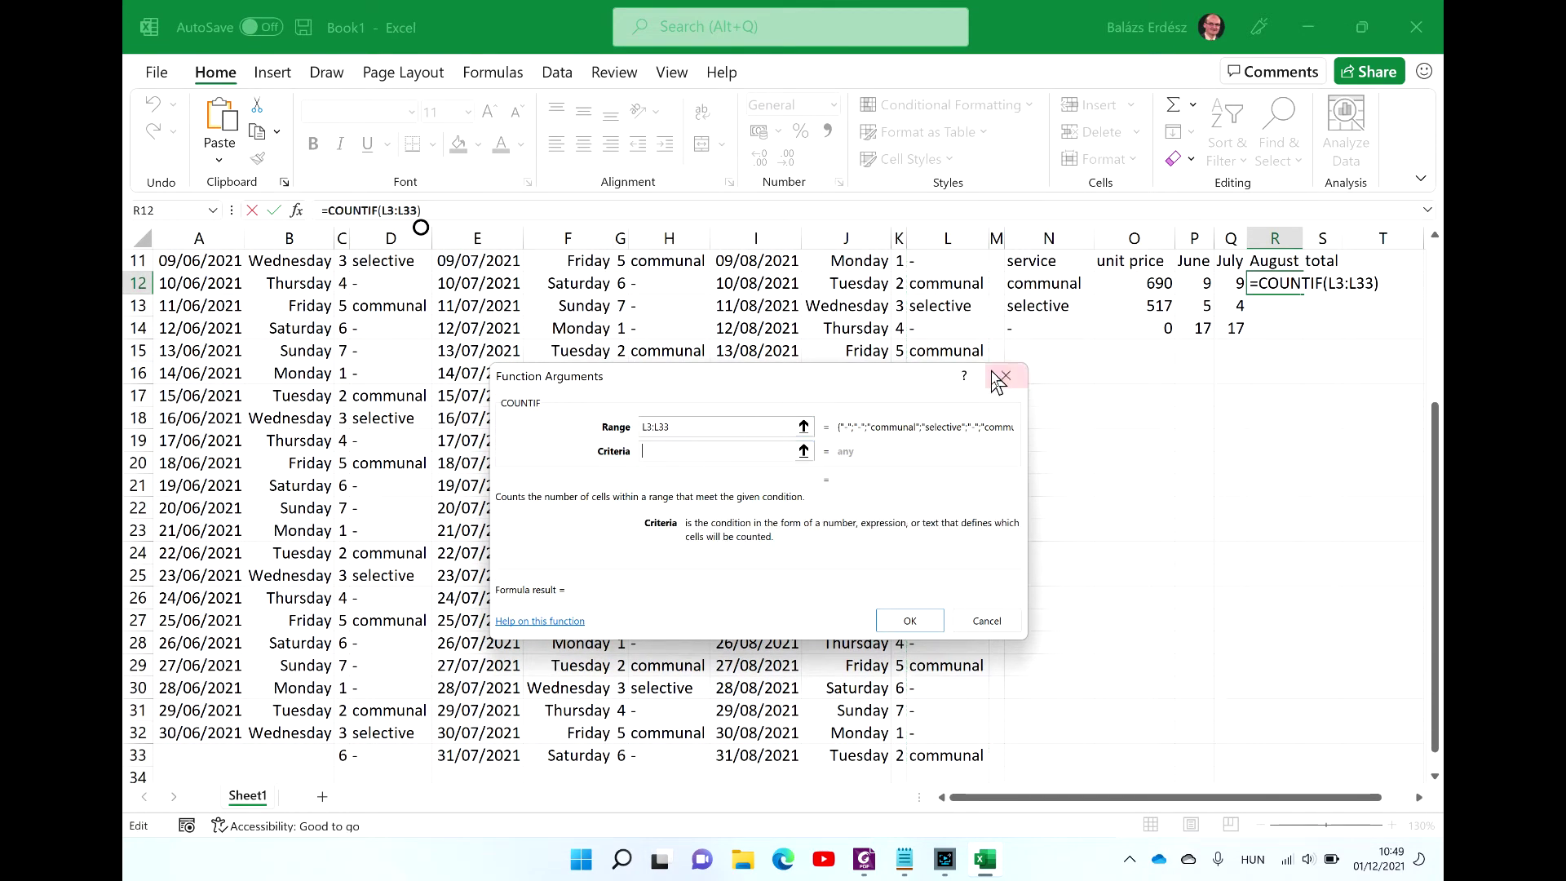
left_click(1044, 290)
key("Return")
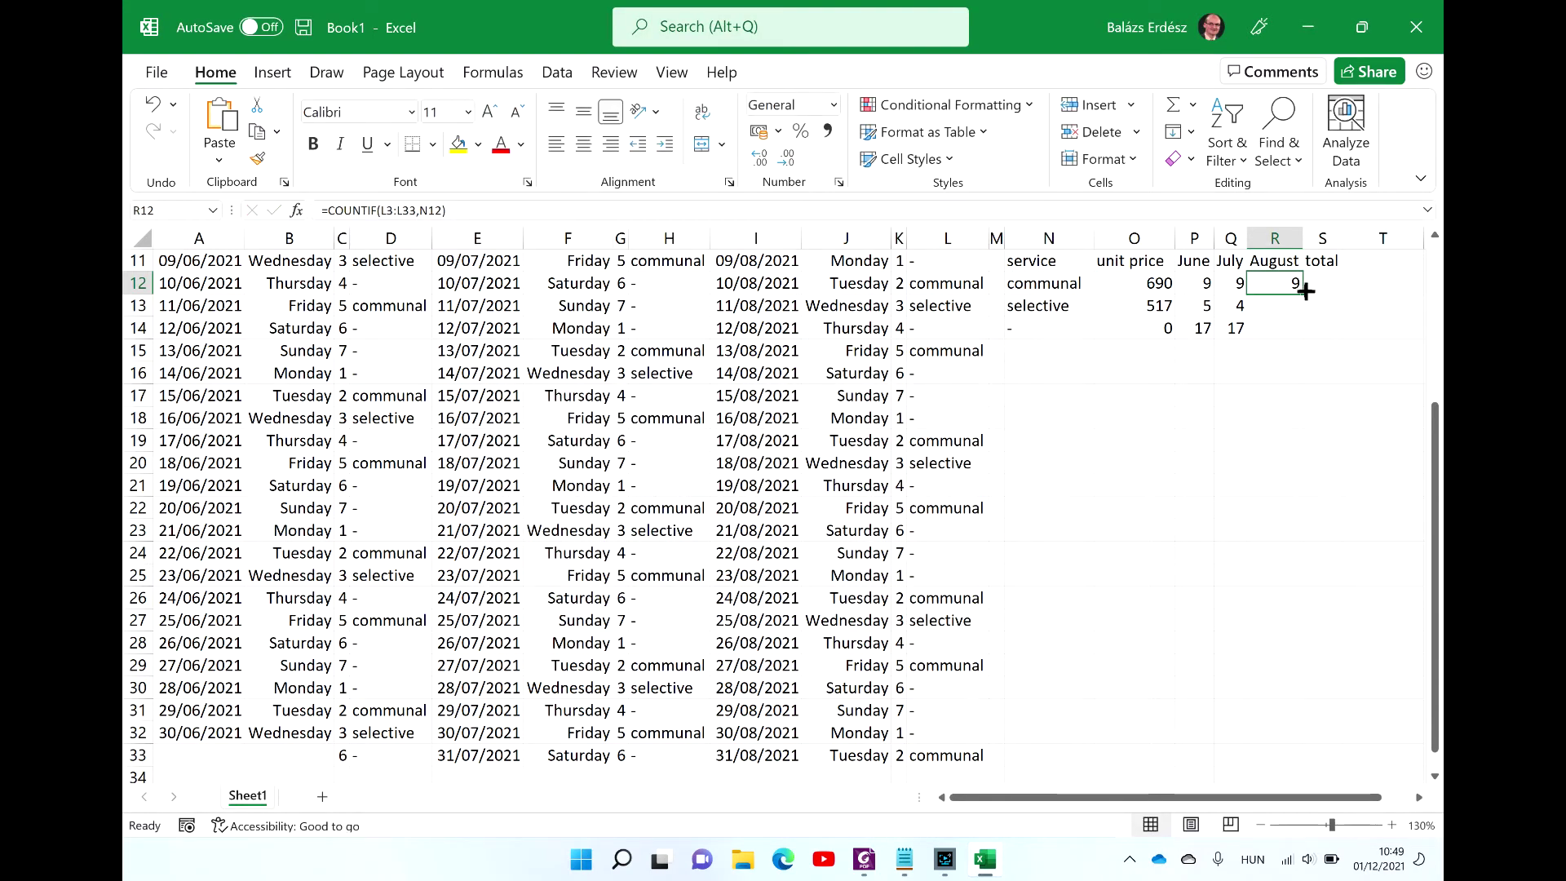
left_click_drag(1305, 291, 1305, 331)
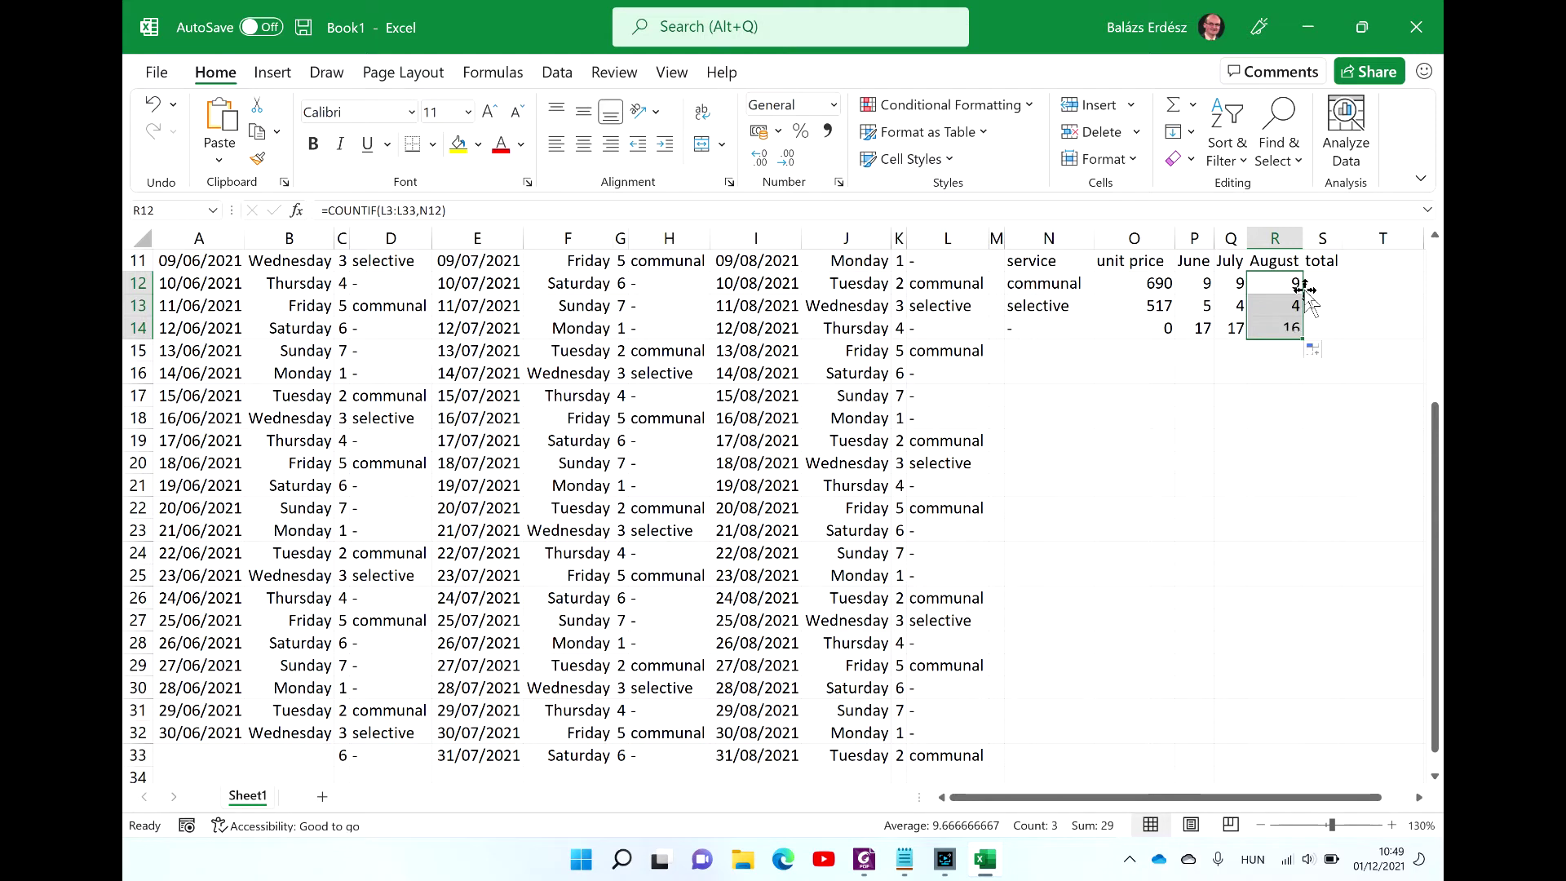
Step: Examine the range and criterion references of the August COUNTIF formulas in R12:R14 cell by cell
left_click(1277, 328)
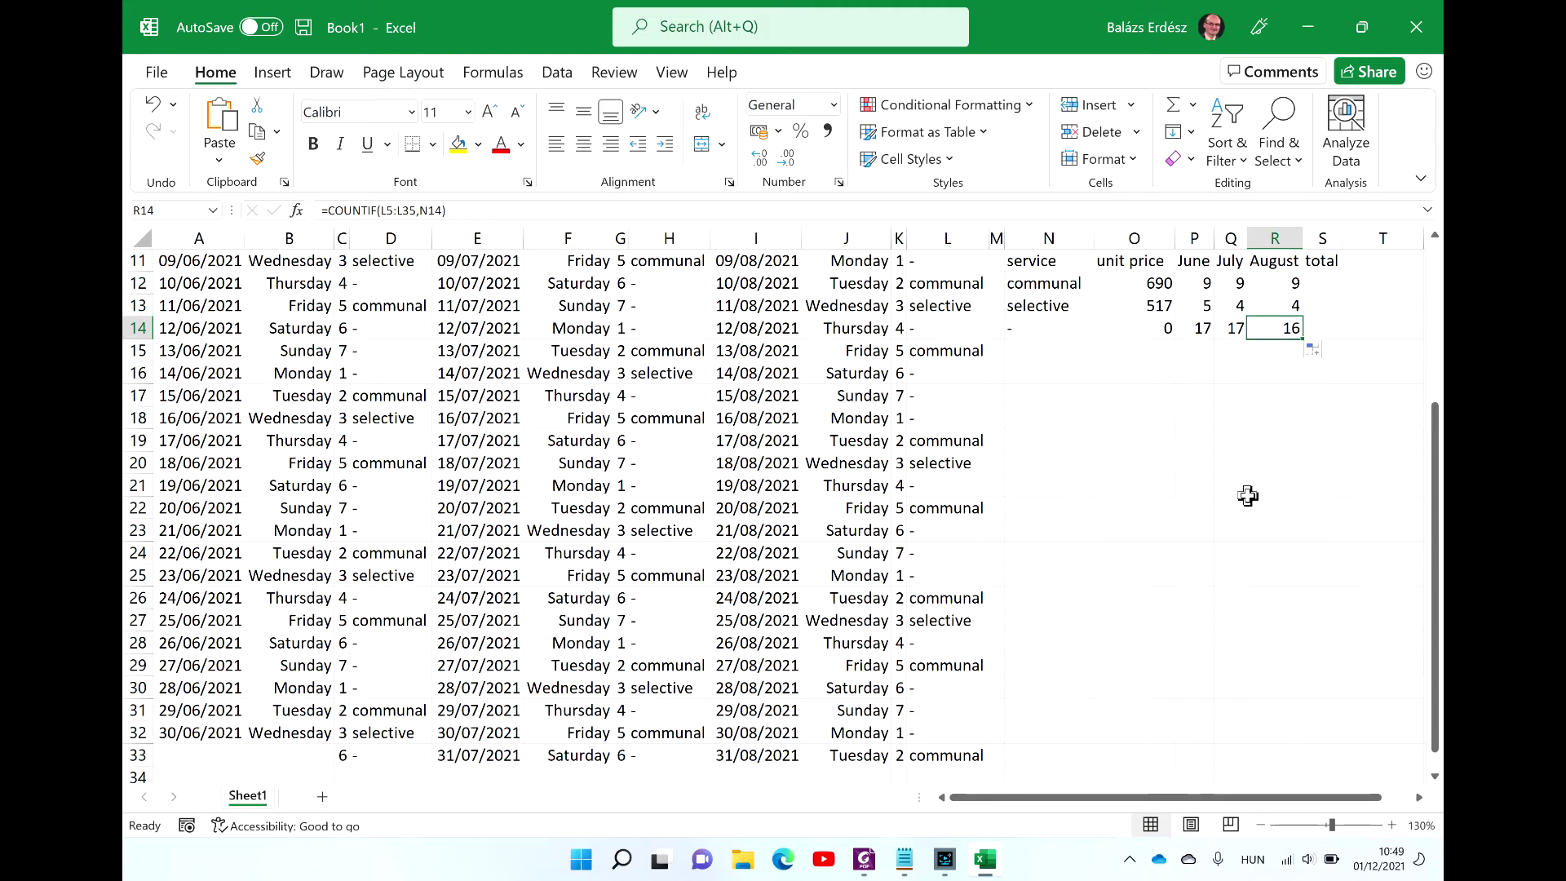
key("Up")
key("Up")
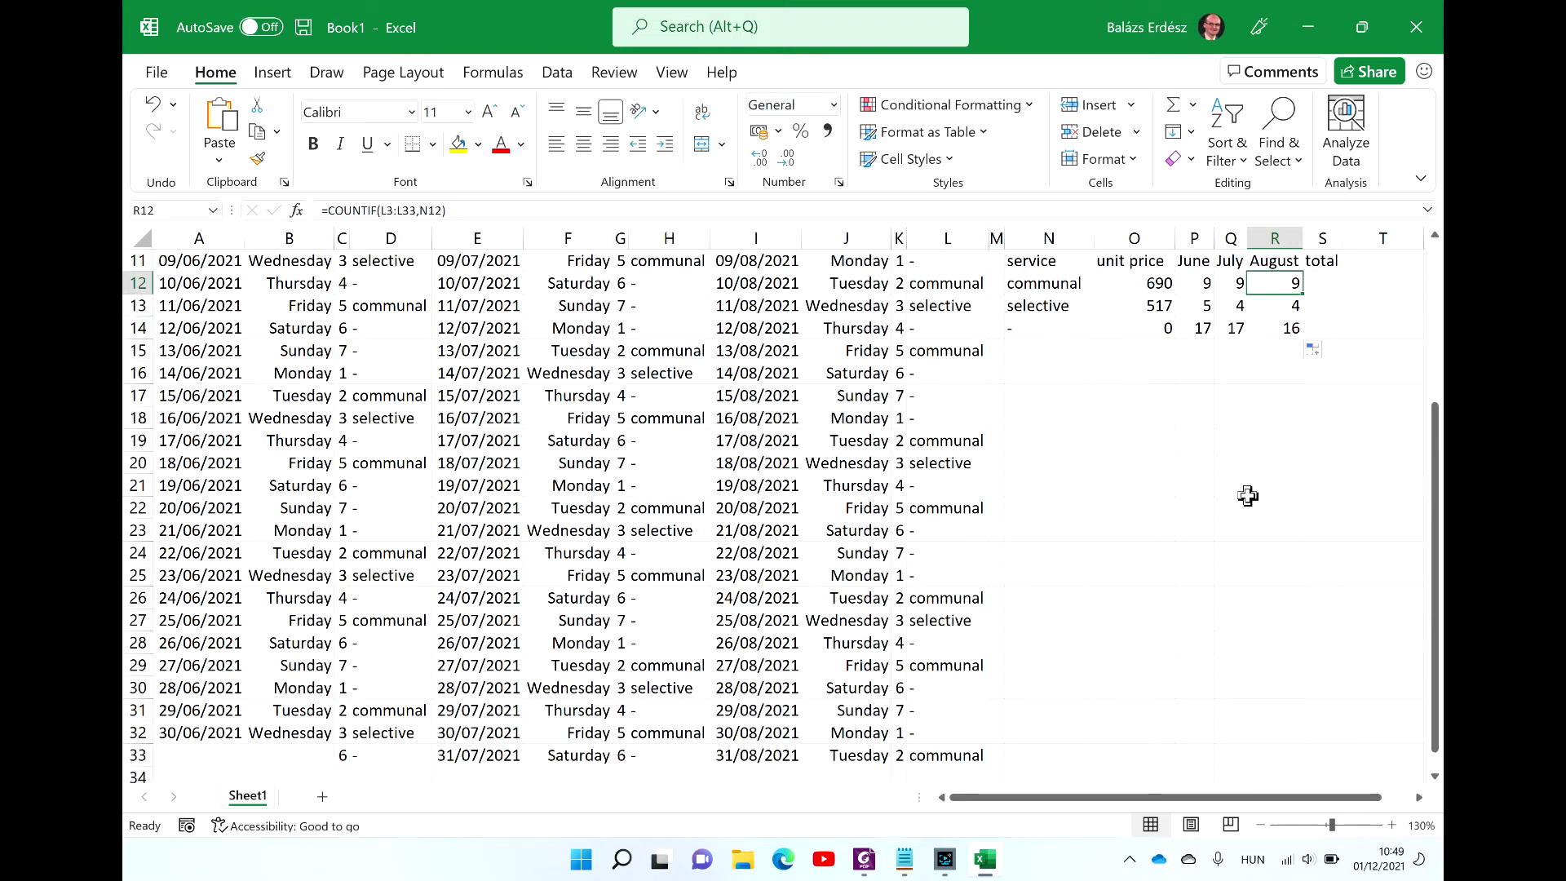
key("Down")
key("Left")
key("Right")
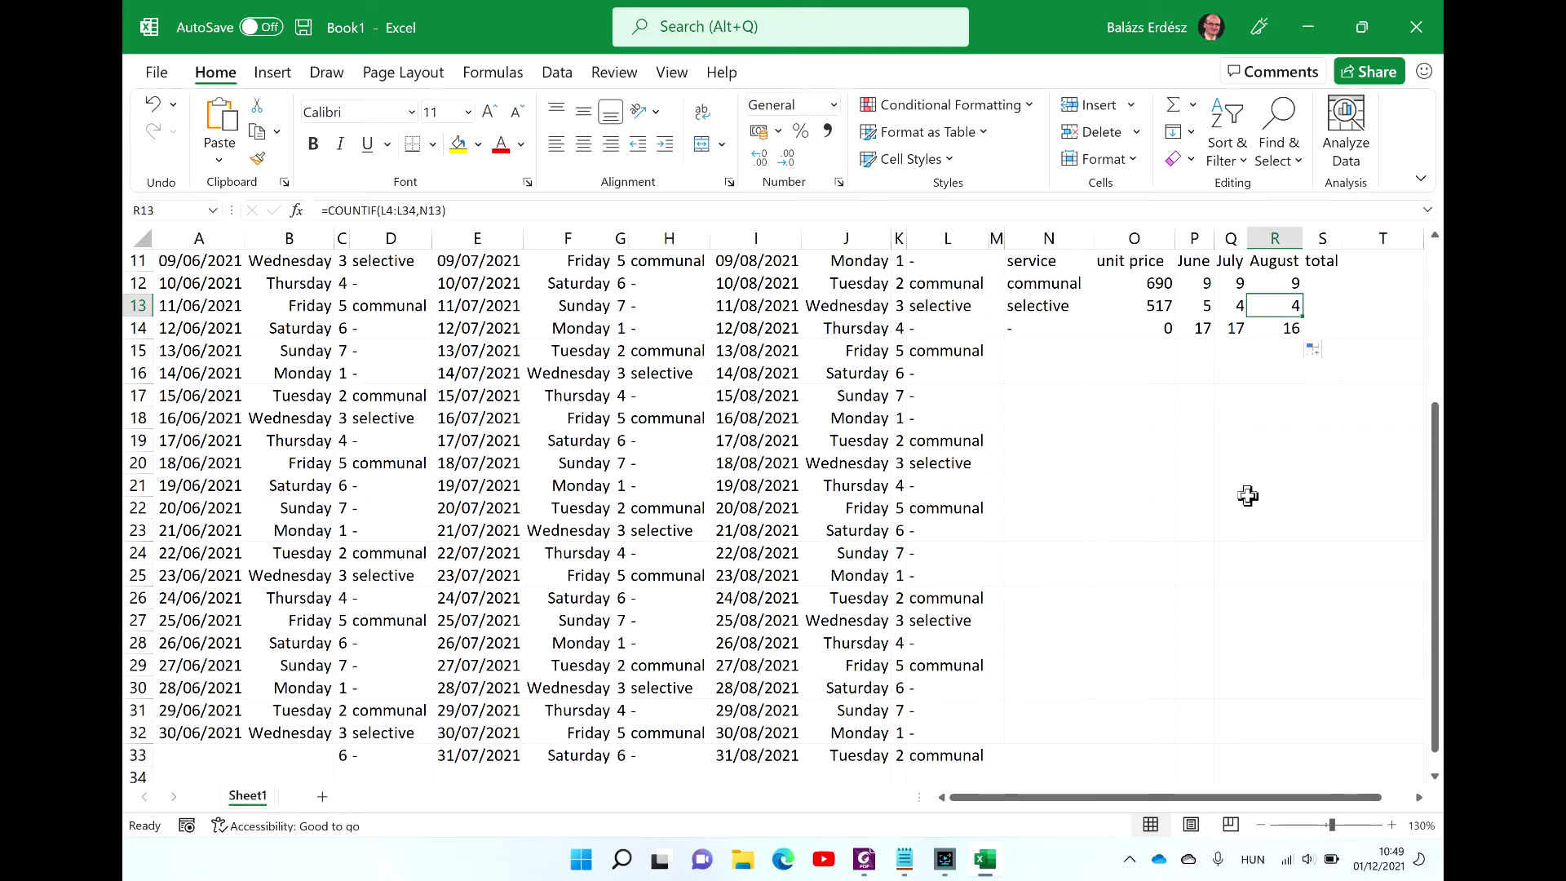
key("Down")
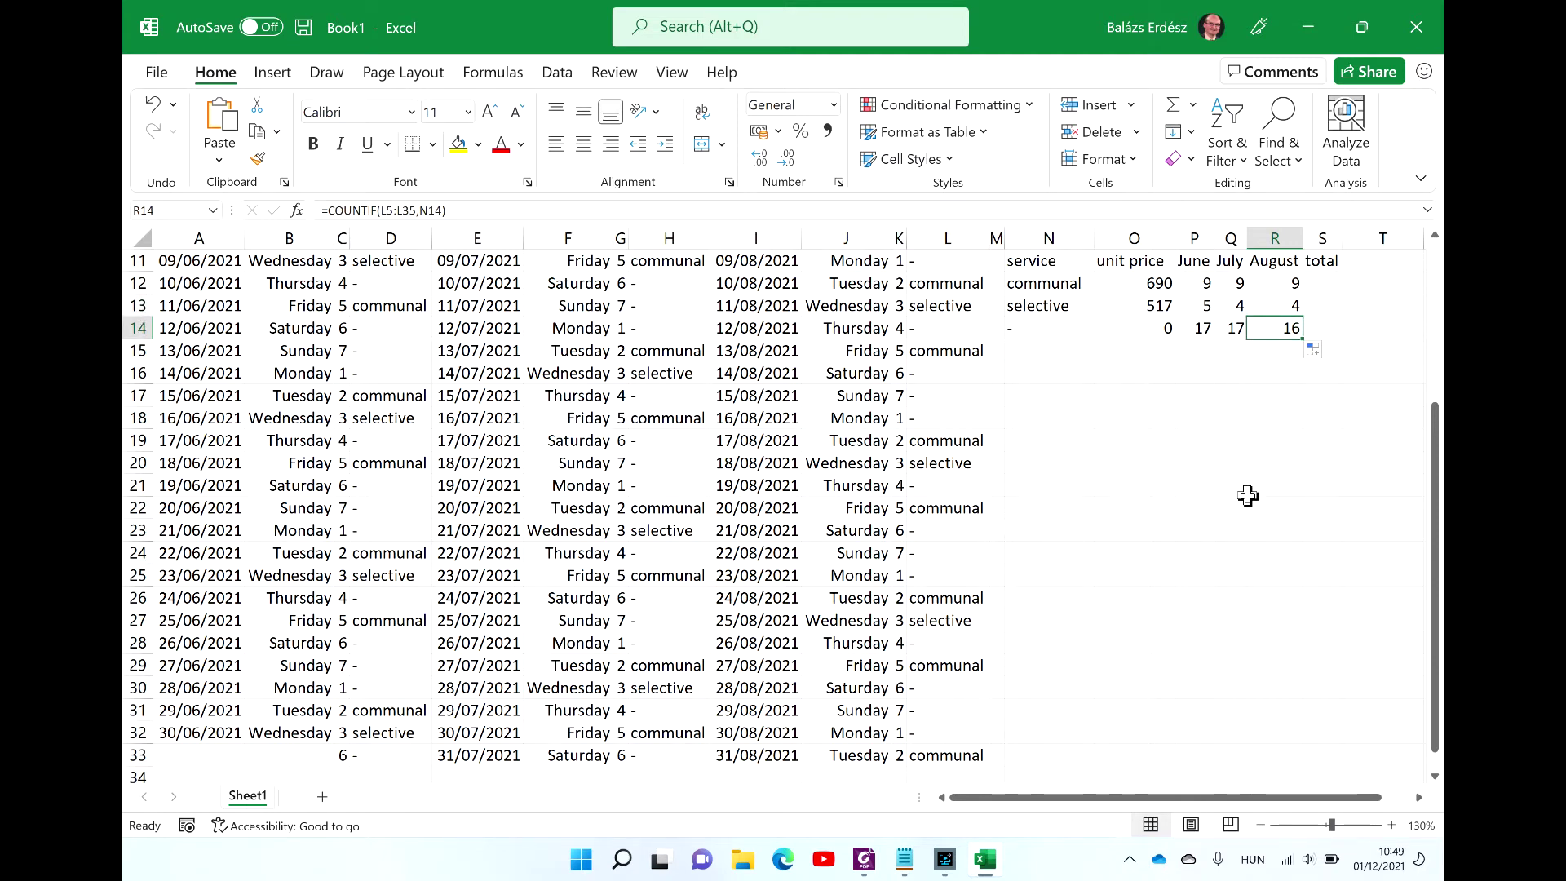
key("Up")
key("Up")
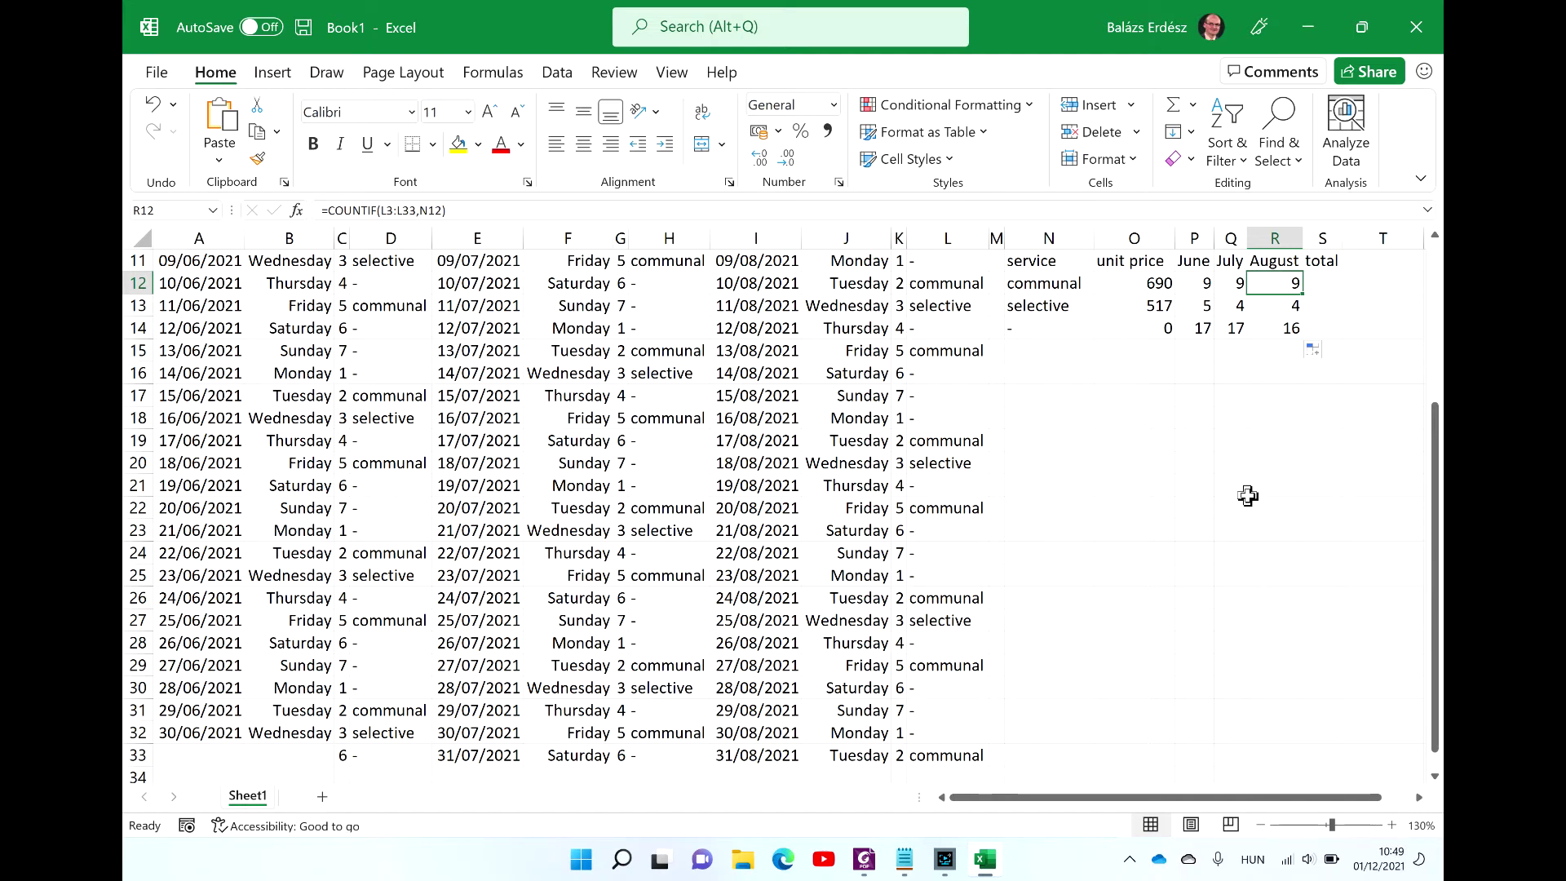
Step: Compare the June and August COUNTIF formulas in P12 and R12:R14 and go to the communal total cell S12
key("Left")
key("Left")
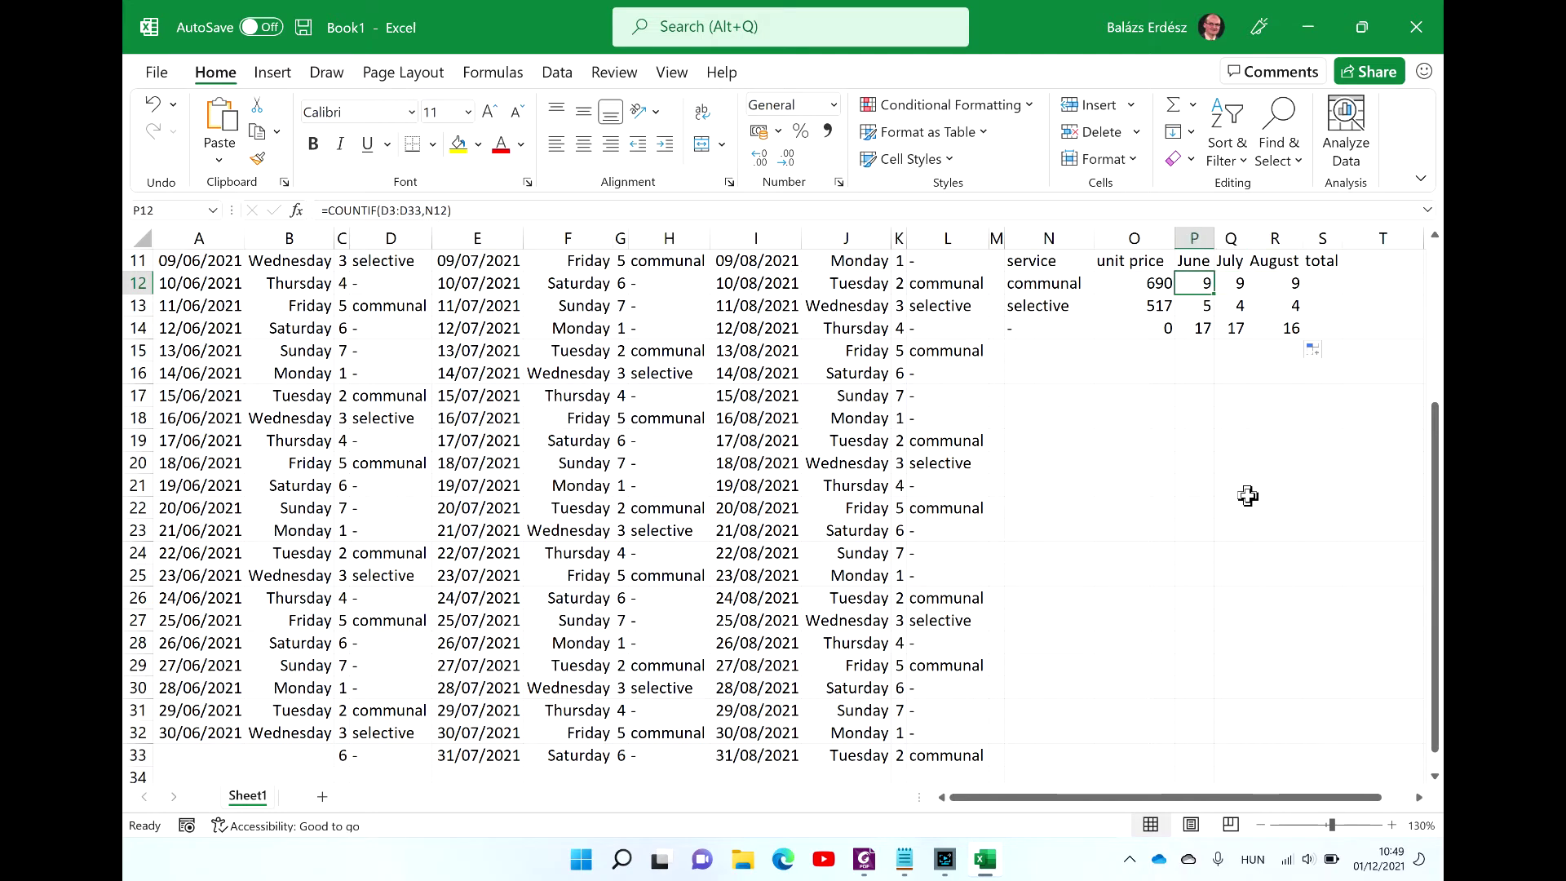
key("Right")
key("Right")
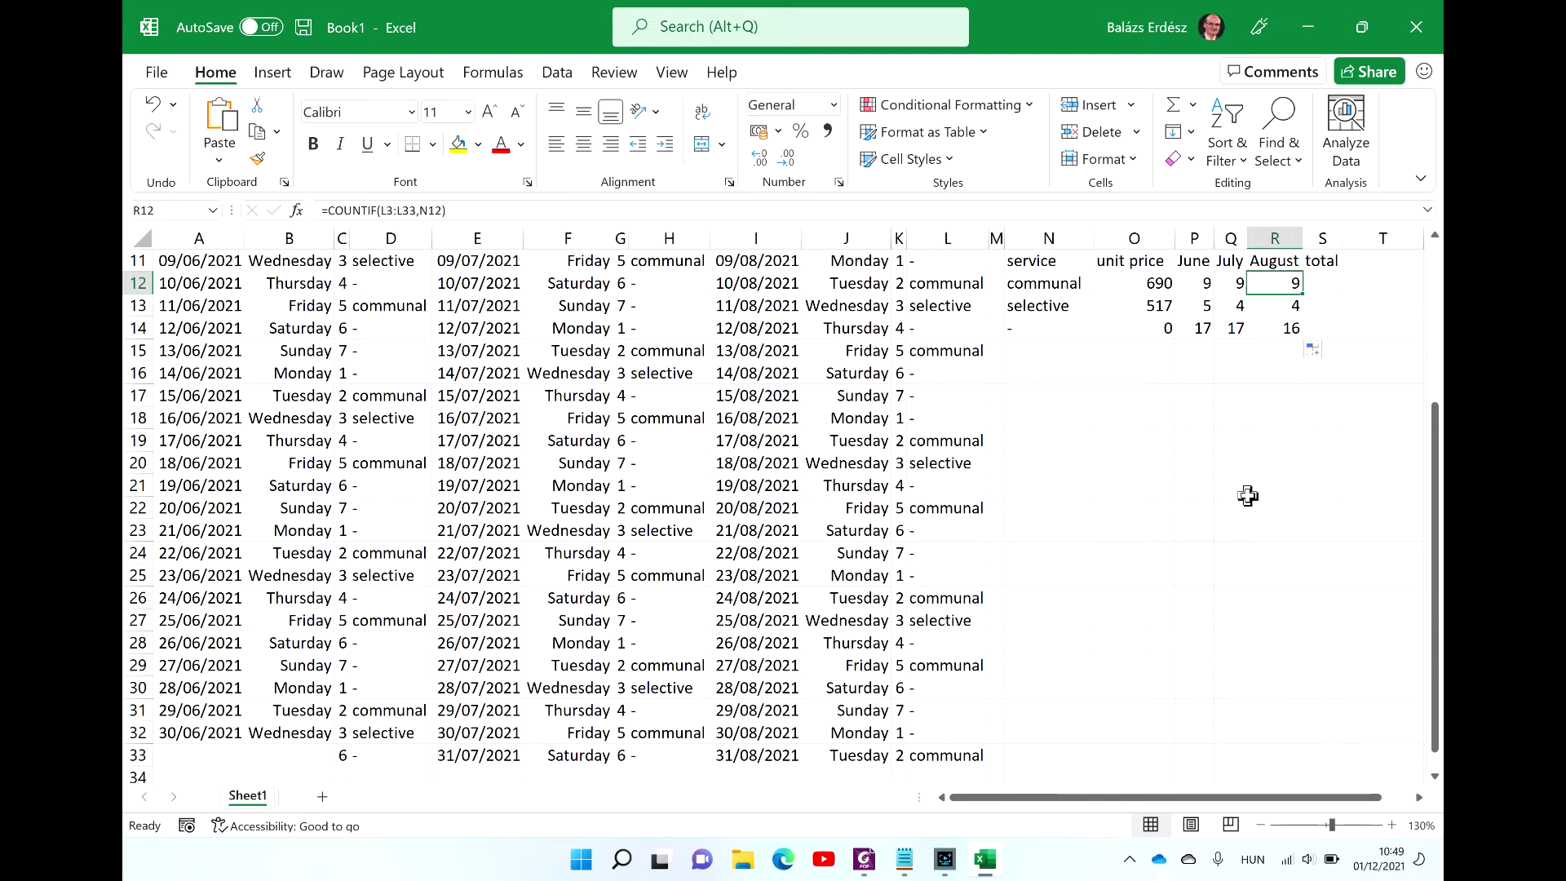
key("Down")
key("Down")
key("Up")
key("Up")
key("Right")
scroll(1248, 496, "up", 2)
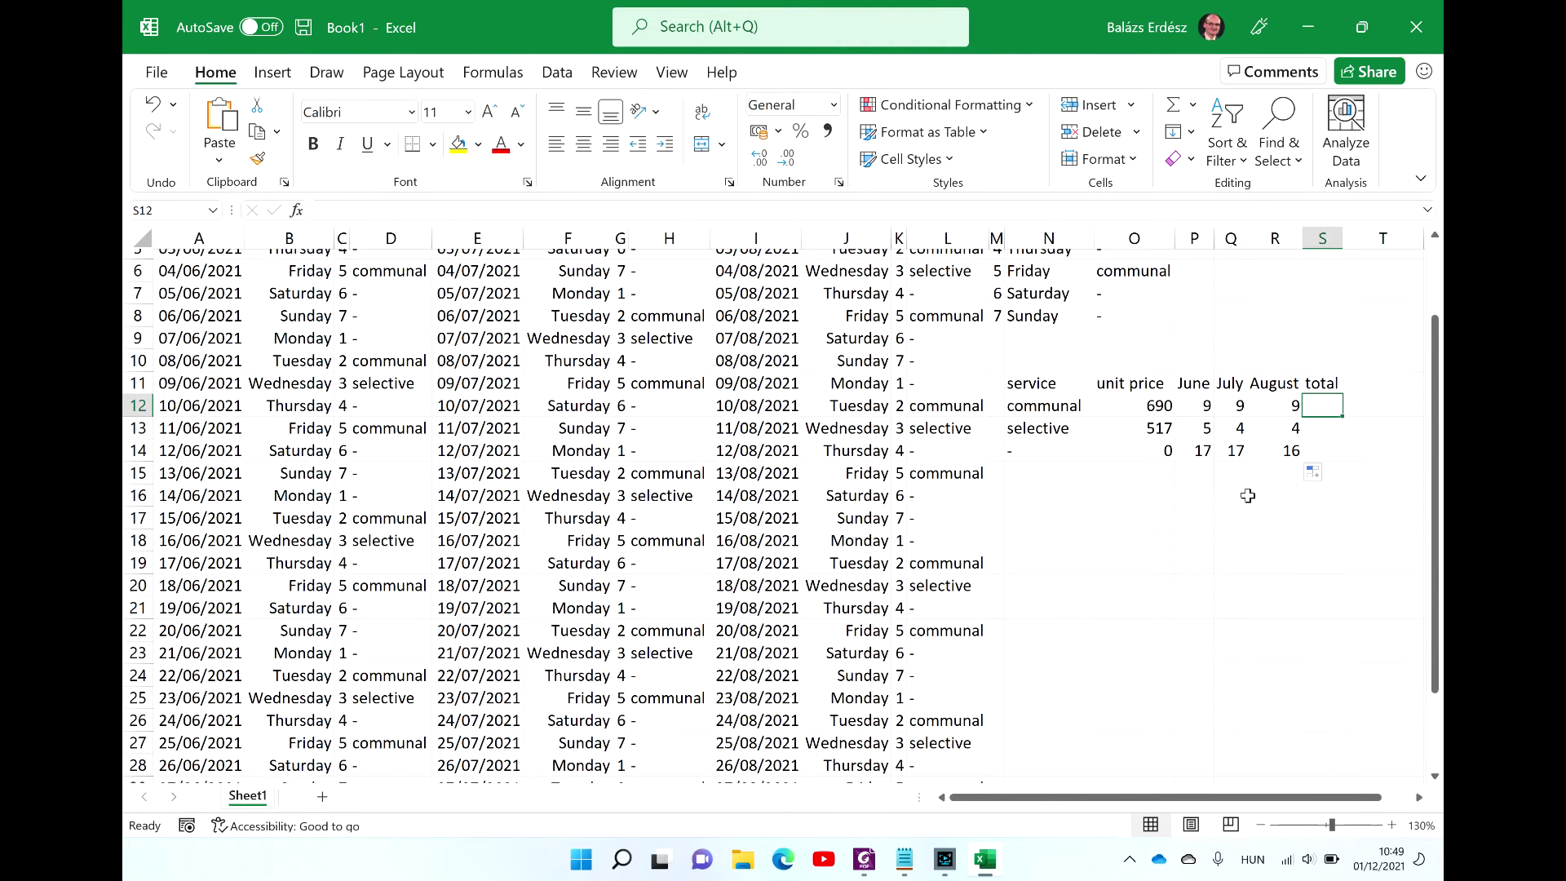
Step: Switch to the exercise PDF in Foxit PDF Editor, examine the example's monthly service counts on page 3, and return to Excel
key("alt+Tab")
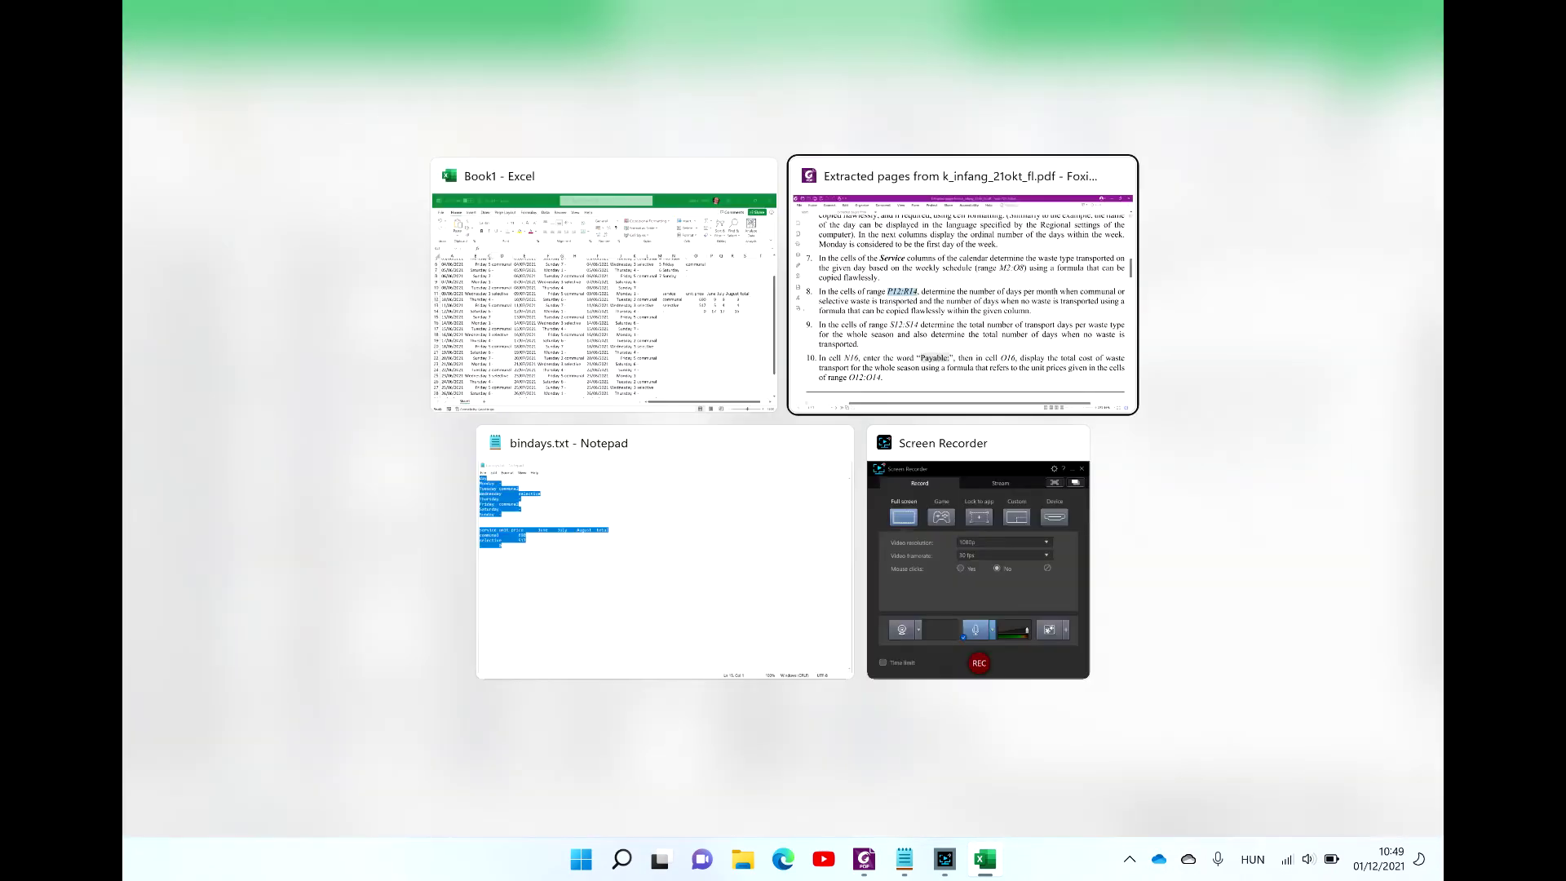
scroll(783, 440, "down", 10)
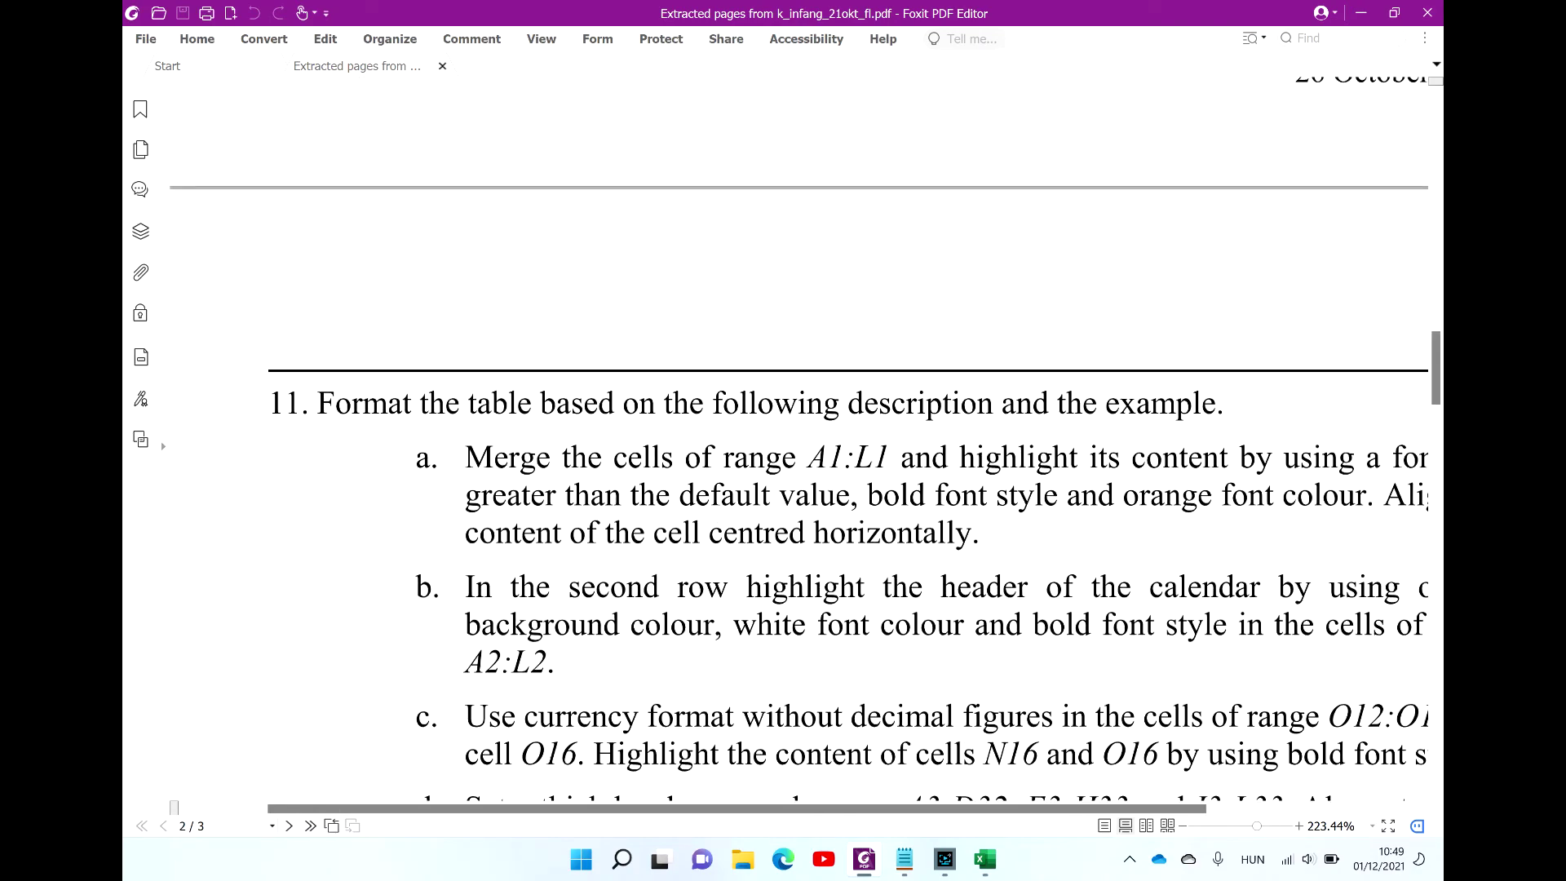
scroll(783, 440, "down", 15)
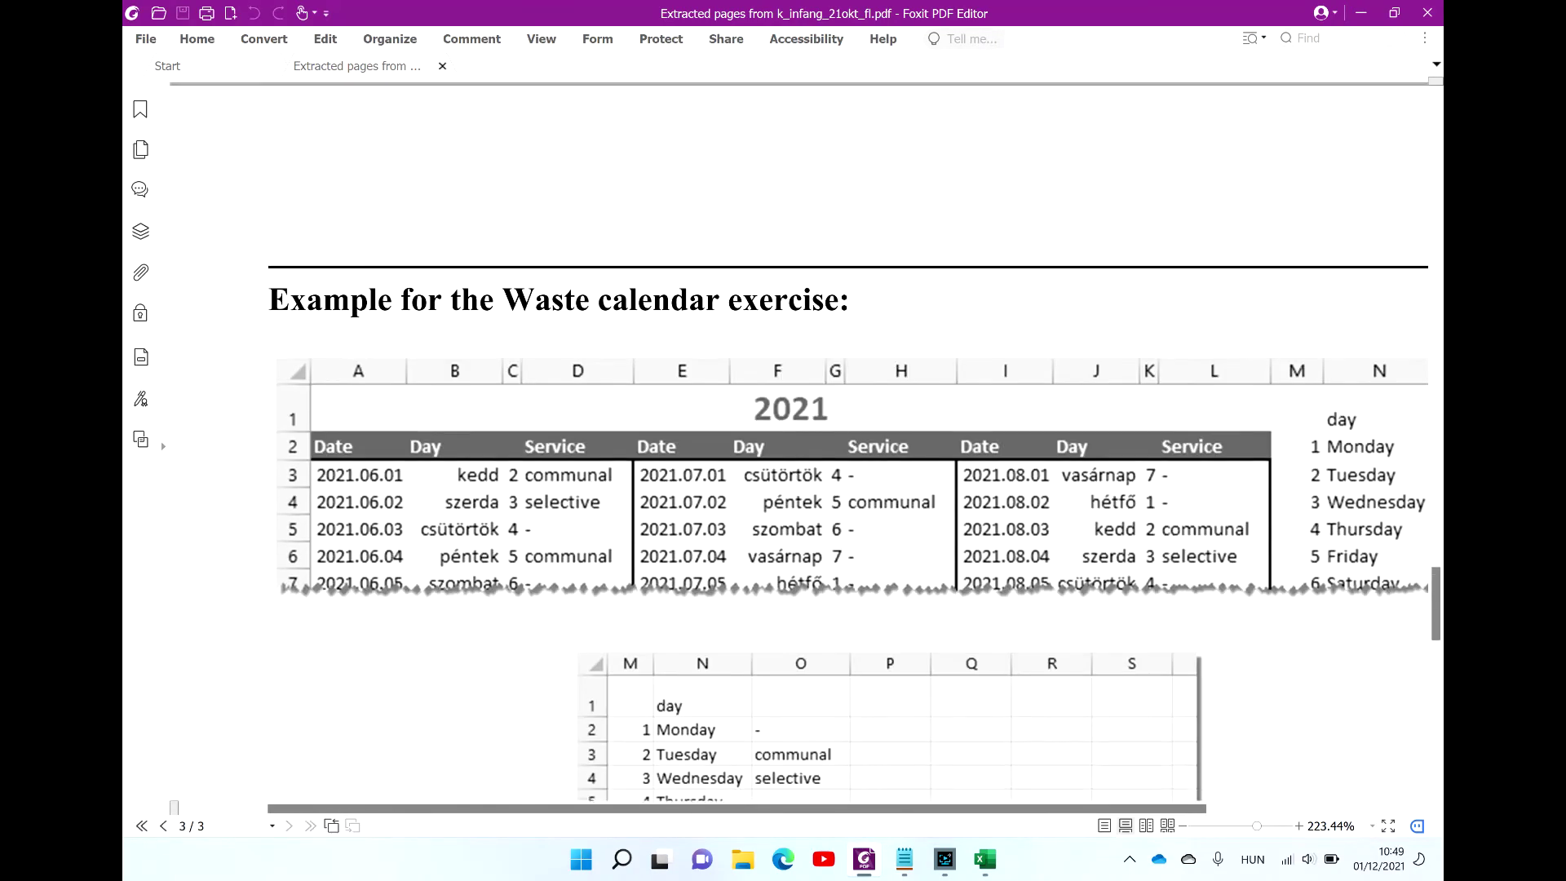
scroll(783, 440, "down", 10)
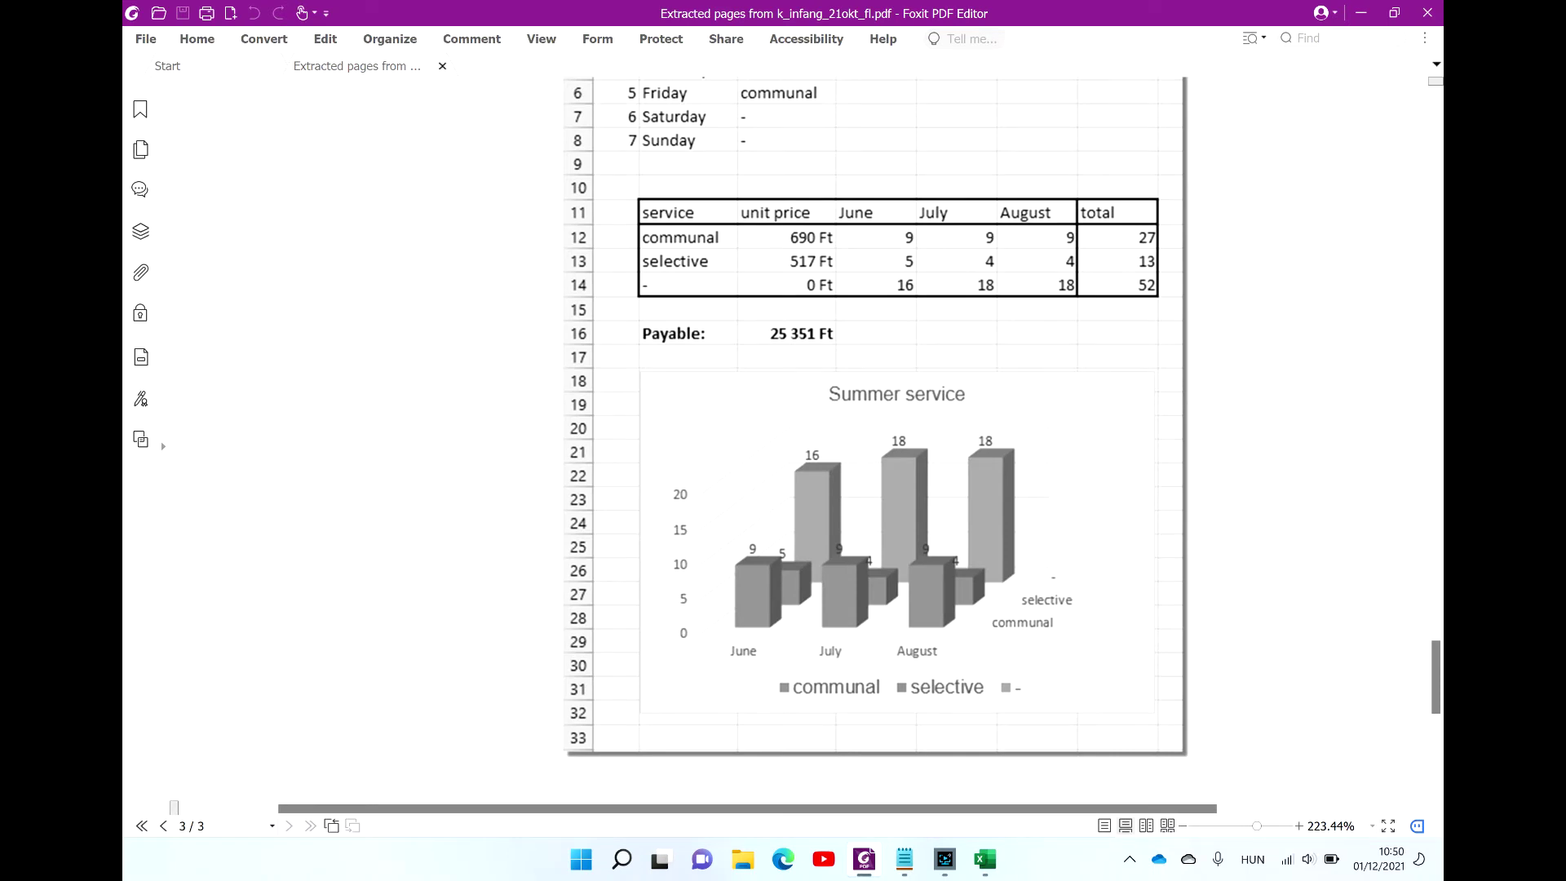
key("alt+Tab")
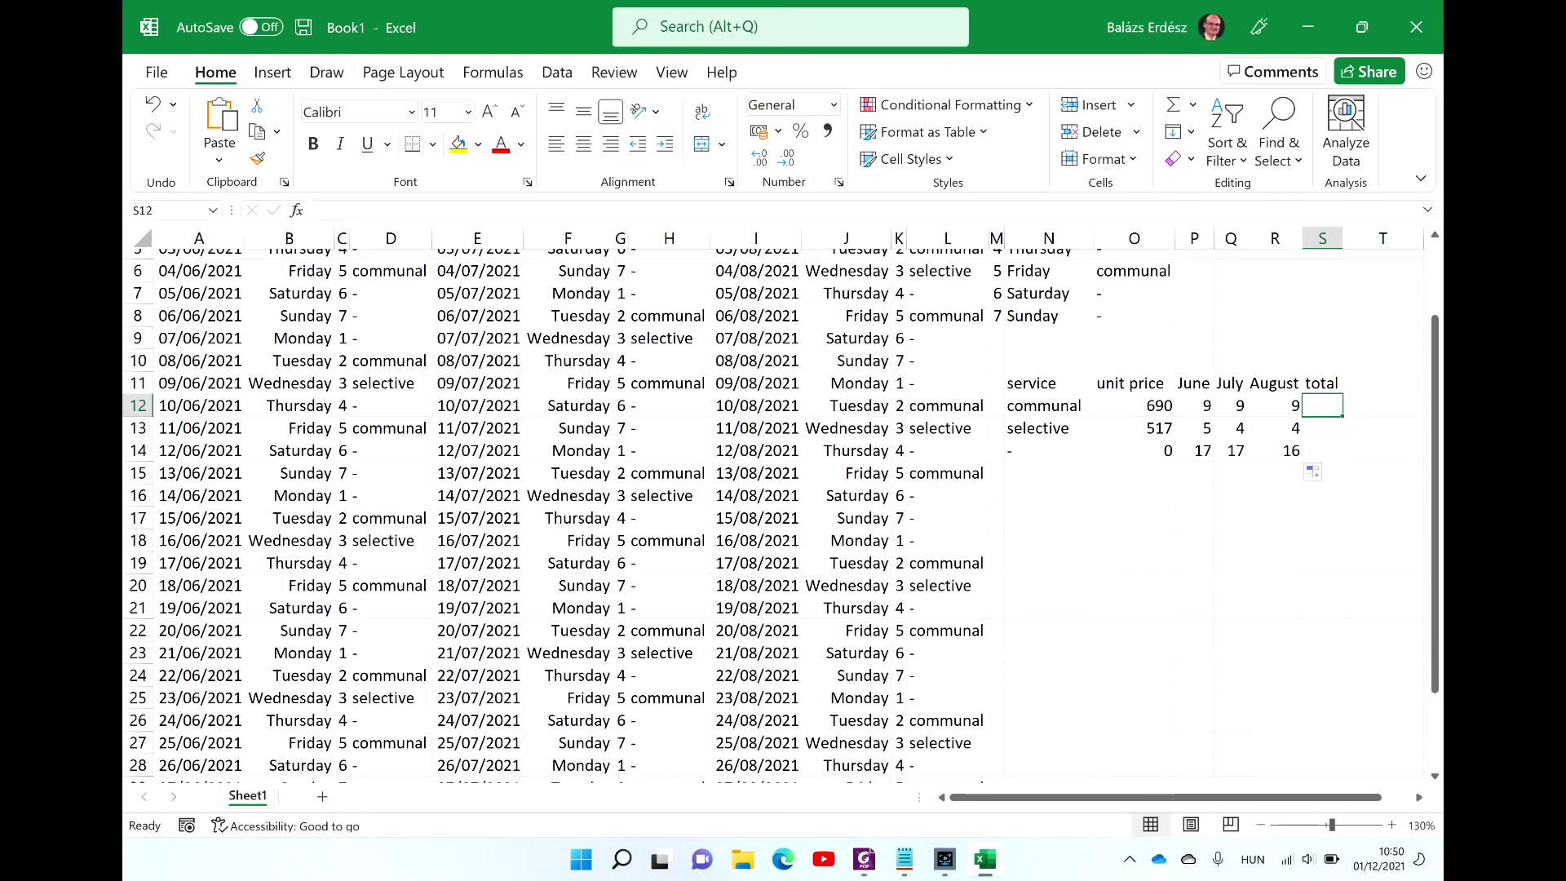
Step: Recheck the communal COUNTIF formulas in P12:R12 and compare the monthly counts with the example table in the PDF
key("Down")
key("Down")
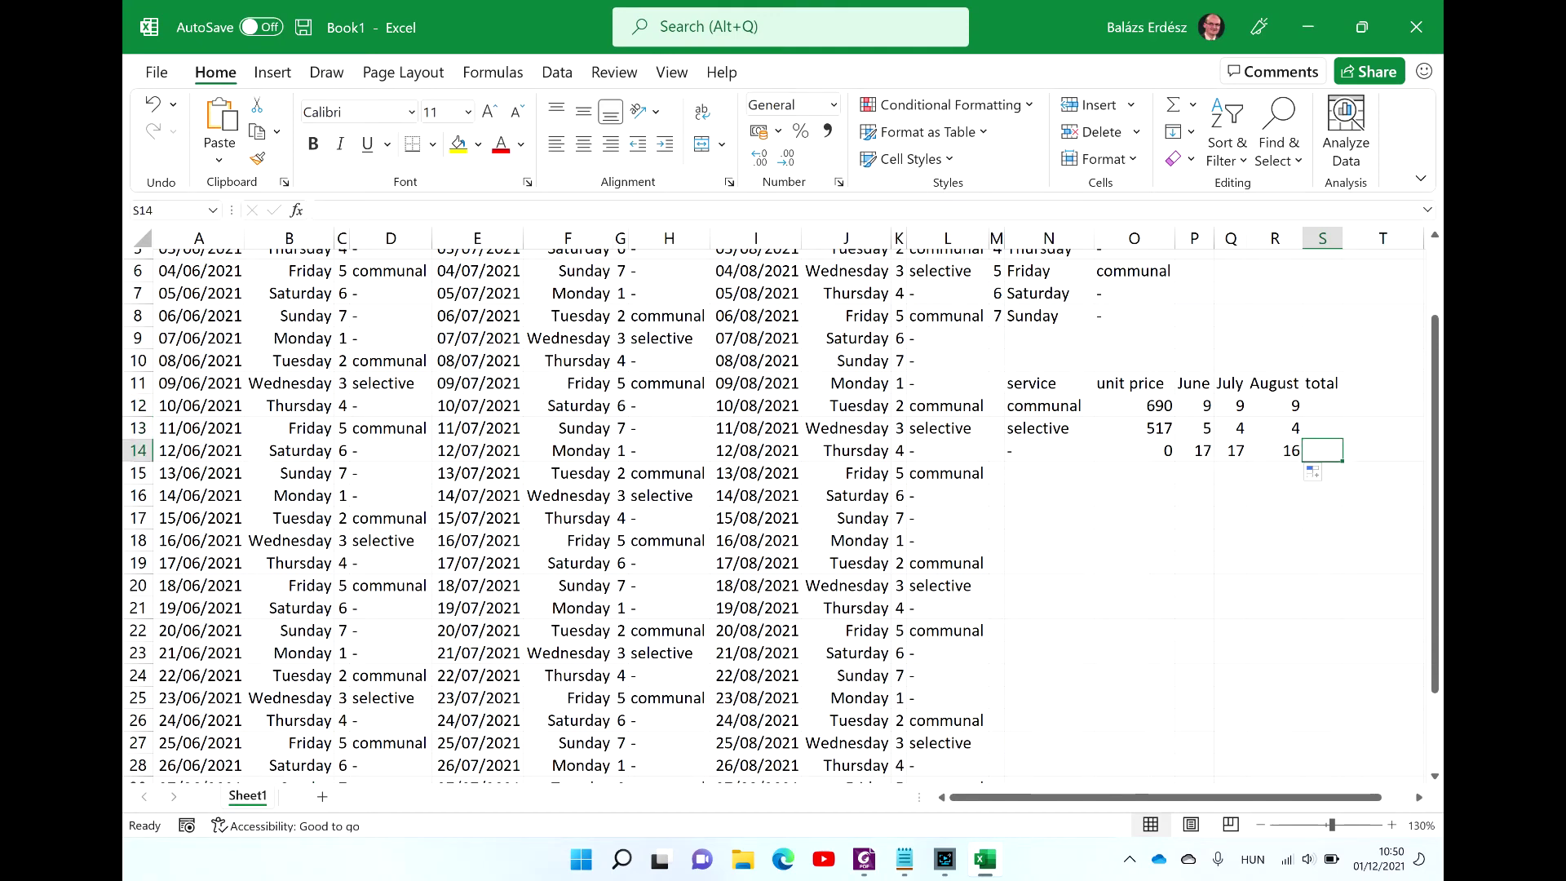
key("Left")
key("Up")
key("Up")
key("Left")
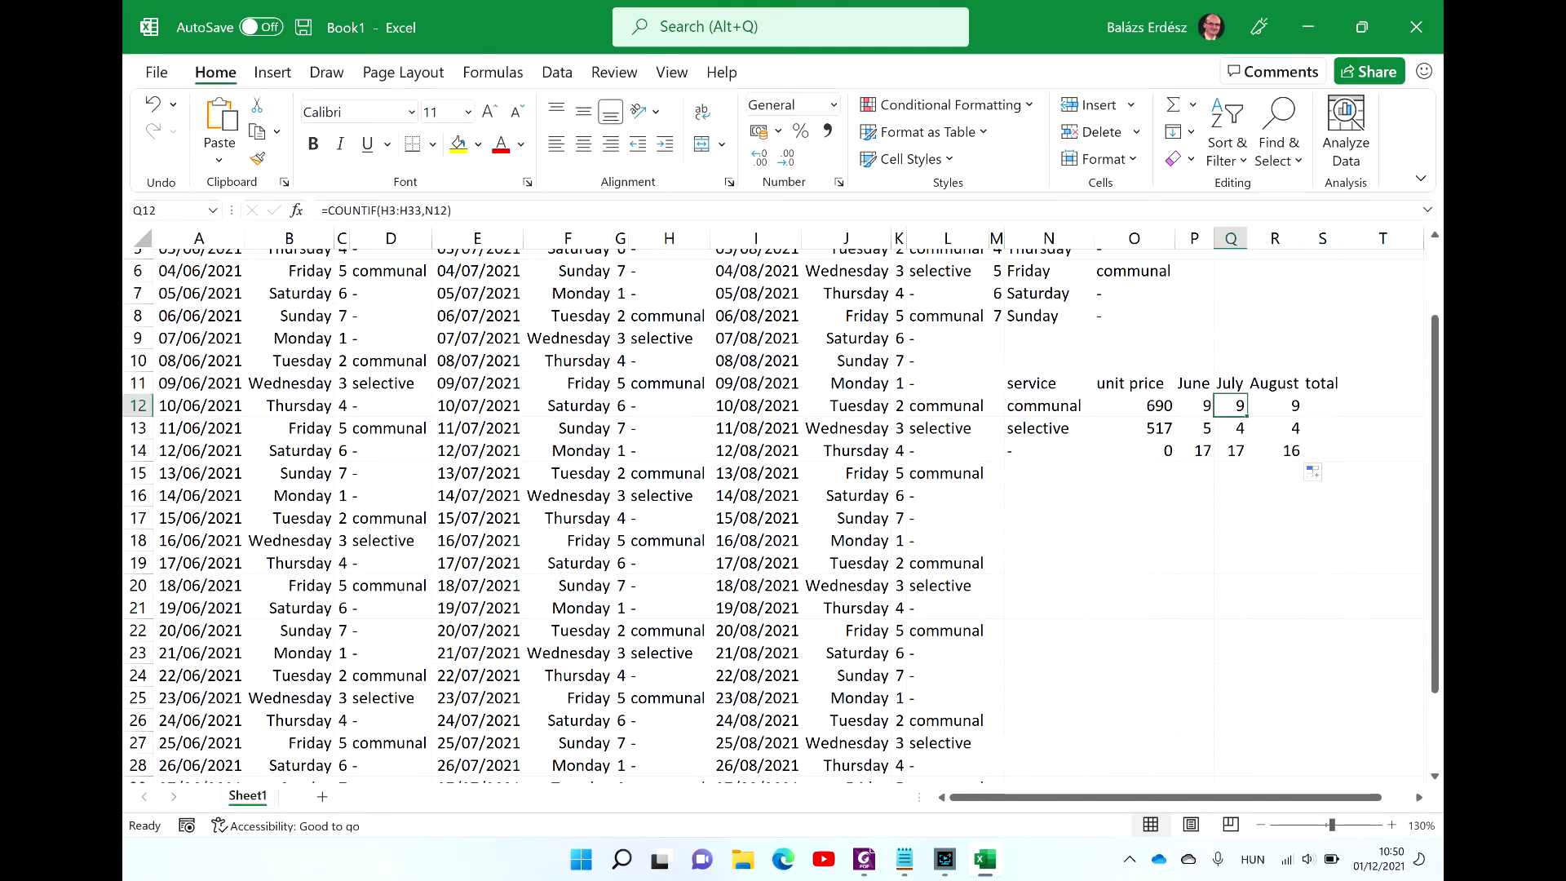
key("Left")
key("Right")
key("Right")
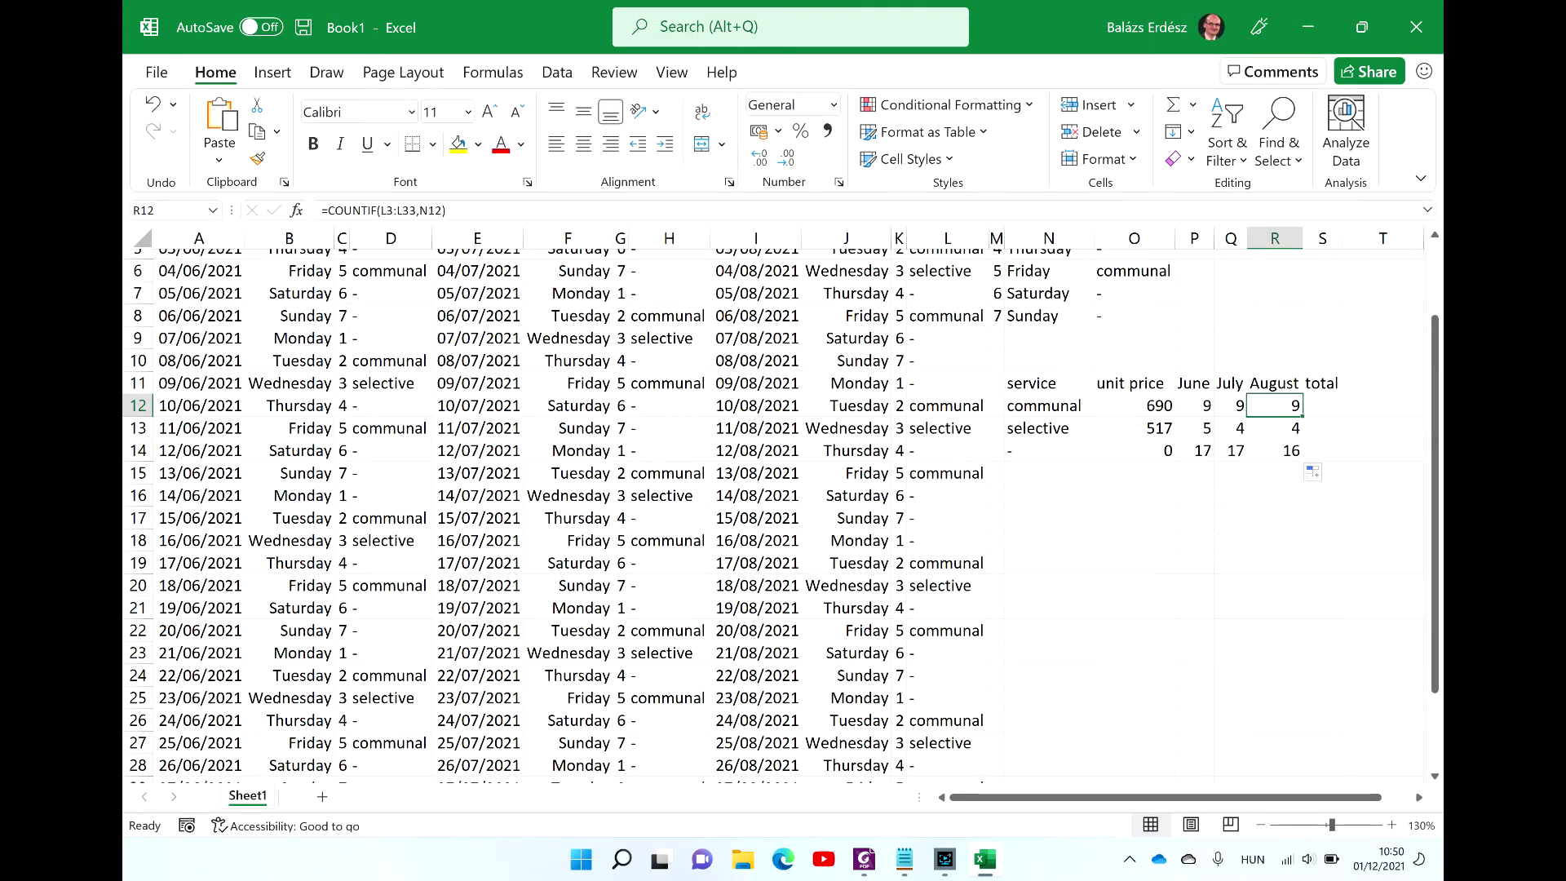
key("alt+Tab")
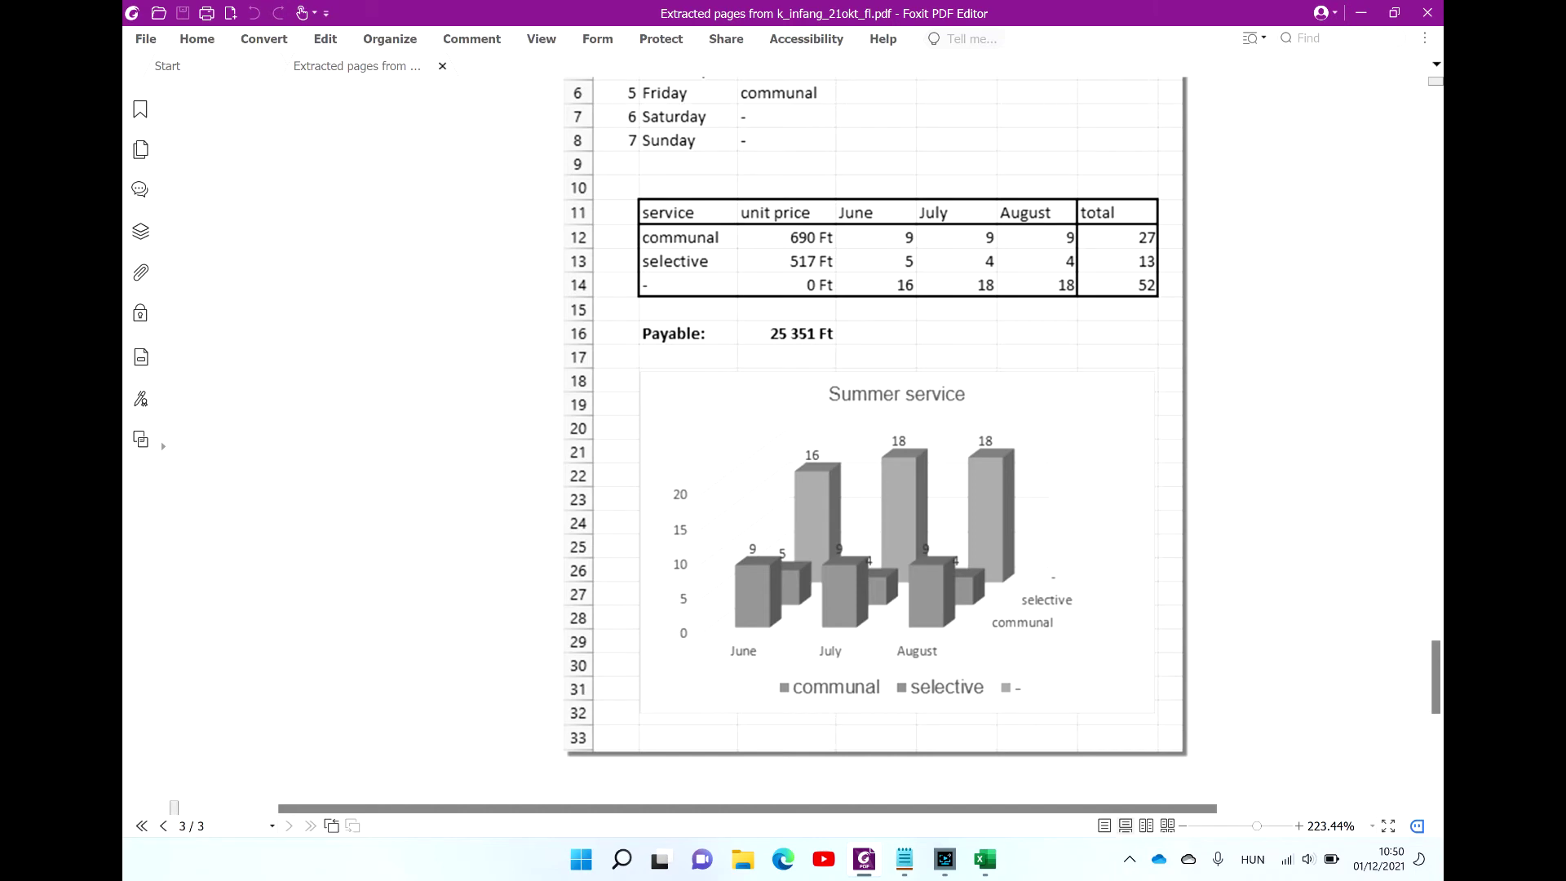
key("alt+Tab")
Step: Examine the range references of the no-waste formulas in R14 and Q14 and the August Service lookup in L14
left_click(1274, 451)
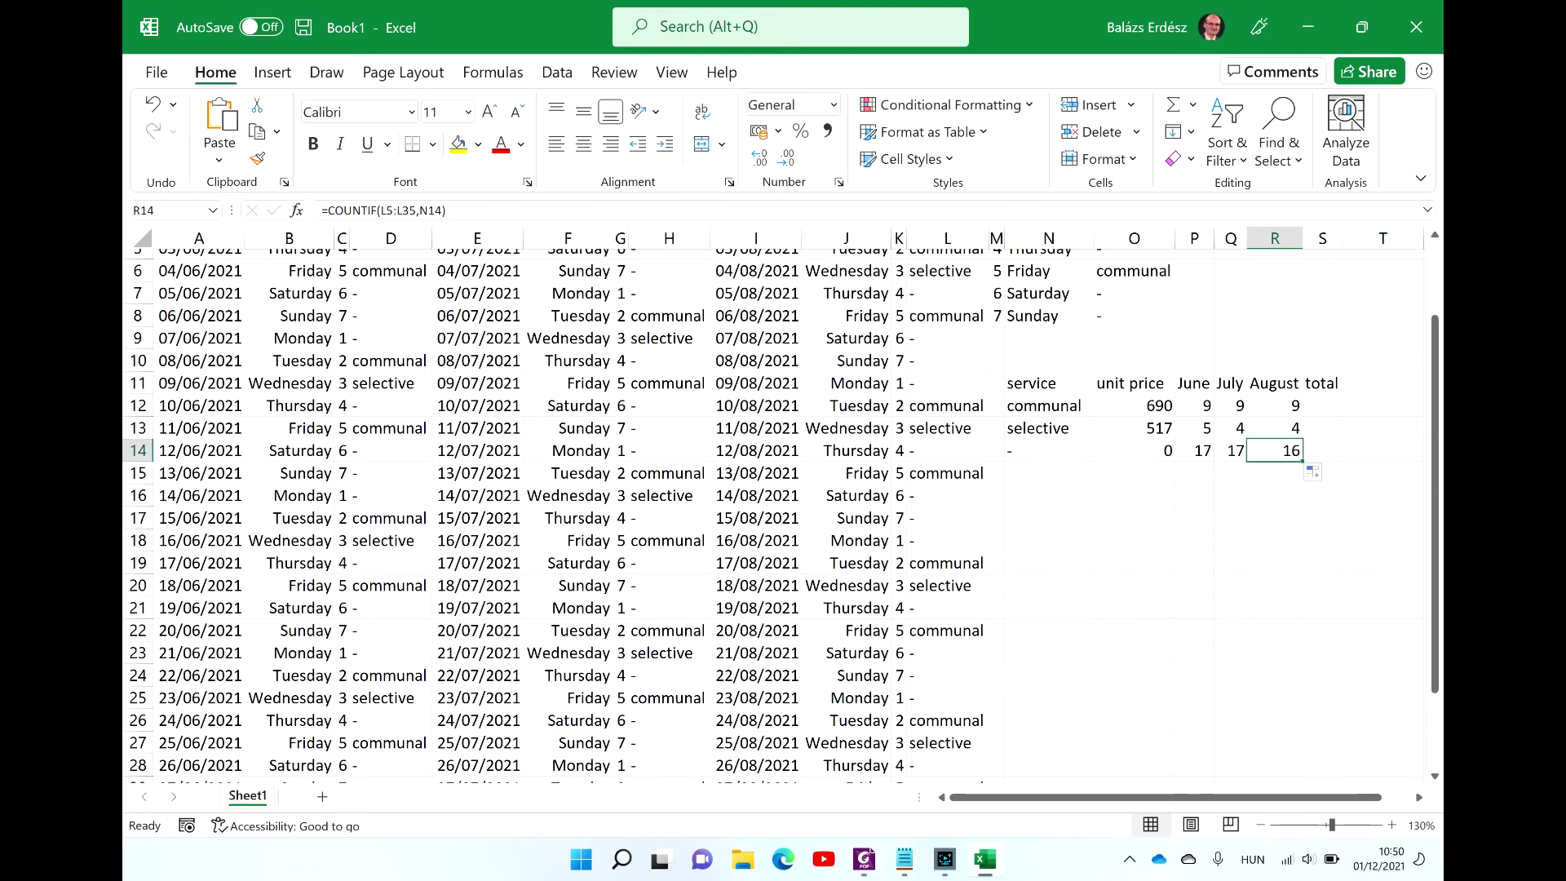
left_click(1231, 450)
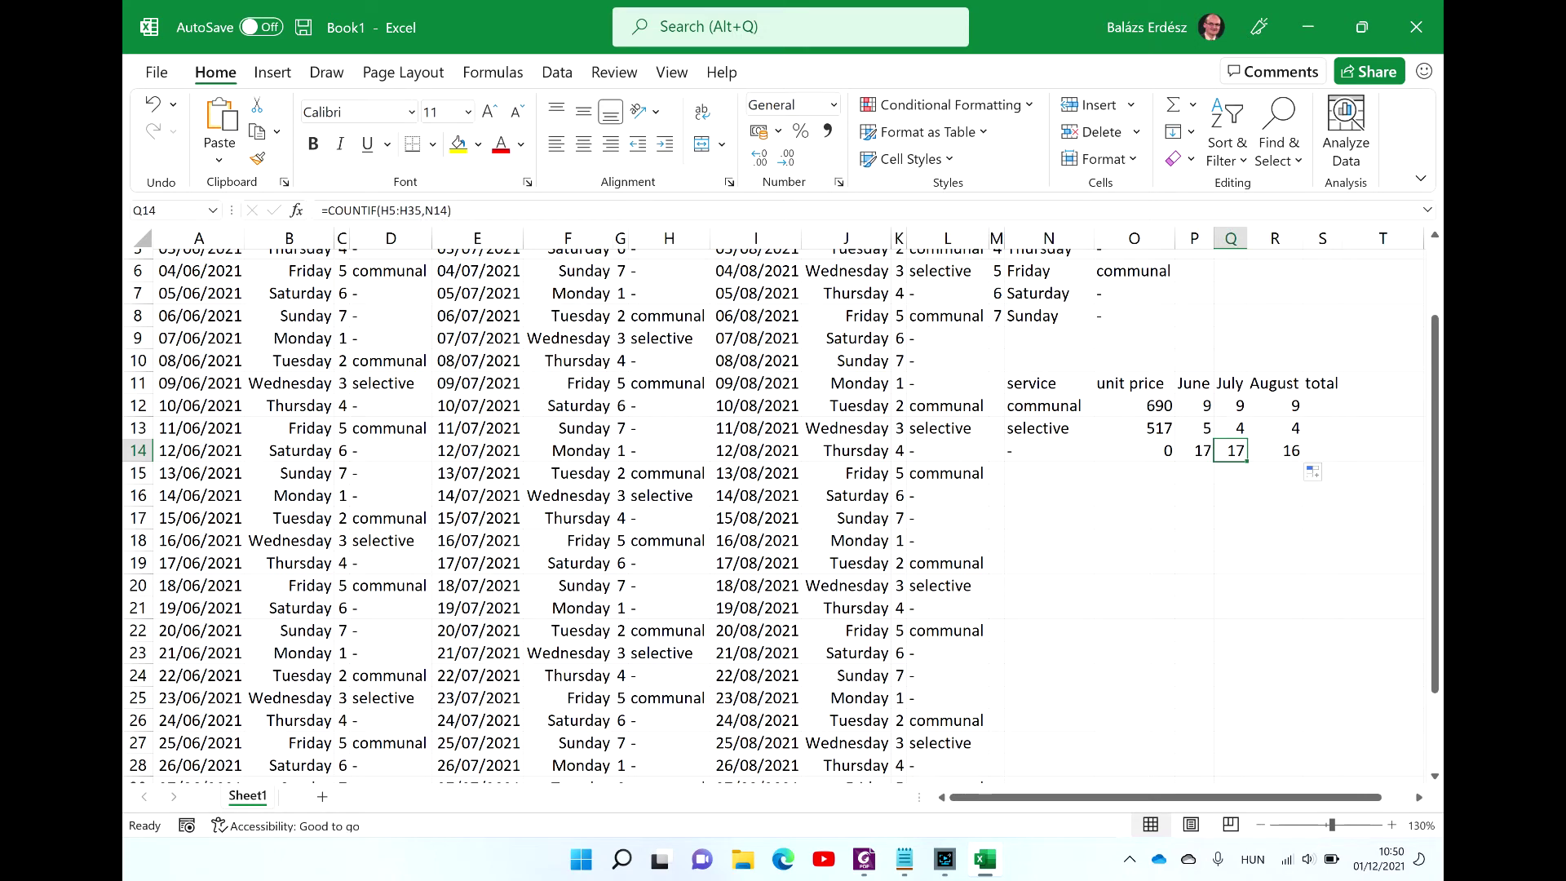
key("Left")
key("Left")
key("Left")
key("Left")
key("Left")
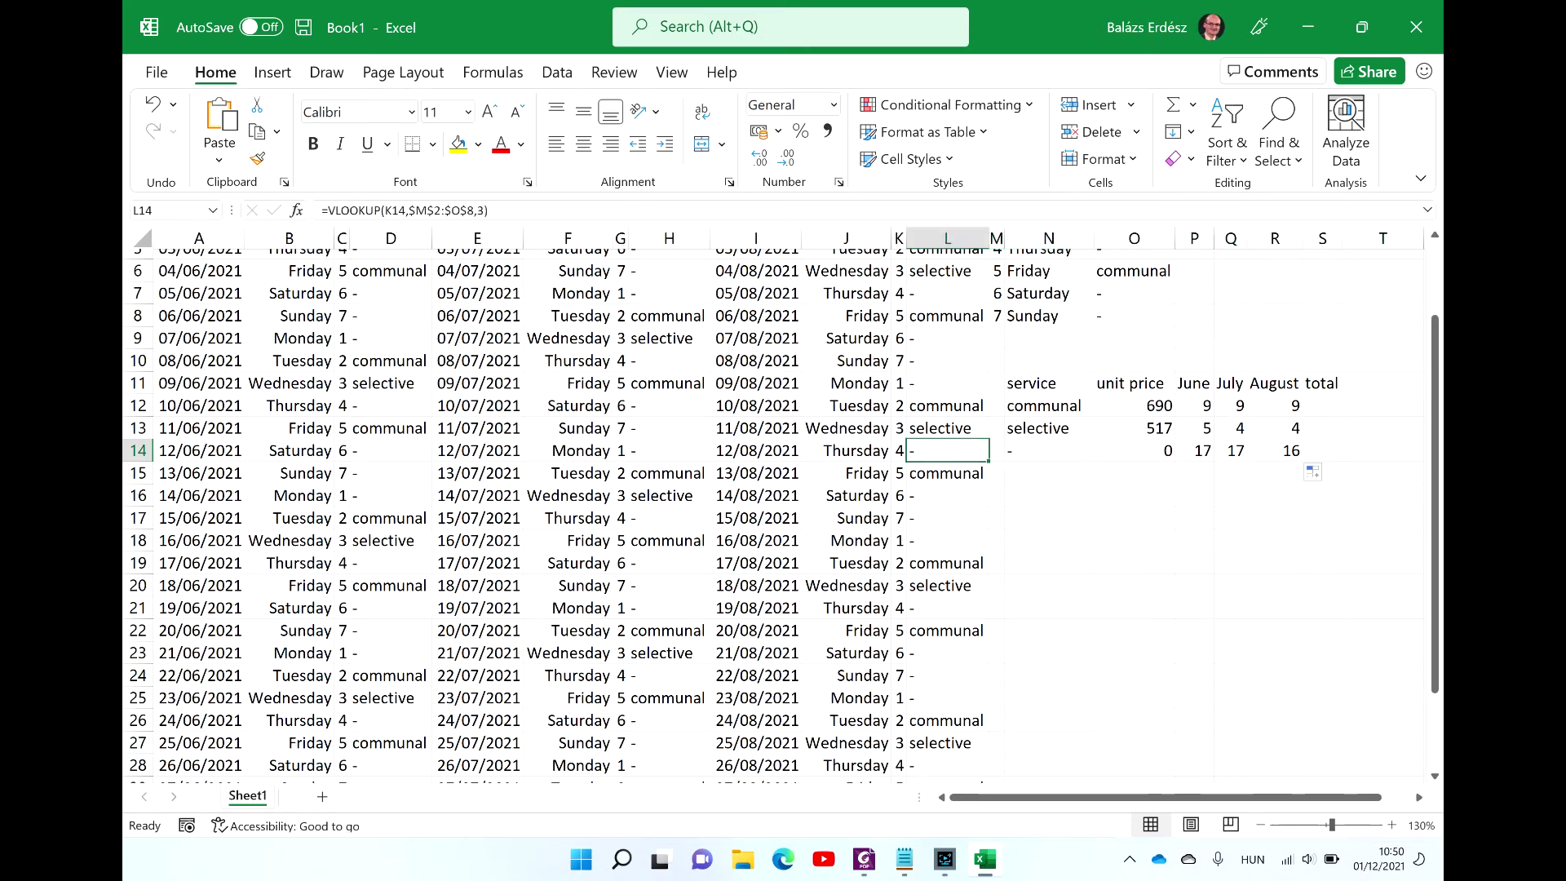
key("Up")
key("Up")
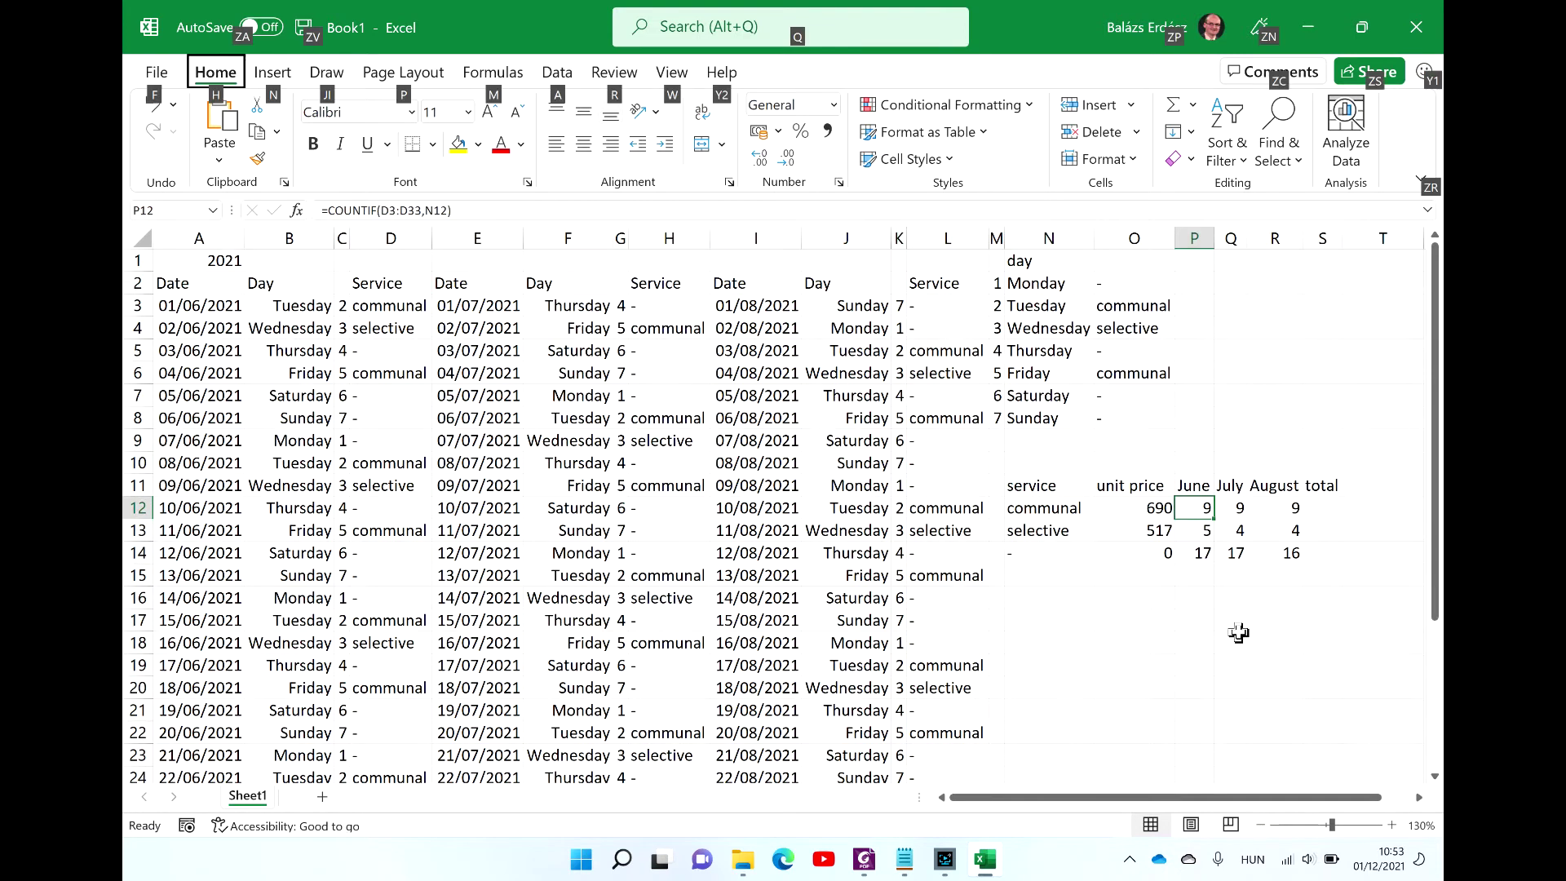
Step: Make the June COUNTIF range in P12 absolute as $D$3:$D$33 and fill the formula down to P14
left_click(1239, 633)
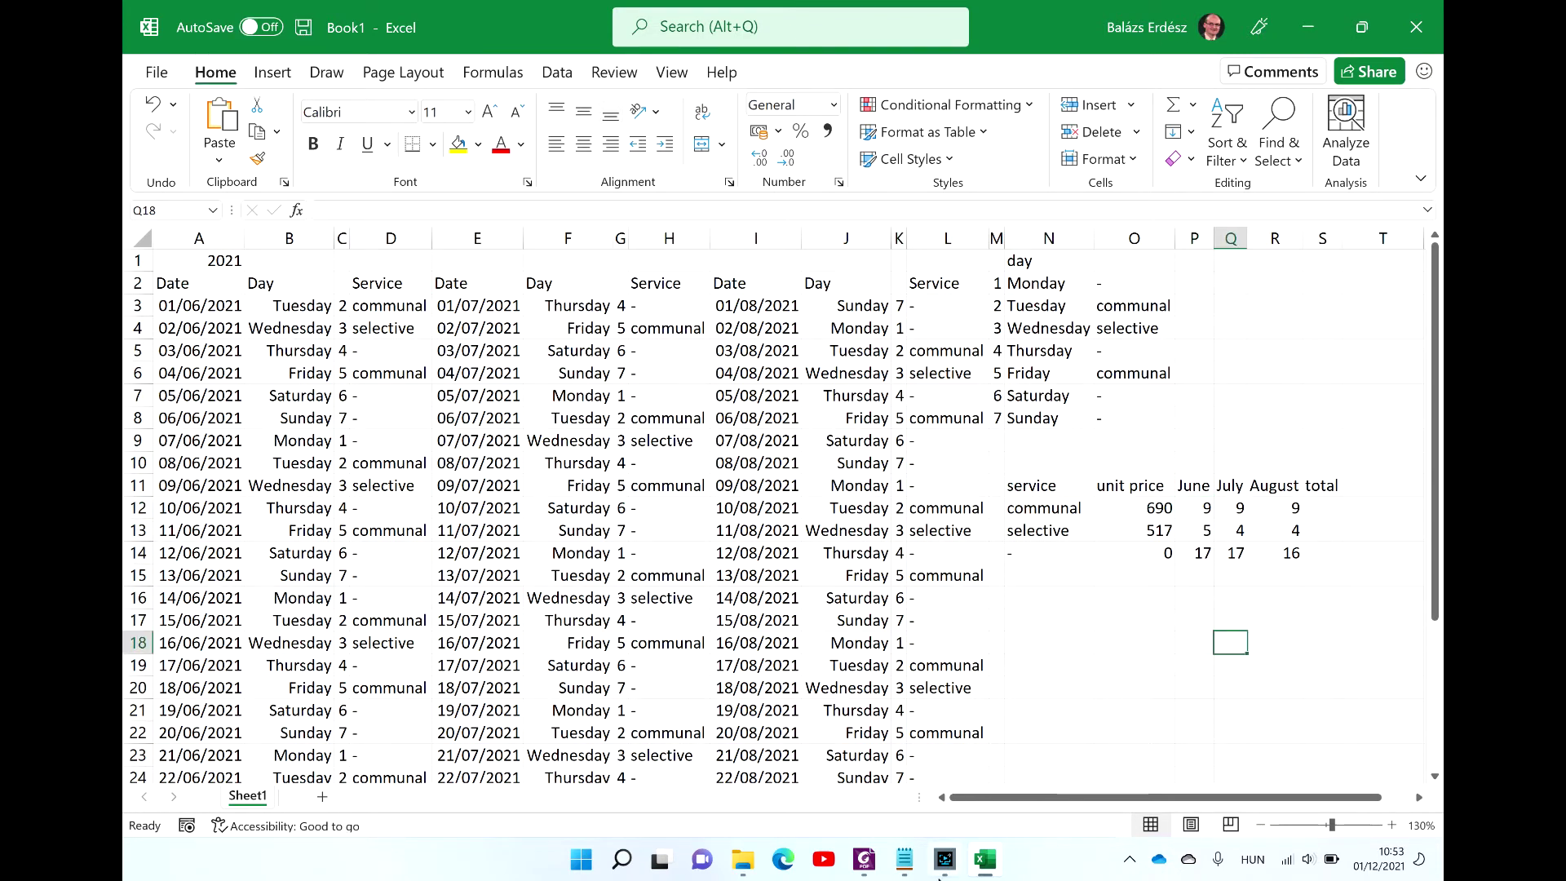
left_click(1203, 509)
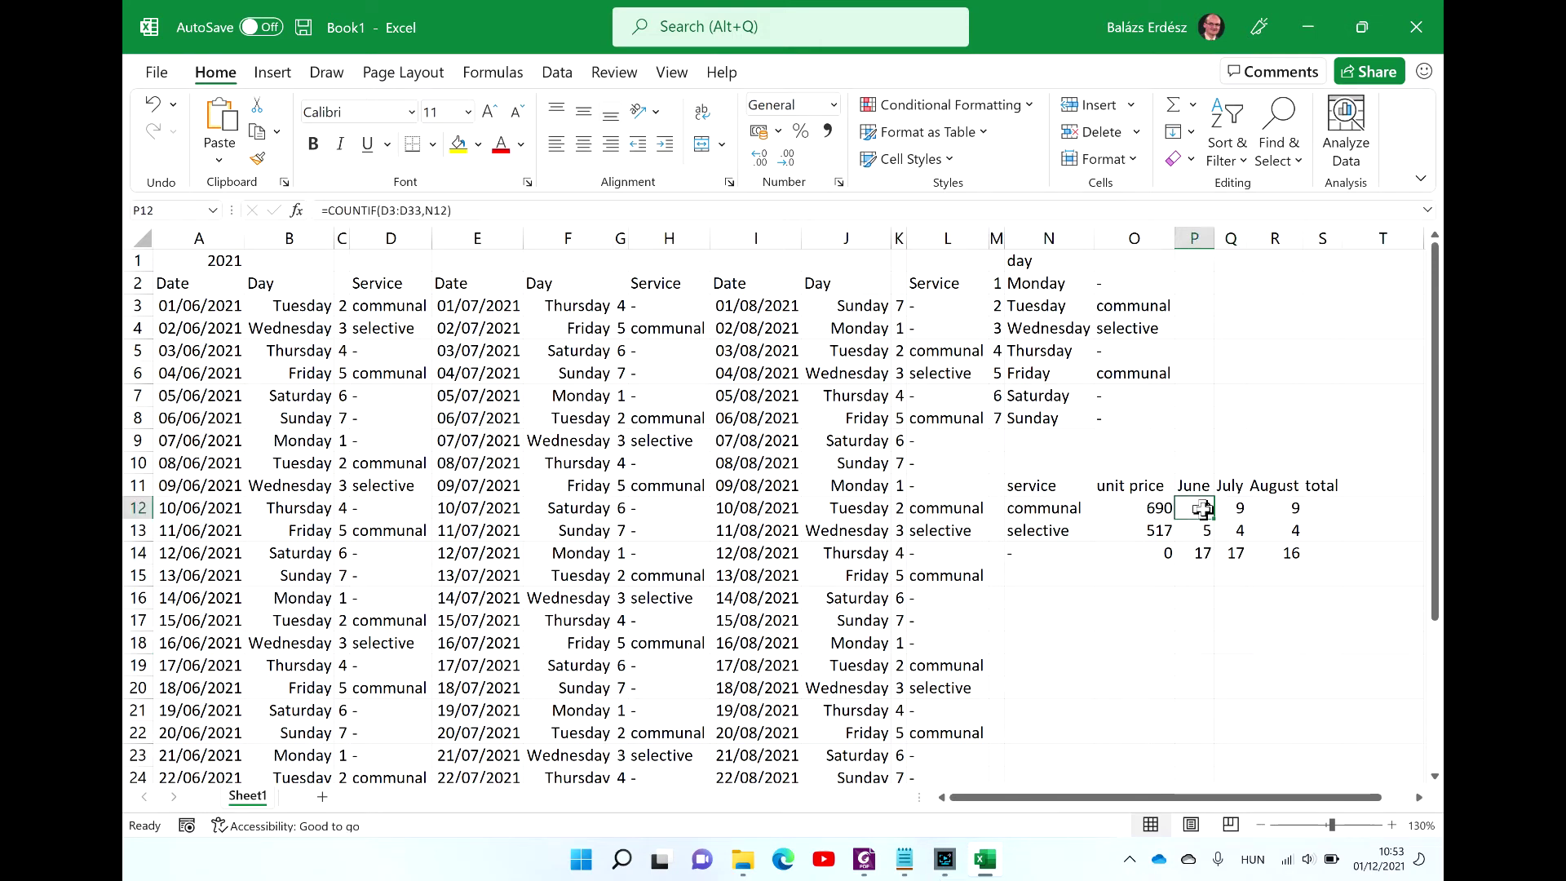
left_click(416, 211)
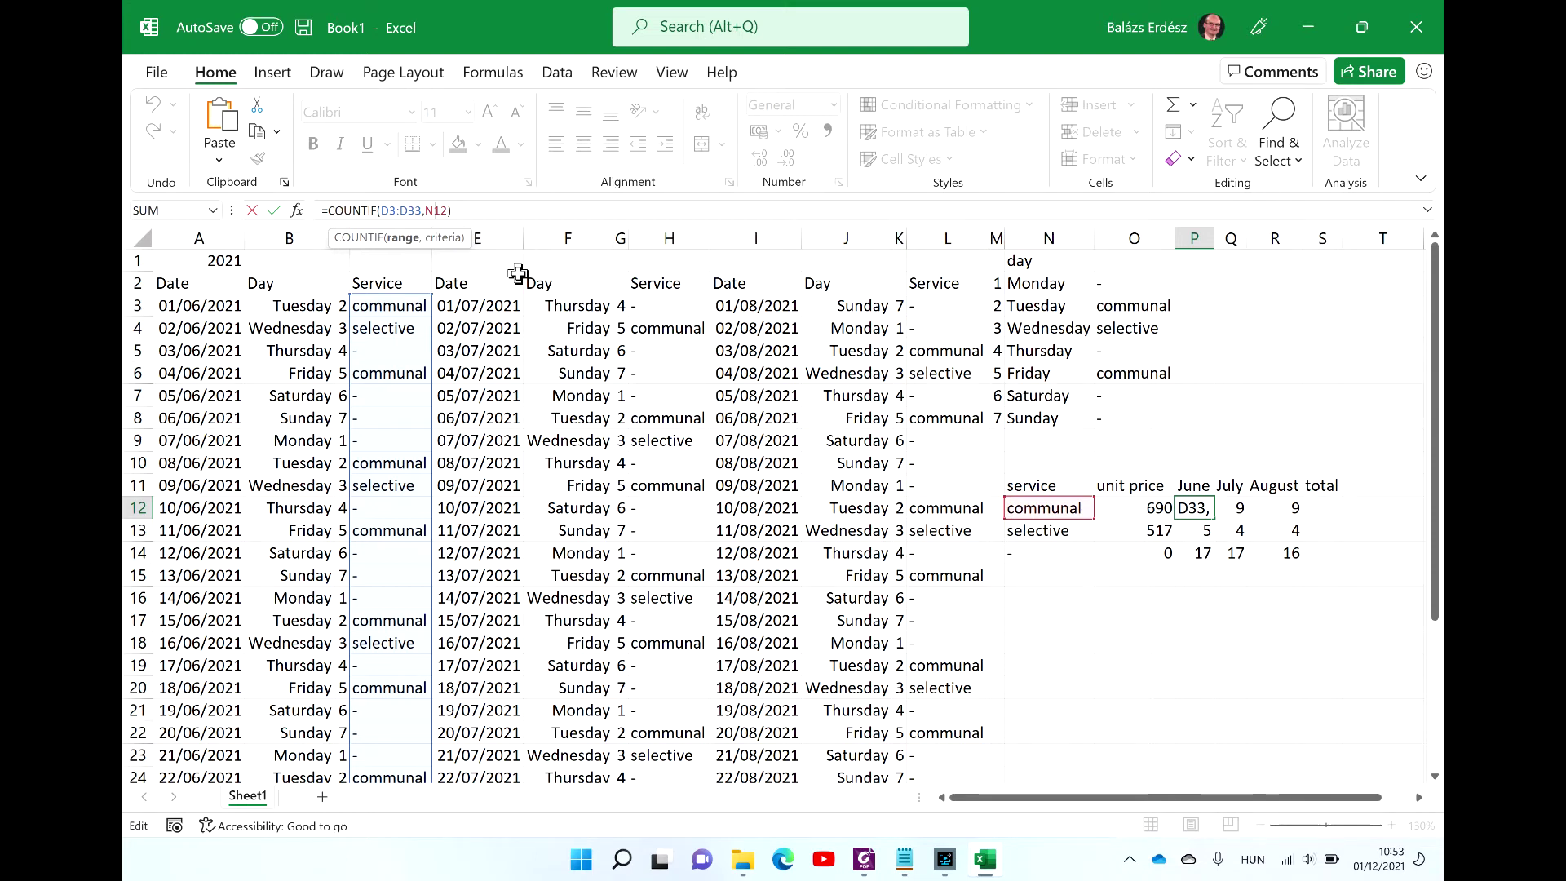
key("F4")
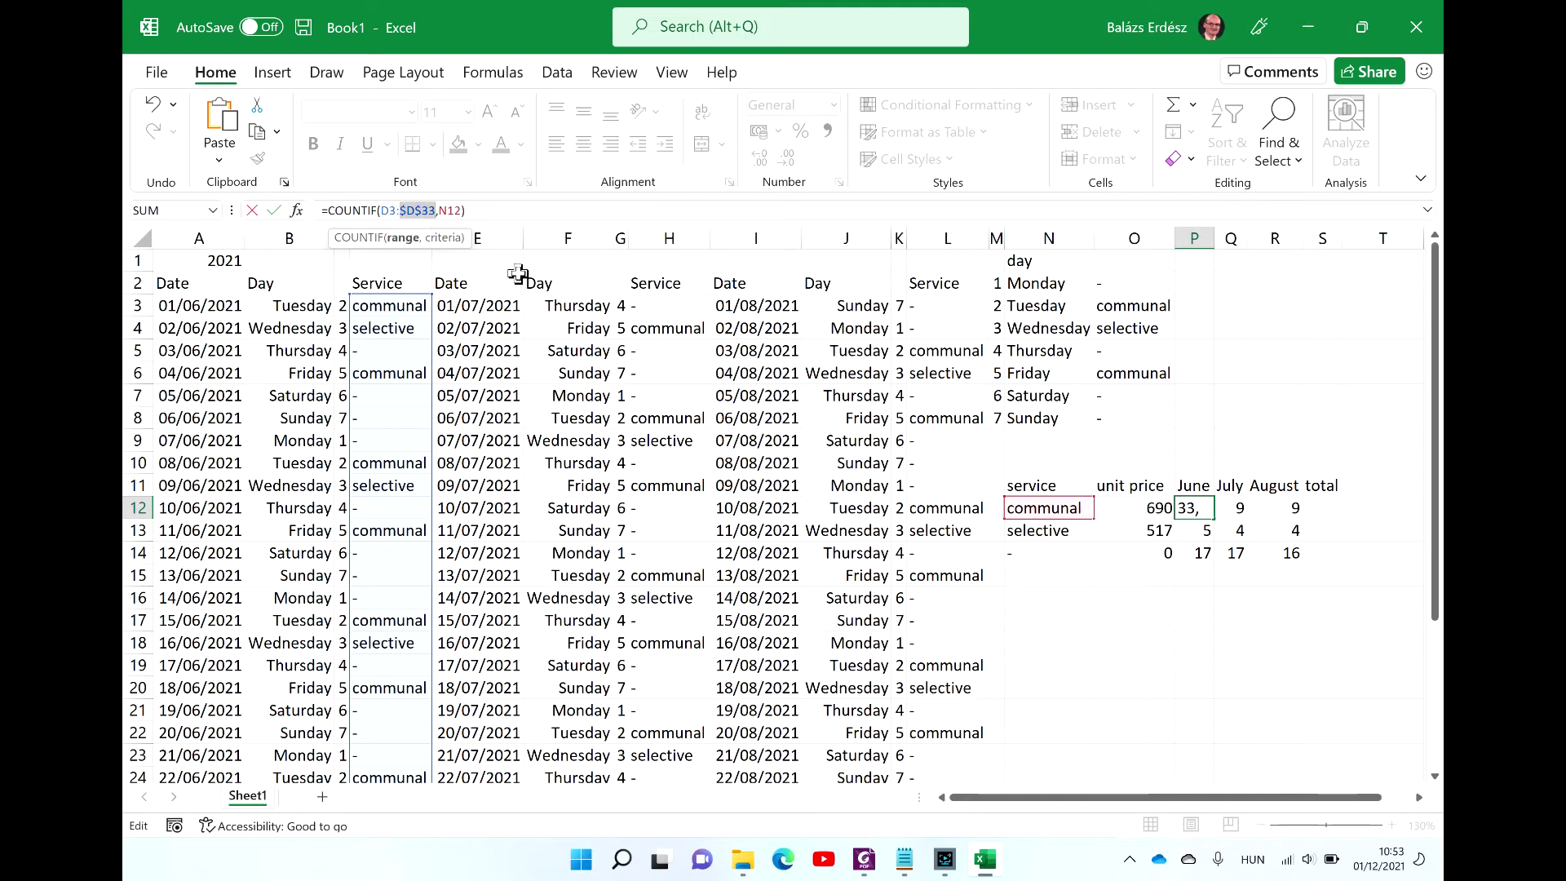
left_click(396, 209)
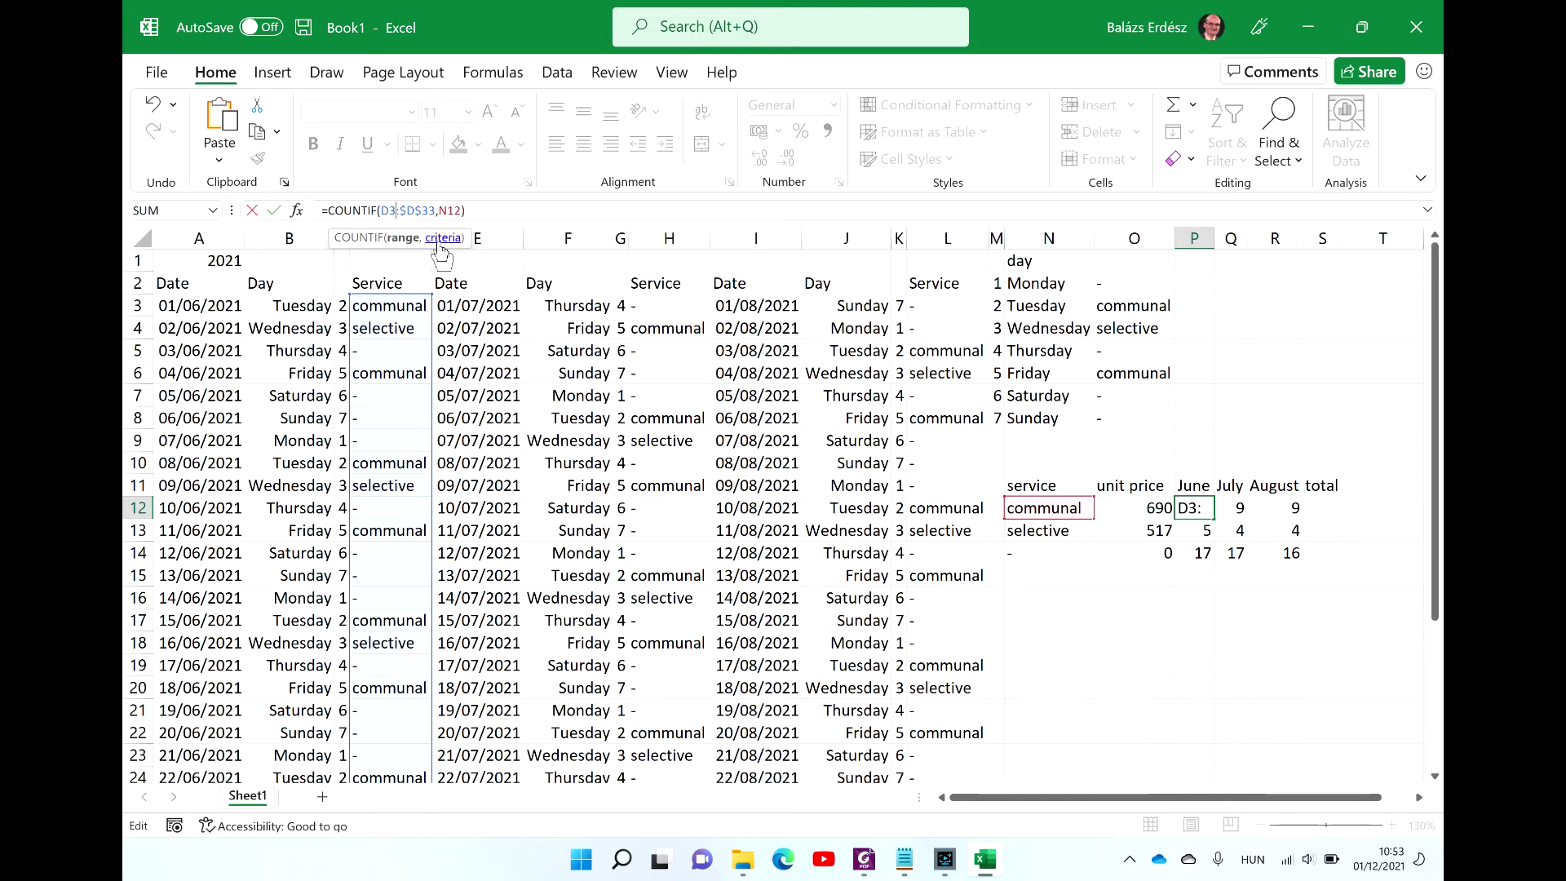
key("F4")
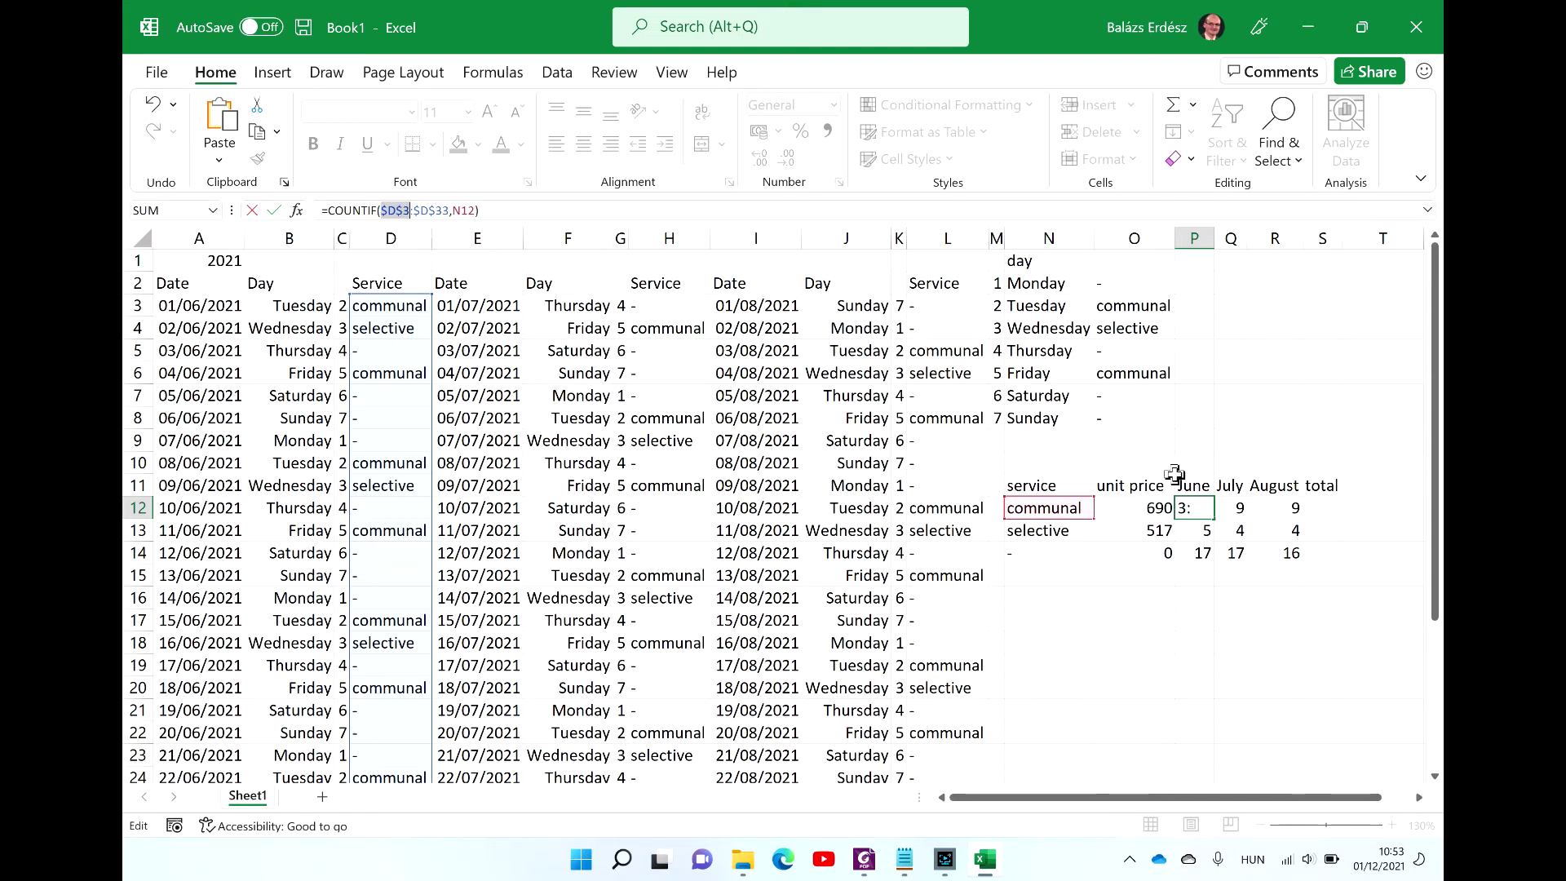
key("Return")
left_click(1205, 504)
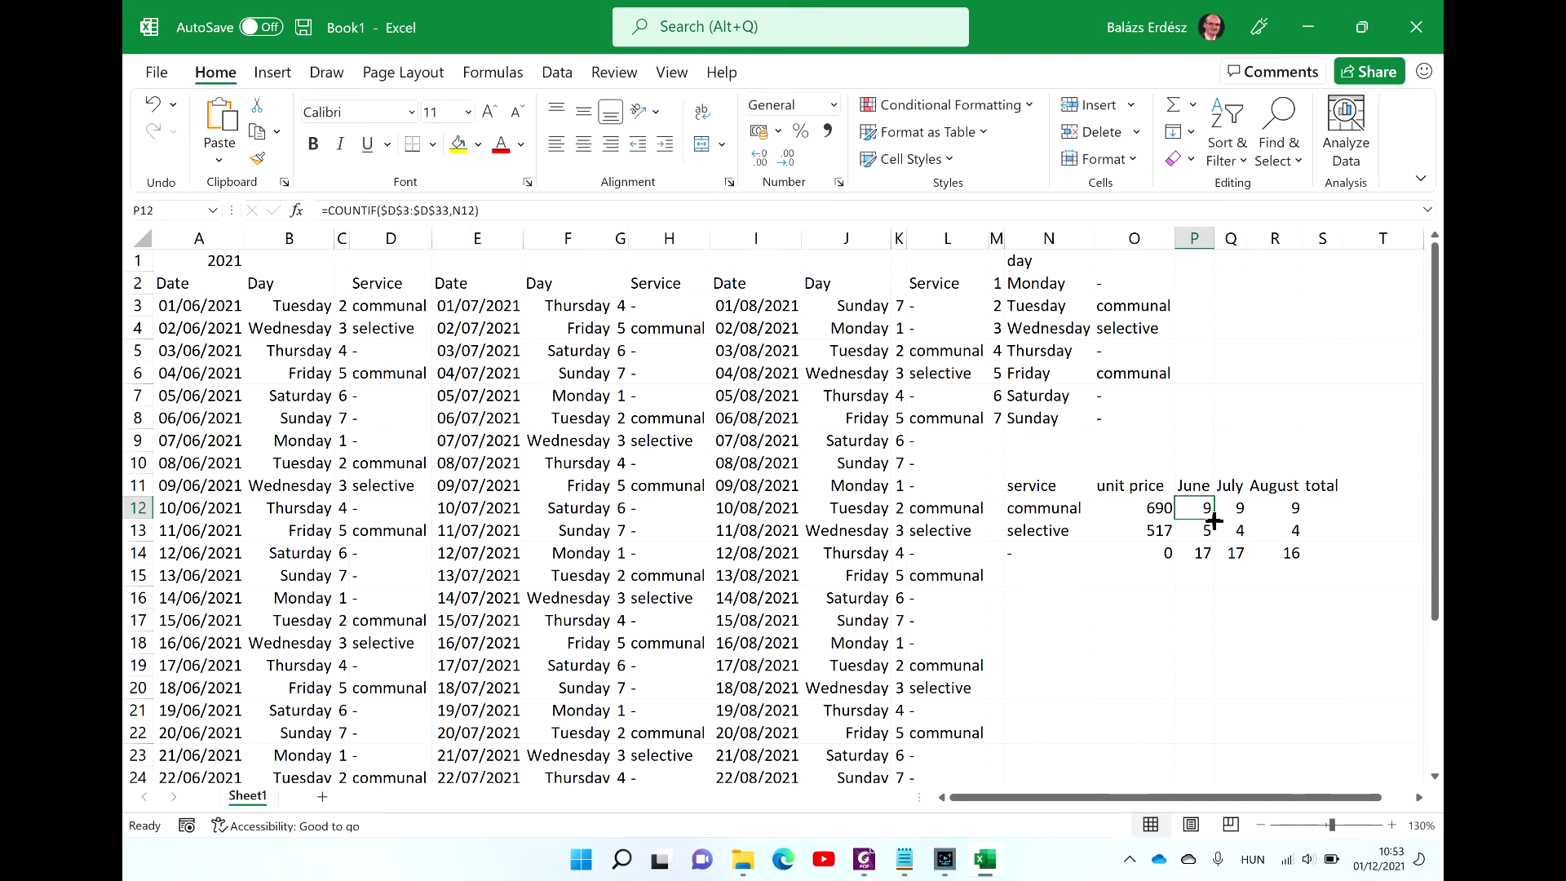
double_click(1214, 519)
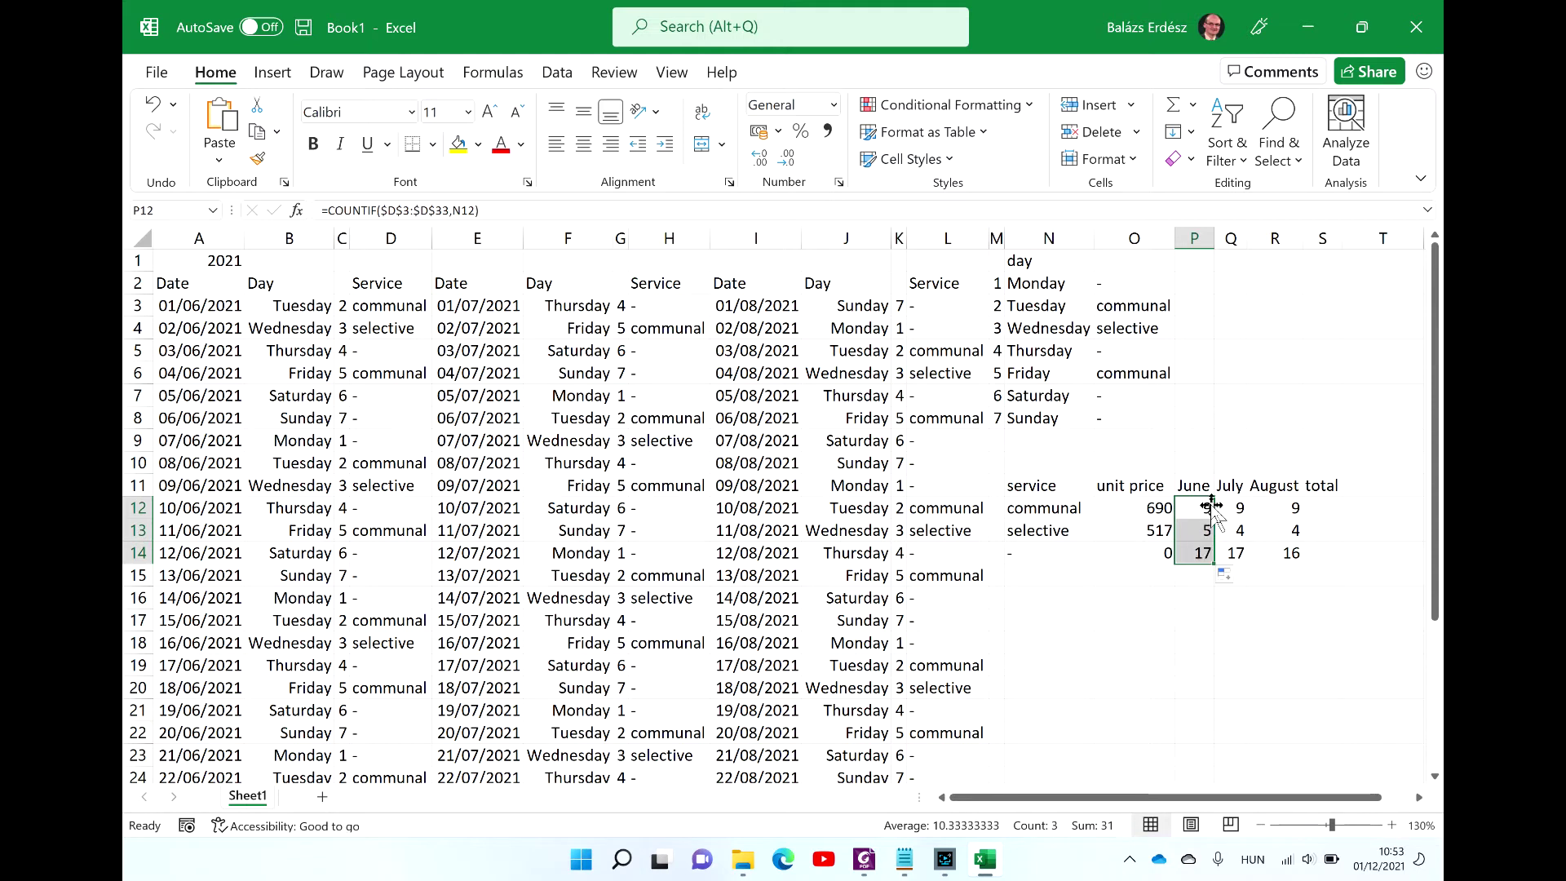
Step: Check the absolute range references of the COUNTIF formulas in P12:P14 for June and R14 for August
left_click(1196, 513)
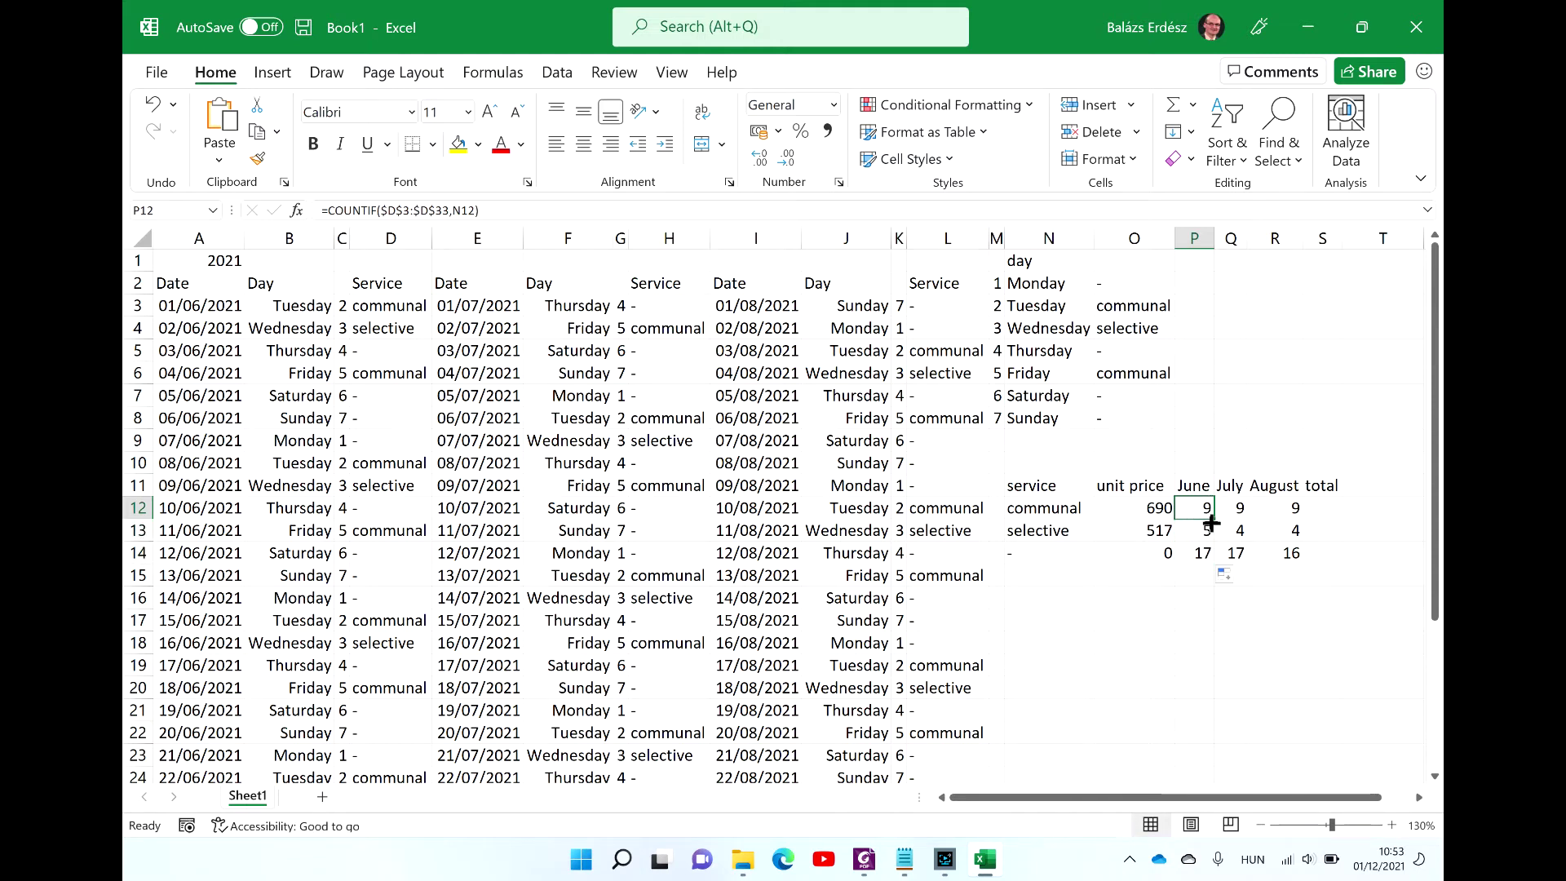
key("shift+Down")
key("shift+Down")
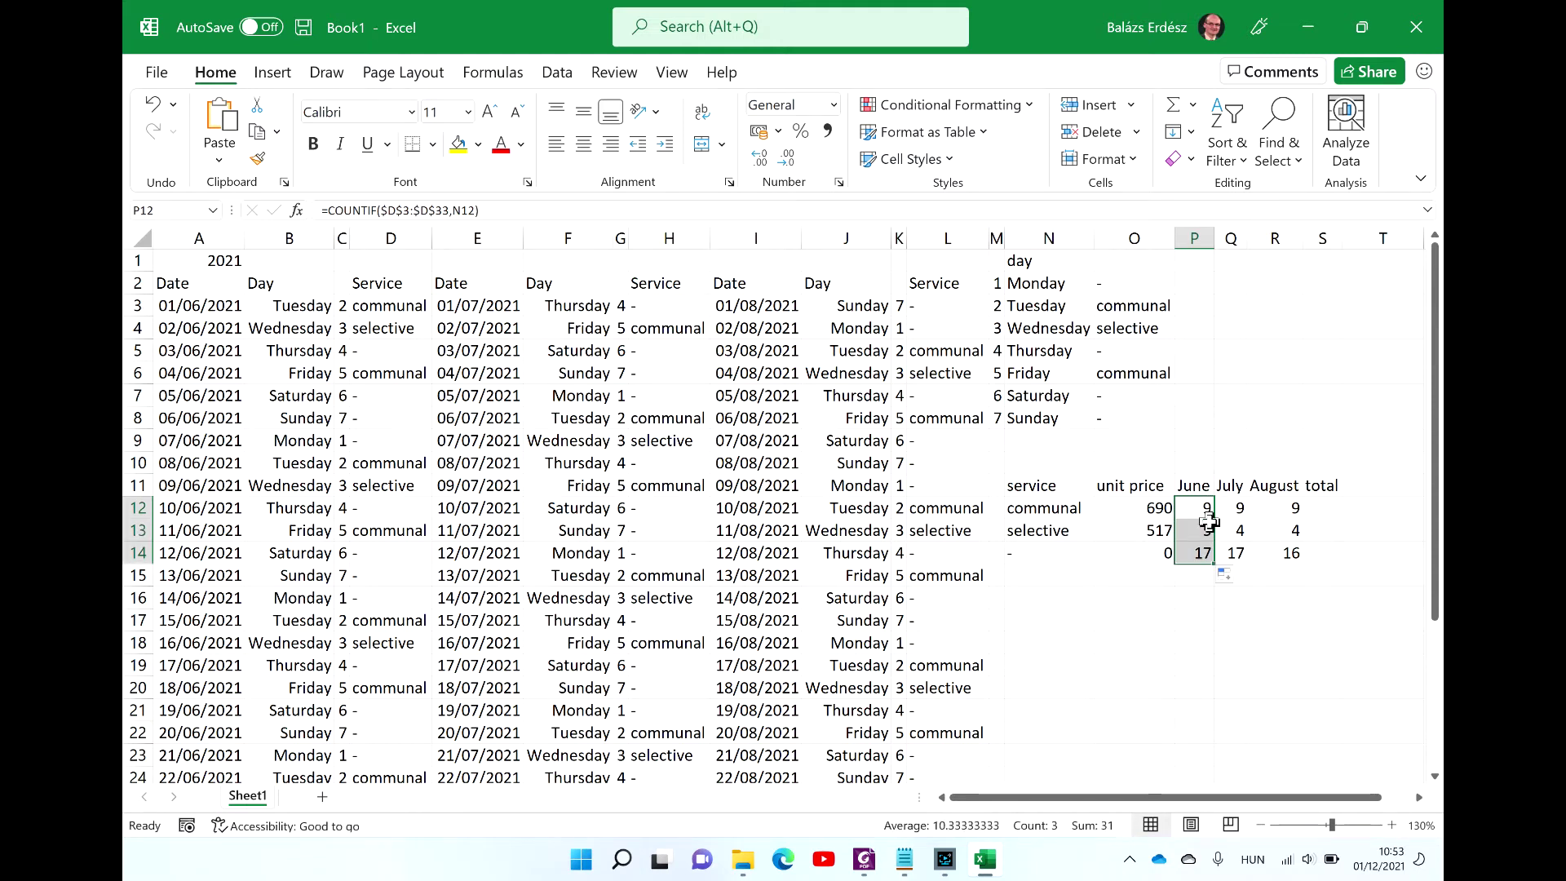
left_click(1205, 550)
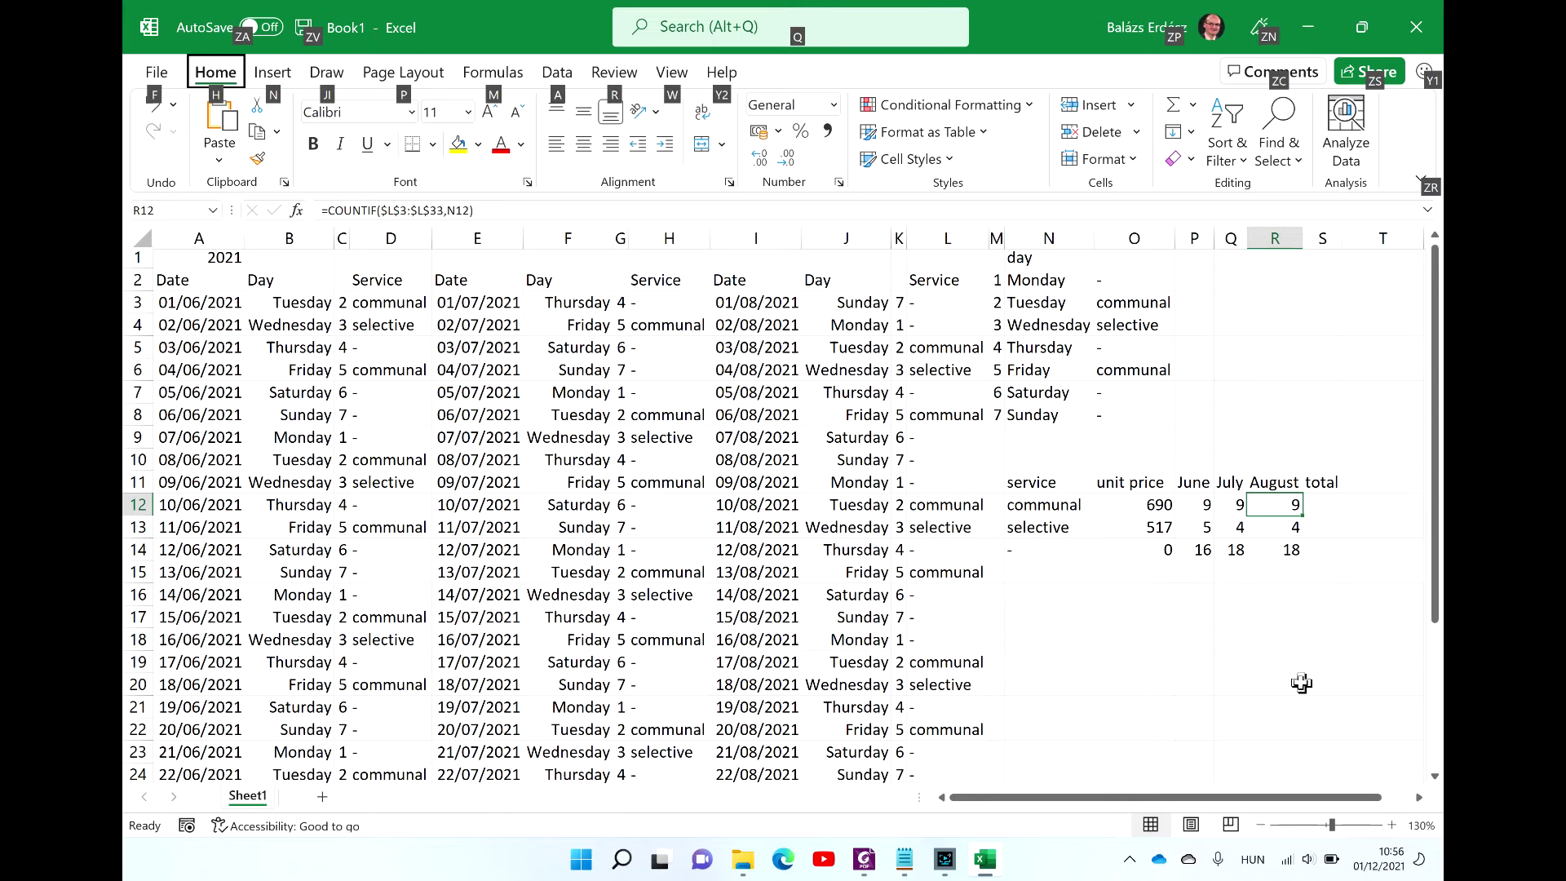
left_click(1297, 683)
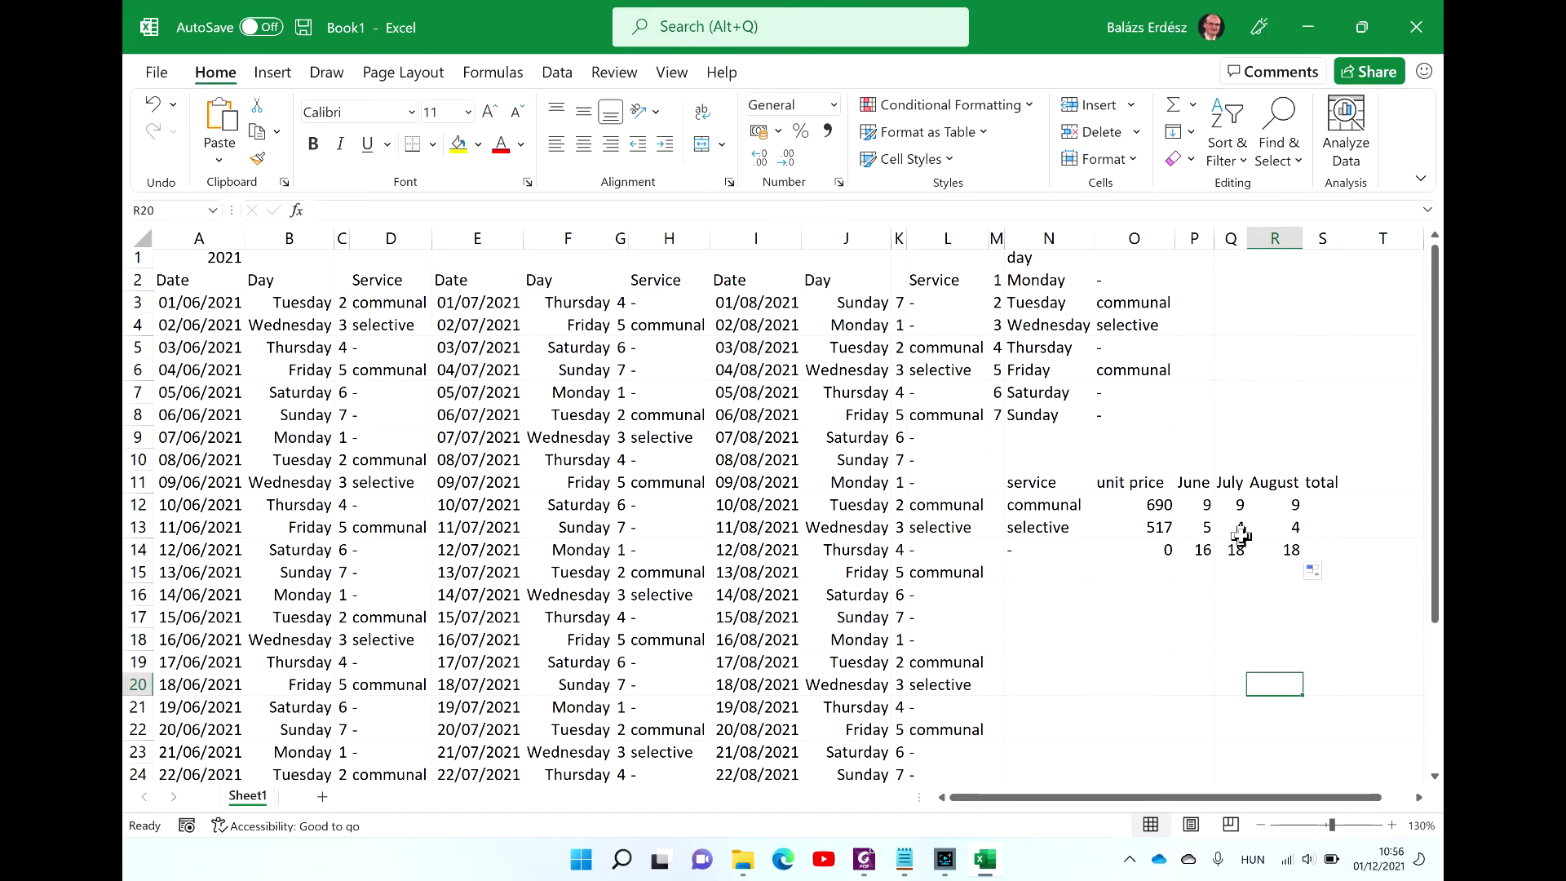
left_click(1290, 549)
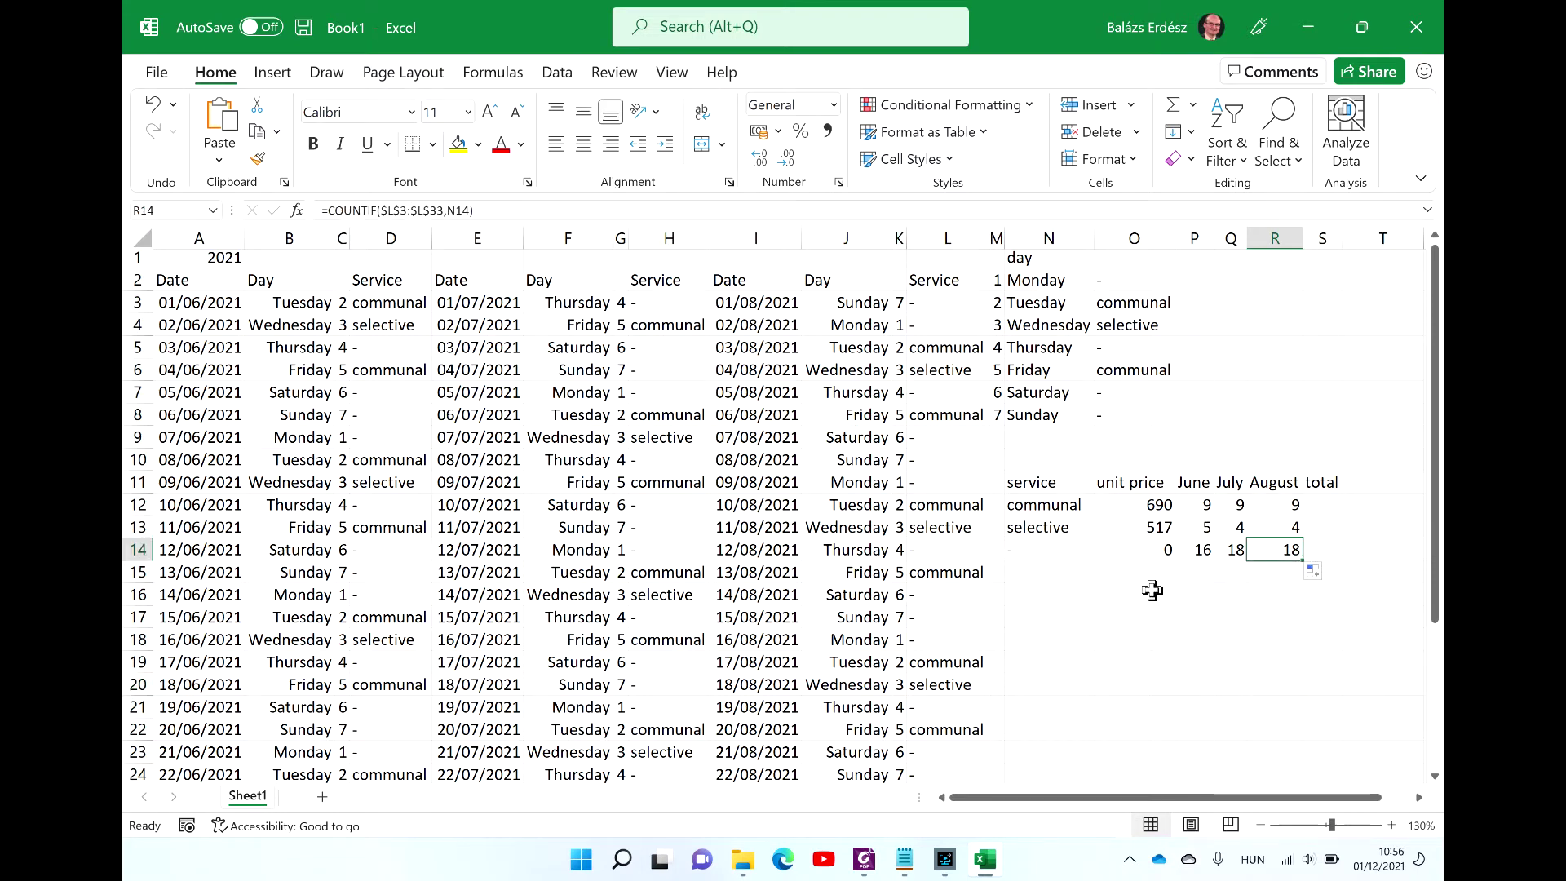
left_click(946, 860)
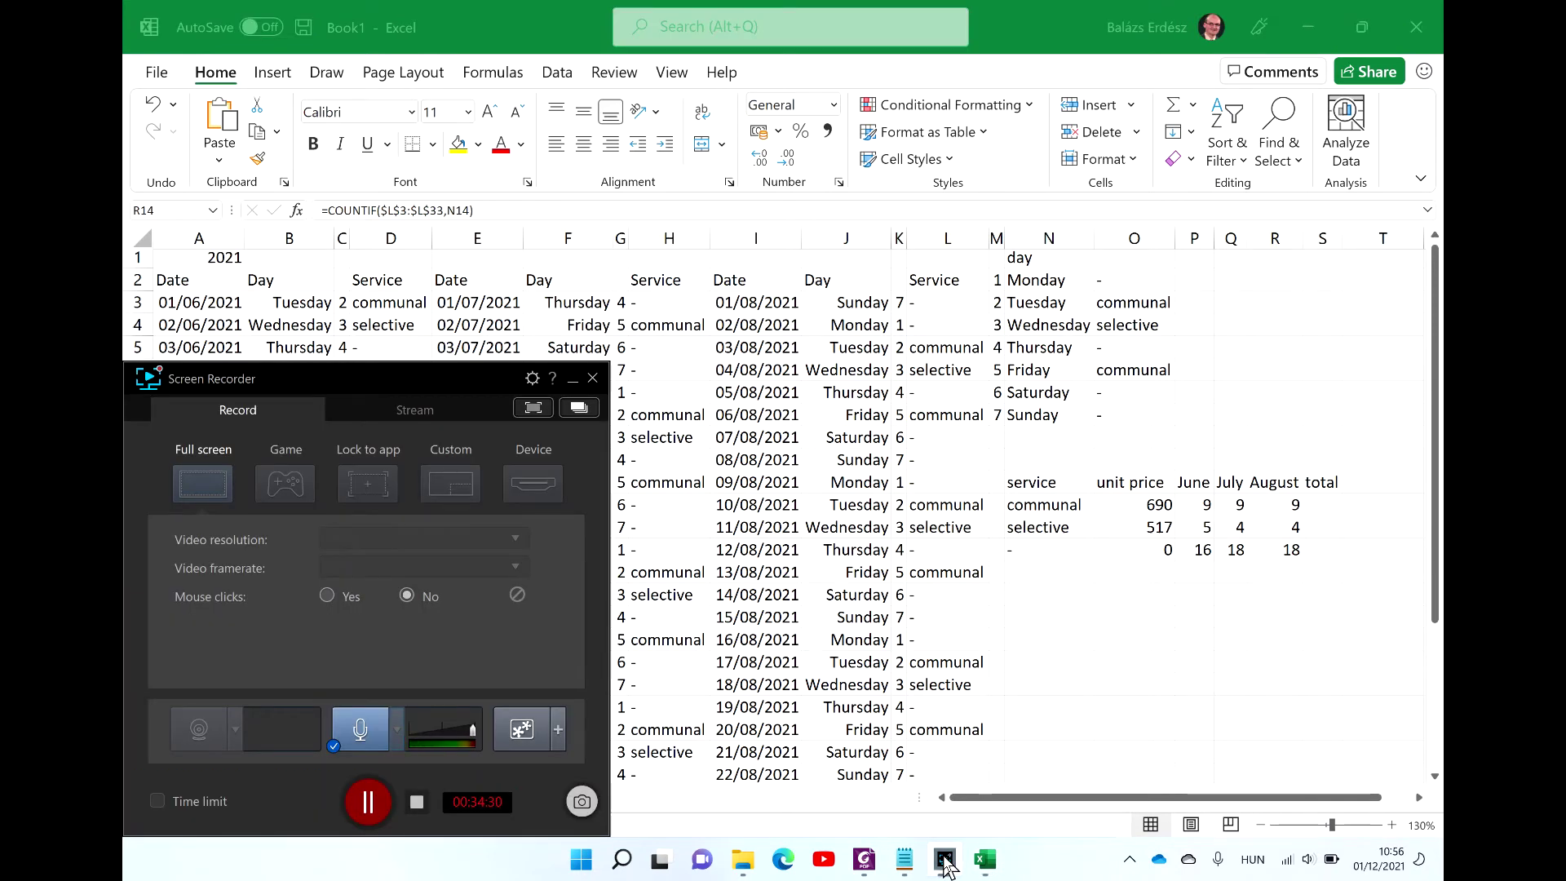
left_click(946, 863)
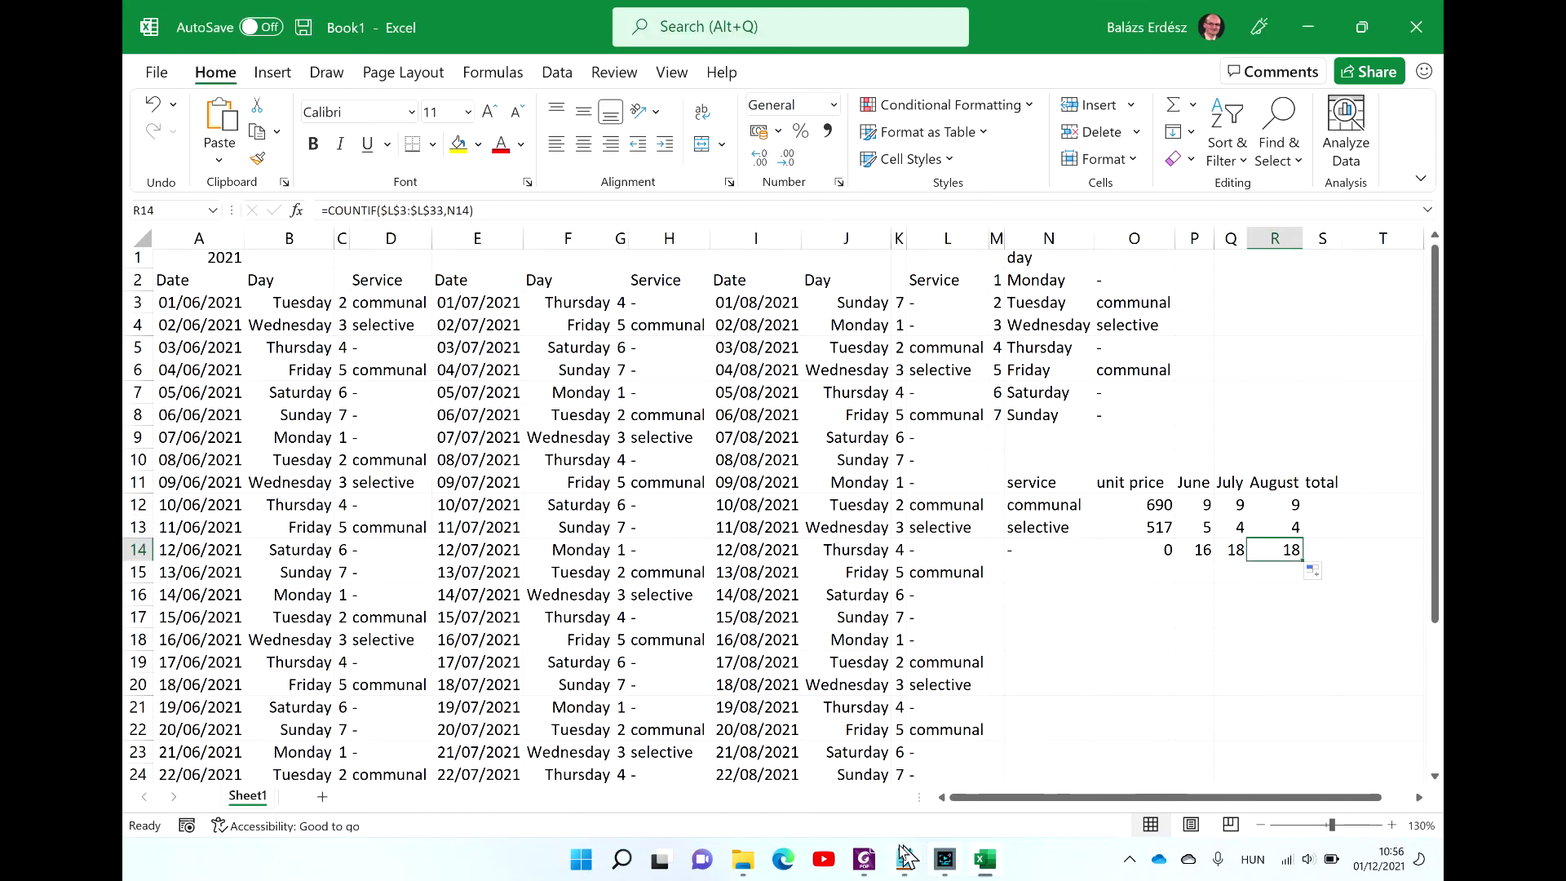
Step: Switch to the exercise PDF in Foxit PDF Editor and read the tasks on range S12:S14 and cells N16 and O16
left_click(865, 863)
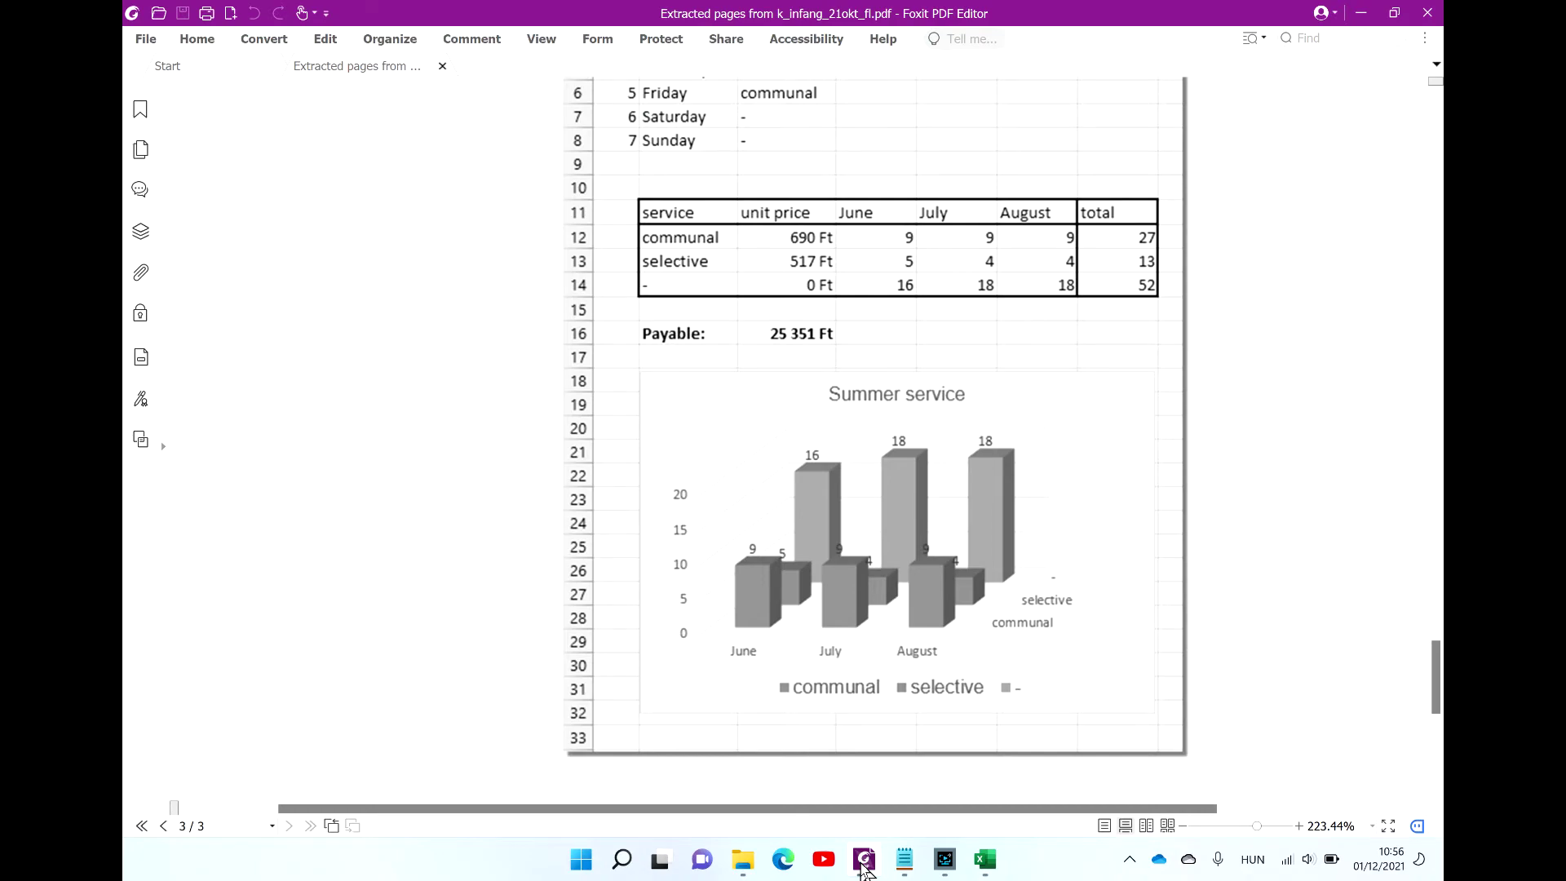
scroll(873, 441, "up", 3)
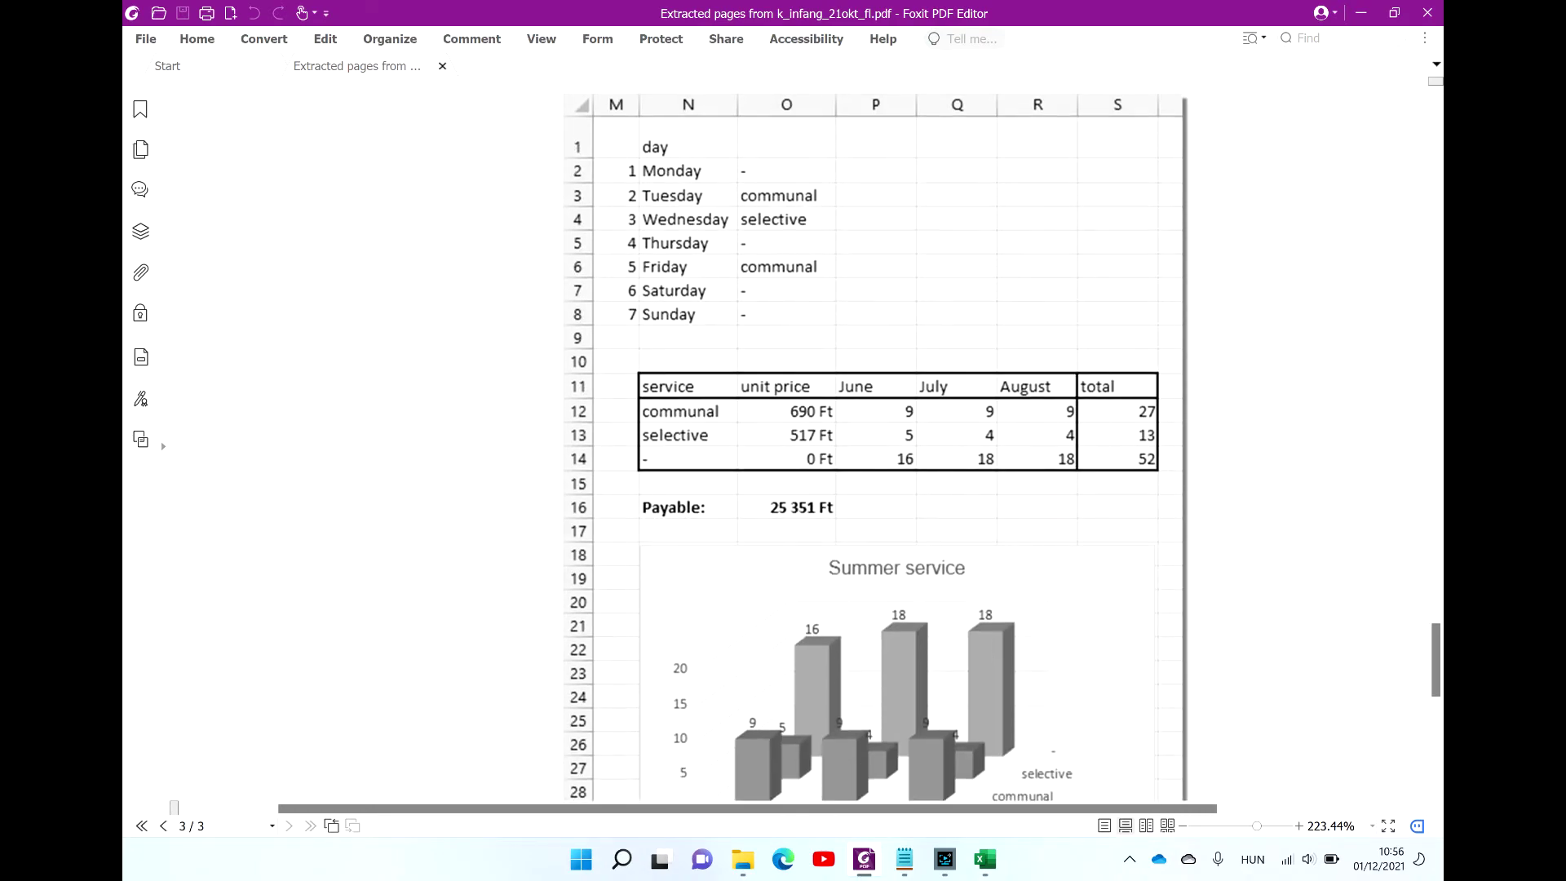
scroll(849, 440, "up", 10)
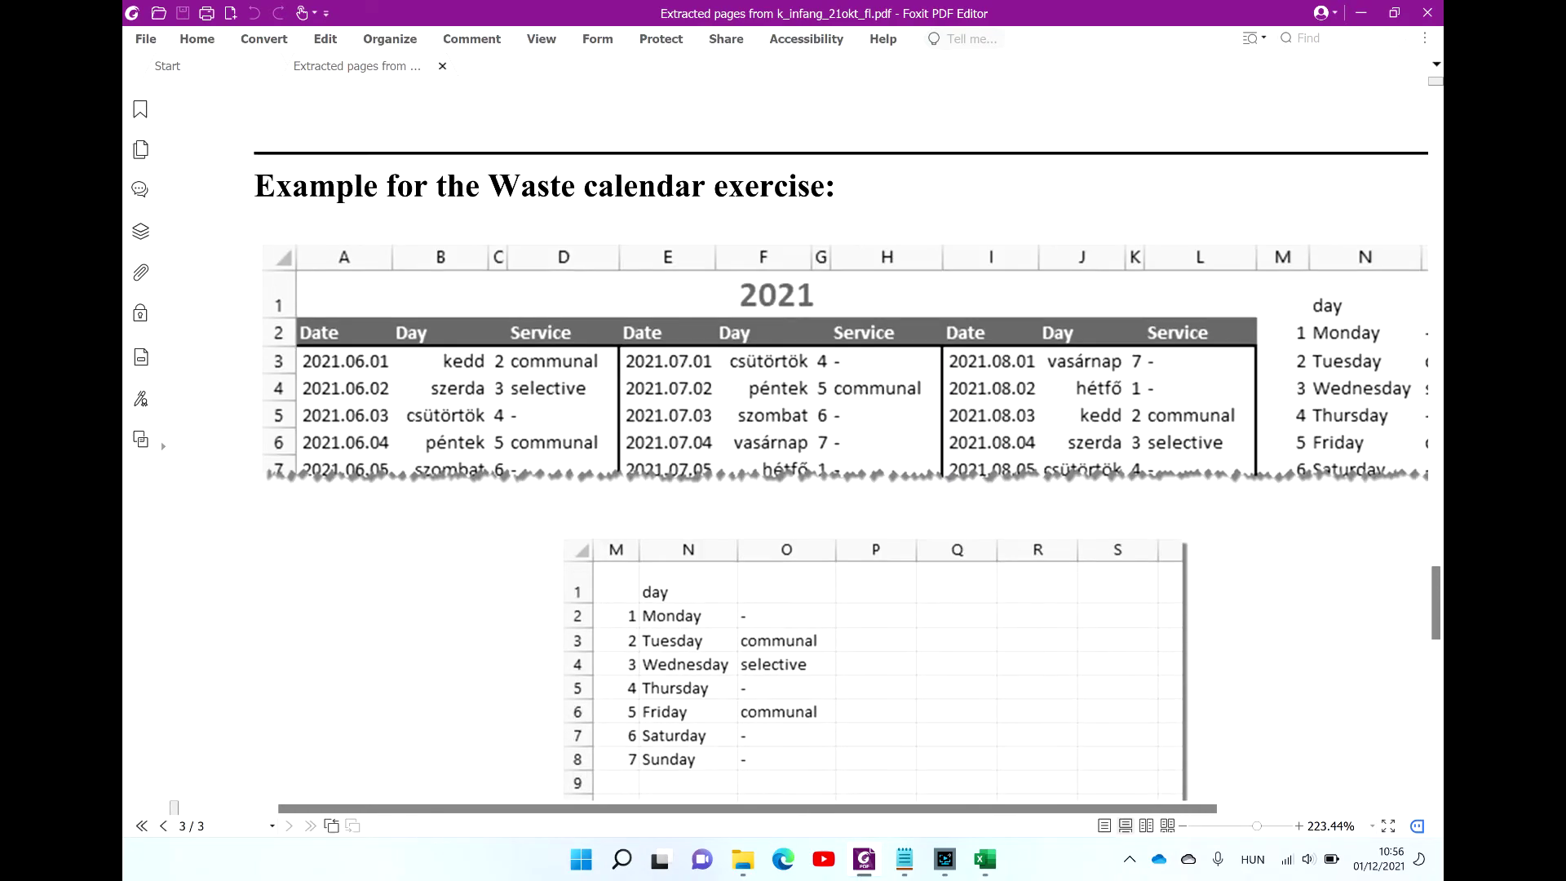
scroll(848, 440, "up", 14)
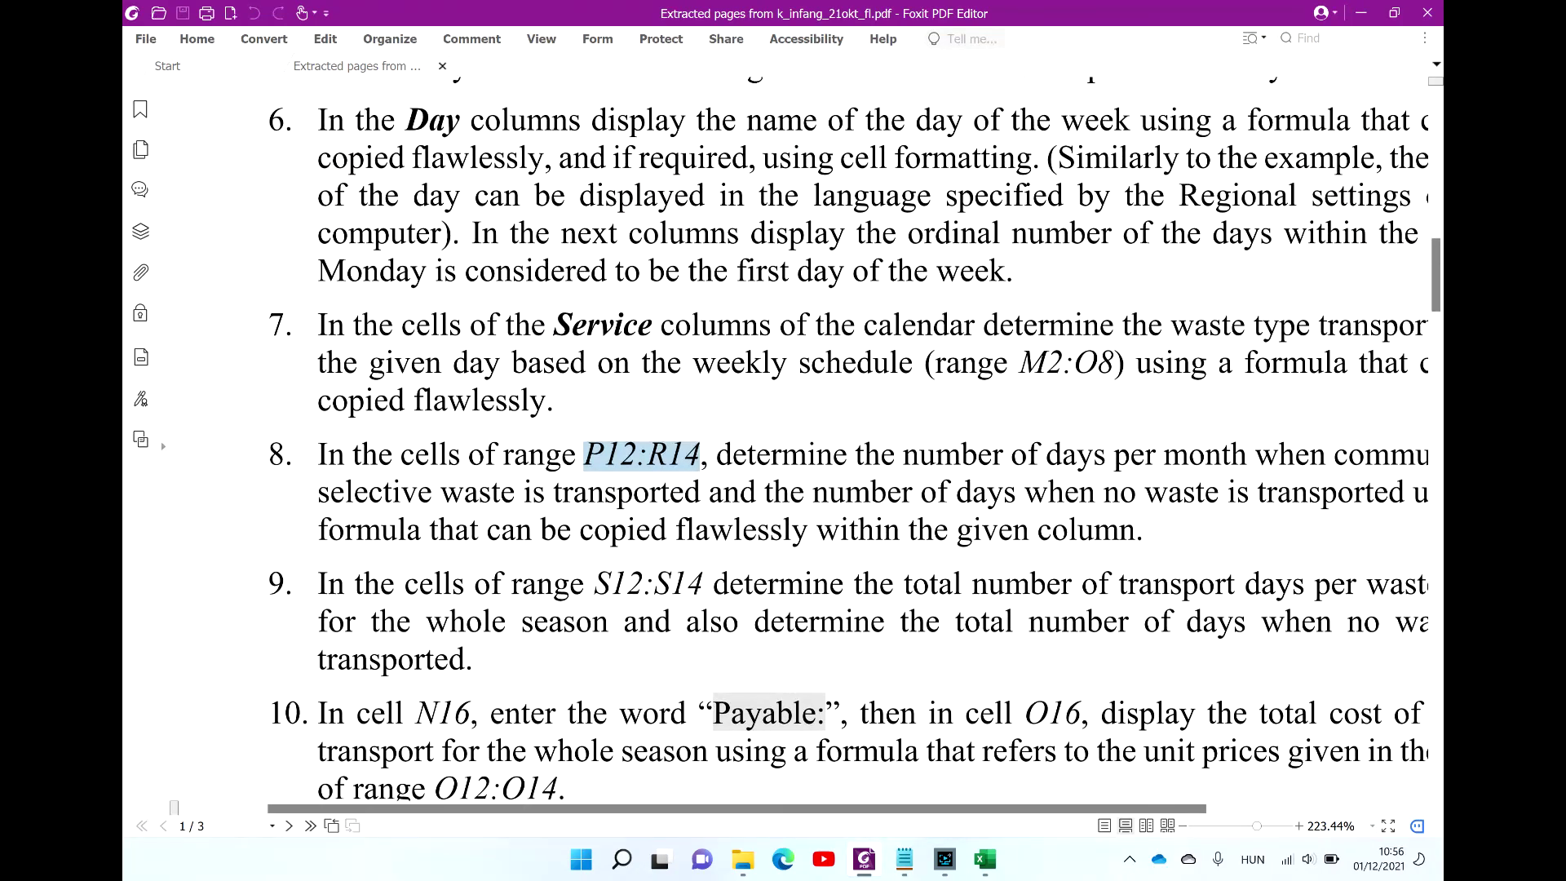
Step: Read task 9 on the season totals for range S12:S14 in the exercise PDF
scroll(855, 439, "down", 3)
scroll(855, 439, "right", 1)
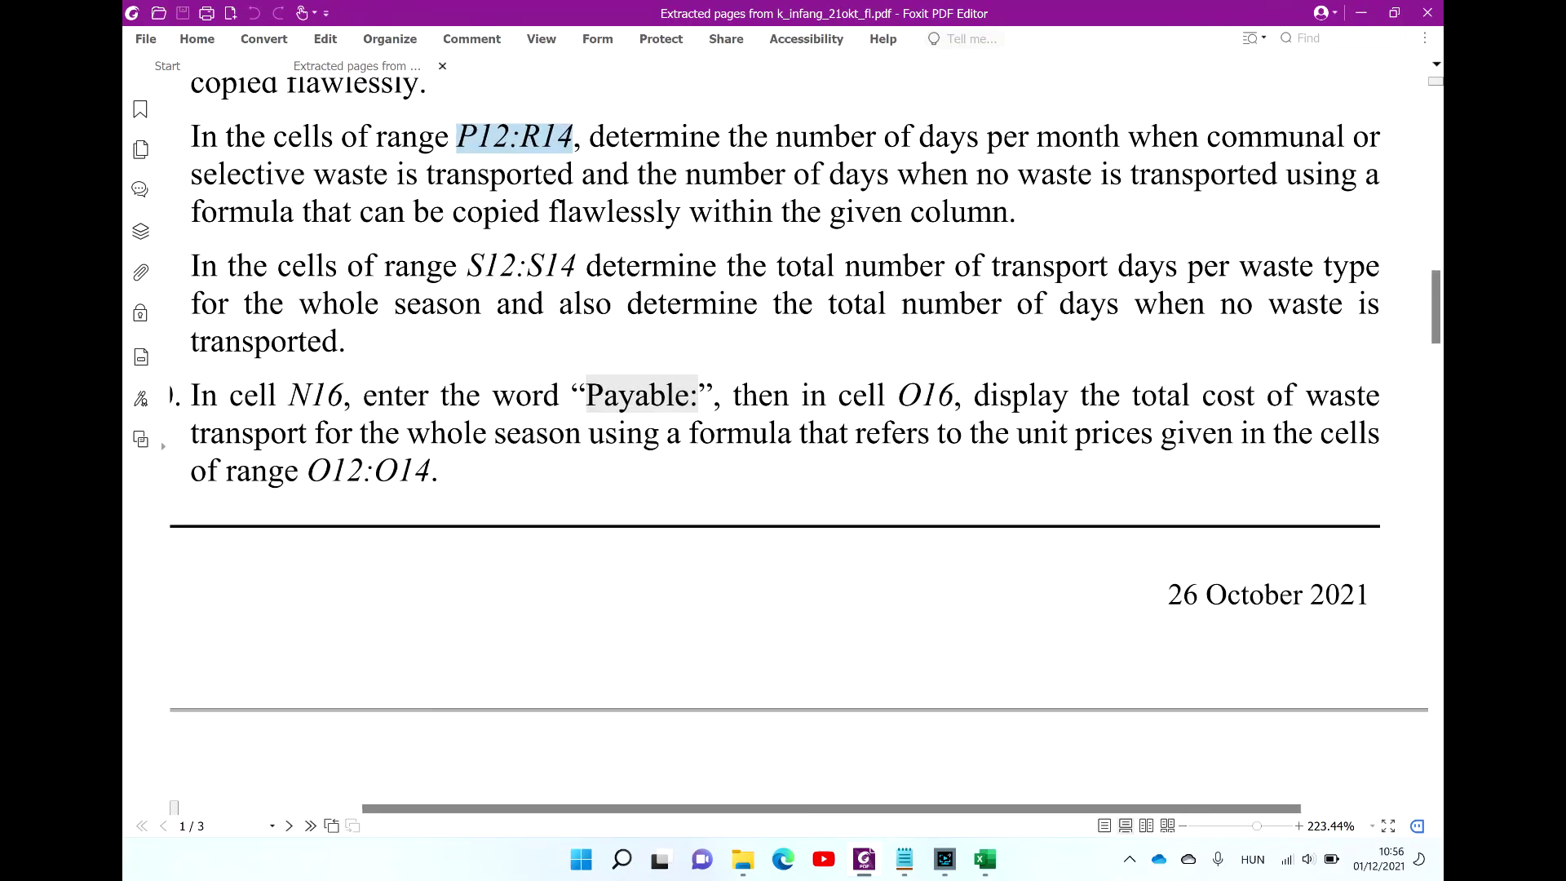
scroll(800, 446, "down", 1)
scroll(799, 446, "left", 1)
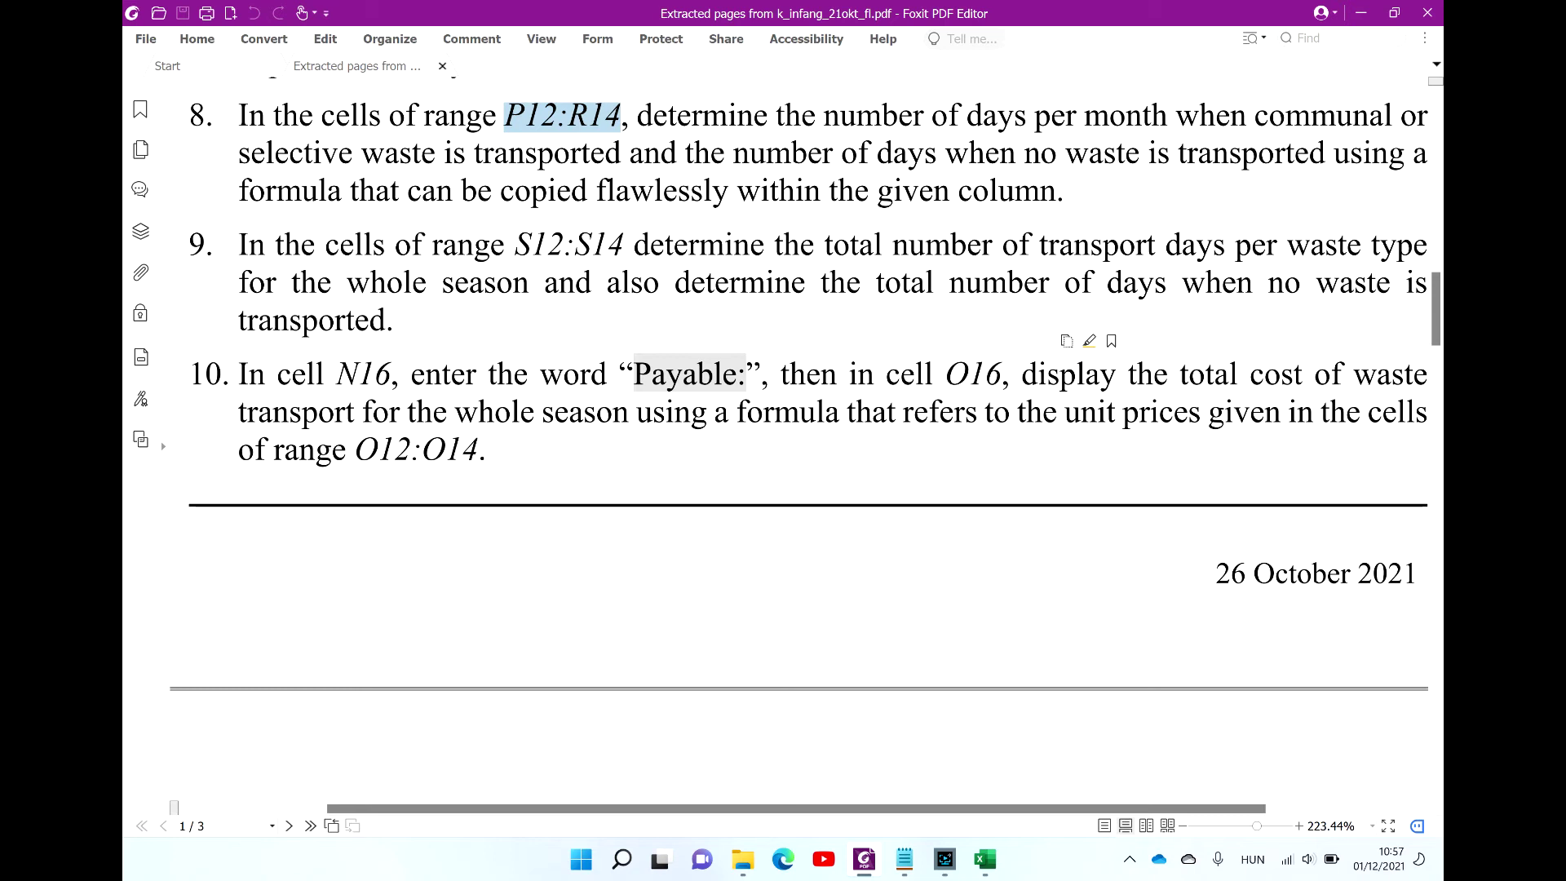
left_click_drag(1206, 284, 1003, 245)
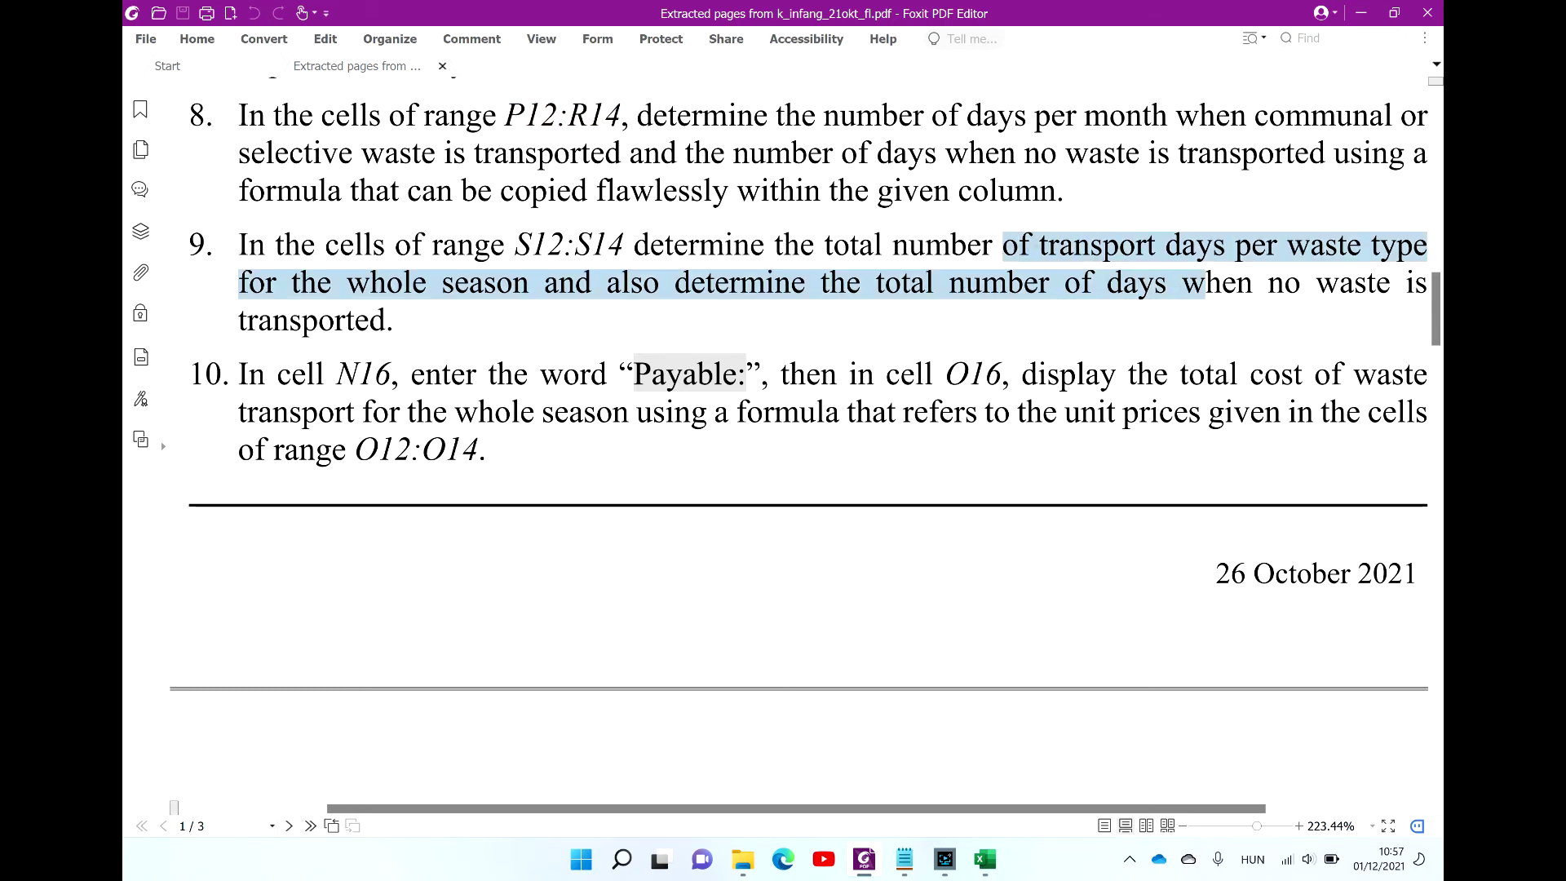
left_click(1003, 244)
scroll(1003, 245, "right", 3)
scroll(800, 449, "left", 3)
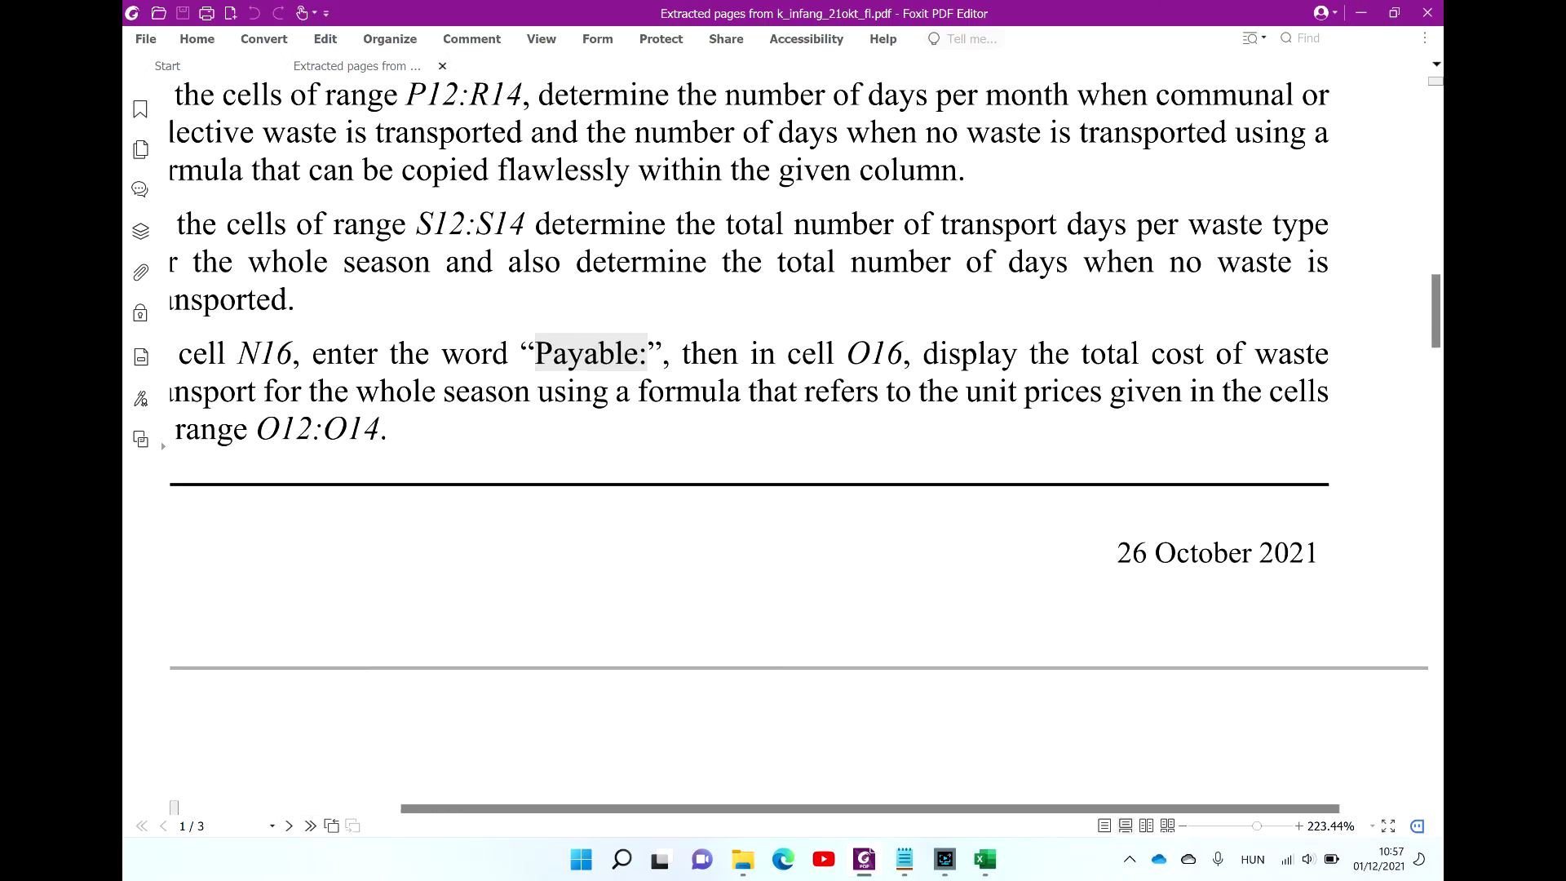
scroll(799, 383, "left", 1)
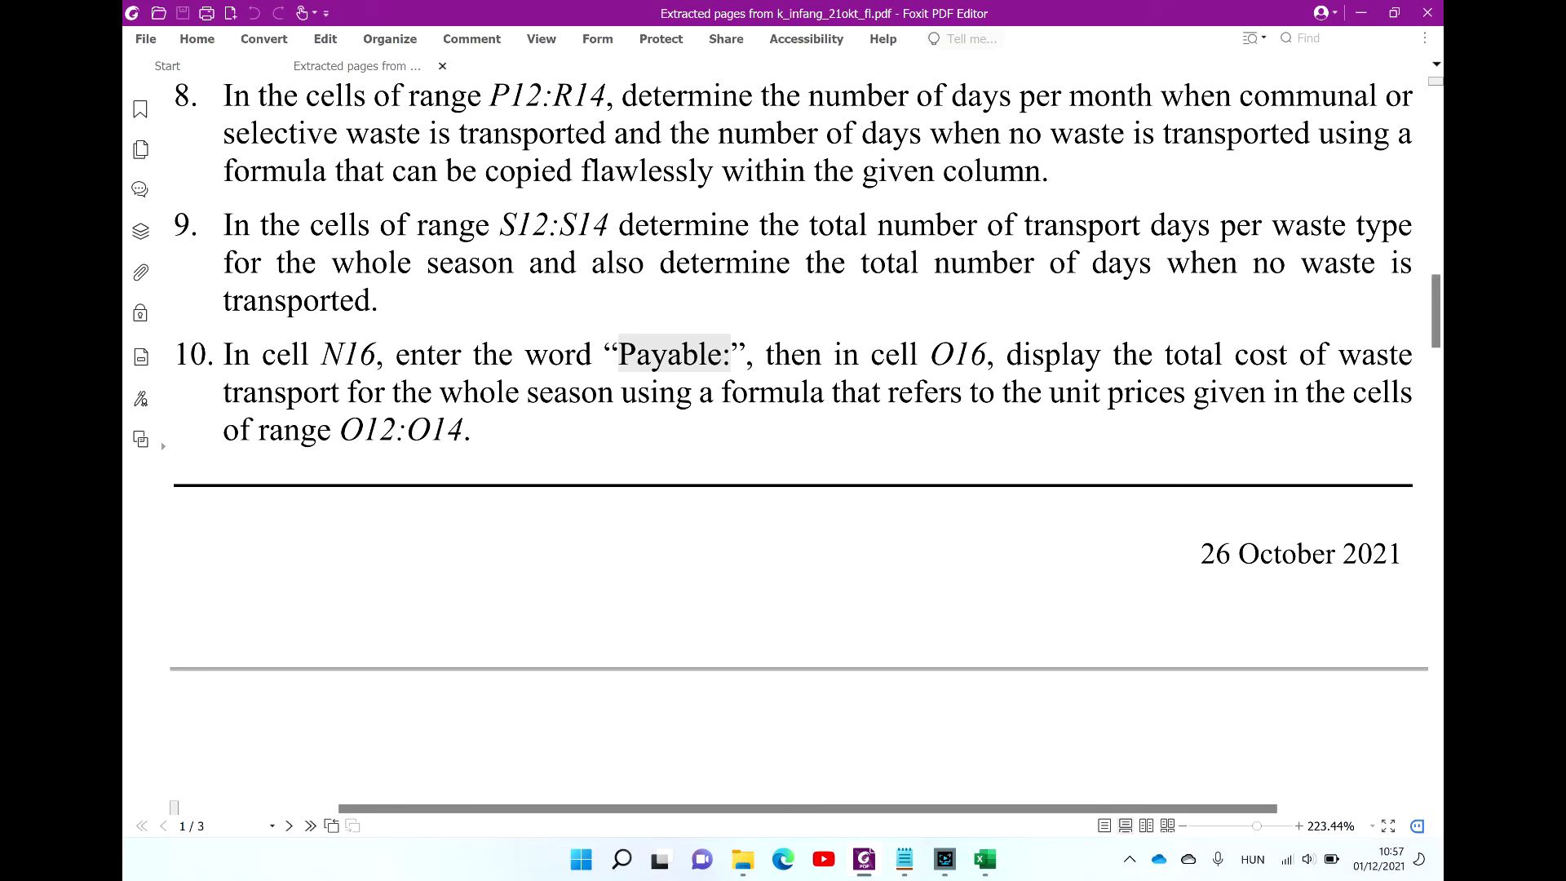
Step: Switch to Excel and total the communal days of June to August in S12 with =SUM(P12:R12)
key("alt+Tab")
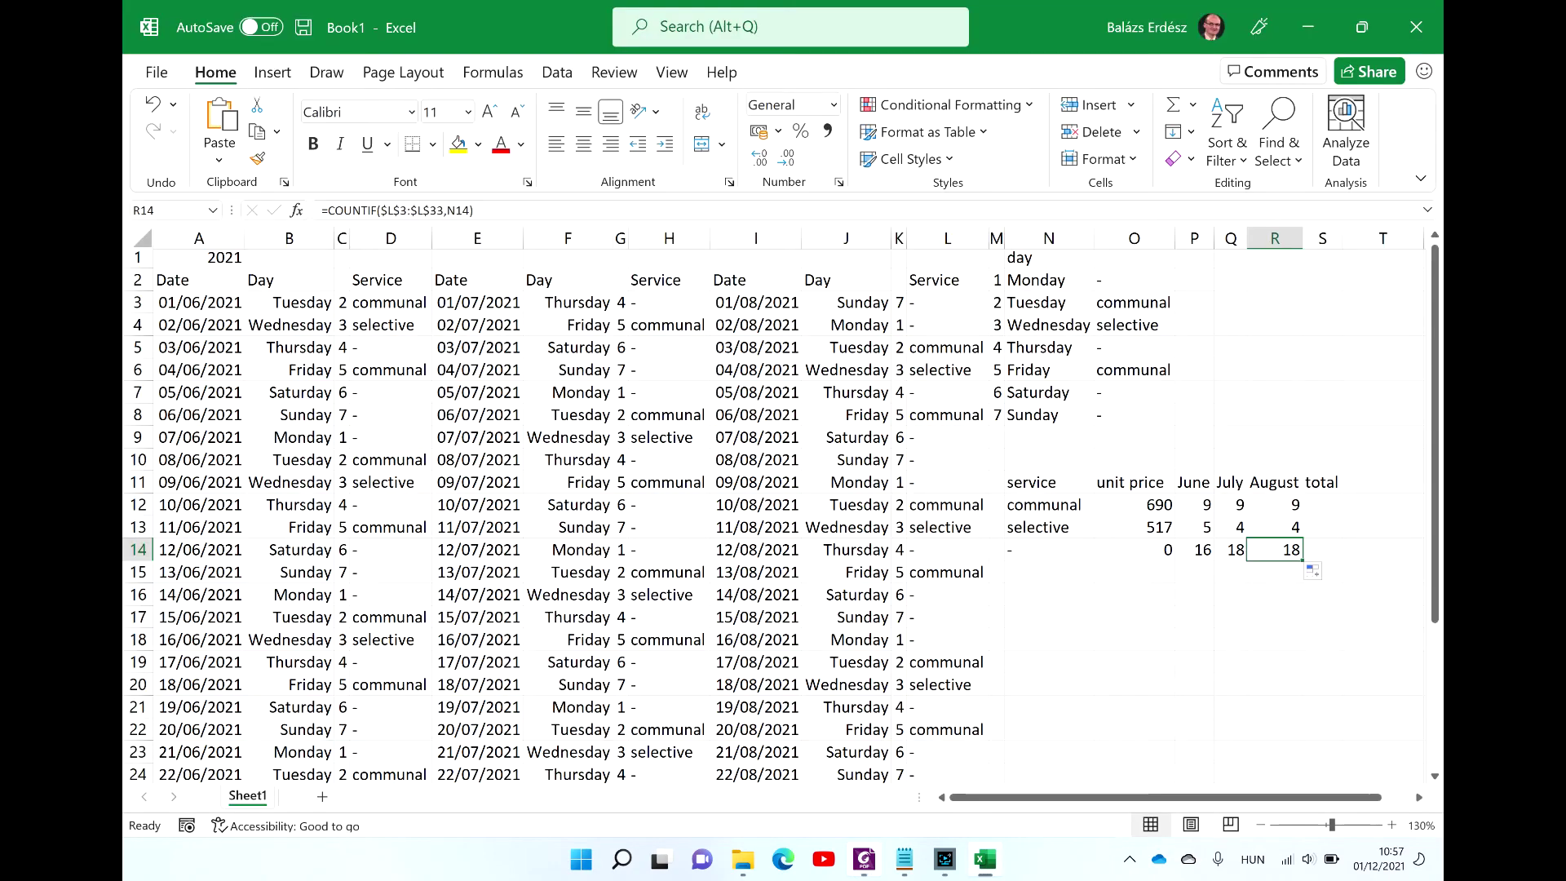
left_click(1318, 506)
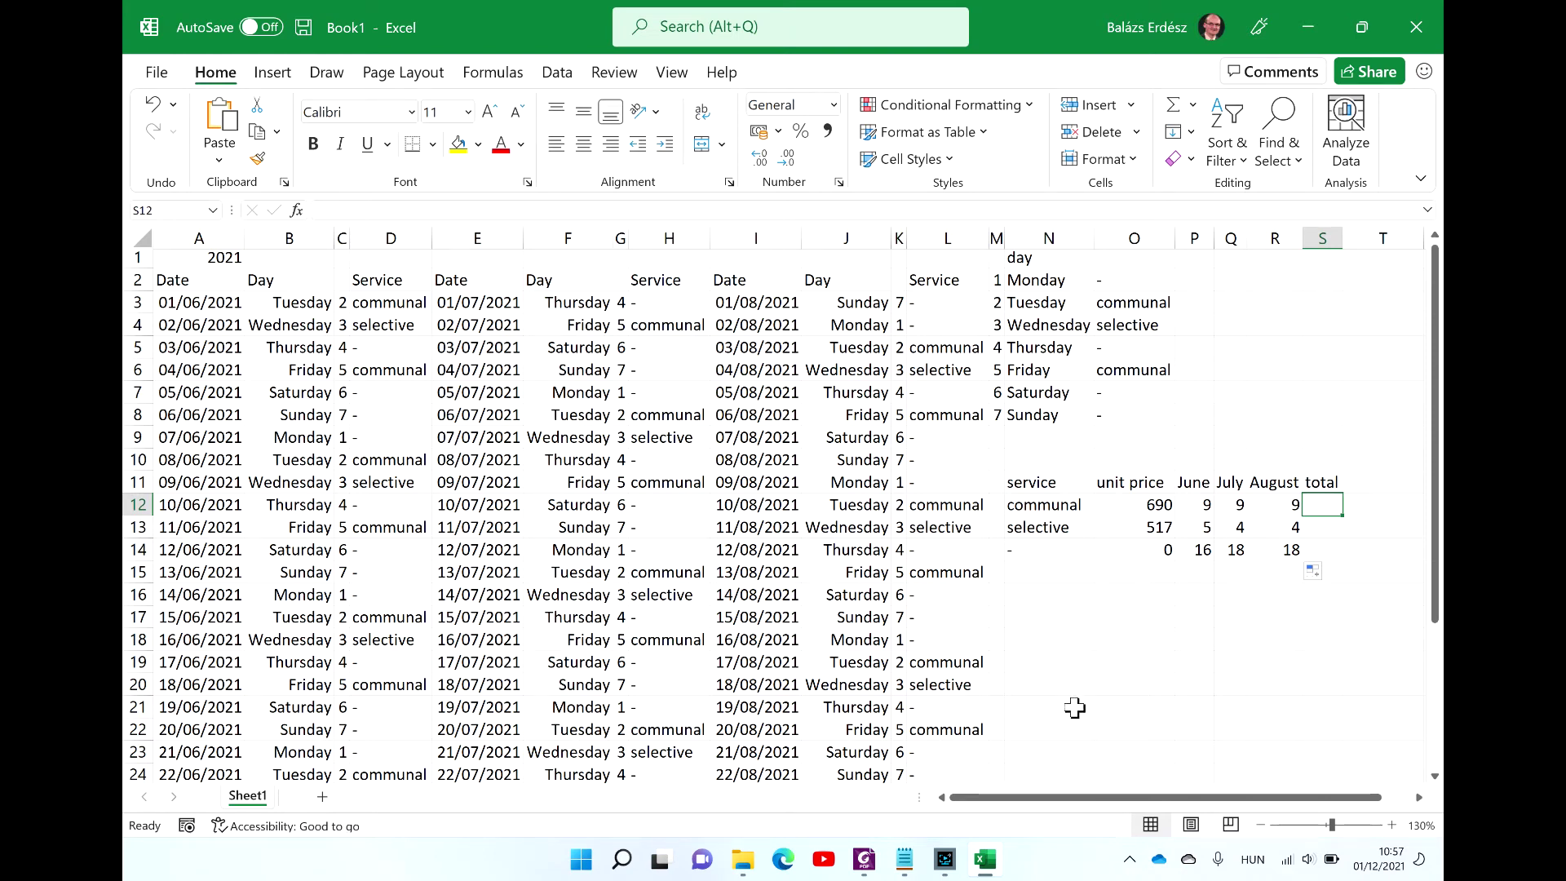
key("alt")
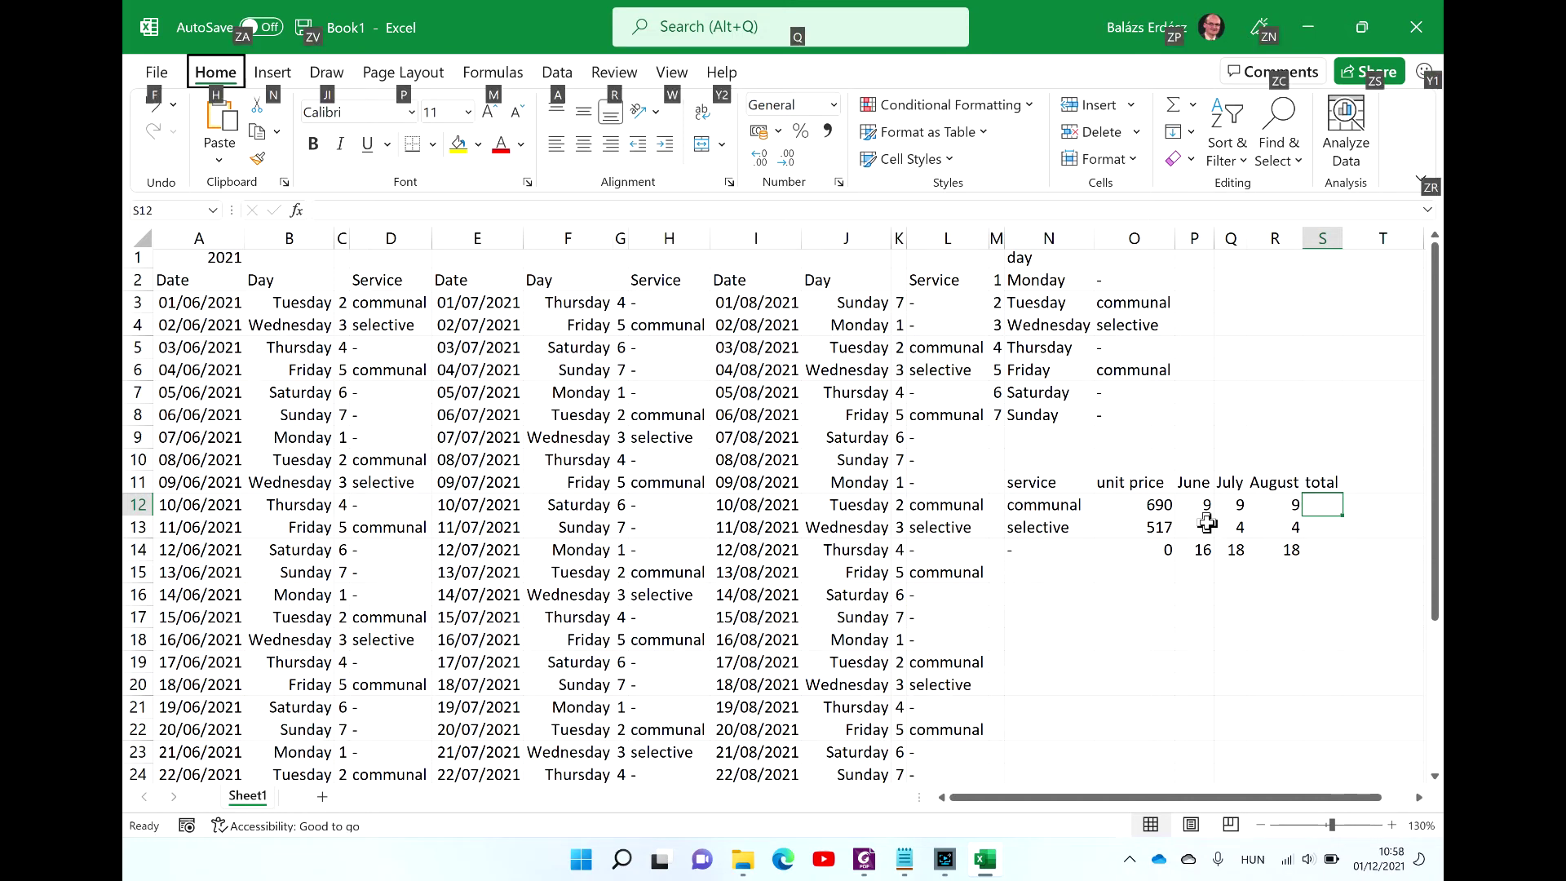
key("alt")
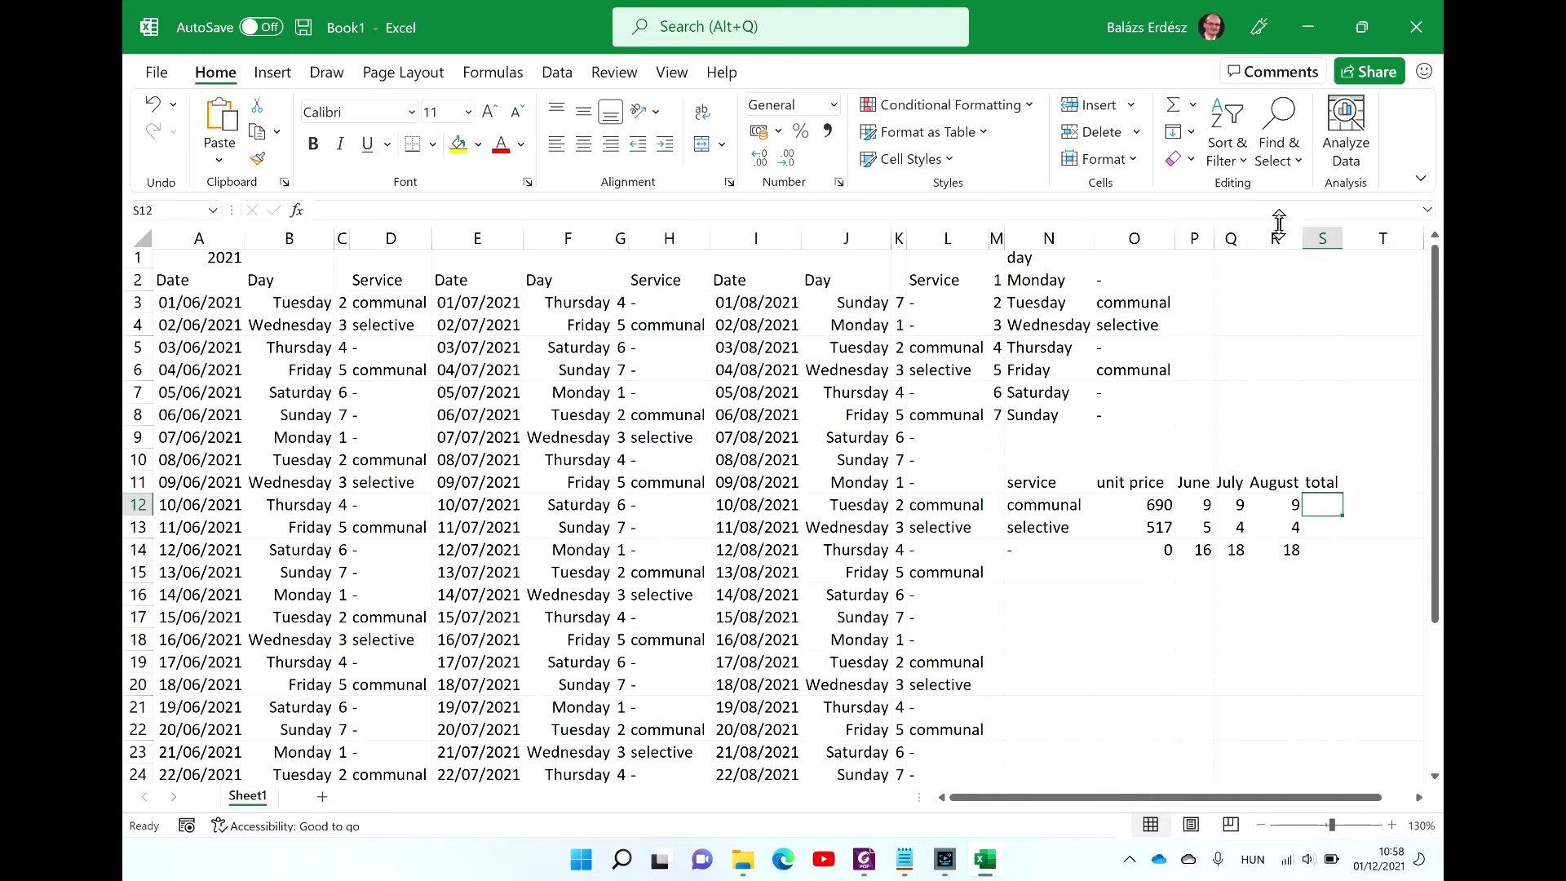
left_click(1191, 112)
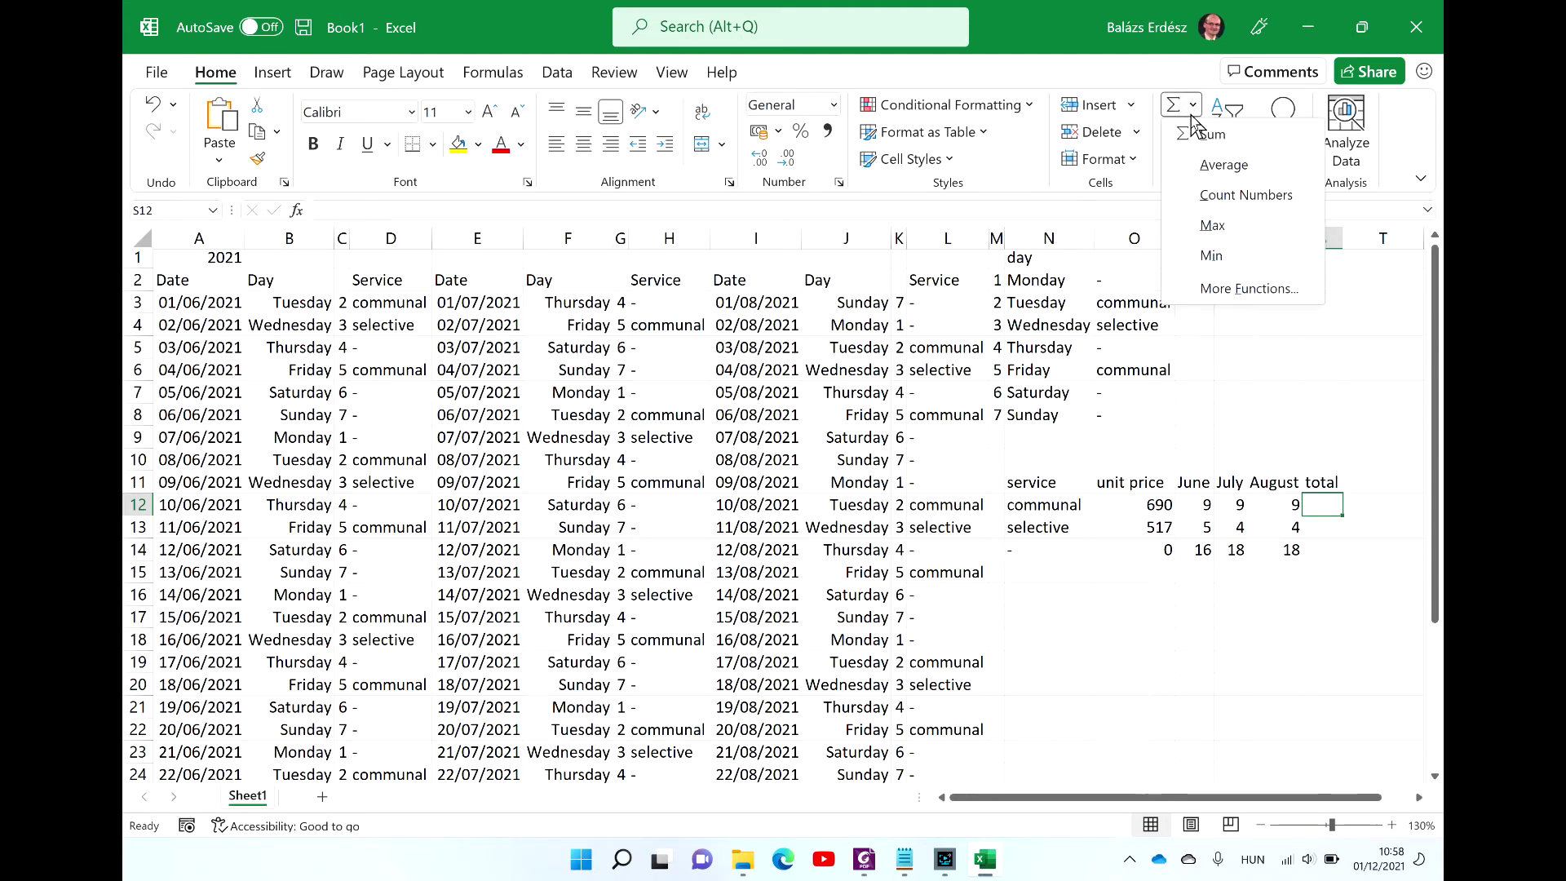
left_click(1249, 142)
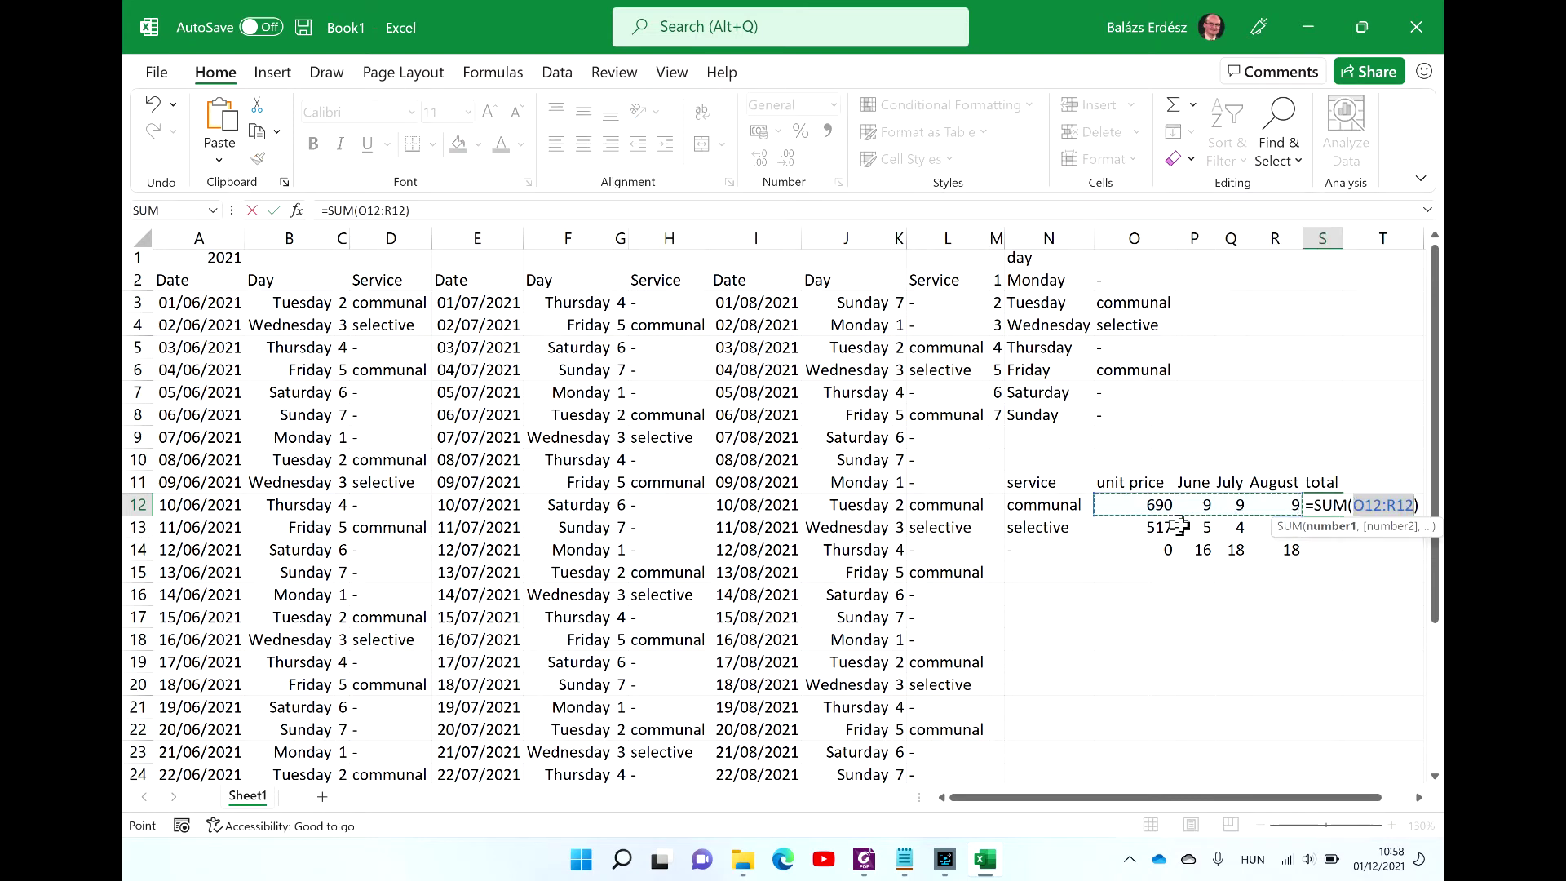
left_click_drag(1189, 505, 1286, 511)
key("Return")
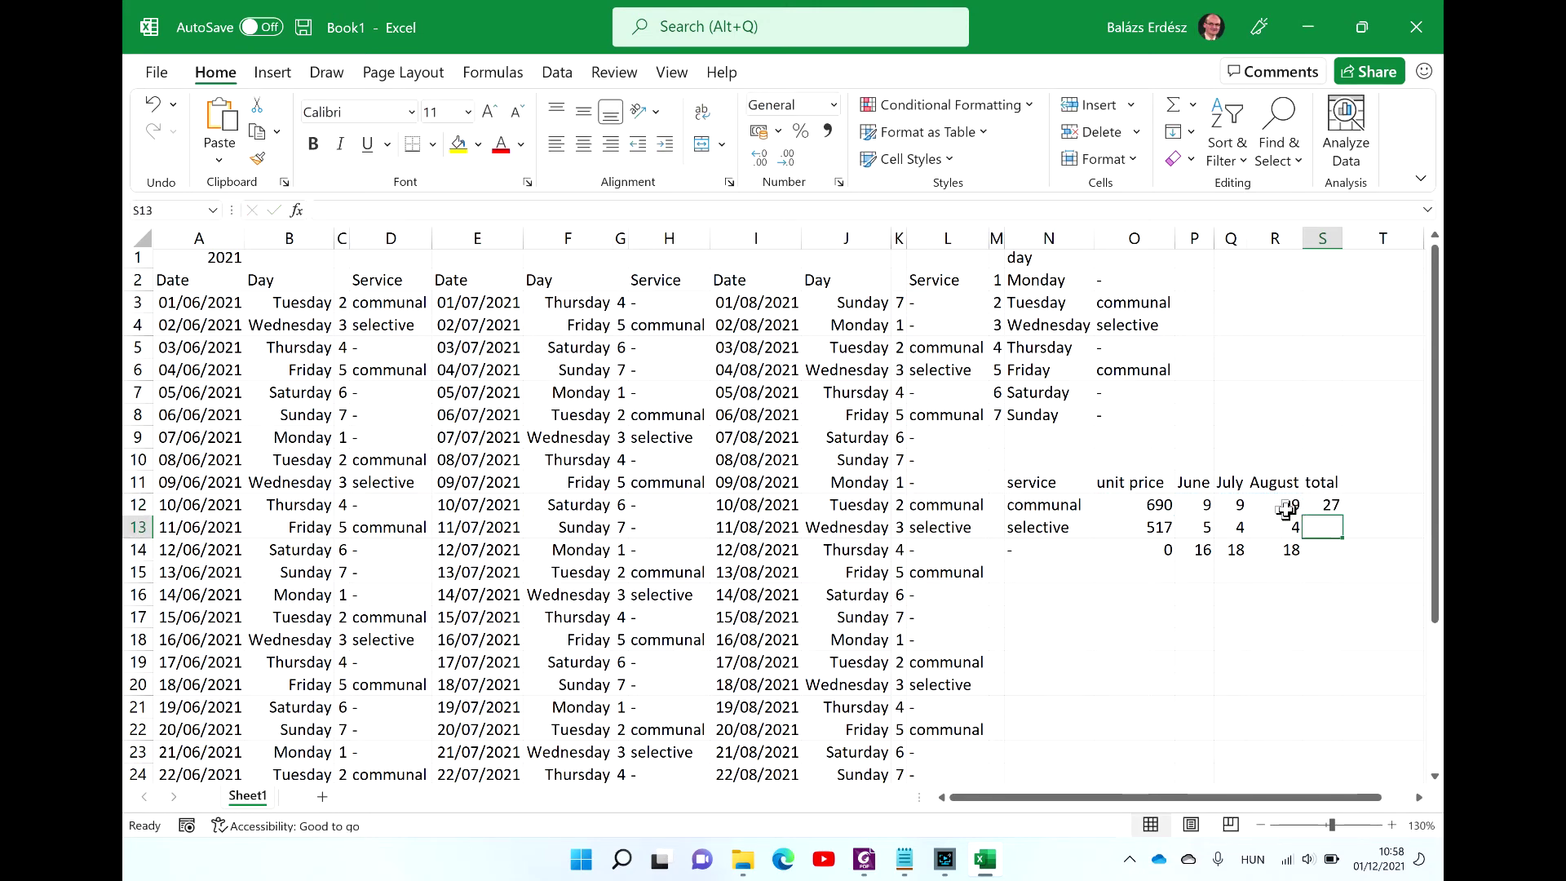
Step: Fill the SUM formula from S12 down to S14 and check the copied formula in S13
left_click(1322, 501)
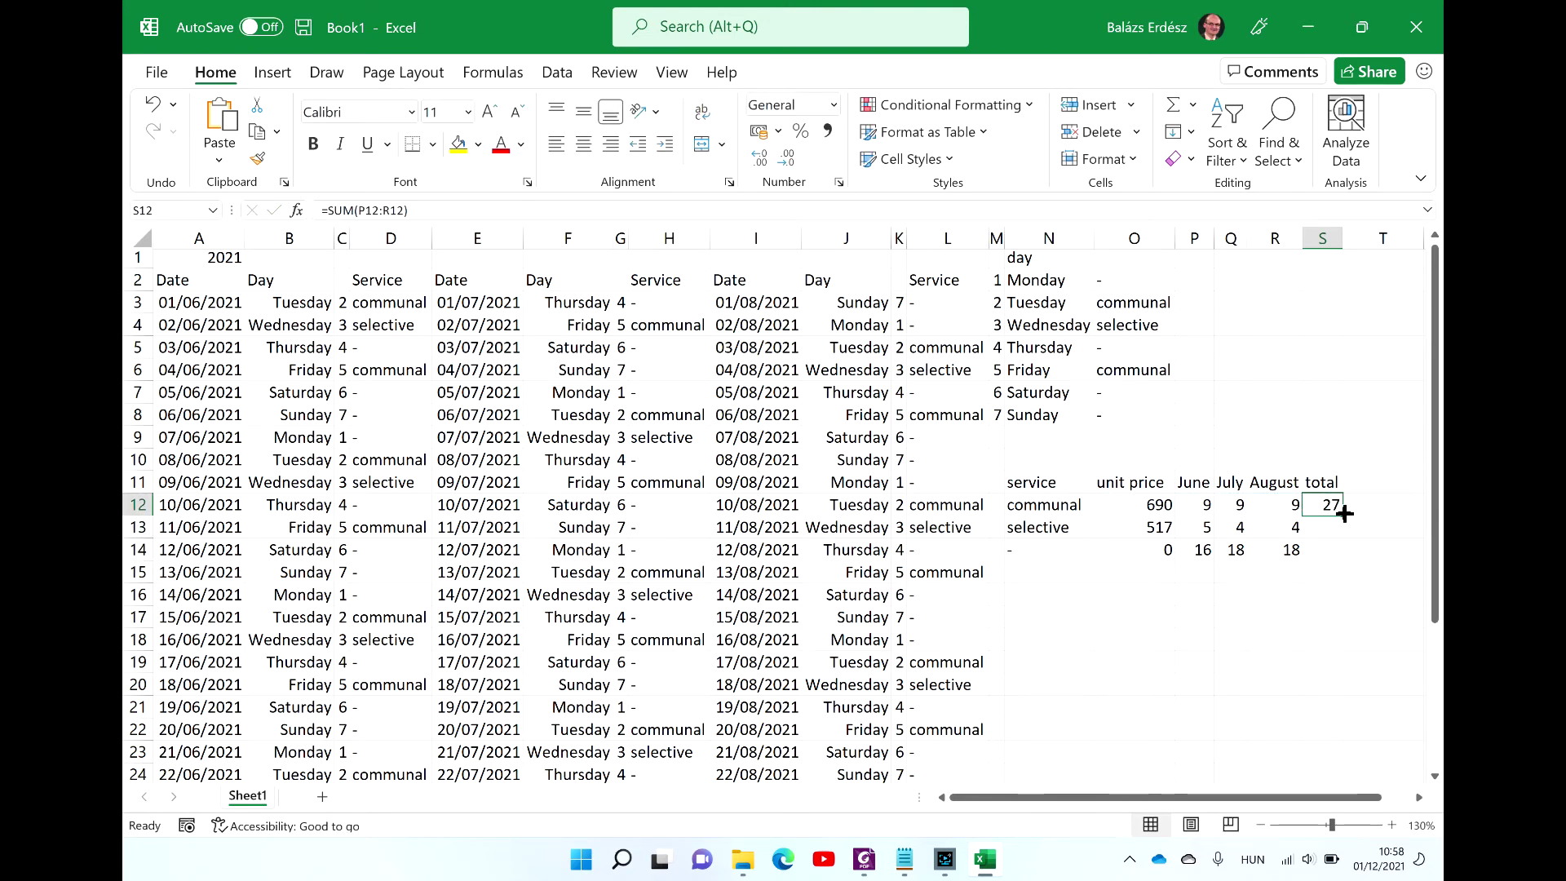
left_click_drag(1341, 516, 1341, 555)
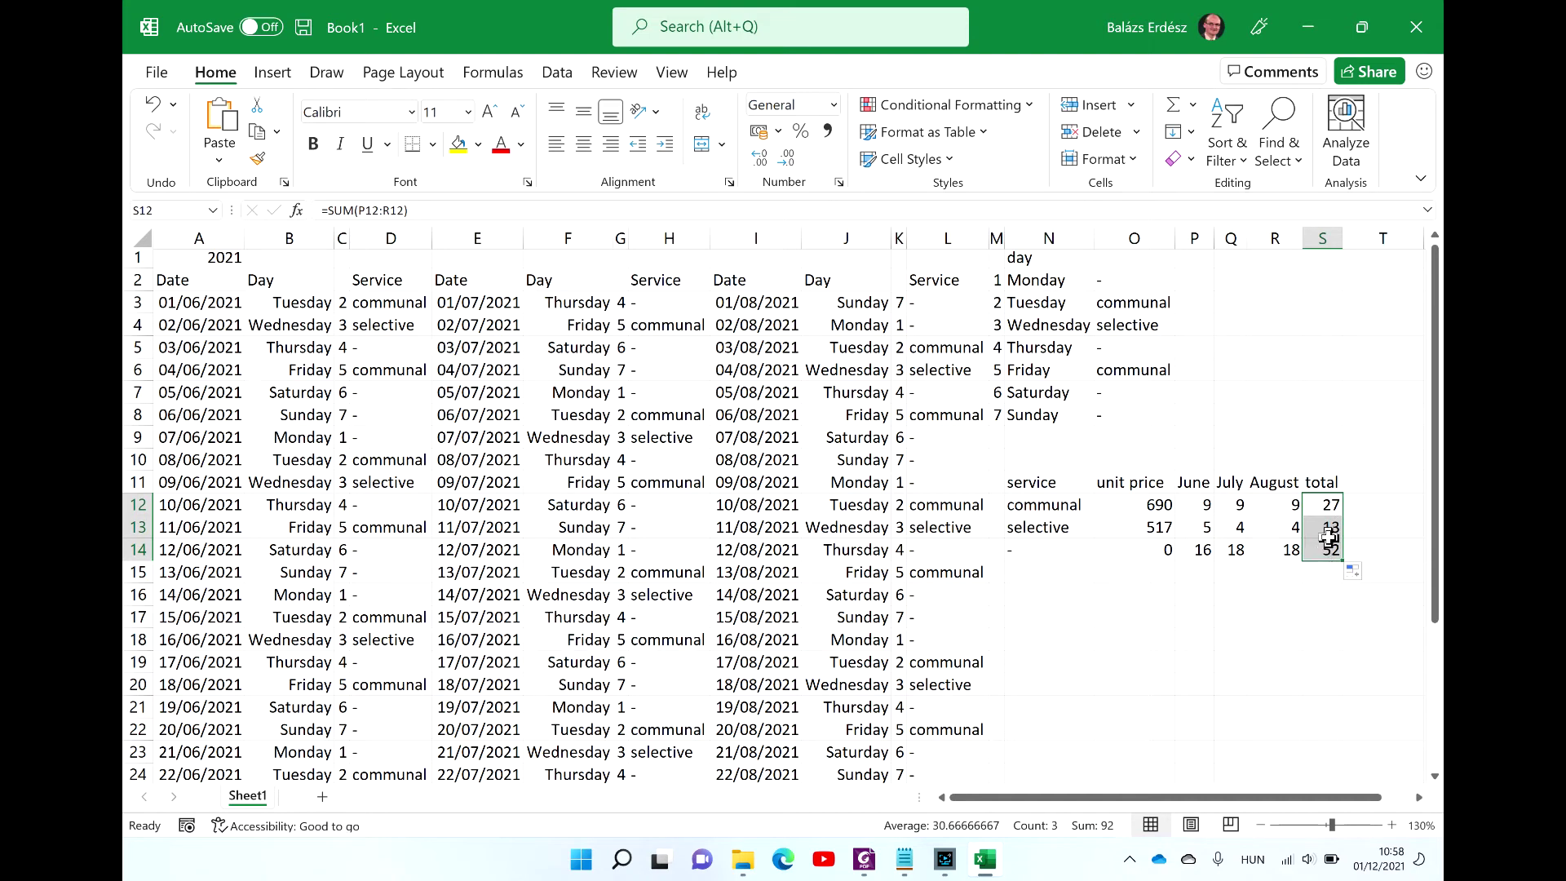
left_click(1326, 531)
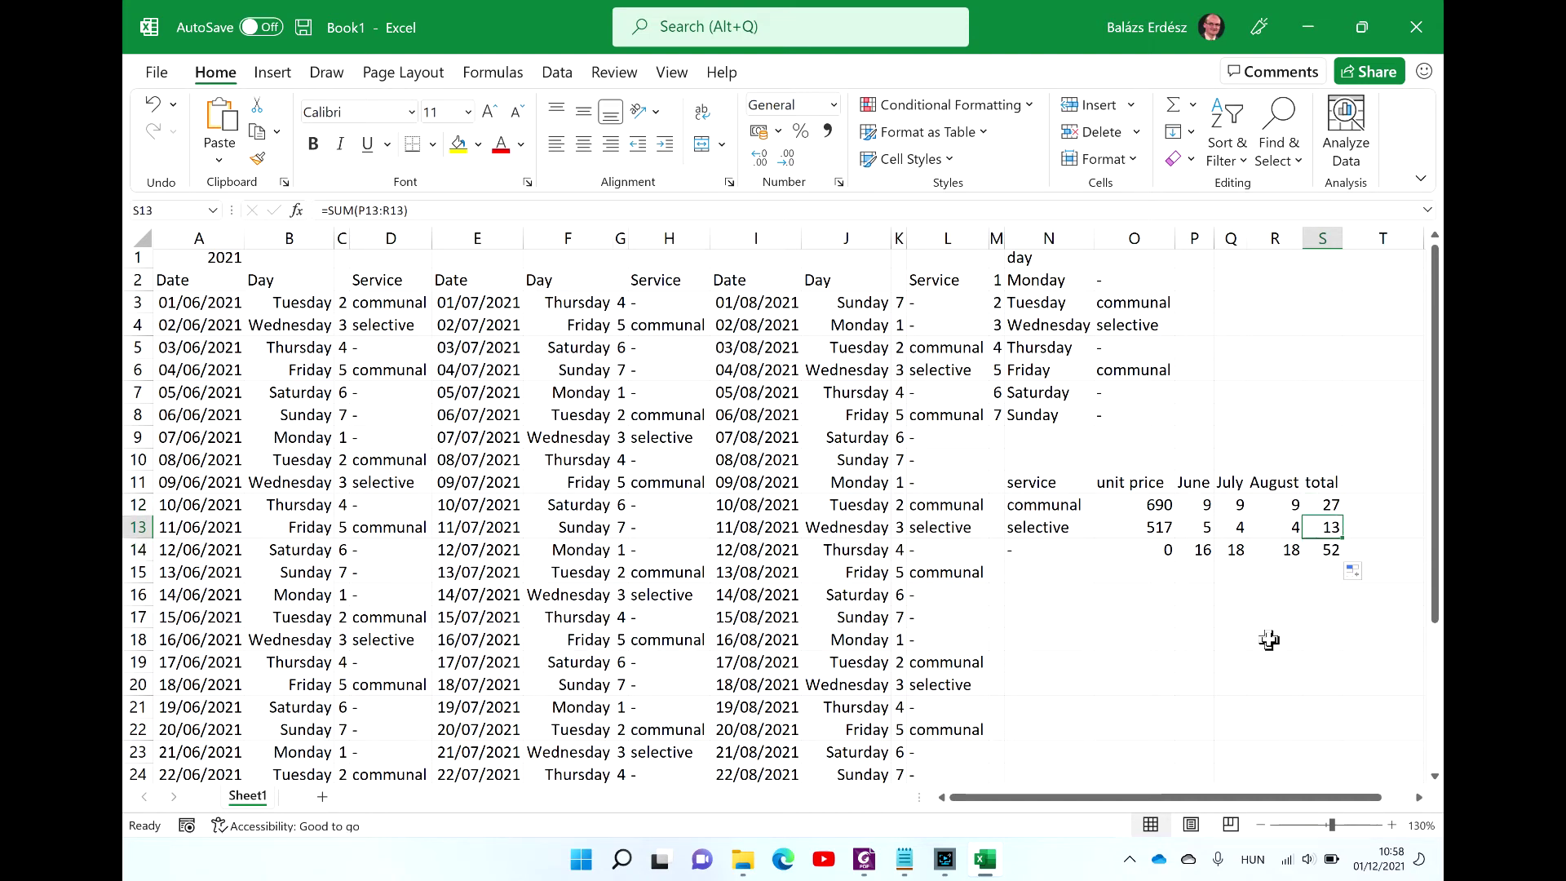
Step: Close the File Explorer window and compare the monthly counts and totals with the sample table on page 3 of the exercise PDF
key("alt+Tab")
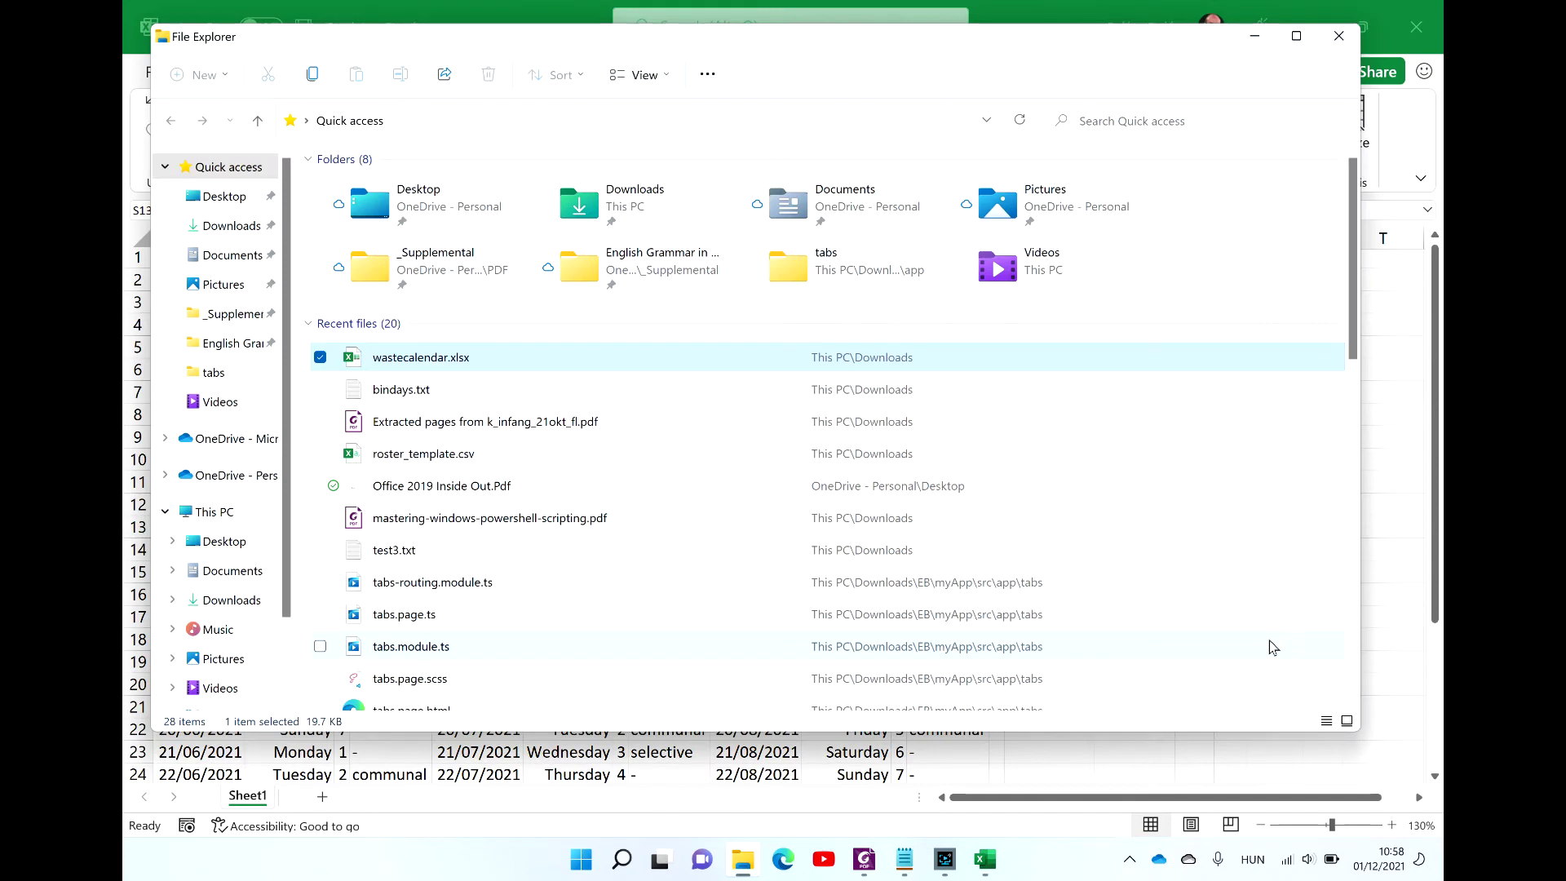
left_click(1348, 32)
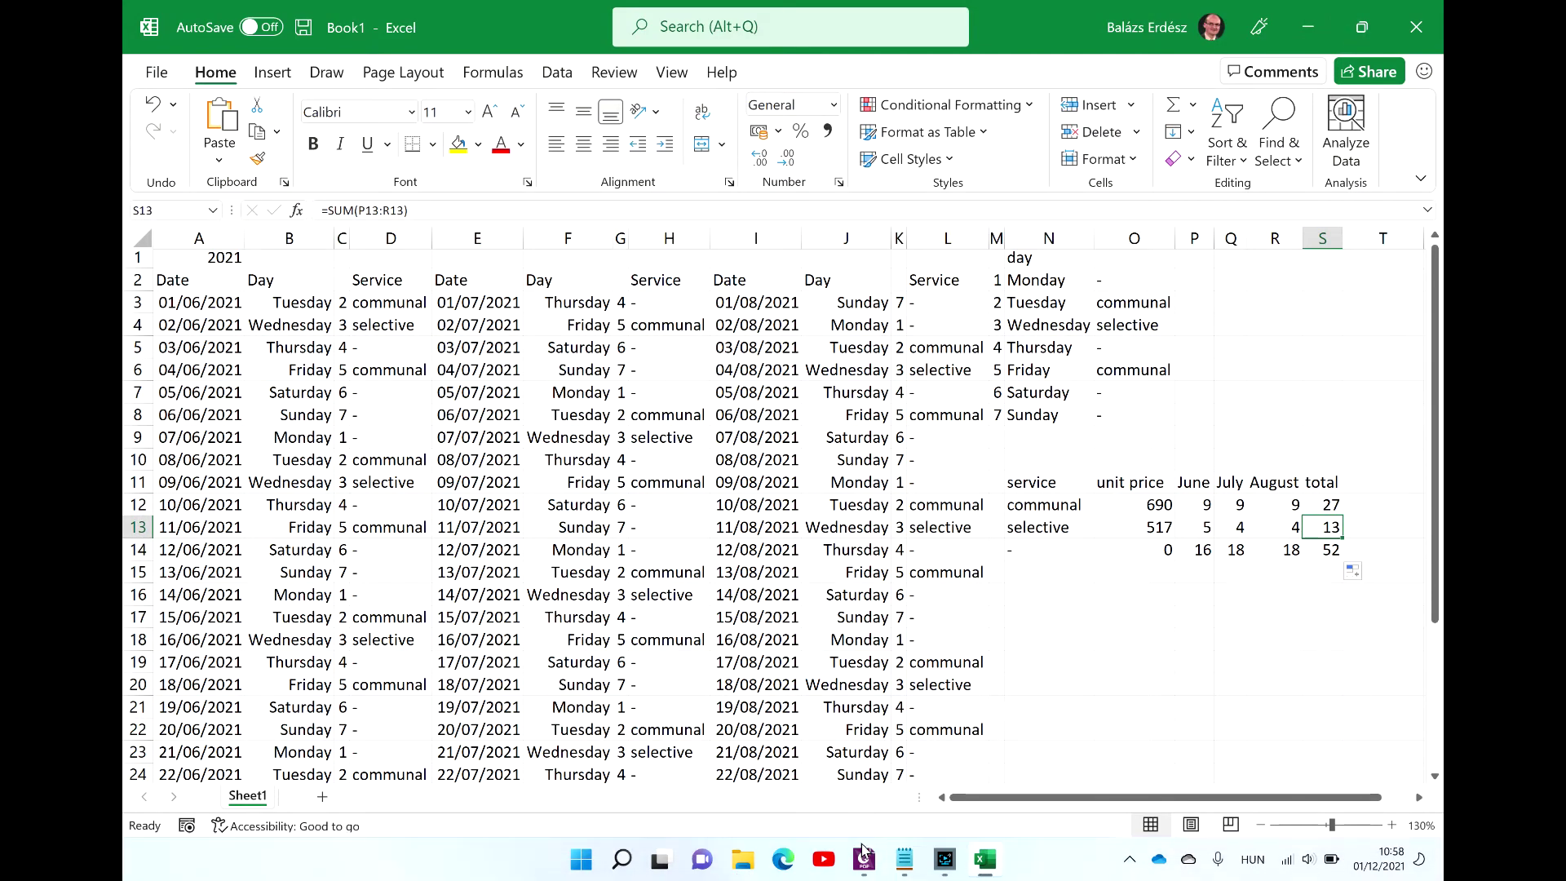
key("alt+Tab")
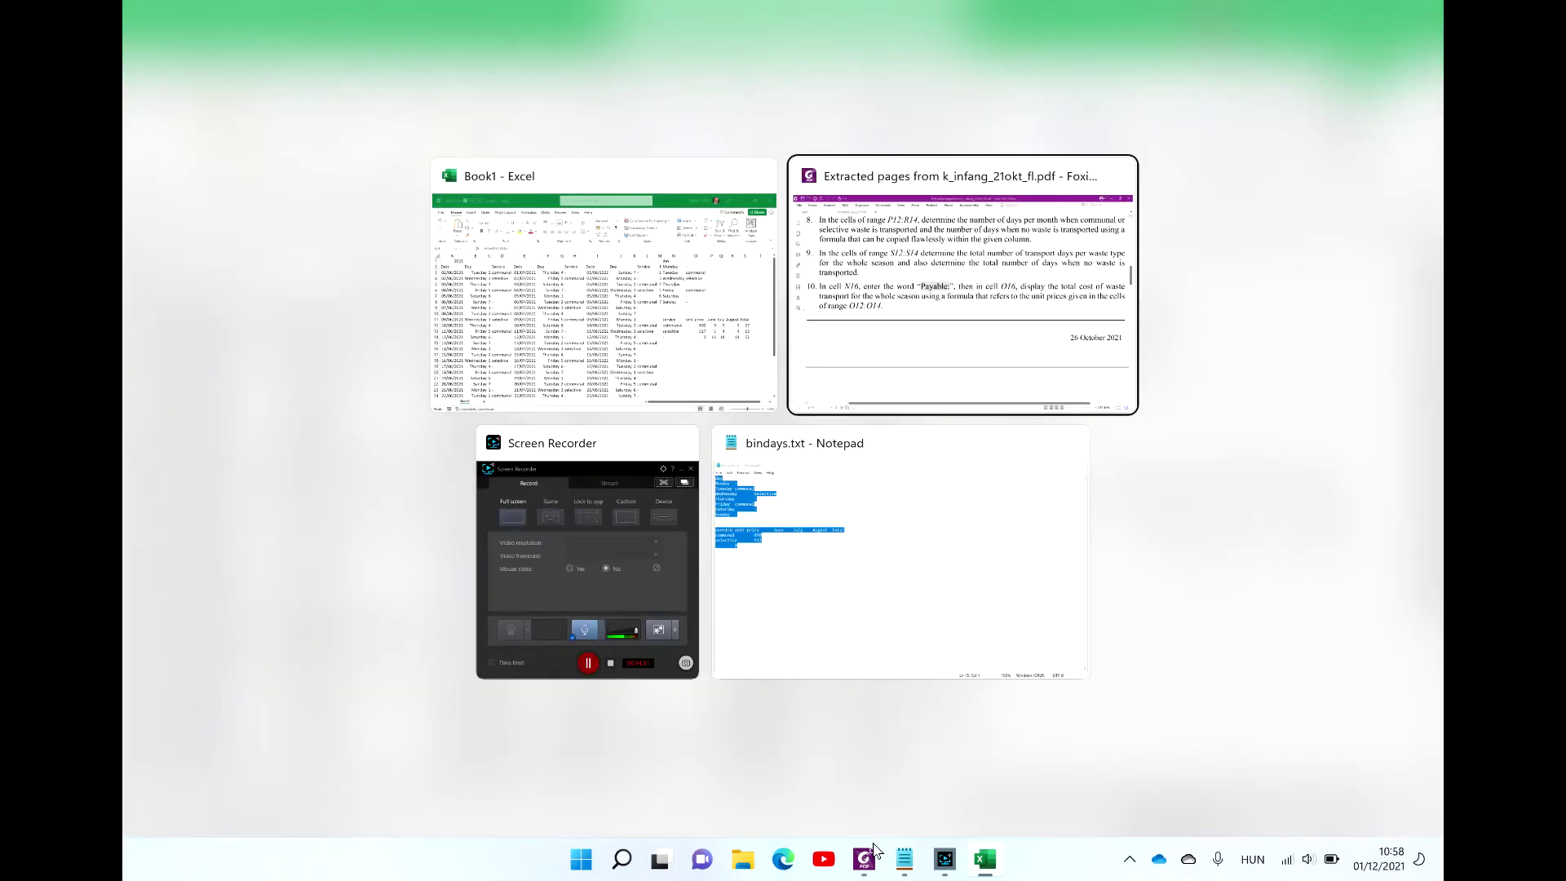
scroll(783, 441, "down", 15)
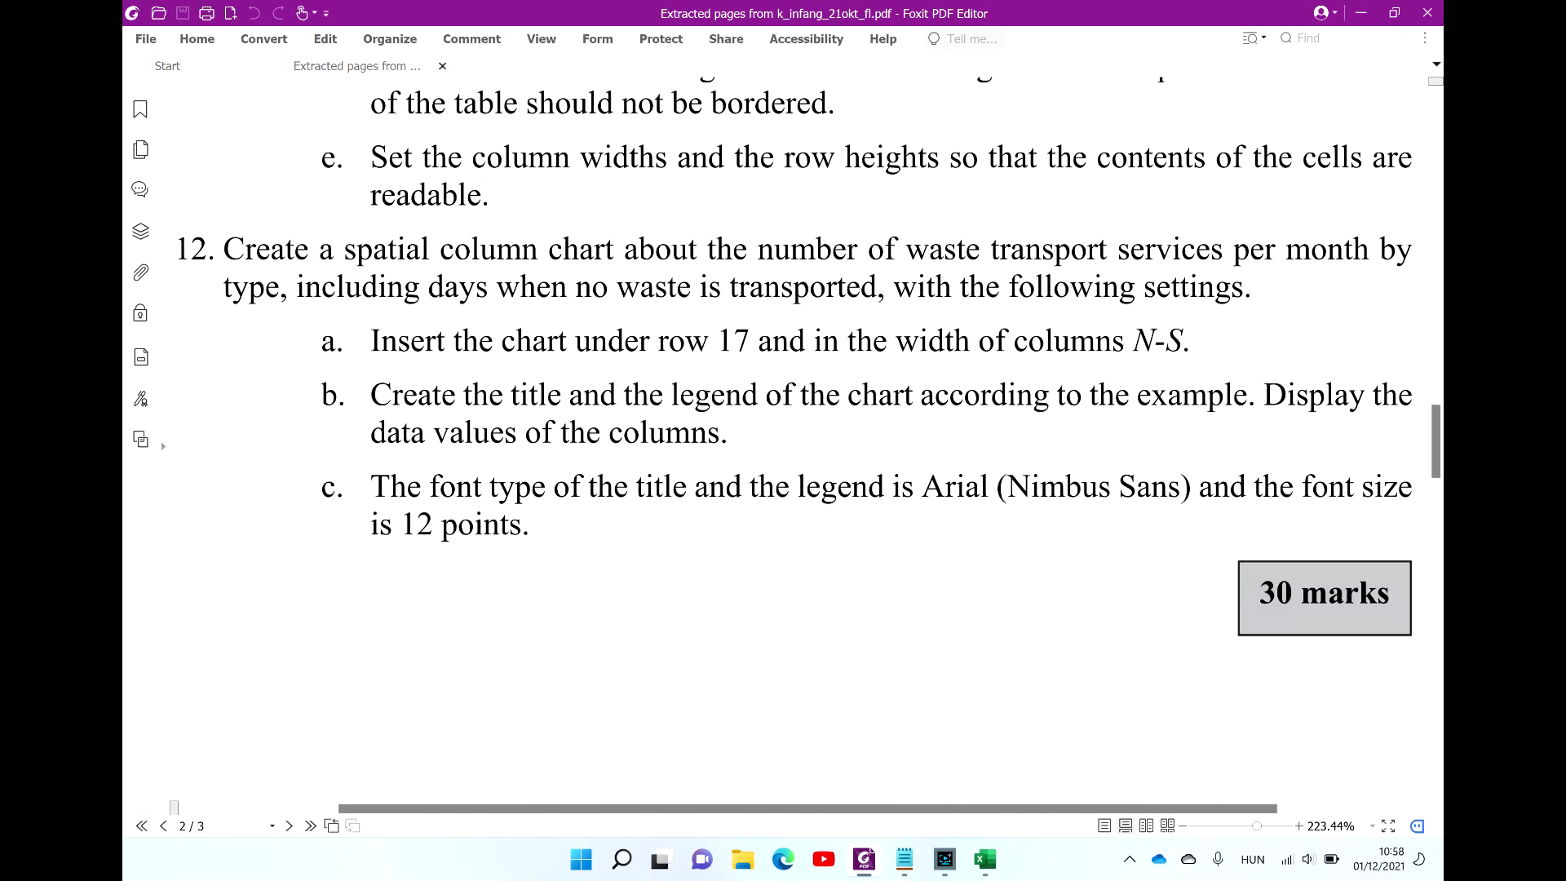
scroll(783, 440, "down", 15)
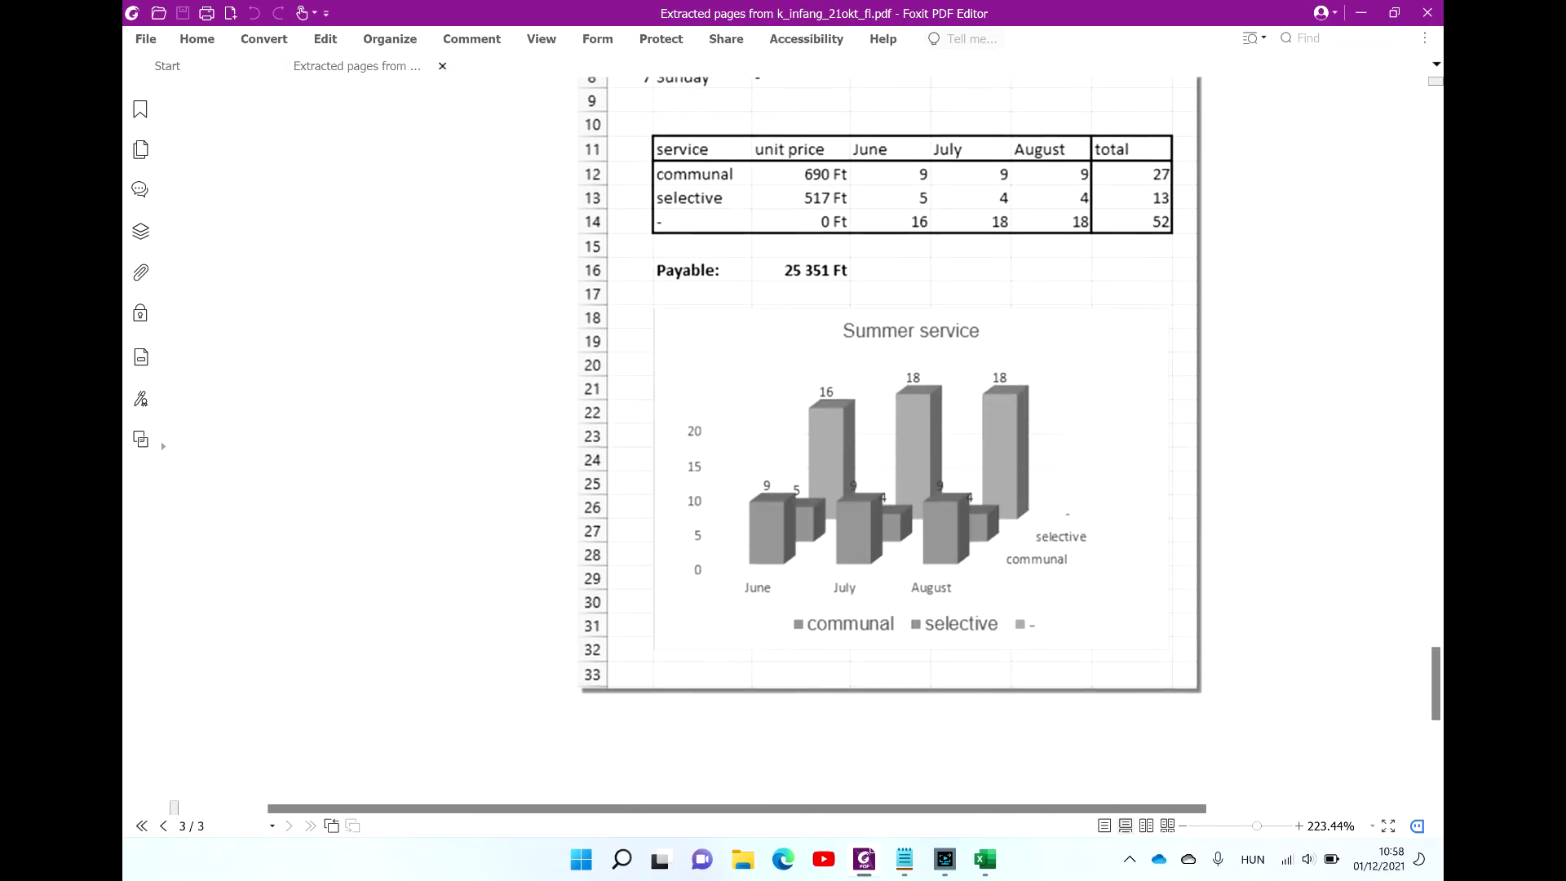
scroll(887, 413, "up", 1)
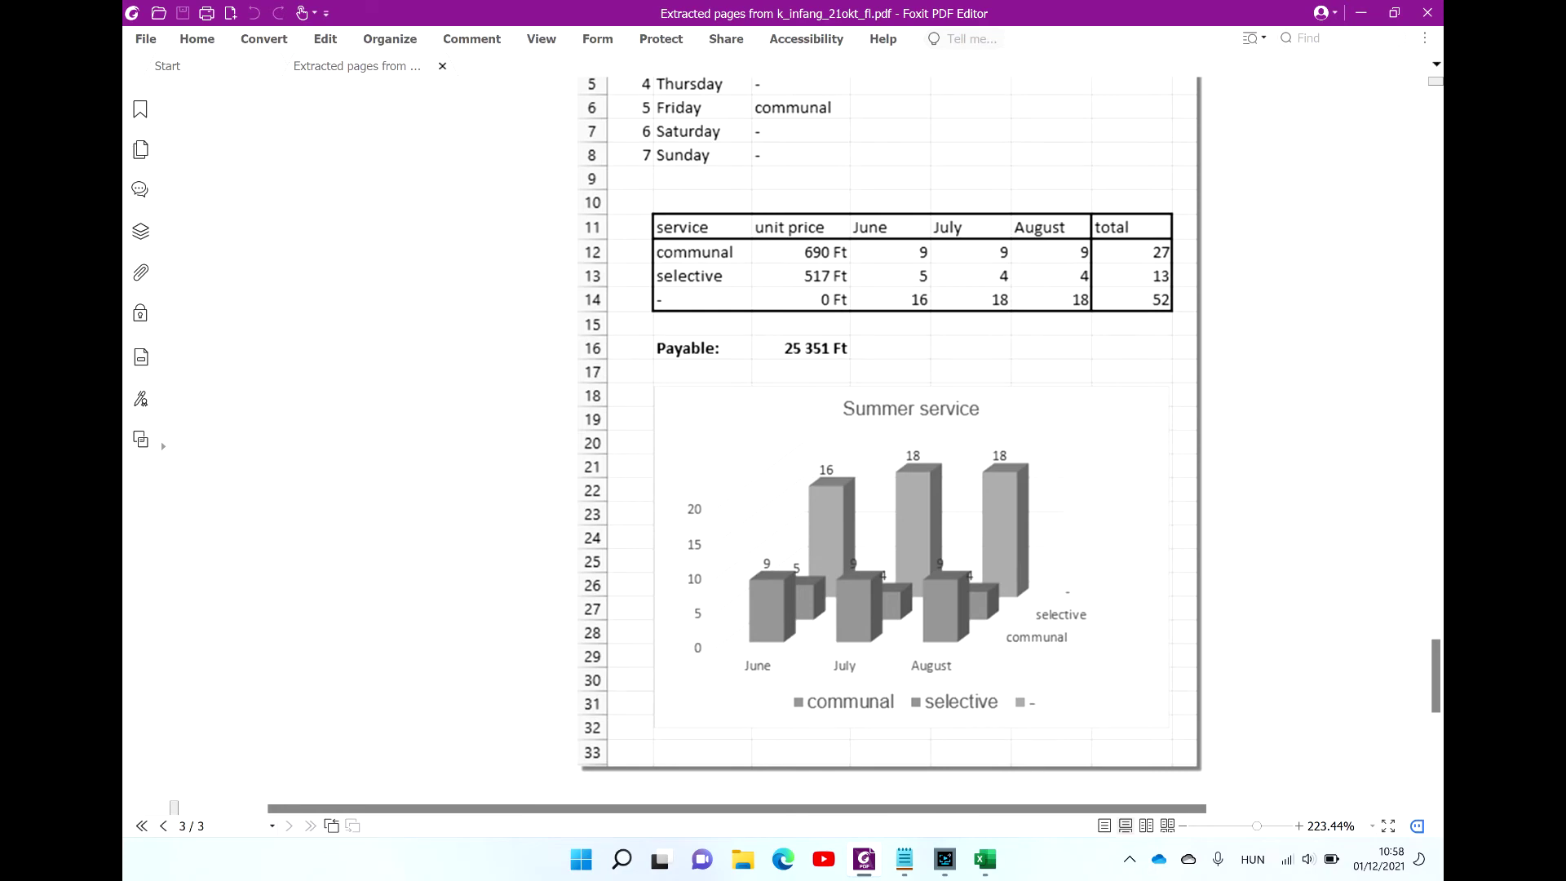
key("alt+Tab")
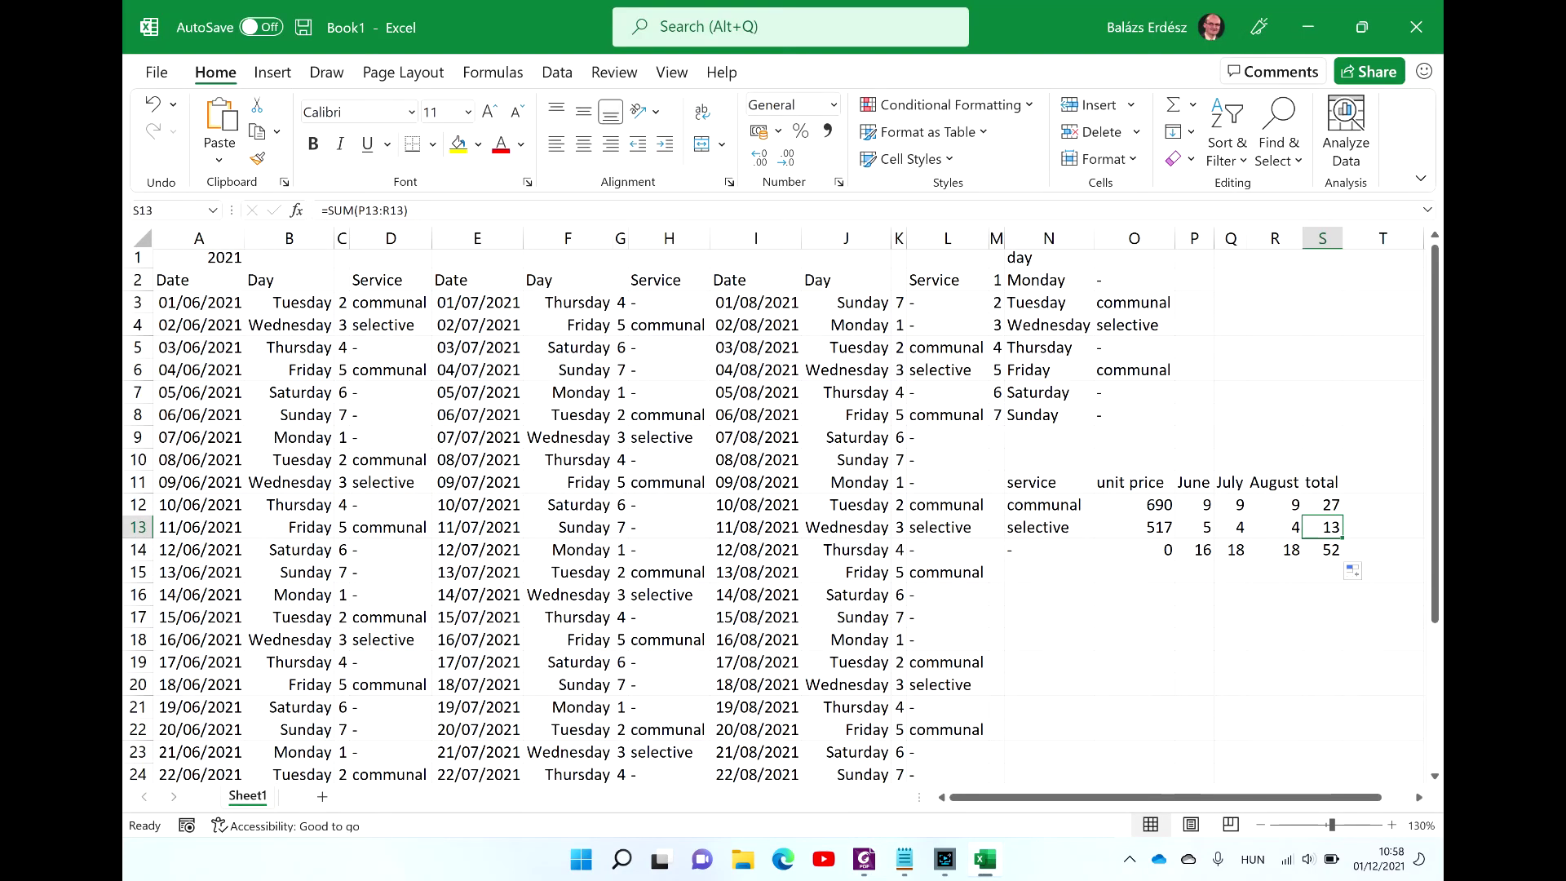
left_click(1322, 571)
Step: Return to the exercise PDF and read task 10 on cells N16 and O16, glancing at the formatting instructions in task 11
key("alt+Tab")
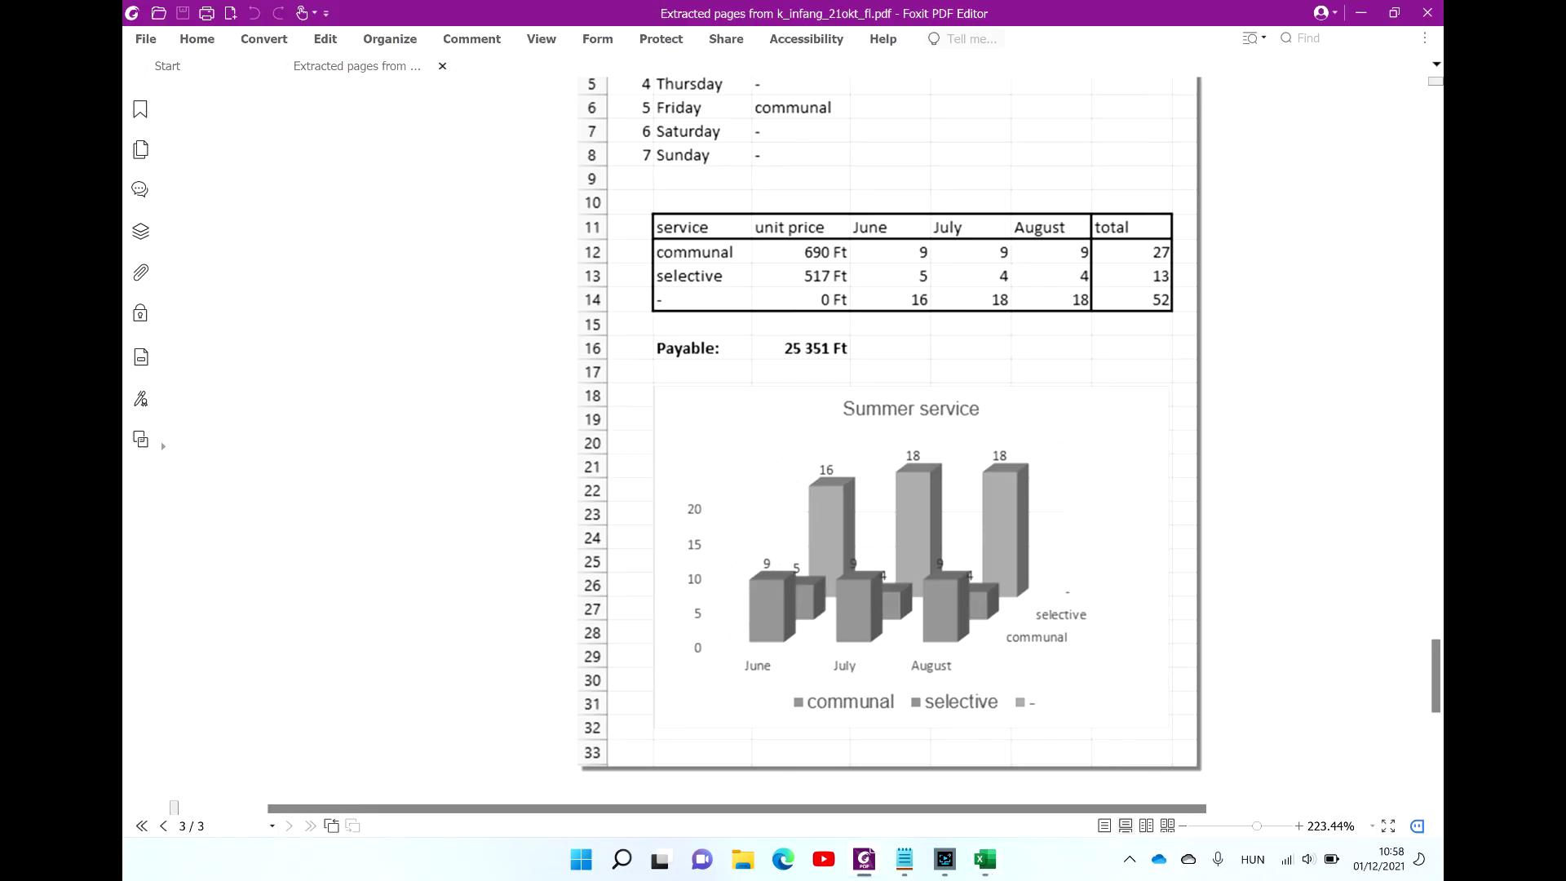
scroll(888, 441, "up", 15)
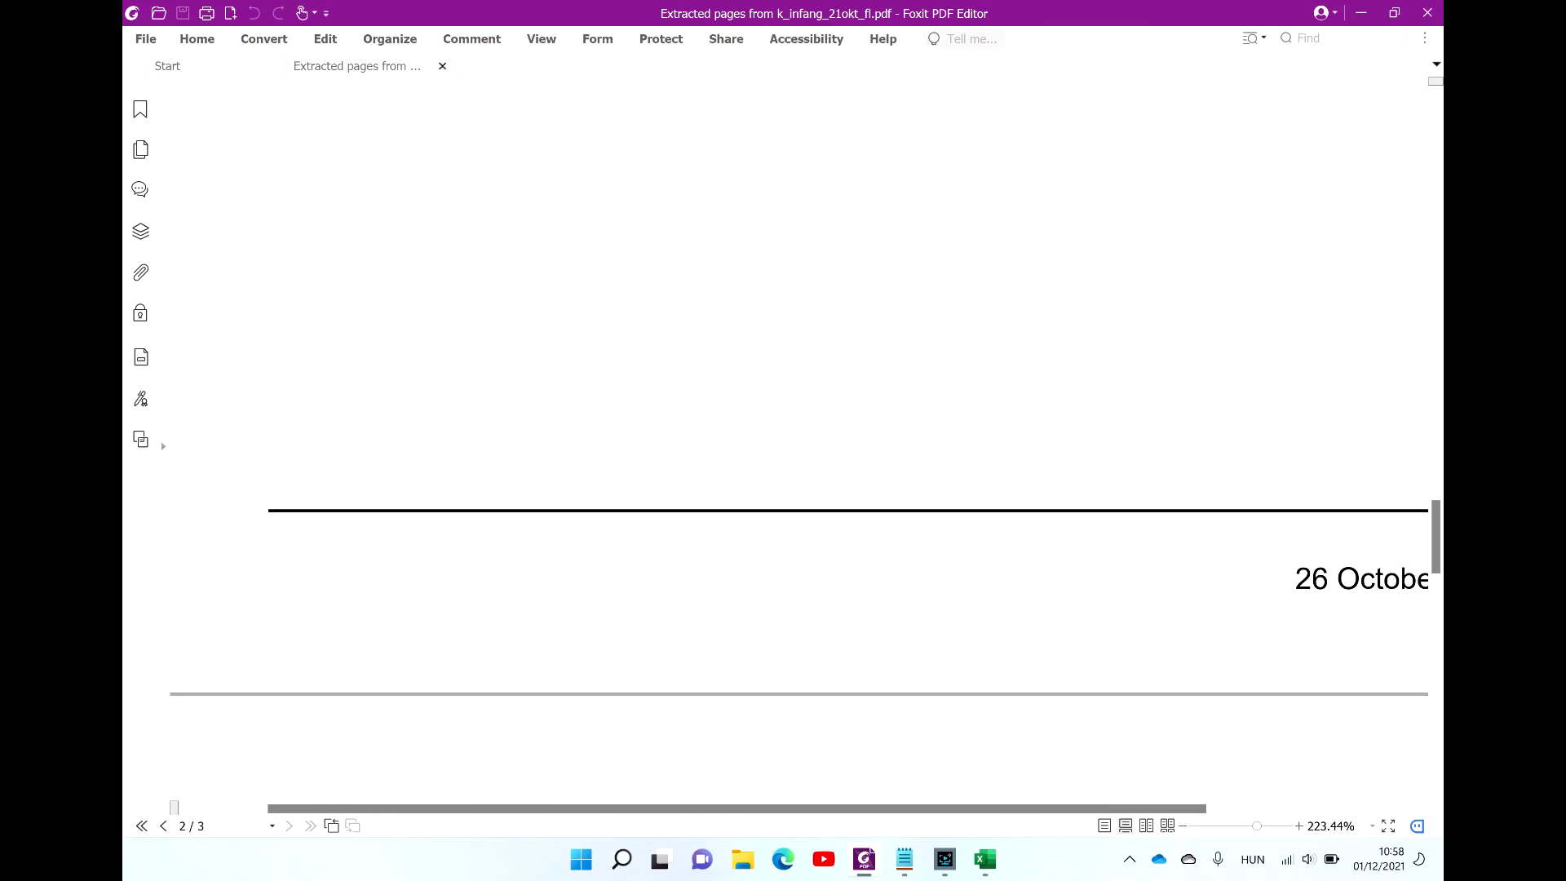
scroll(783, 441, "up", 15)
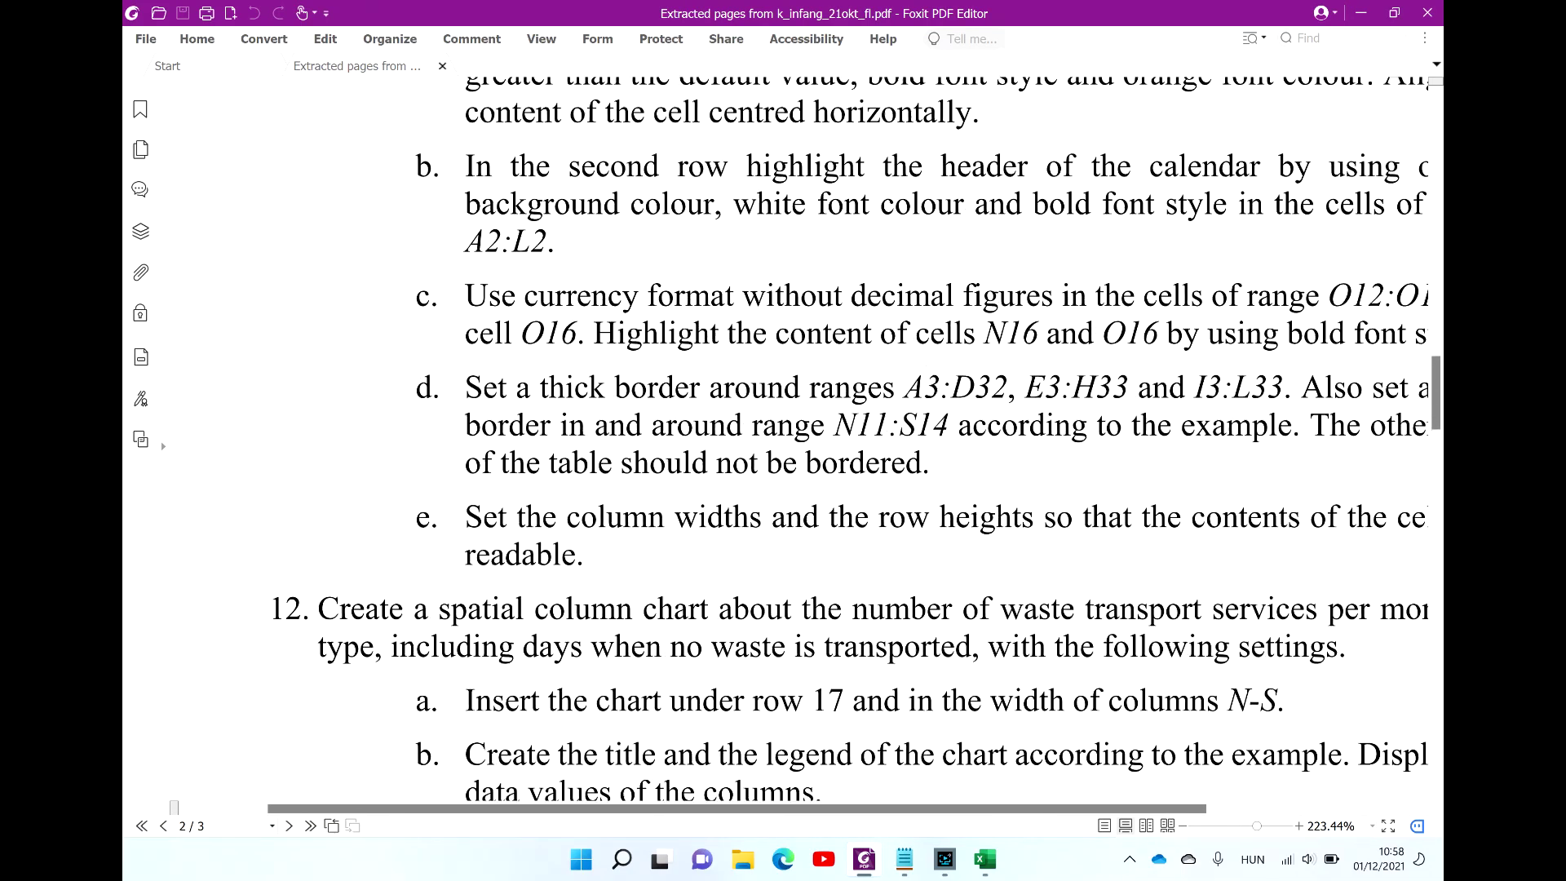
scroll(783, 441, "up", 10)
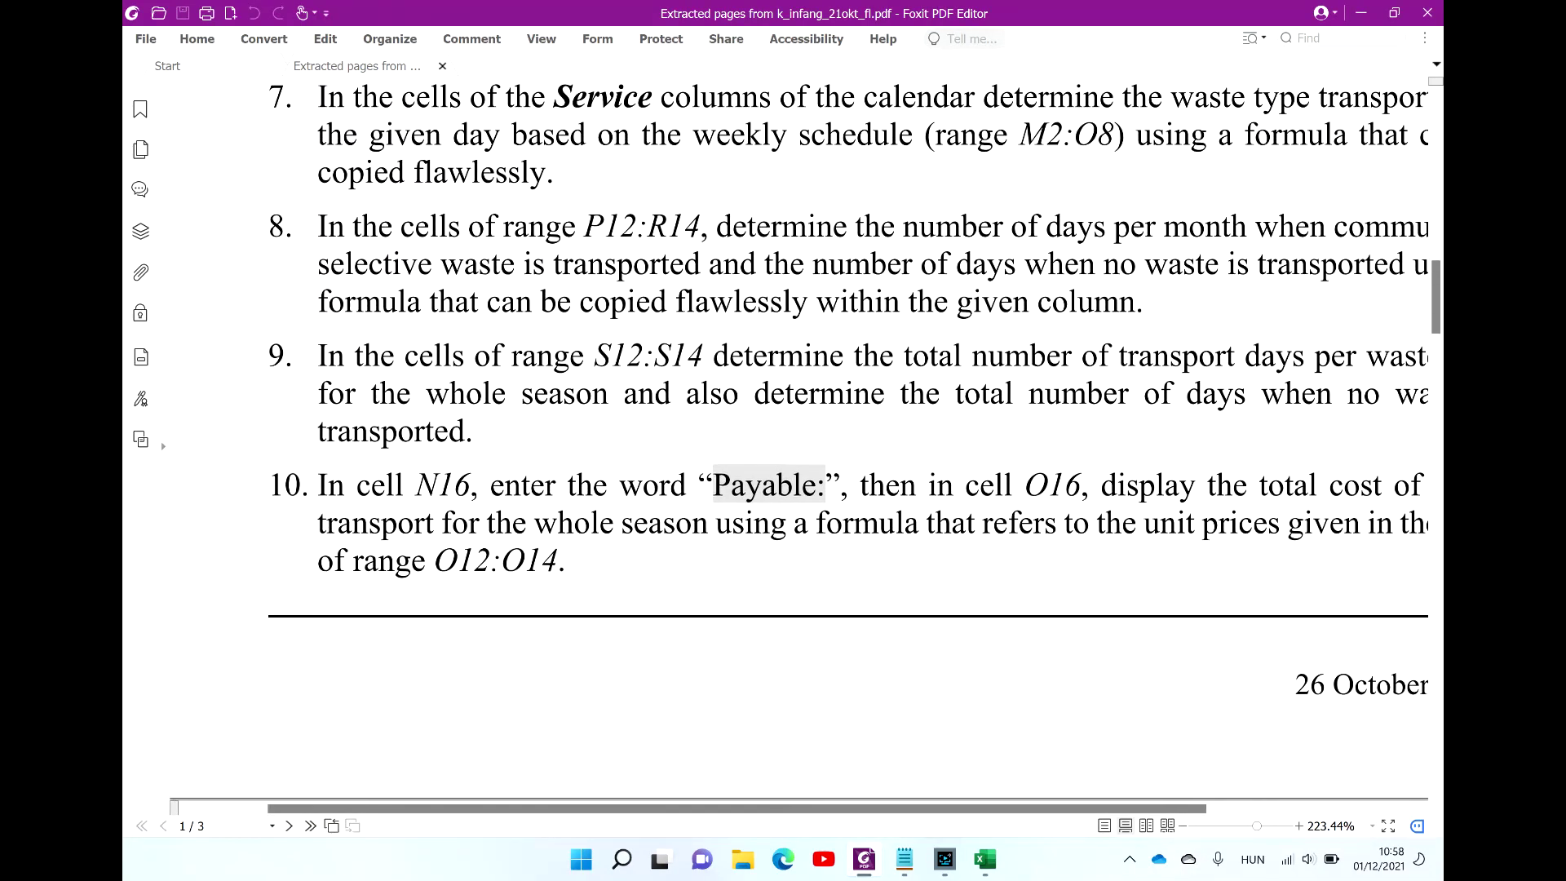
scroll(783, 440, "down", 10)
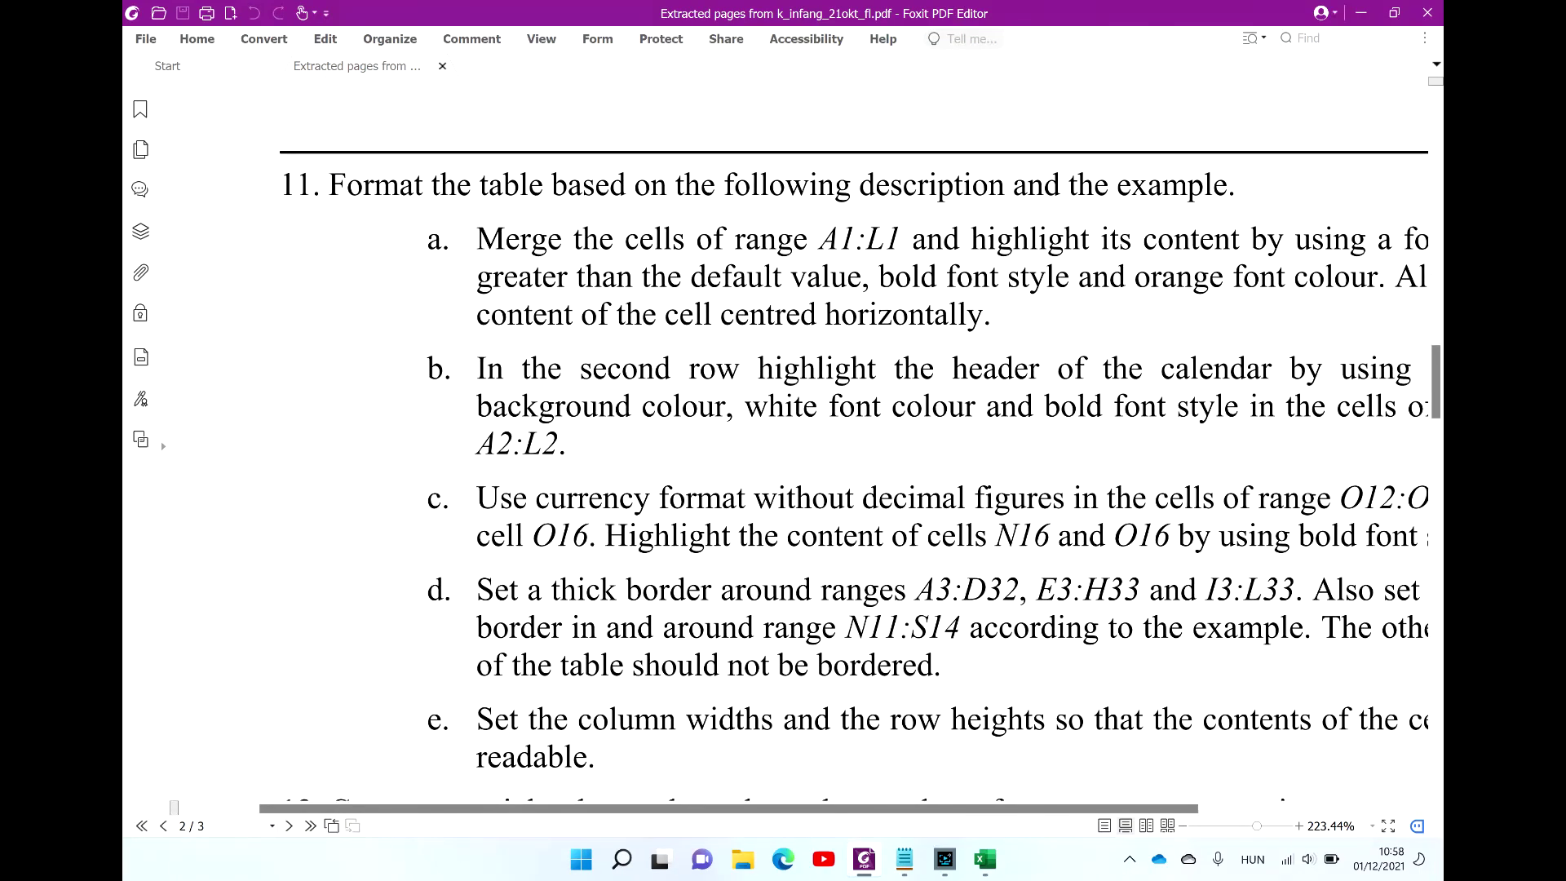
left_click_drag(1033, 539, 427, 368)
scroll(783, 441, "up", 8)
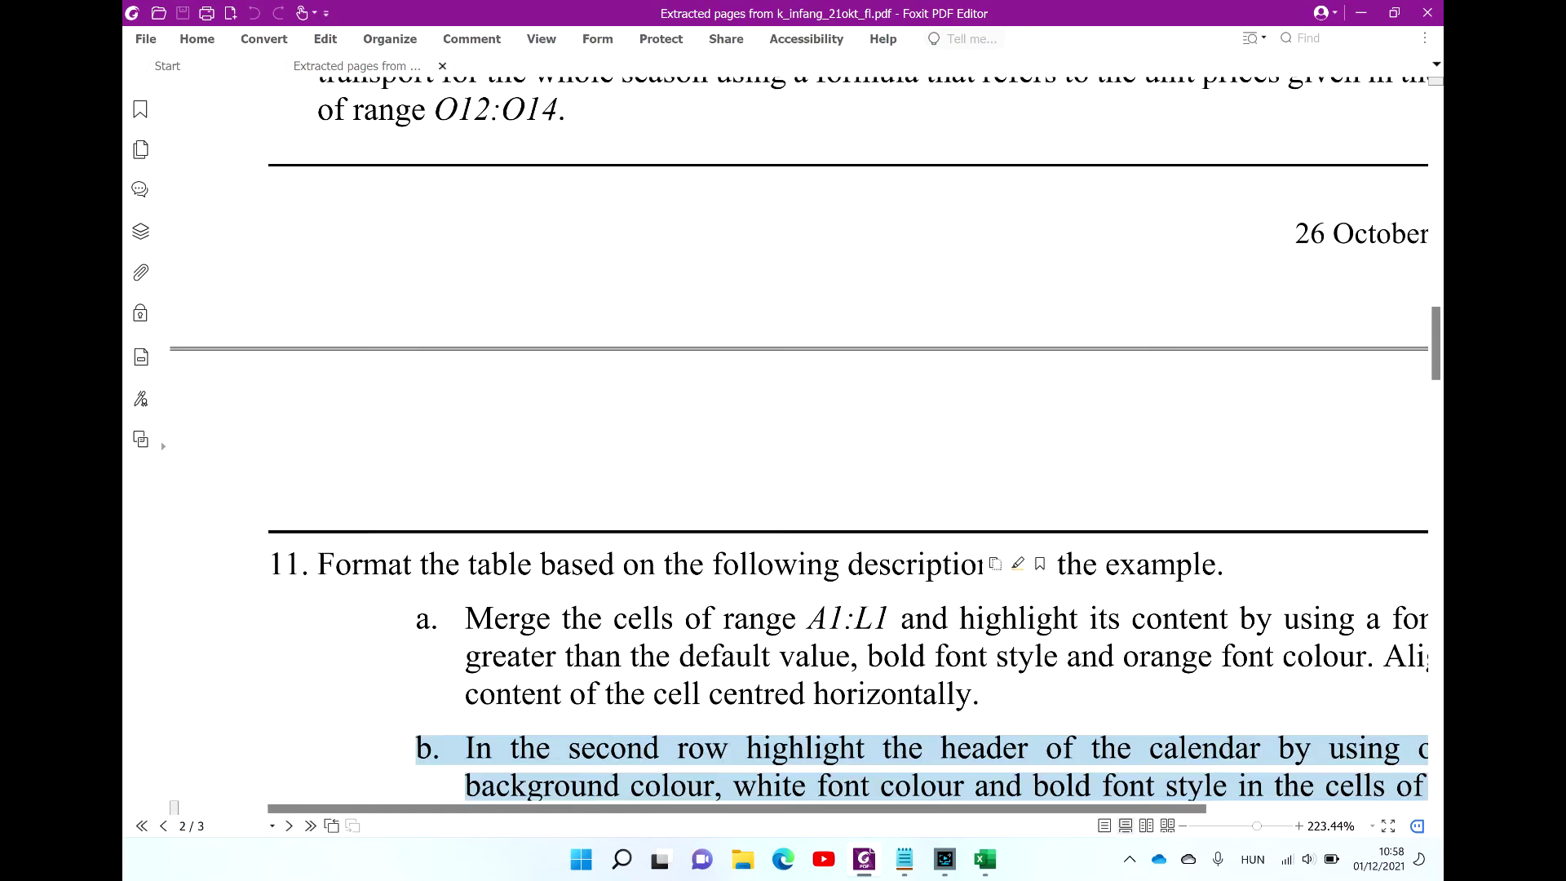
scroll(783, 441, "up", 2)
scroll(783, 441, "right", 3)
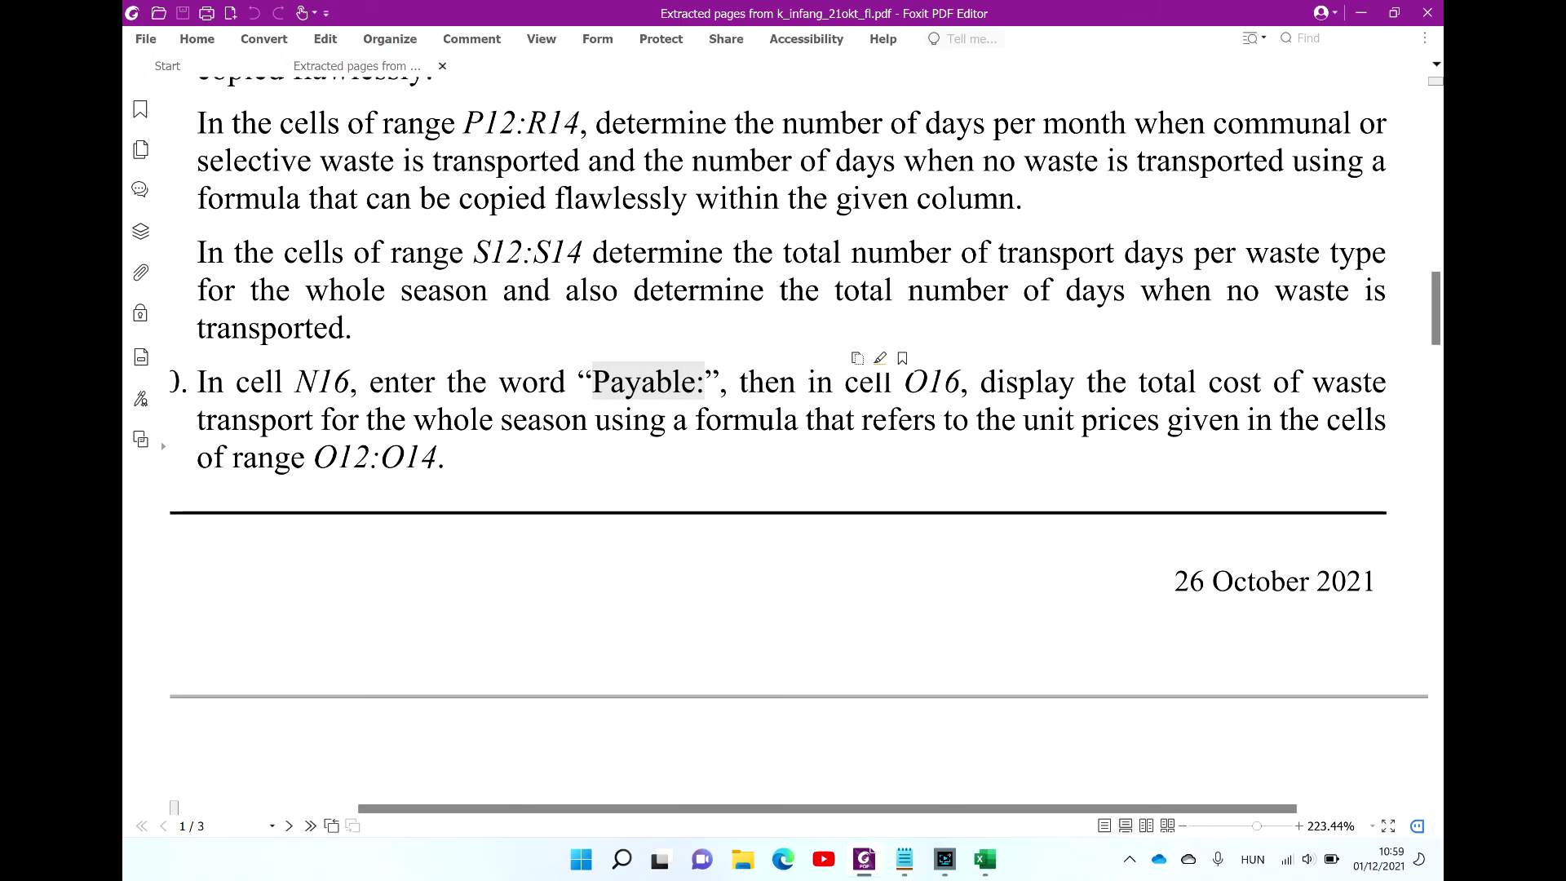
left_click_drag(733, 419, 830, 419)
scroll(783, 440, "left", 3)
scroll(783, 440, "down", 2)
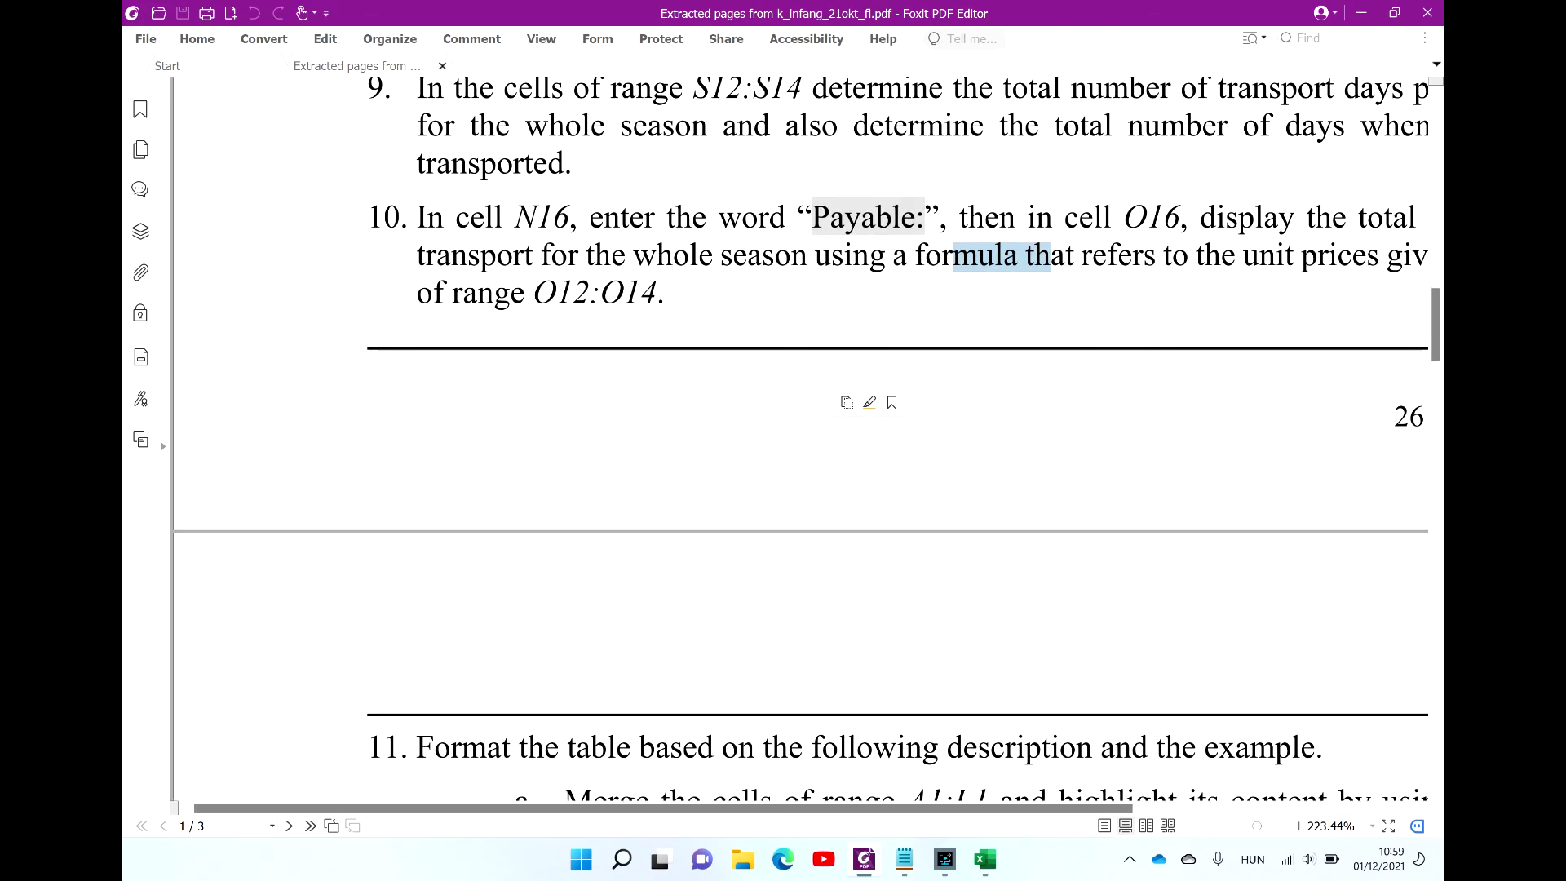
scroll(783, 440, "right", 3)
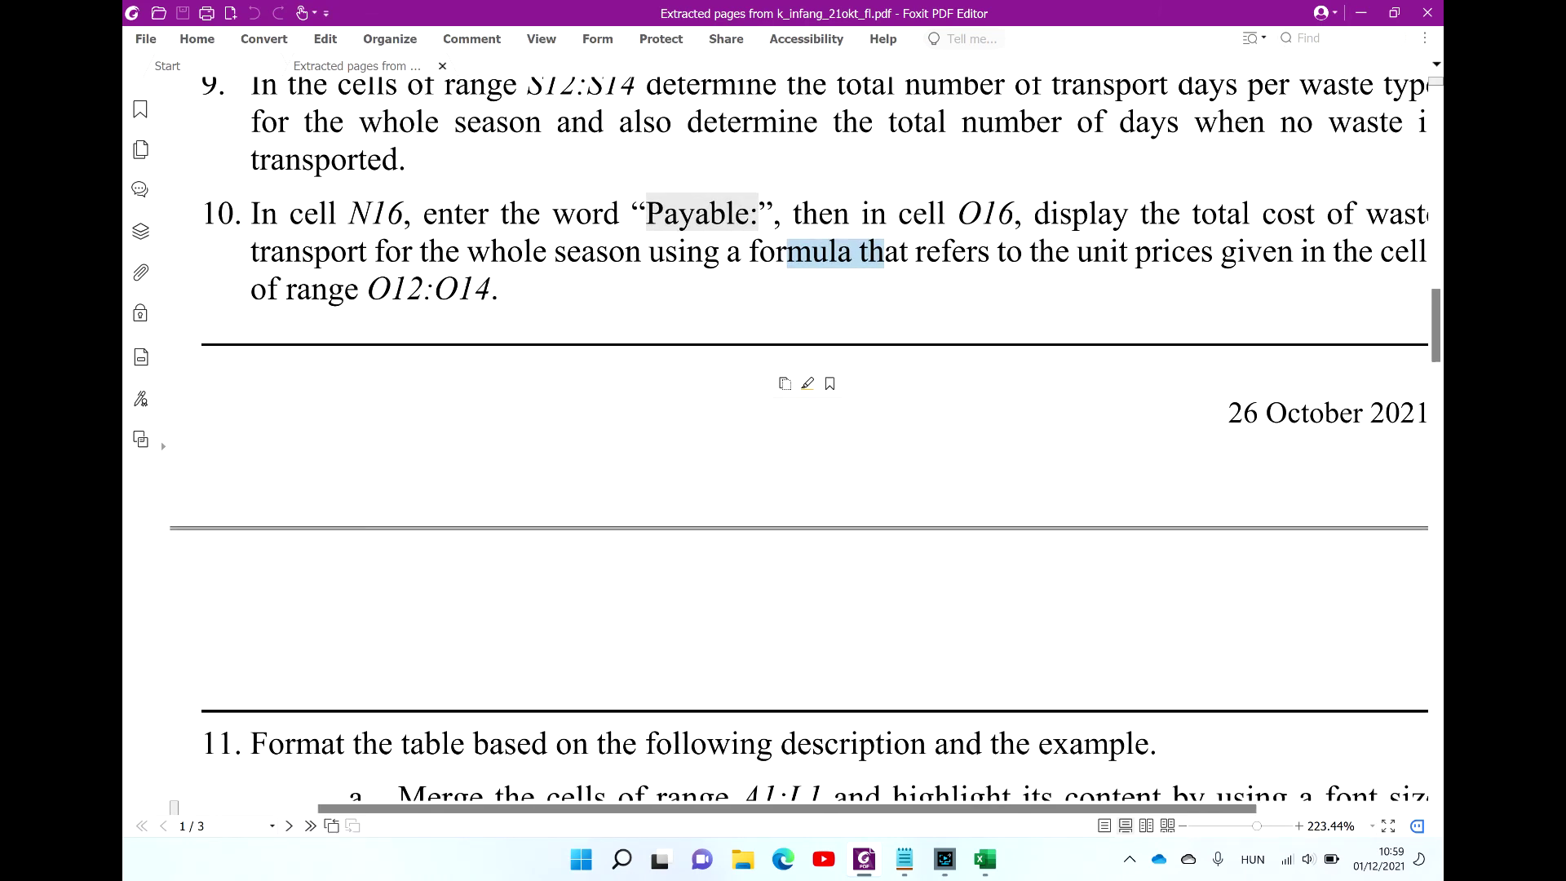
key("ctrl+minus")
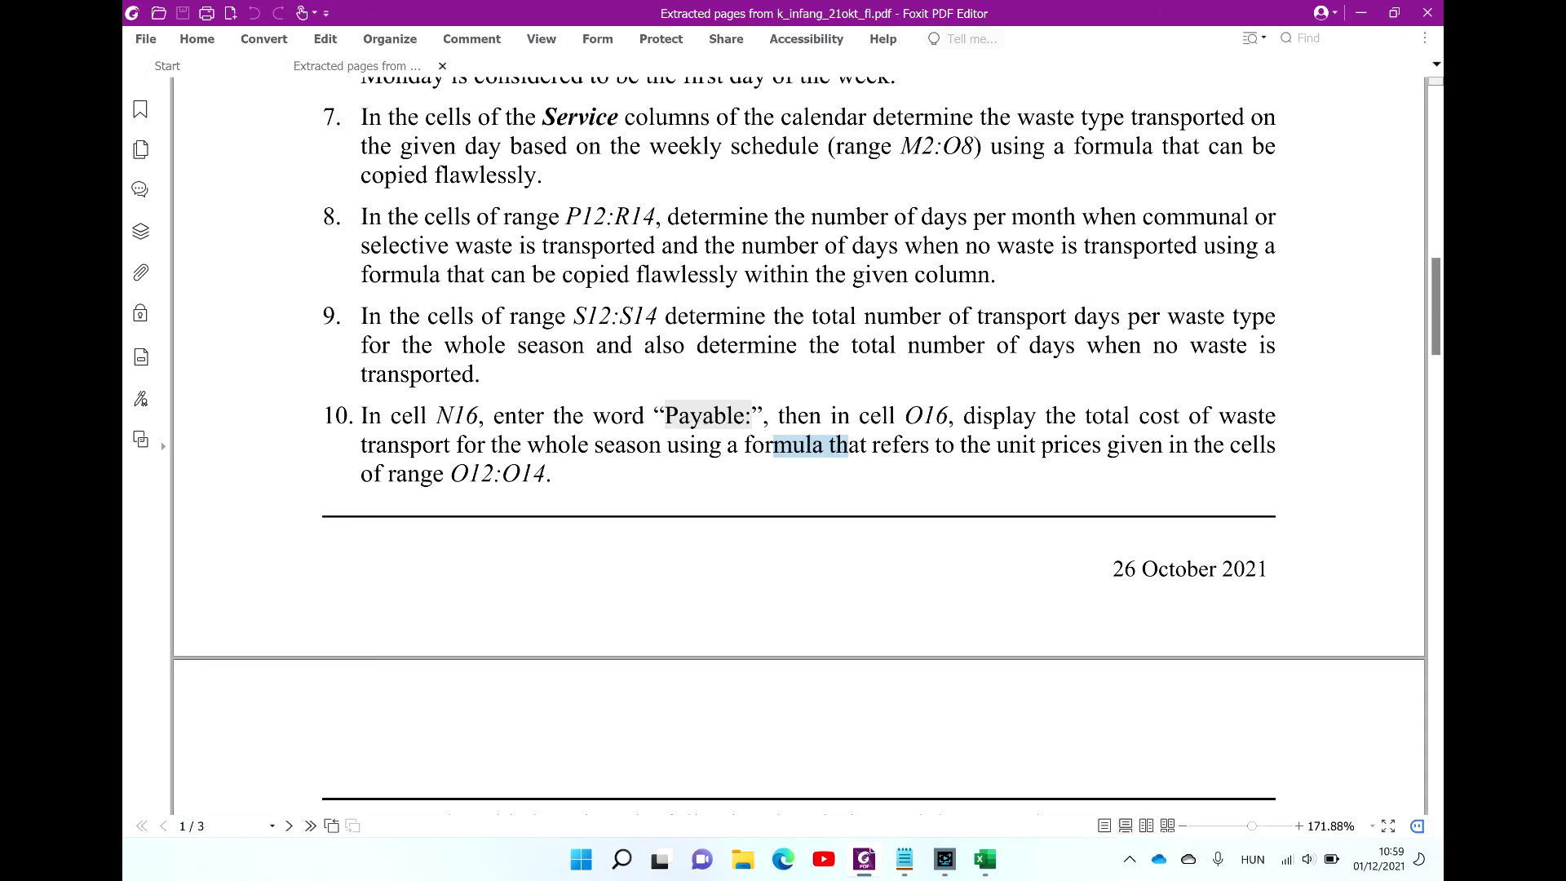
key("ctrl+plus")
key("ctrl+minus")
Step: Switch to Excel and enter the label Payable in cell N16
key("alt+Tab")
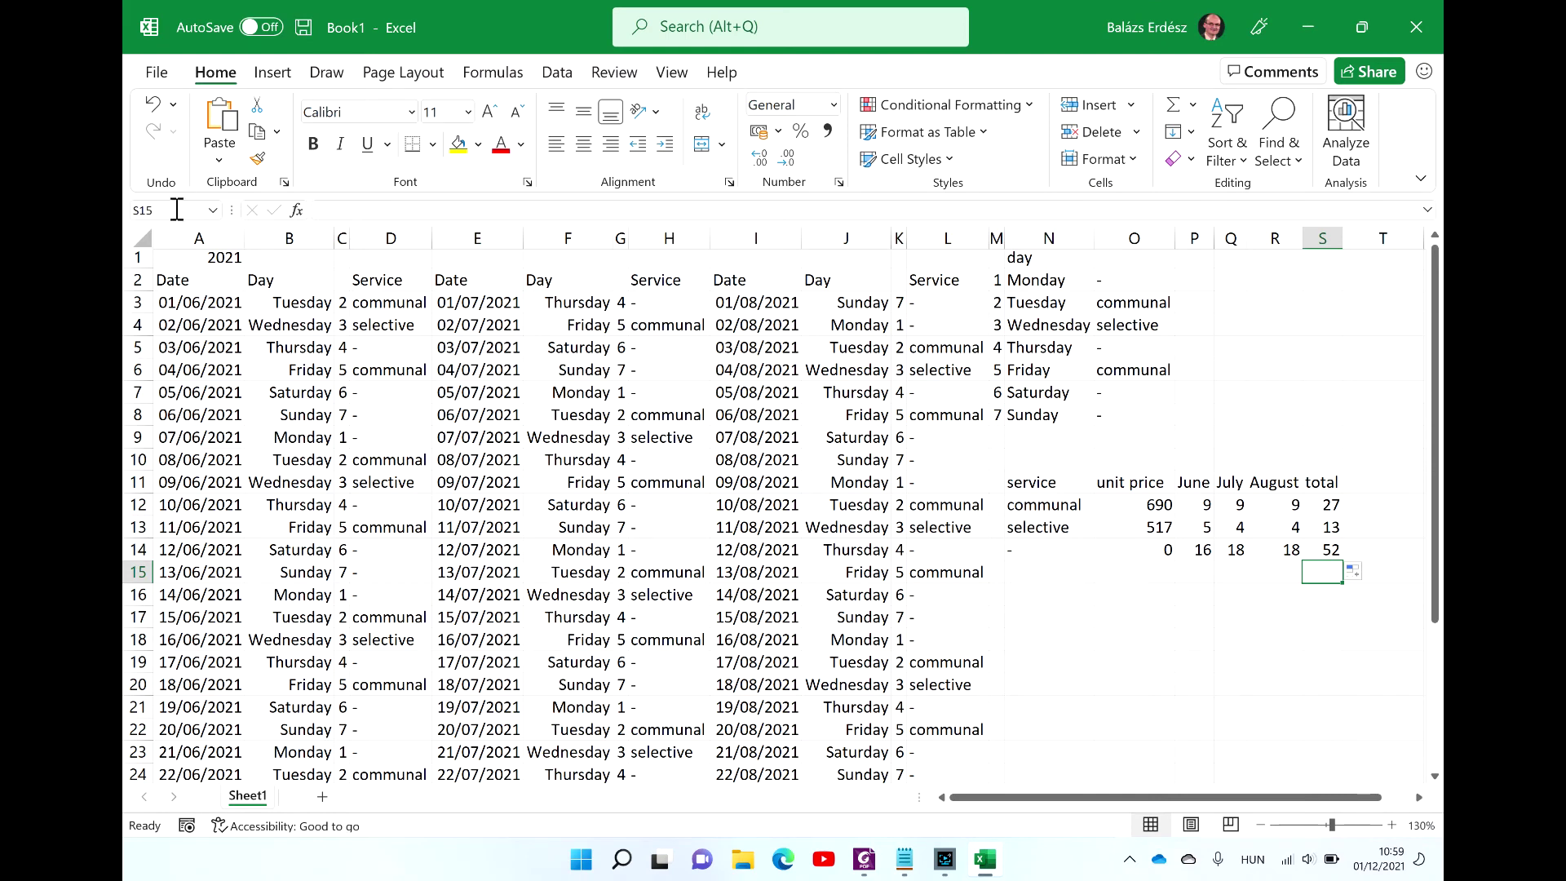
left_click(177, 210)
type("N16")
key("Return")
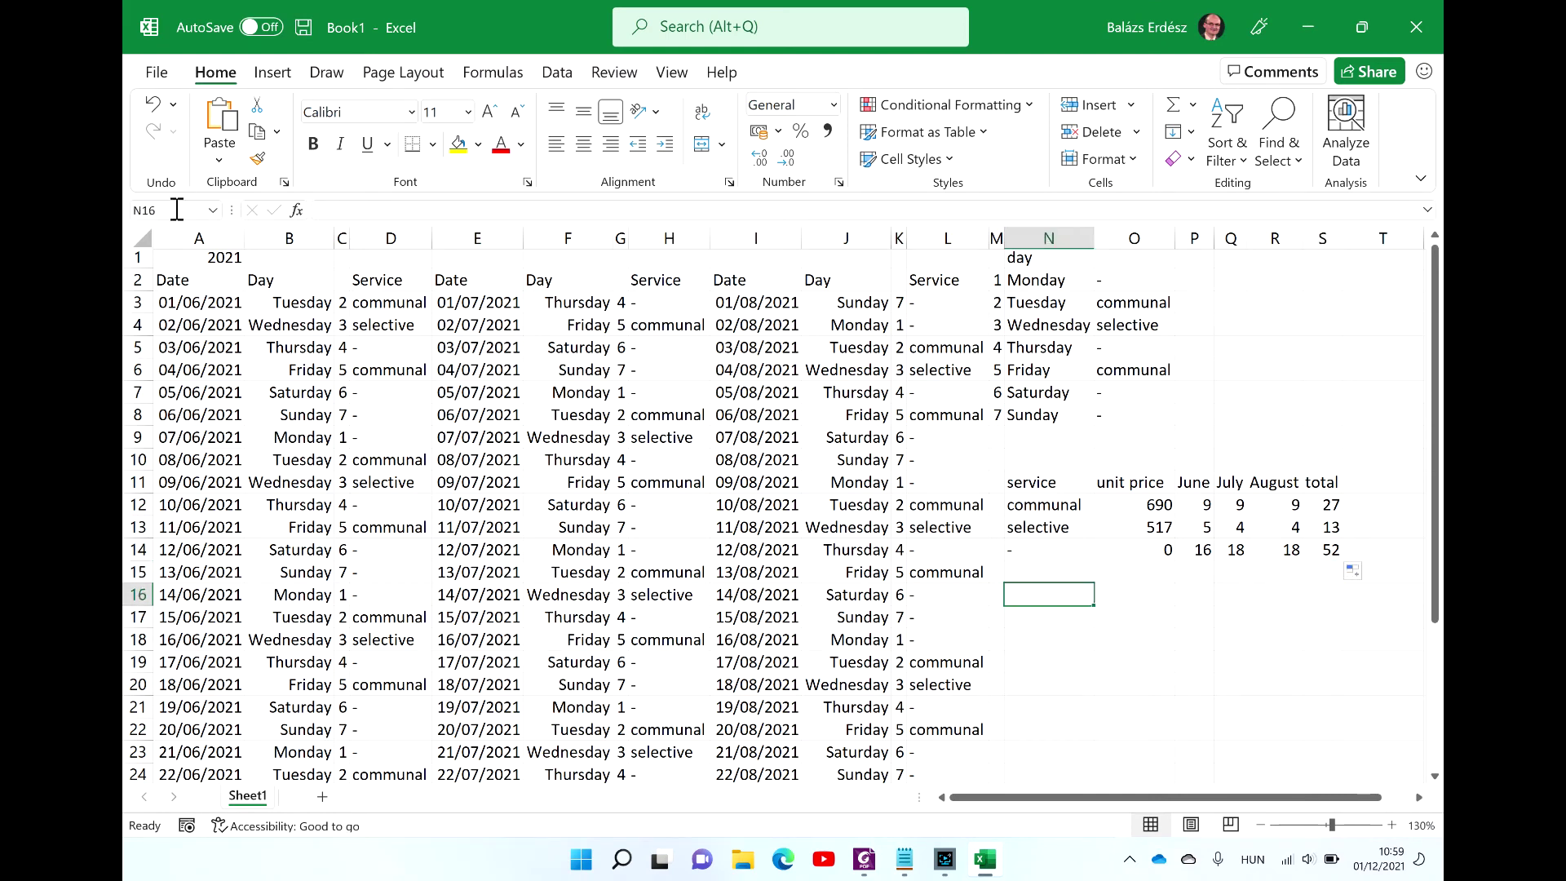
type("P")
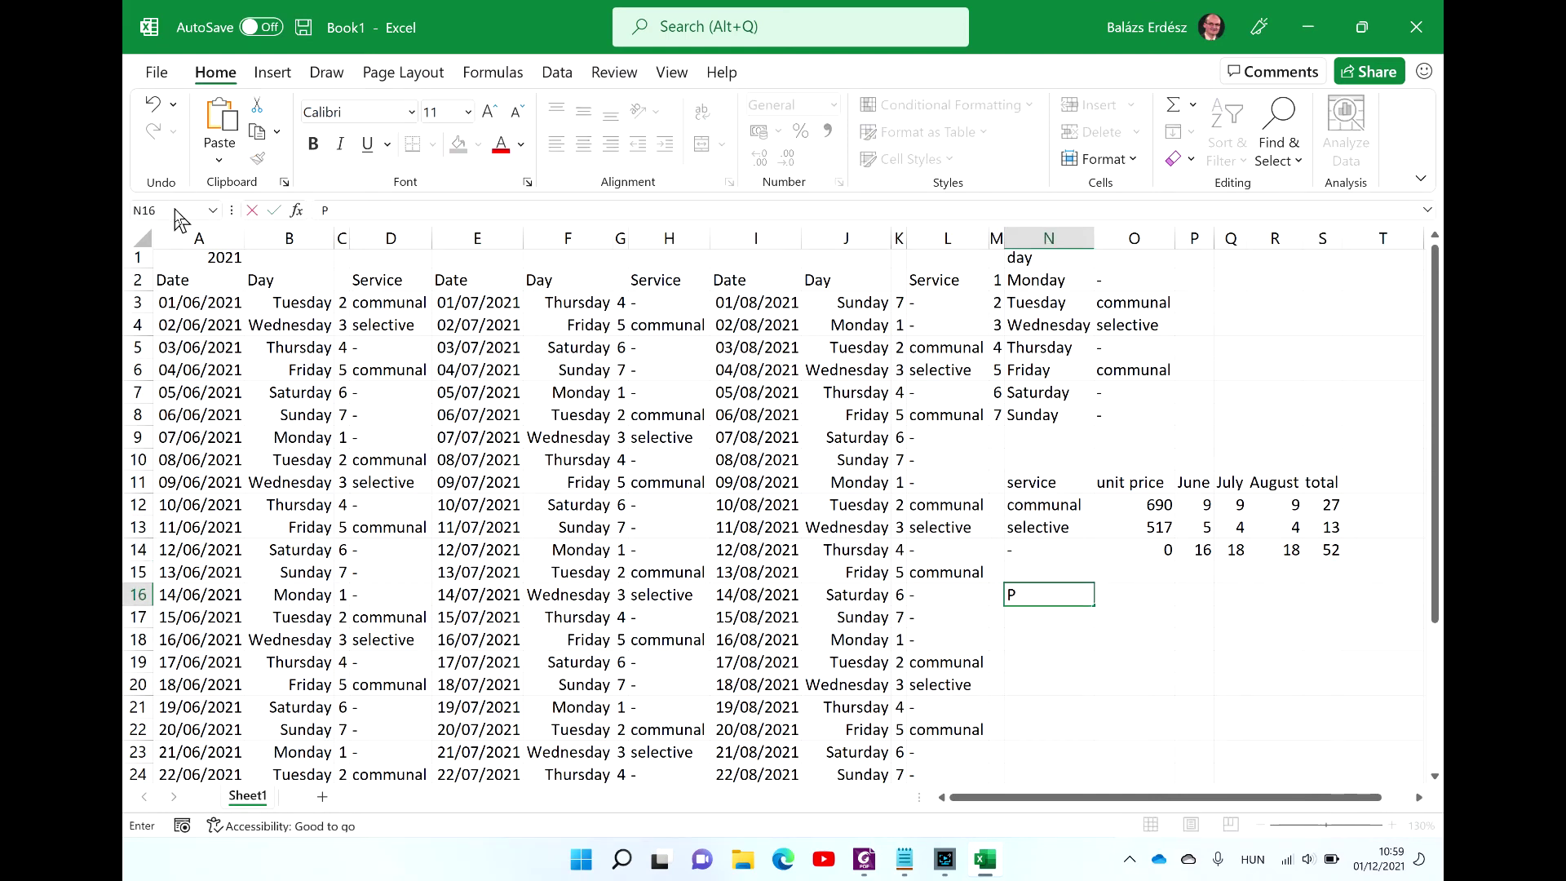
type("ayable:")
key("Tab")
Step: Recheck the wording of task 10 on cells N16 and O16 in the exercise PDF and return to the Excel workbook
key("alt+Tab")
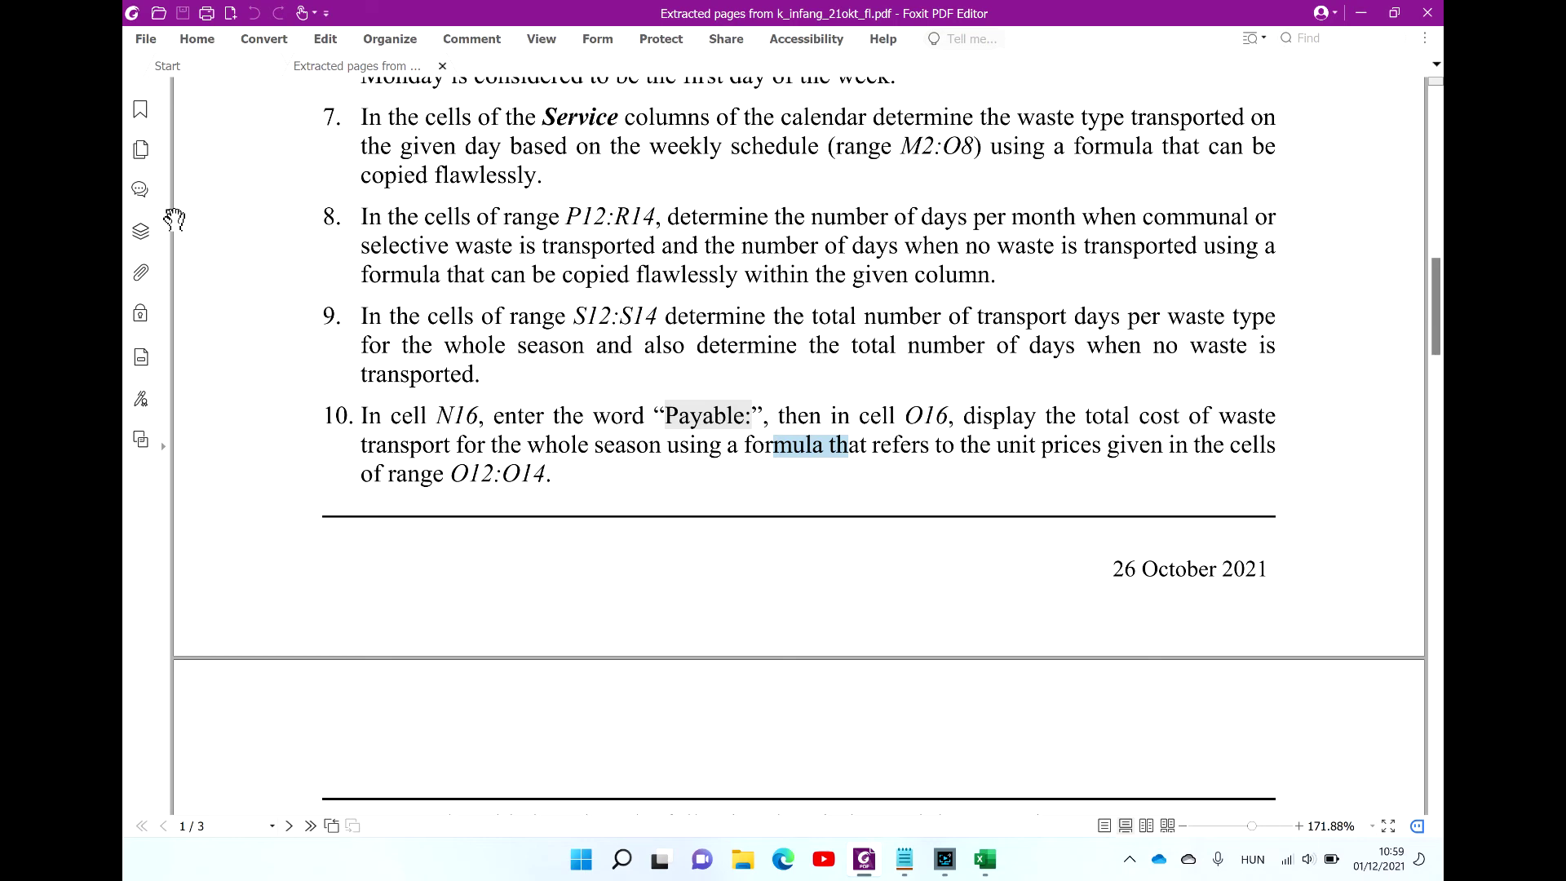
key("alt+Tab")
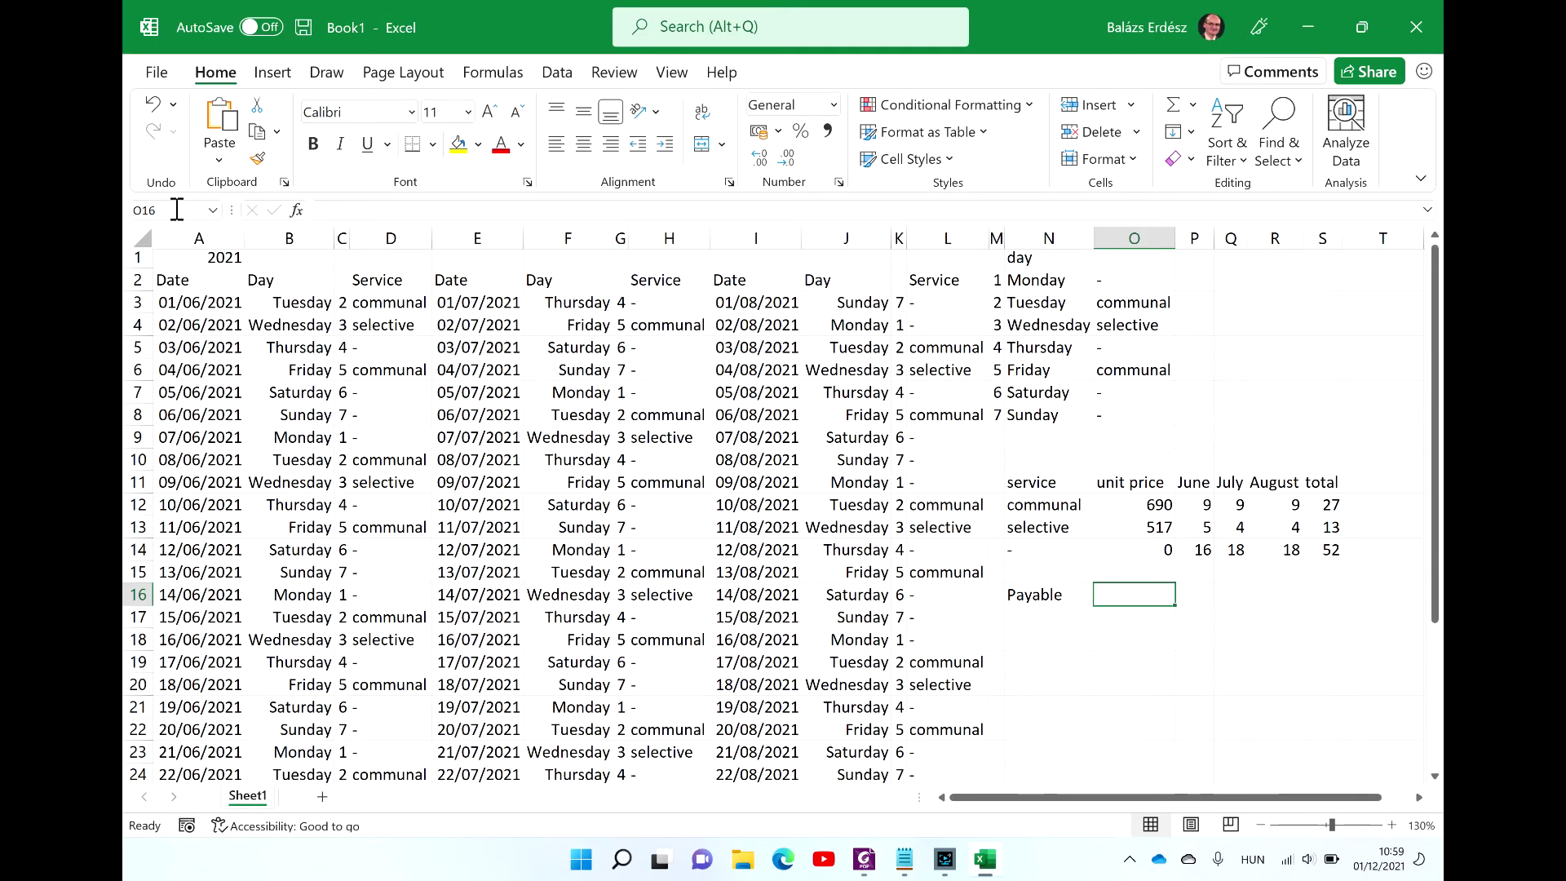
key("alt+Tab")
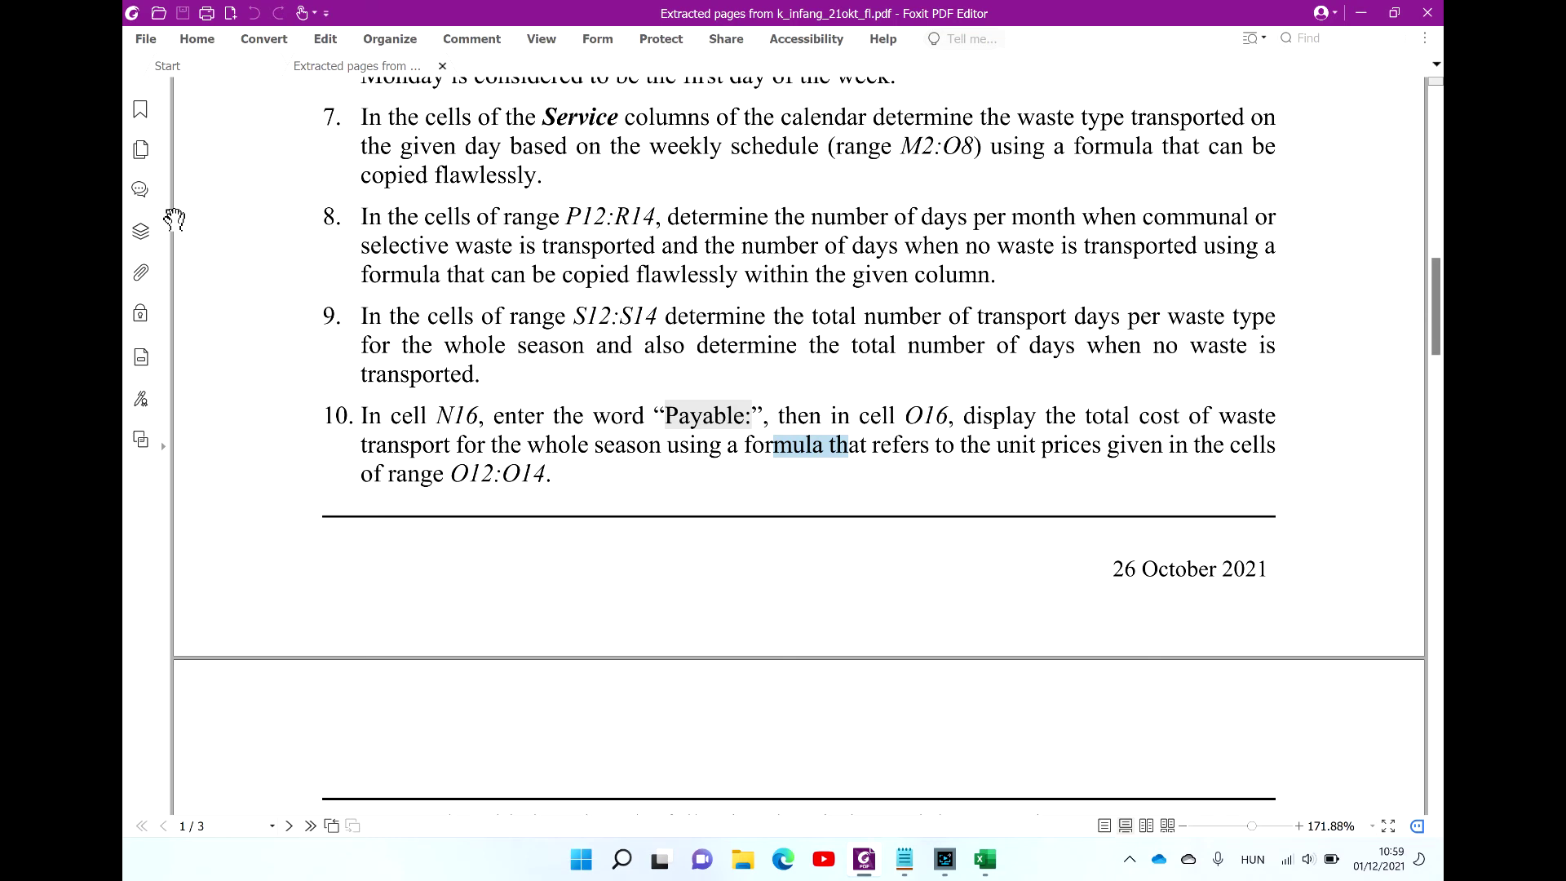
key("alt+Tab")
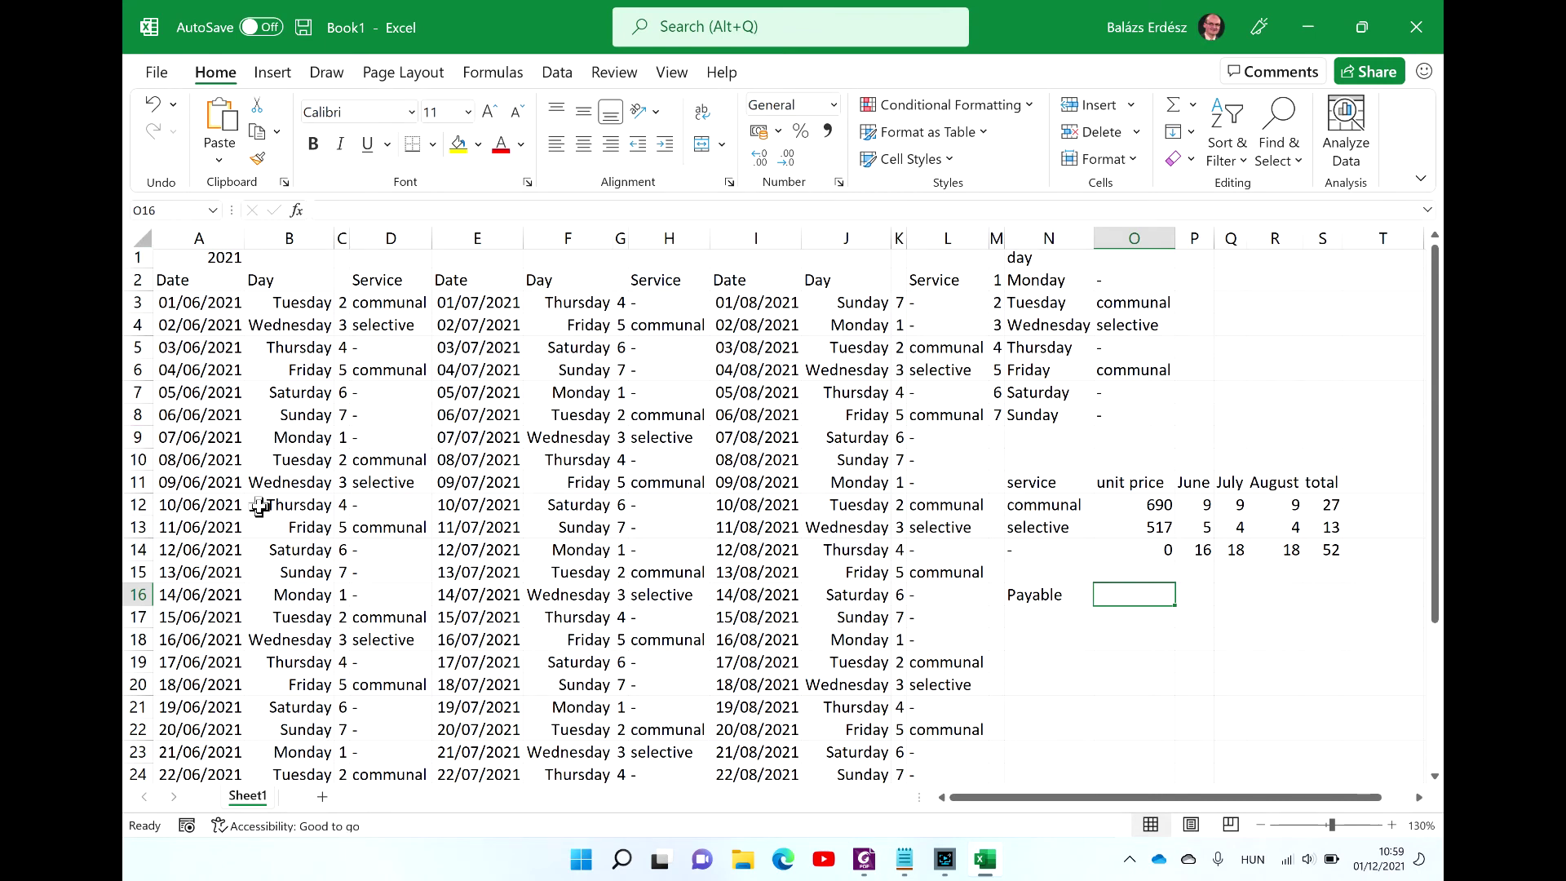
key("alt")
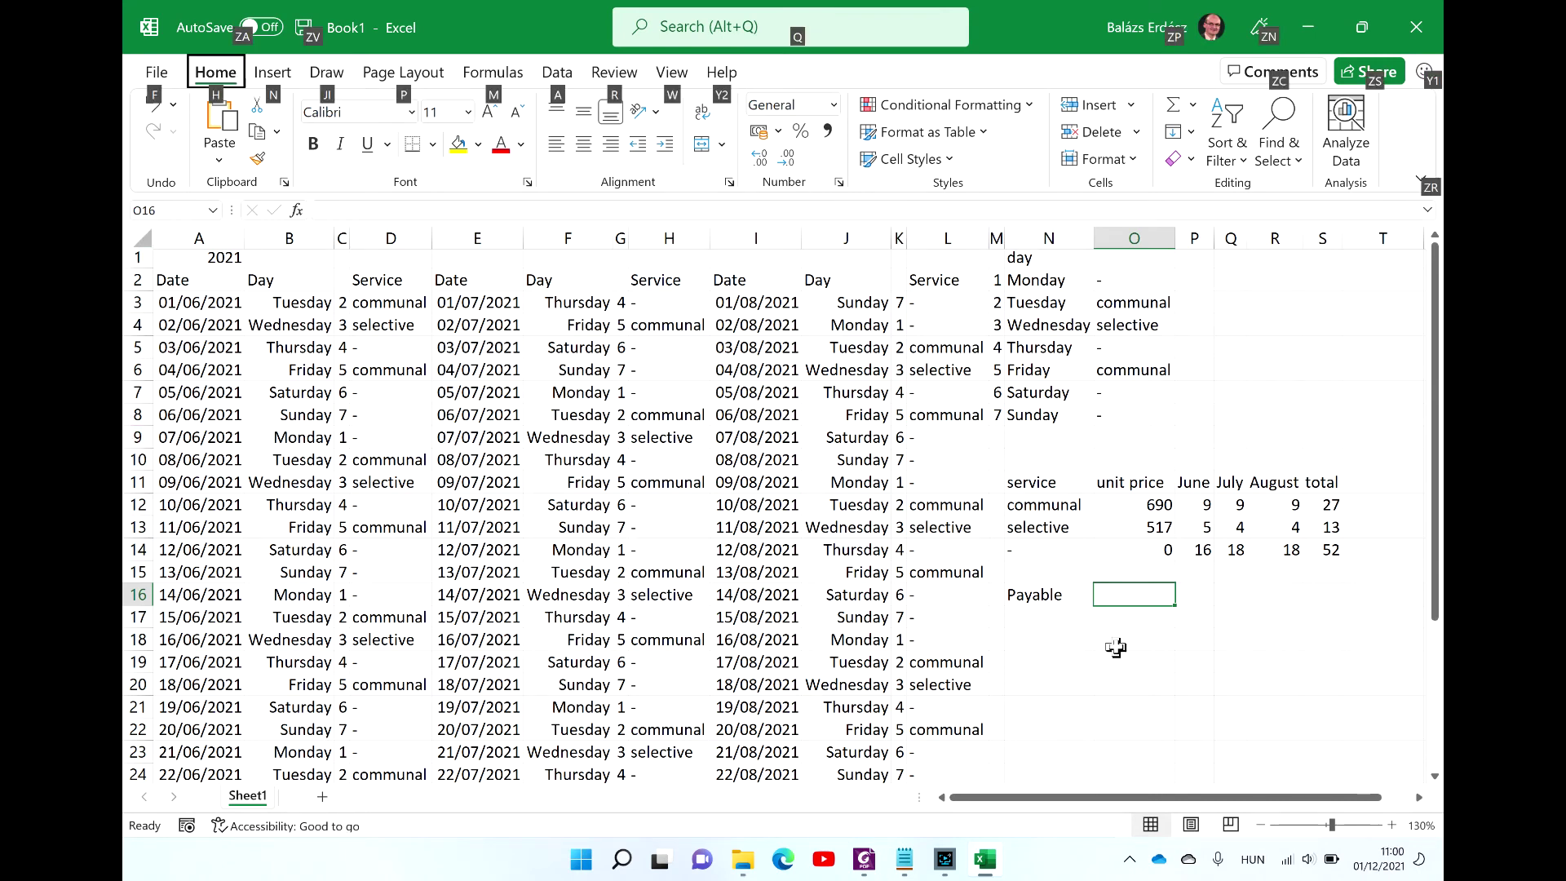
key("Escape")
key("Escape")
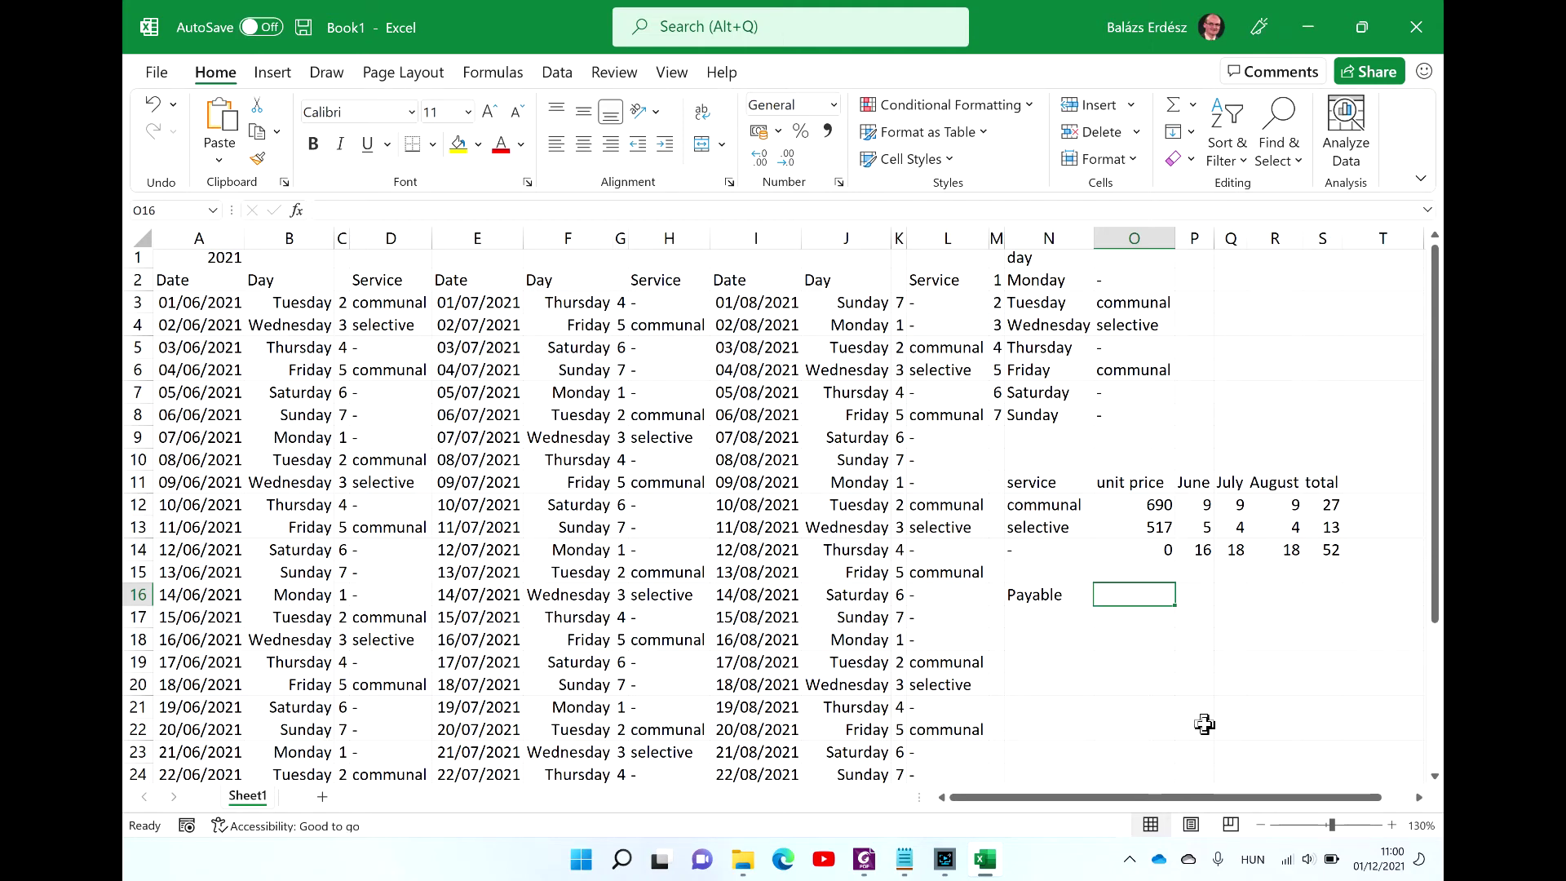
Step: Calculate the season's total waste transport cost in O16 with =SUMPRODUCT(O12:O14,S12:S14)
type("=sump")
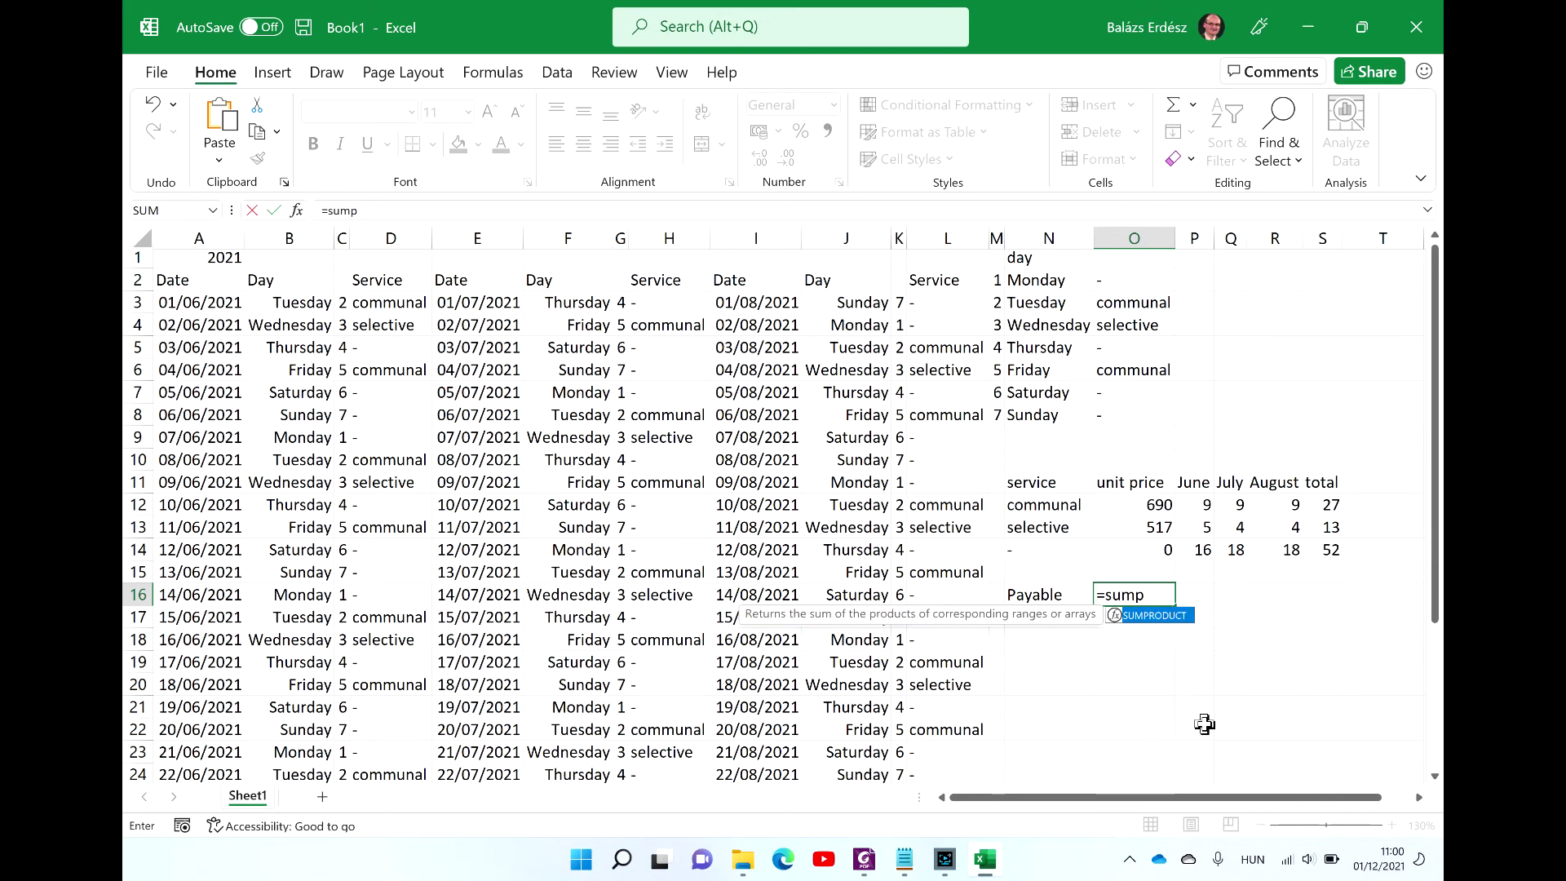
key("Tab")
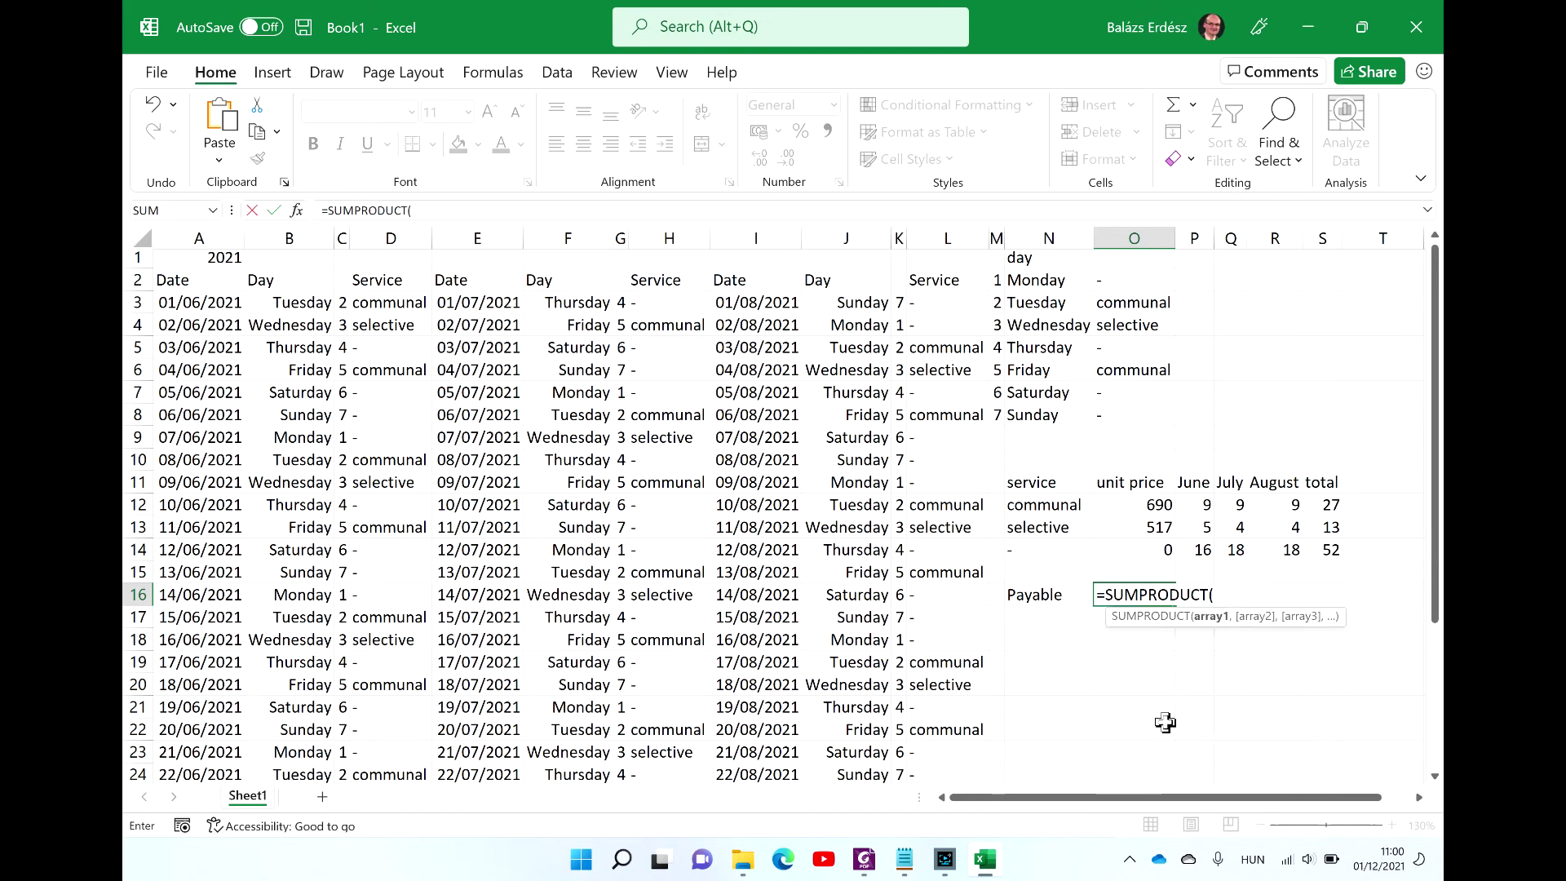
key("ctrl+a")
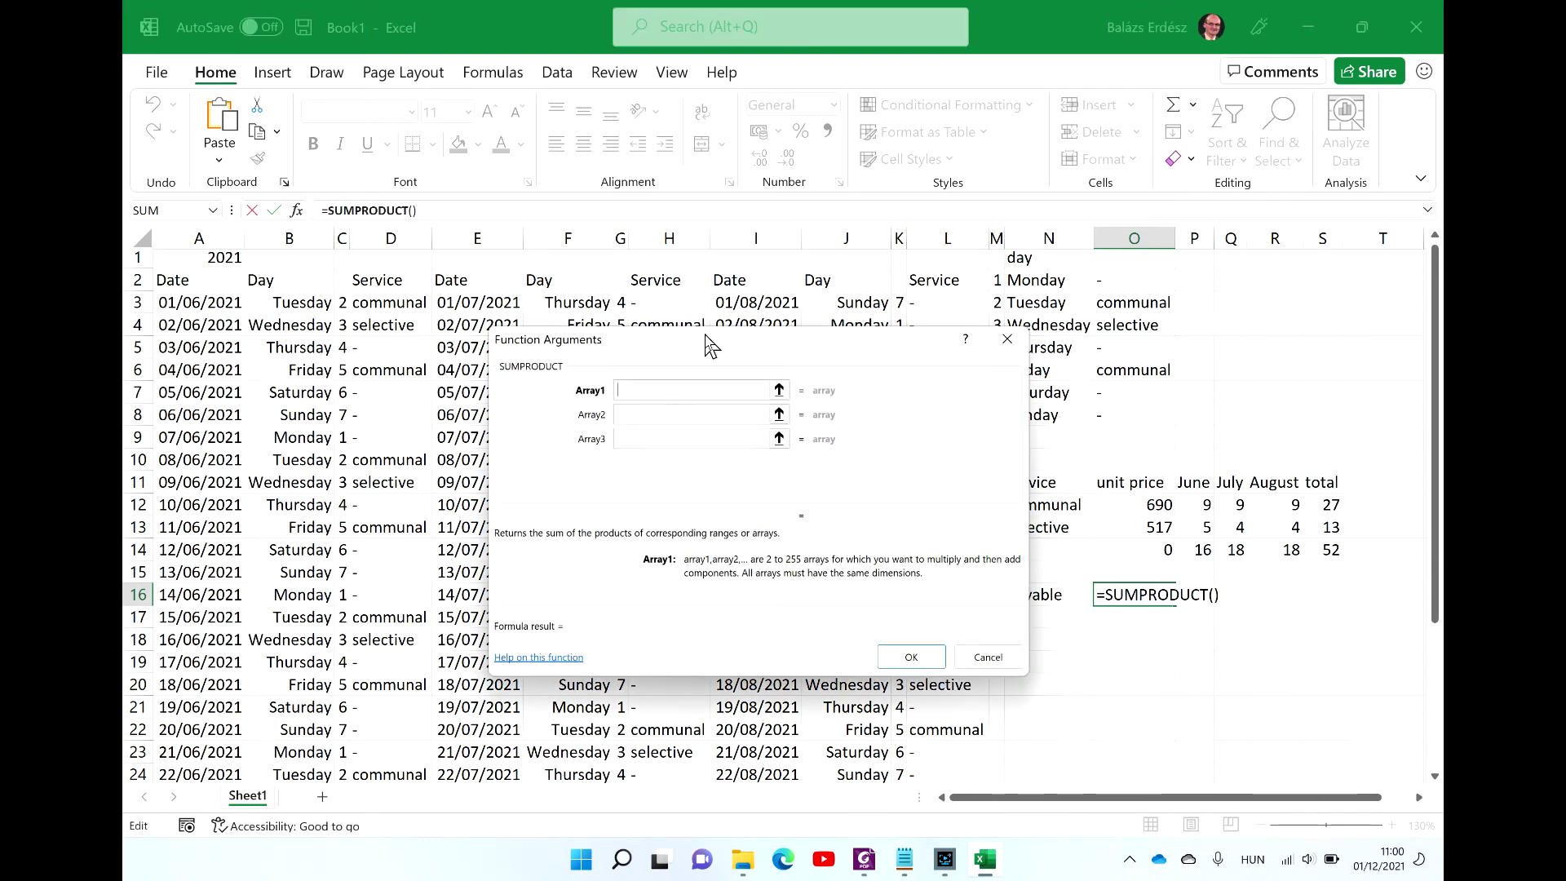
left_click_drag(706, 345, 575, 372)
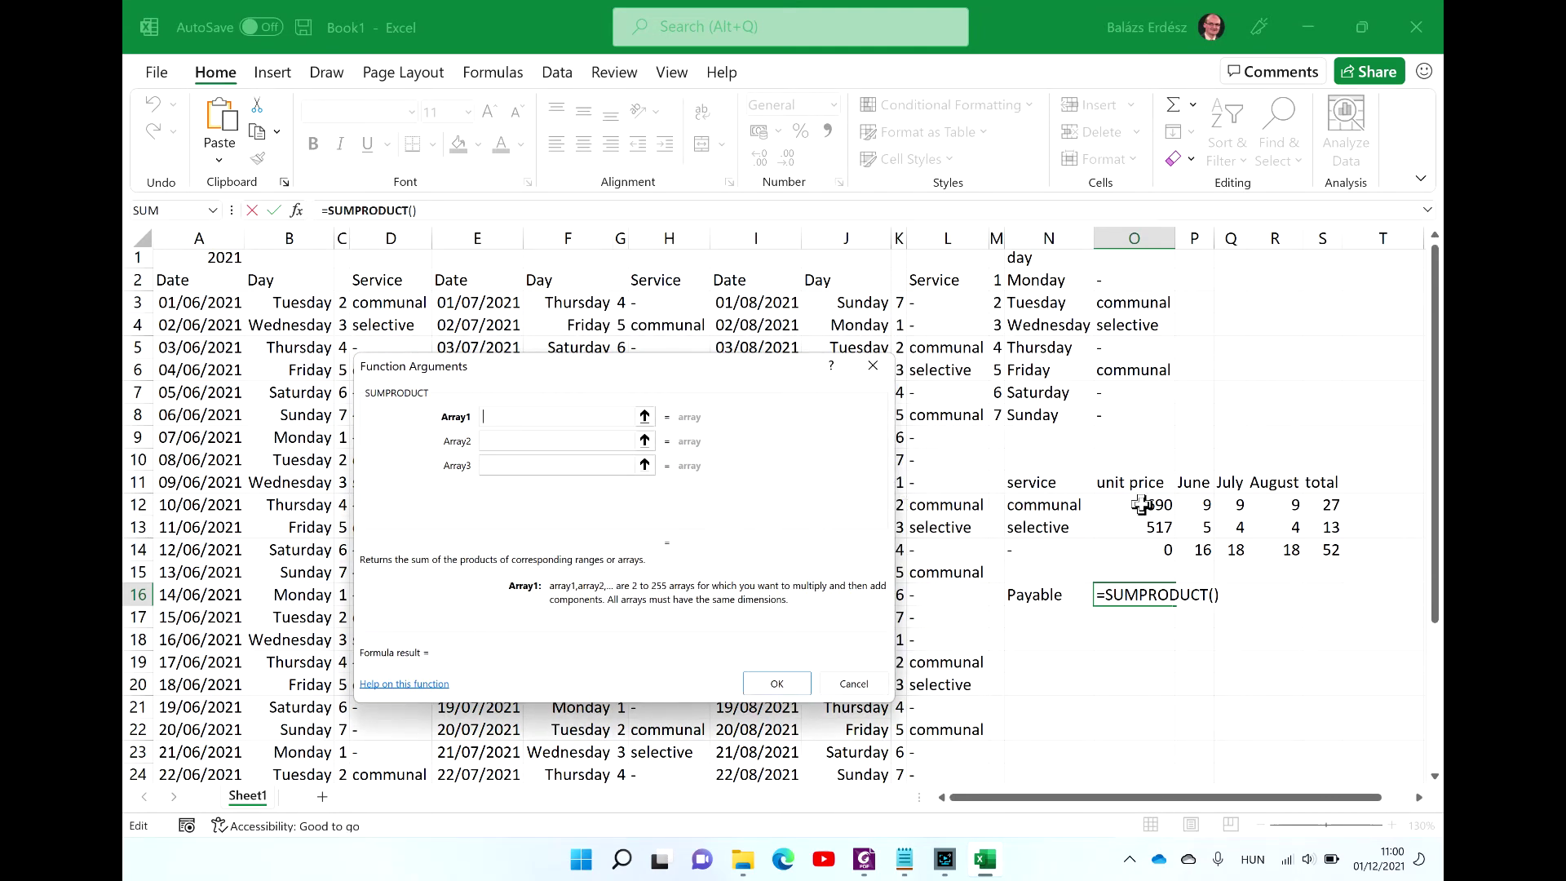
left_click_drag(1140, 505, 1140, 551)
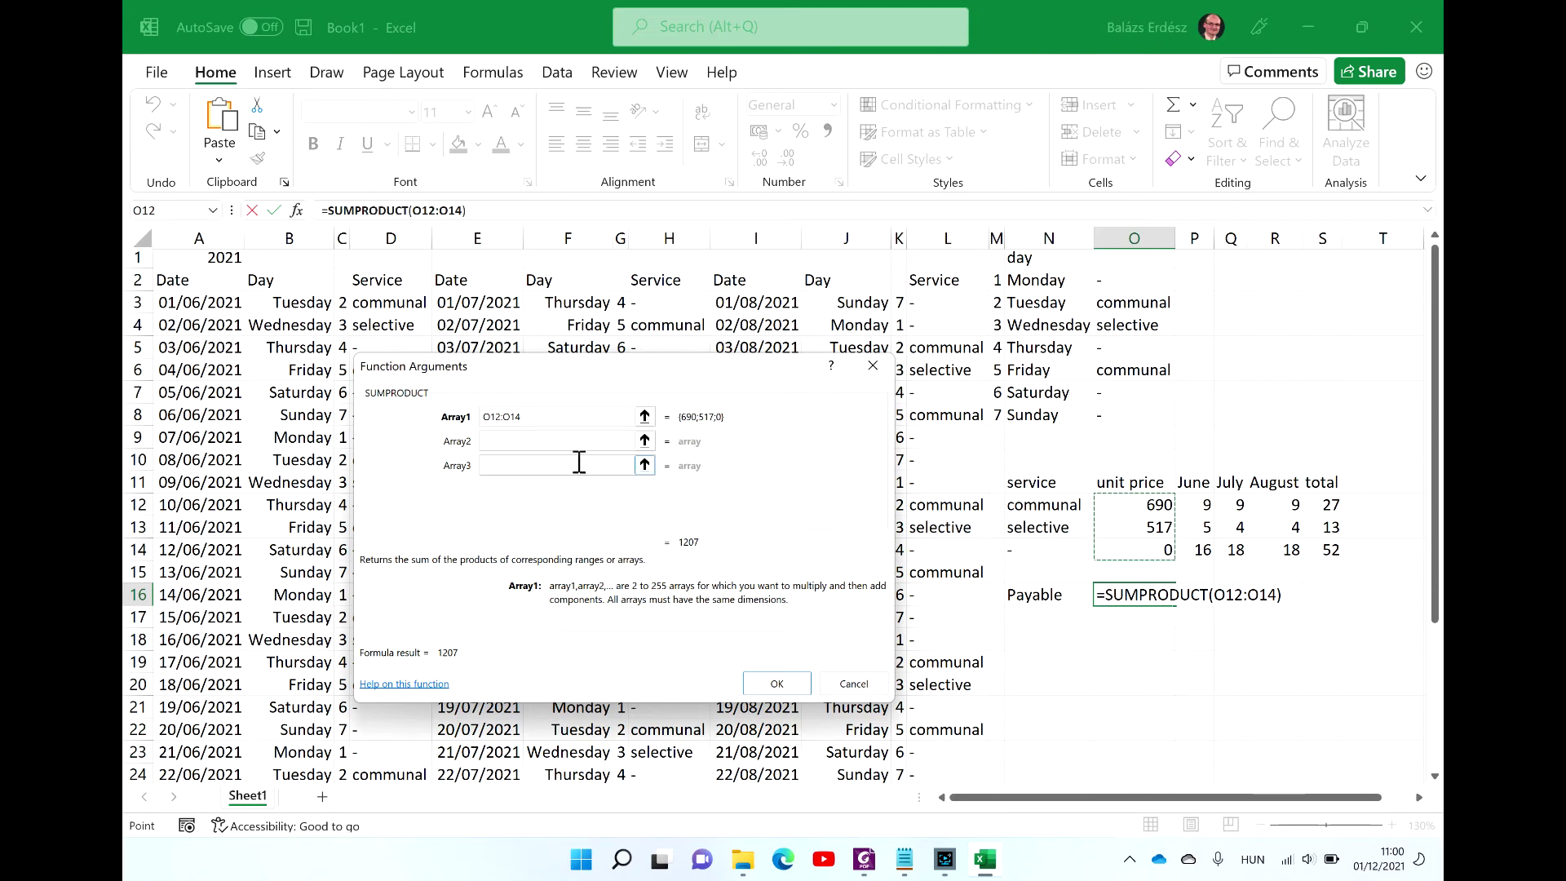
left_click(566, 441)
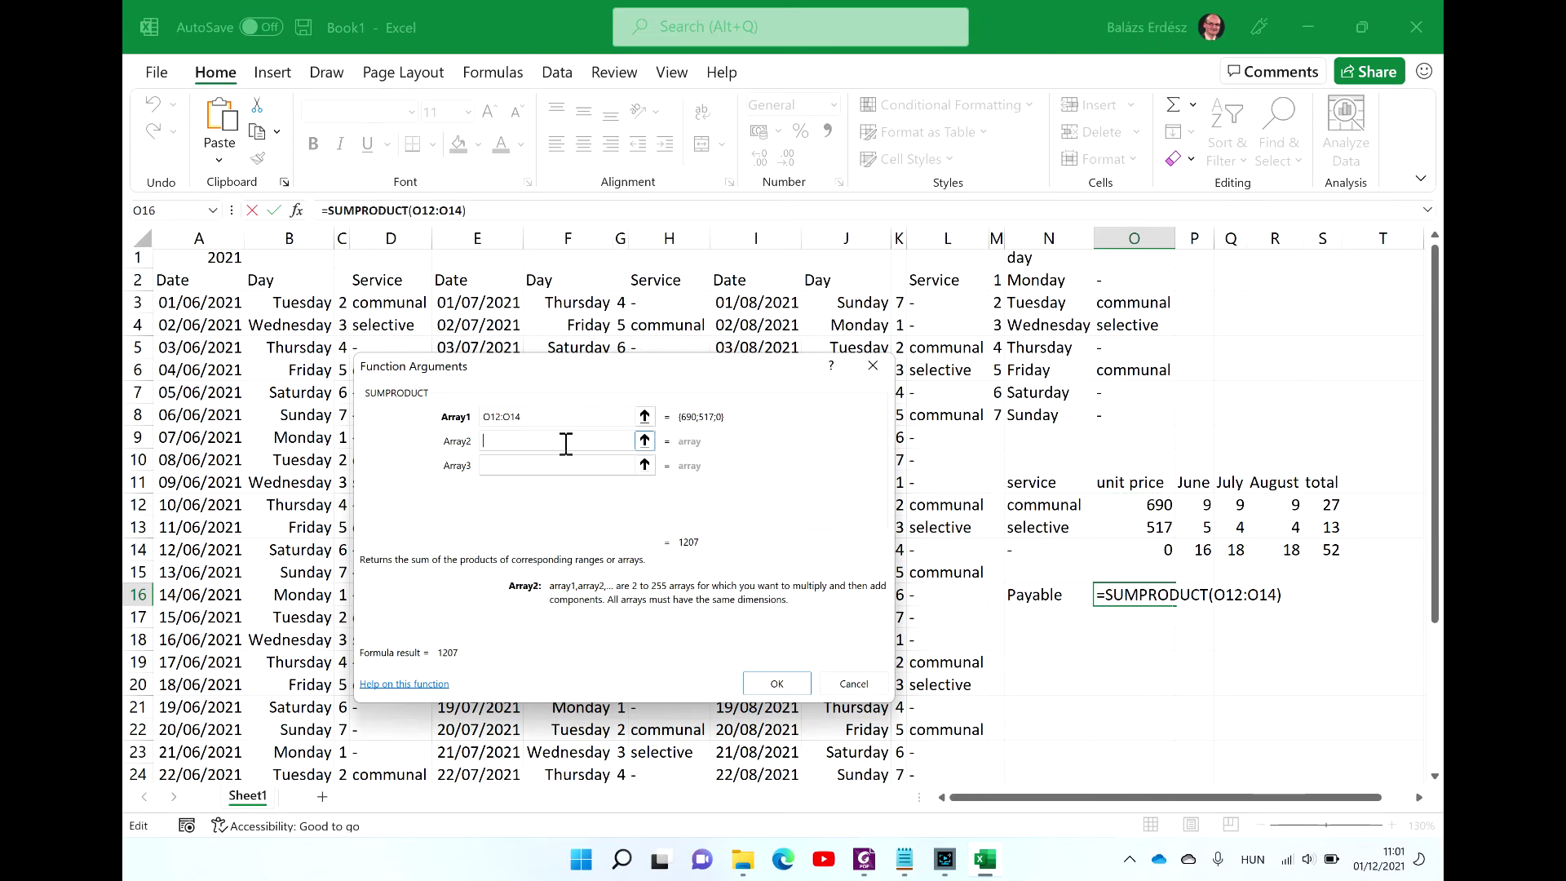
left_click(1331, 505)
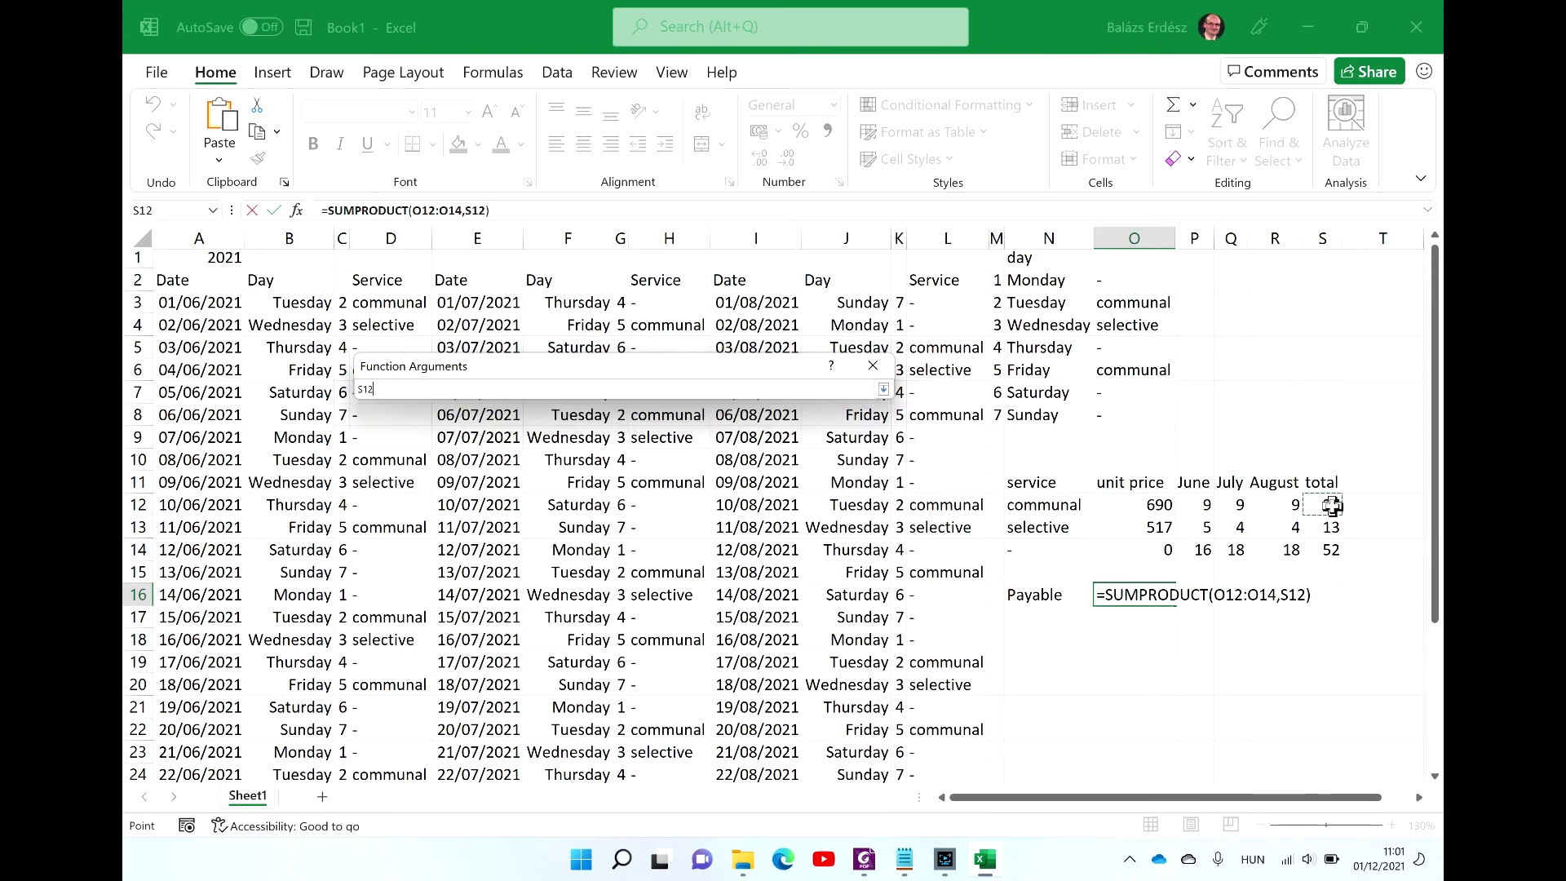
left_click_drag(1331, 506, 1331, 550)
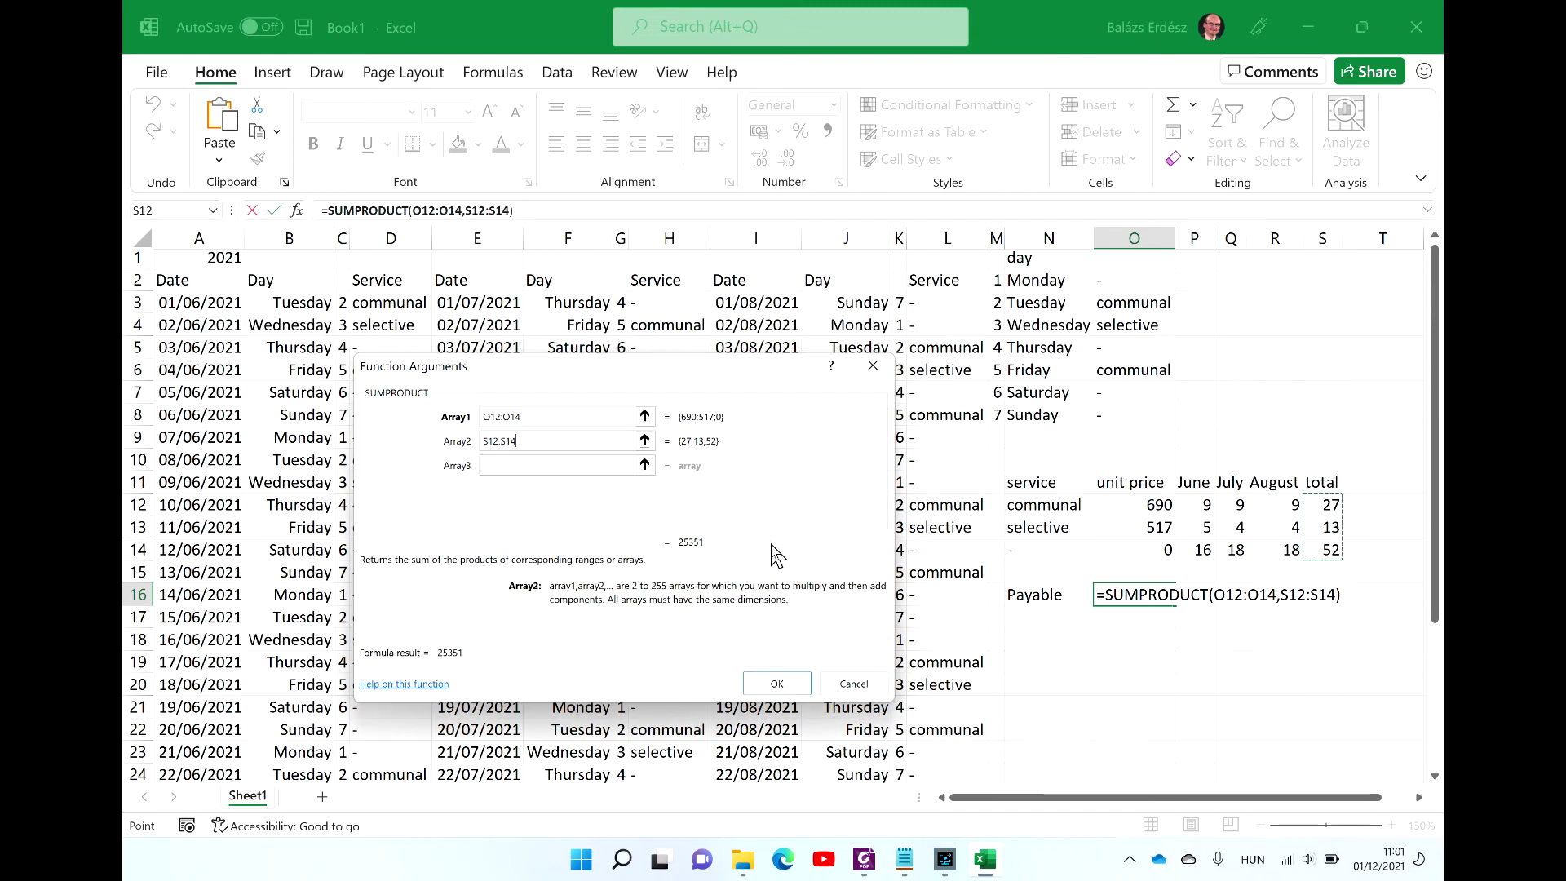
key("Return")
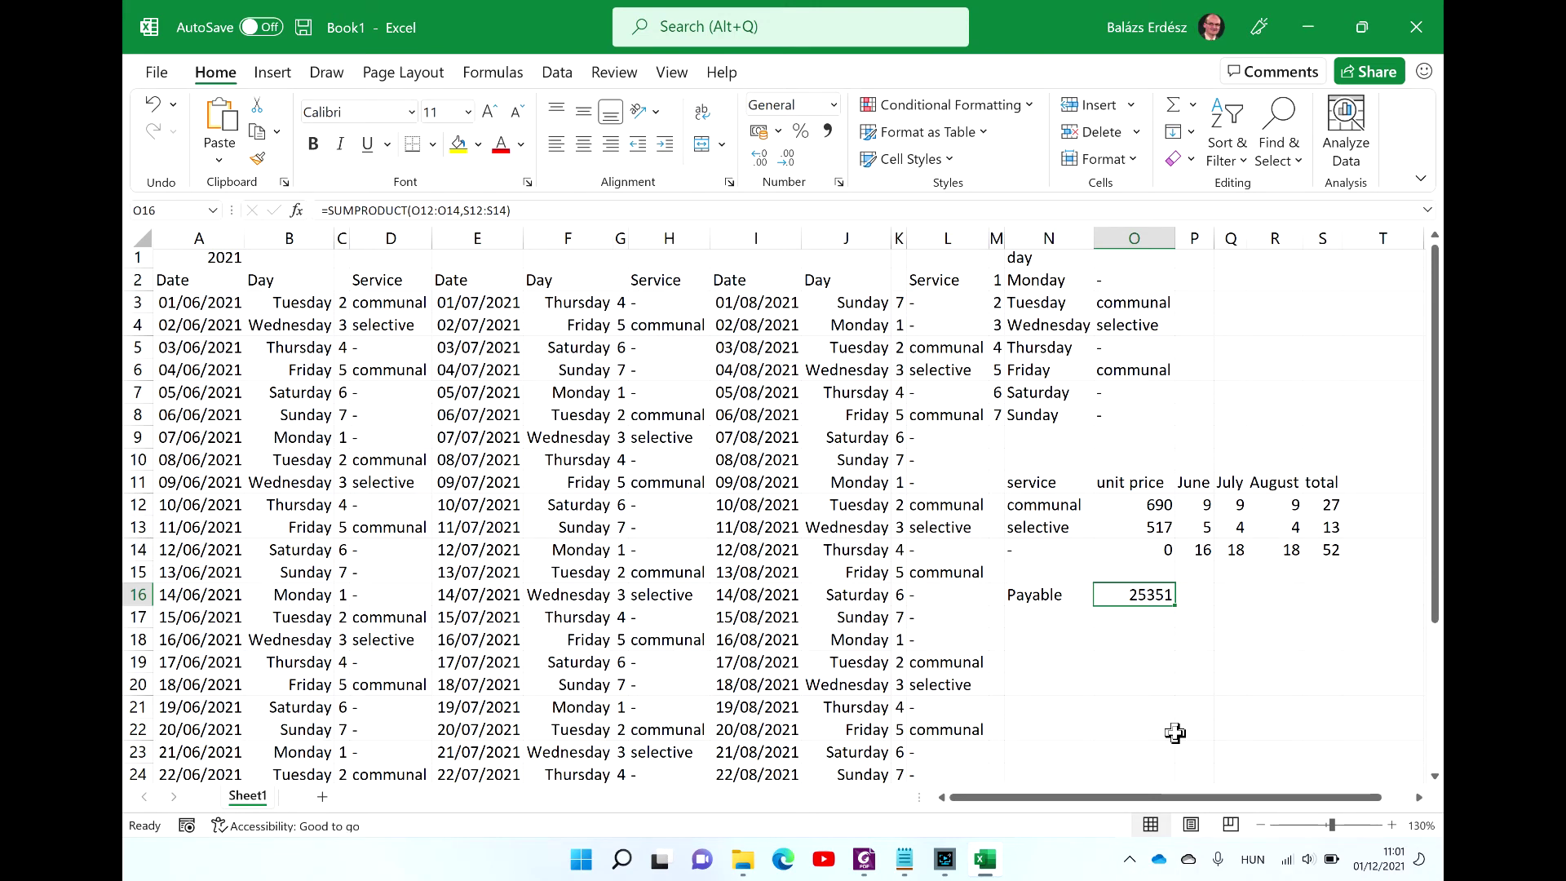
Step: Compare the payable amount and its formatting with the sample table on page 3 of the exercise PDF, and return to Excel
key("alt+Tab")
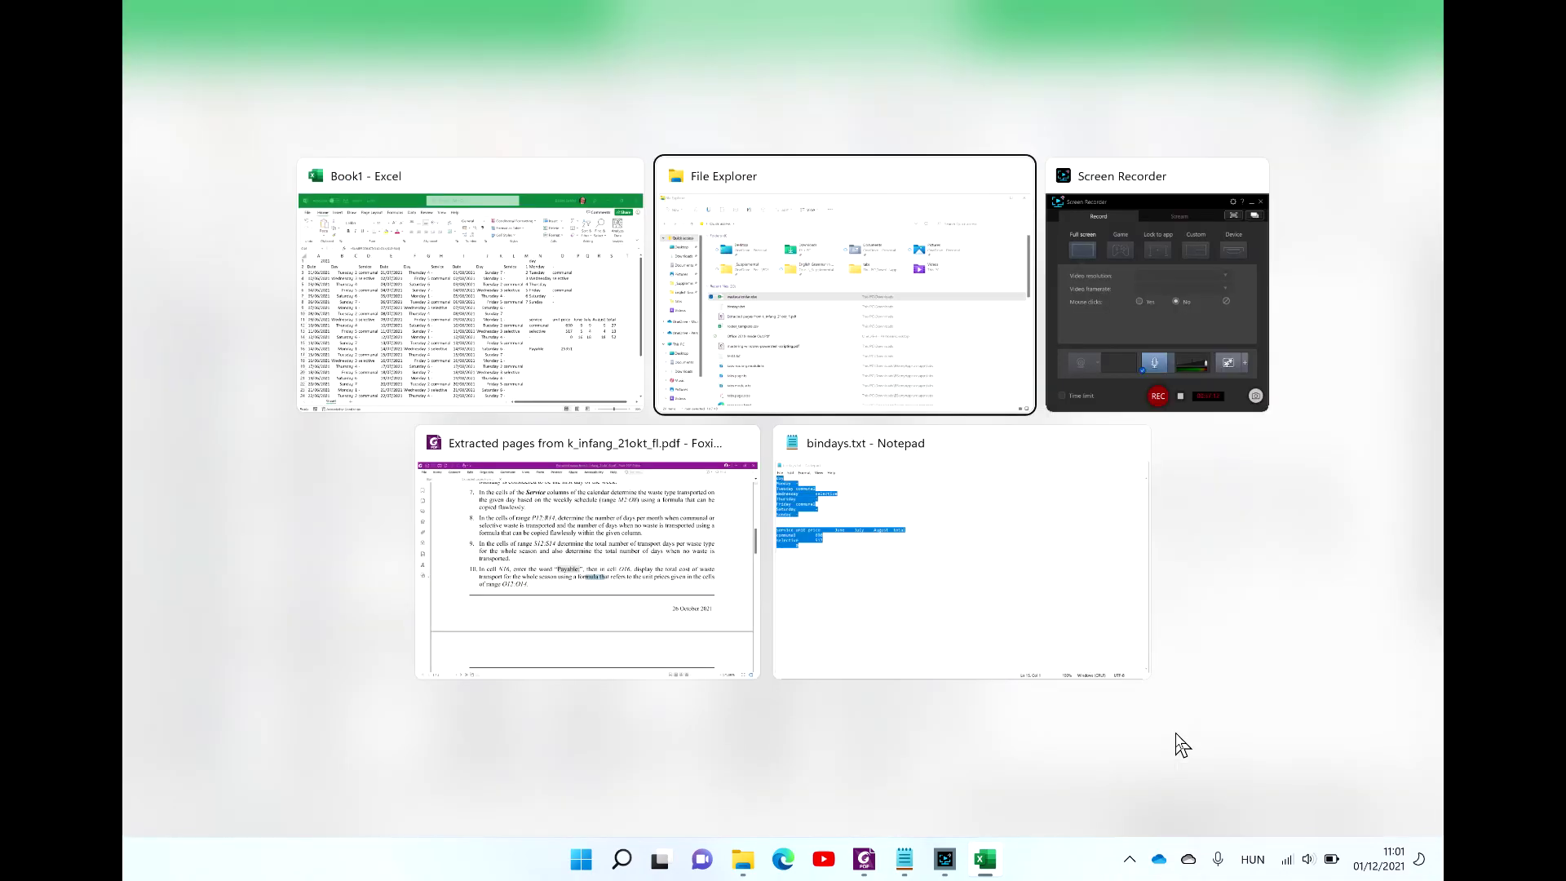
key("alt+Tab")
key("alt+Tab")
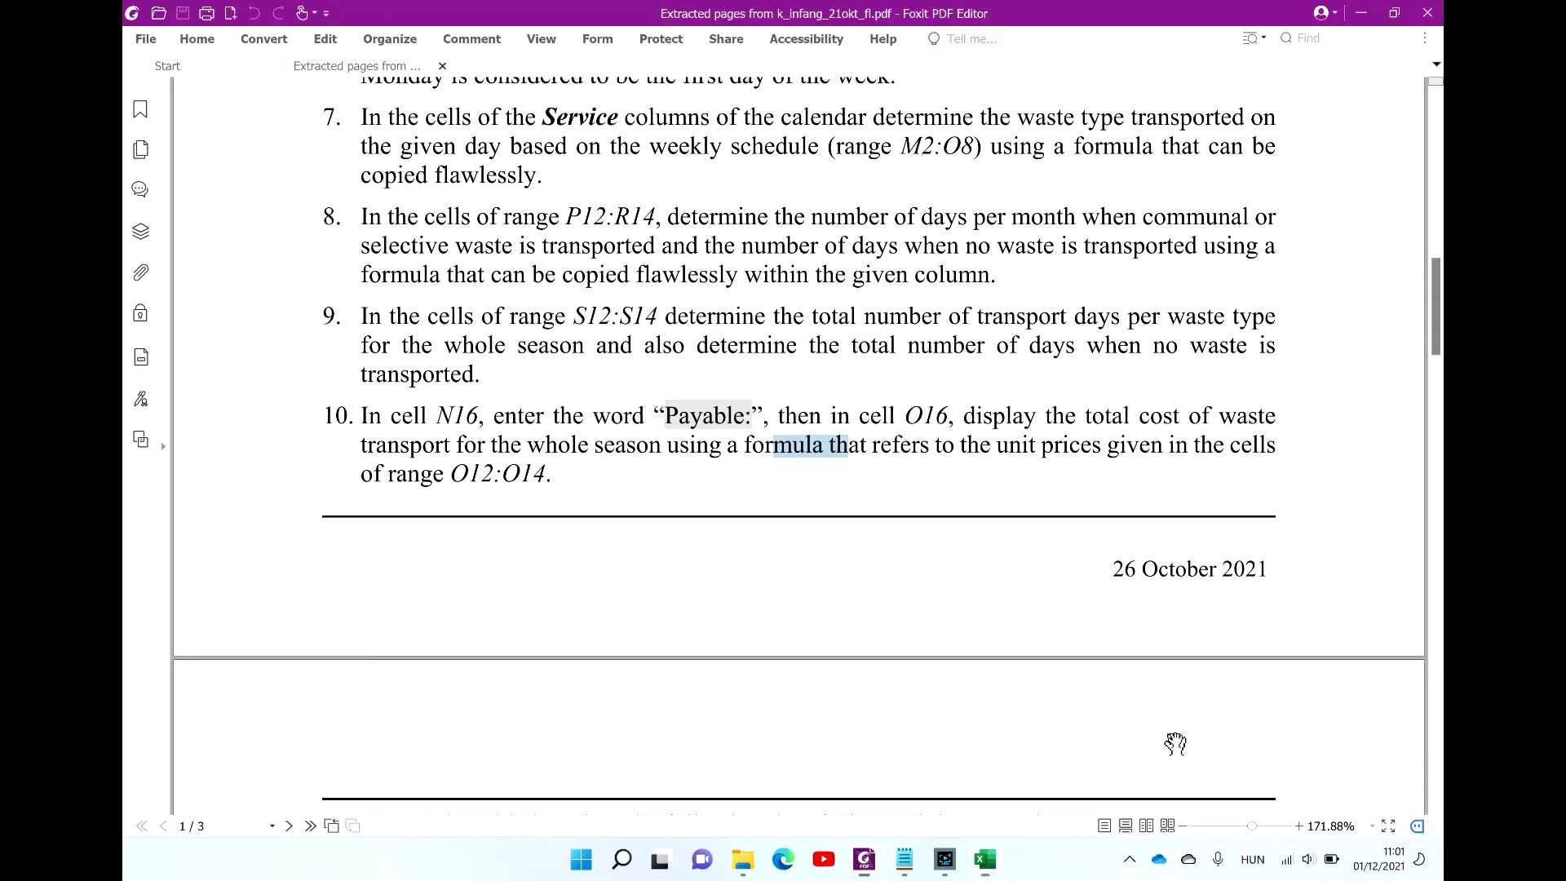
scroll(1174, 743, "down", 20)
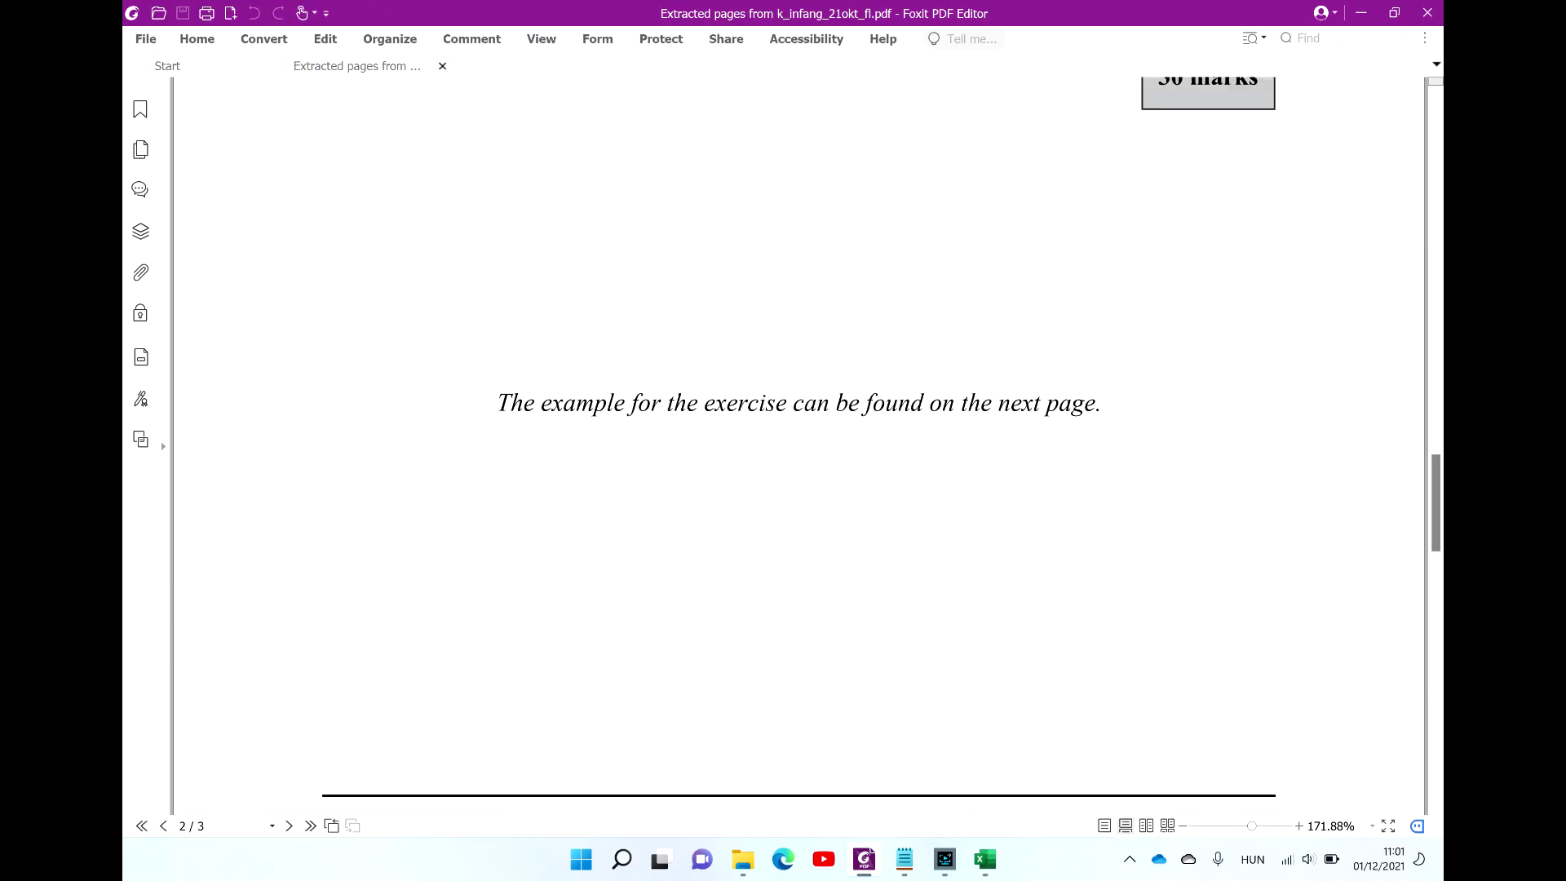
scroll(799, 448, "down", 5)
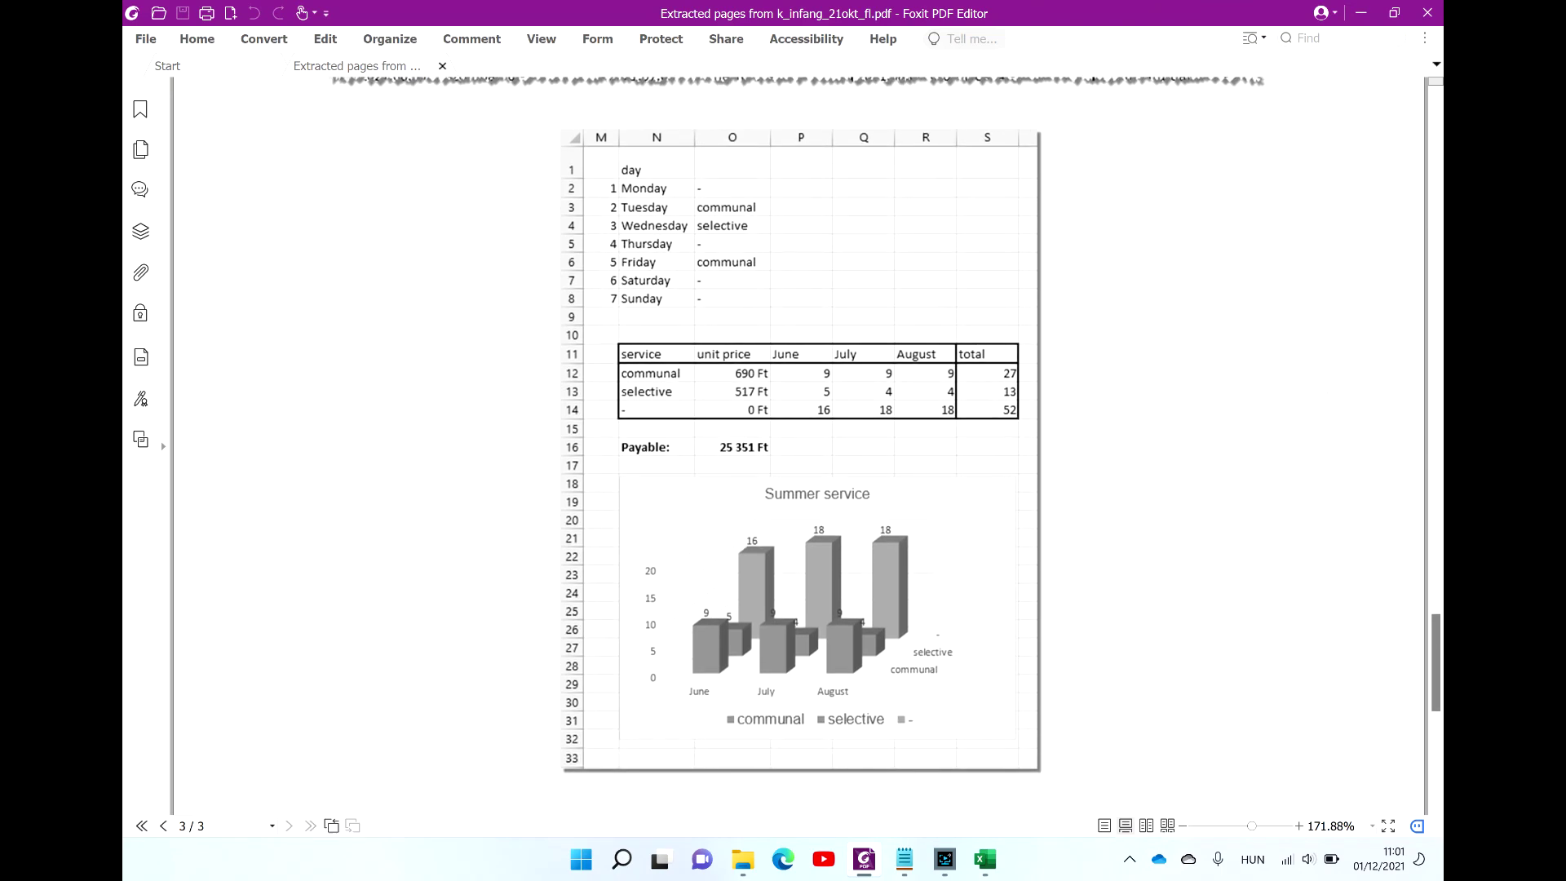
scroll(799, 449, "up", 2)
scroll(799, 449, "down", 1)
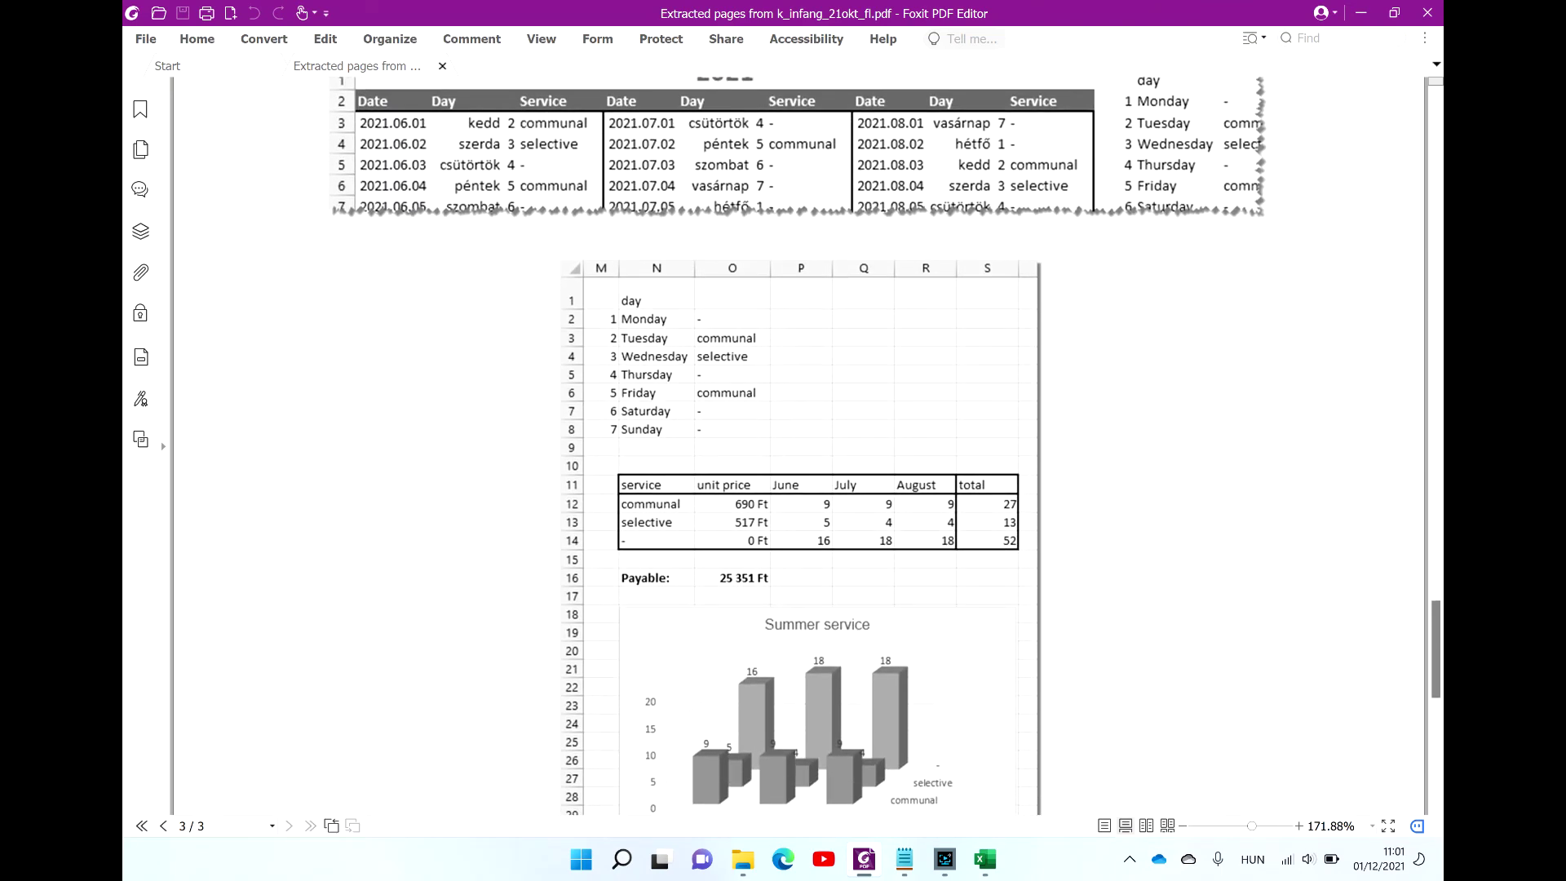
key("alt+Tab")
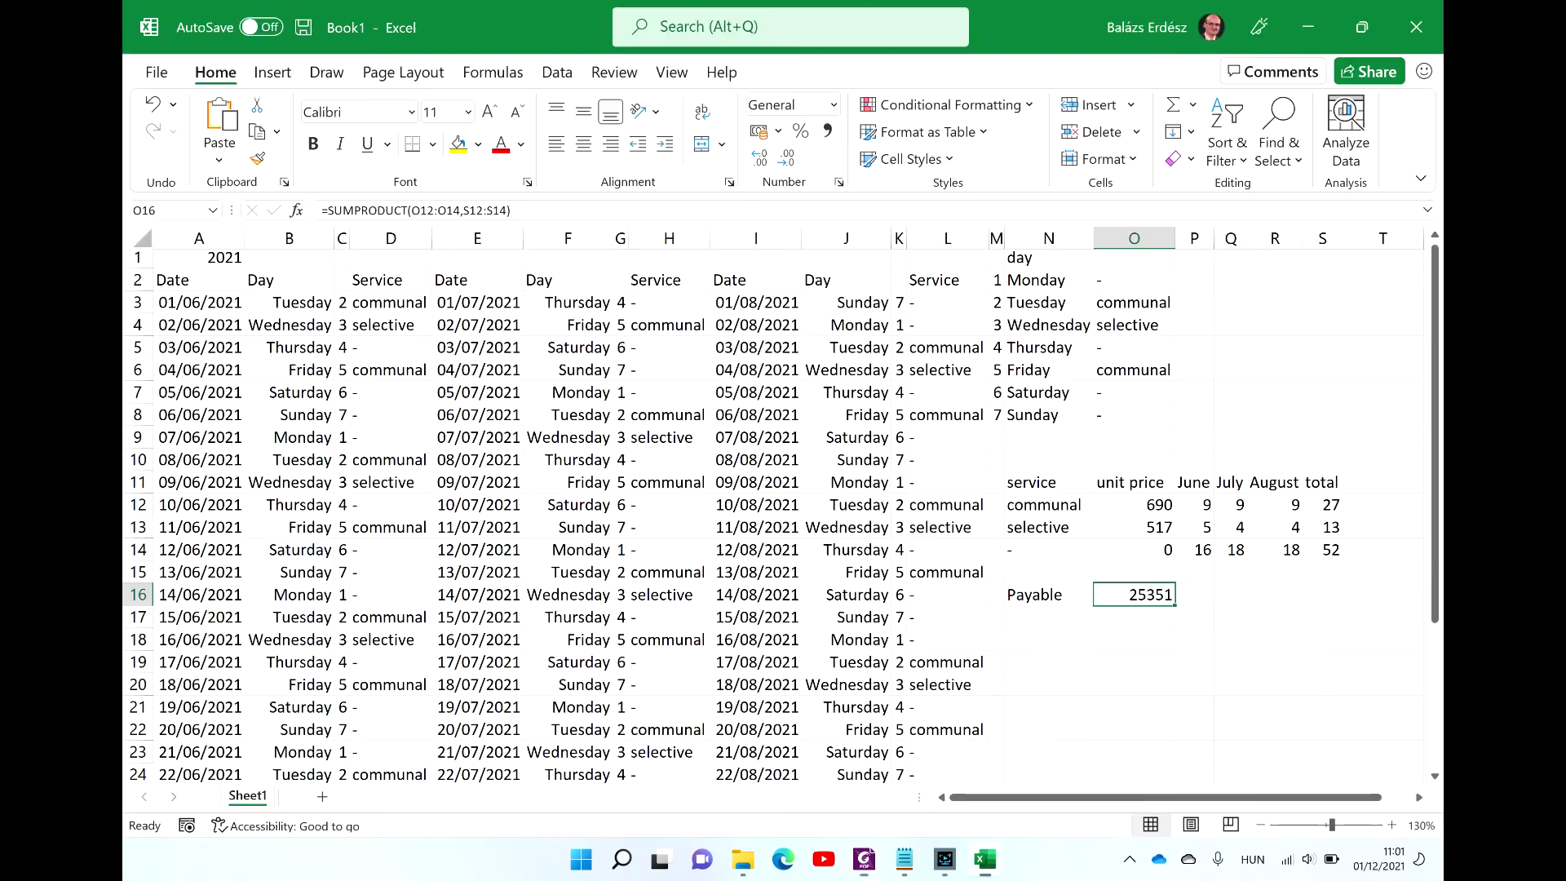
Step: Format the total cost in O16 as Currency with the HUF symbol
left_click(834, 105)
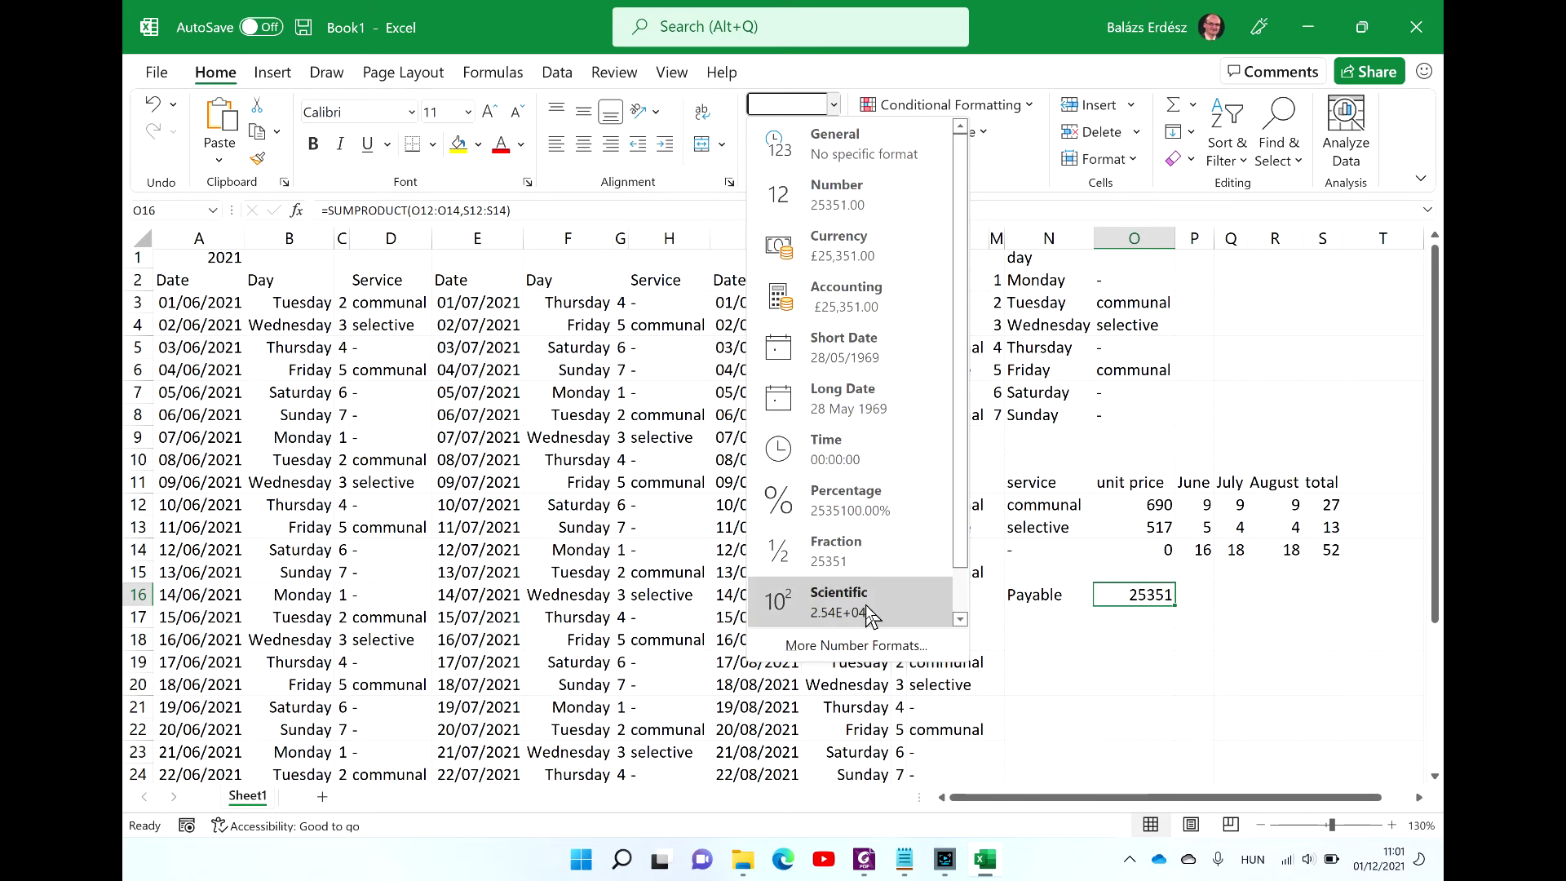
left_click(885, 665)
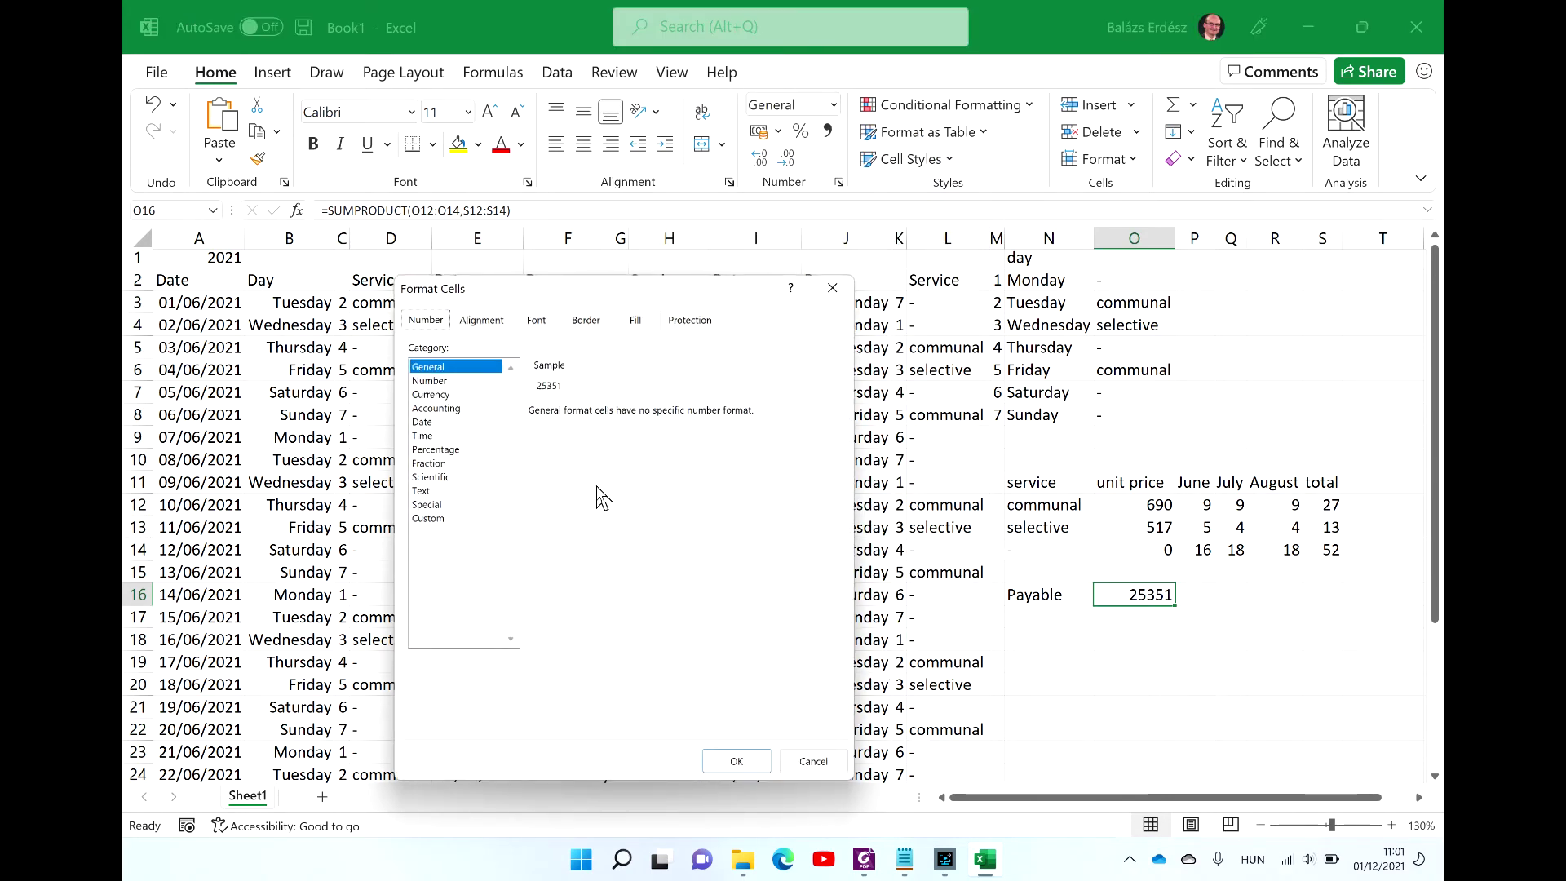
left_click(441, 396)
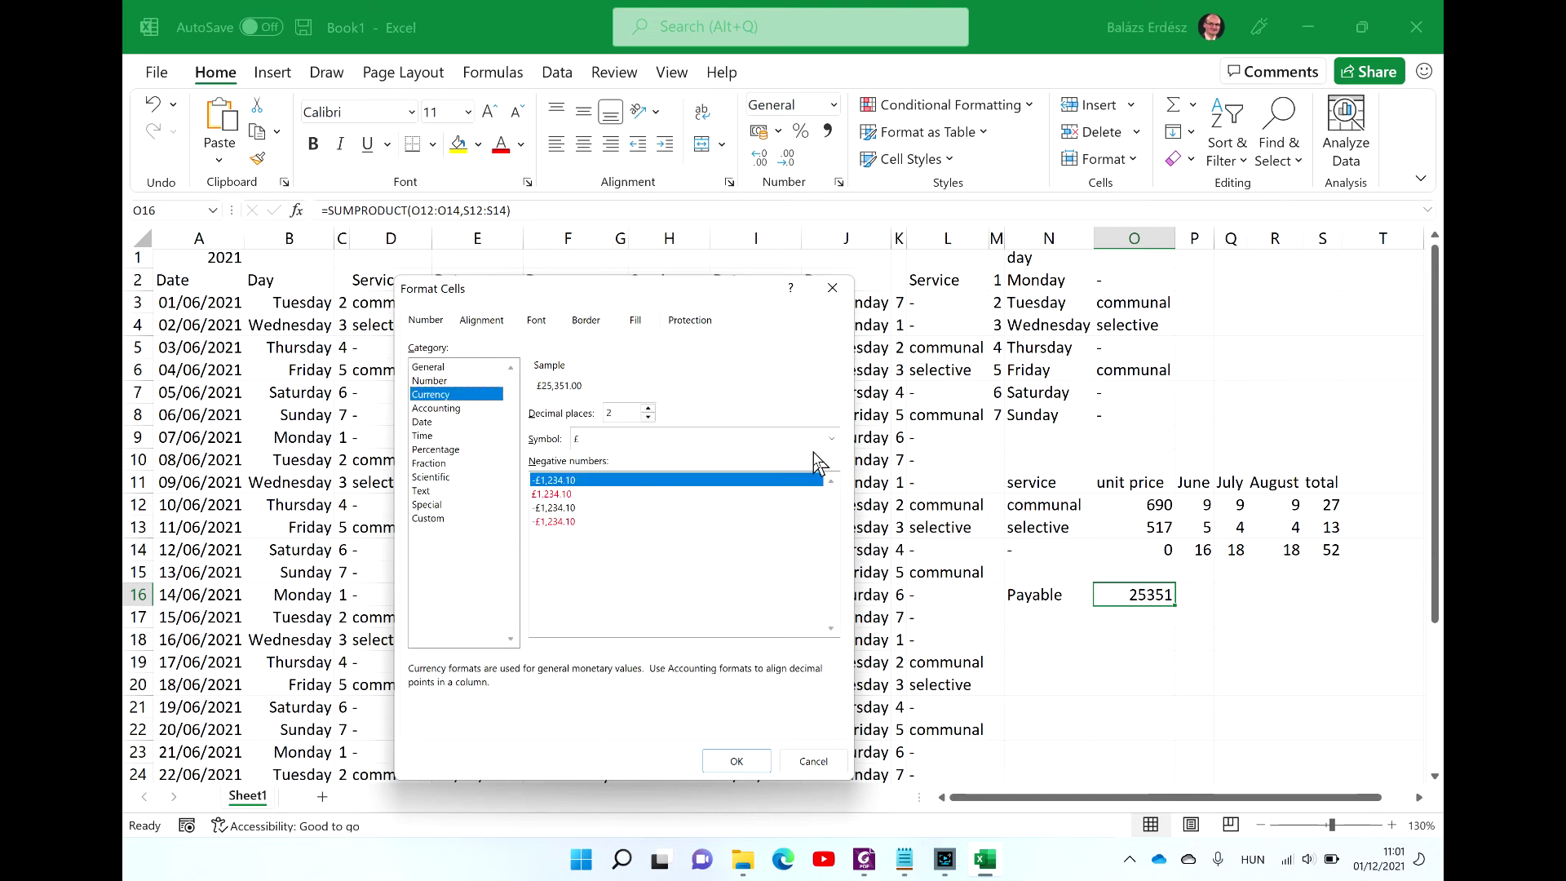
left_click(833, 439)
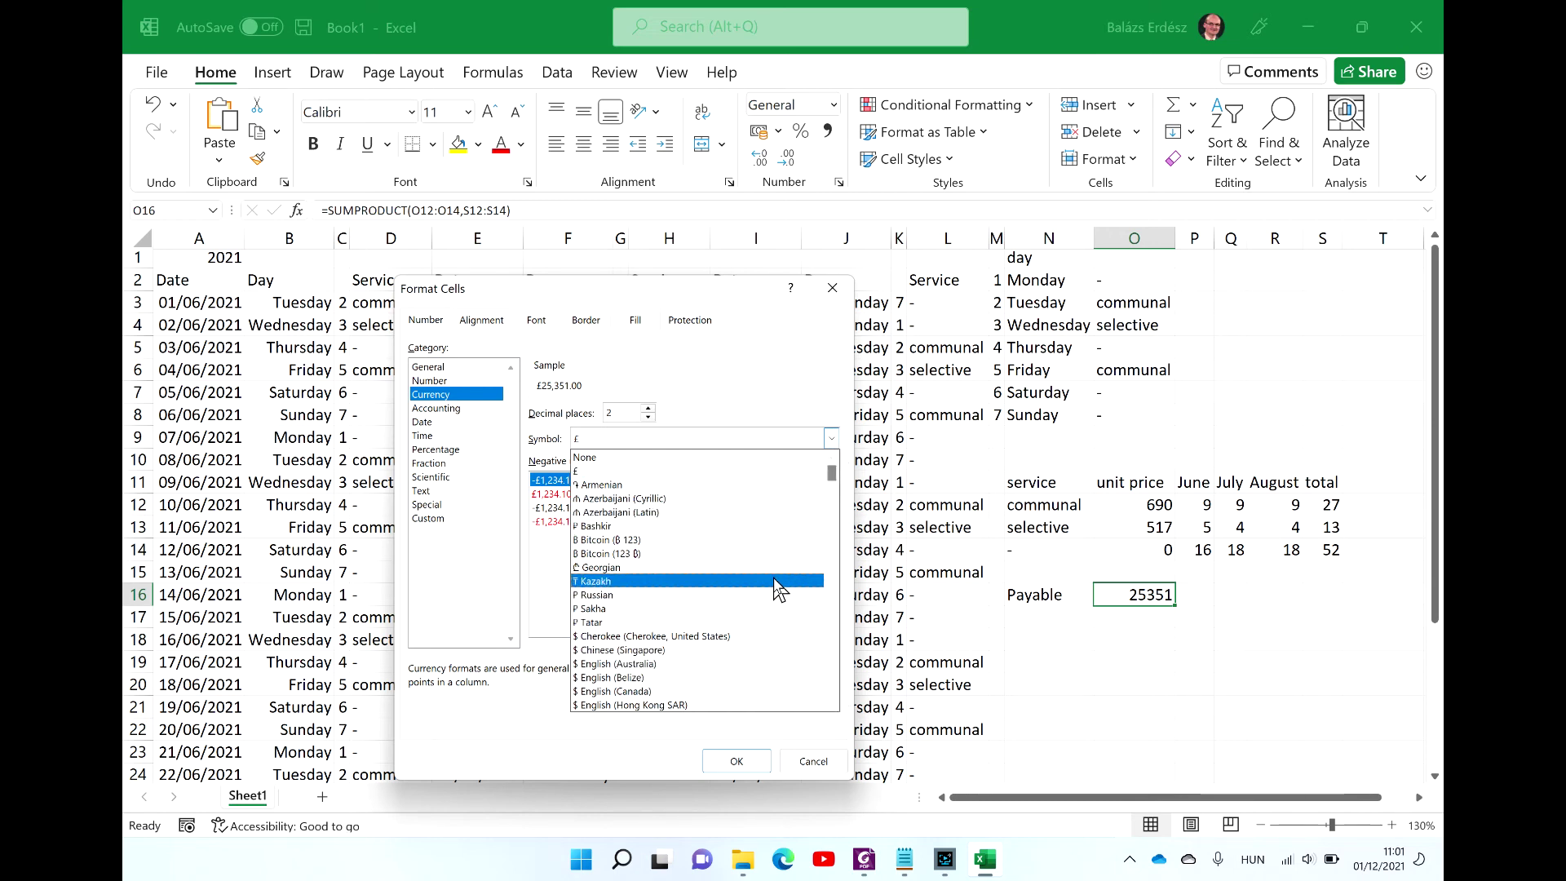
key("h")
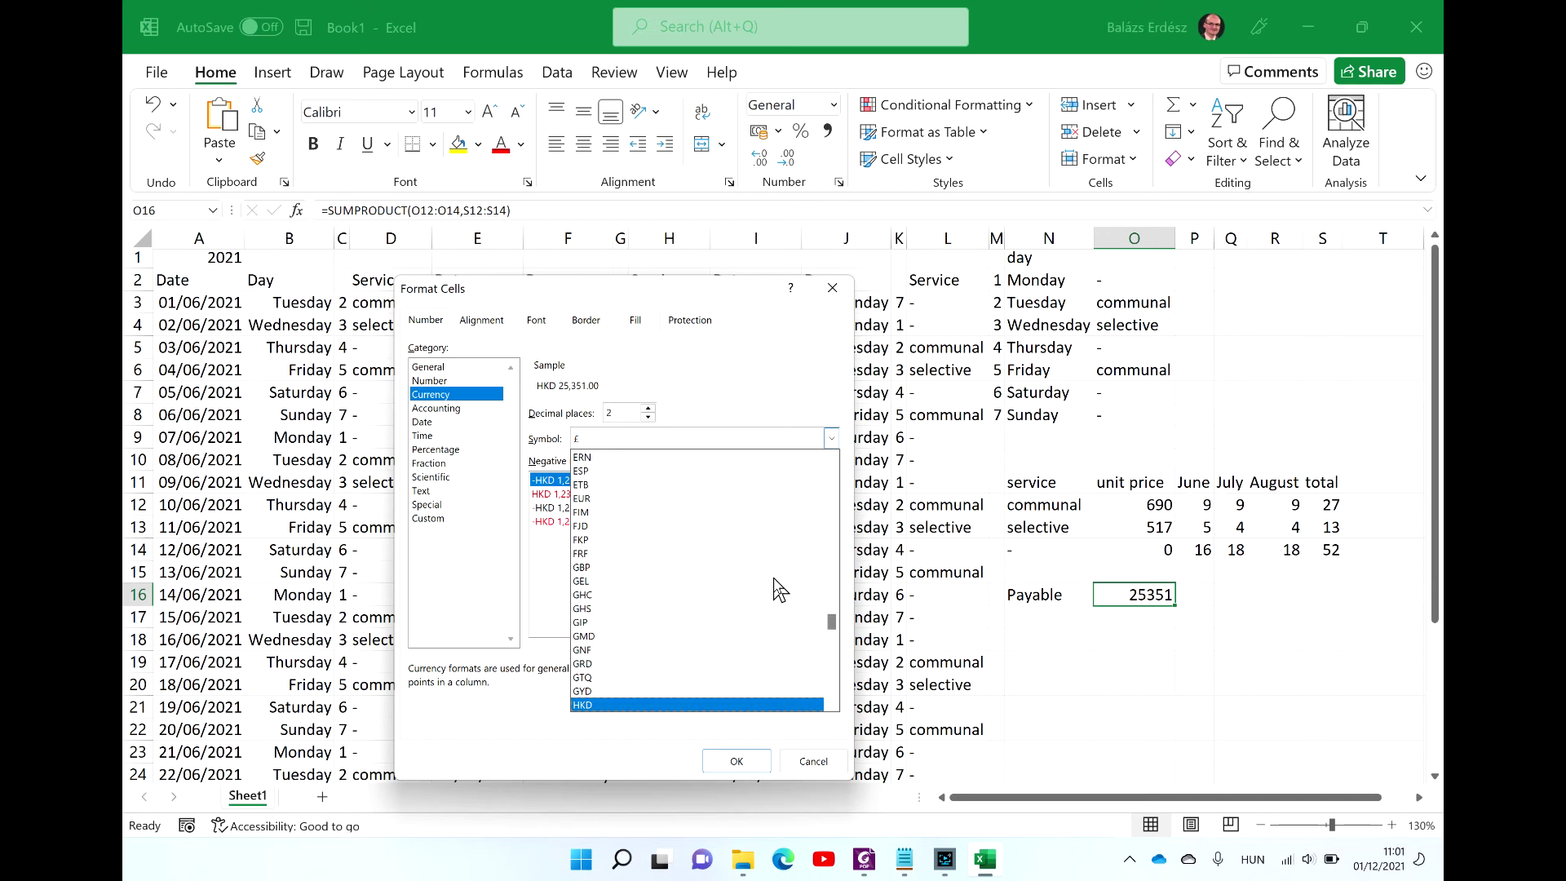
left_click(832, 701)
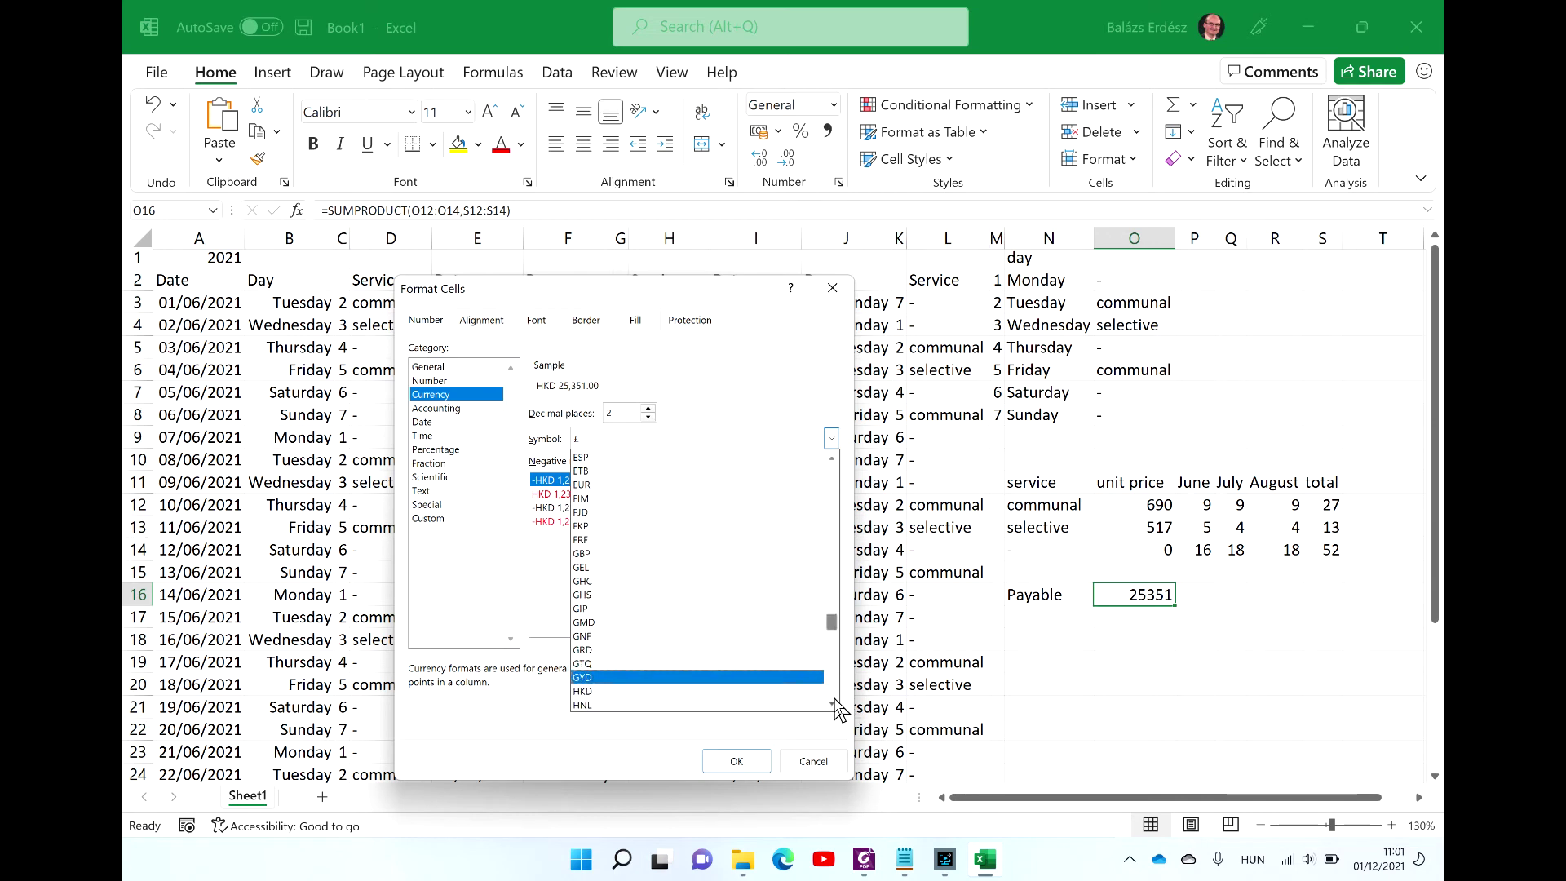
left_click(832, 702)
left_click(832, 702)
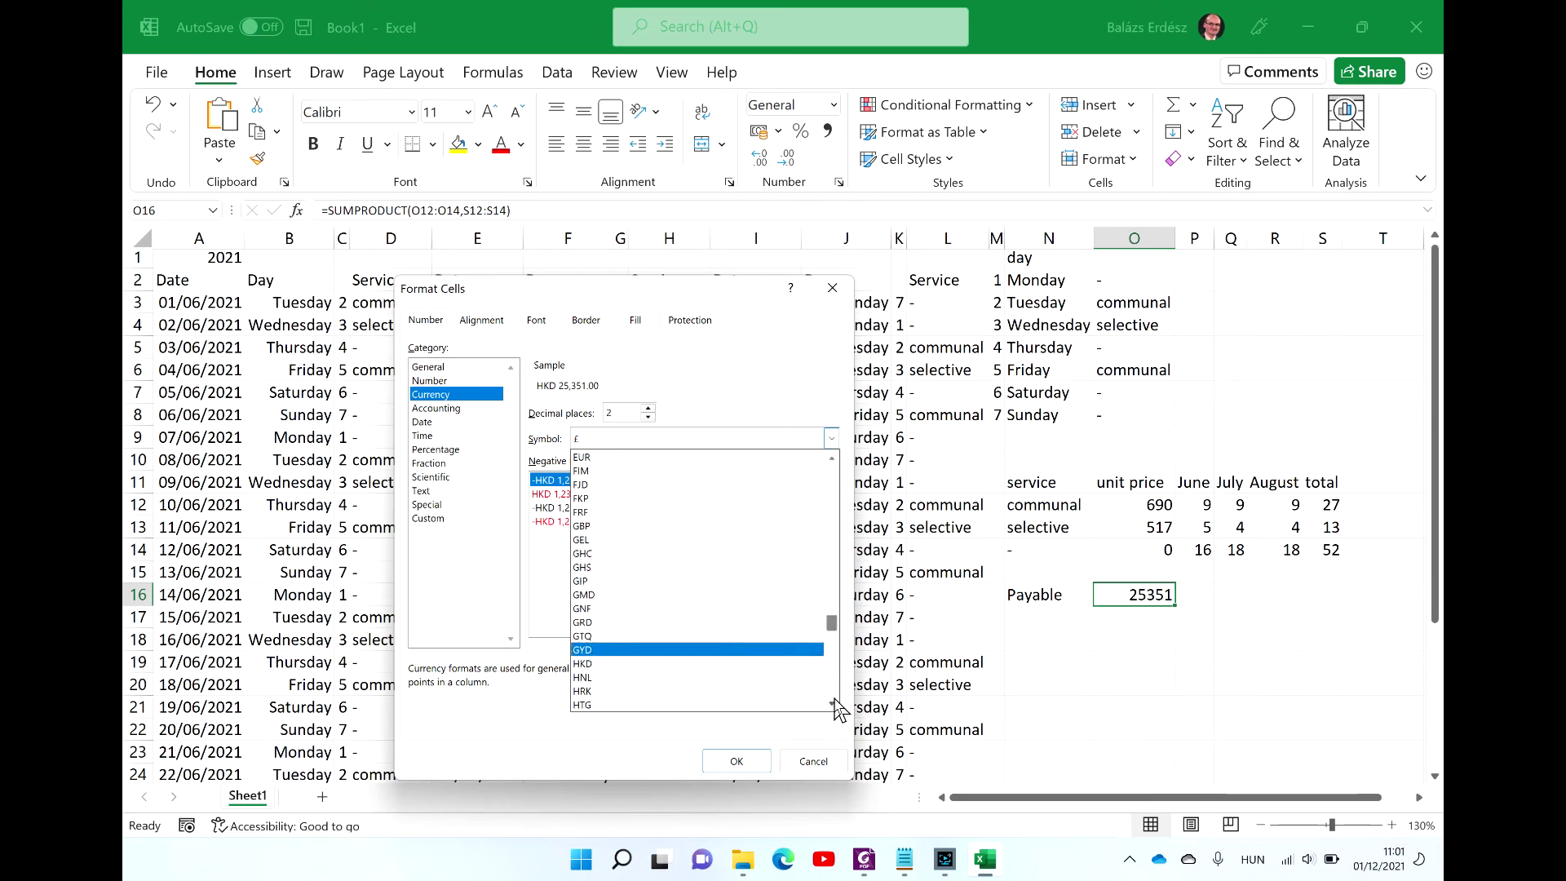
left_click(832, 702)
left_click(832, 701)
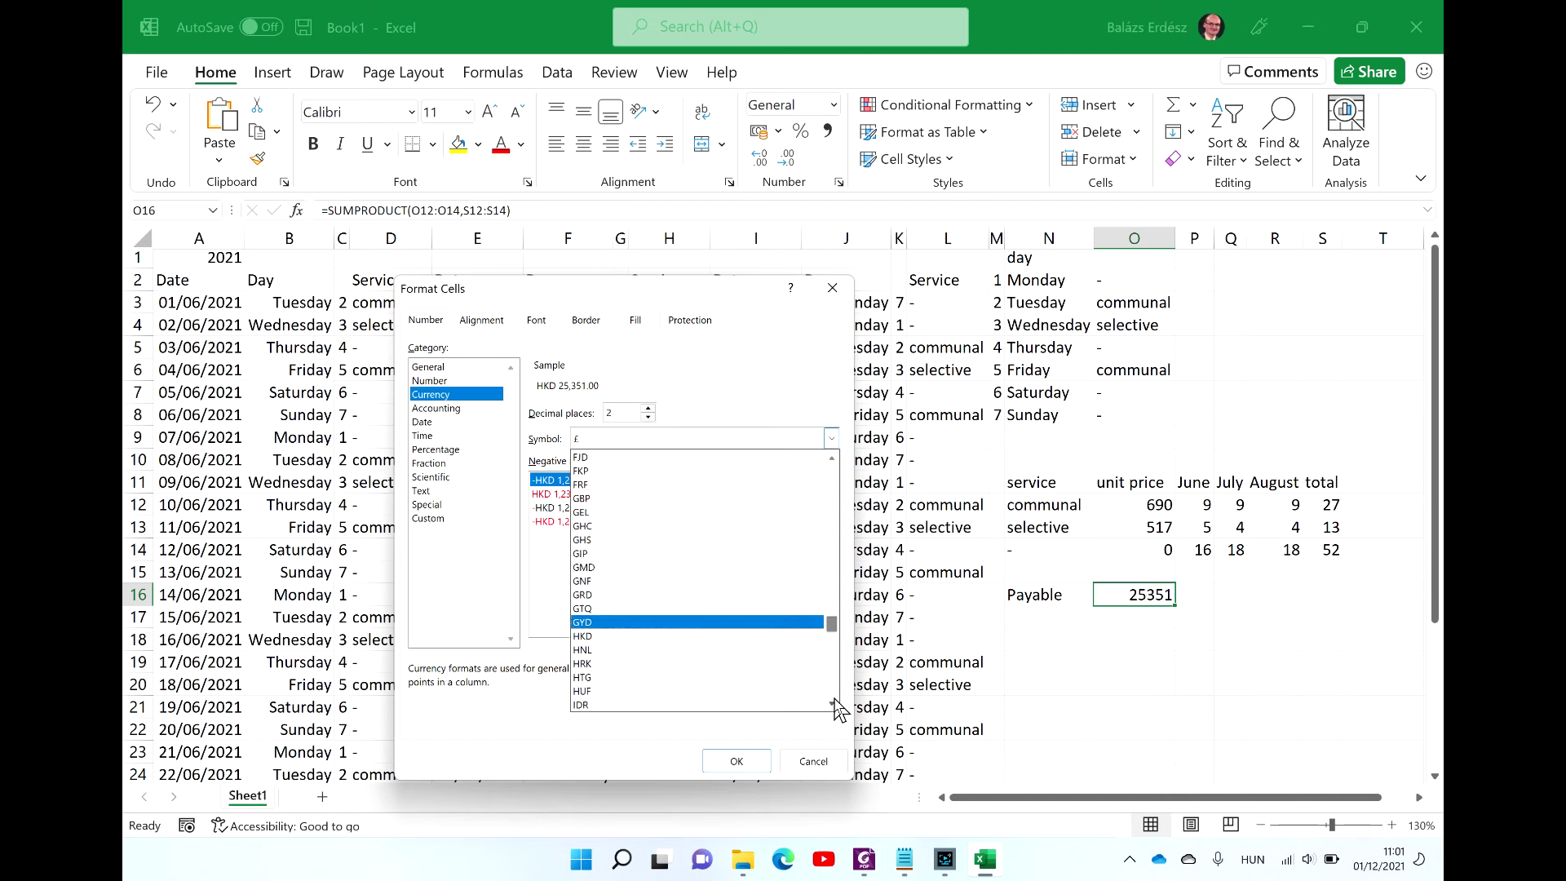
left_click(684, 707)
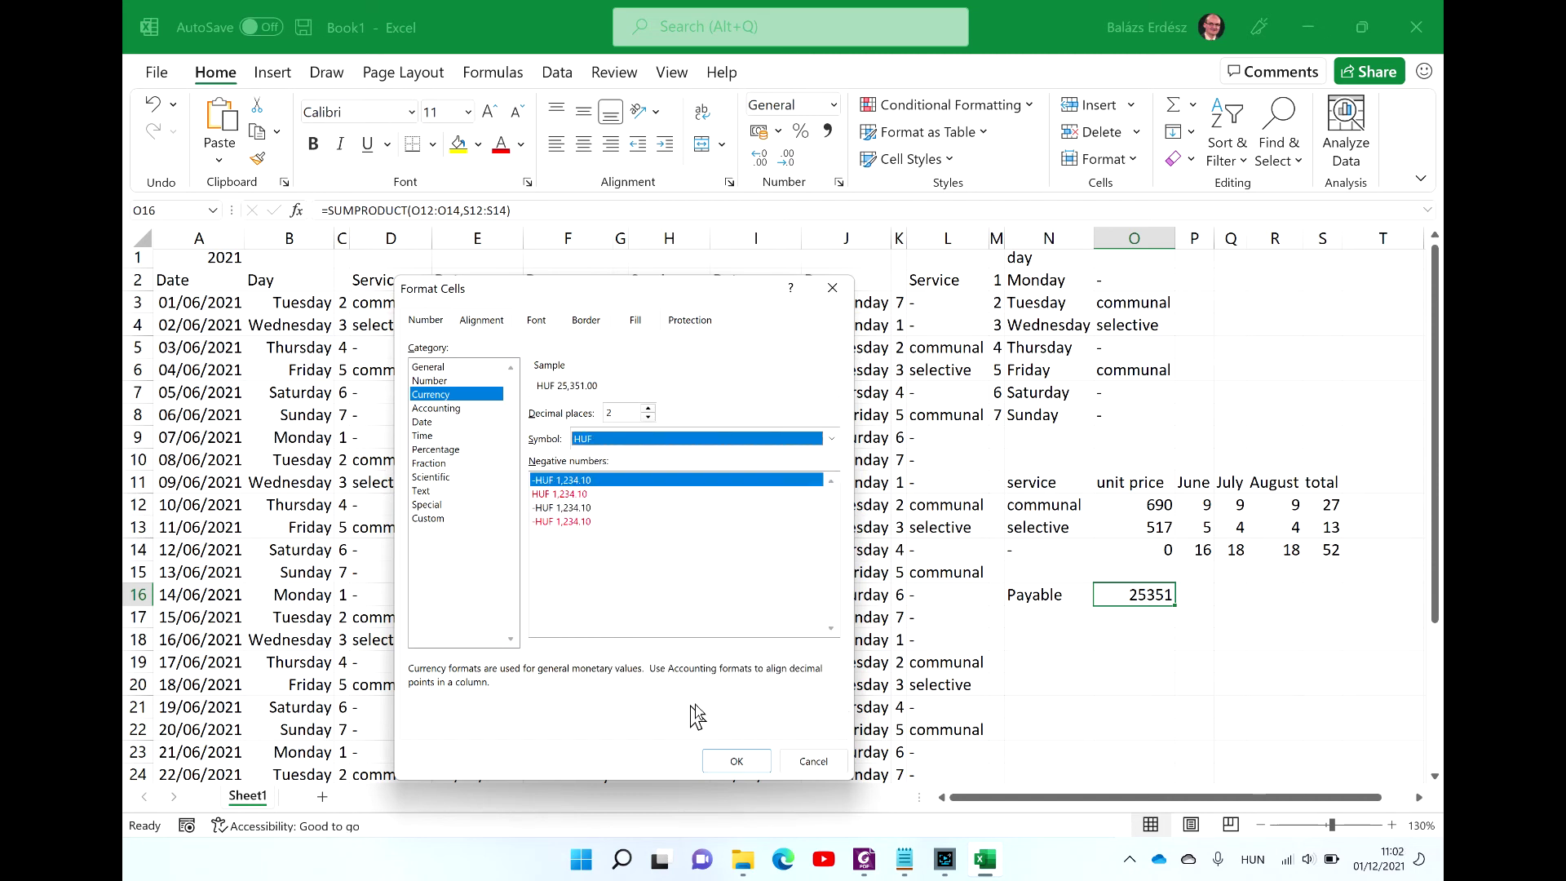
left_click(736, 761)
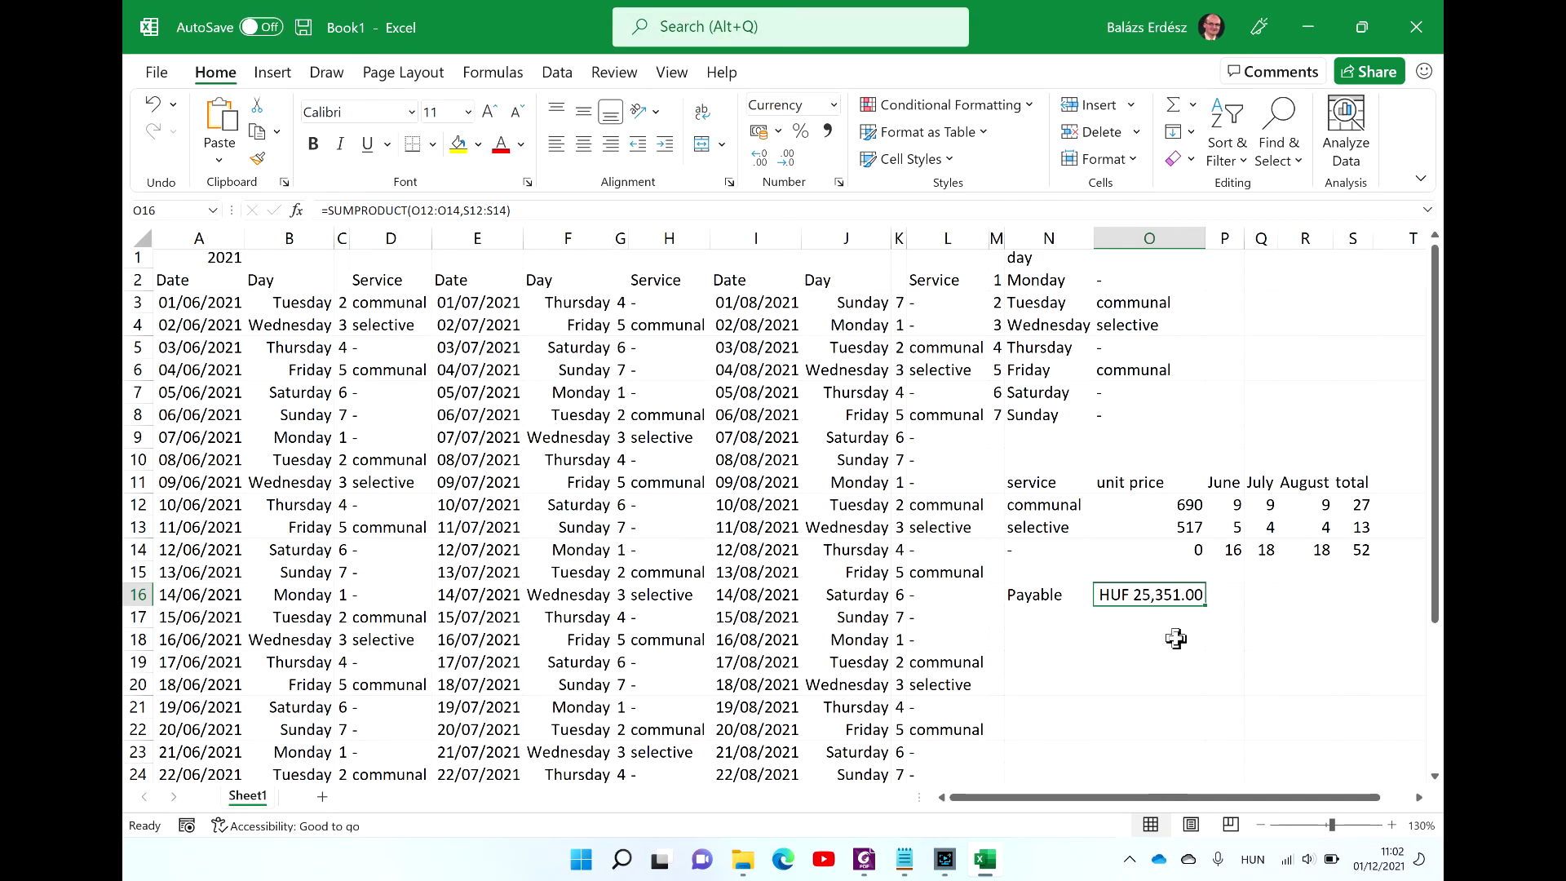
Step: Make the total cost in O16 and the label in N16 bold
left_click(1170, 624)
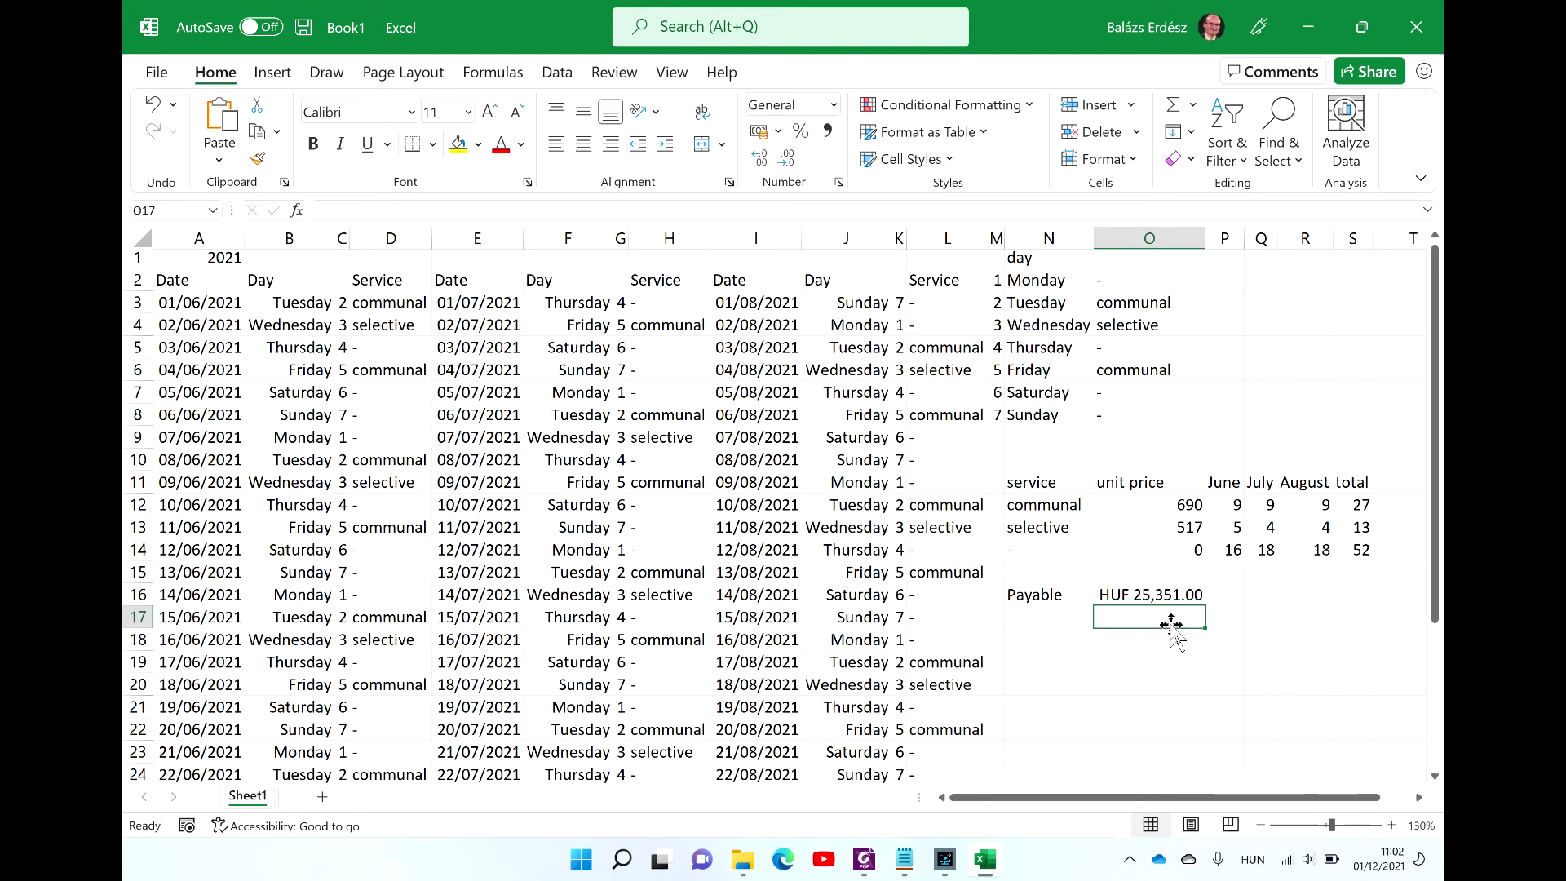
key("Up")
key("ctrl+b")
key("Left")
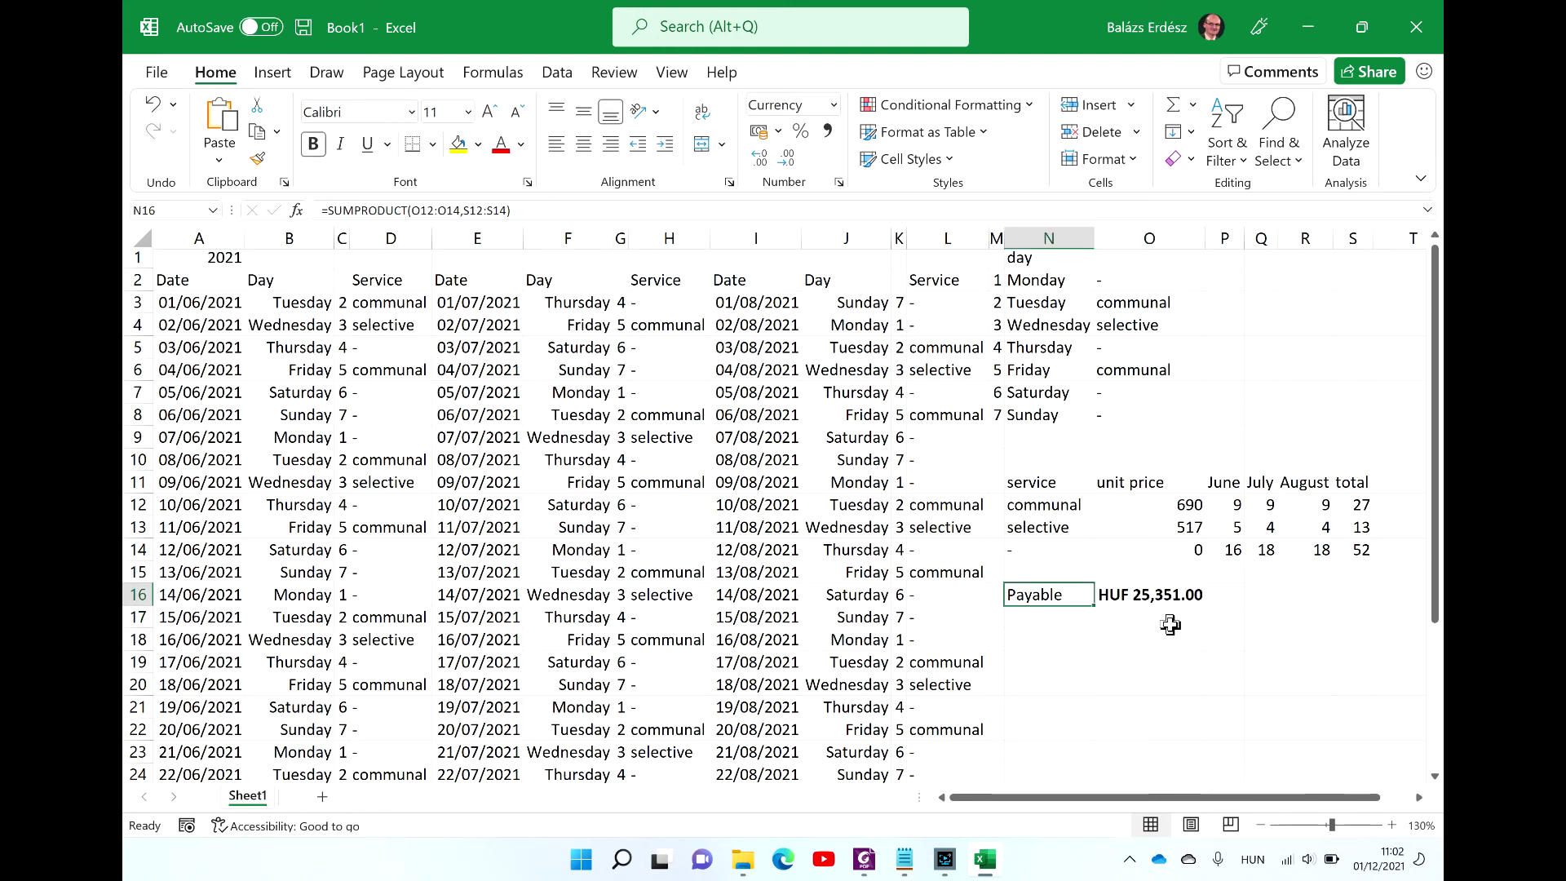
key("ctrl+b")
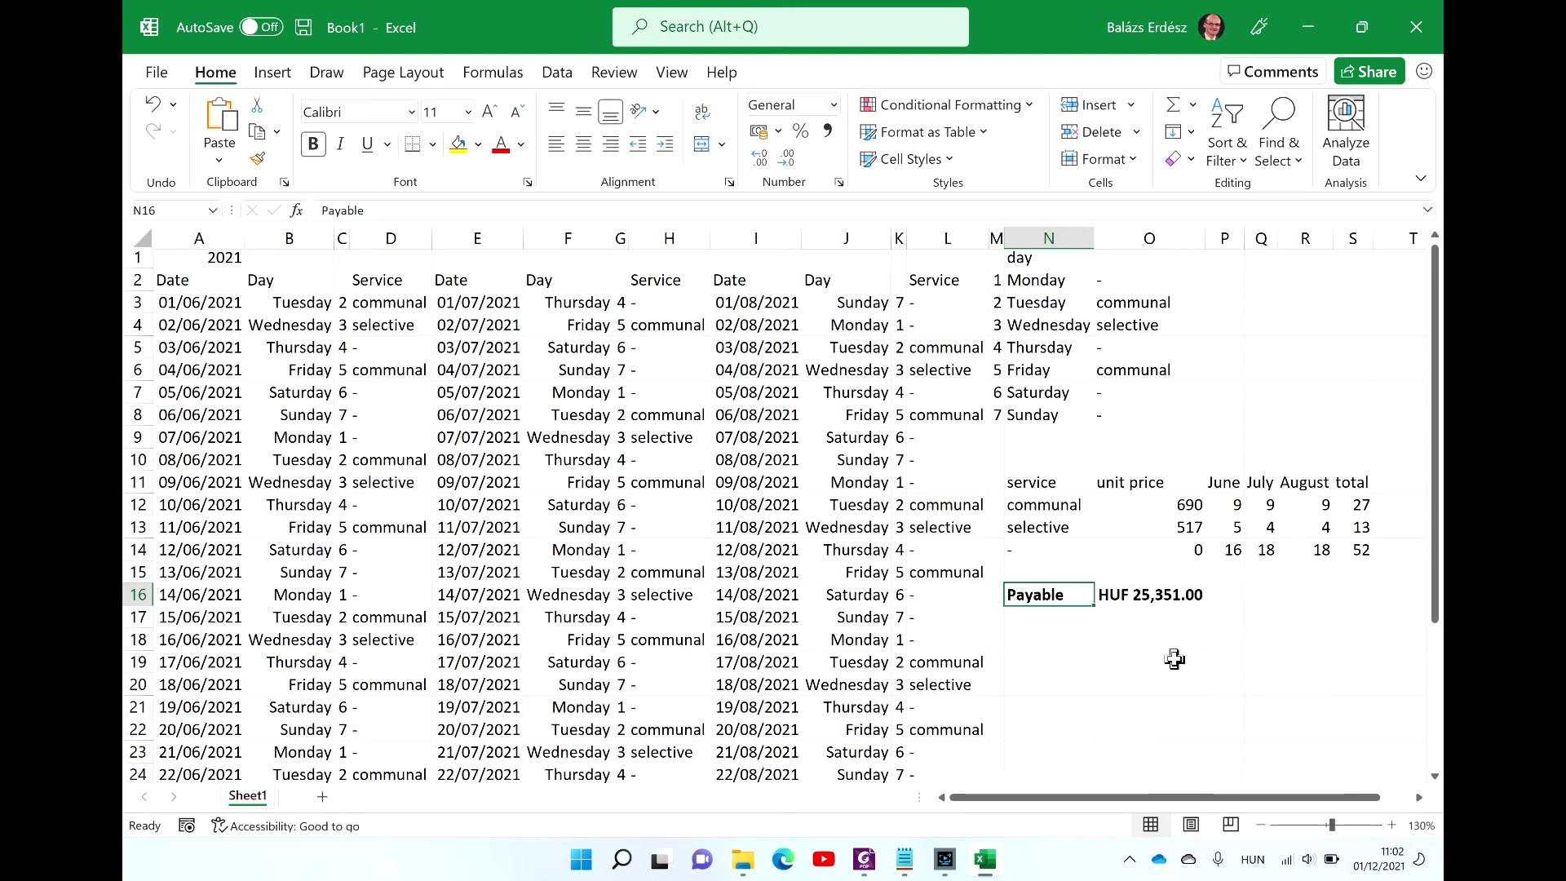
Step: Switch to the exercise PDF and read the currency, border and column width instructions of task 11
key("alt+Tab")
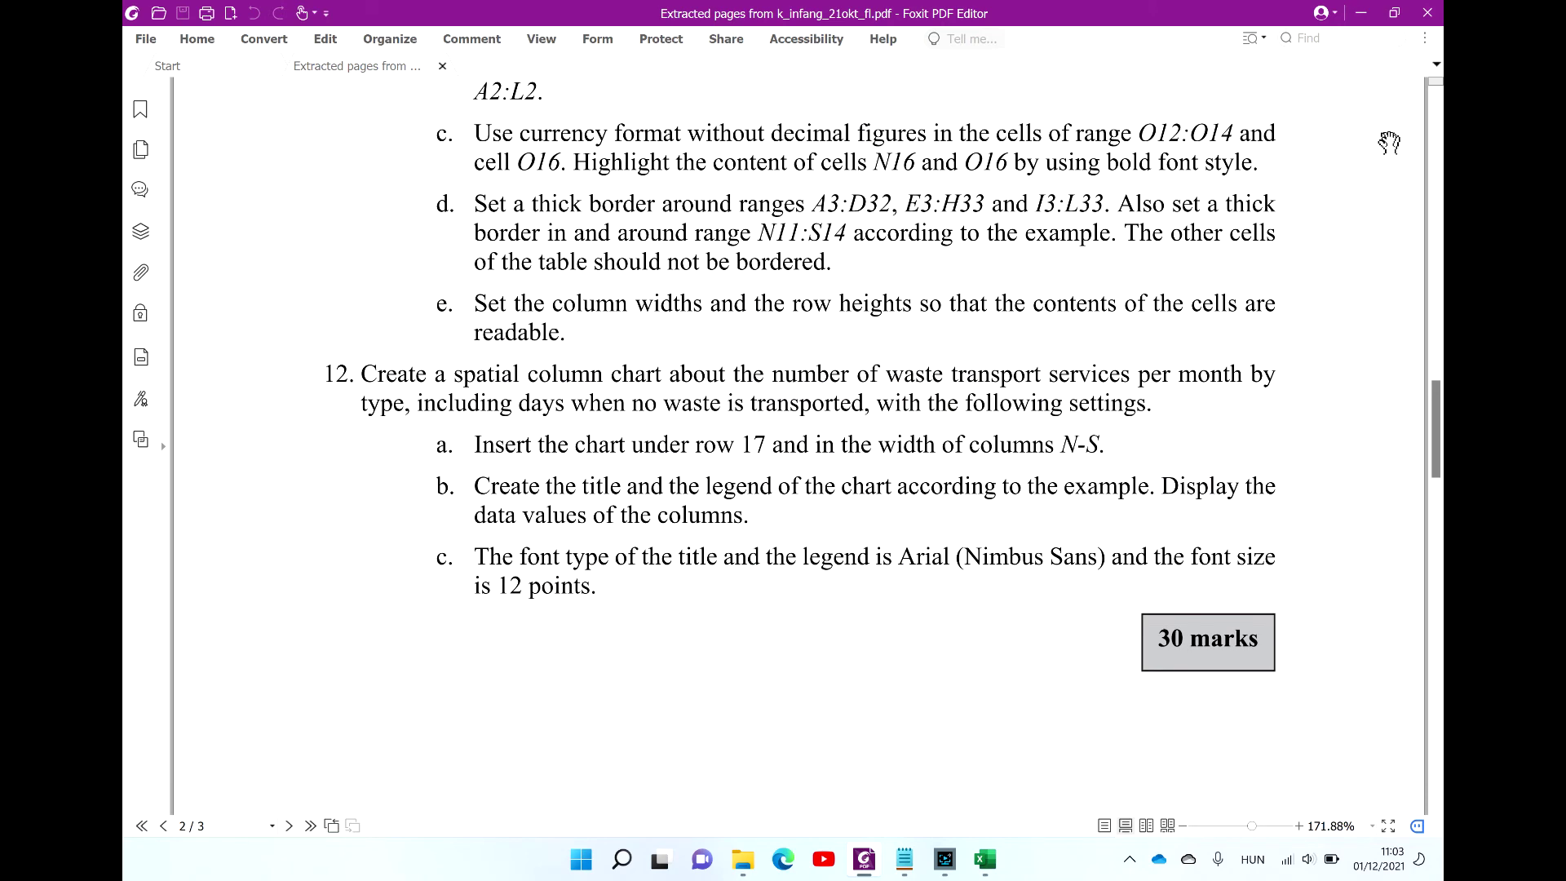